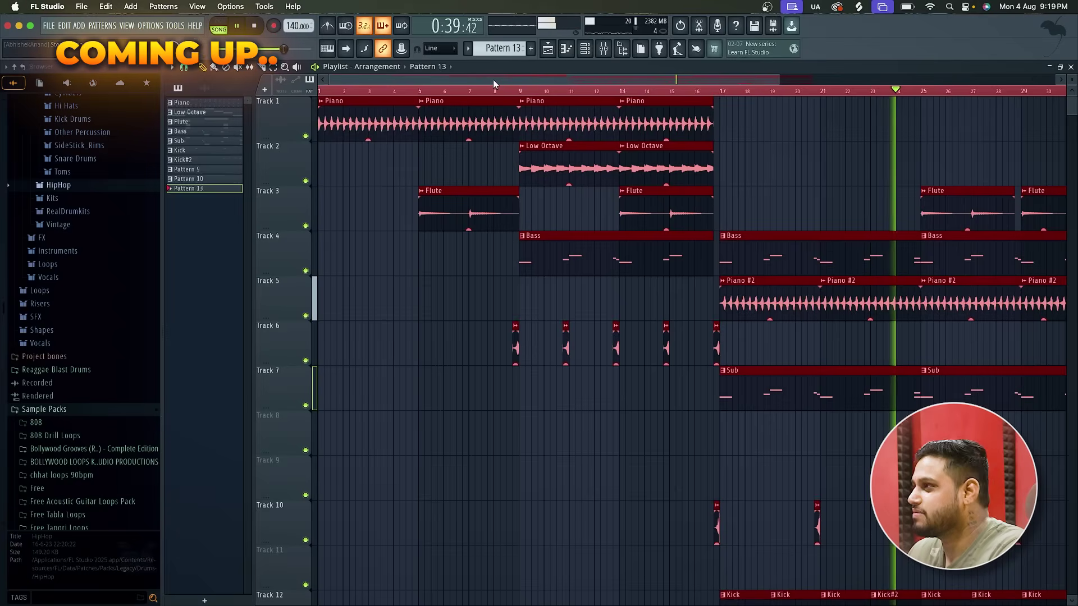
key(space)
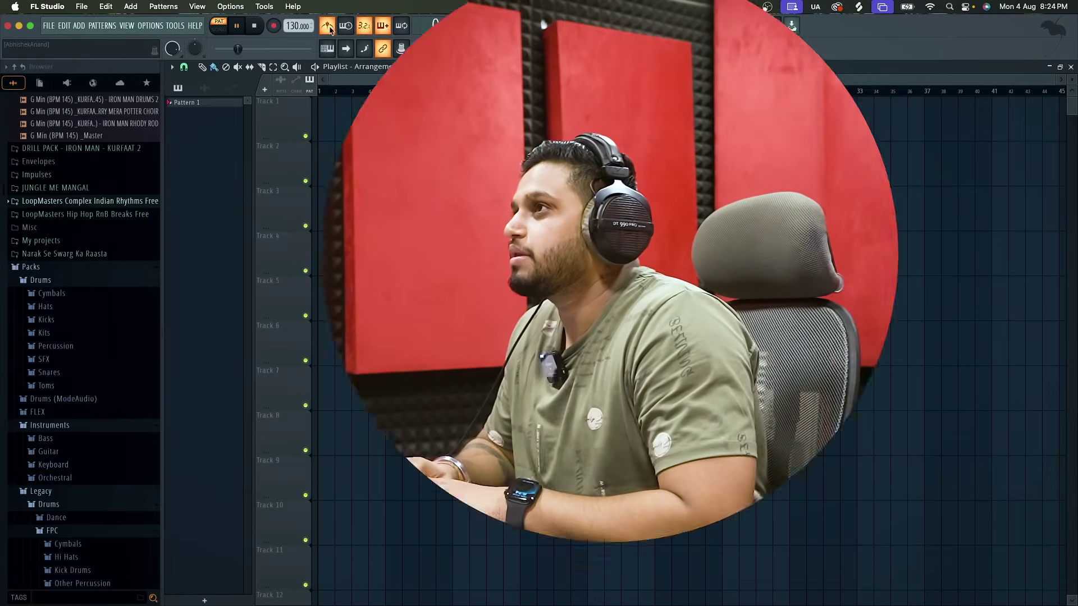
Set the project tempo to 140 BPM
drag(299, 26, 298, 22)
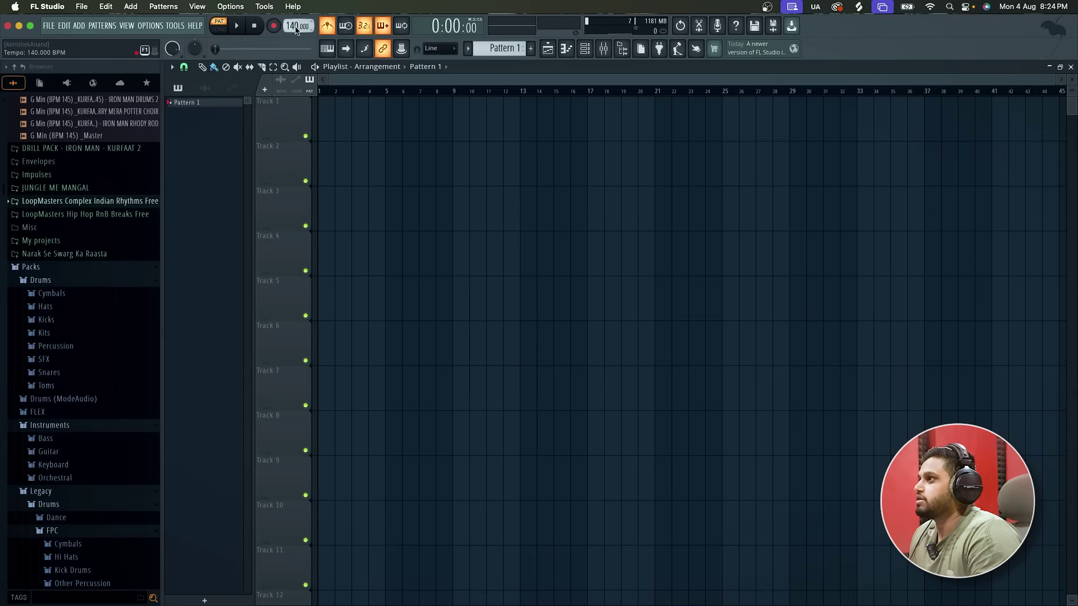
key(space)
Show the Channel rack and delete the FLEX Bass channel from it
click(584, 50)
click(413, 275)
click(343, 265)
right_click(386, 248)
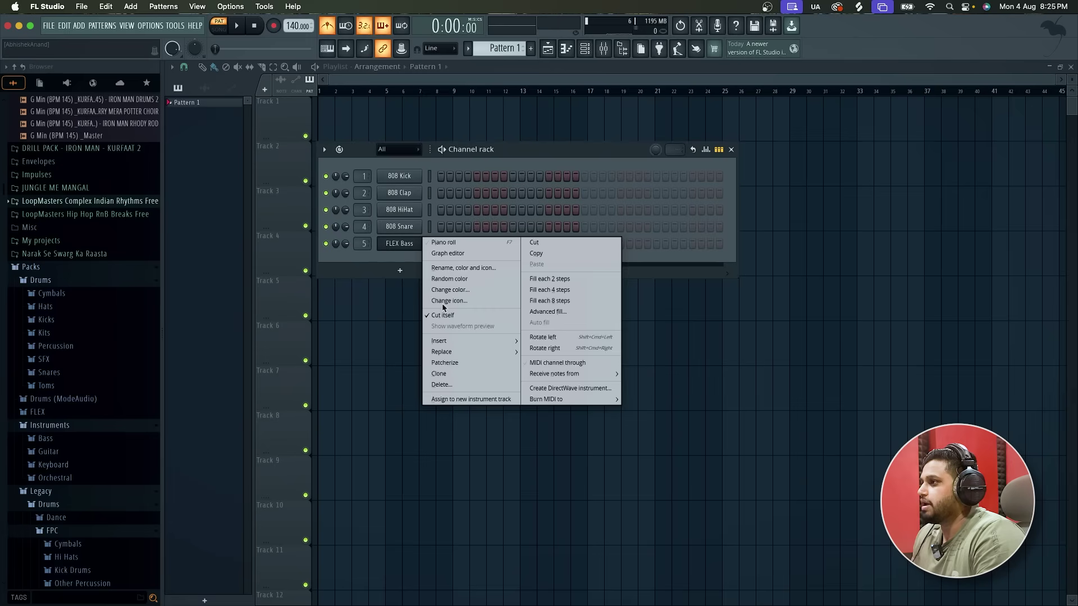
click(446, 381)
key(Return)
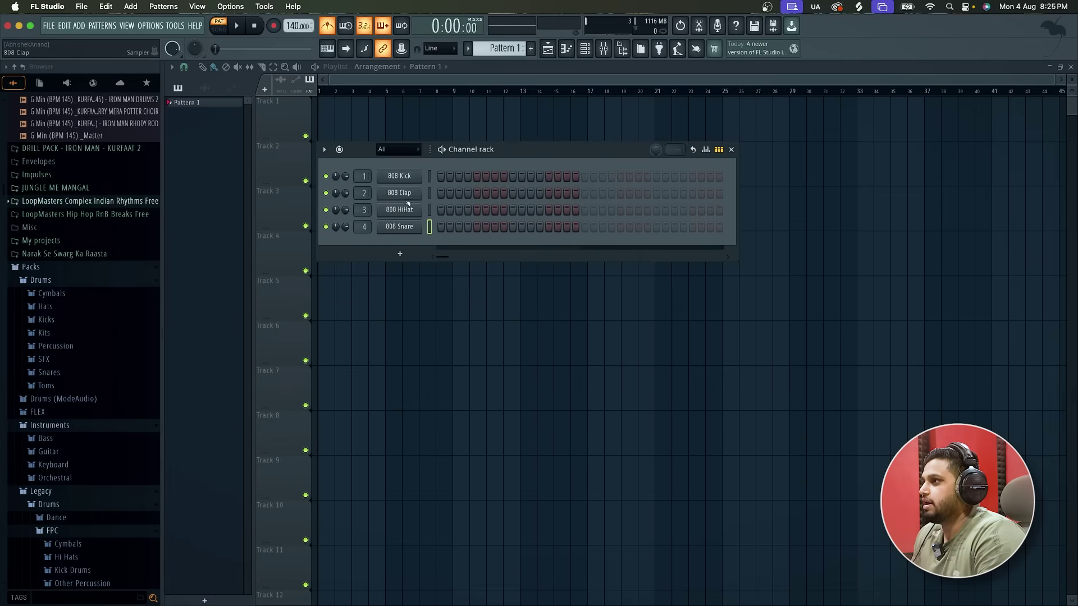
Find the Patcher generator plugin and add it as a new channel in the rack
click(400, 254)
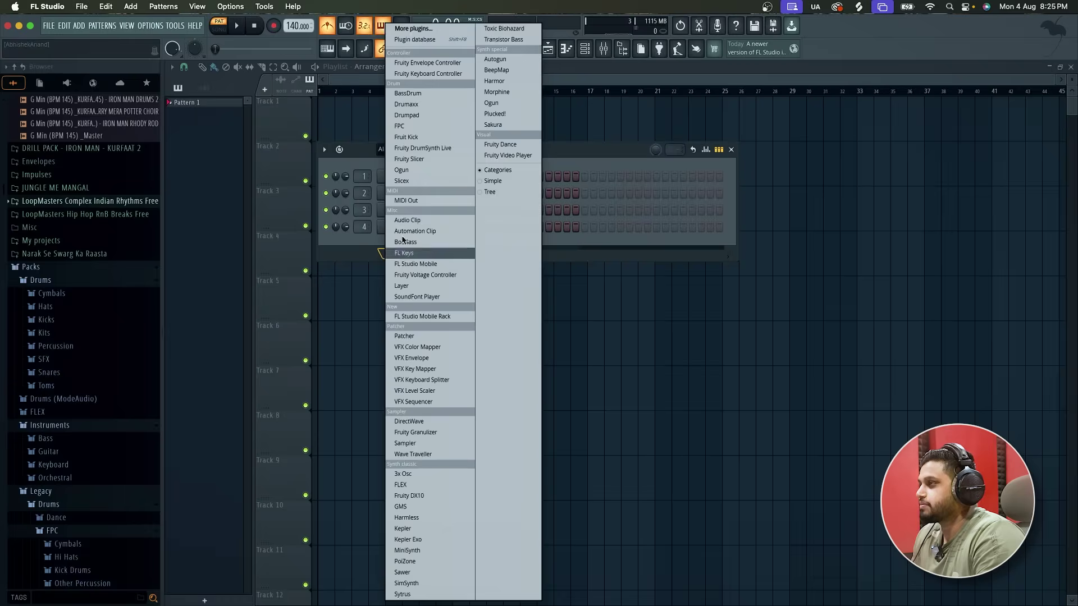
click(431, 31)
text(pat)
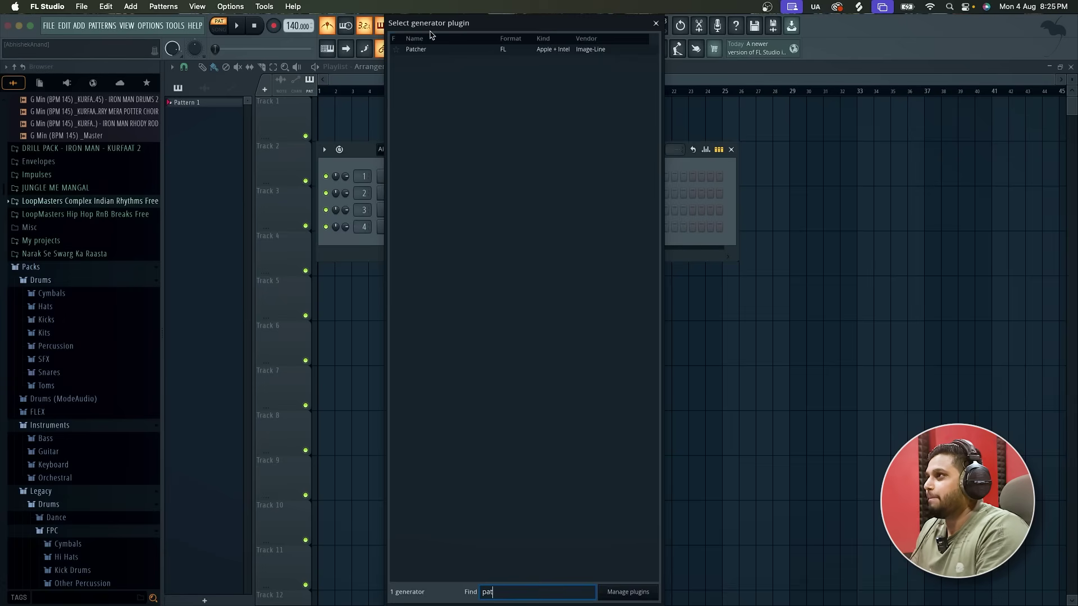
double_click(435, 49)
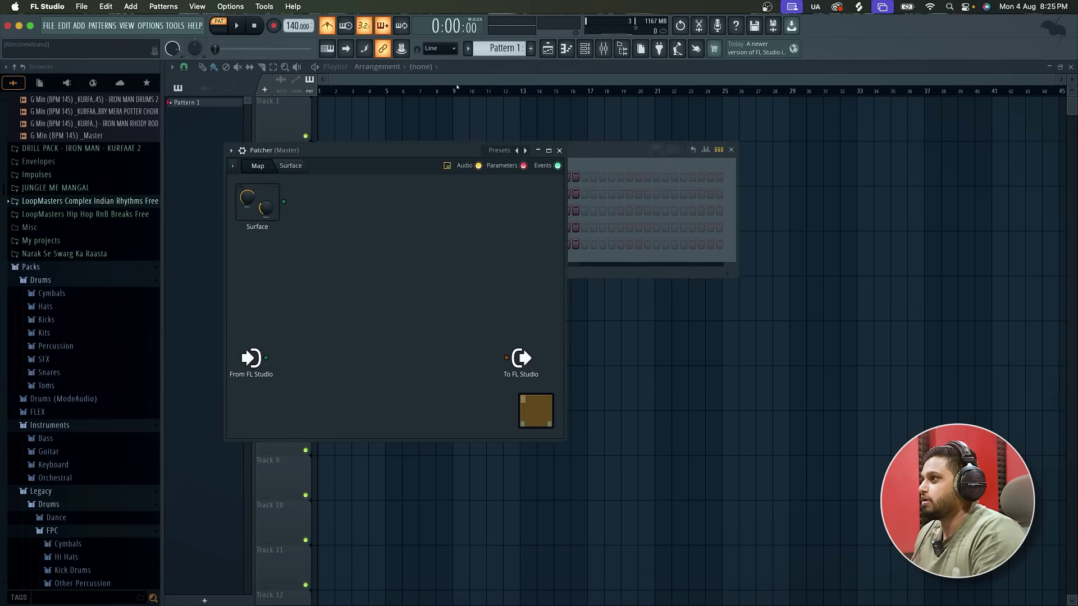
Audition the Hard key preset in Patcher's X Cipryan Bot keys group, and settle on the Grand piano preset
click(461, 151)
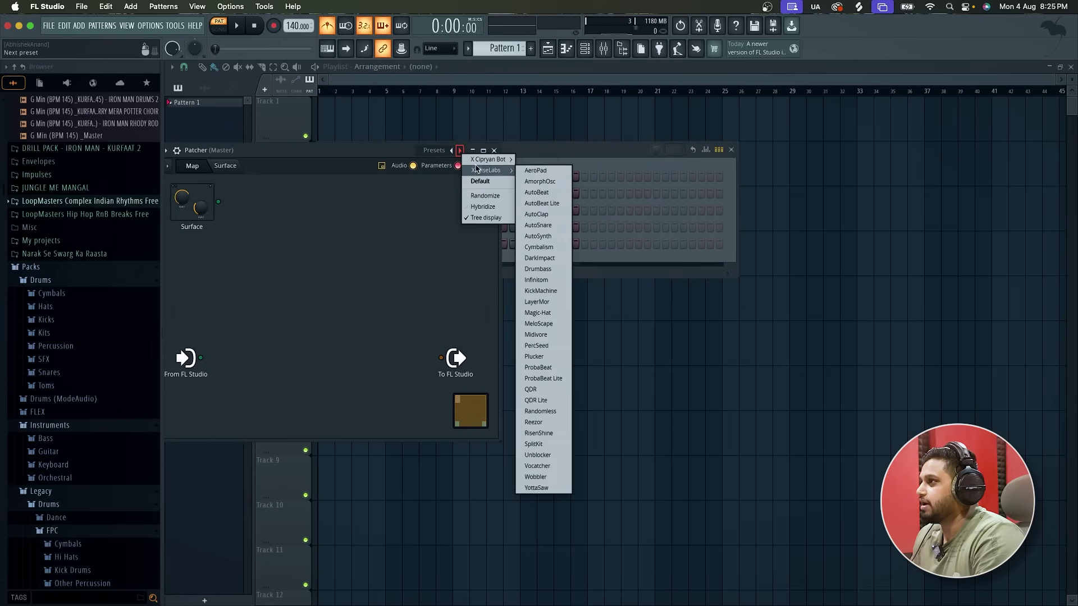
mouse_move(482, 162)
mouse_move(542, 214)
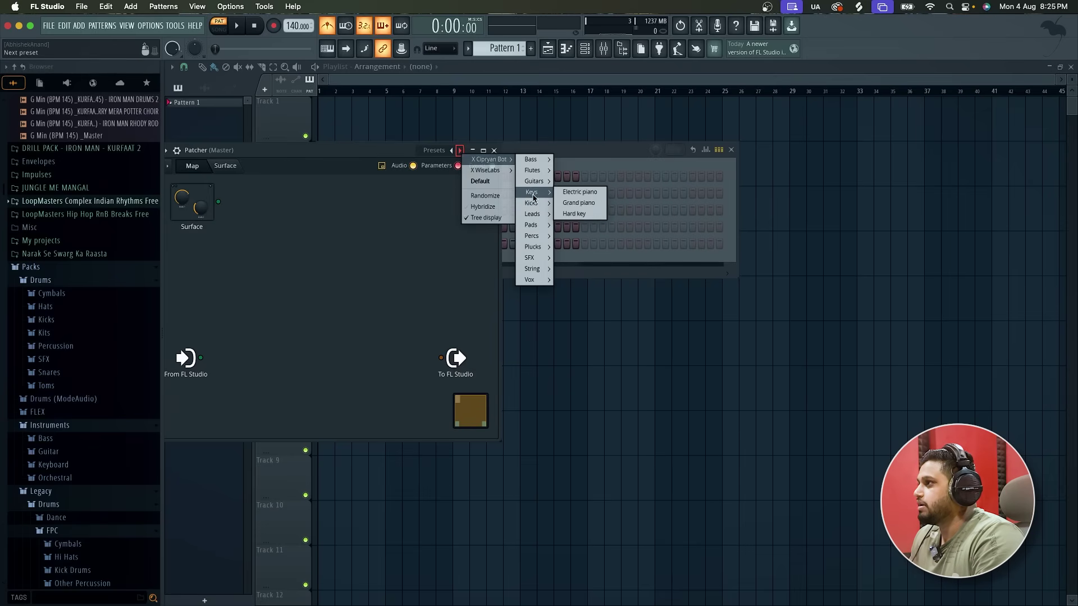
click(569, 214)
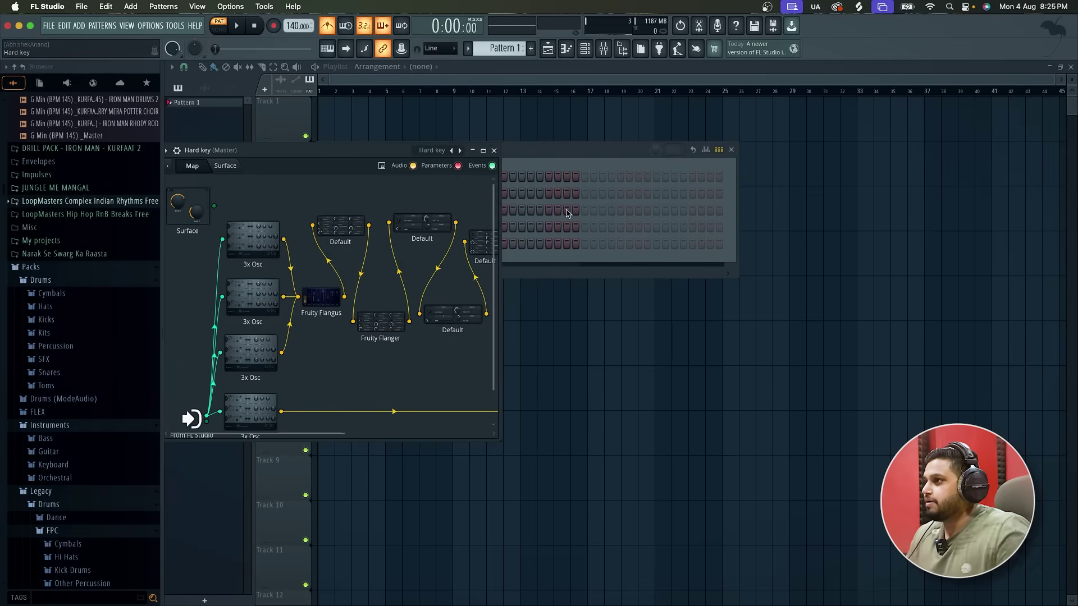
click(460, 150)
click(452, 150)
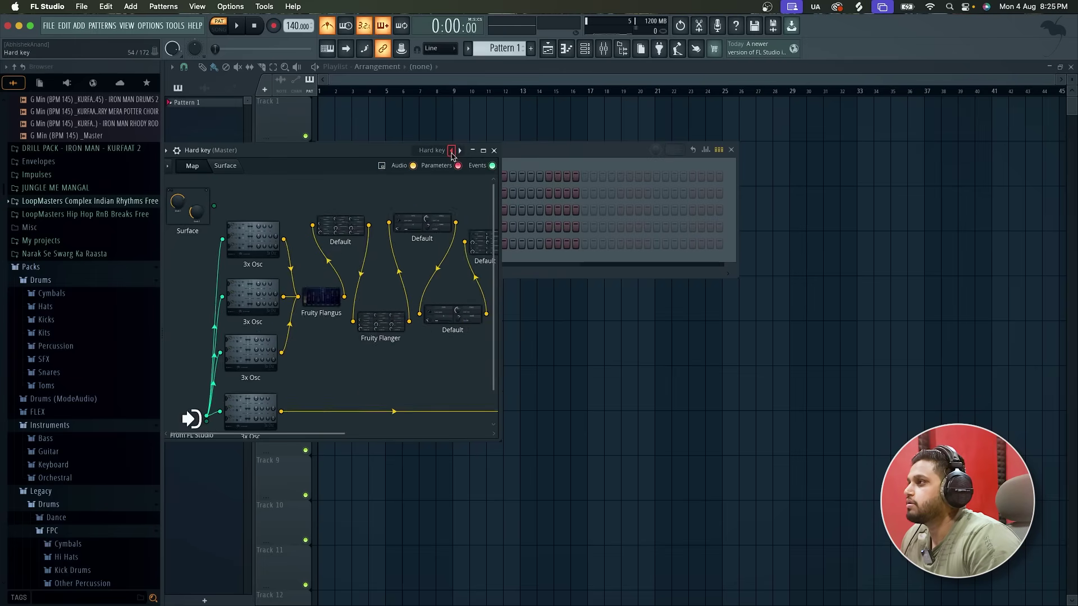
click(452, 150)
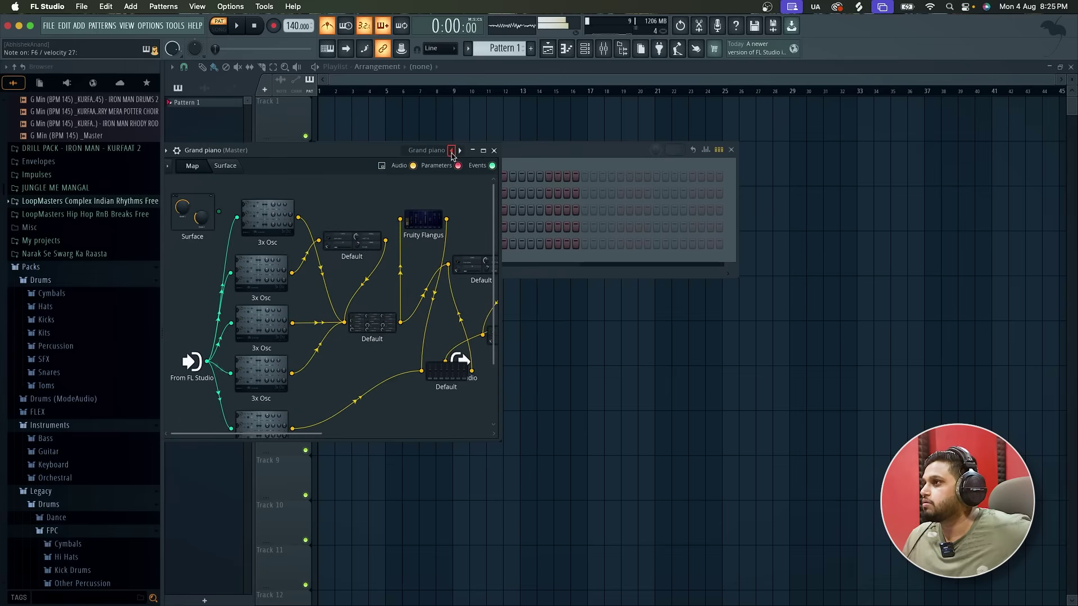
click(494, 151)
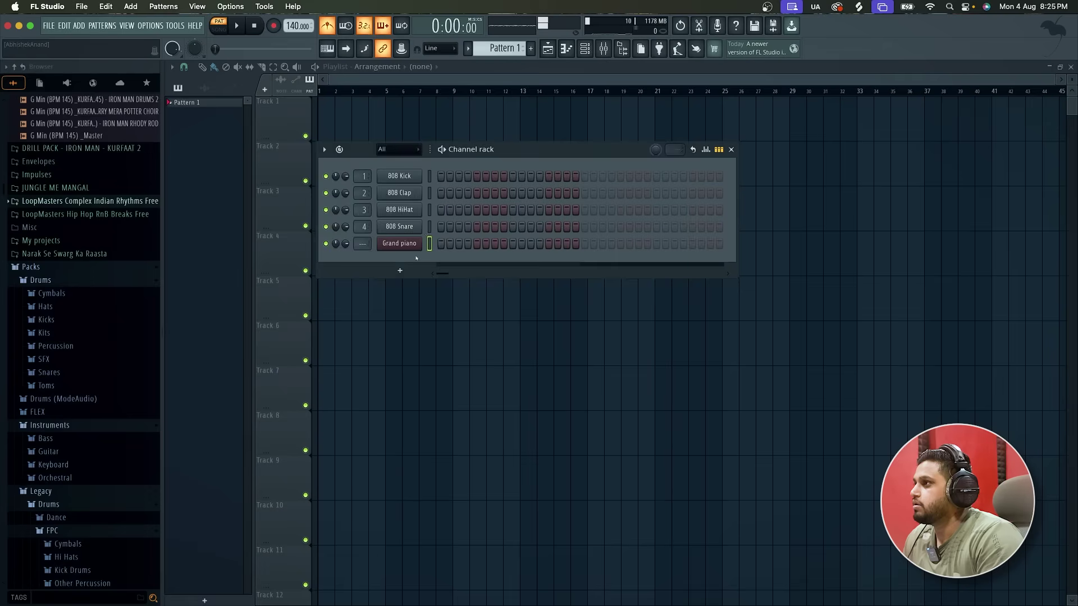
Examine the low-pass filter and reverb modules inside the Grand piano patch
click(414, 248)
scroll(368, 288, right, 6)
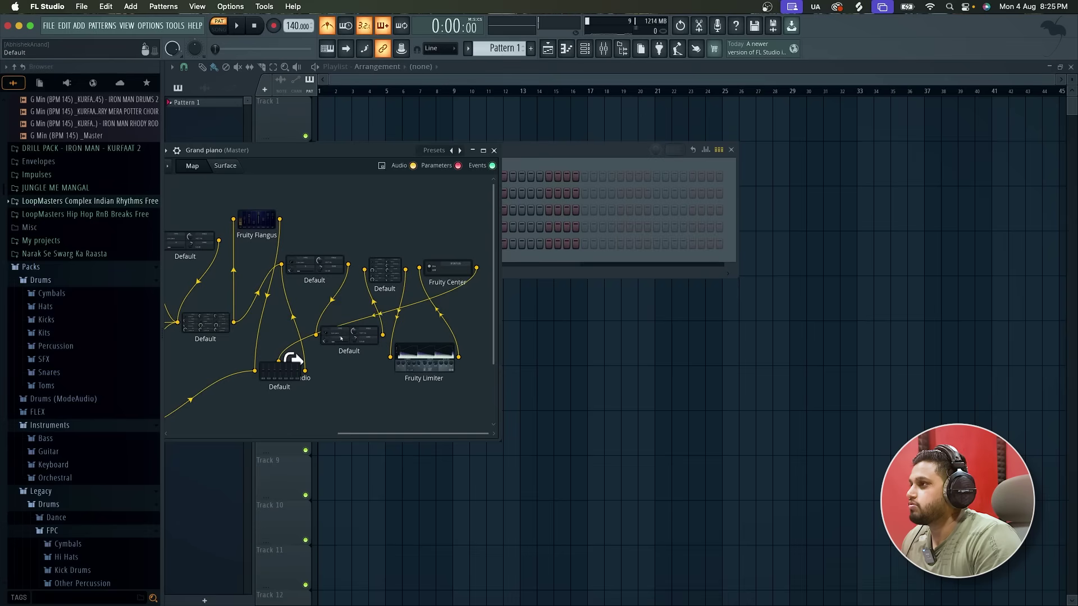
click(341, 339)
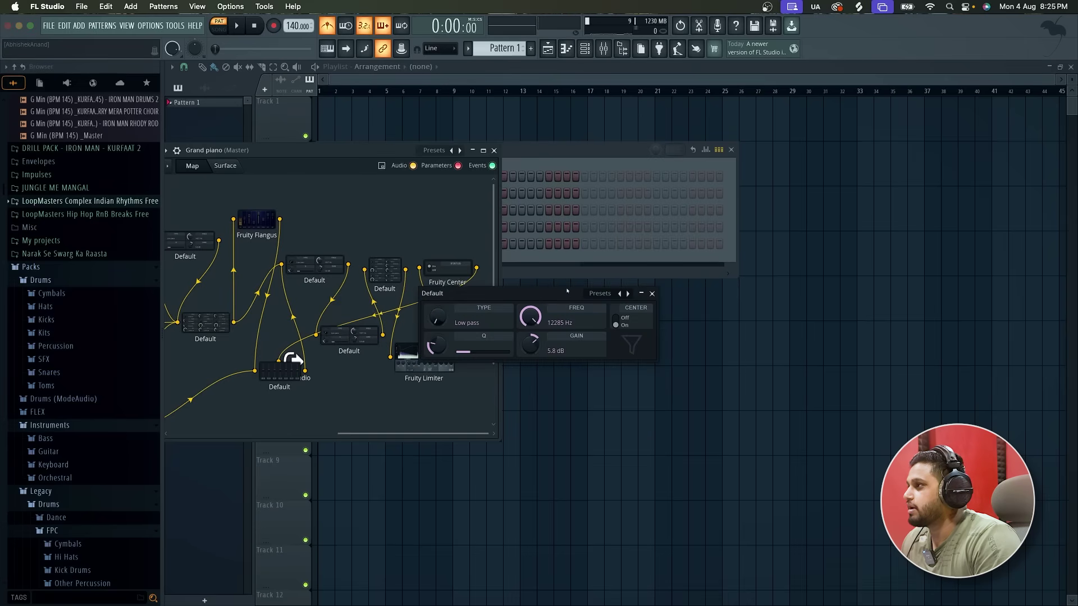
click(652, 294)
click(381, 280)
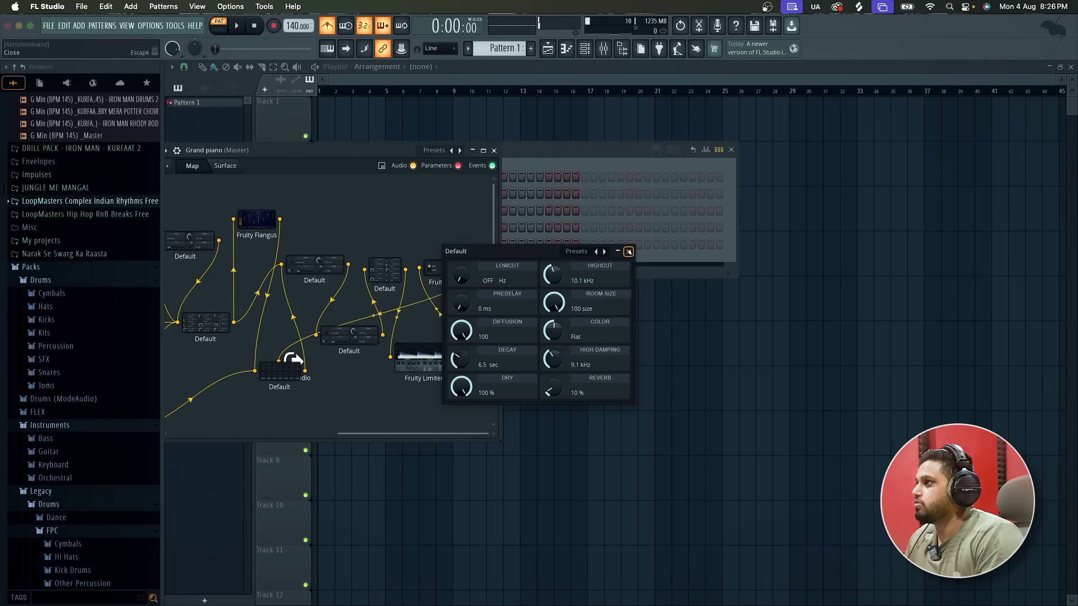
click(628, 251)
click(494, 151)
Open the Grand piano channel's piano roll and draw a one-bar chord of A4, C5 and E5 in bar 1
right_click(402, 246)
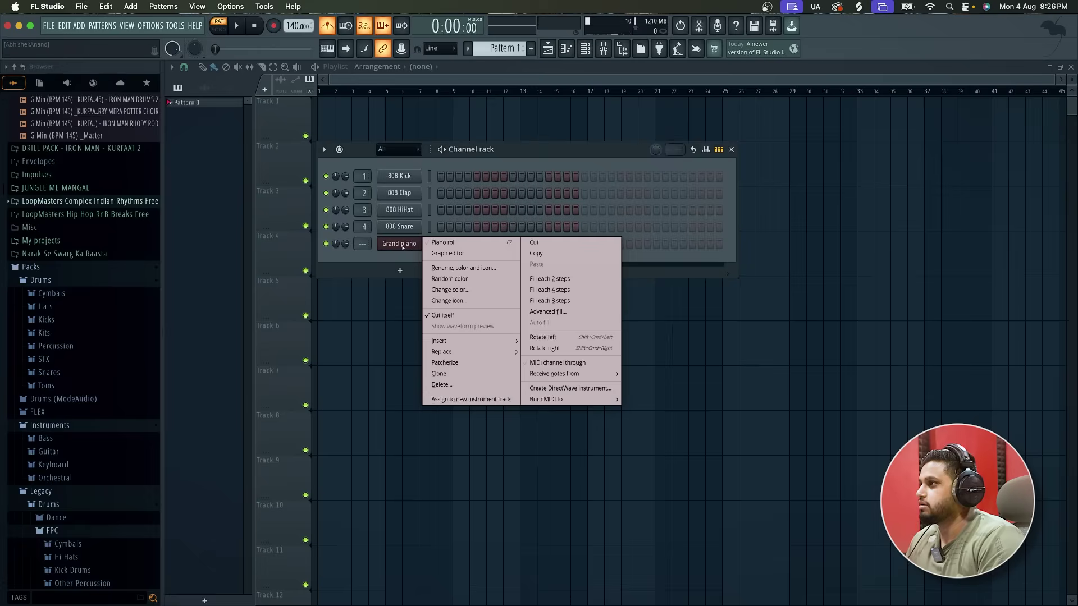
click(435, 242)
scroll(218, 385, up, 2)
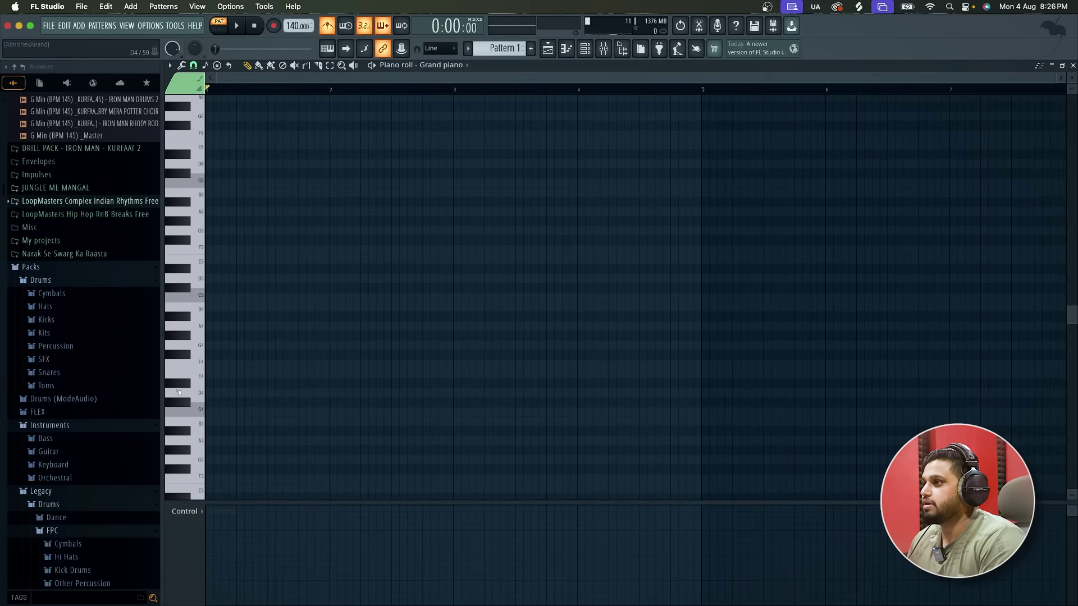
drag(227, 326, 315, 329)
key(space)
key(space)
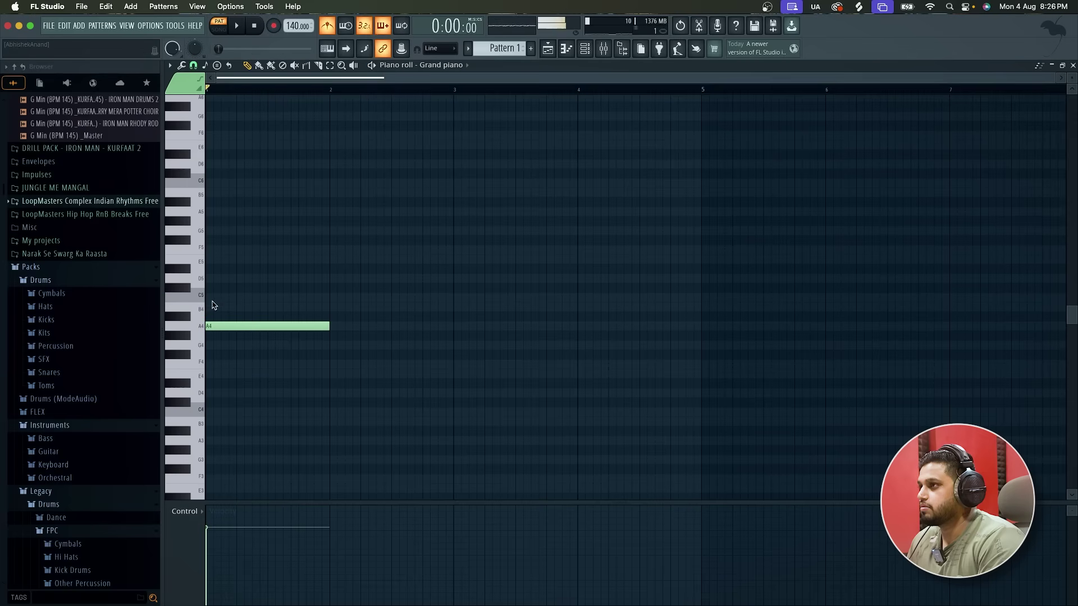
click(209, 297)
click(212, 258)
key(space)
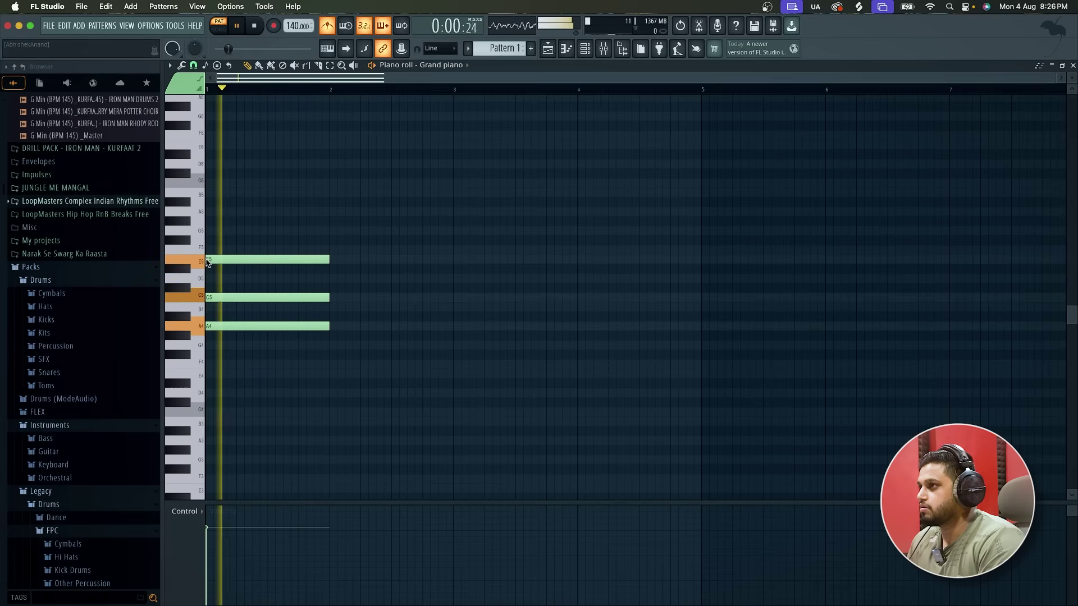
Add a one-bar chord of A4, B4 and E5 in bar 2
click(335, 330)
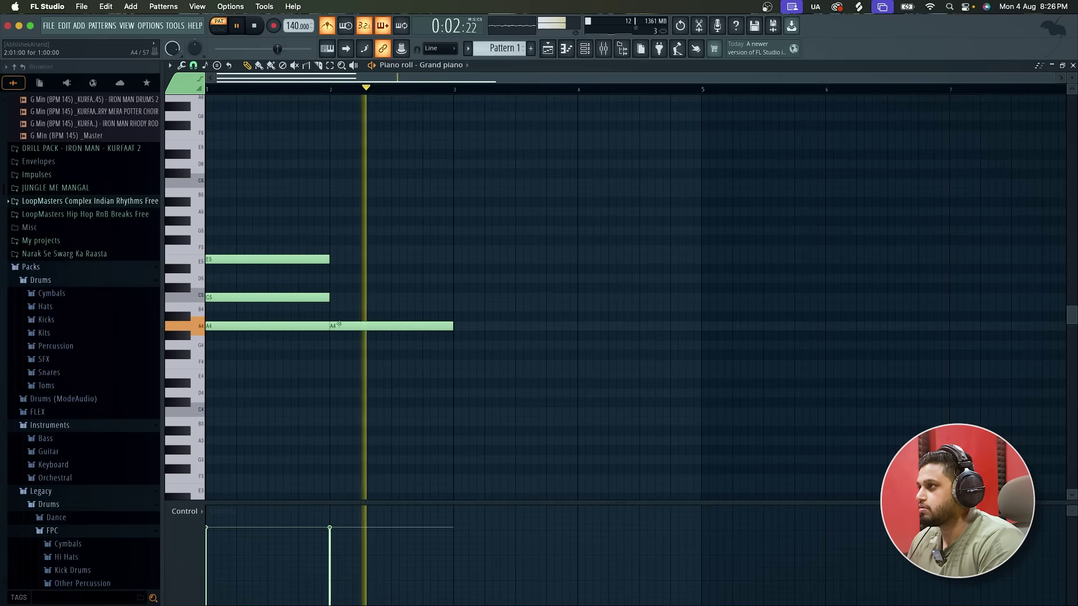
click(332, 307)
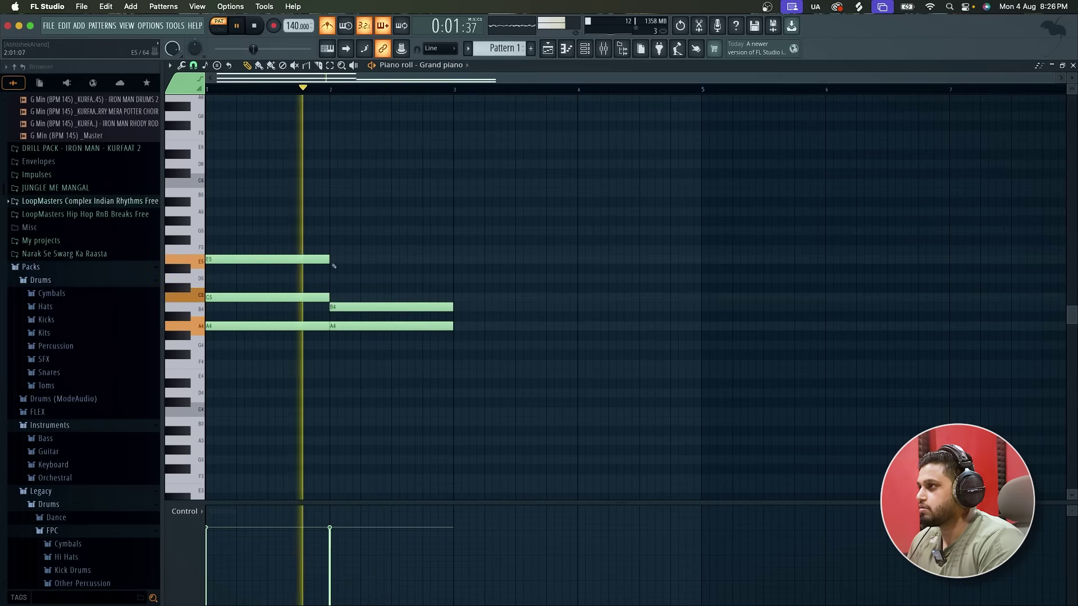
click(335, 259)
key(space)
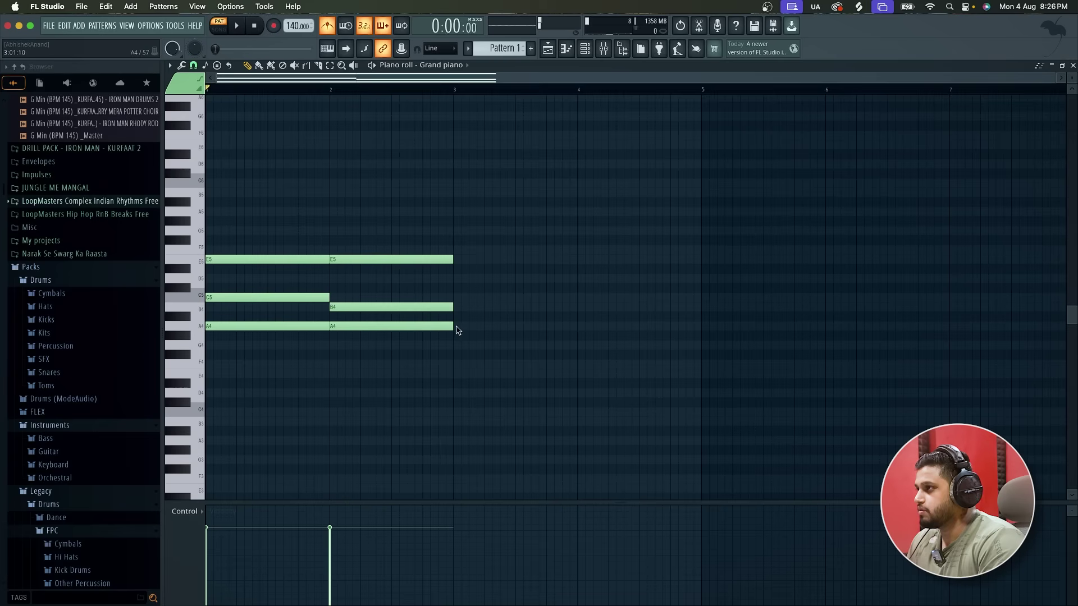
Add a one-bar chord of A4, D5 and E5 in bar 3 and listen to the progression
click(456, 330)
click(457, 298)
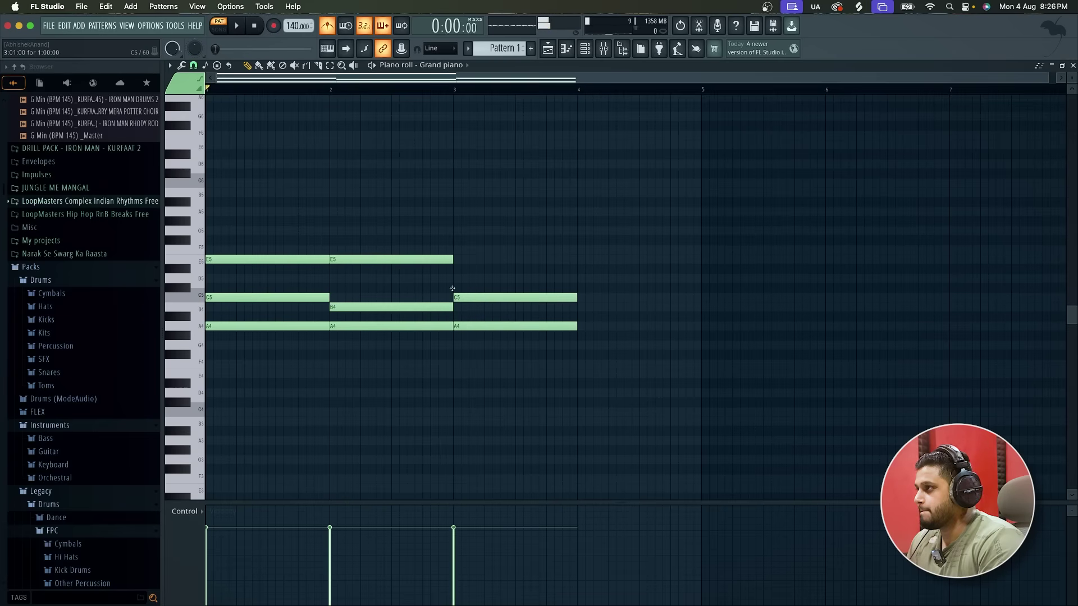
click(455, 259)
drag(466, 290, 466, 270)
key(space)
scroll(337, 298, down, 2)
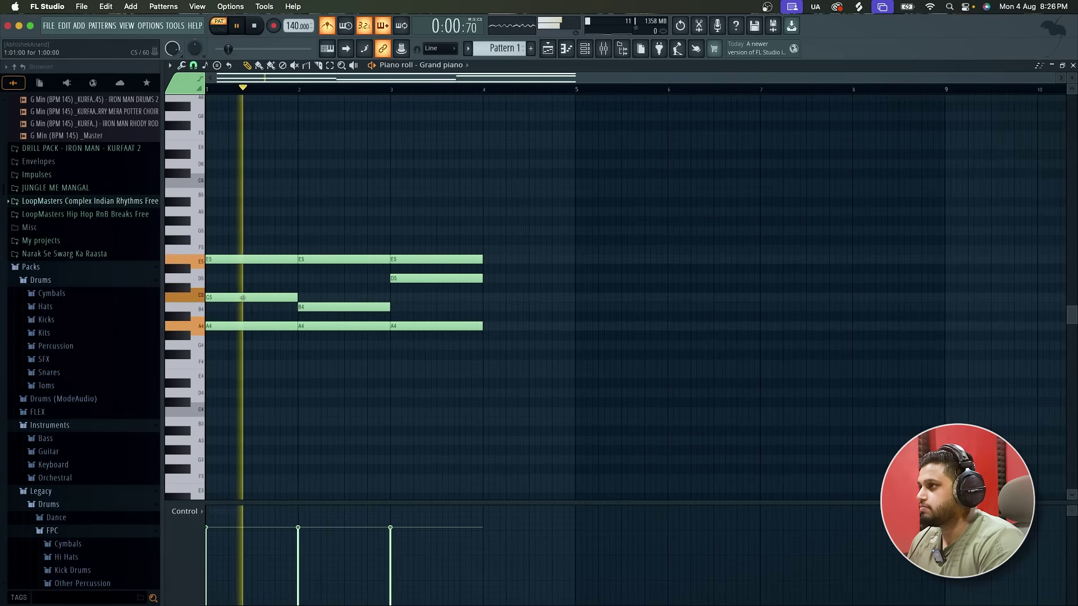
scroll(243, 297, up, 1)
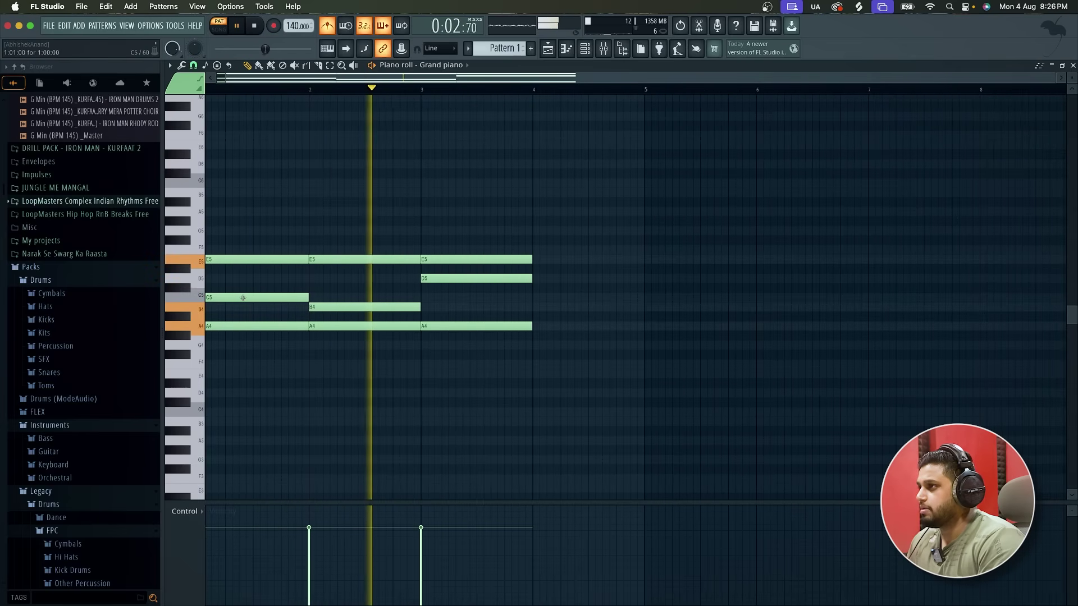
key(space)
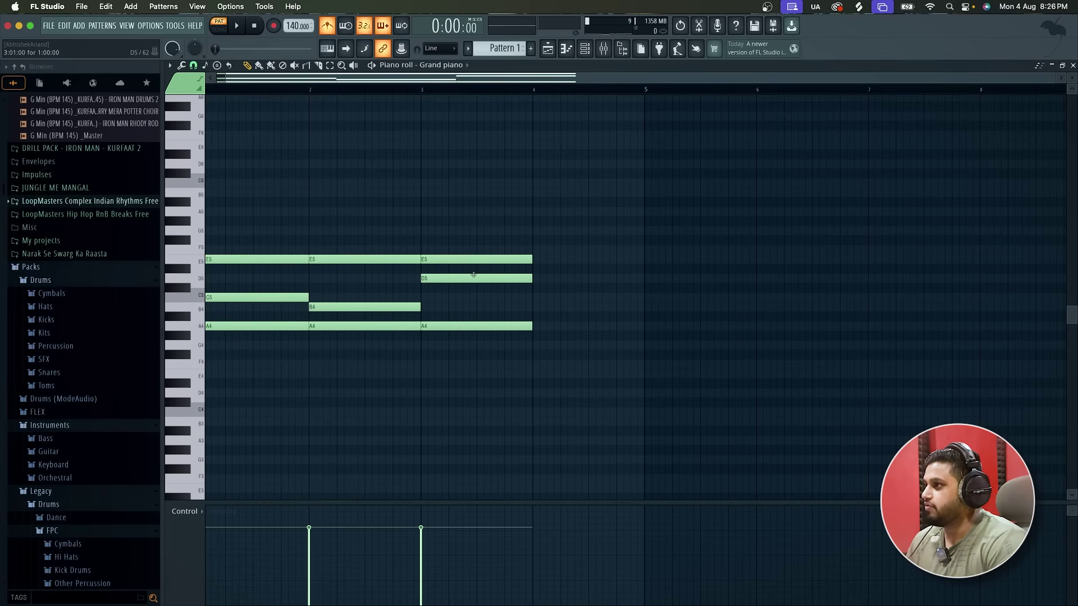
Copy the bar 1 chord into bar 4 and play the four-bar progression
scroll(473, 274, down, 1)
key(space)
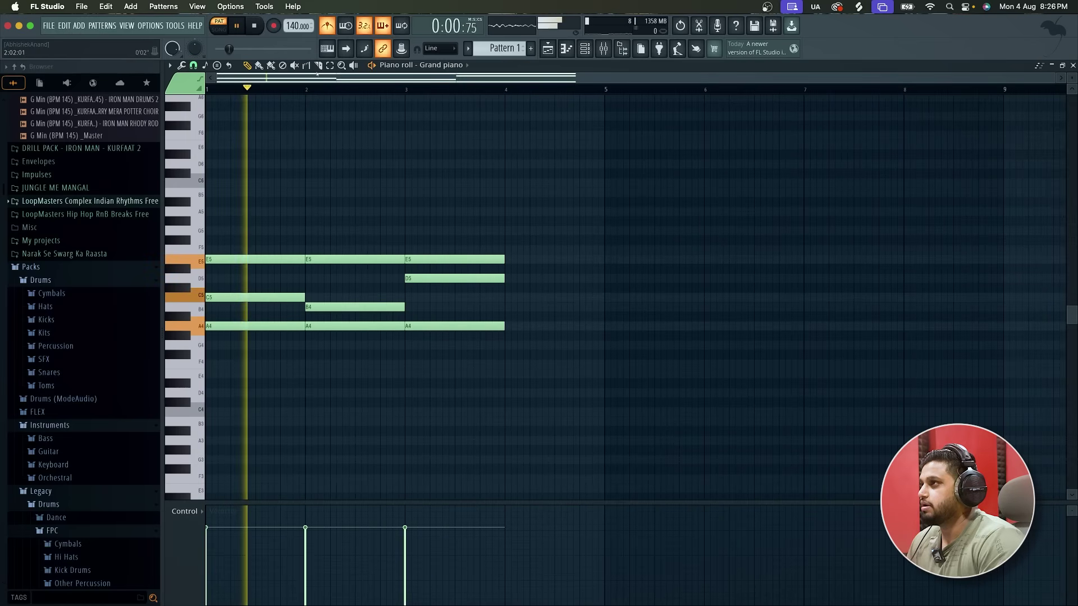
drag(247, 202, 245, 369)
key(p)
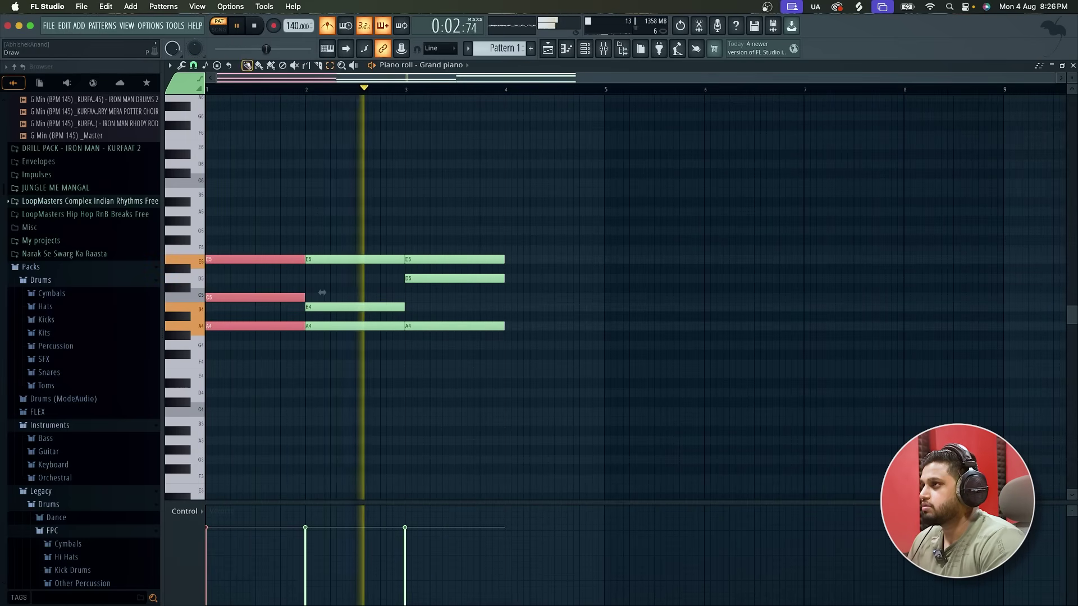
drag(269, 321, 545, 327)
scroll(545, 327, down, 2)
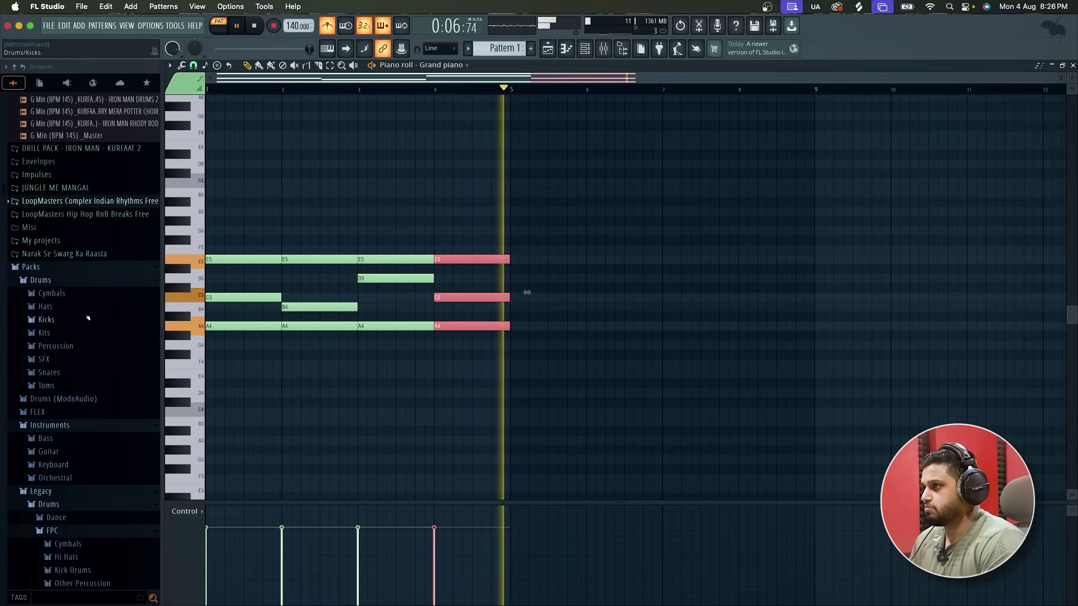
scroll(157, 348, up, 10)
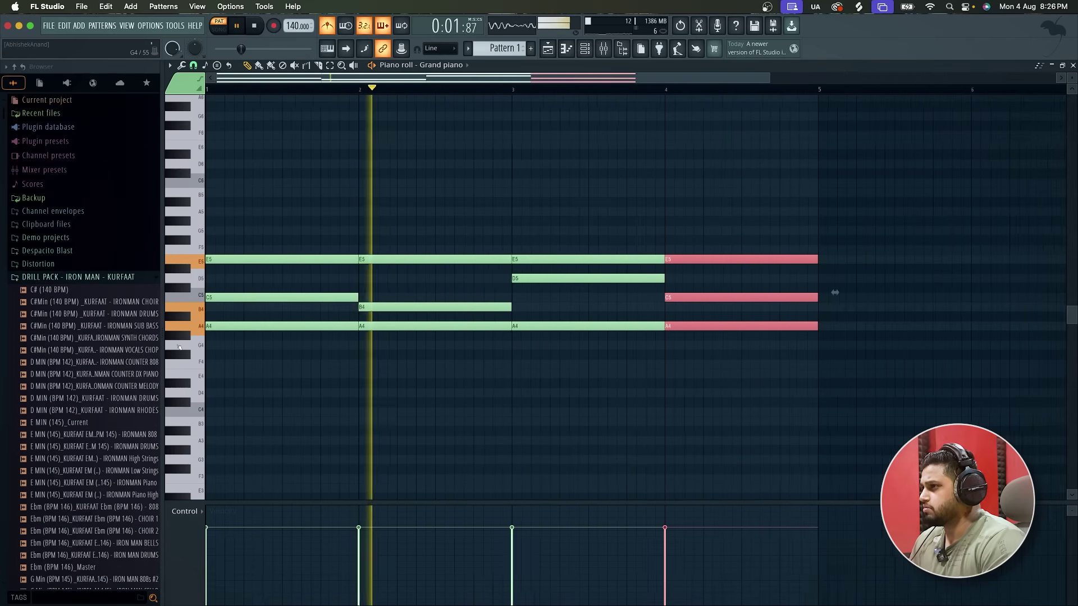
scroll(178, 348, up, 2)
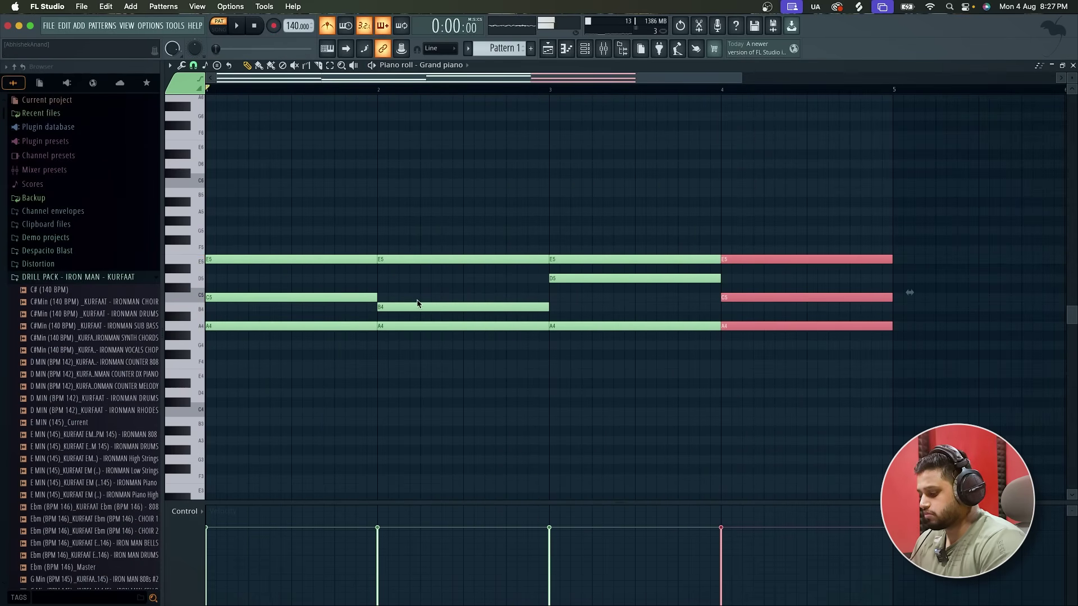
key(space)
Shorten all the chord notes to about a sixteenth of a bar each and preview them
key(ctrl+a)
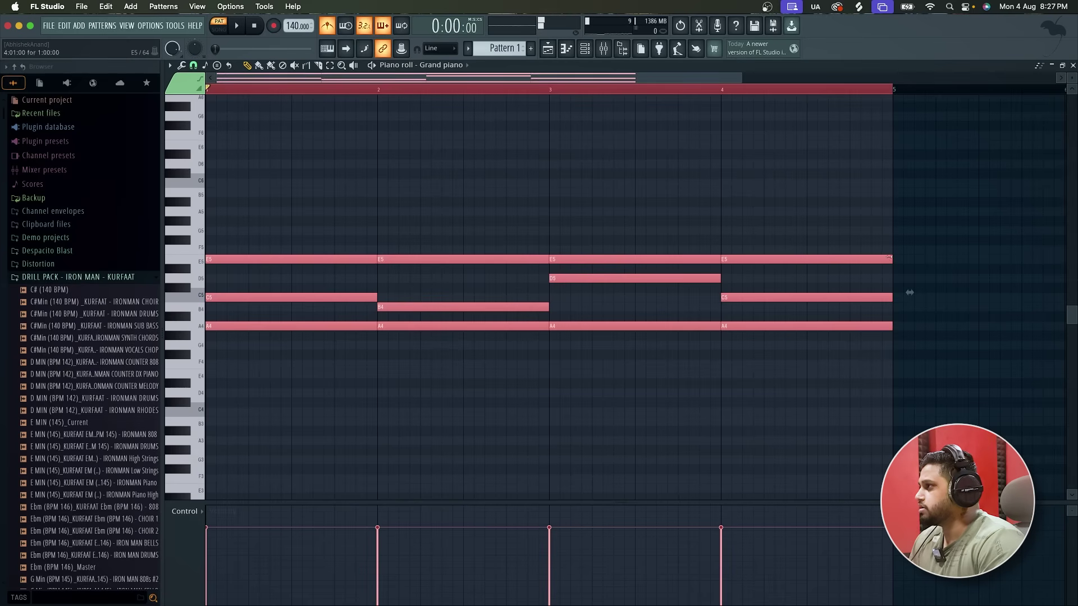
drag(909, 292, 748, 293)
key(space)
key(space)
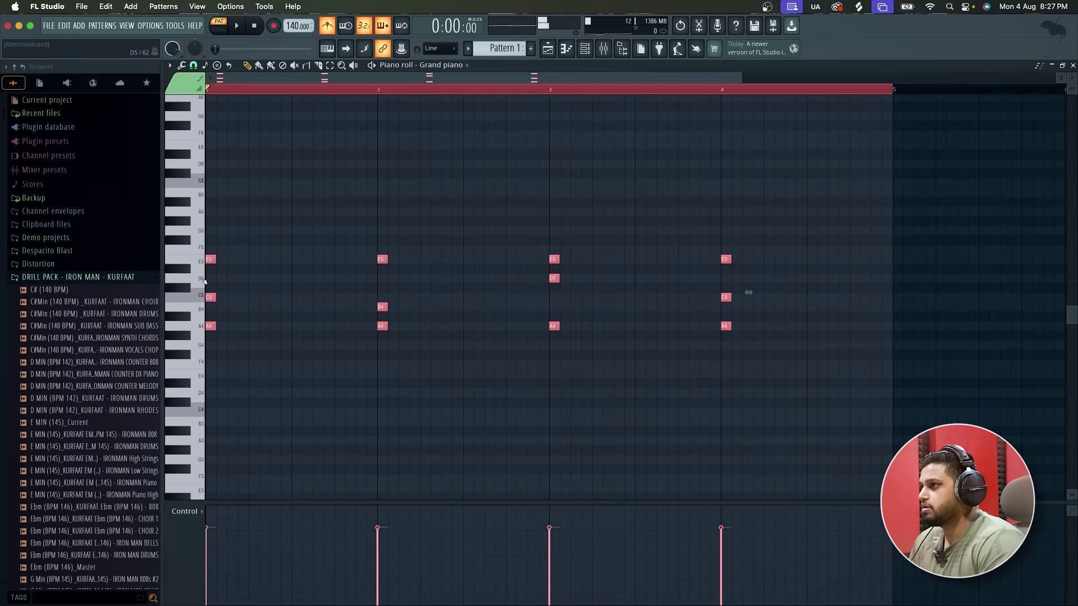
scroll(212, 284, up, 4)
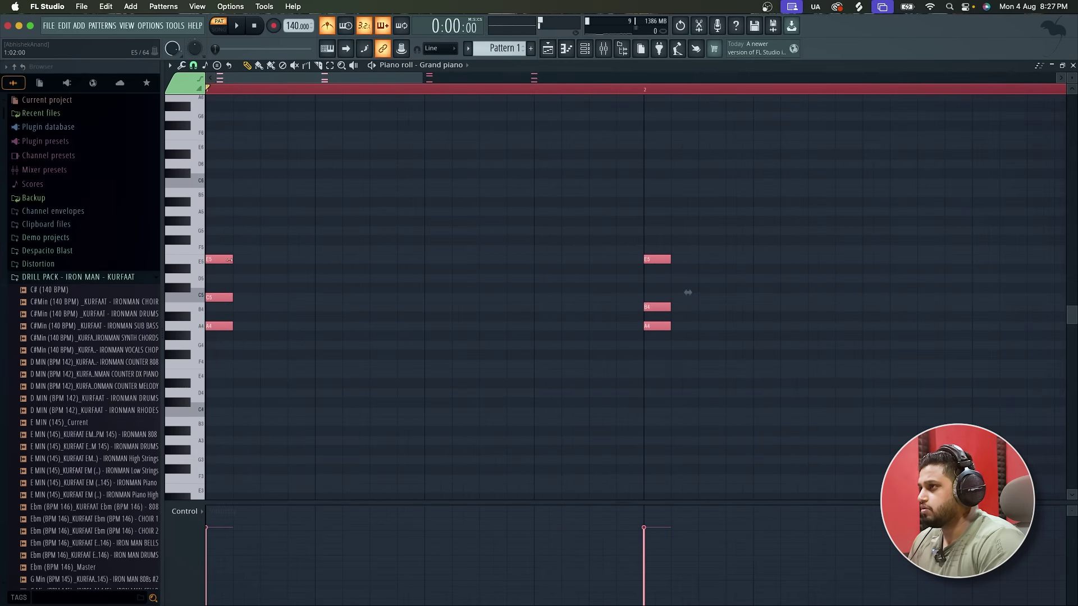
Shorten the chord notes slightly further and repeat each chord on every beat of its bar across all four bars, checking by ear
key(space)
key(space)
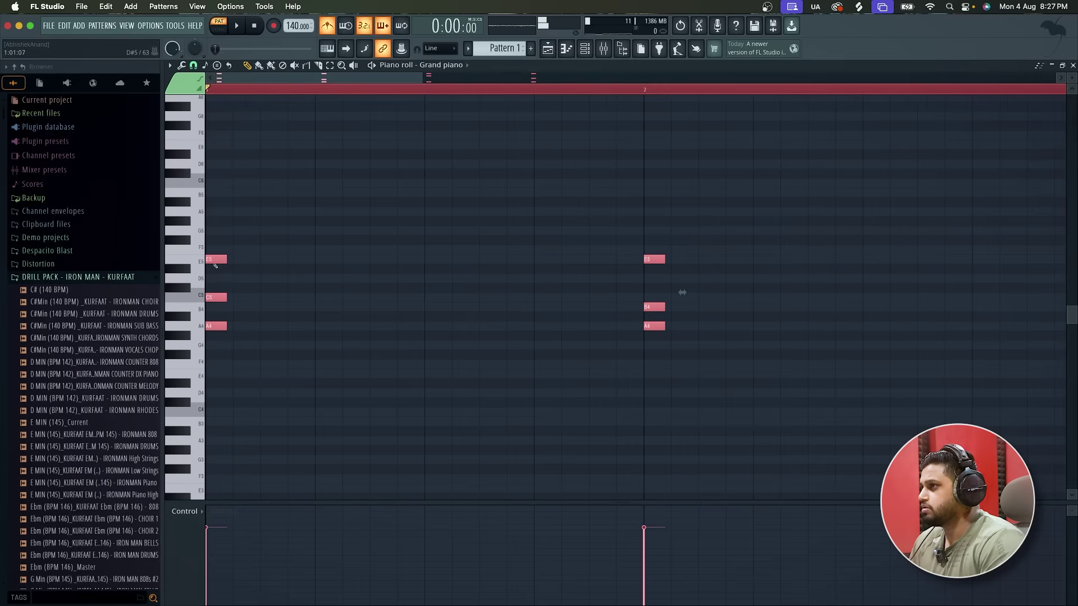
scroll(215, 265, down, 2)
drag(210, 258, 365, 259)
key(space)
key(space)
key(space)
key(space)
scroll(285, 262, down, 2)
scroll(366, 262, down, 2)
Try the whole chord pattern one octave higher during playback and return it to its original pitch
key(space)
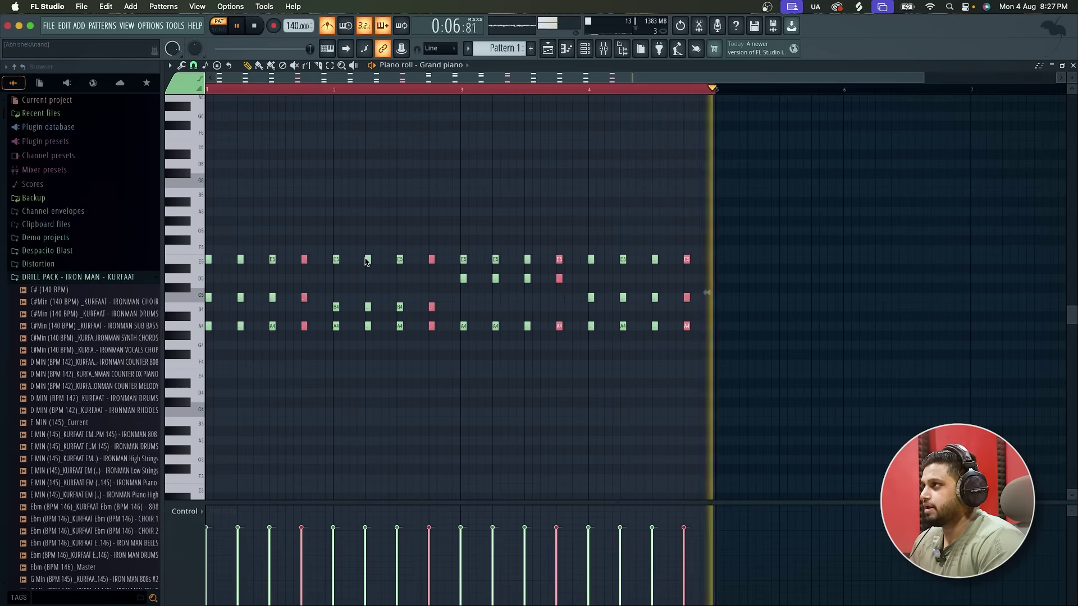
key(super+a)
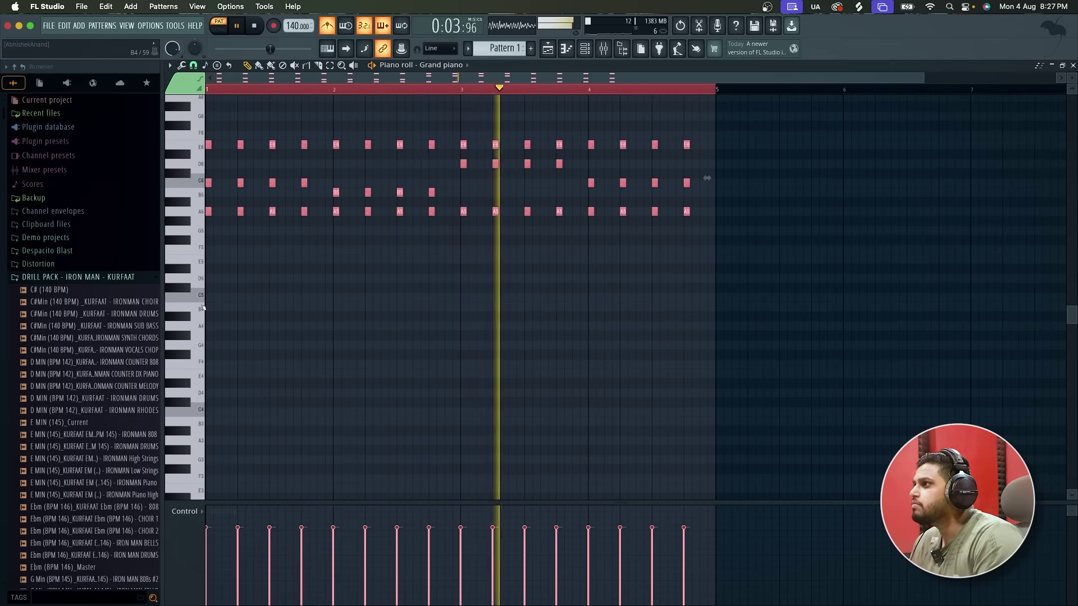
key(space)
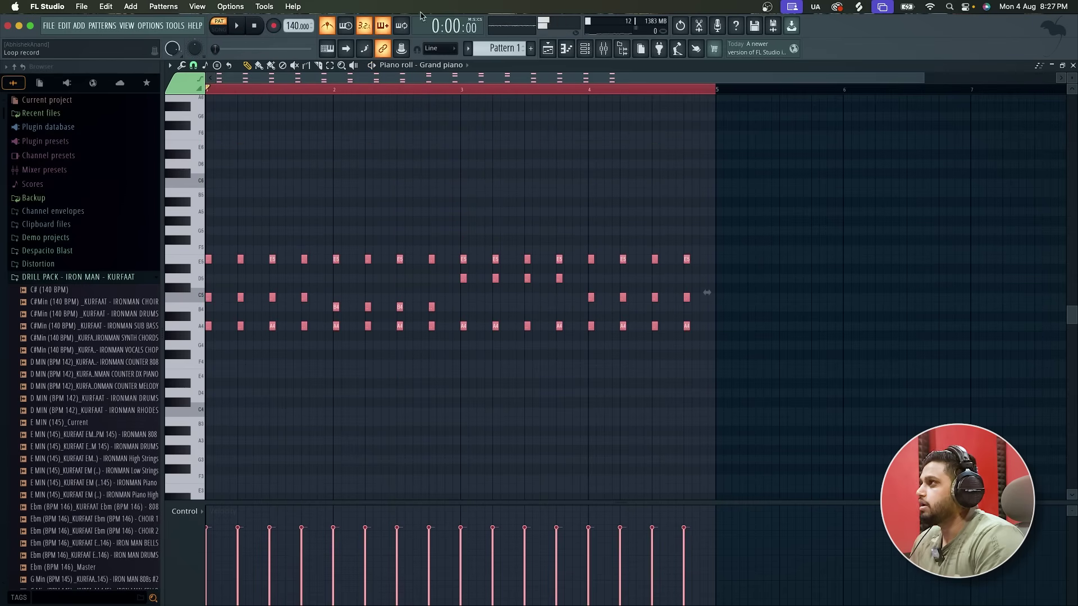
Open the channel rack and view the Grand piano channel's Patcher map
click(585, 49)
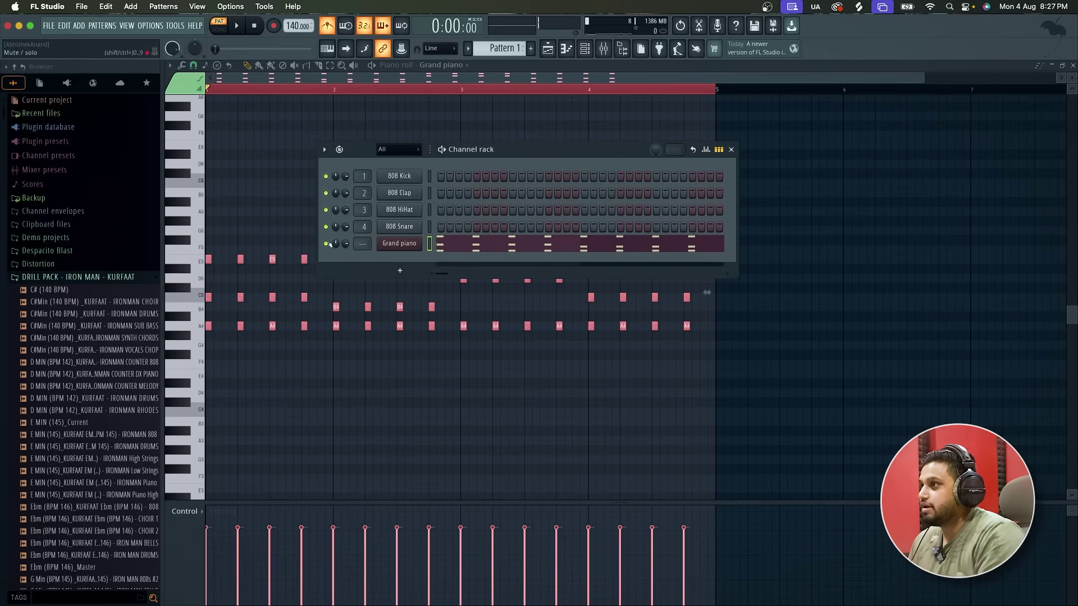
click(388, 248)
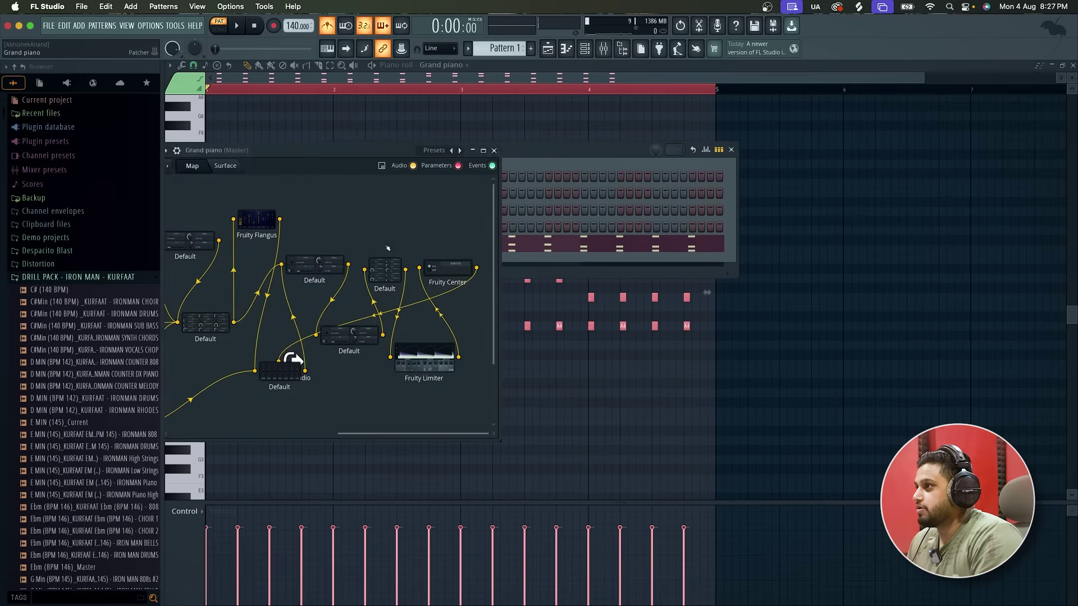
click(494, 151)
Replace the Grand piano channel's instrument with Morphine and check its plugin window
right_click(402, 247)
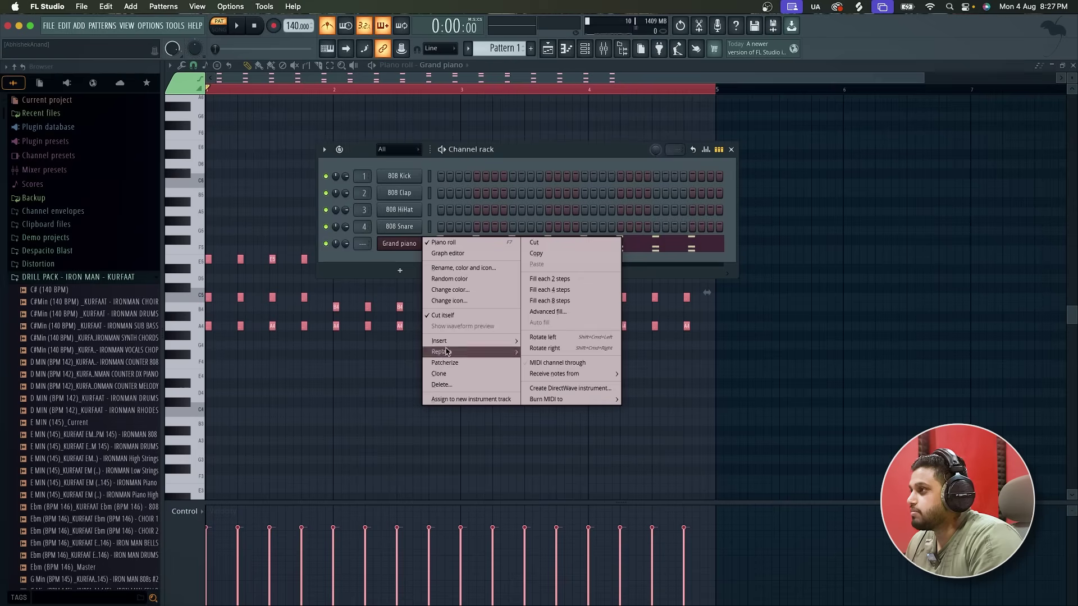
mouse_move(449, 351)
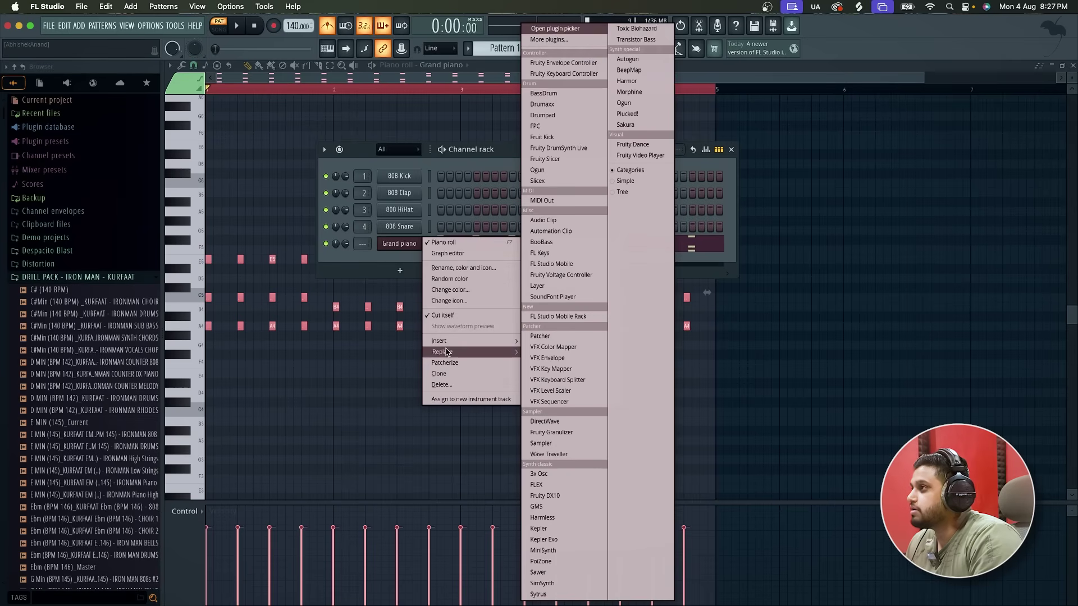
click(584, 45)
text(mor)
double_click(550, 62)
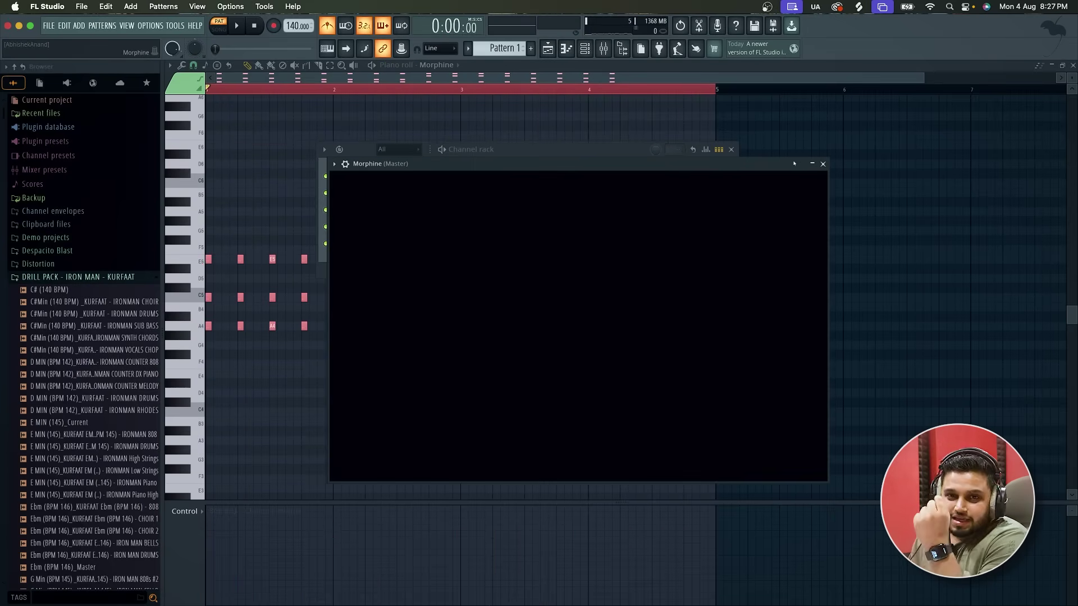
click(823, 164)
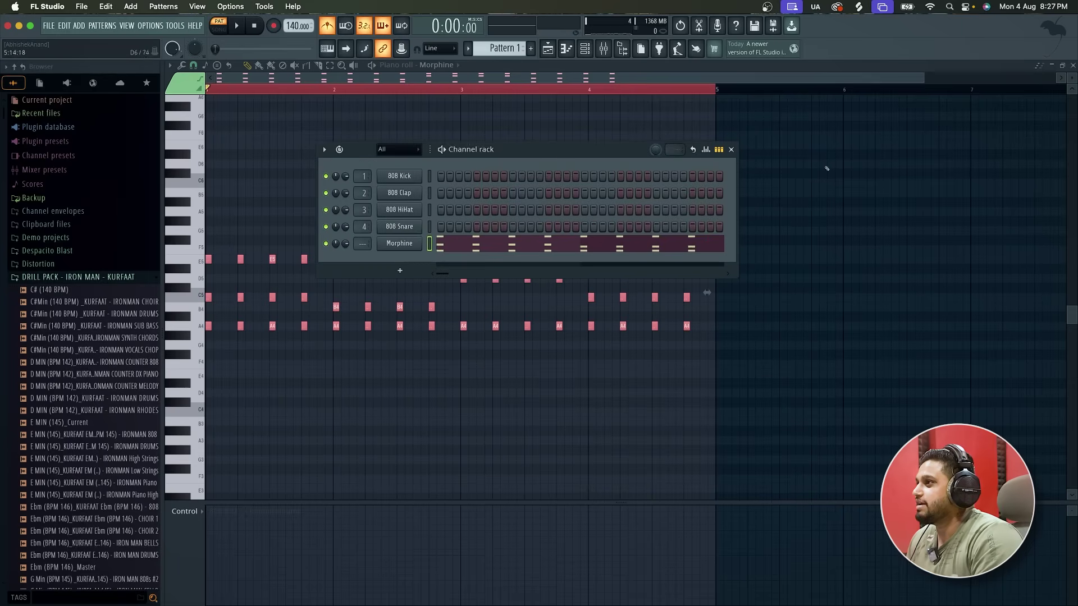
click(409, 241)
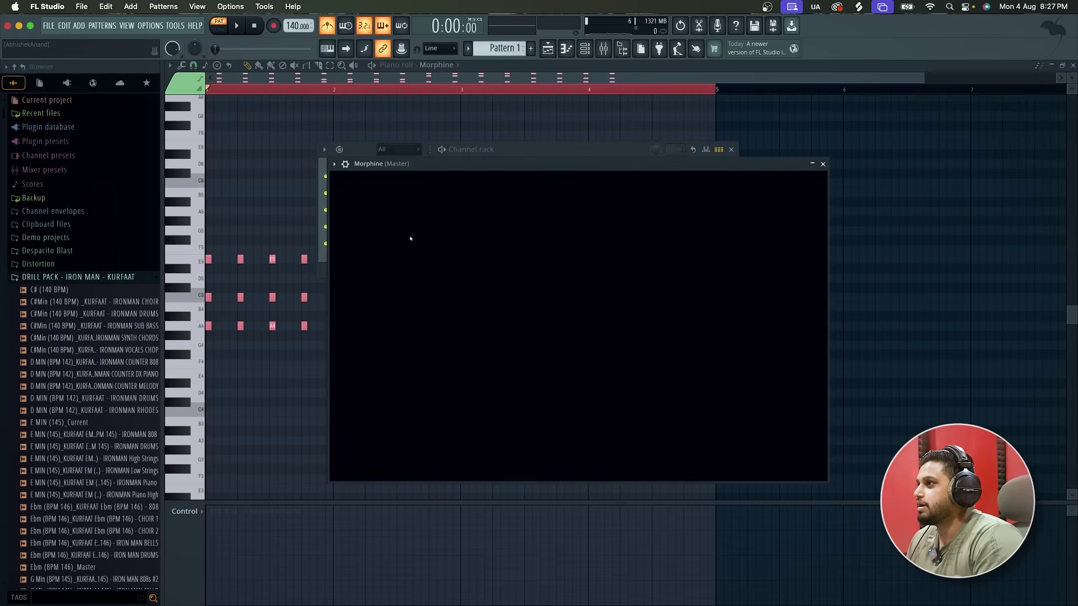
click(822, 167)
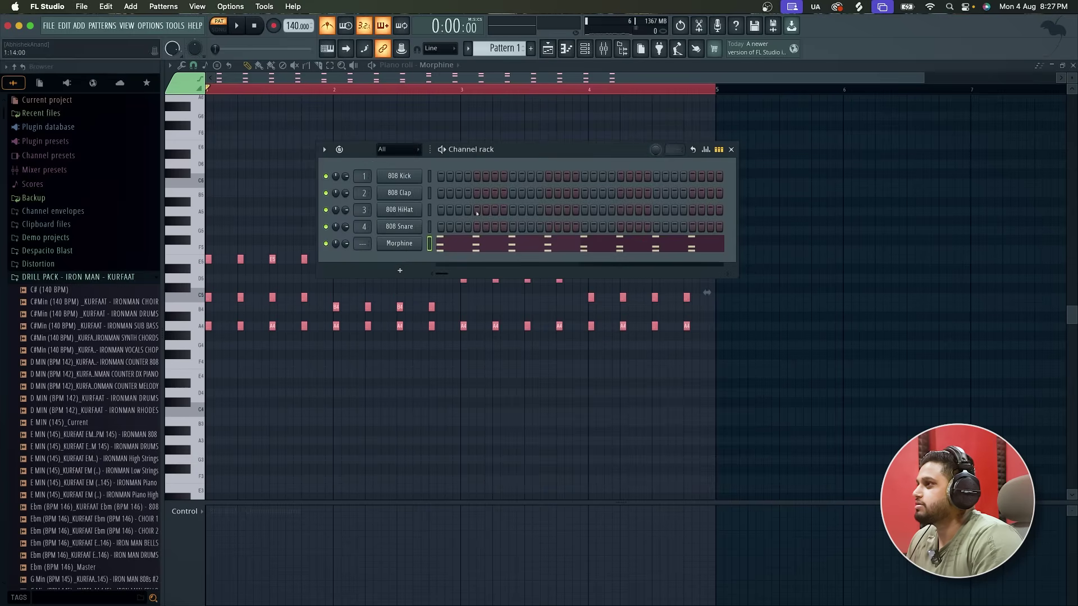
Replace the Morphine instrument with PoiZone and play the chords through it
right_click(401, 244)
mouse_move(466, 351)
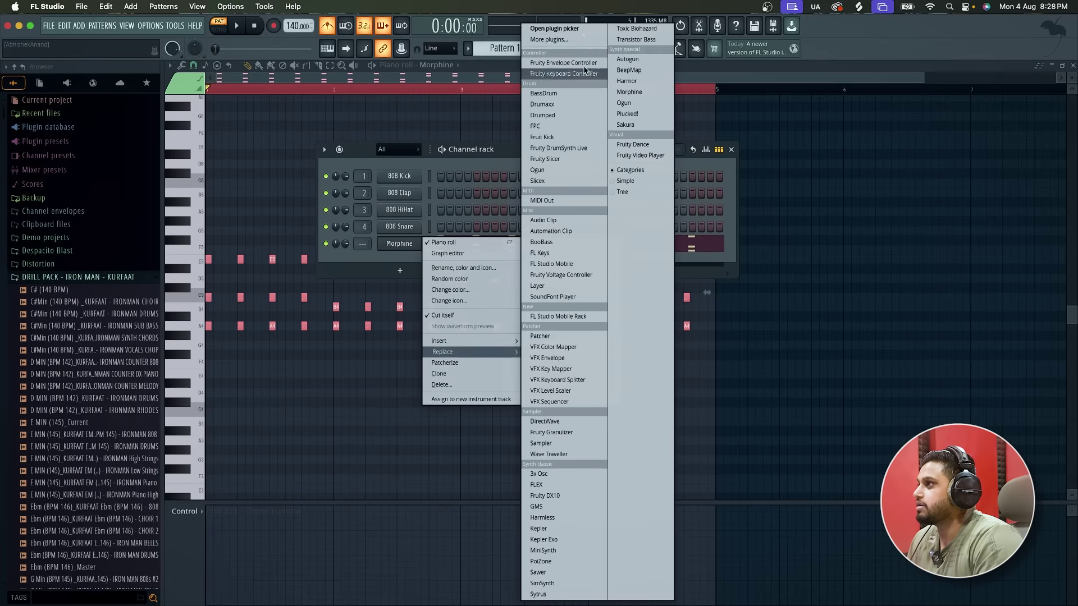
click(581, 38)
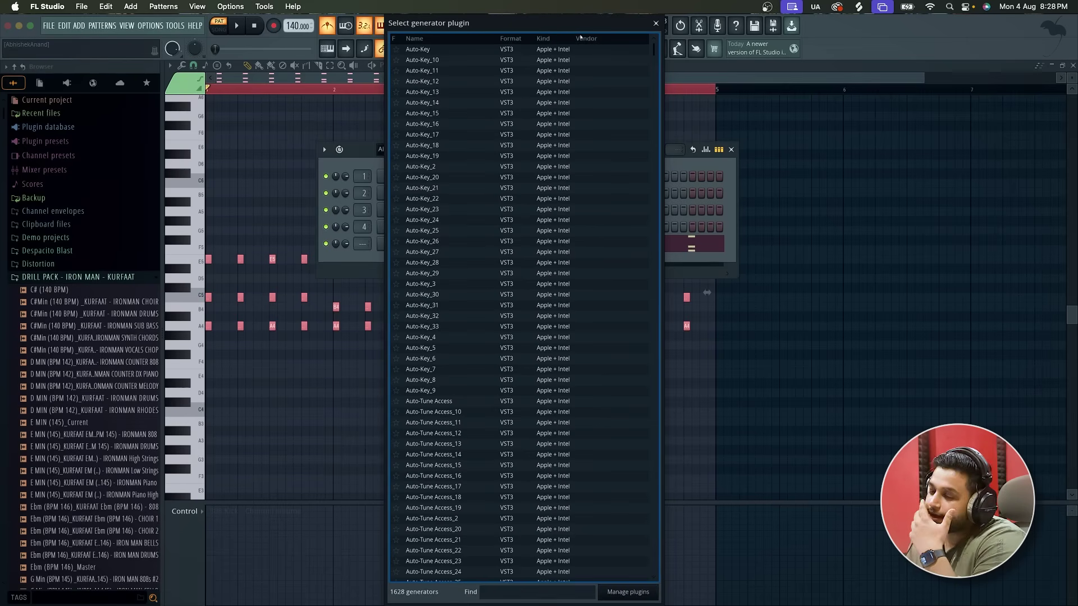
text(poi)
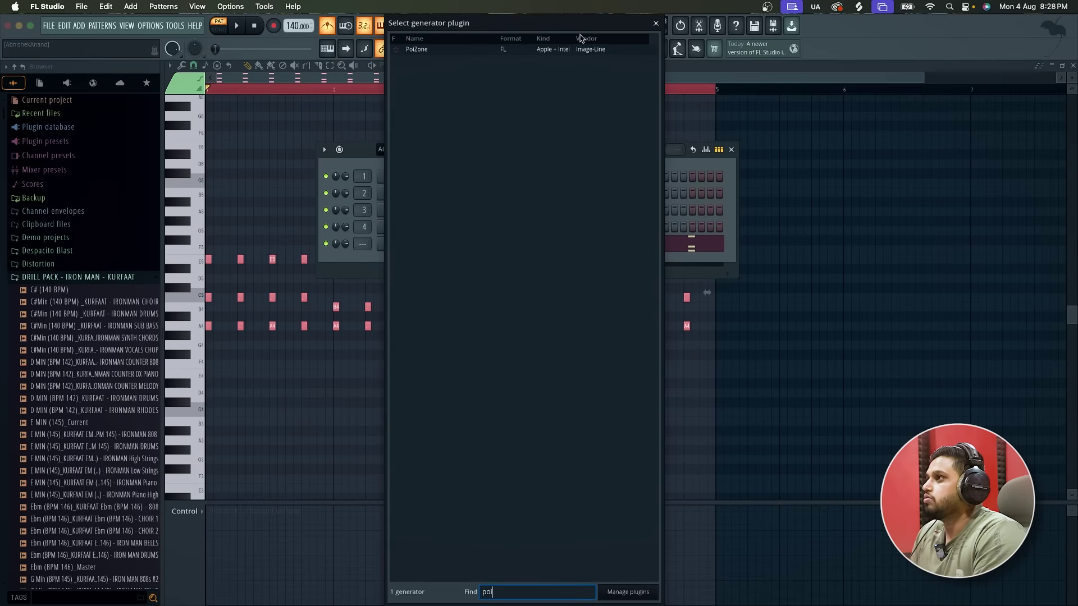
double_click(556, 49)
key(space)
key(space)
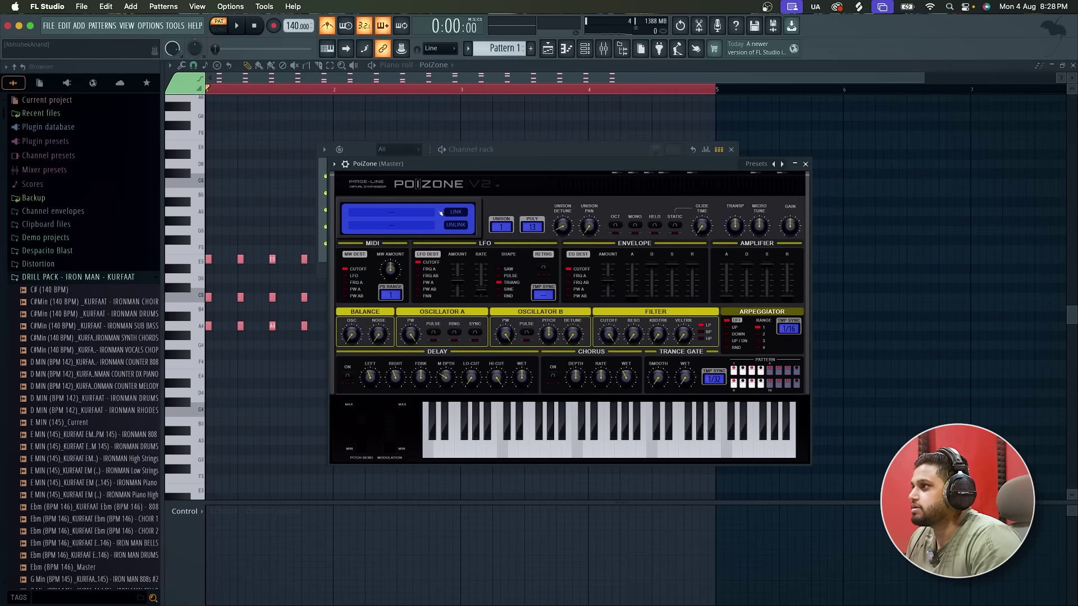
Browse PoiZone's Factory and Xenos Soundworks preset lists and close the plugin
drag(446, 168, 375, 171)
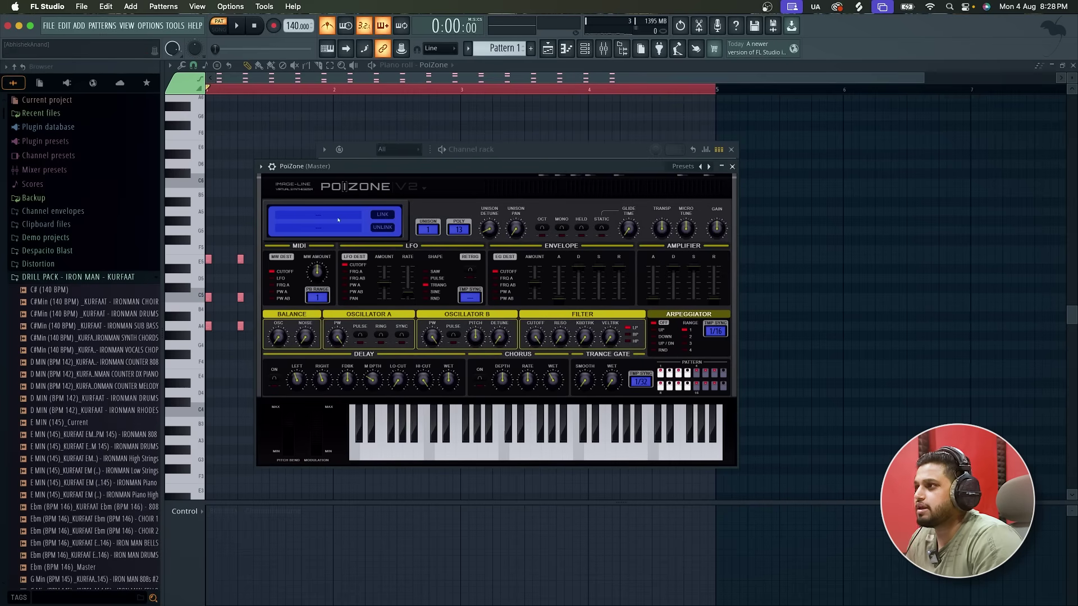
click(701, 167)
mouse_move(715, 180)
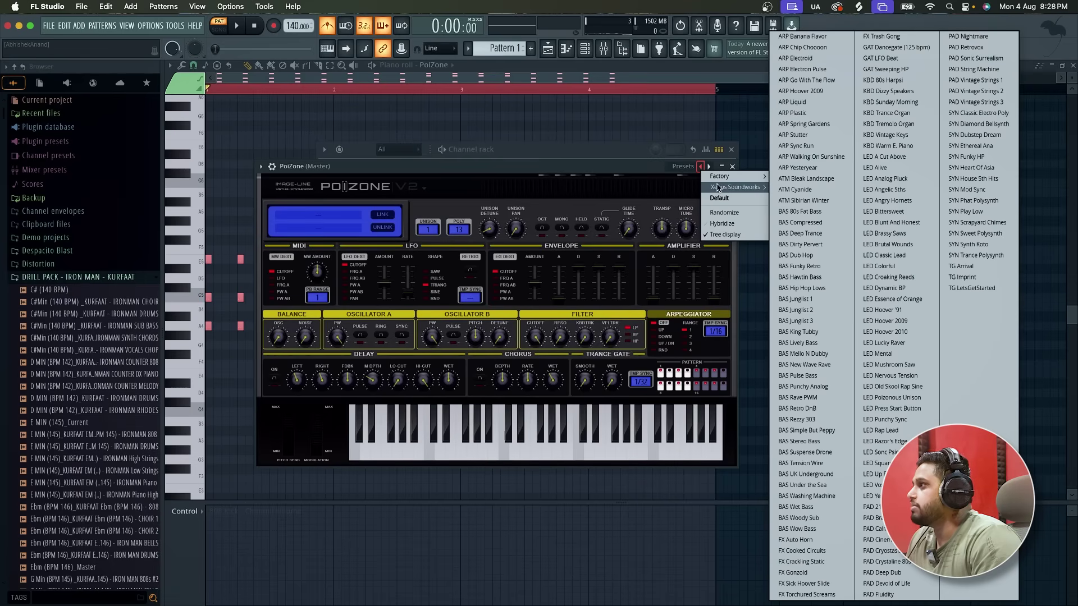
click(370, 221)
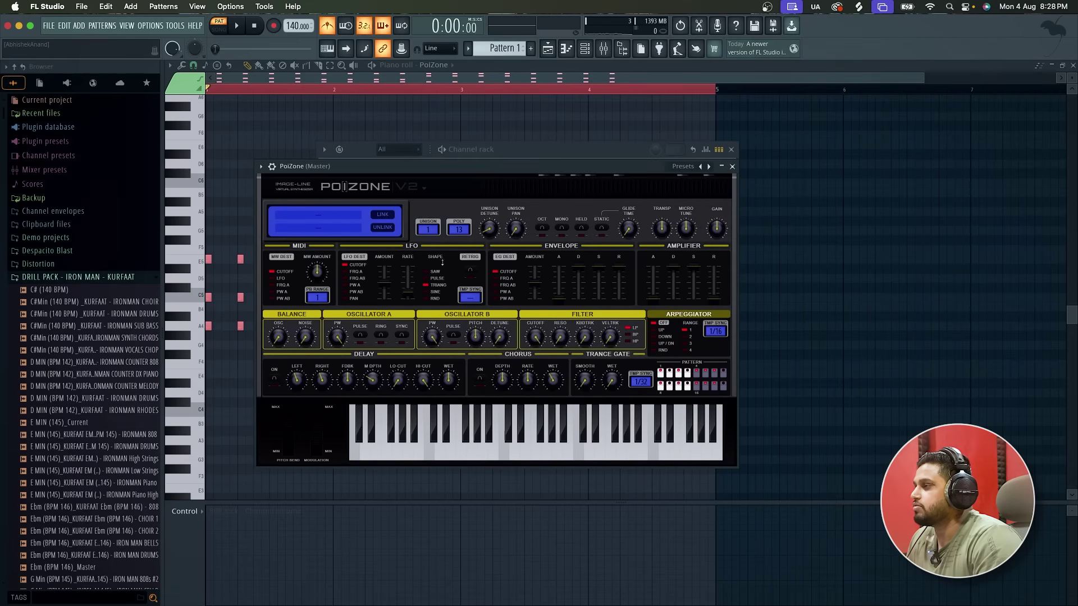
click(708, 167)
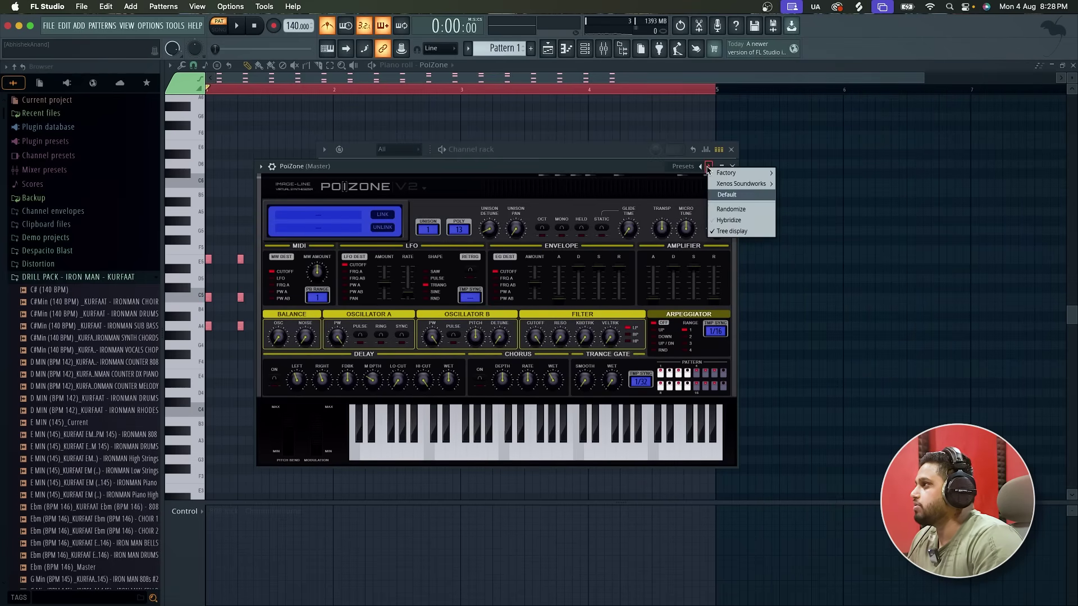
mouse_move(721, 175)
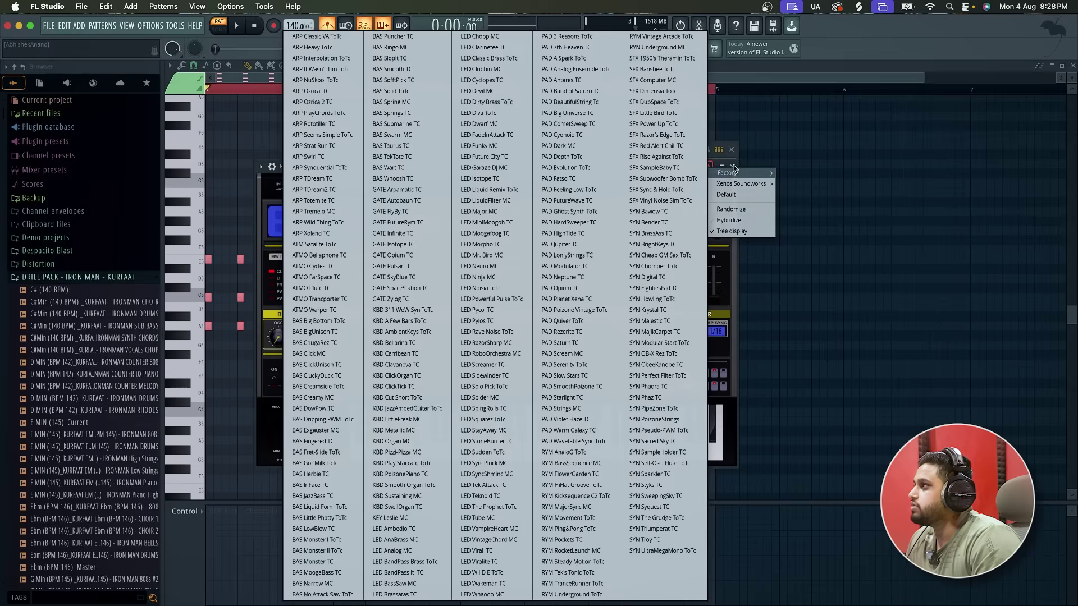
click(734, 169)
Replace the PoiZone instrument on the chord channel with FLEX
right_click(404, 248)
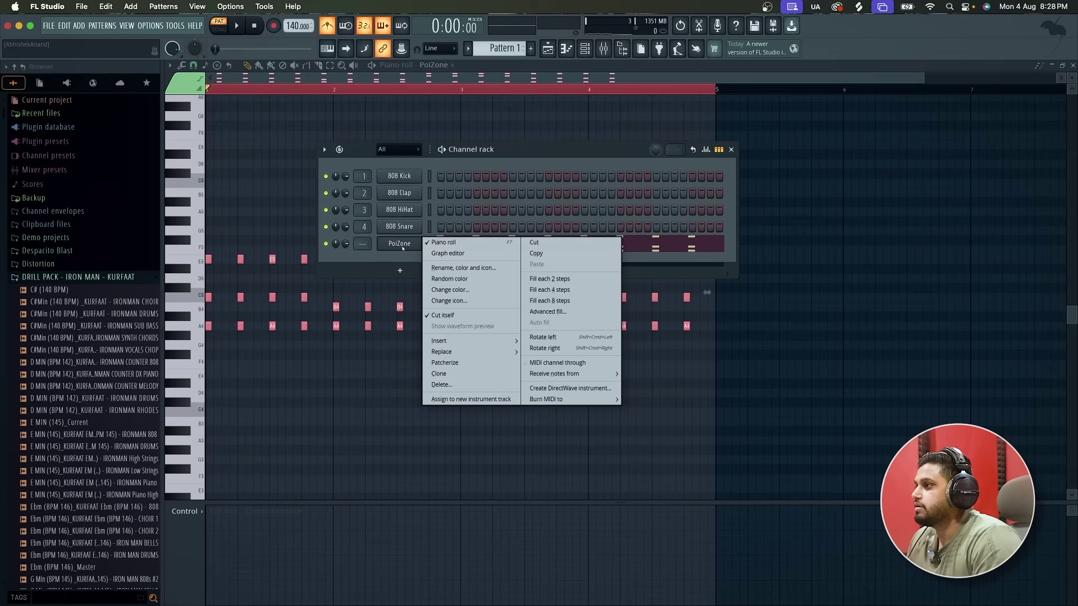
mouse_move(462, 355)
click(562, 35)
text(fle)
double_click(546, 52)
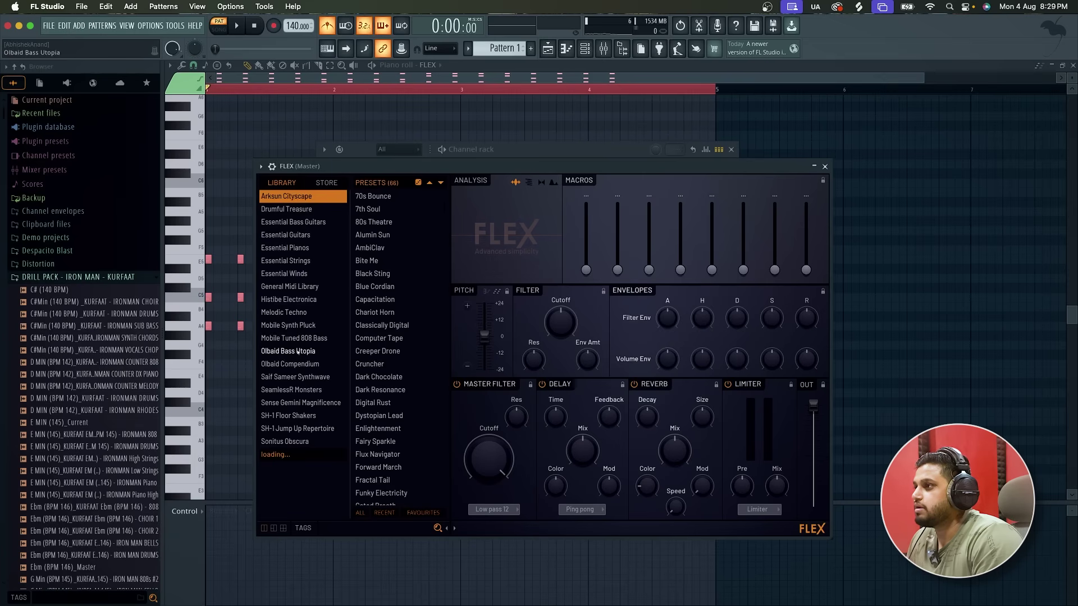
Audition FLEX's Essential Pianos presets with the chords playing, load Grand Piano, and return to the piano roll
click(299, 250)
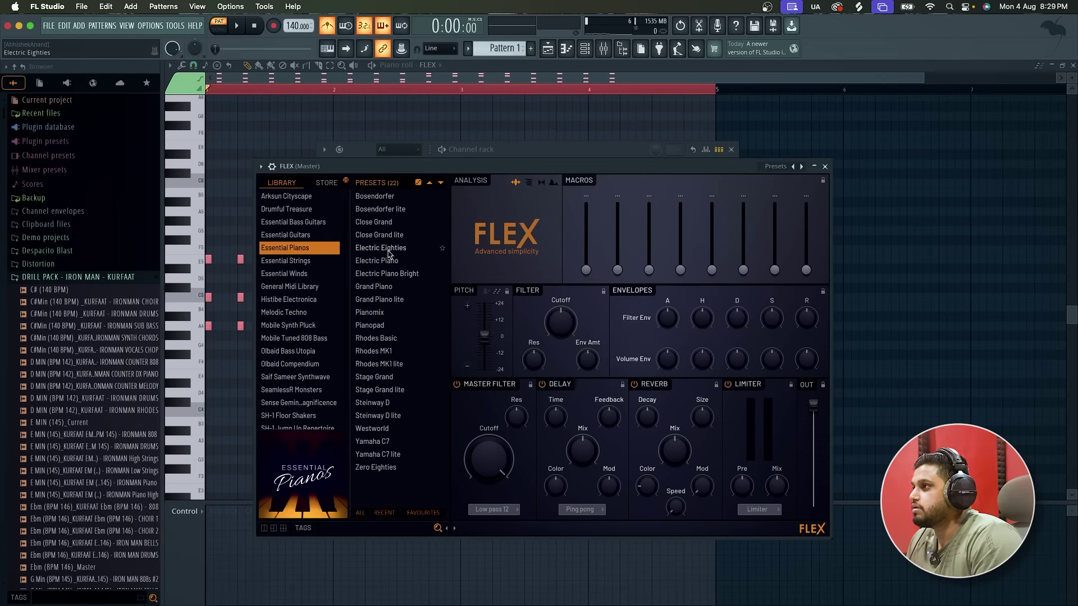
click(384, 261)
key(space)
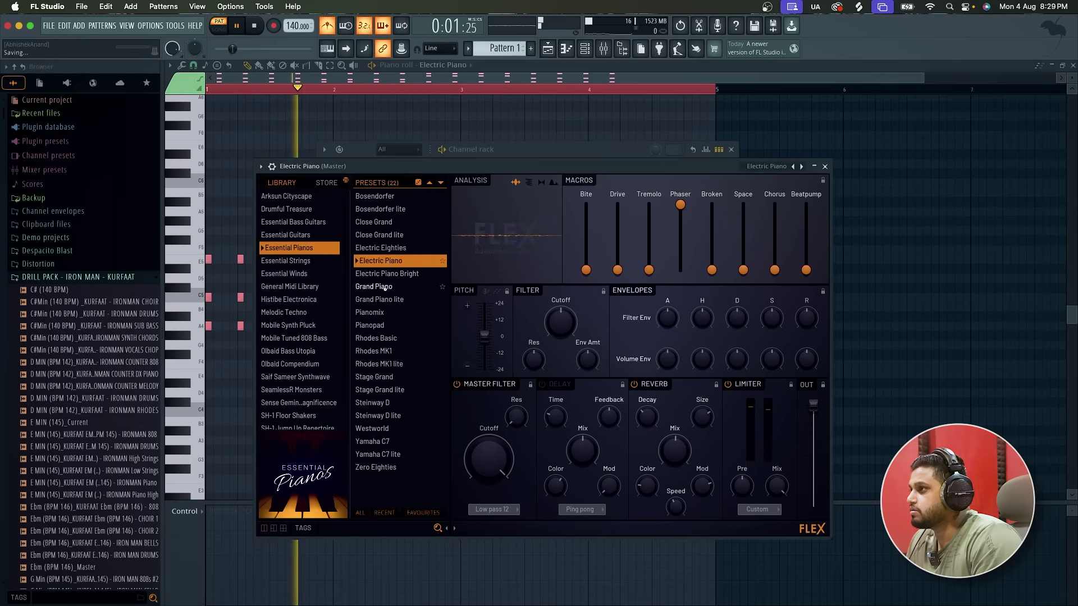
click(384, 287)
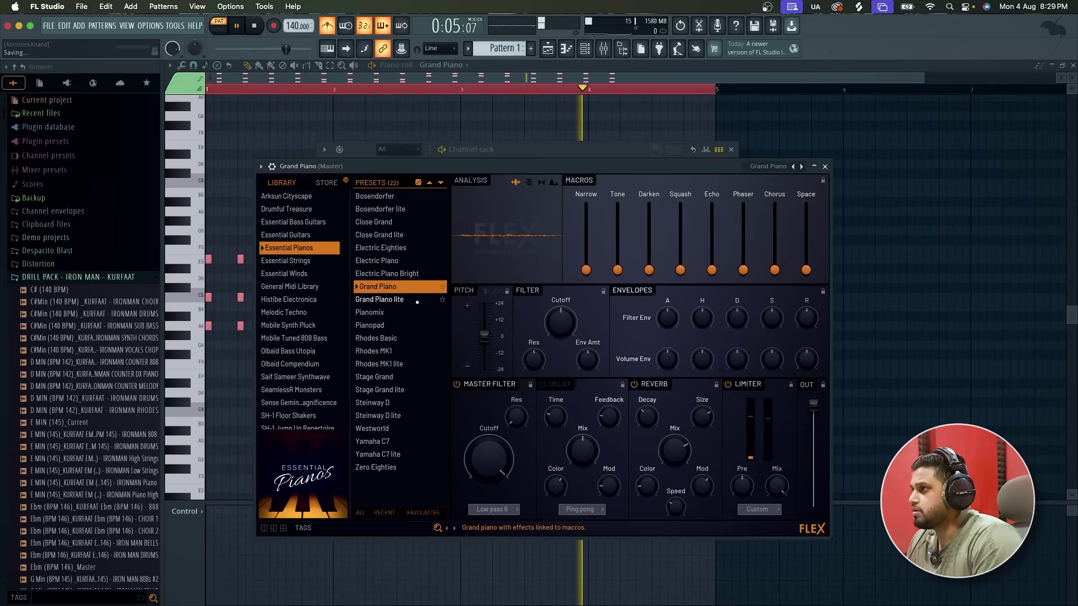
click(417, 300)
click(384, 287)
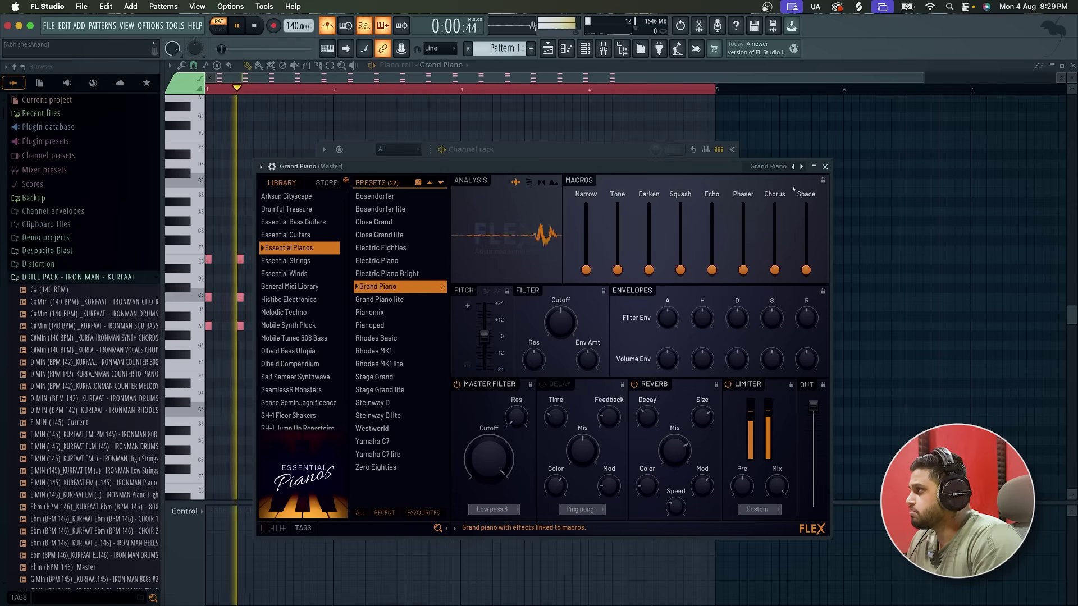
click(825, 166)
click(731, 150)
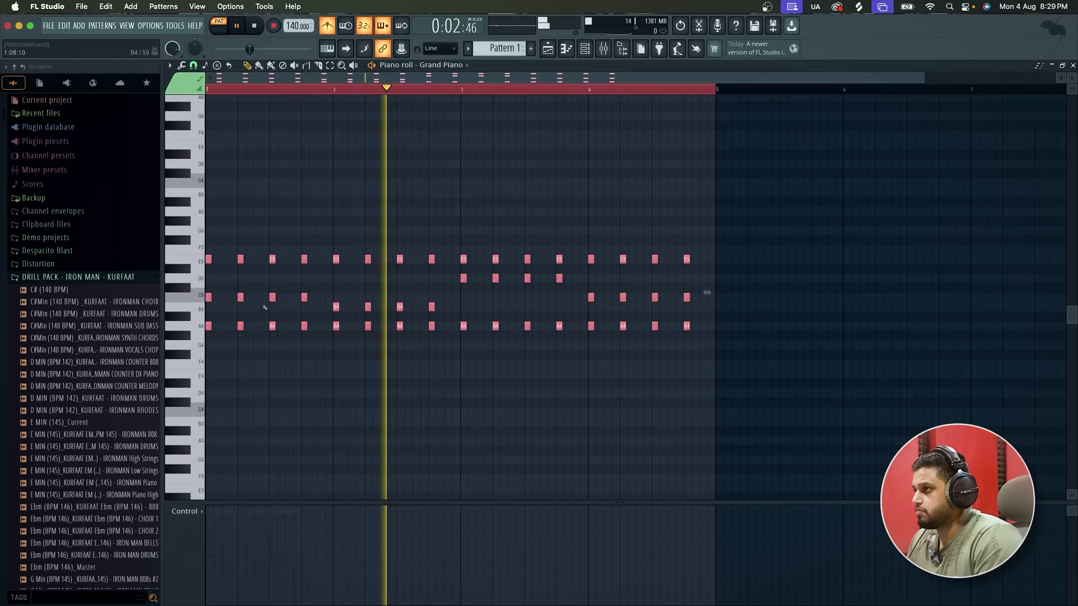
Try adding copies of all the chords half a beat later, listen to them, and undo the copies
scroll(276, 91, up, 2)
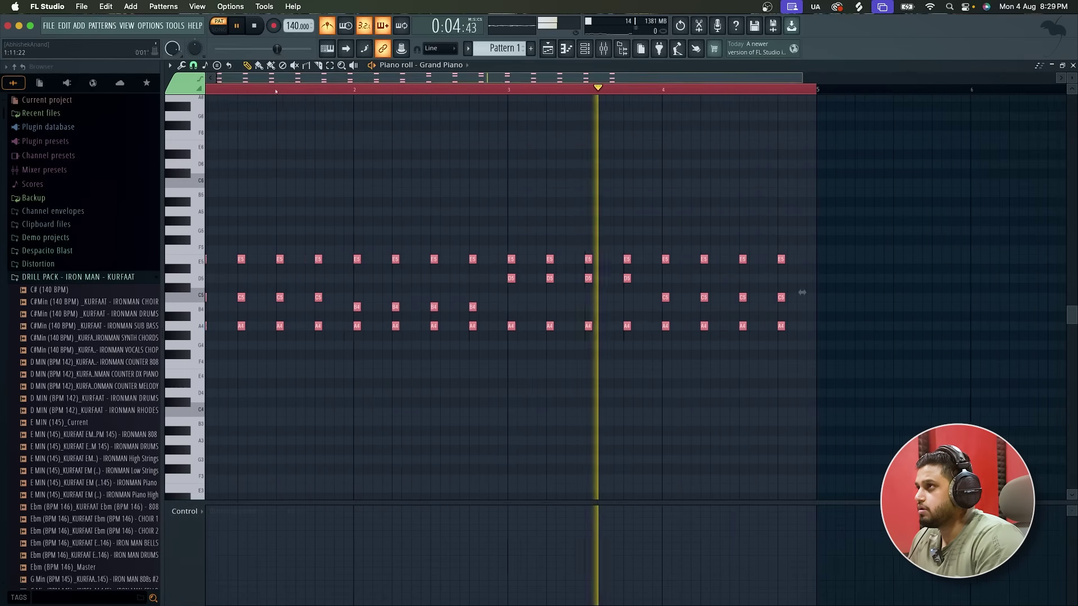
key(space)
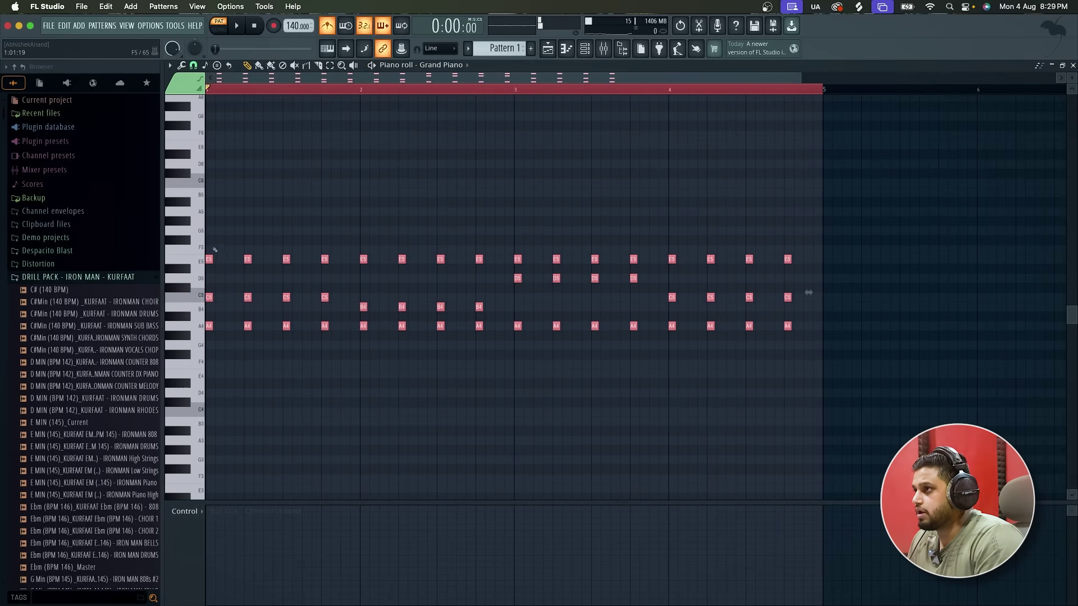
drag(207, 259, 228, 259)
key(space)
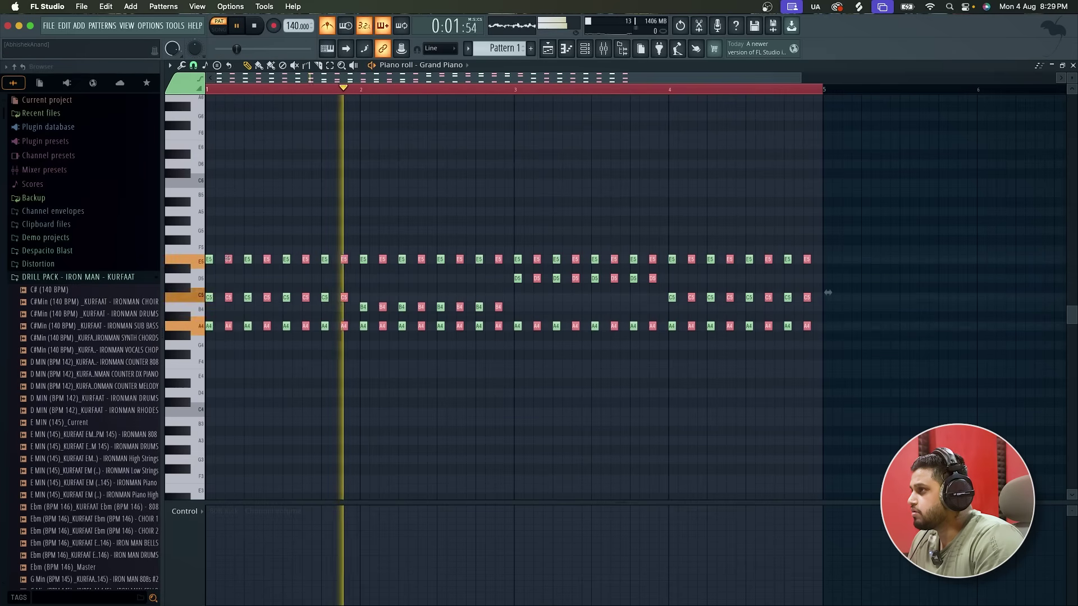
key(ctrl+z)
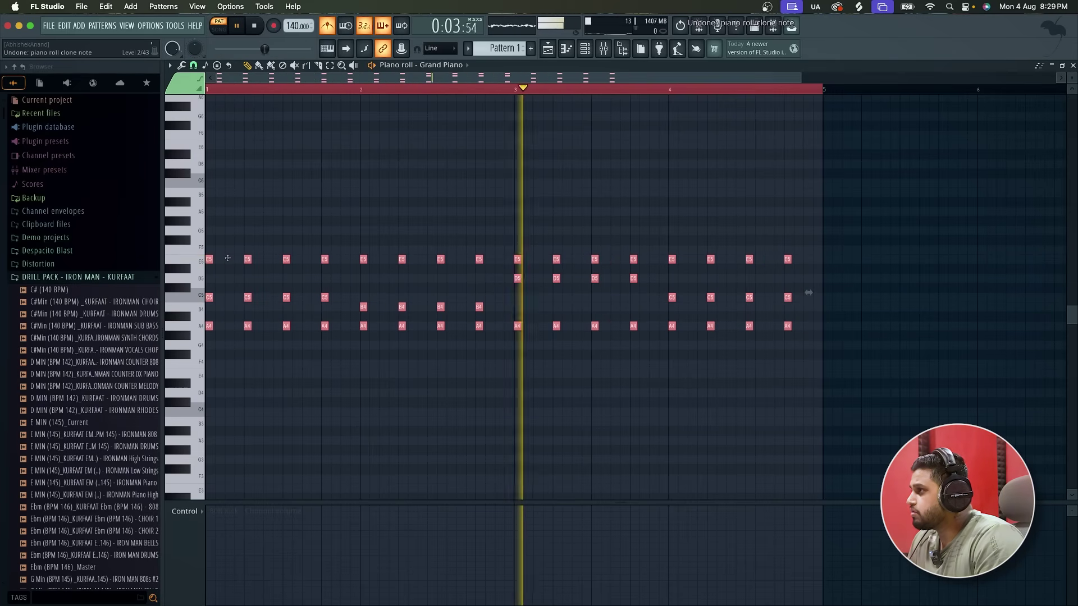
key(space)
Set the channel rack's main swing to 36% and play the pattern
click(583, 53)
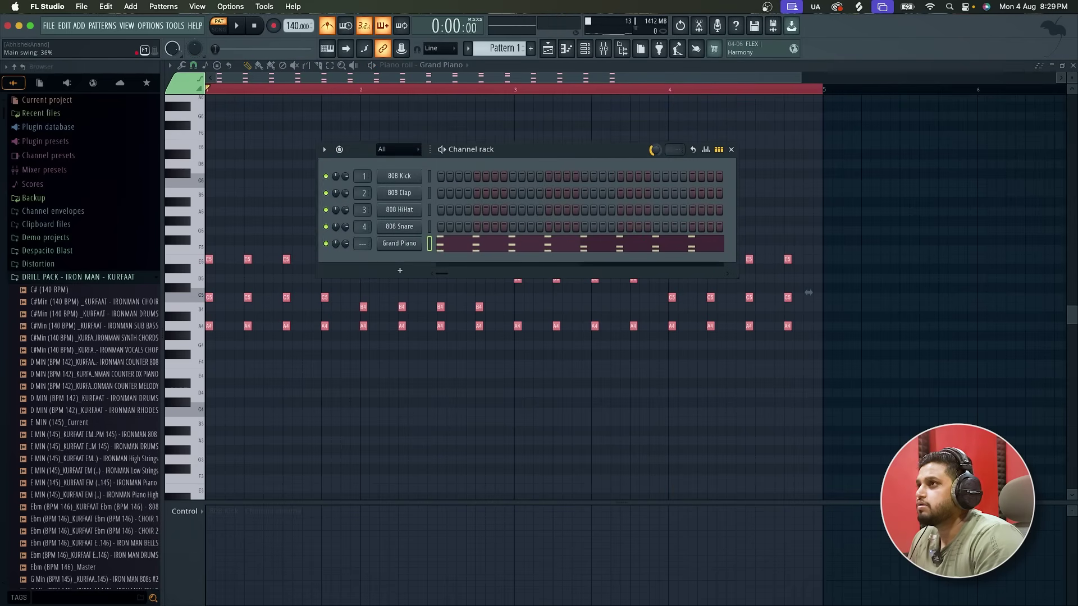
key(space)
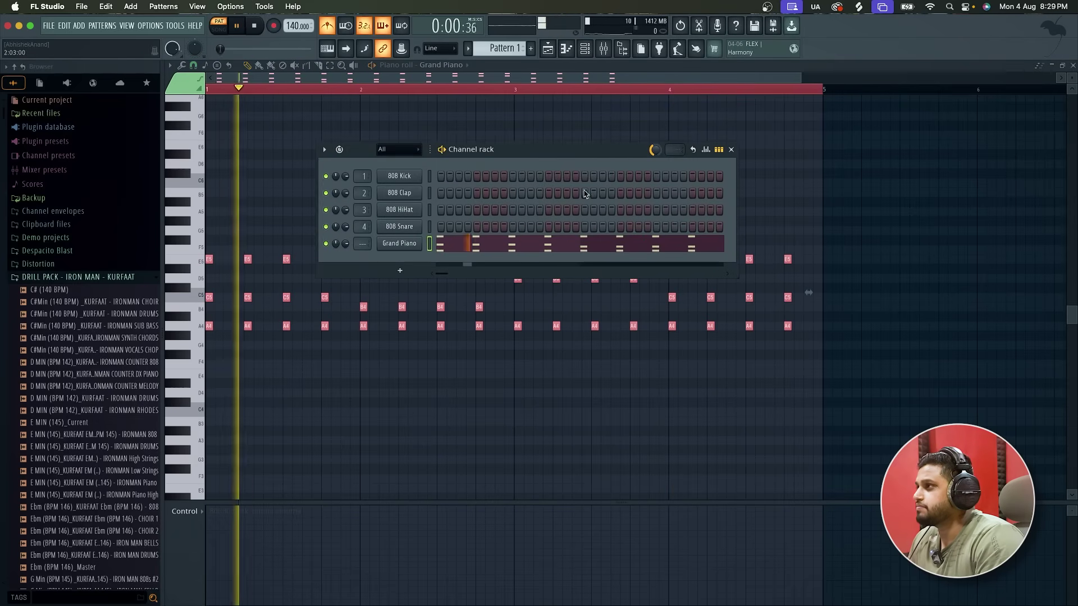
Lengthen all the Grand Piano chord notes to one step each and listen to the pattern
click(532, 242)
key(ctrl+a)
ctrl+scroll(1028, 292, up, 4)
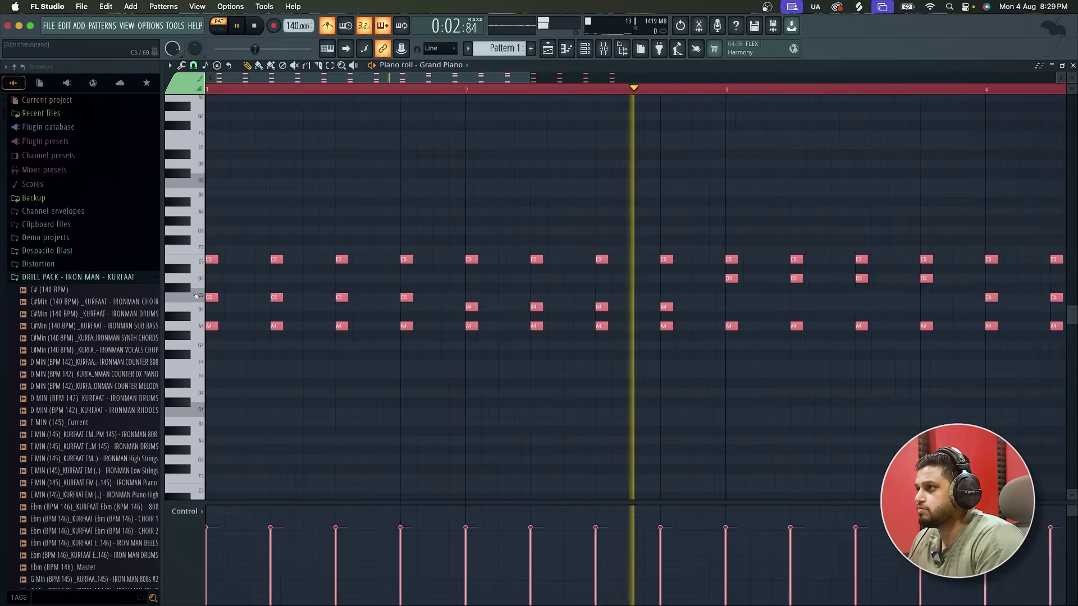
drag(219, 297, 230, 298)
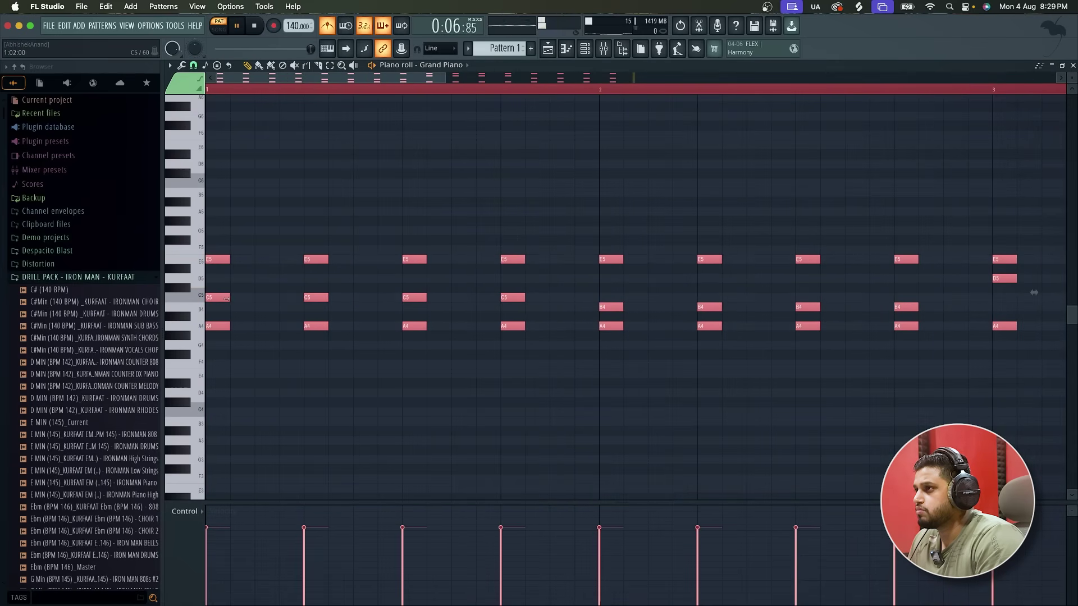
ctrl+scroll(226, 298, down, 2)
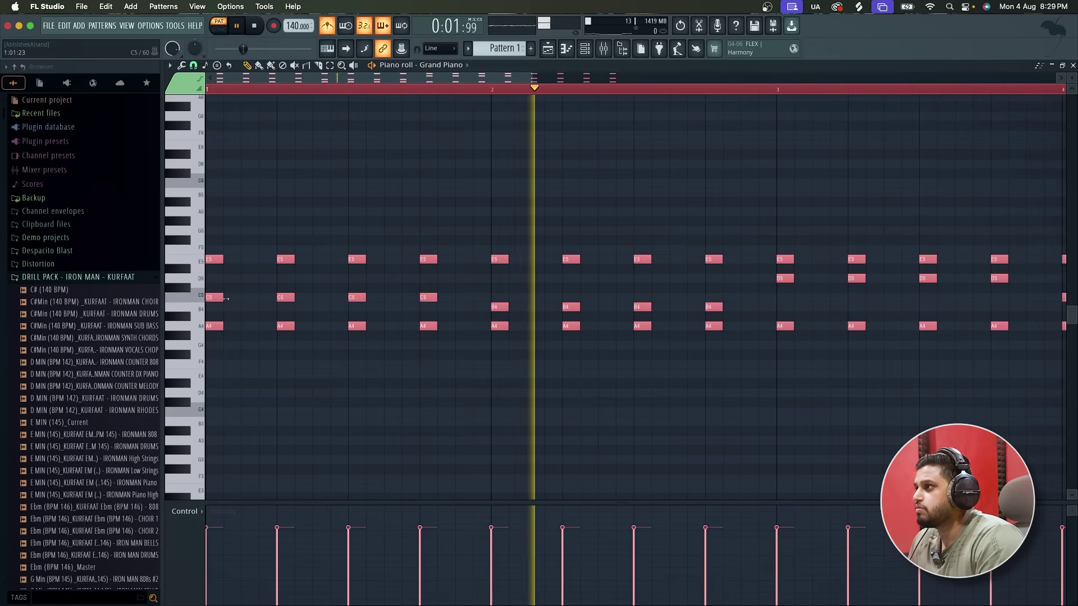
ctrl+scroll(226, 298, down, 1)
key(space)
Strum all the chords with a start time strength of 0:04, checking the effect during playback
click(181, 65)
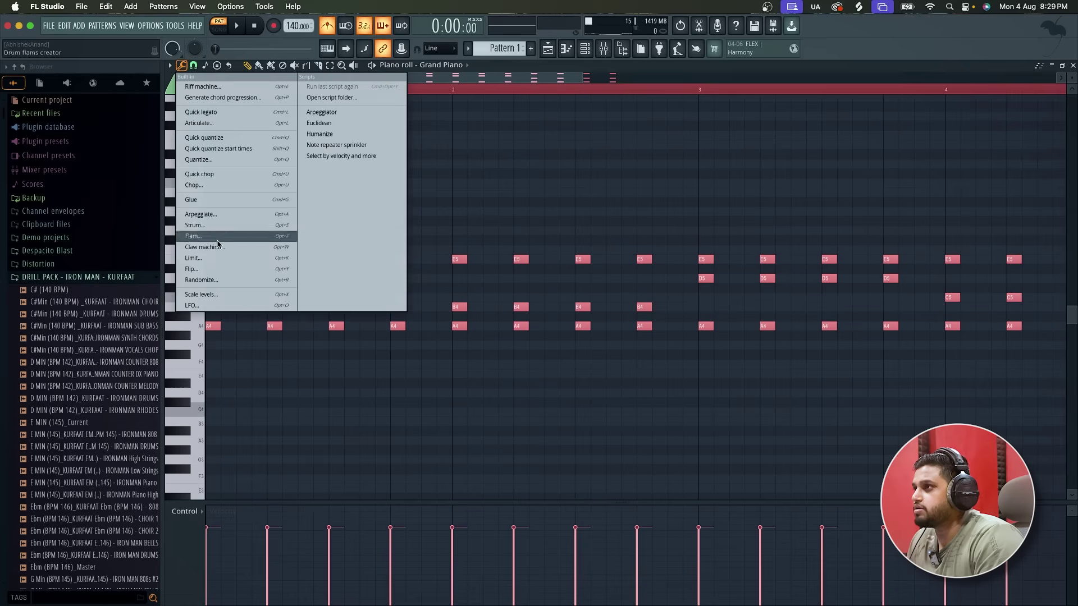
click(227, 225)
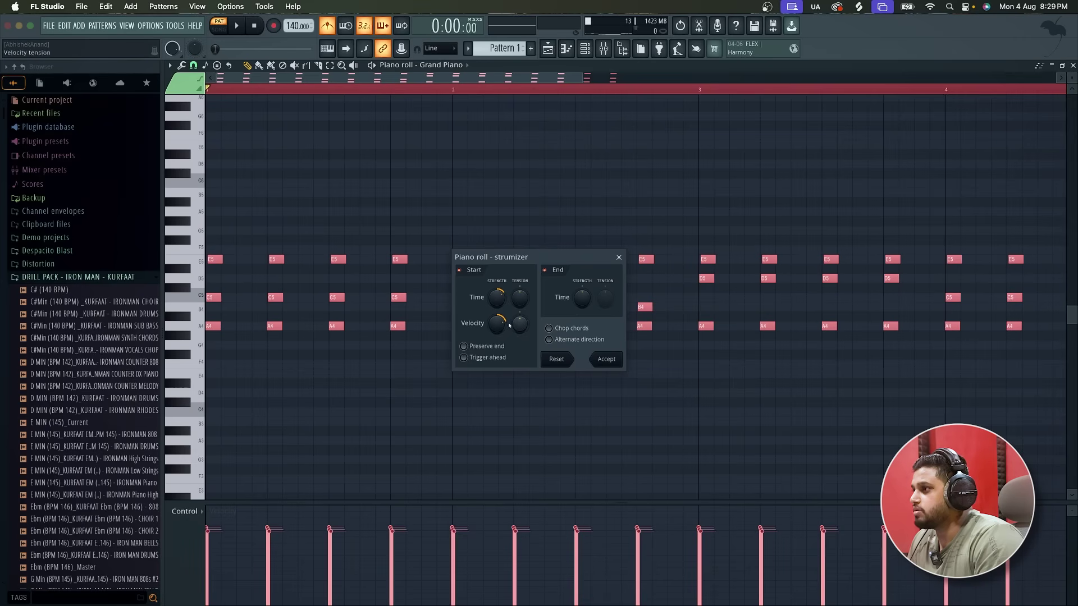
key(space)
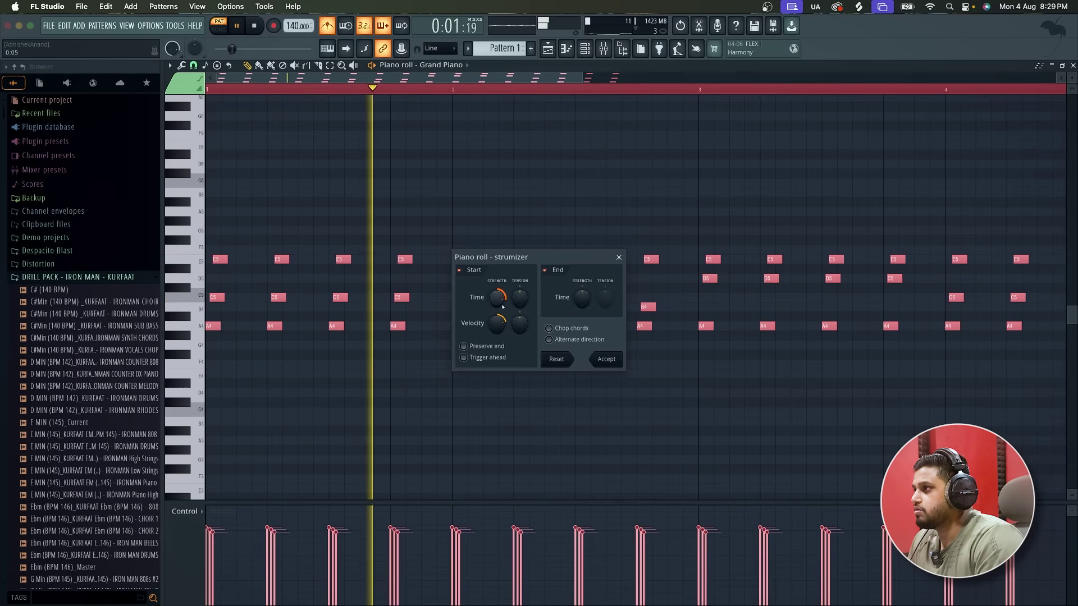
drag(497, 297, 503, 306)
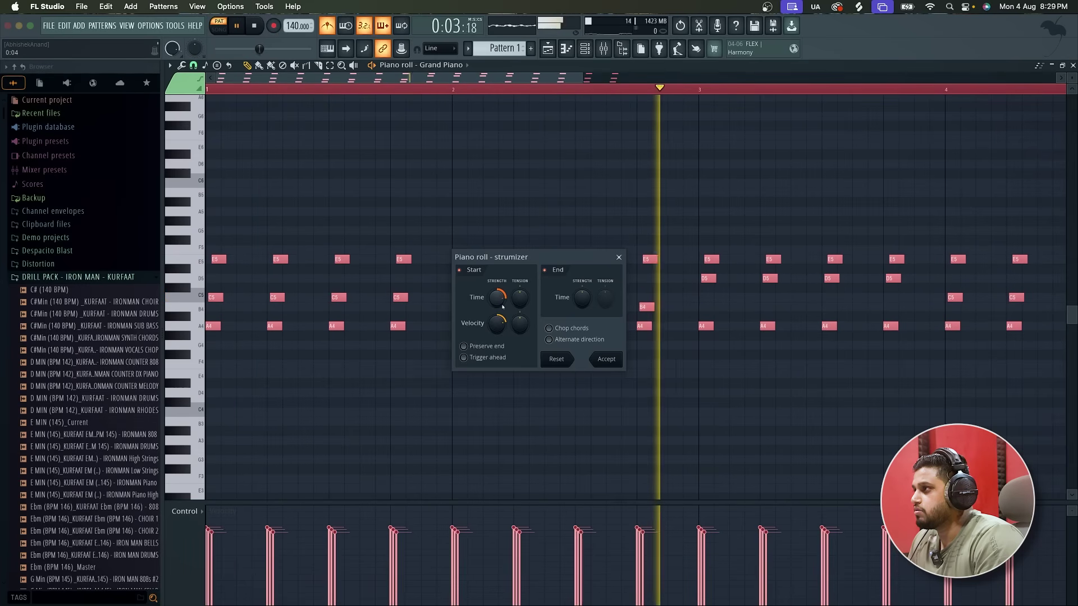
click(607, 359)
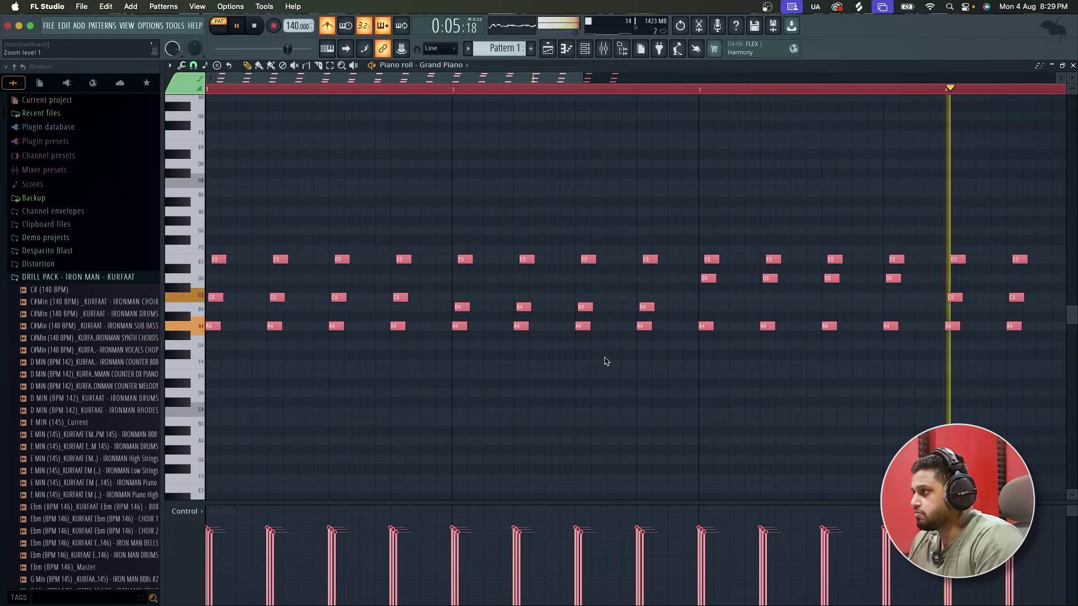
scroll(524, 353, down, 2)
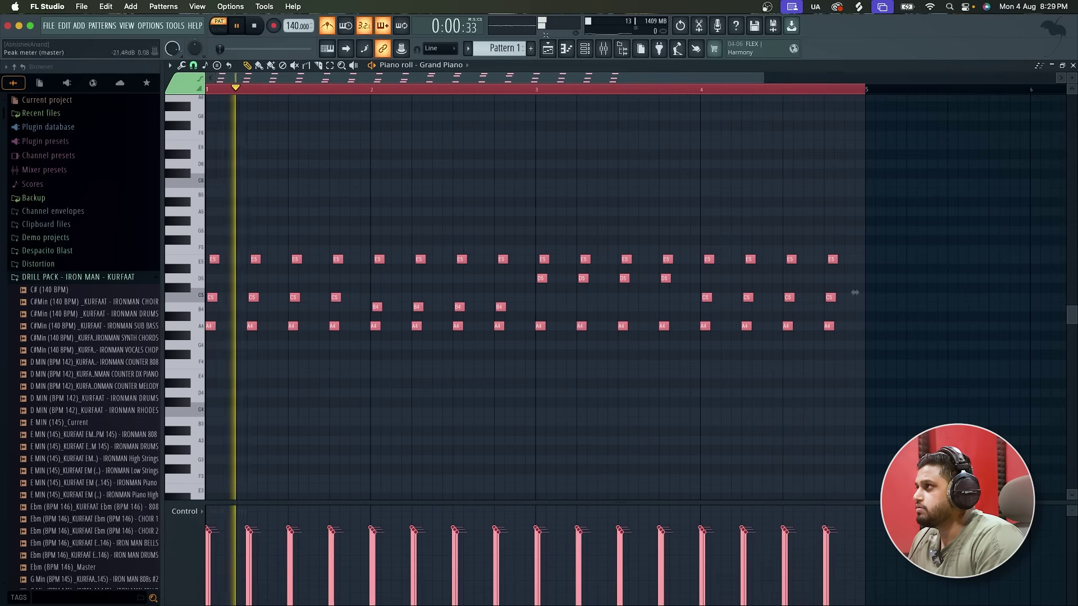
Place Pattern 1 in the playlist on Track 1, starting at bar 1
click(548, 50)
click(395, 119)
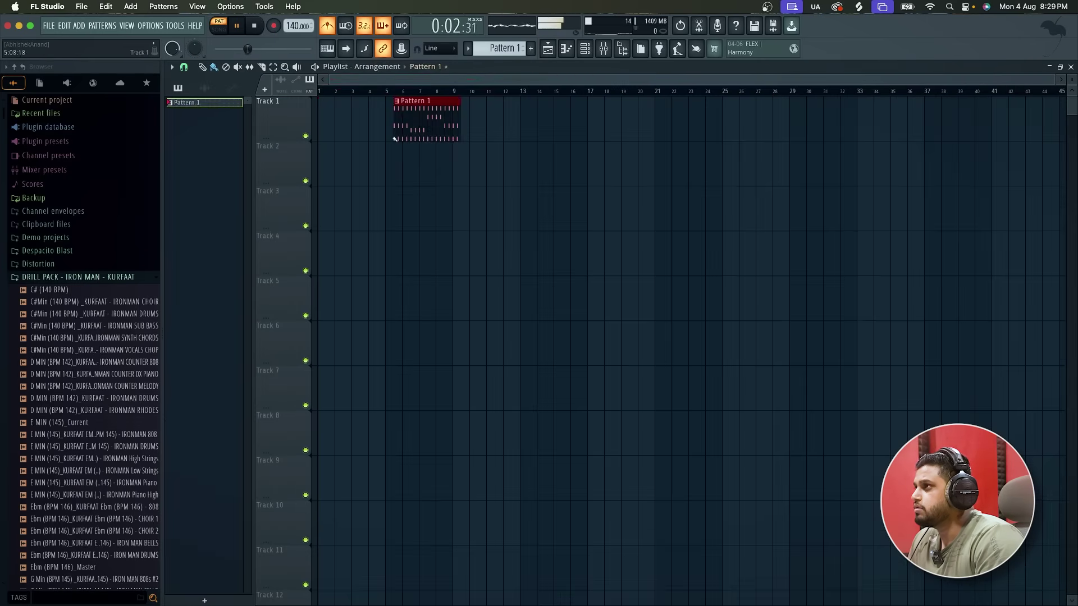
drag(396, 119, 293, 124)
scroll(308, 136, up, 5)
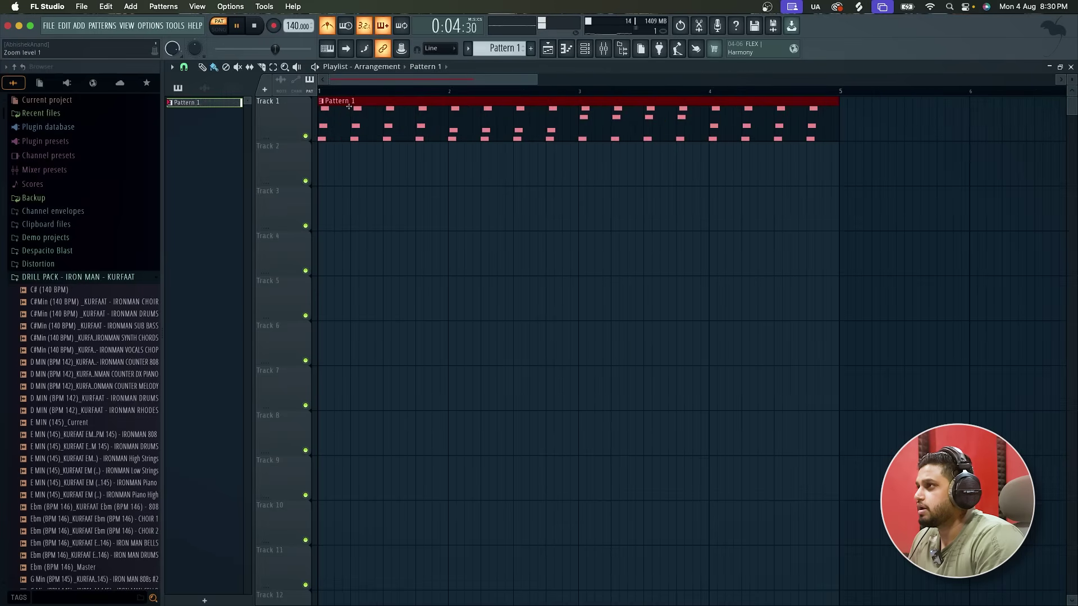
Transpose all the chords in Pattern 1 up one octave
double_click(354, 111)
key(super+a)
key(ctrl+Up)
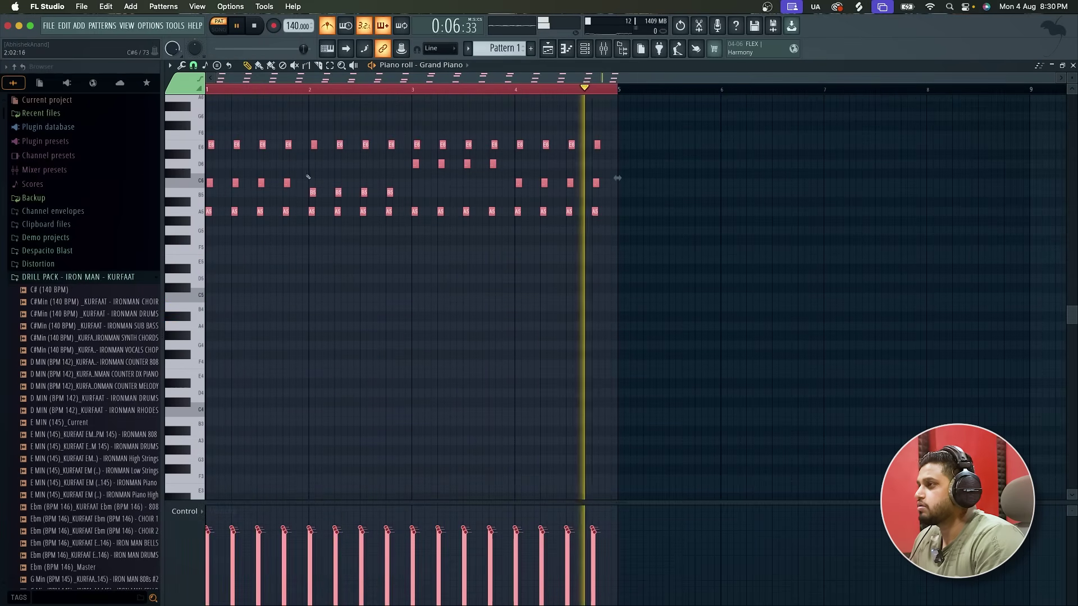
scroll(186, 188, up, 3)
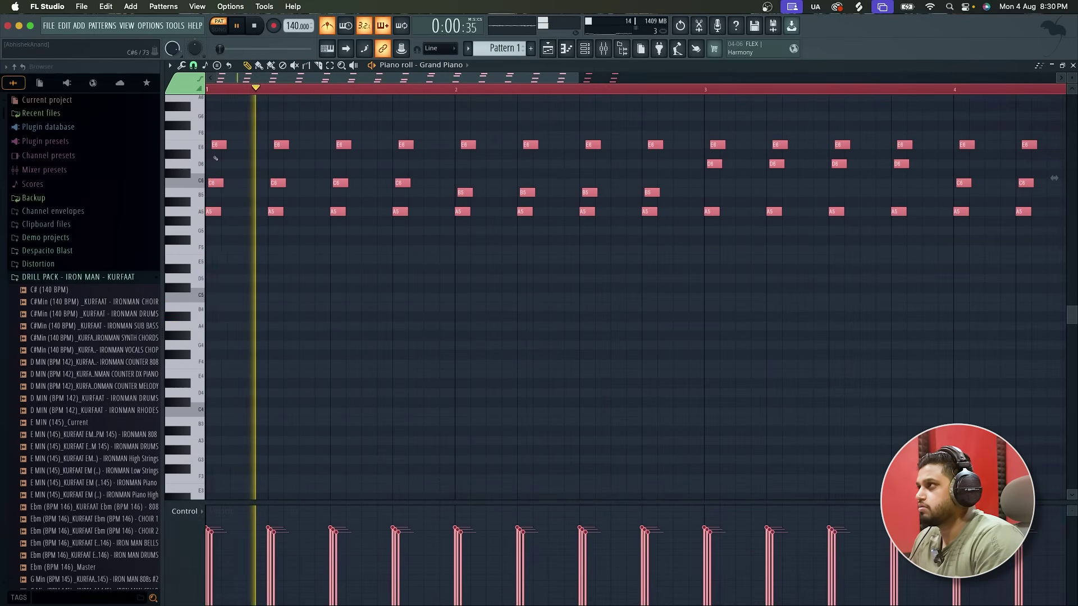
Return to the playlist in song mode and rename Pattern 1 as Piano
click(550, 51)
scroll(360, 130, down, 2)
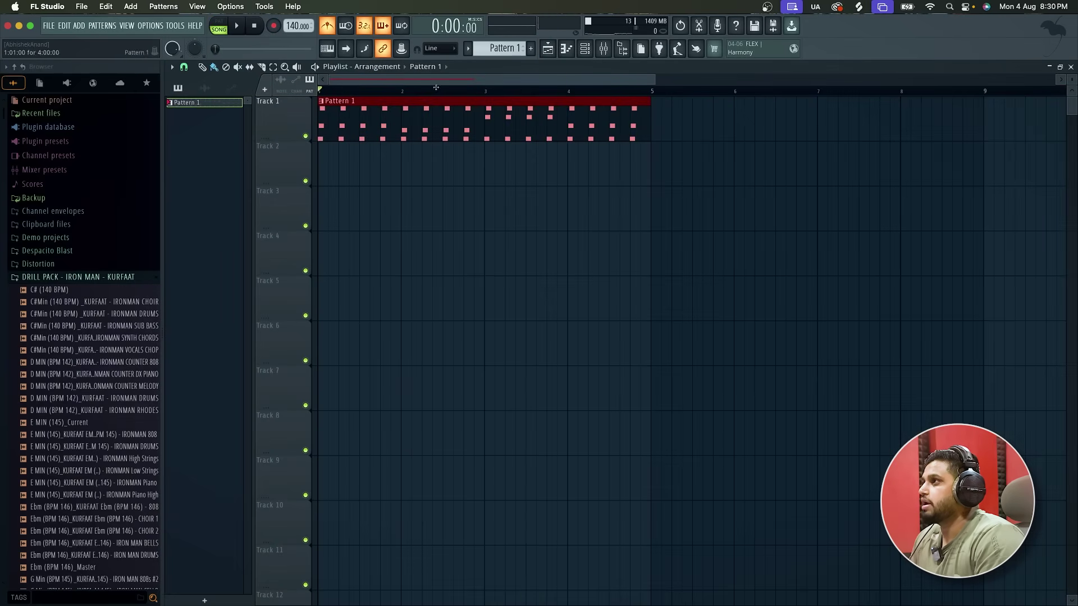
click(468, 48)
click(589, 109)
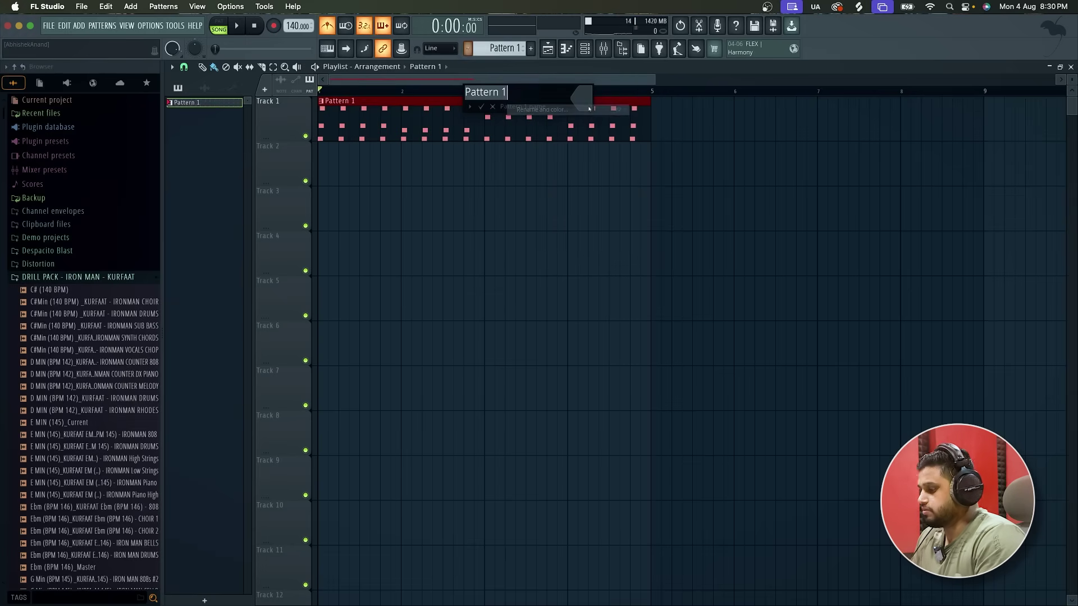
text(Piano)
key(Return)
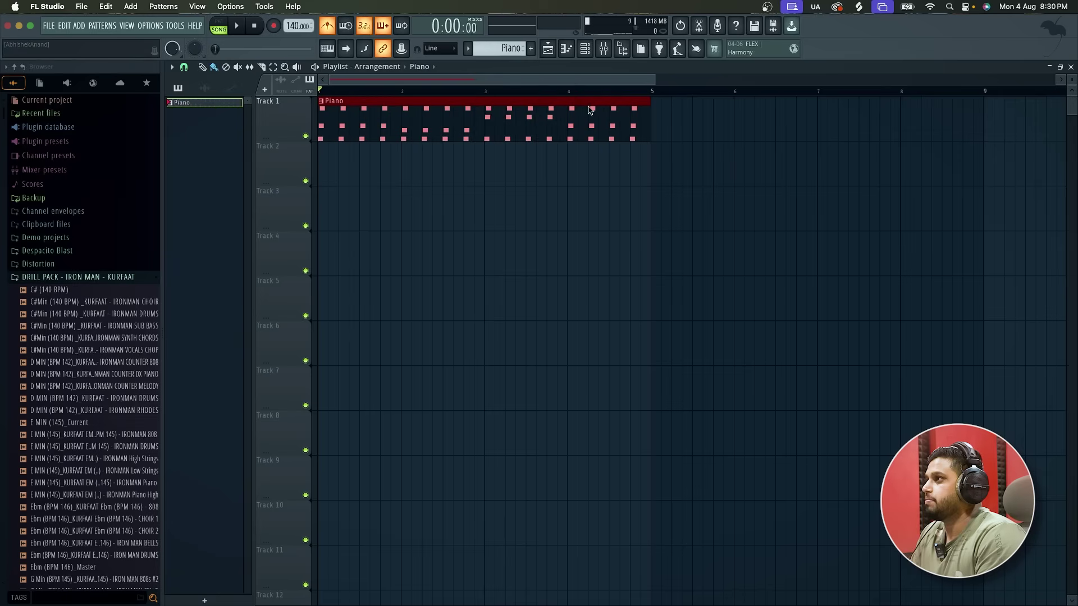
Duplicate the Piano clip to bar 5 on Track 1 and play the arrangement
scroll(525, 134, down, 2)
key(super+b)
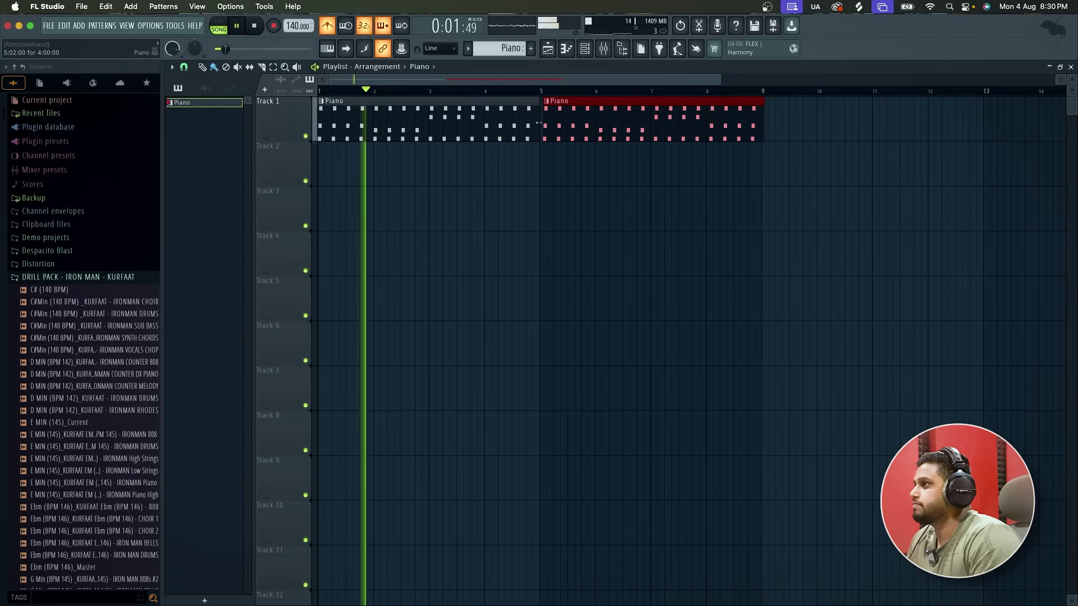
scroll(563, 121, down, 2)
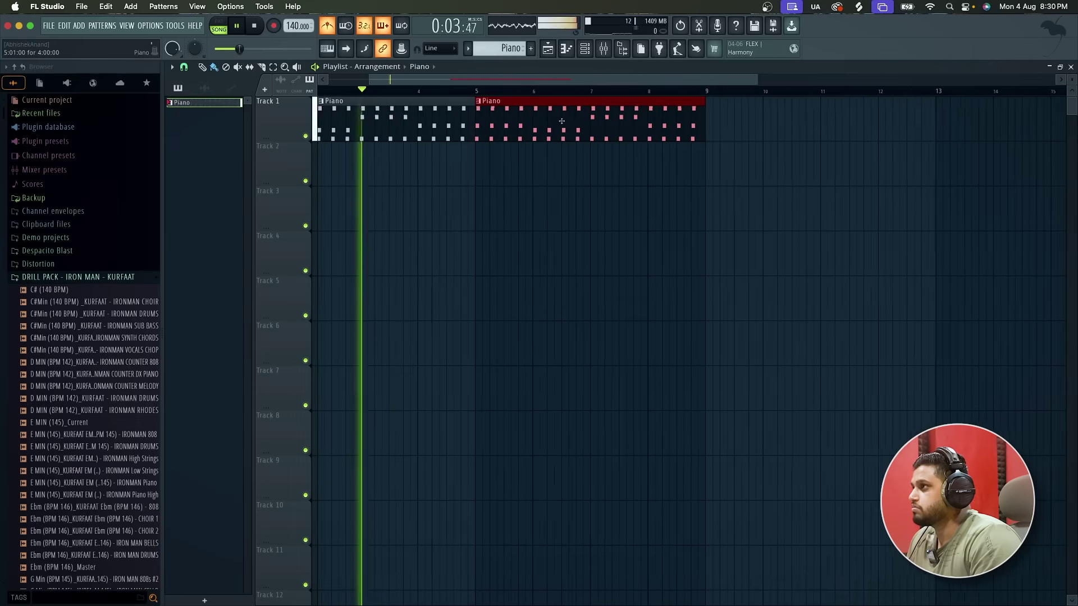
scroll(339, 116, up, 2)
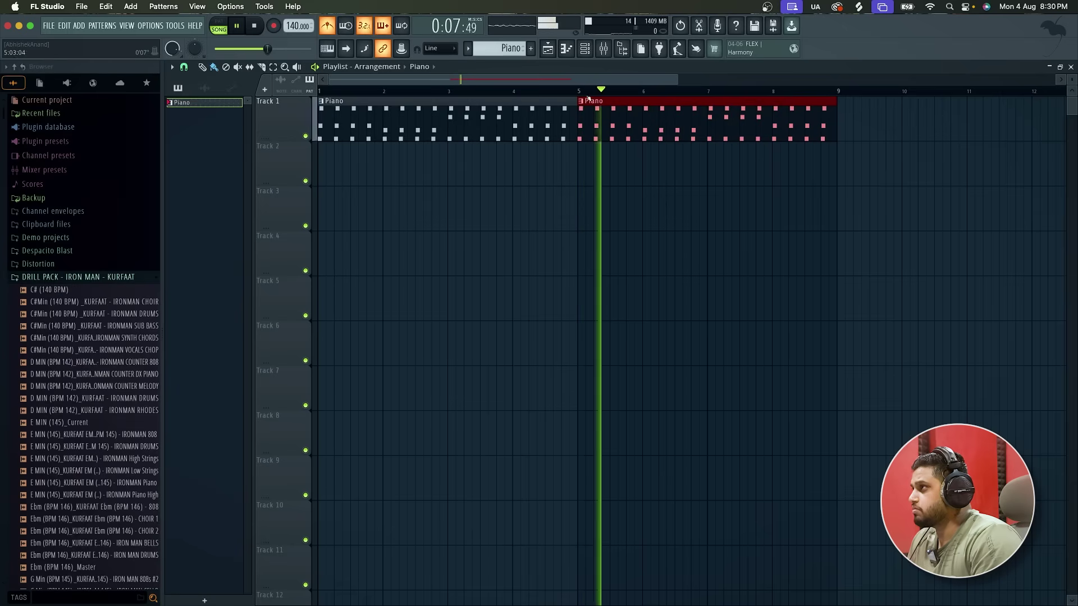
key(space)
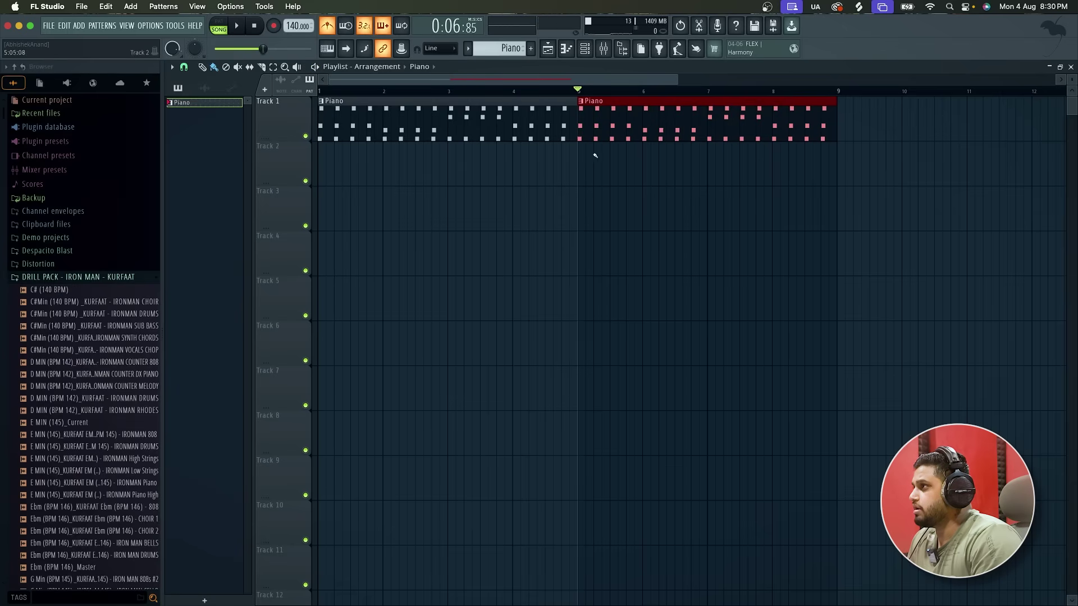
Add another Piano clip on Track 2 at bar 5 and make it a unique pattern
click(582, 177)
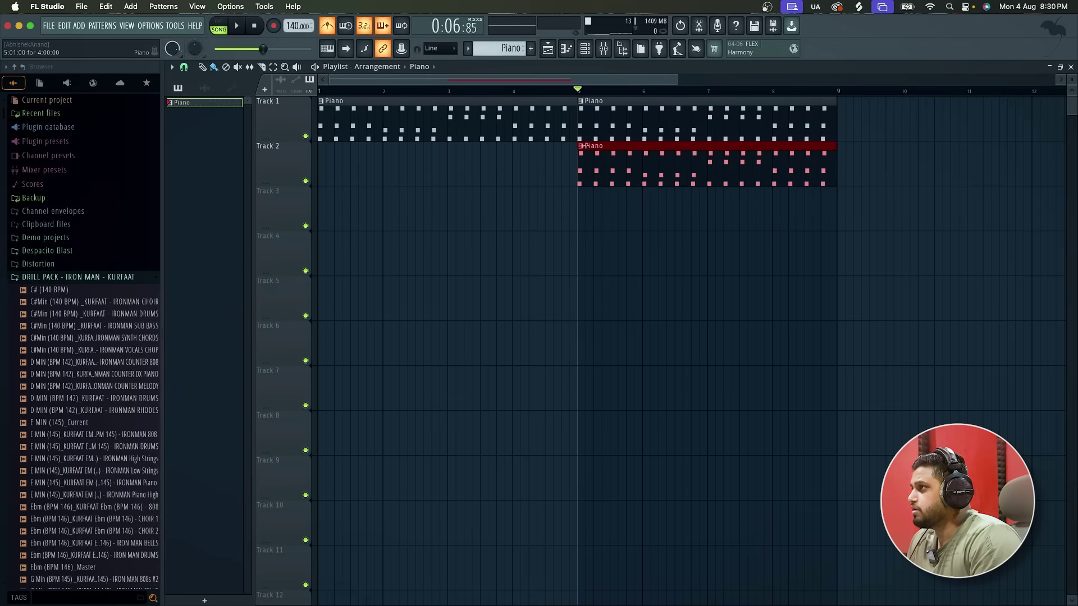
right_click(585, 146)
click(638, 254)
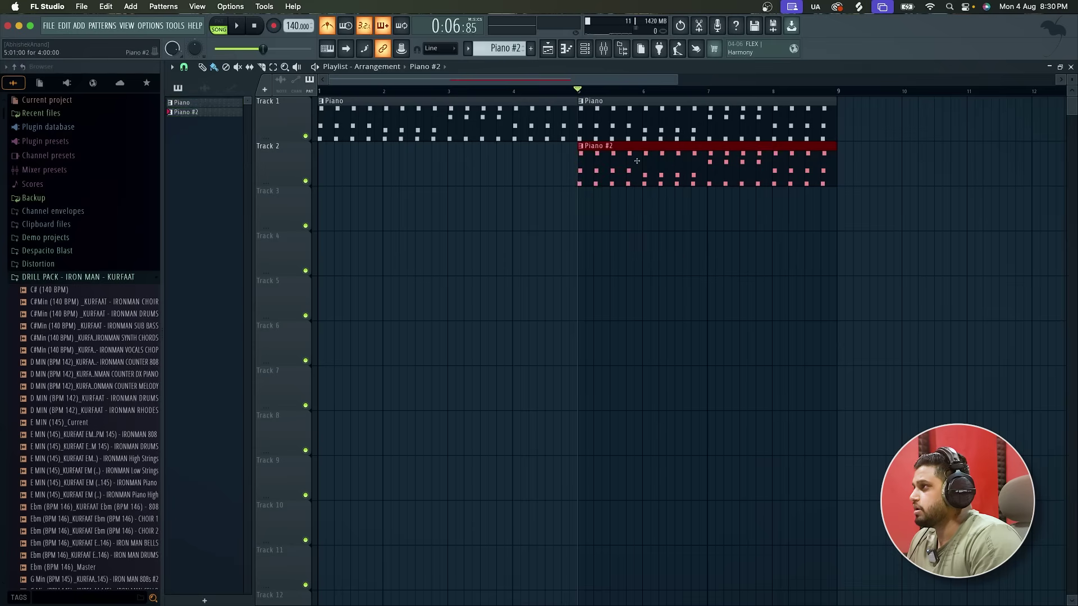
Delete all the chord notes from the unique pattern on Track 2
double_click(637, 161)
key(ctrl+a)
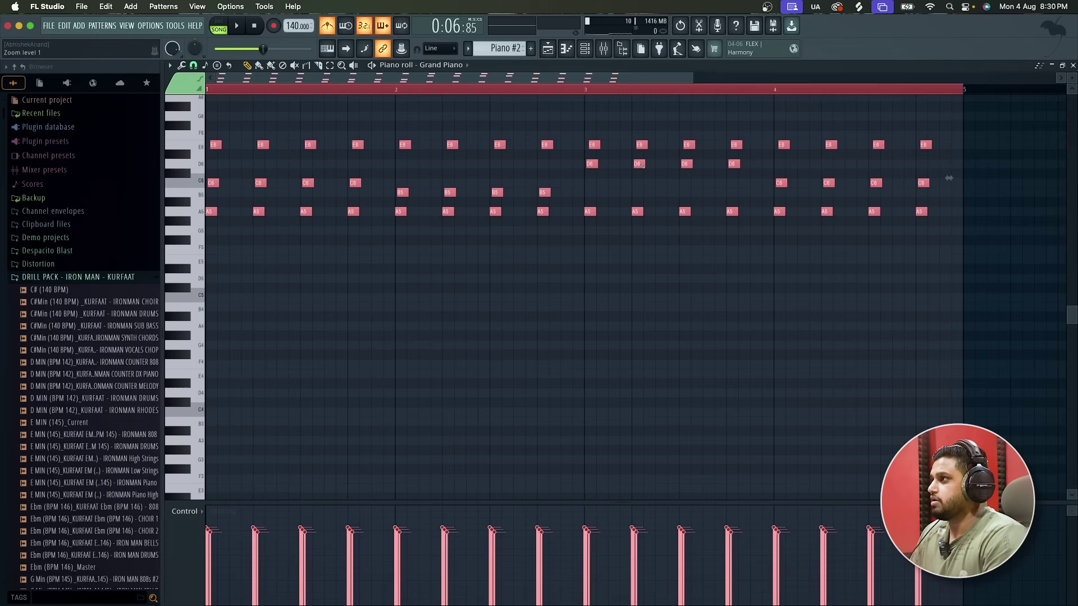
key(Delete)
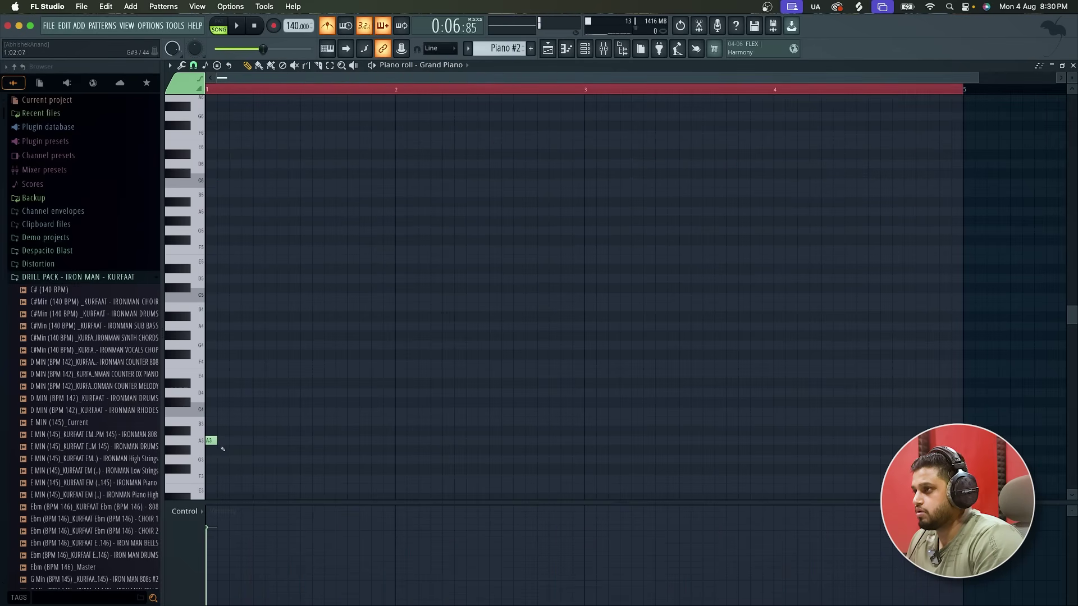
Draw one-bar low piano notes, A3 in bar 1 and B3 in bar 2, while listening
drag(304, 441, 393, 441)
key(space)
key(space)
key(space)
click(397, 421)
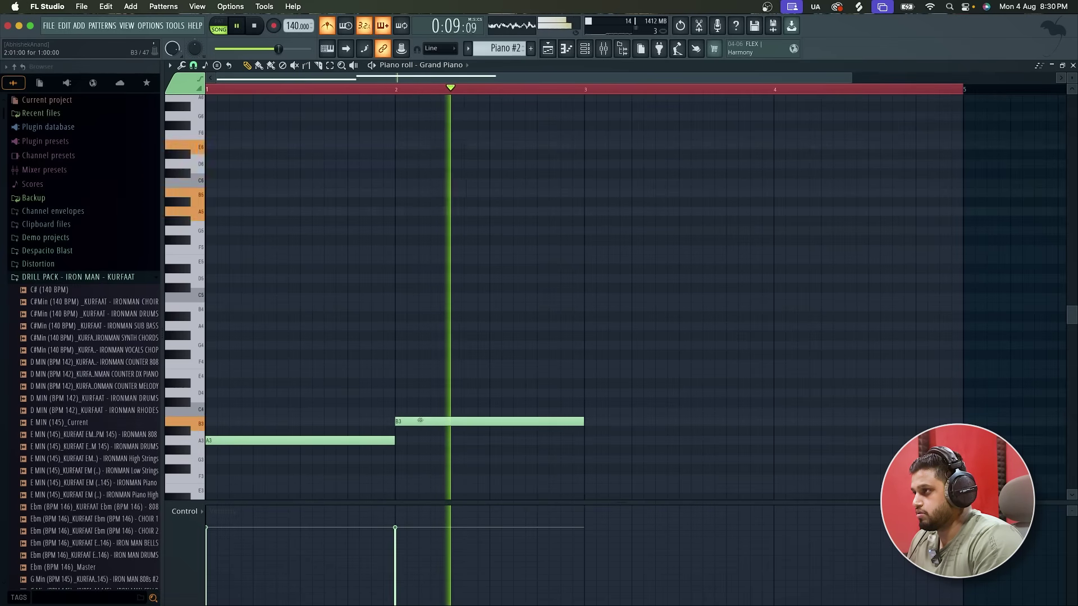
Add a one-bar note in bar 3 and set its pitch to D4
click(589, 373)
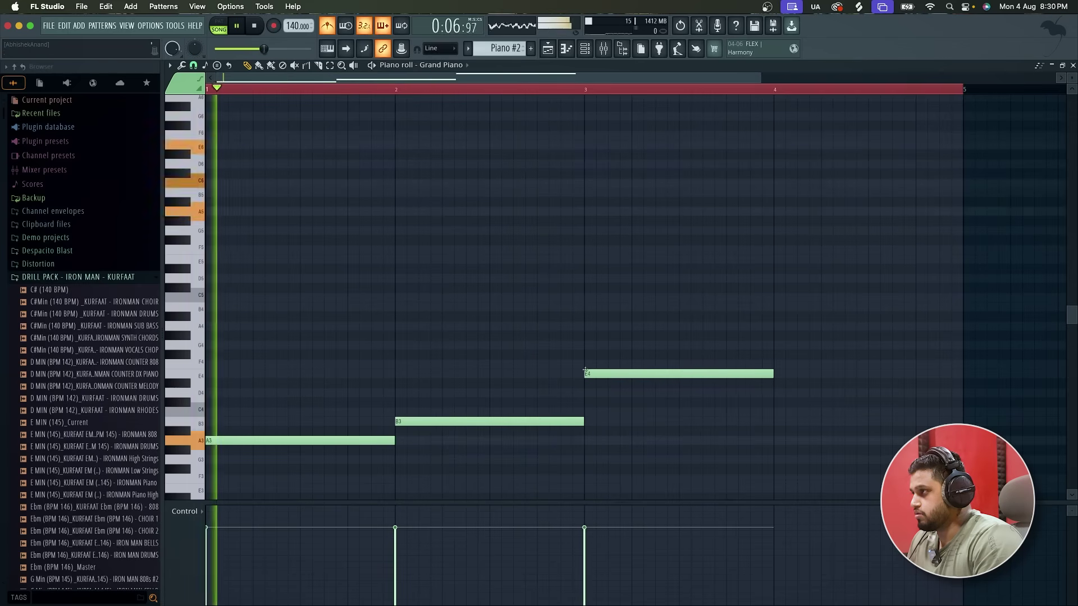
scroll(562, 382, down, 2)
drag(554, 370, 555, 393)
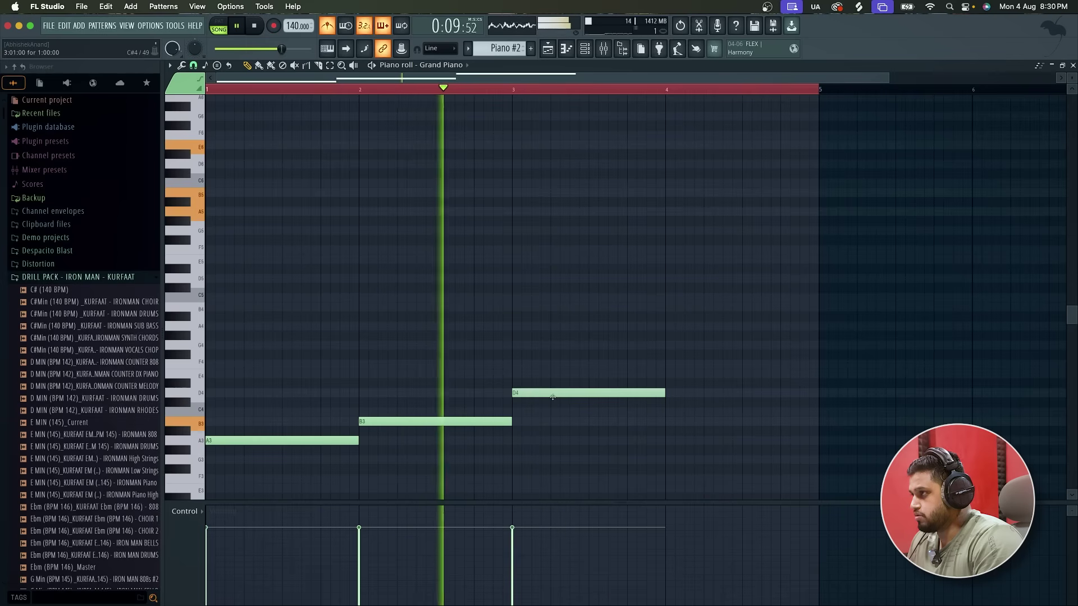
Add a one-bar note in bar 4, trying it at A3, B3 and D4 during playback
click(665, 440)
scroll(665, 438, down, 1)
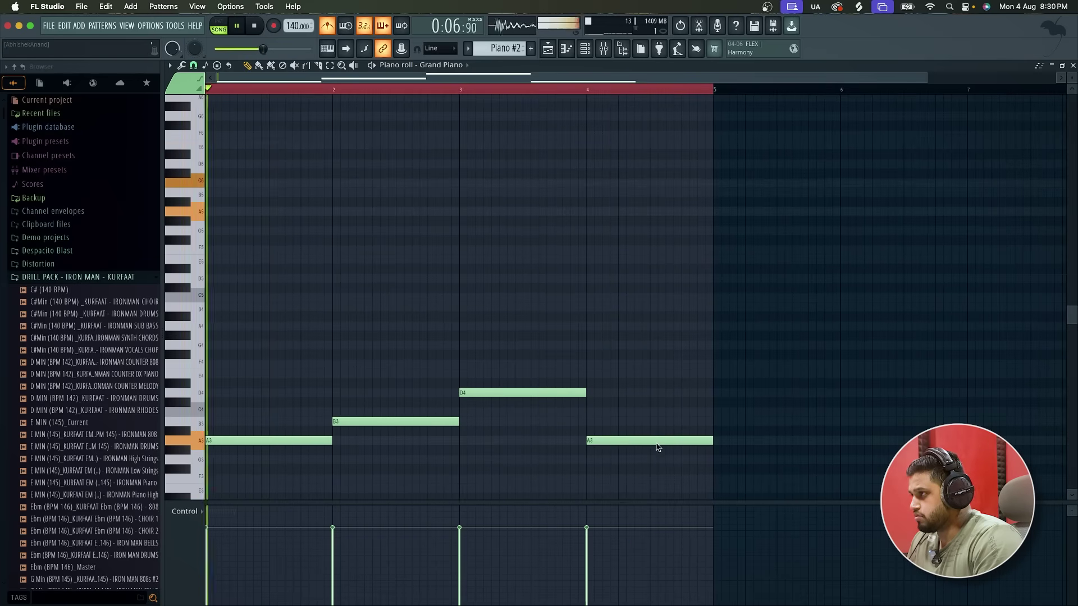
drag(658, 439, 659, 421)
scroll(659, 417, down, 1)
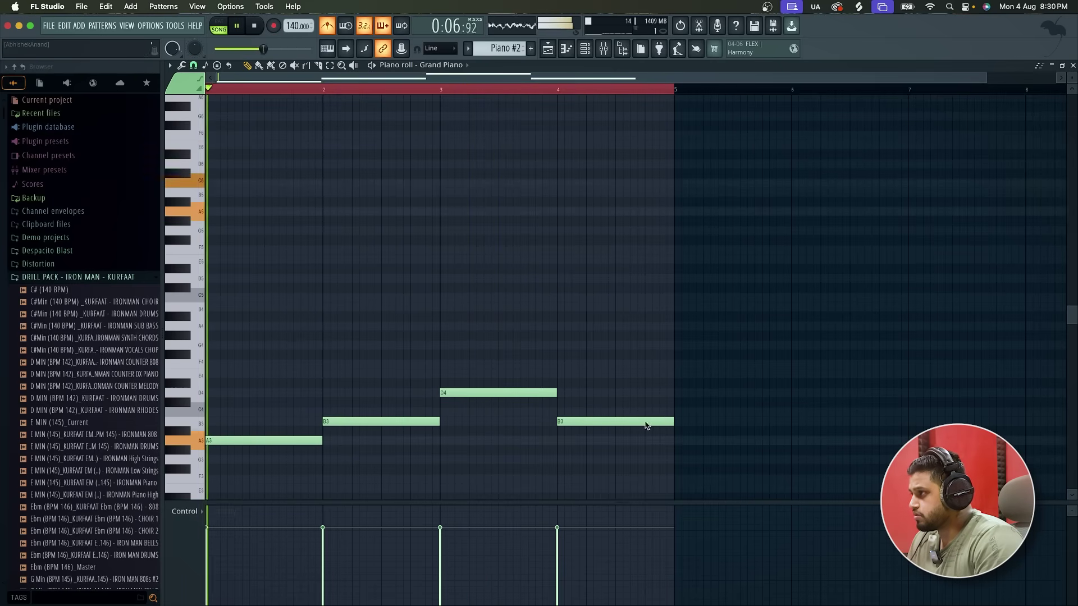
drag(660, 419, 639, 386)
key(space)
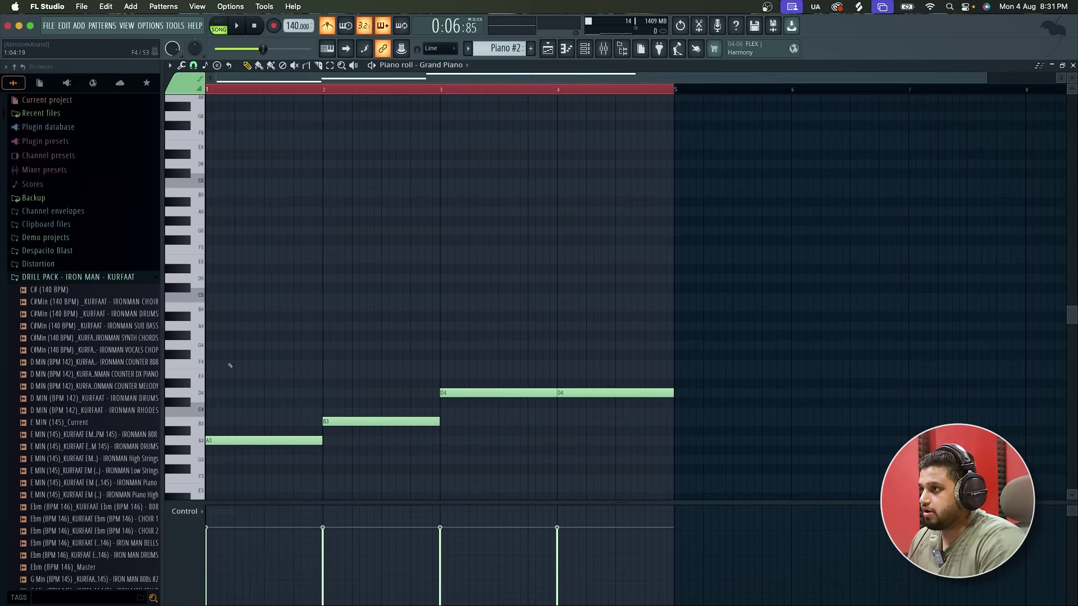
Raise the bar 4 note to E4 and listen to the low notes with the chords
key(space)
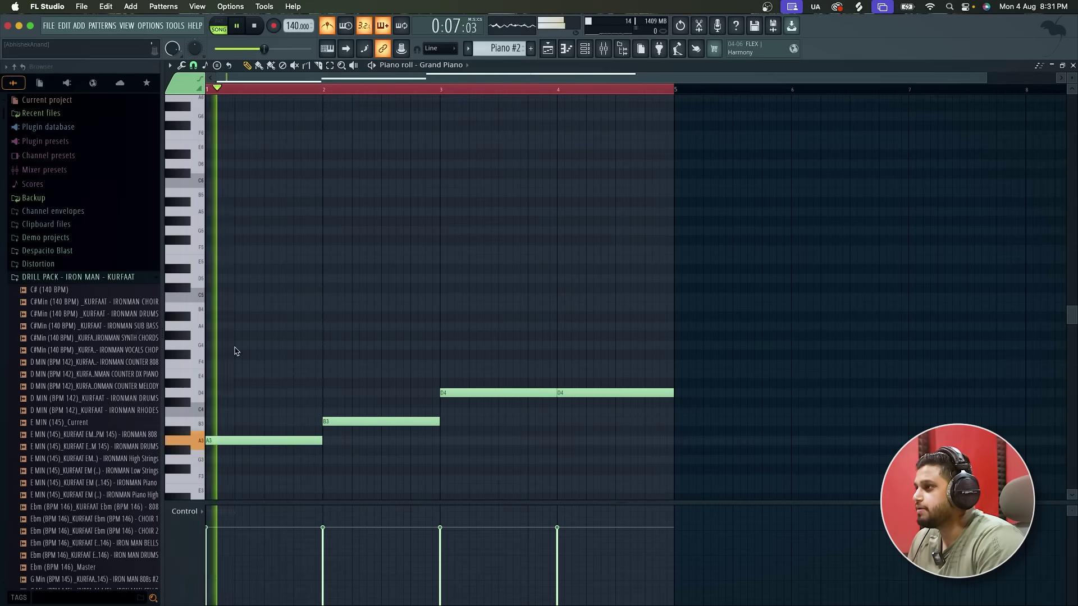
scroll(237, 351, down, 1)
scroll(237, 351, up, 1)
scroll(237, 350, up, 1)
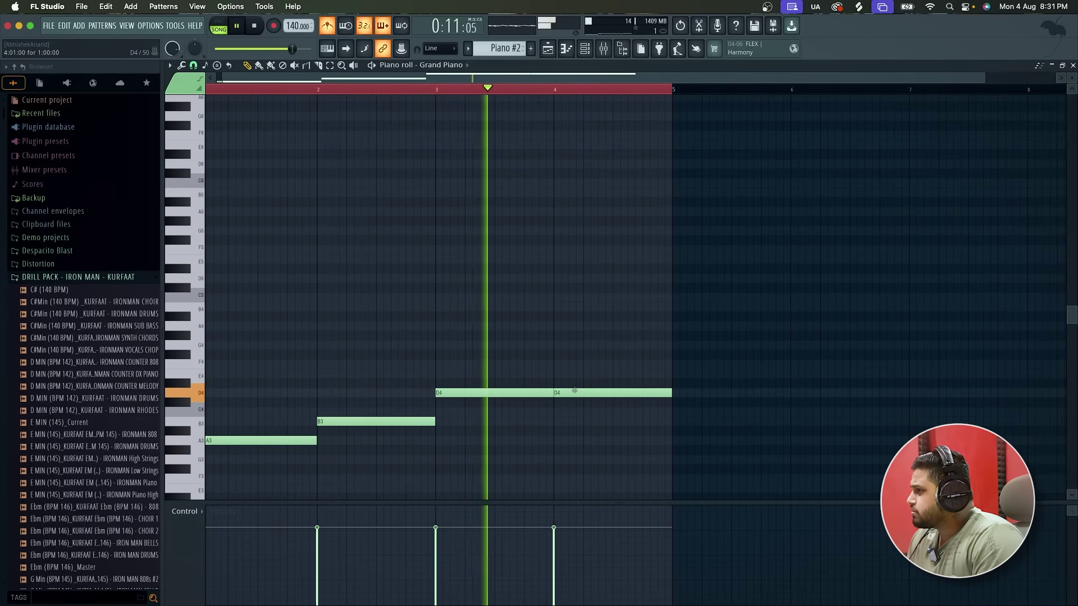
key(space)
drag(574, 391, 578, 378)
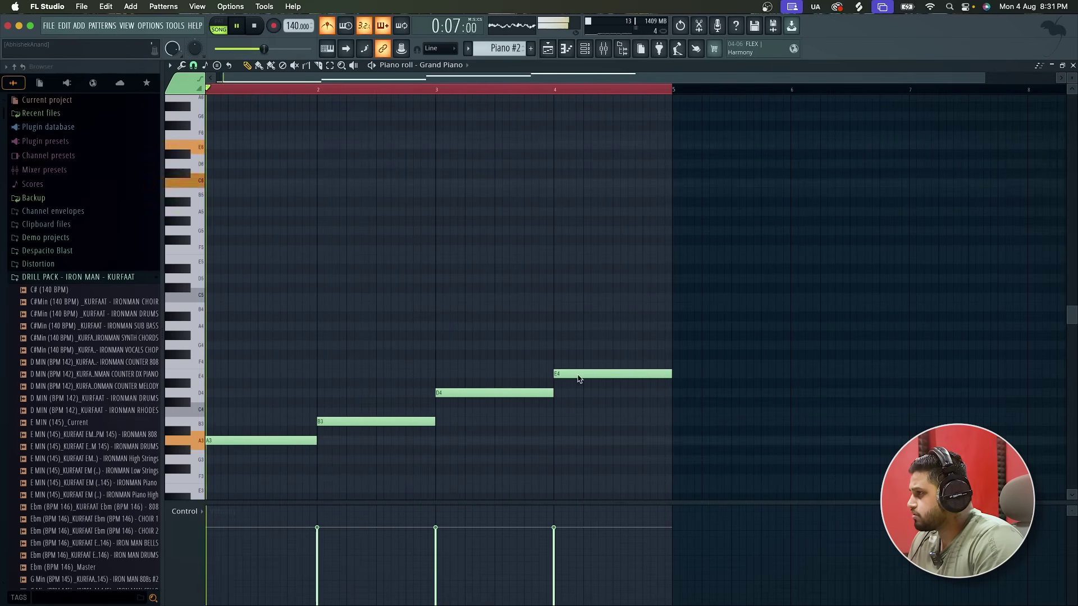
key(space)
scroll(578, 379, down, 2)
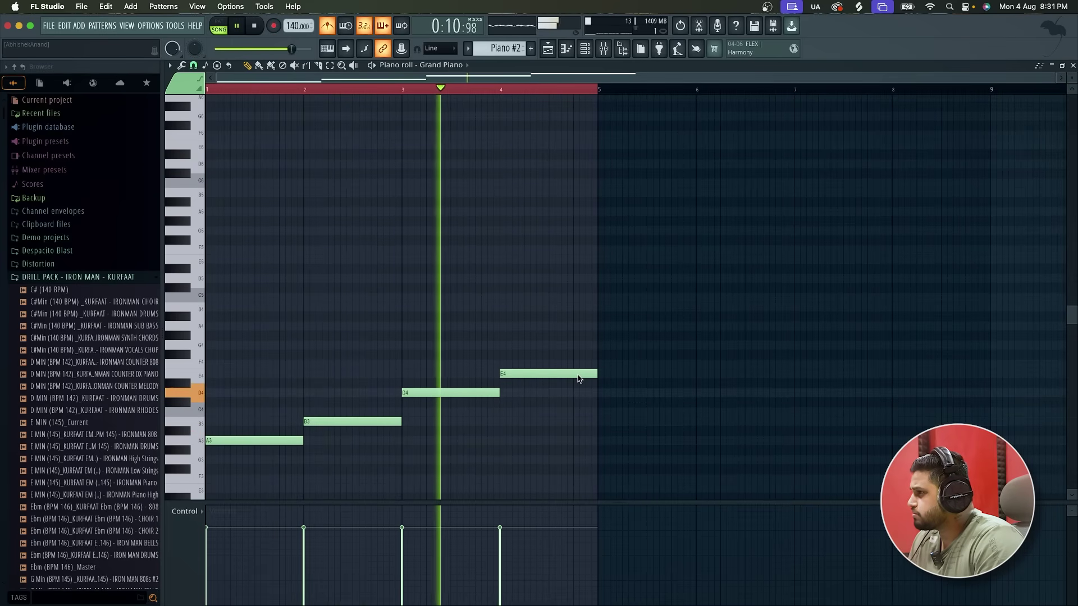
key(space)
key(space)
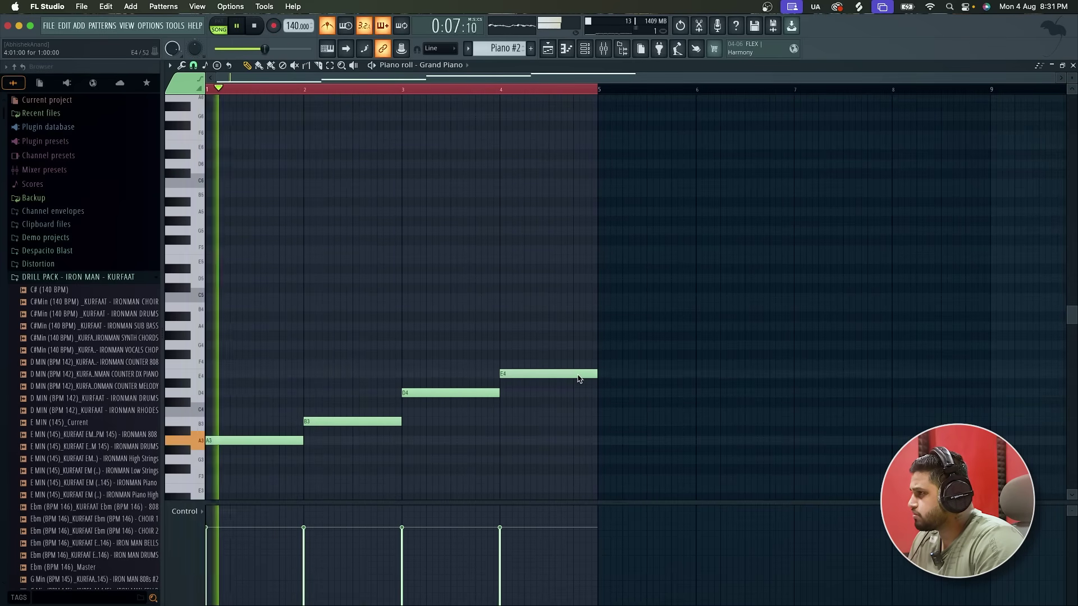
Lower the bar 4 note to C4, listen to it with the chords, and return to the playlist
drag(578, 378, 577, 416)
scroll(453, 419, down, 2)
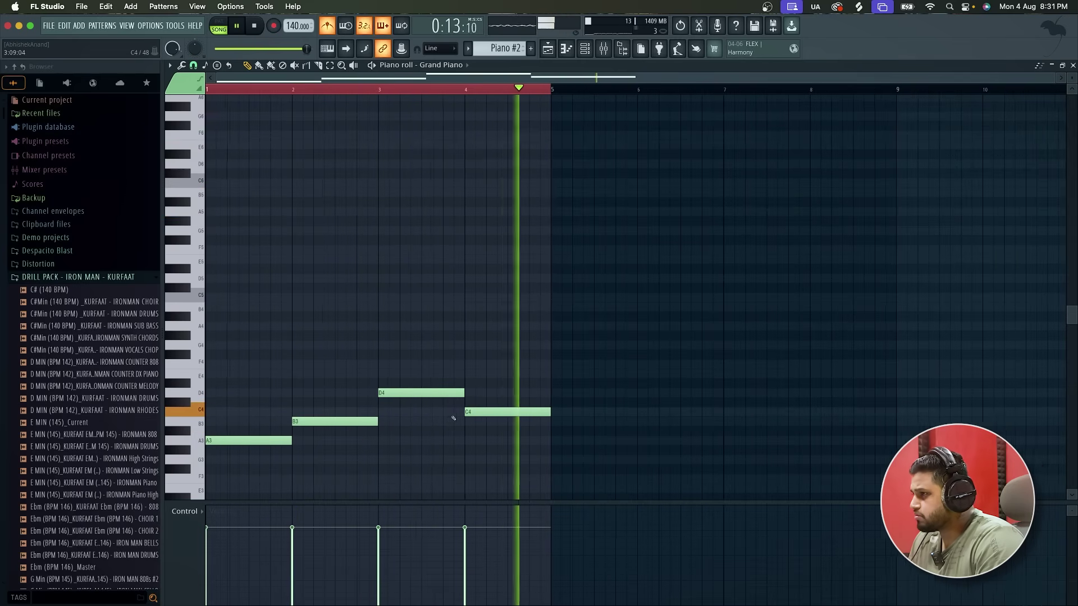
scroll(454, 418, down, 1)
click(544, 50)
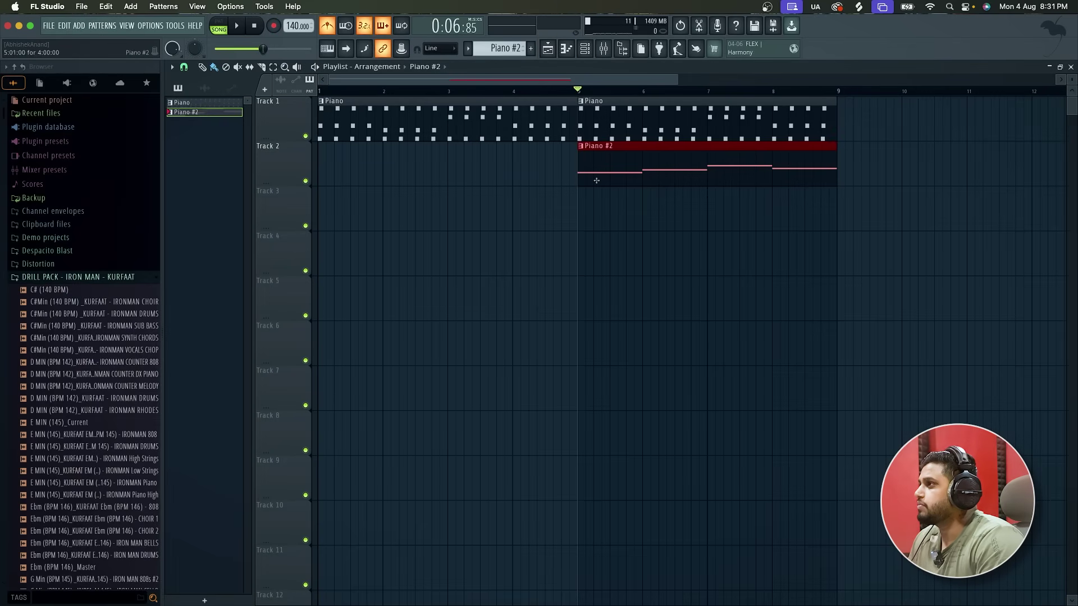
Try a low-notes intro by moving Piano #2 to bar 1, removing the first Piano clip and duplicating Piano #2 at bar 5
drag(597, 181, 196, 215)
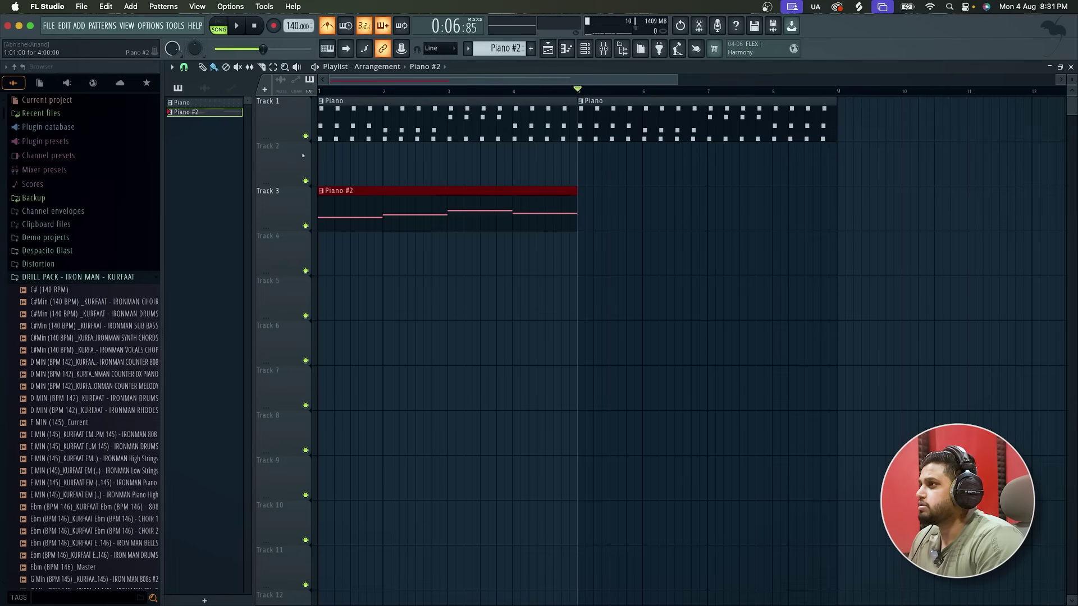
drag(337, 194, 347, 134)
right_click(362, 123)
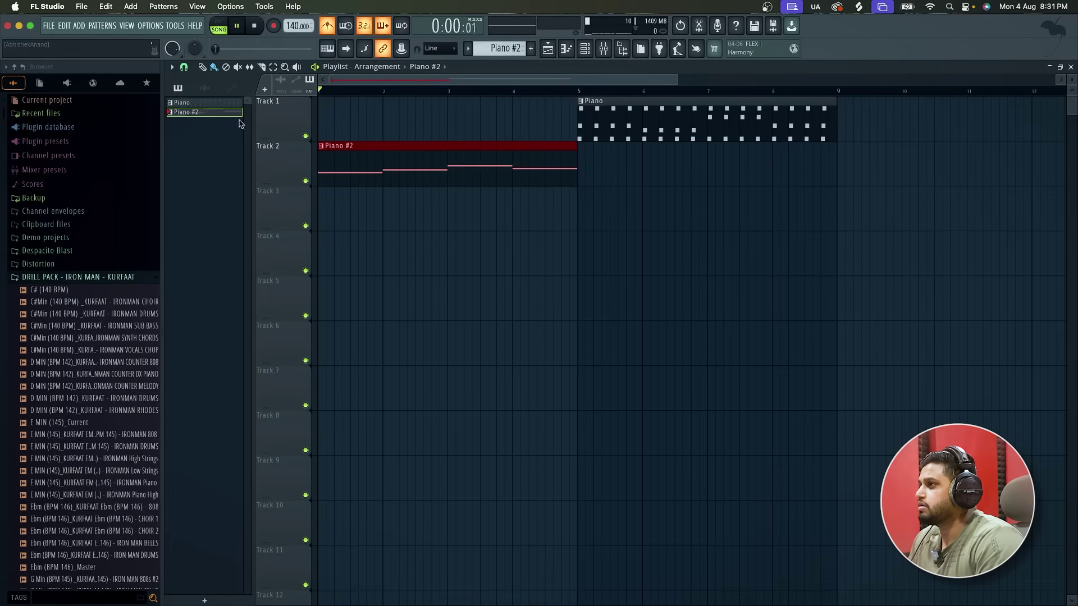
scroll(442, 276, down, 2)
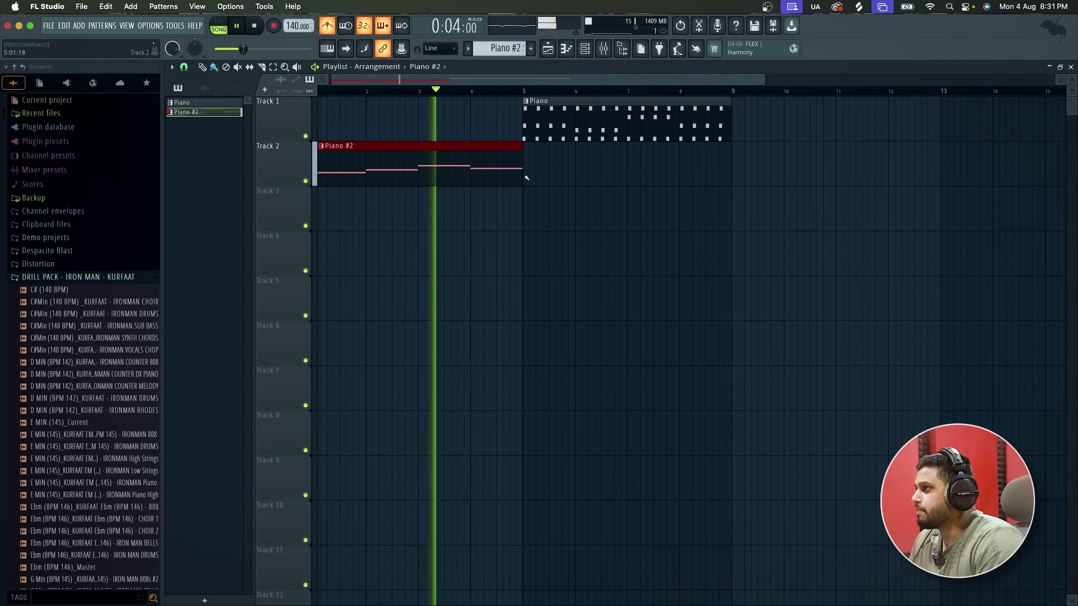
key(ctrl+b)
scroll(541, 170, down, 1)
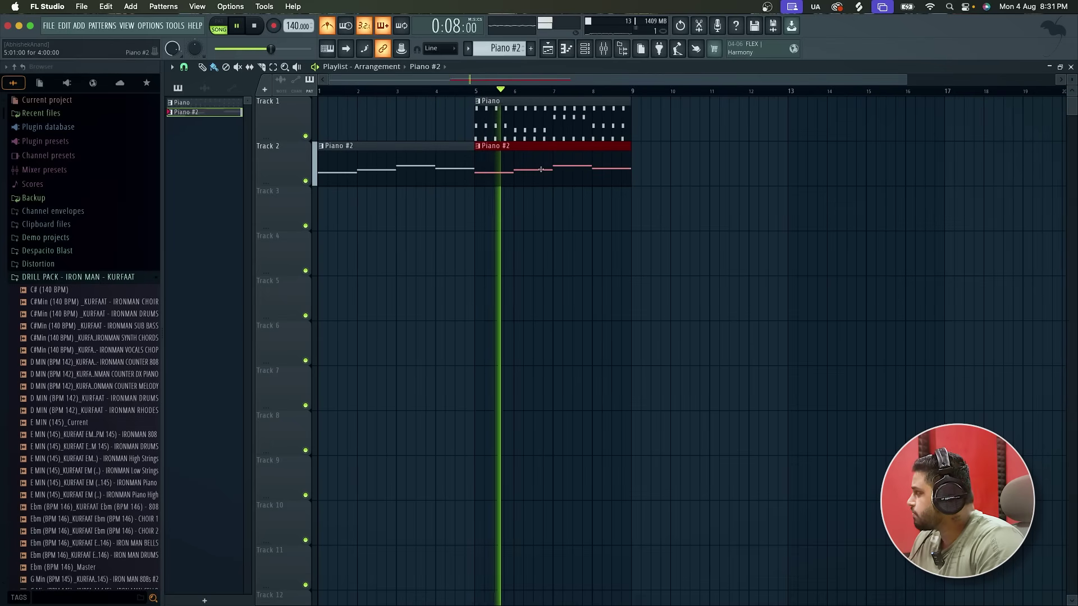
key(space)
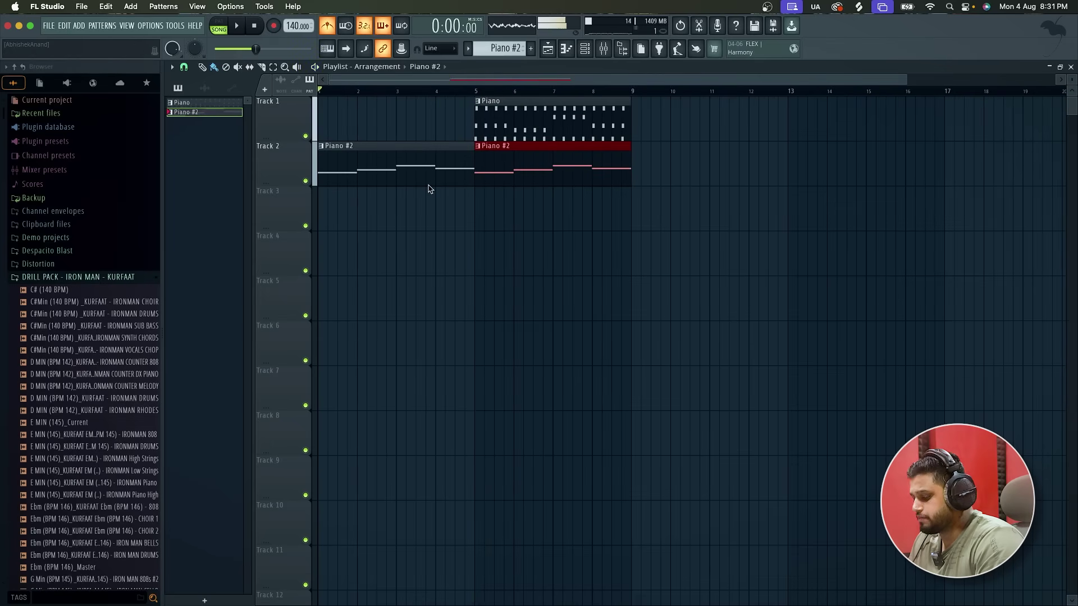
Undo the moves and duplication of the Piano #2 clip and the deletion of the first Piano clip
key(ctrl+z)
key(ctrl+z)
key(ctrl+z)
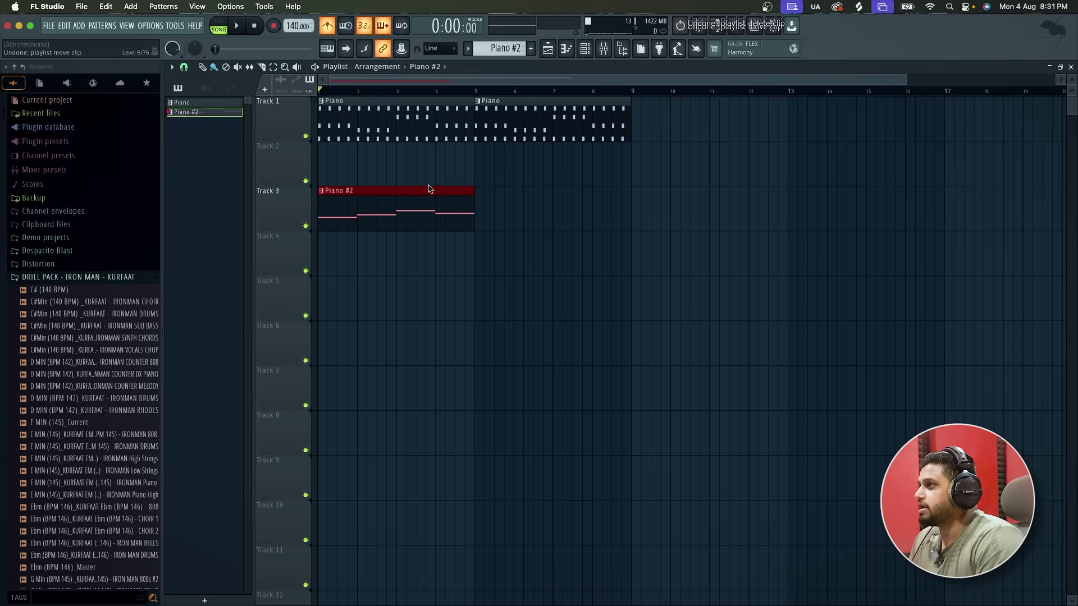
key(ctrl+z)
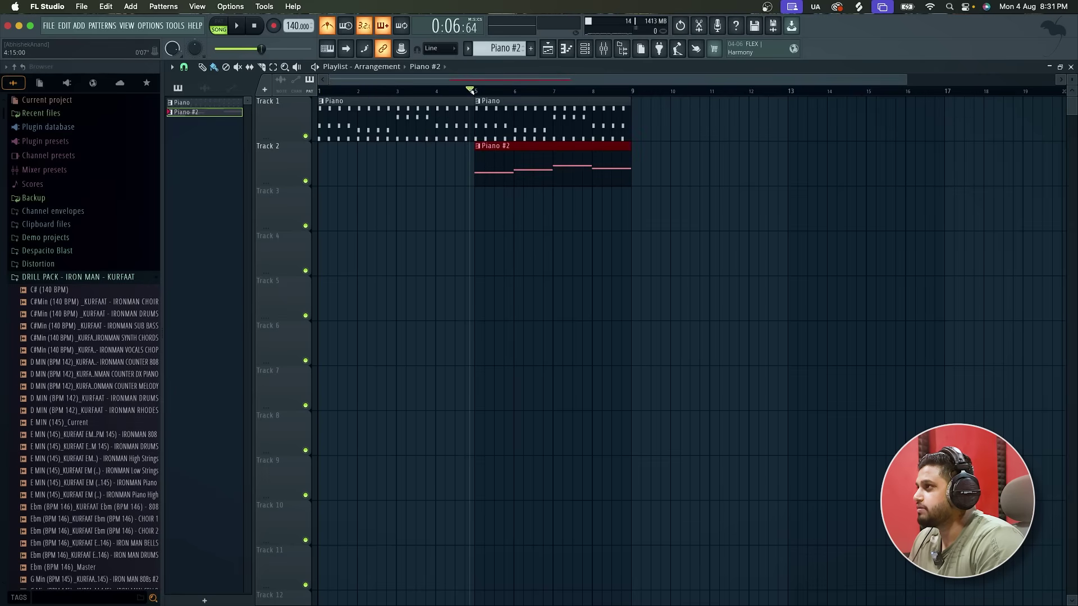
In Piano #2, add half-bar C4 notes in the second halves of bars 1 to 3, shortening the B3 and D4 notes to half a bar
double_click(494, 158)
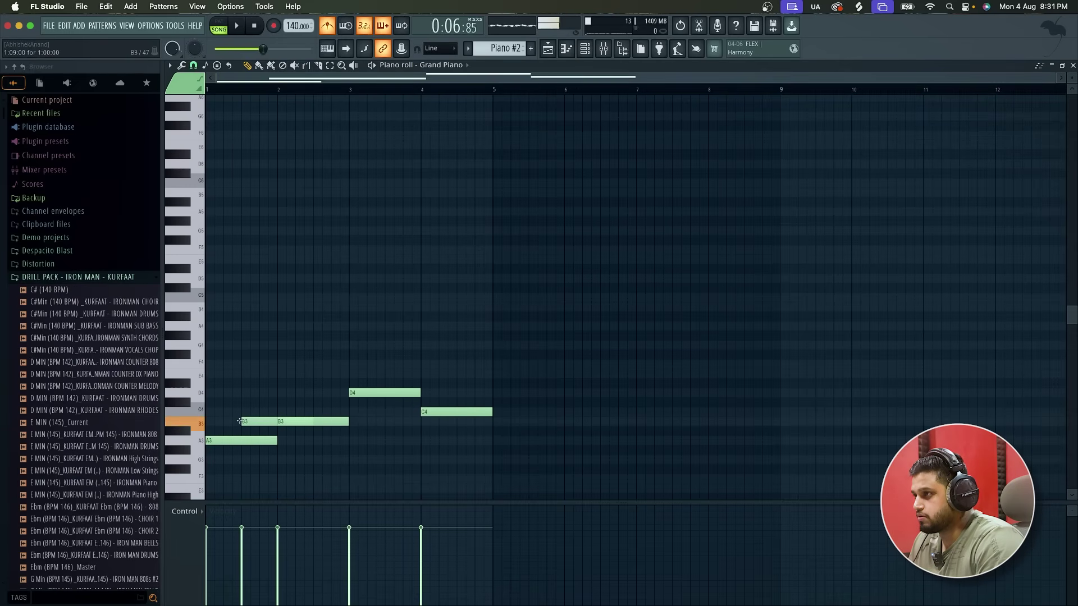
key(space)
drag(312, 412, 276, 411)
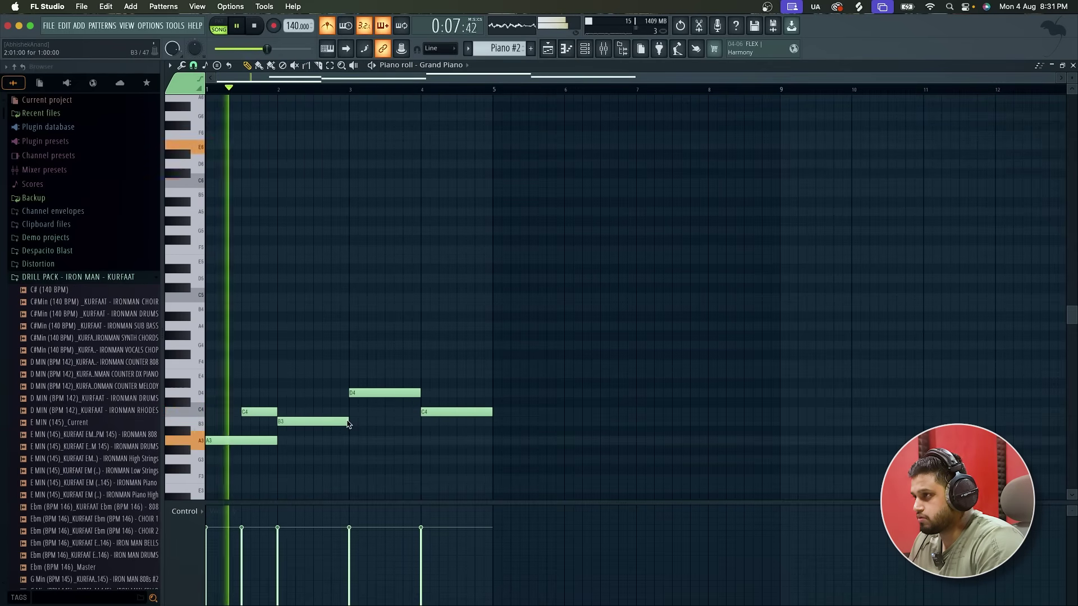
drag(347, 422, 313, 425)
click(316, 412)
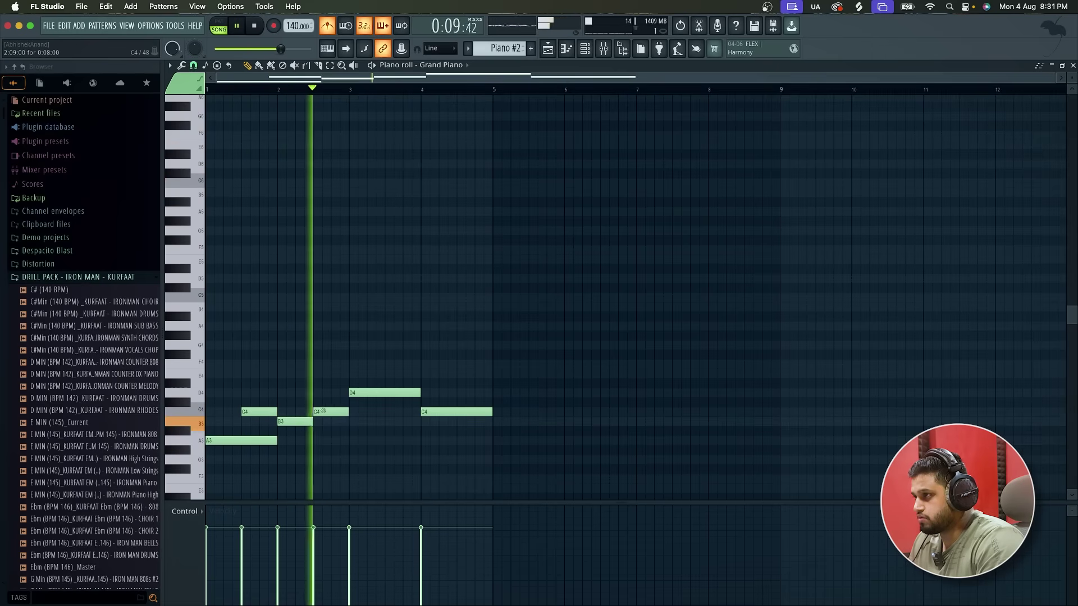
drag(419, 393, 384, 394)
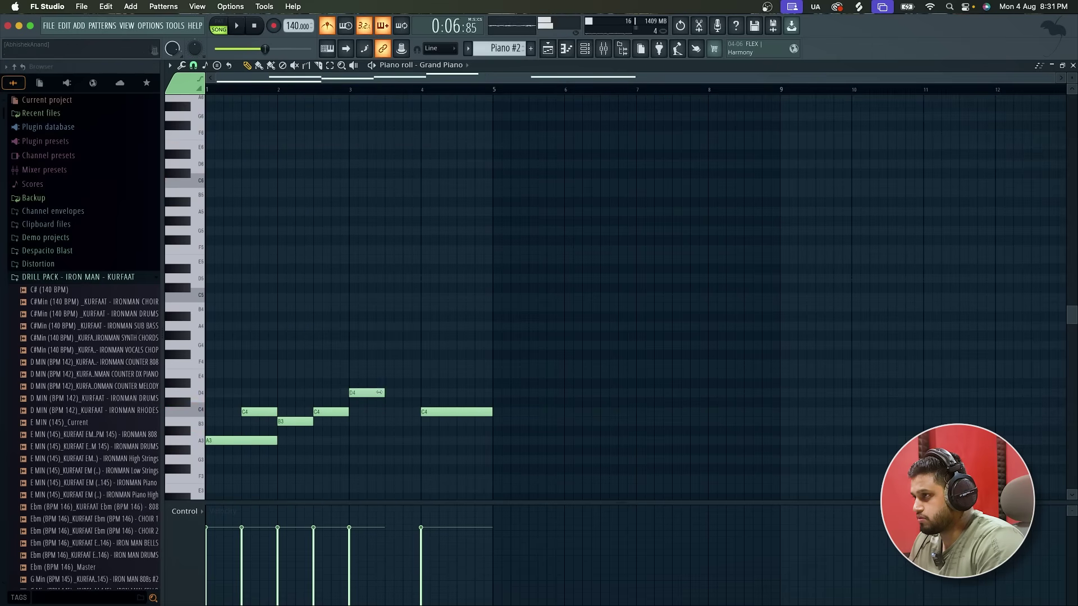
click(390, 411)
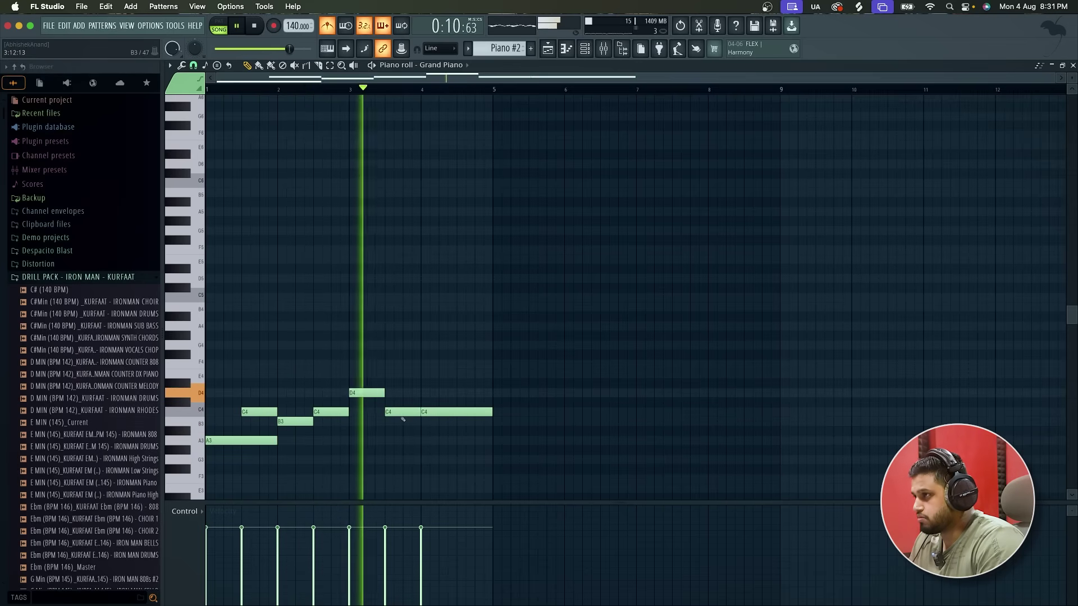
Lower the bar 4 note to B3, shorten it to half a bar, and add a half-bar A3 note after it
scroll(408, 416, up, 2)
key(space)
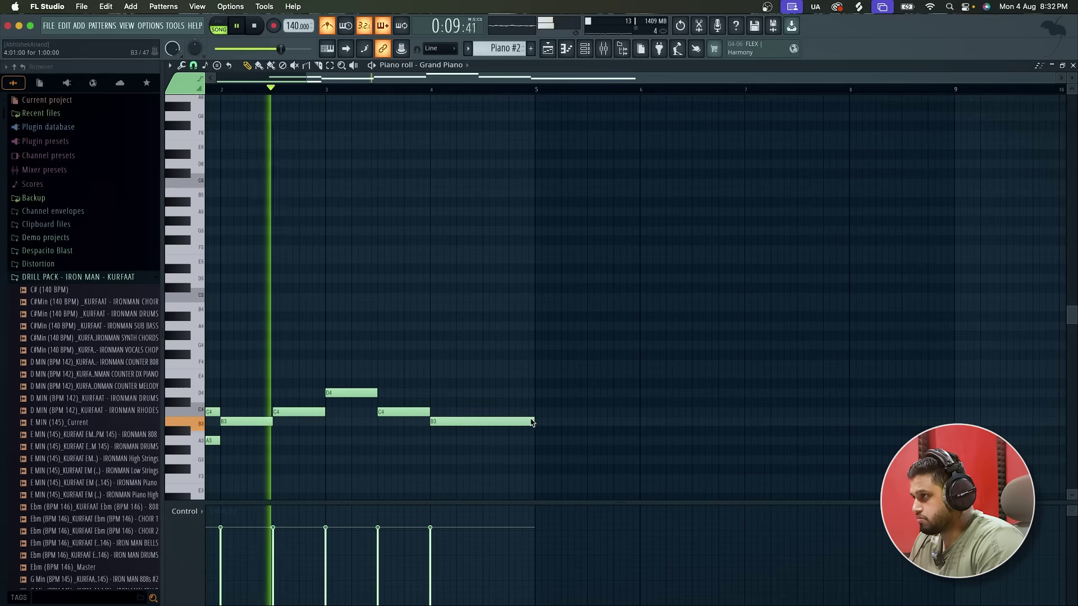
drag(532, 421, 494, 441)
click(494, 450)
scroll(479, 435, down, 3)
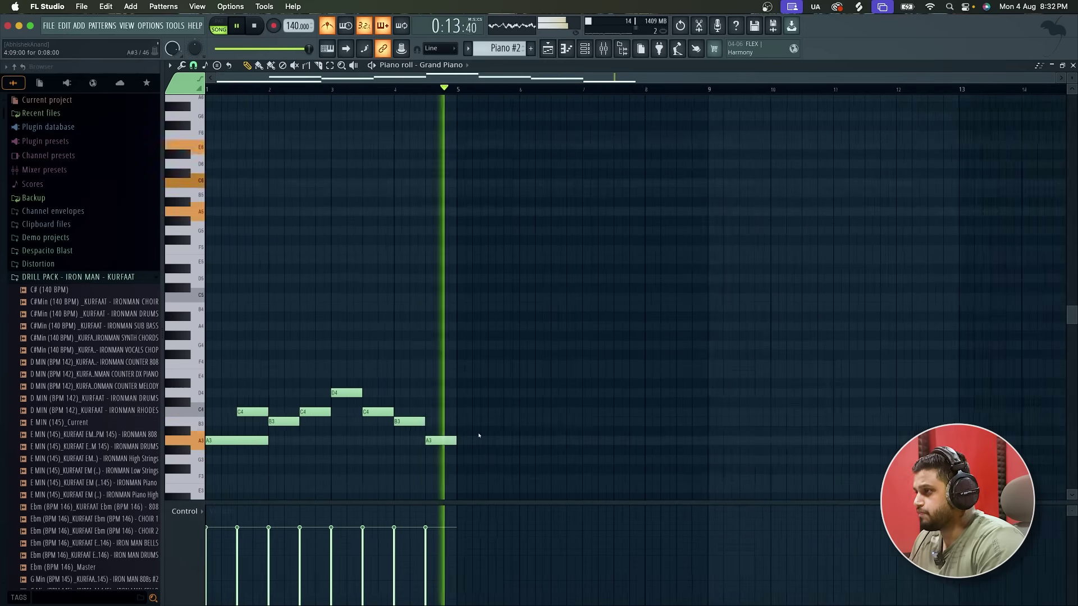
Return to the playlist and rename the Piano #2 pattern as Low Octave
click(549, 49)
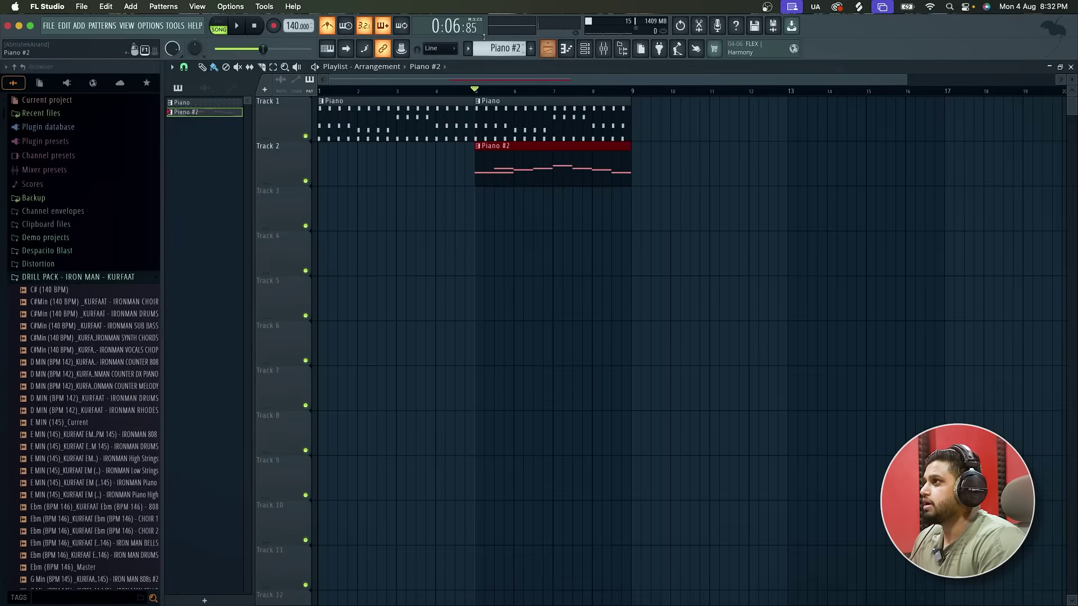
click(468, 50)
click(576, 109)
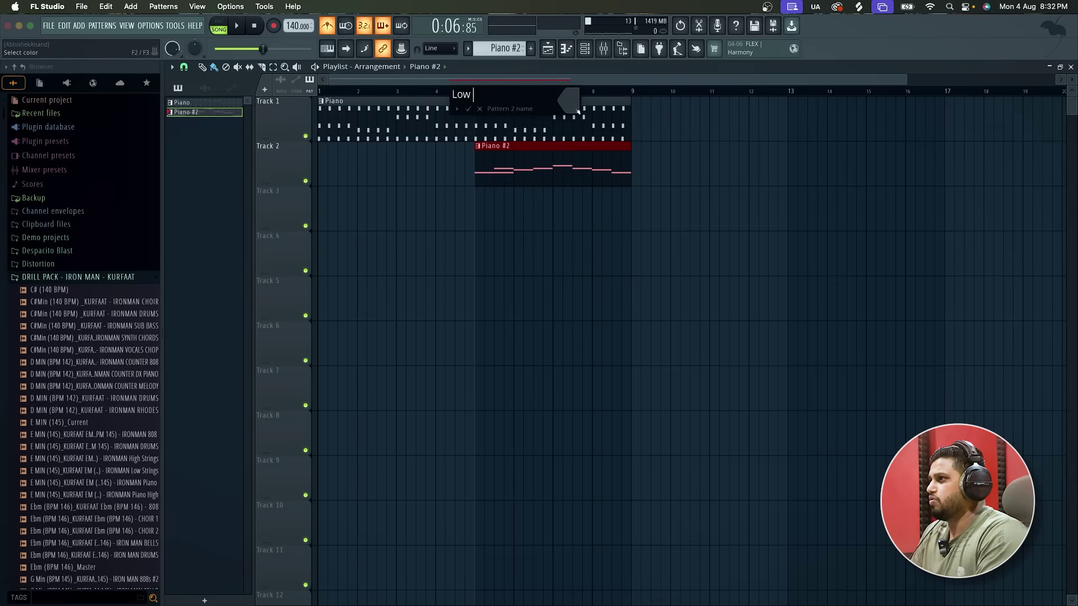
text(Low Octave)
key(Return)
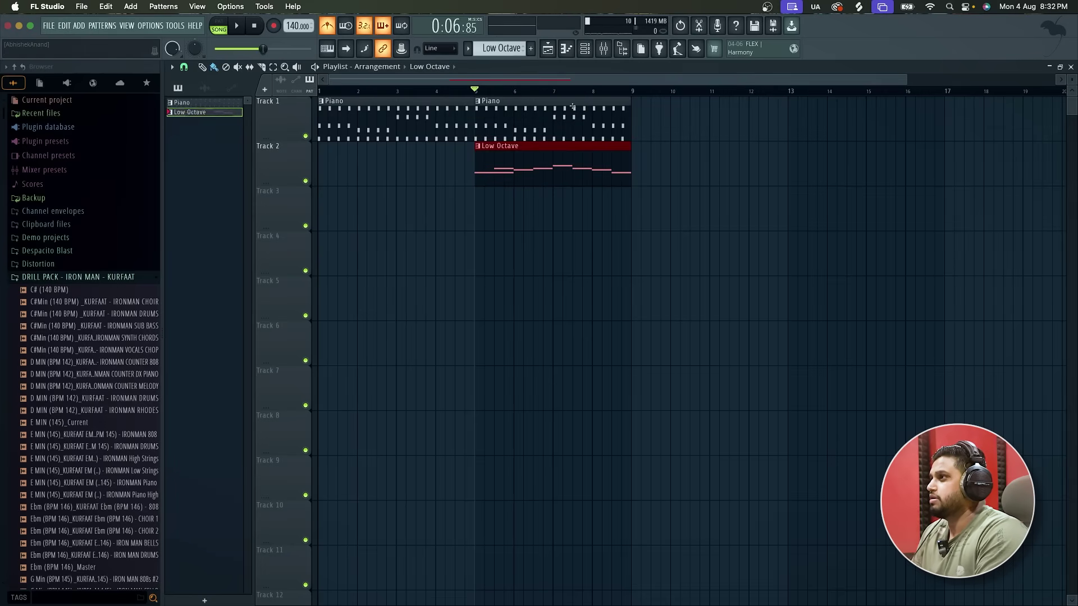
Select the Piano pattern and check its channels in the Channel rack
click(542, 119)
key(F6)
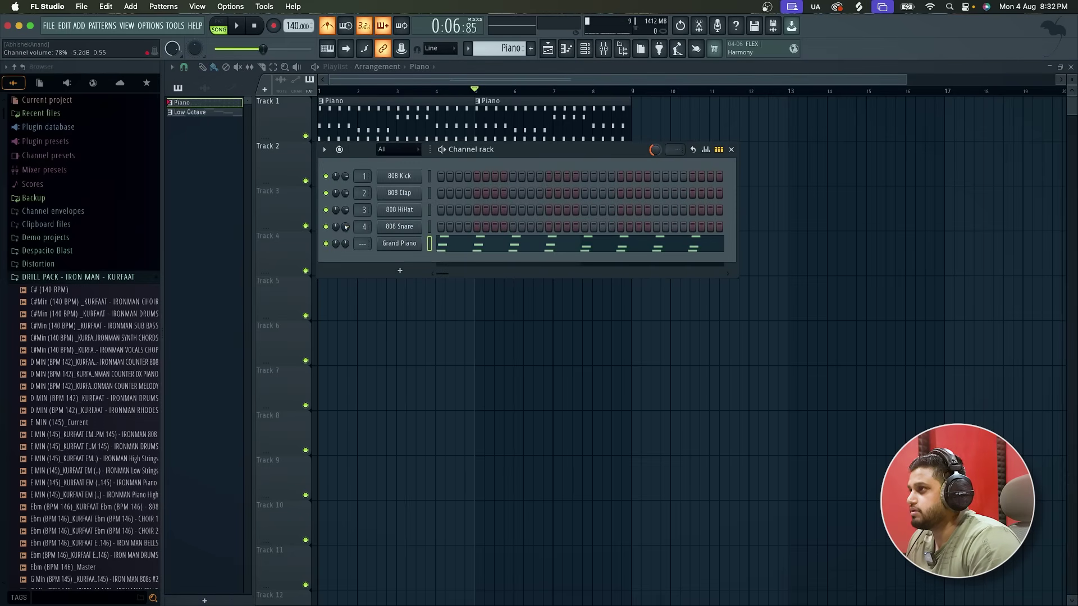
key(F6)
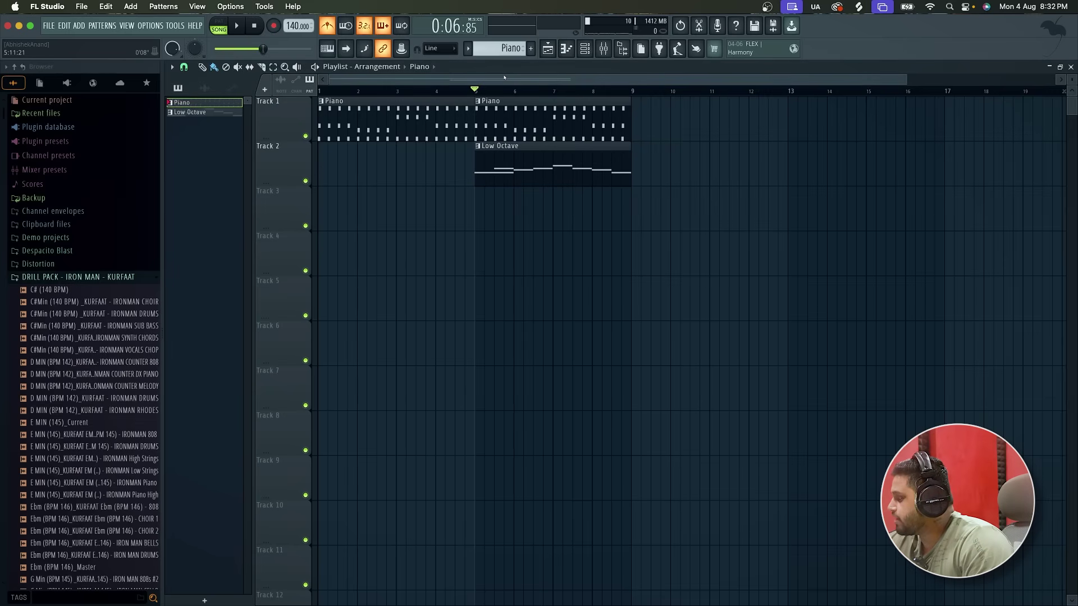
Play the Piano and Low Octave clips together from bar 5 and turn off the metronome
key(space)
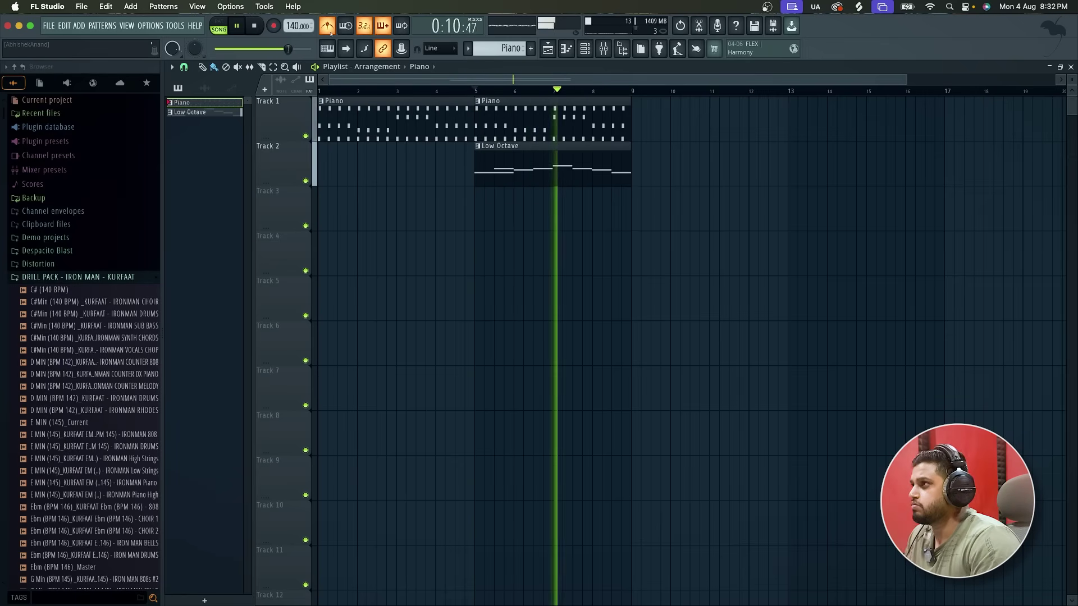
scroll(504, 236, down, 1)
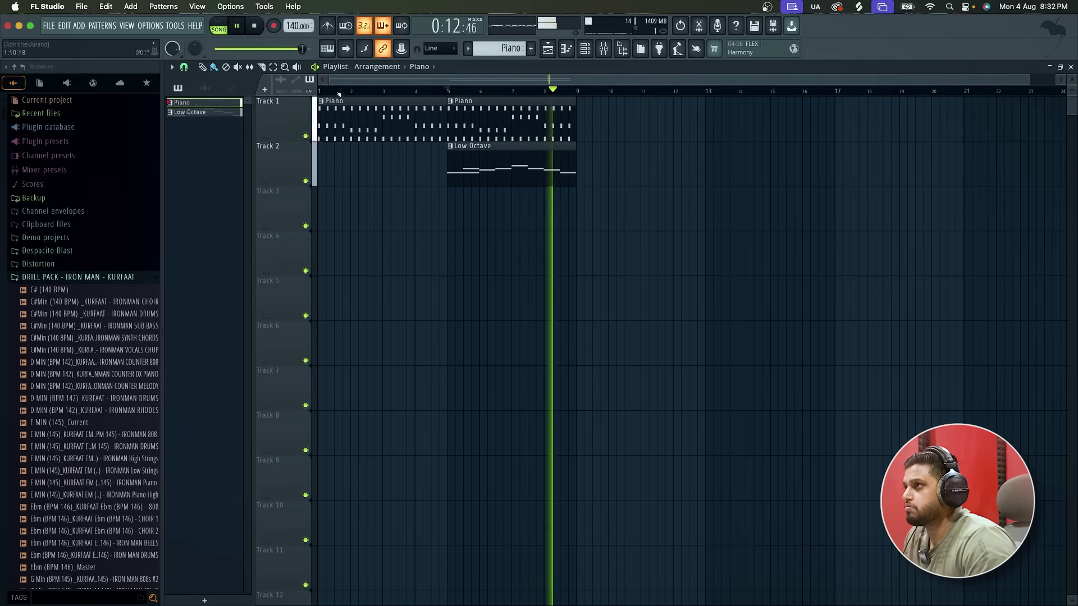
drag(648, 229, 514, 93)
key(space)
drag(598, 233, 716, 166)
Try rendering the Piano pattern to audio in place of its playlist clips, and undo the replacement
click(467, 49)
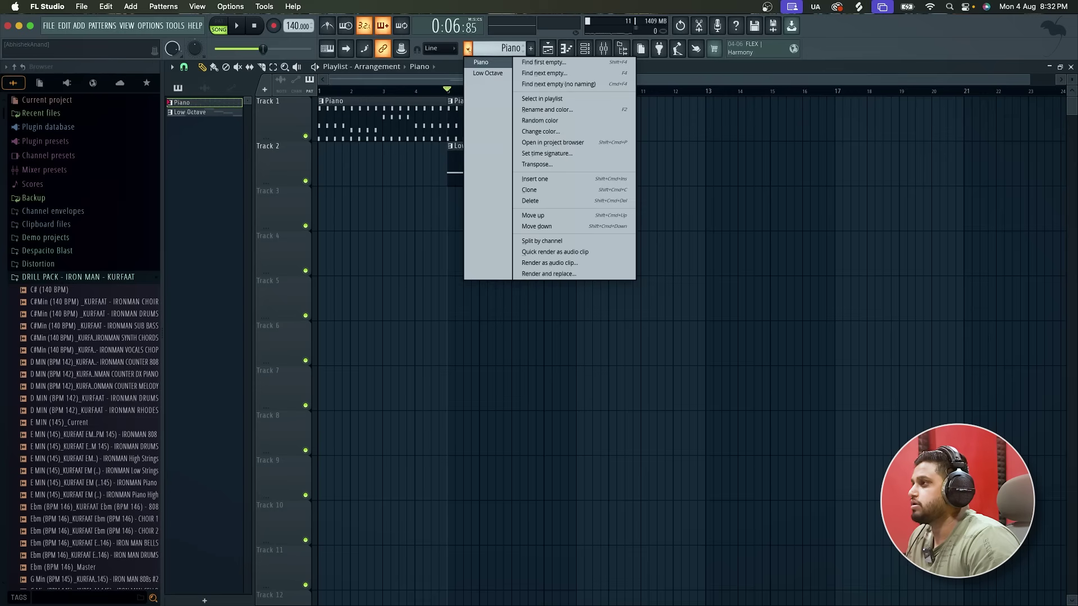
click(574, 274)
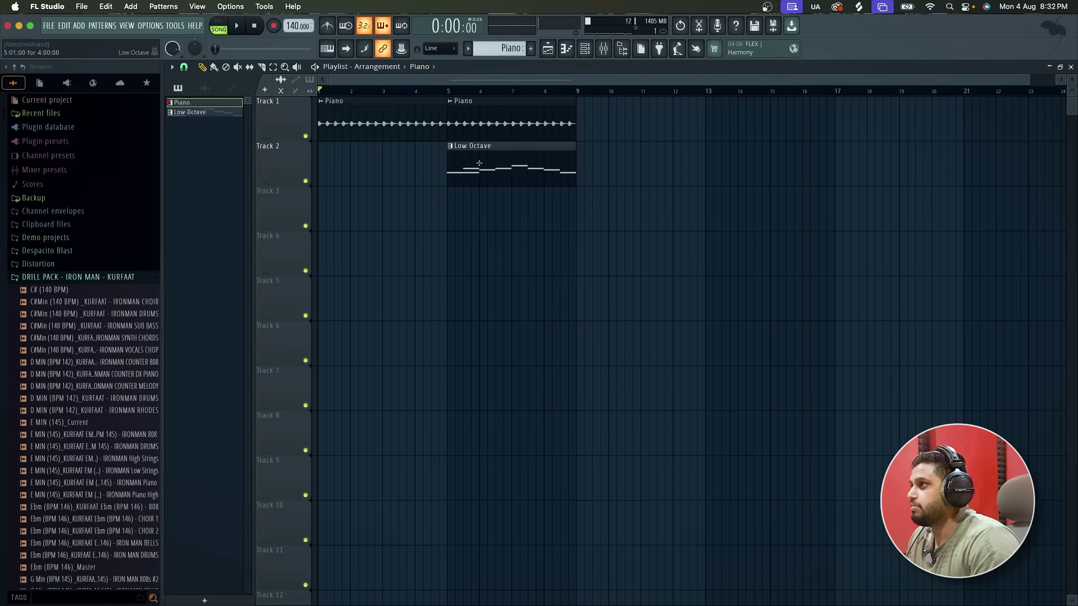
key(super+z)
Show all channels in the Channel rack and reset the Grand Piano channel's volume
click(584, 49)
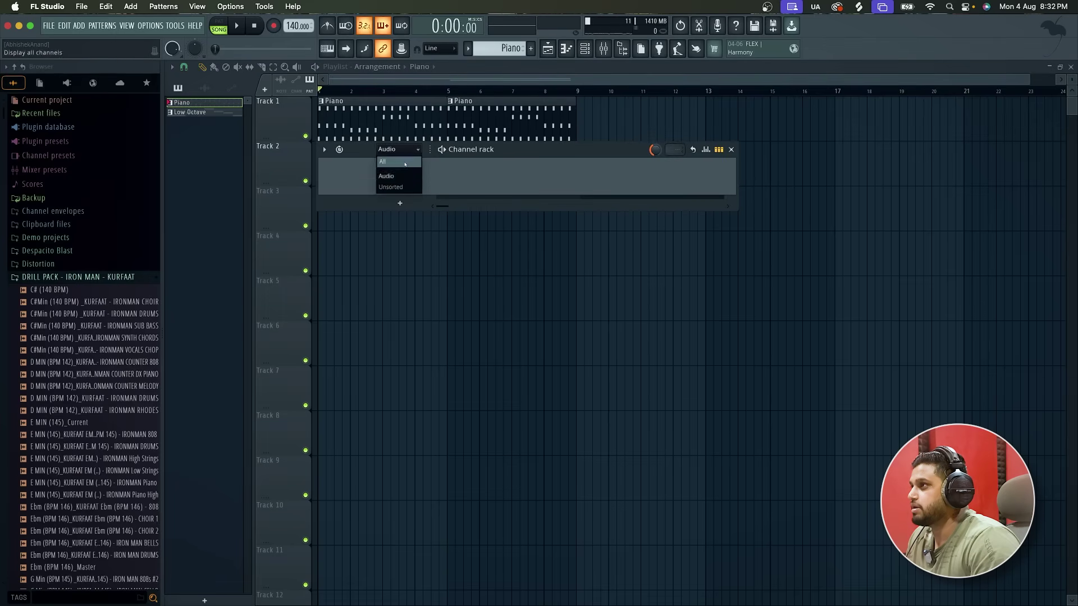
click(405, 163)
right_click(345, 241)
click(363, 250)
key(F6)
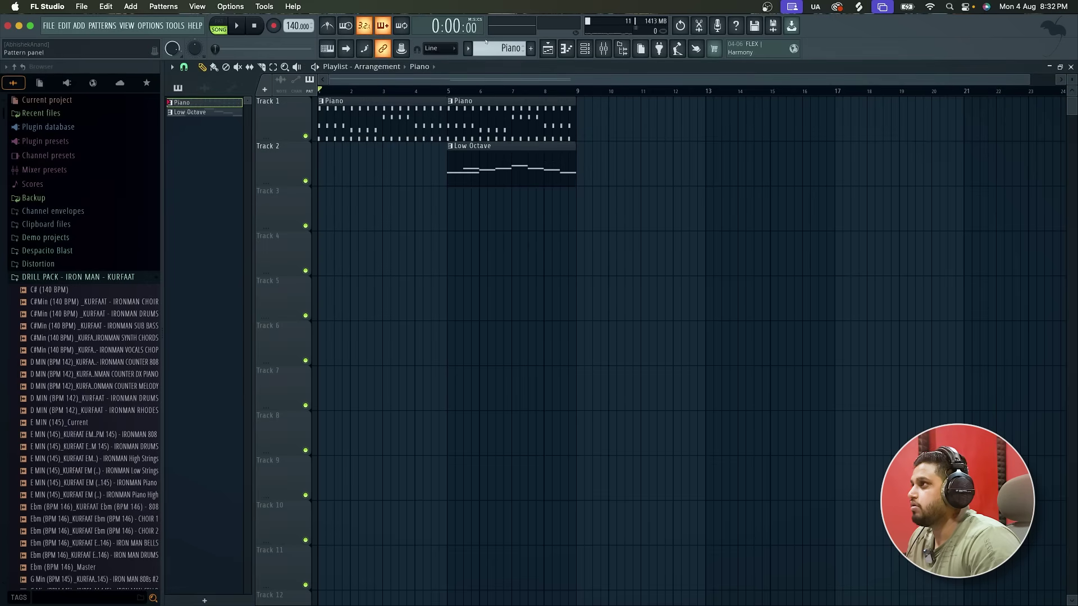
Render the Piano and Low Octave patterns to audio, replacing their pattern clips in the playlist
click(469, 49)
click(553, 263)
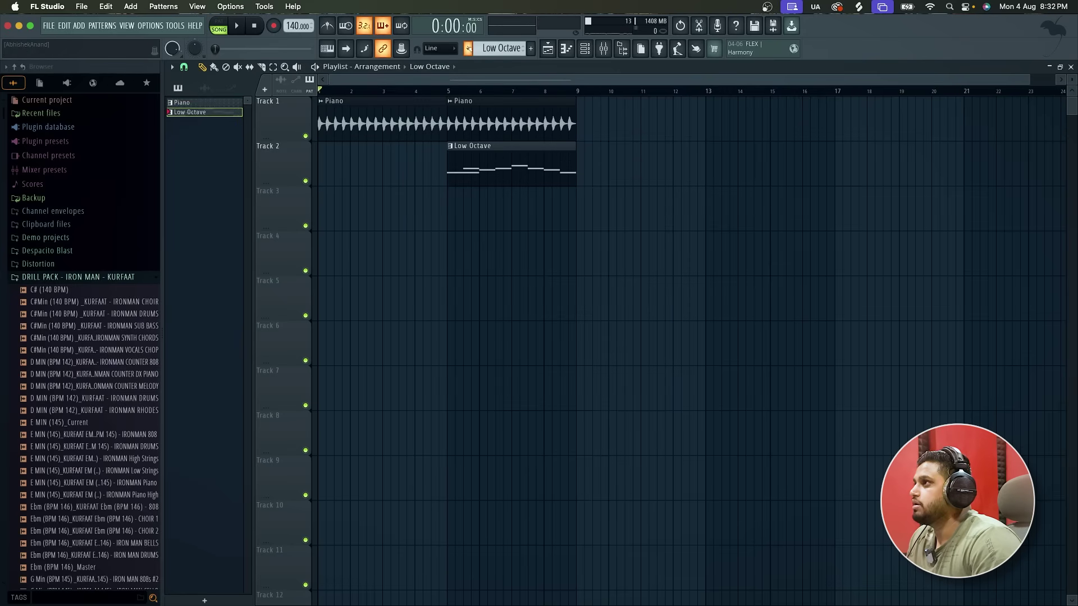
click(468, 49)
click(588, 275)
click(636, 468)
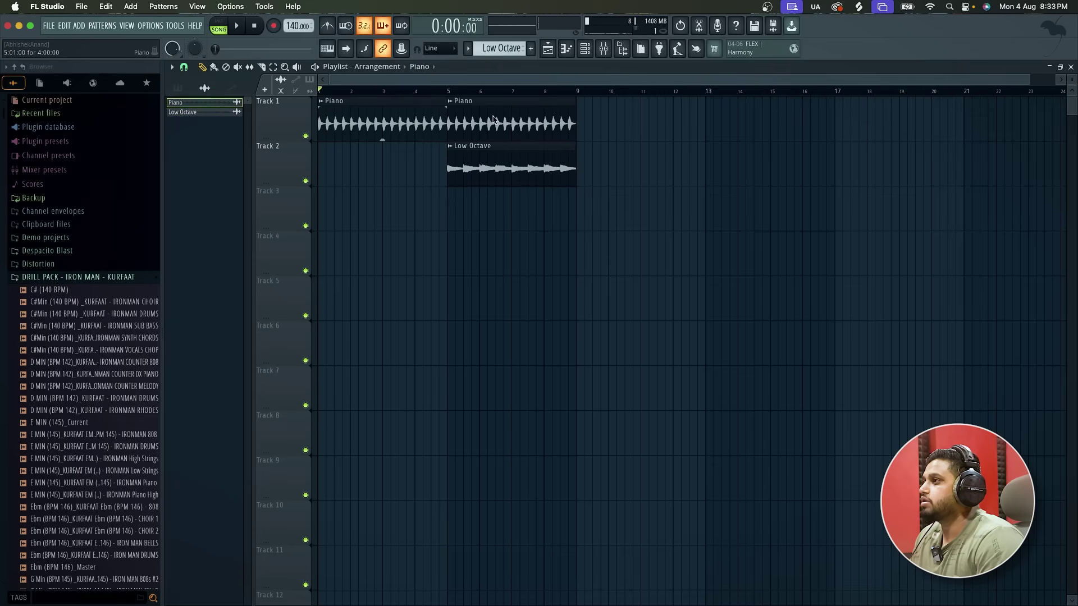
Set the Piano audio clip's channel volume to 40% and the Low Octave audio clip's to 50%
double_click(494, 120)
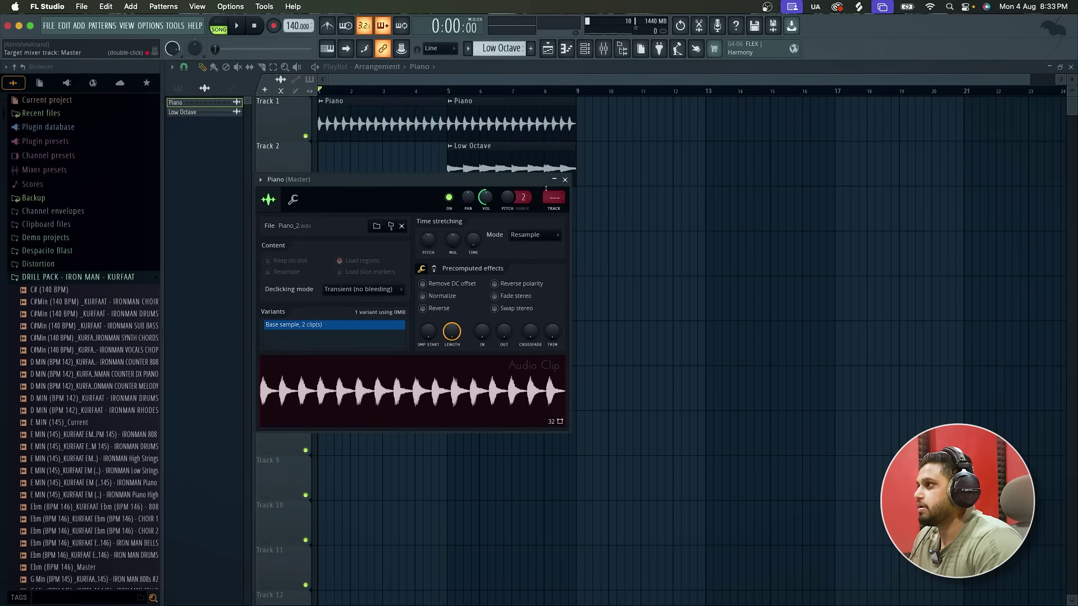
click(565, 180)
double_click(540, 171)
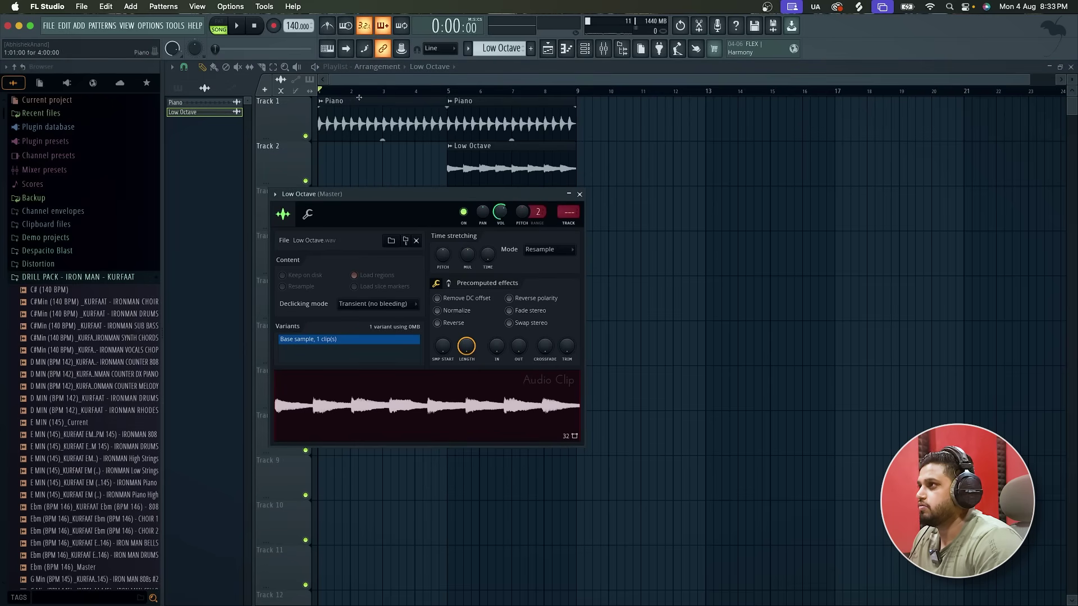
key(Escape)
double_click(527, 121)
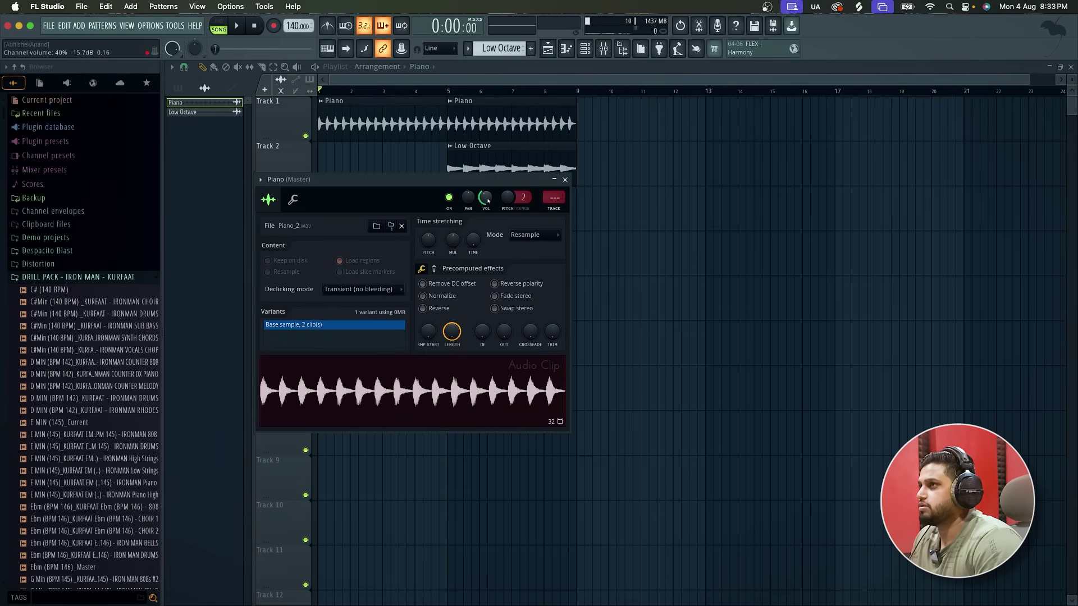
click(565, 180)
double_click(553, 168)
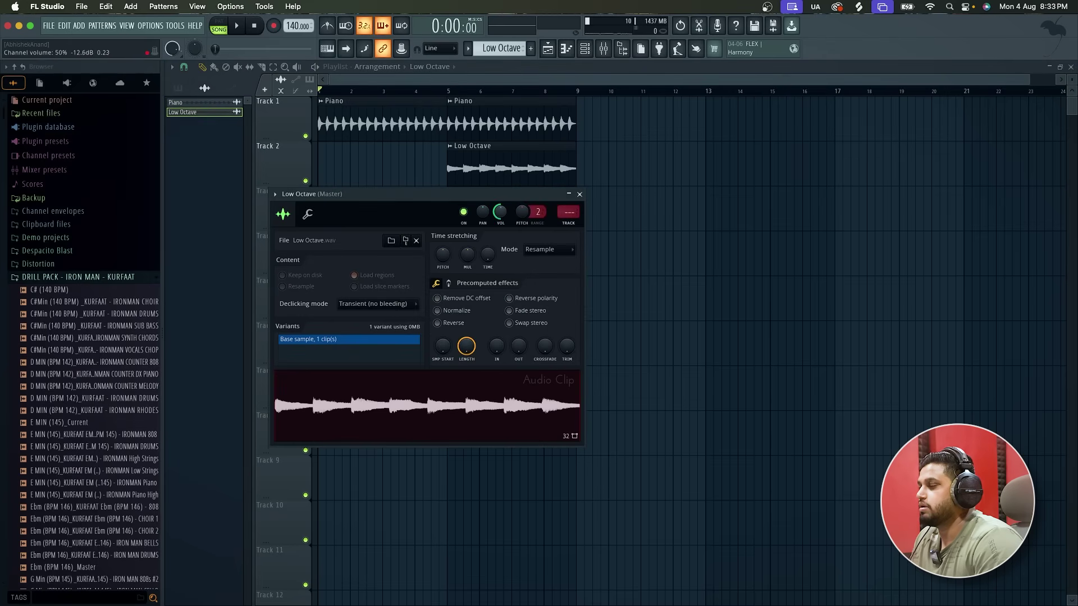
click(579, 194)
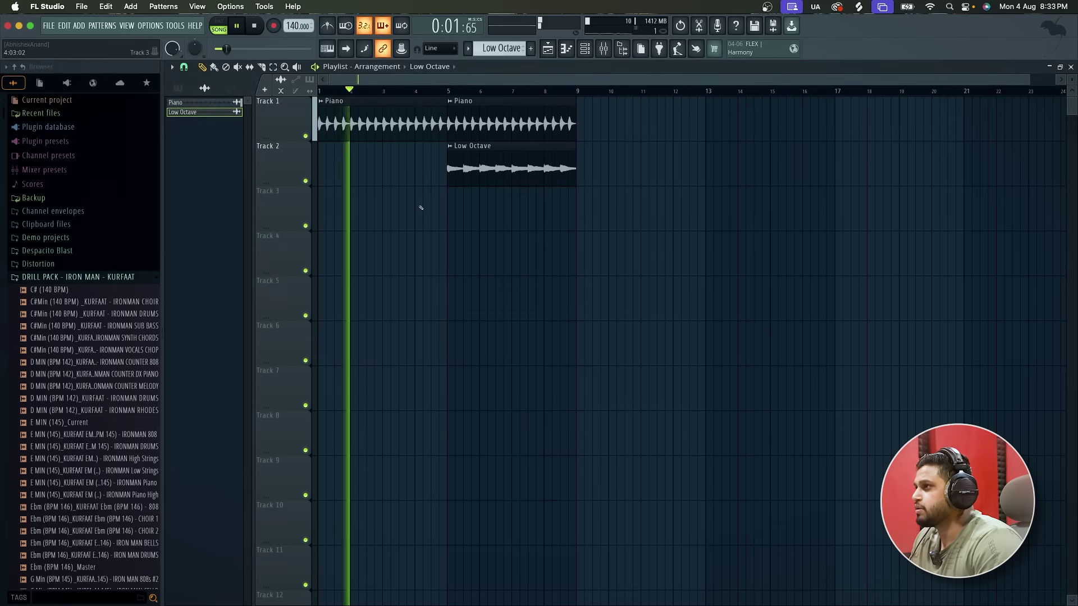
Play the rendered clips from the start and select the playlist time range from bar 1 to bar 13
scroll(421, 207, down, 1)
scroll(421, 207, up, 2)
click(591, 202)
right_click(593, 202)
drag(594, 91, 719, 102)
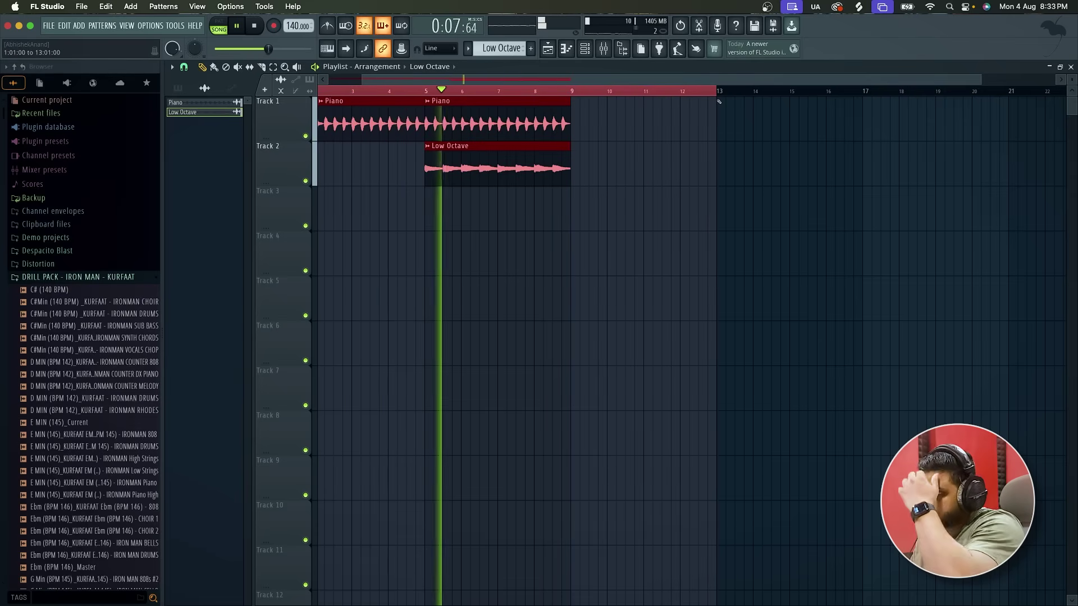
Move the Low Octave audio clip to bar 9 on Track 2 and place another Piano clip at bar 9 on Track 1
click(596, 172)
right_click(639, 174)
drag(510, 163, 657, 153)
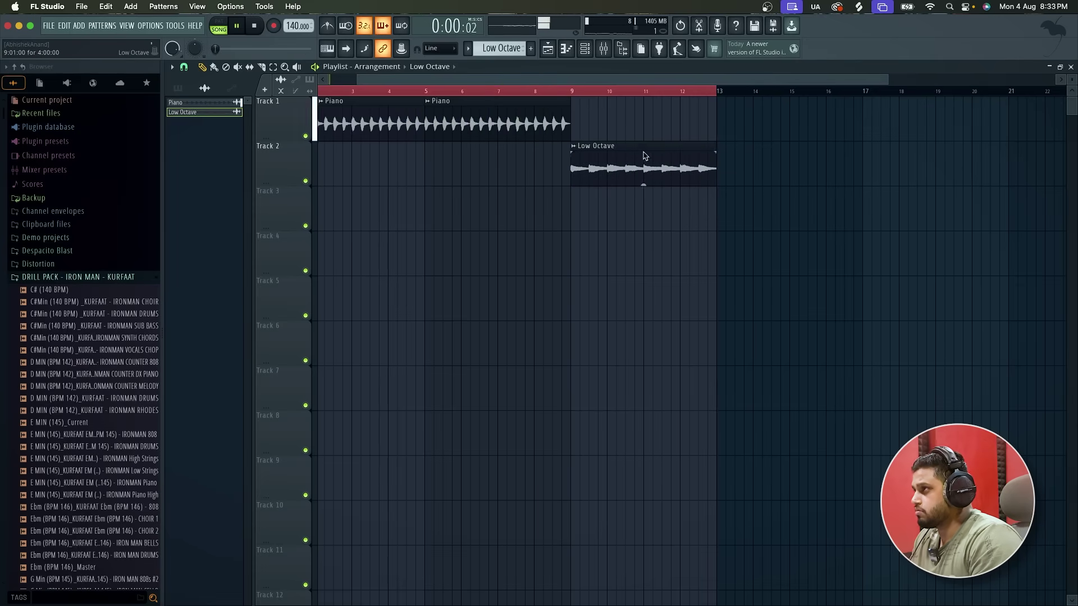
scroll(518, 123, down, 3)
click(540, 124)
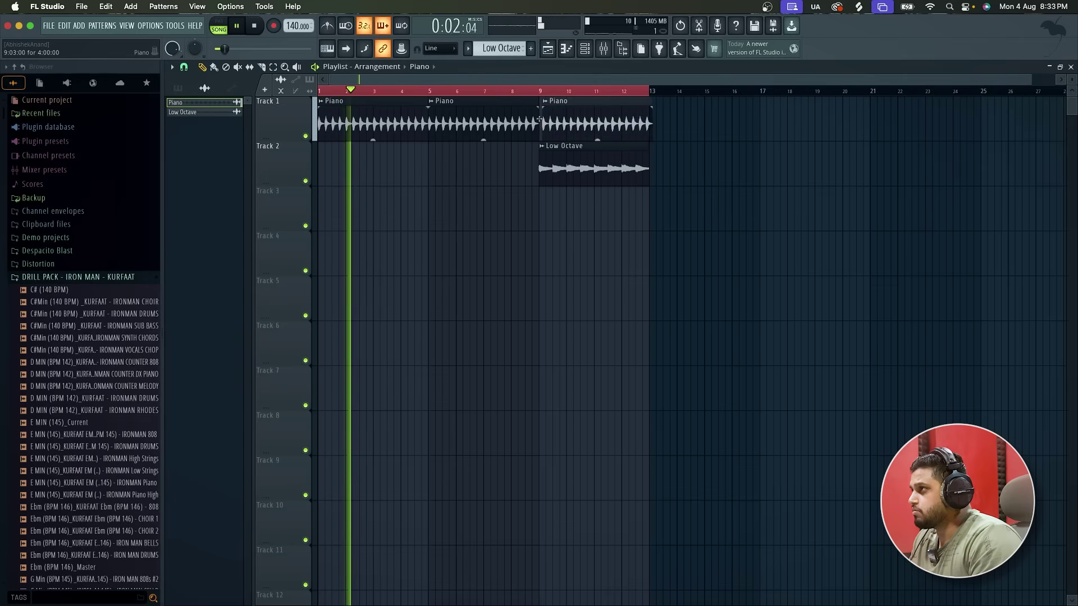
scroll(462, 154, up, 1)
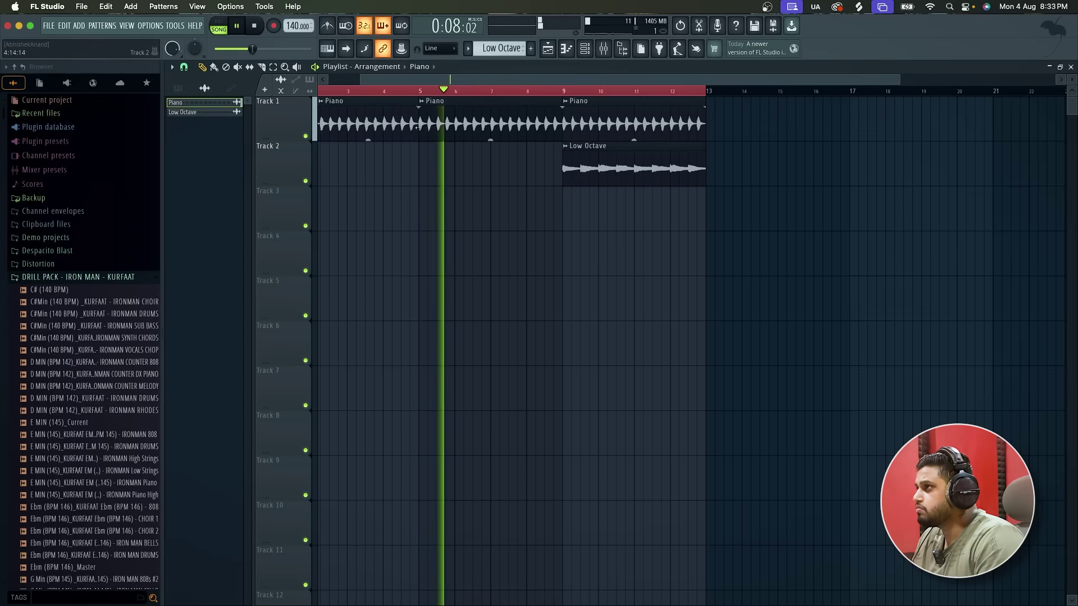
Set the playback position to bar 5, show all channels in the Channel rack and create a new empty Pattern 3
click(424, 92)
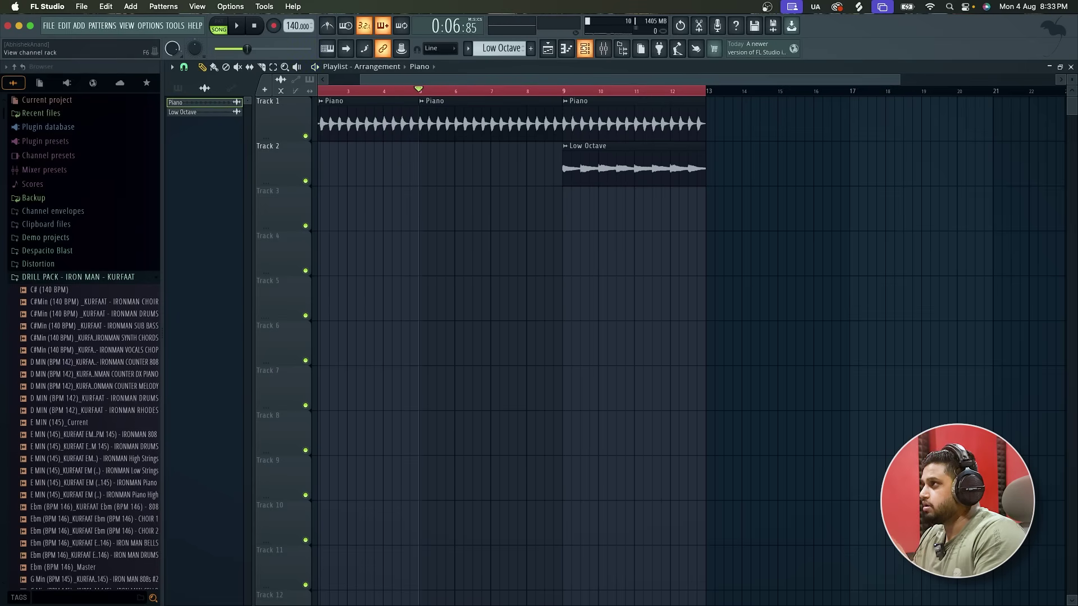
click(584, 49)
click(399, 149)
click(399, 161)
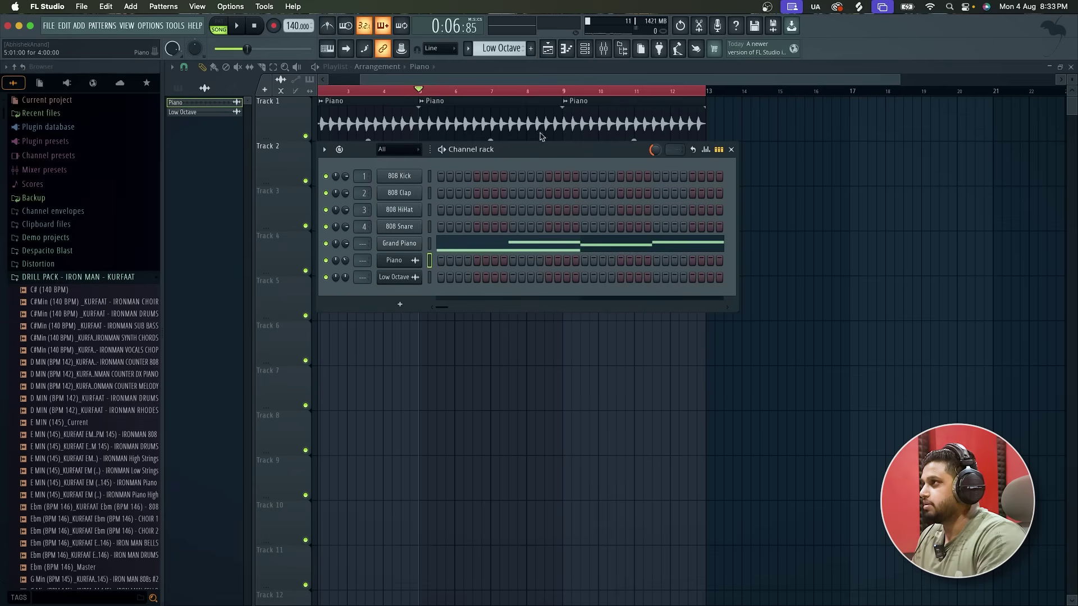
scroll(503, 49, up, 1)
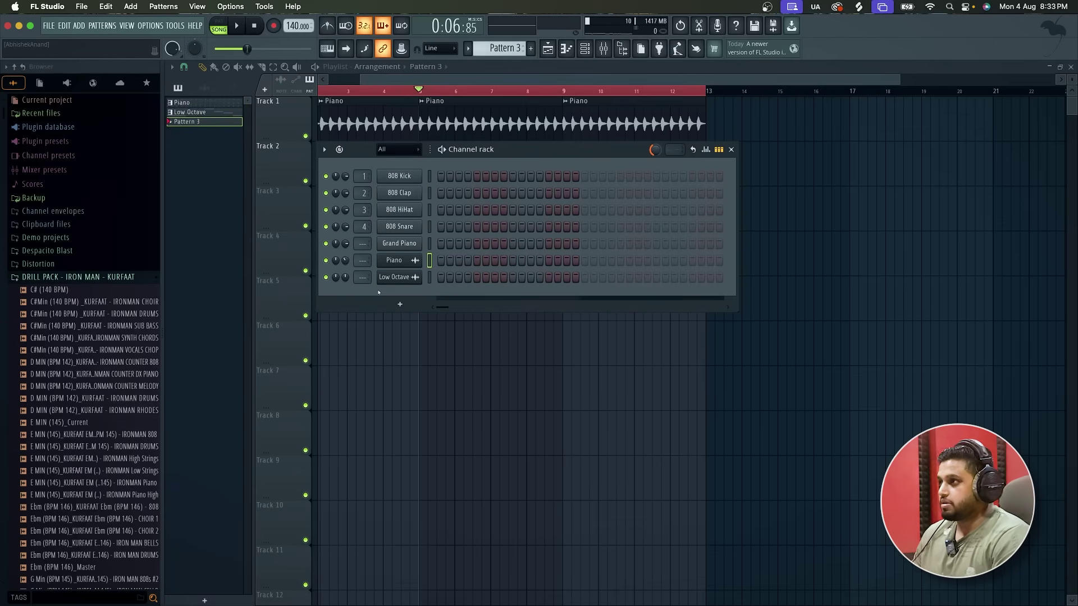
Add a GMS synth channel for the new pattern and look at its plugin window
click(400, 304)
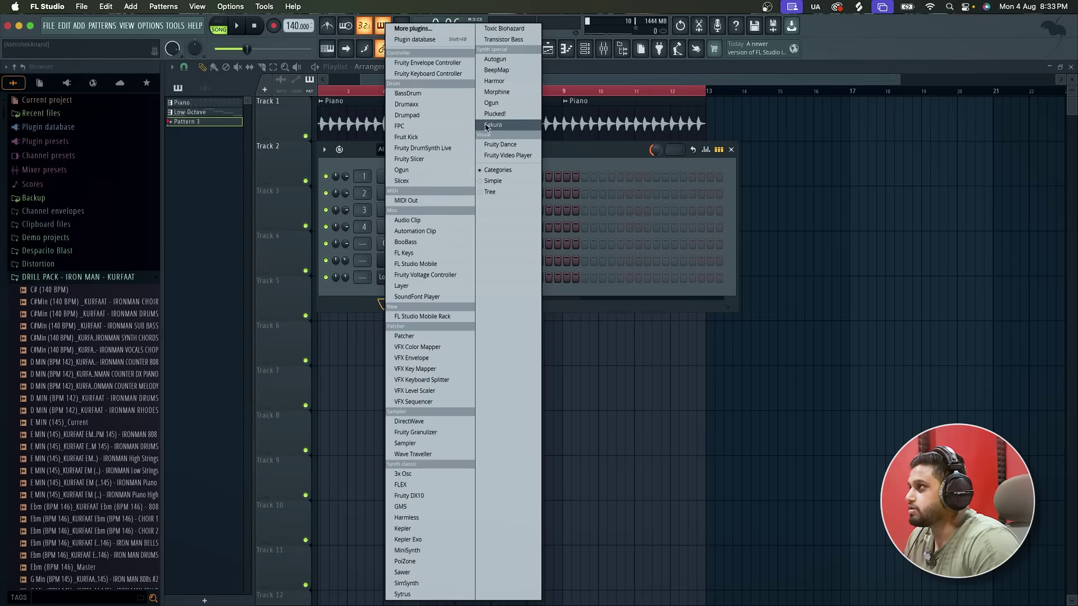
click(581, 150)
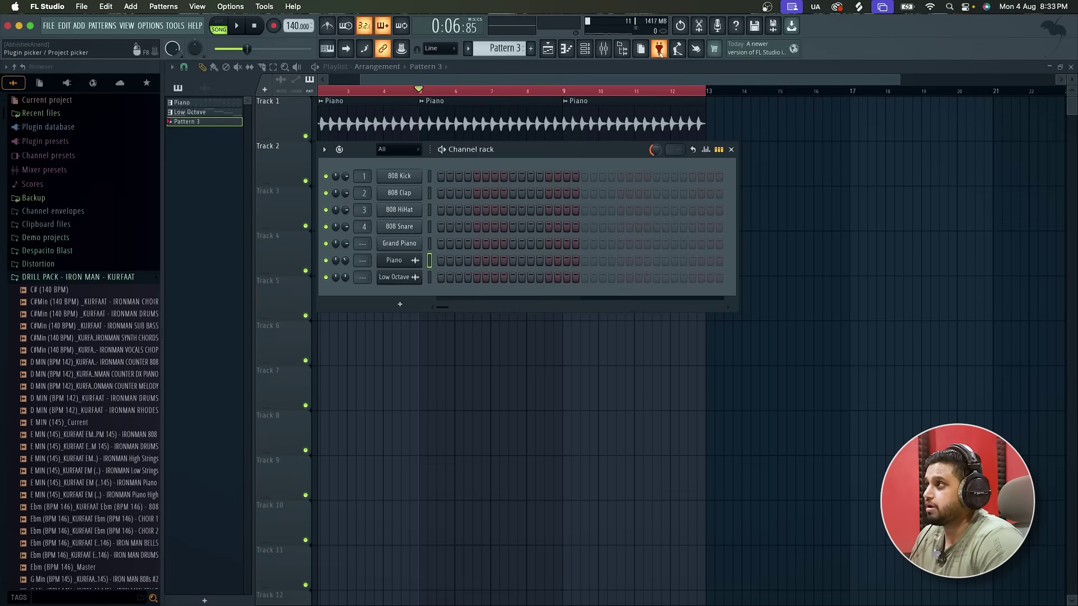
click(660, 52)
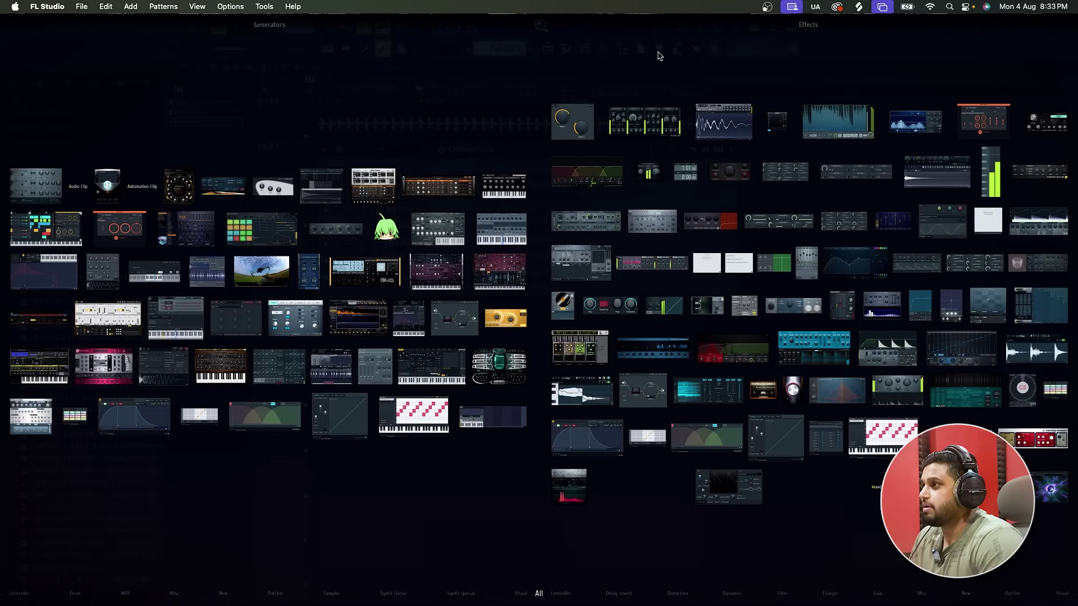
click(357, 279)
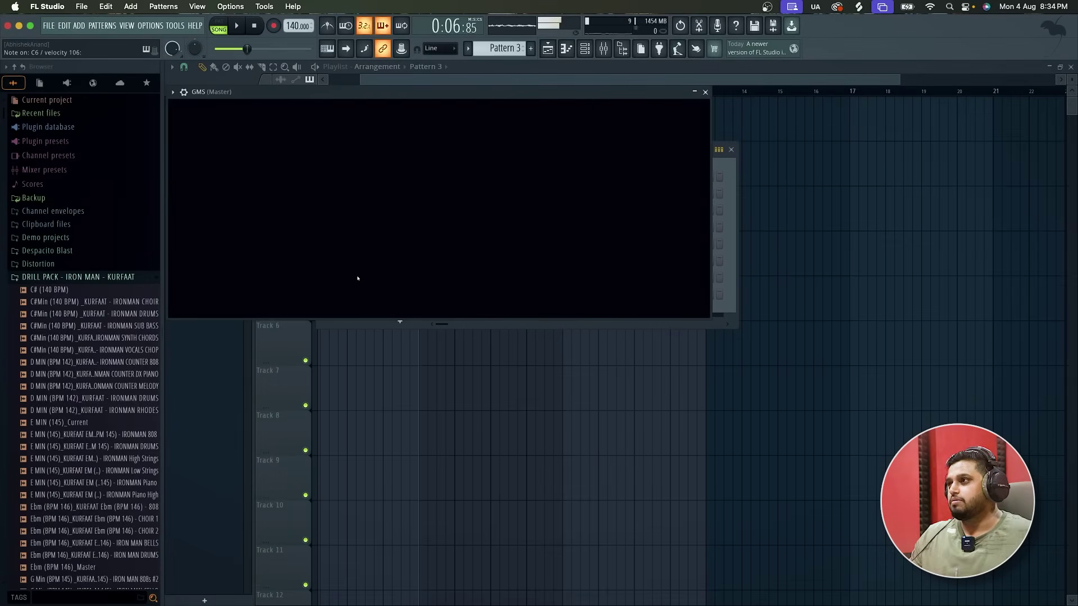
click(706, 92)
click(397, 289)
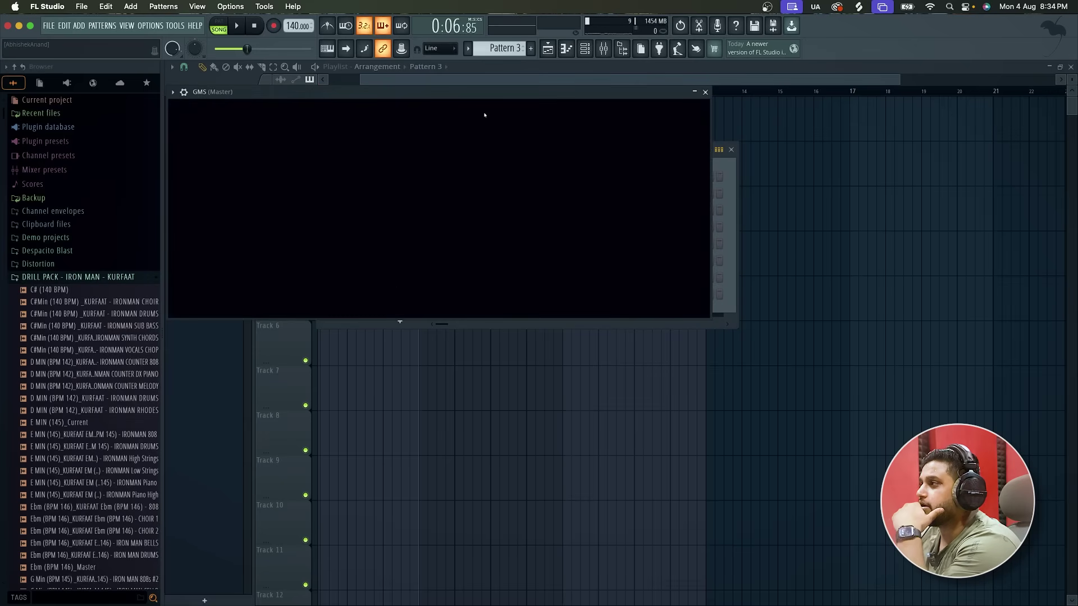
click(705, 93)
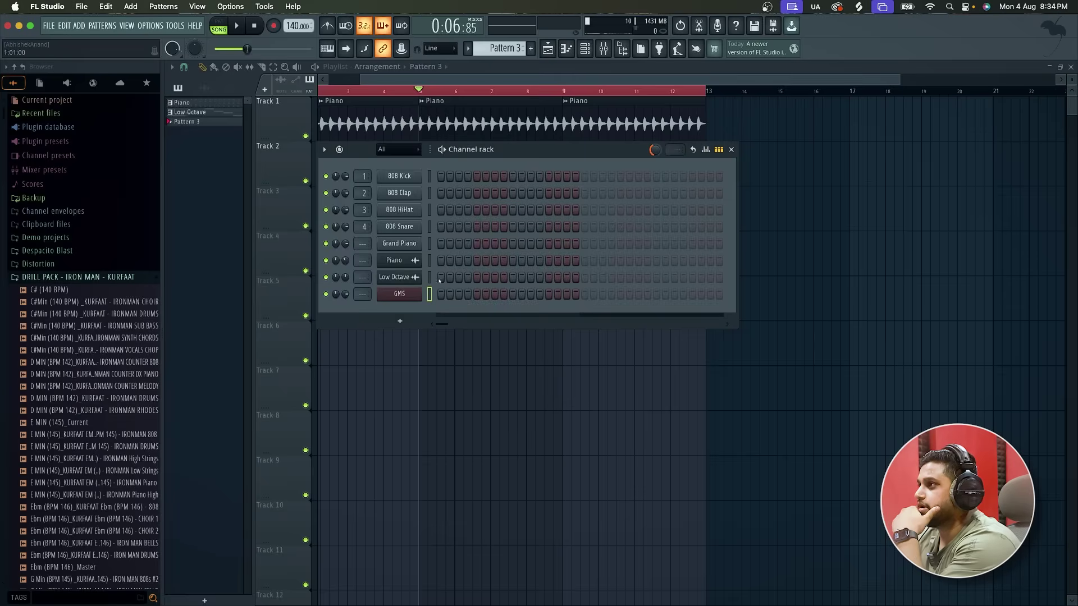
Delete the GMS channel from the Channel rack
right_click(413, 294)
click(470, 435)
key(Return)
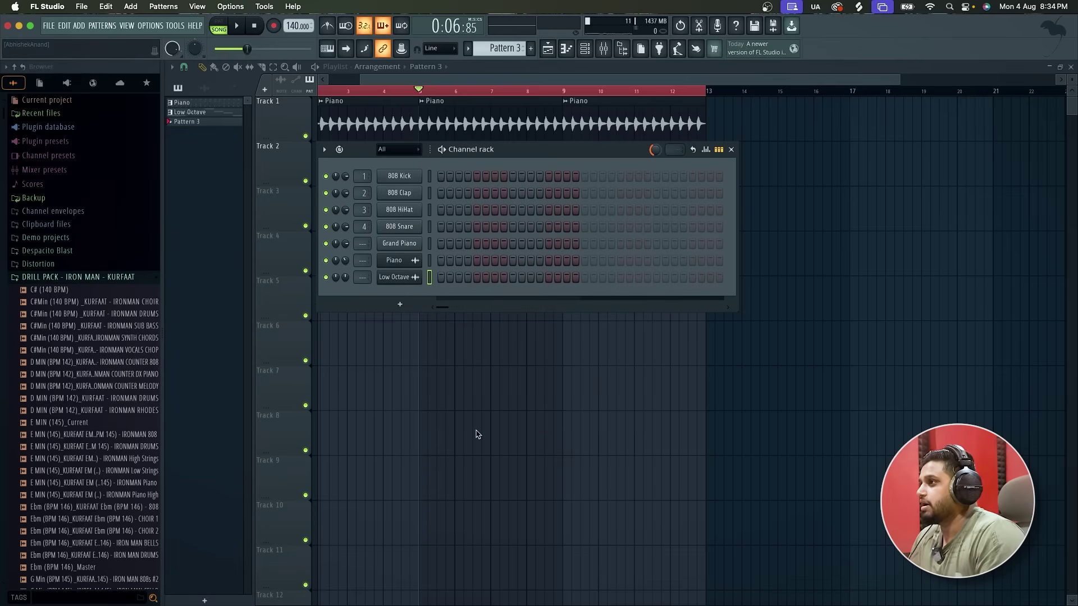
Add a Sakura synth channel and load its PRC Industrial Percussion FG preset
click(668, 44)
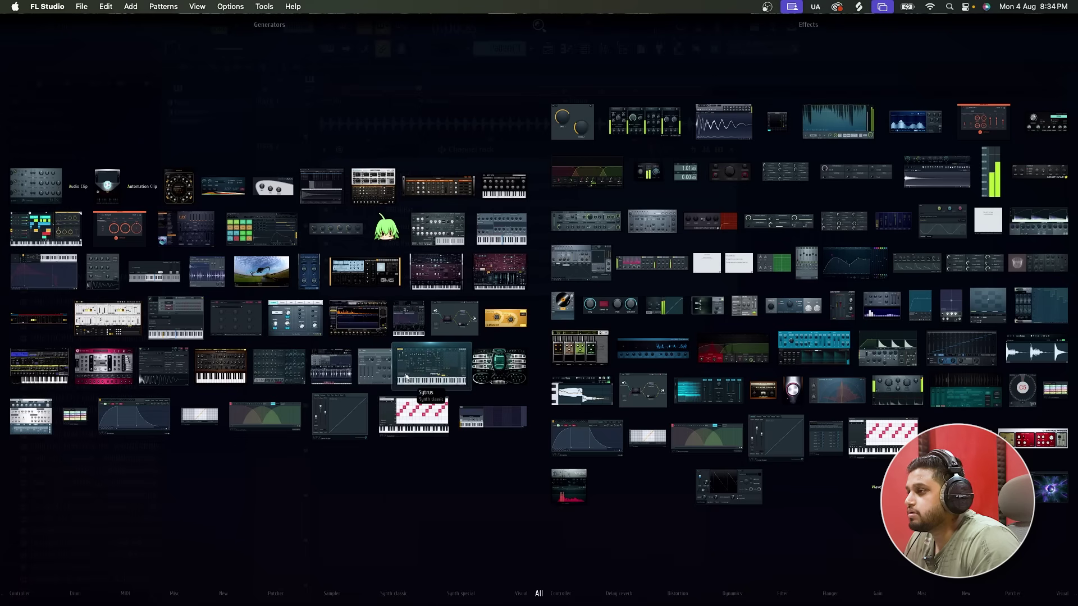
click(122, 375)
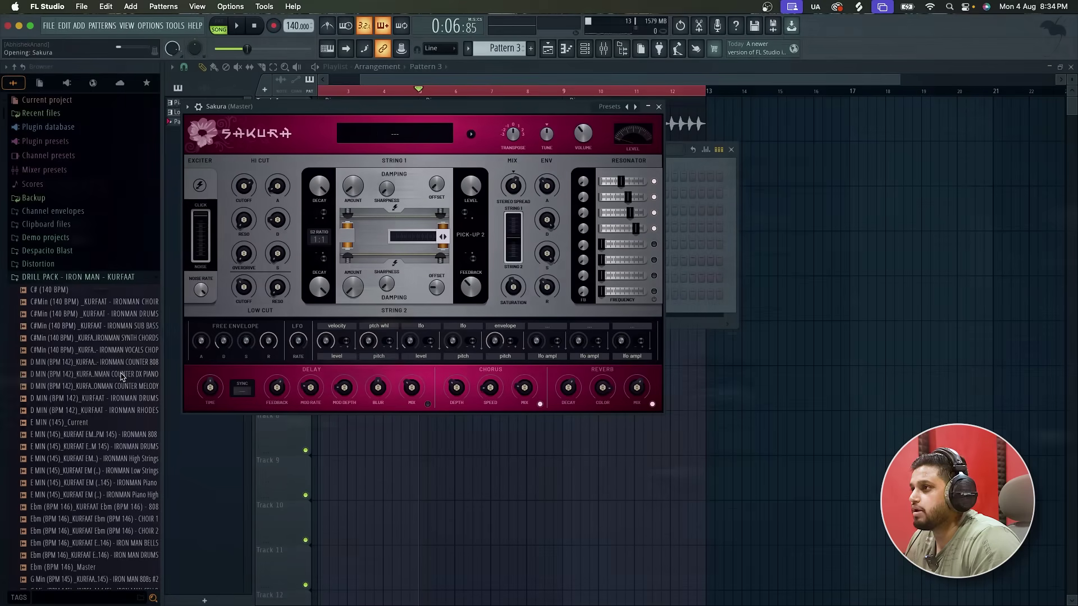
click(637, 106)
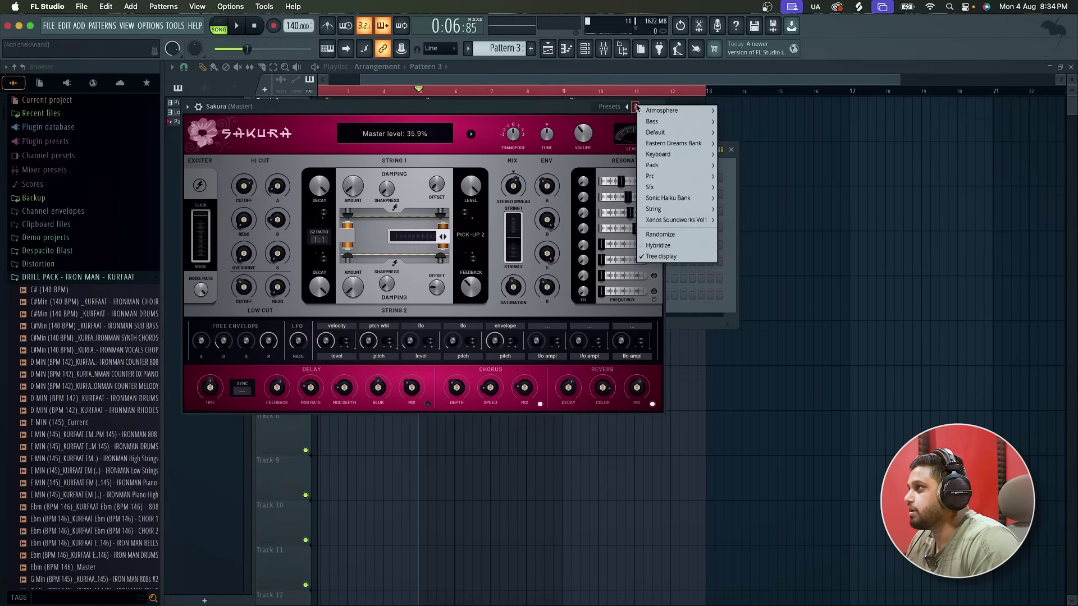
mouse_move(667, 201)
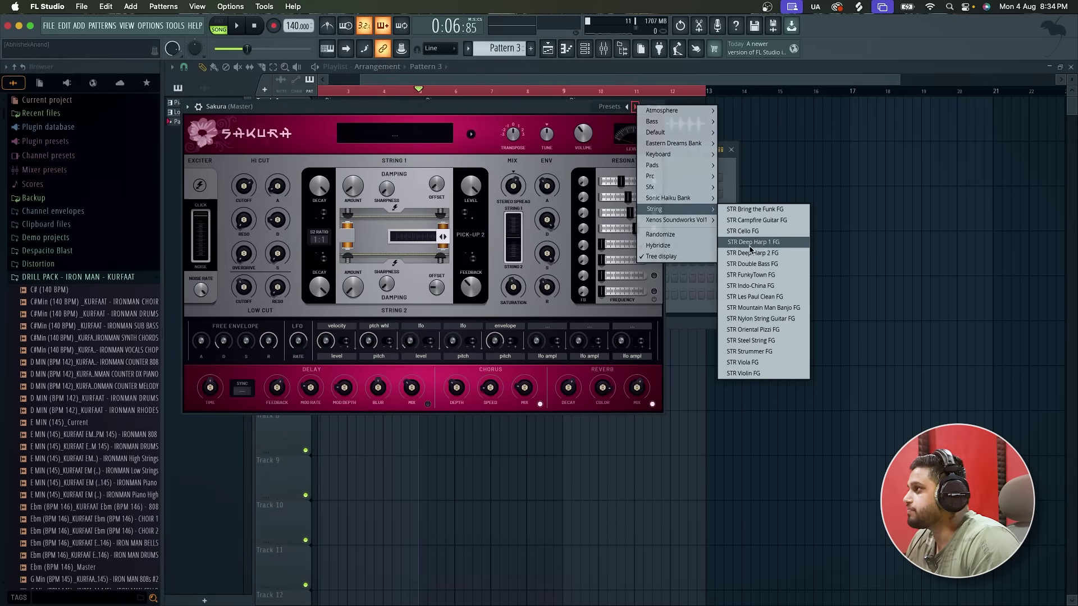
mouse_move(673, 133)
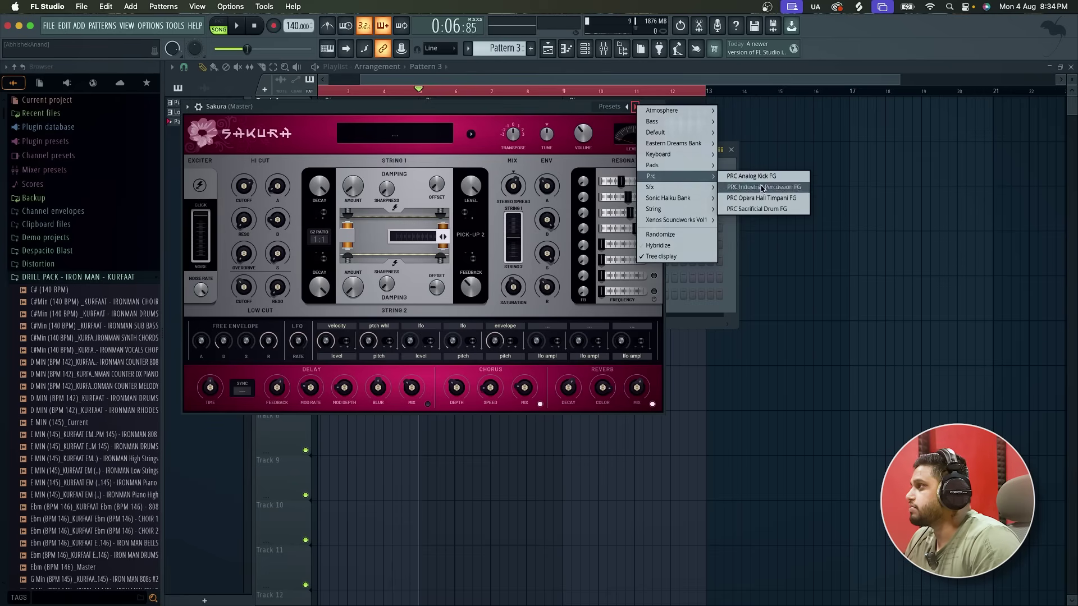
click(762, 188)
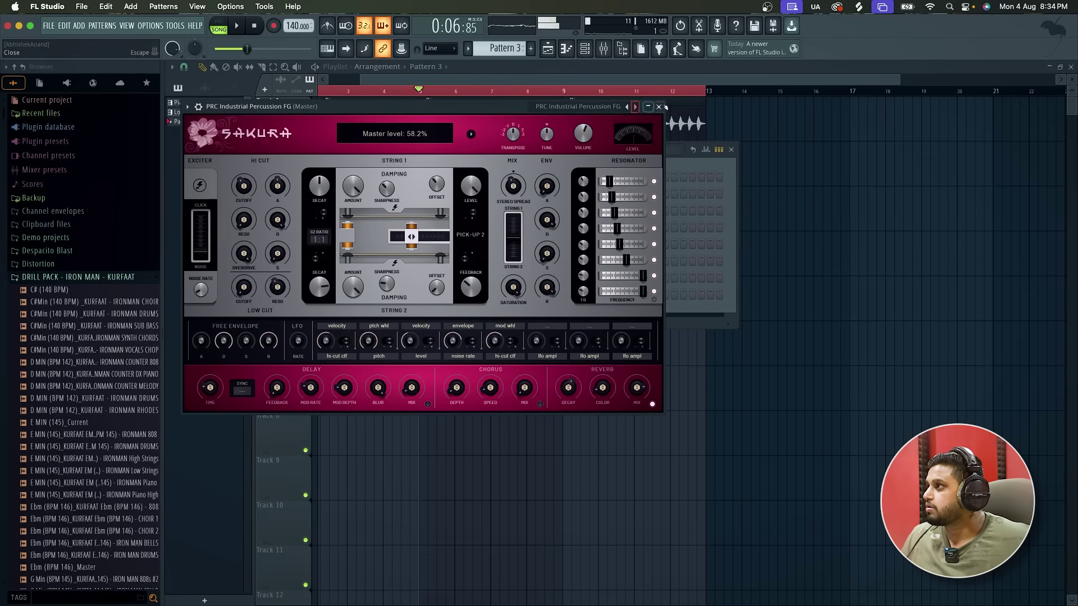
Audition the neighbouring Sakura presets, including PRC Opera Hall Timpani FG, SFX Ice Cube the Great FG and PRC Sacrificial Drum FG
click(634, 108)
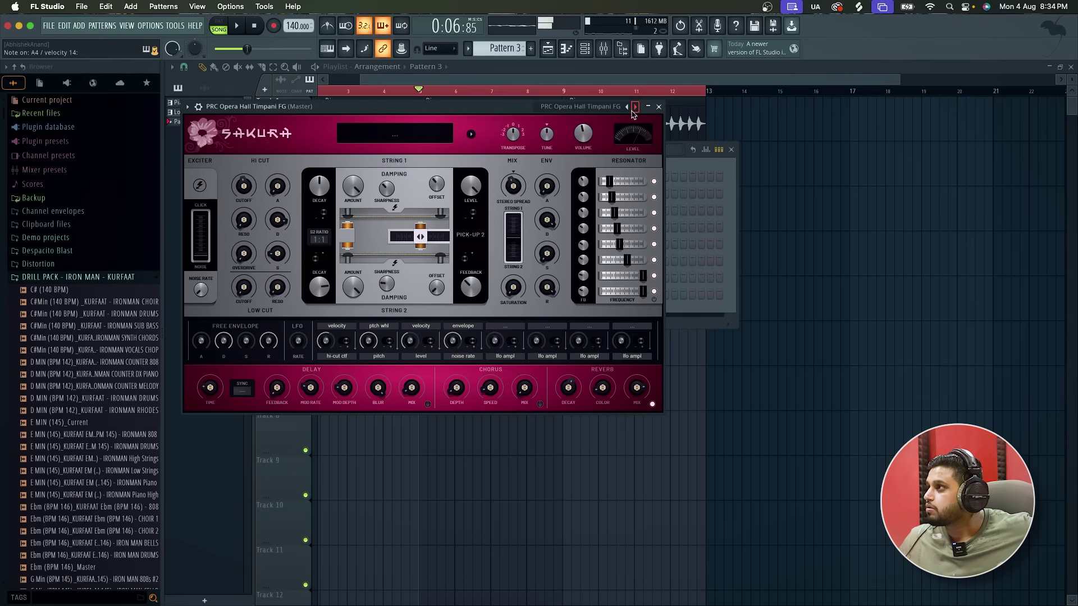
click(634, 107)
click(635, 108)
right_click(634, 108)
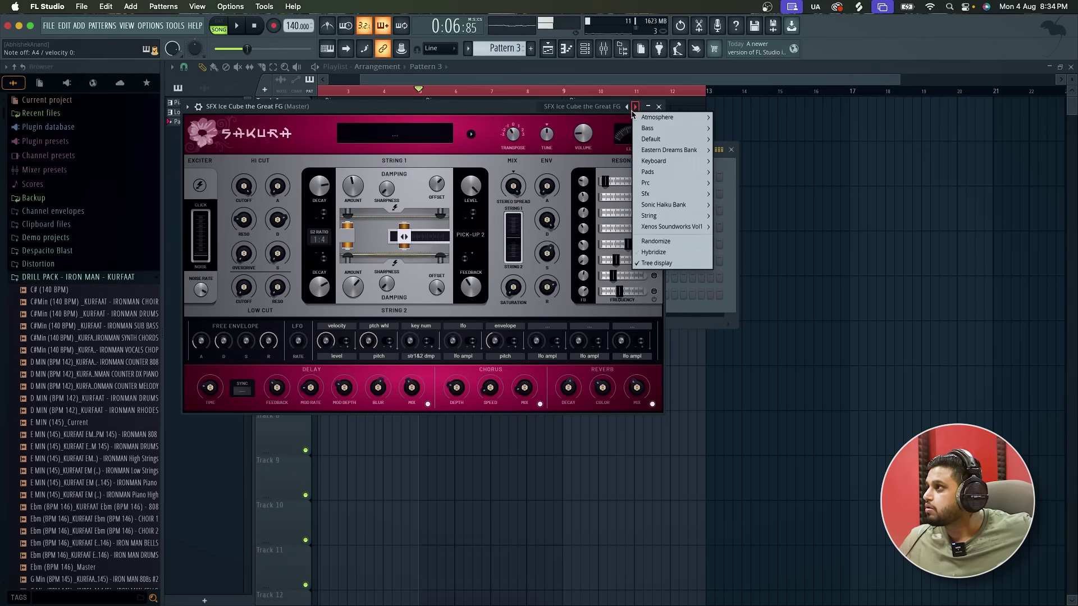
click(627, 107)
click(627, 107)
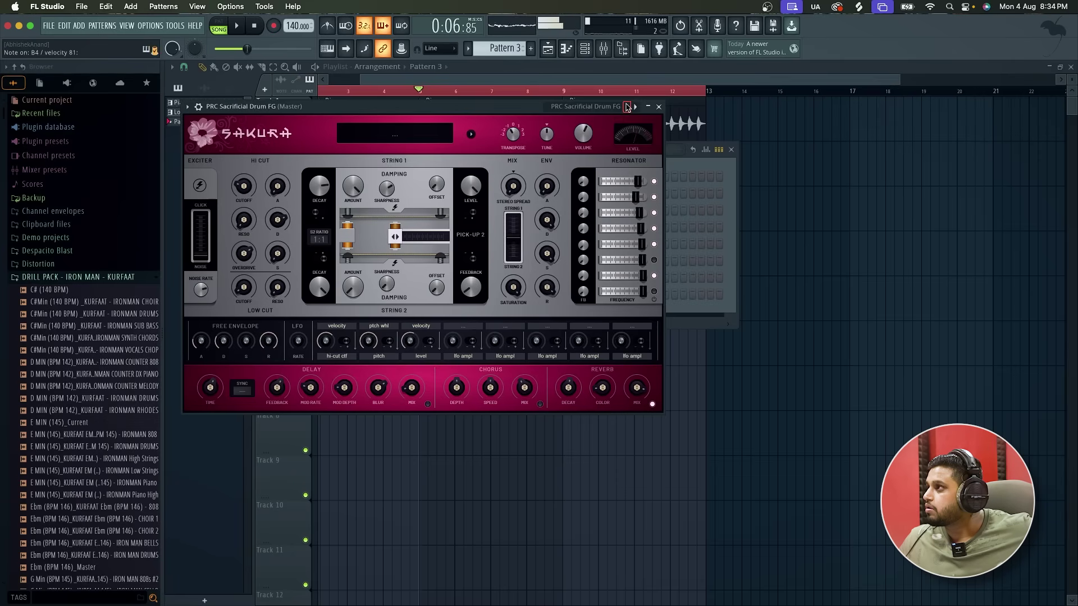
Step through Sakura's SFX presets, settle on BL Ambient Flute, and close the plugin and the Channel rack
click(636, 107)
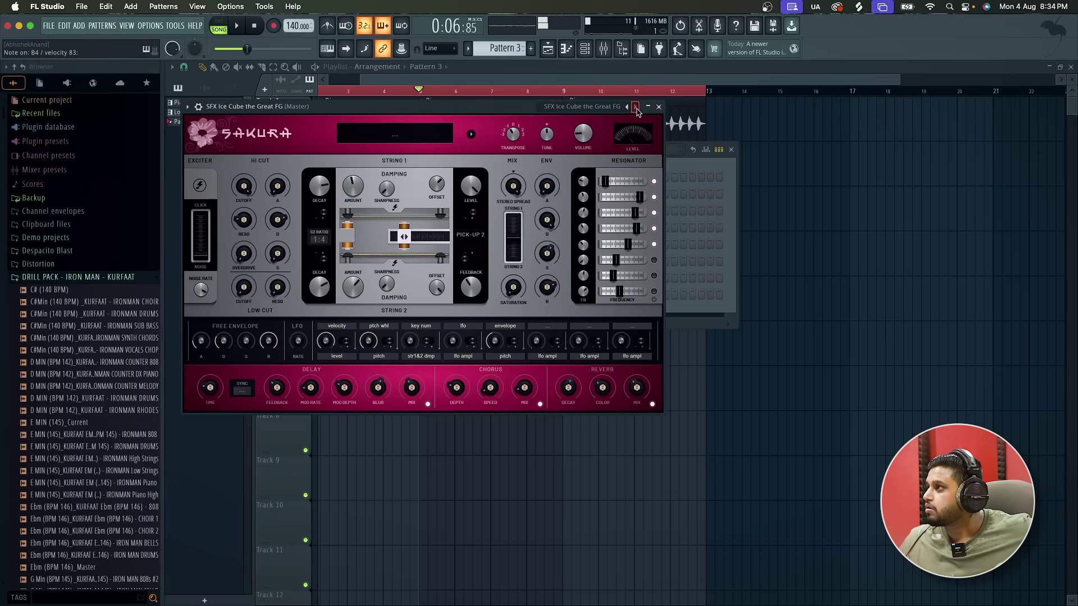
click(636, 107)
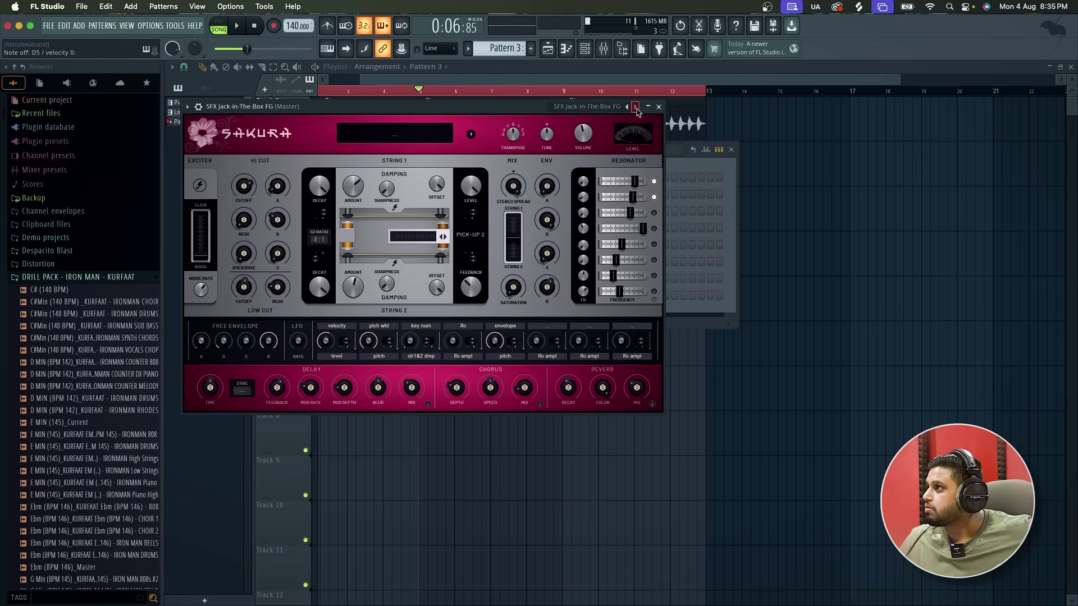
click(635, 107)
click(635, 107)
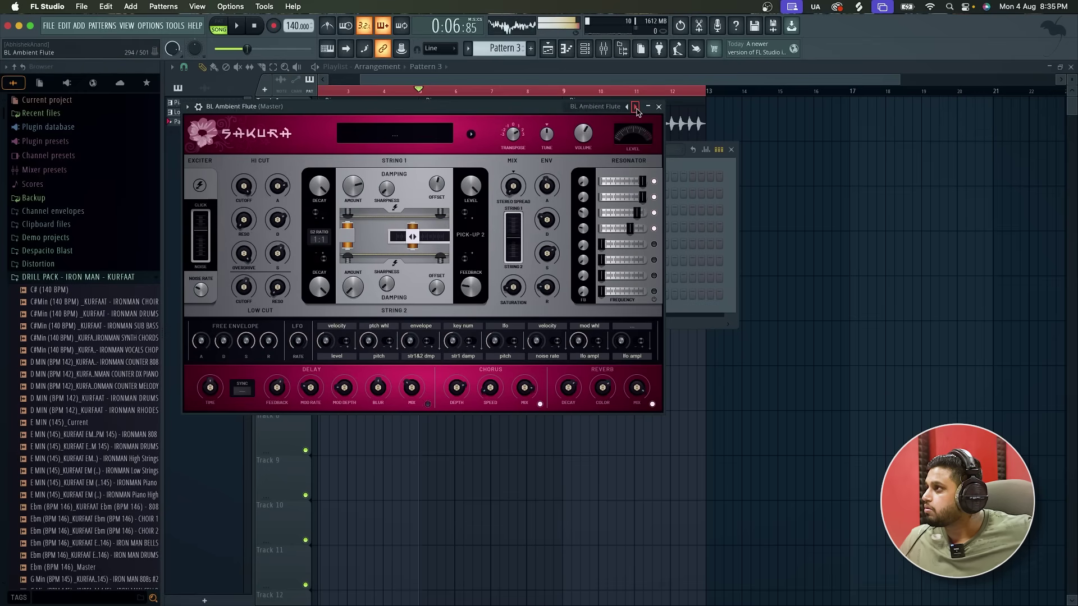
click(625, 107)
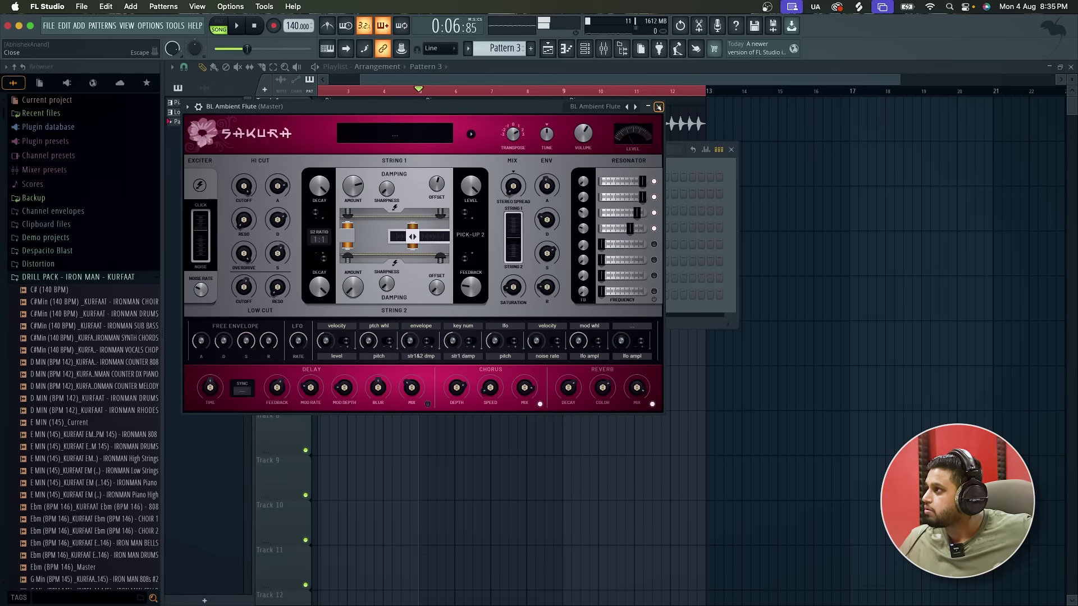
click(658, 107)
click(730, 149)
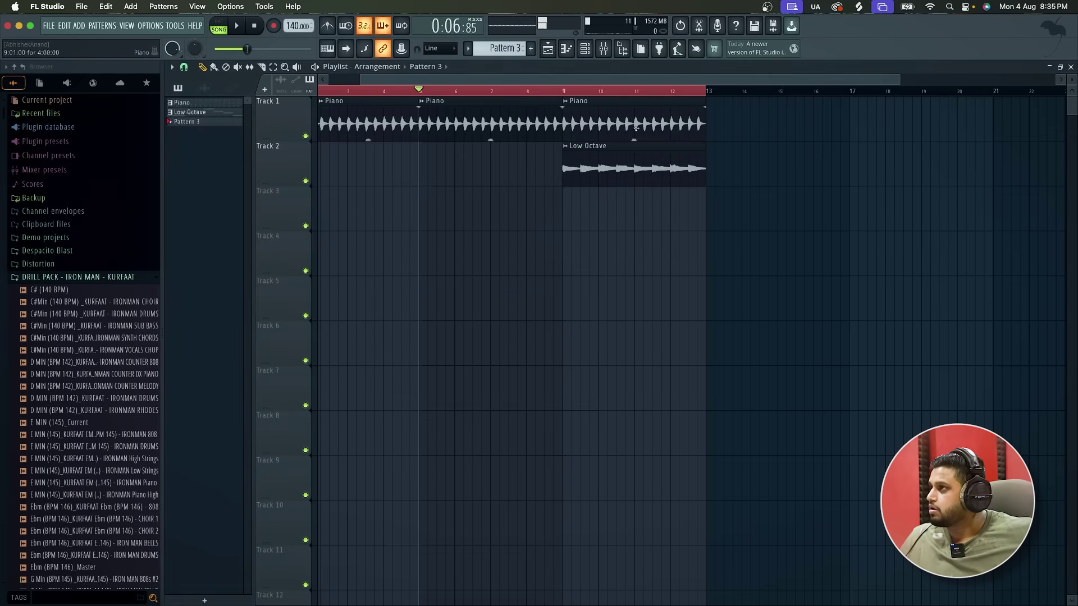
Play the arrangement while trying out flute notes over it, and return the playback position to bar 5
scroll(543, 193, down, 3)
key(space)
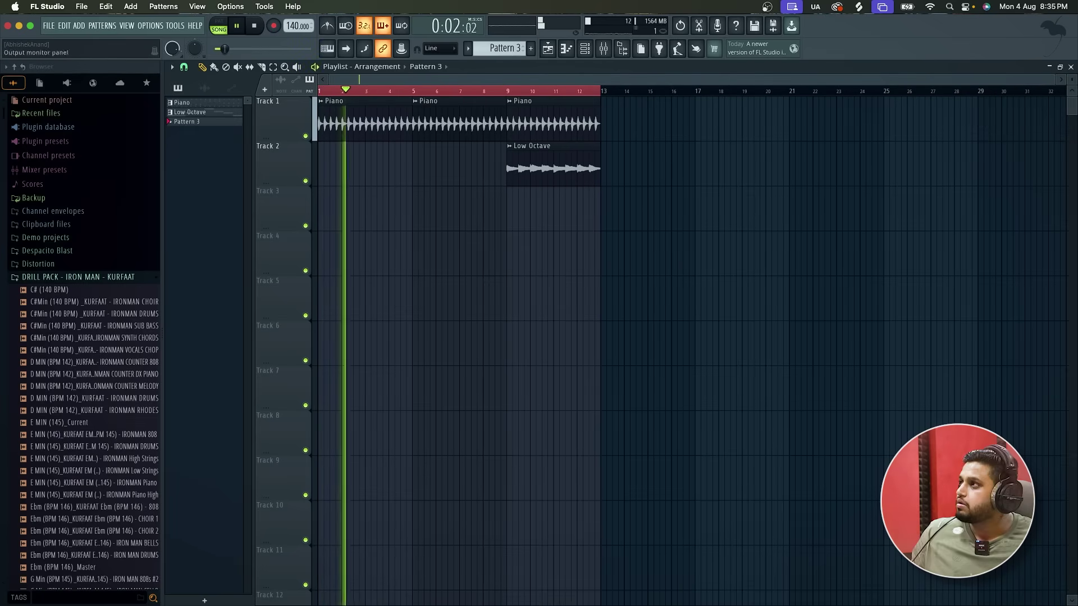
key(F6)
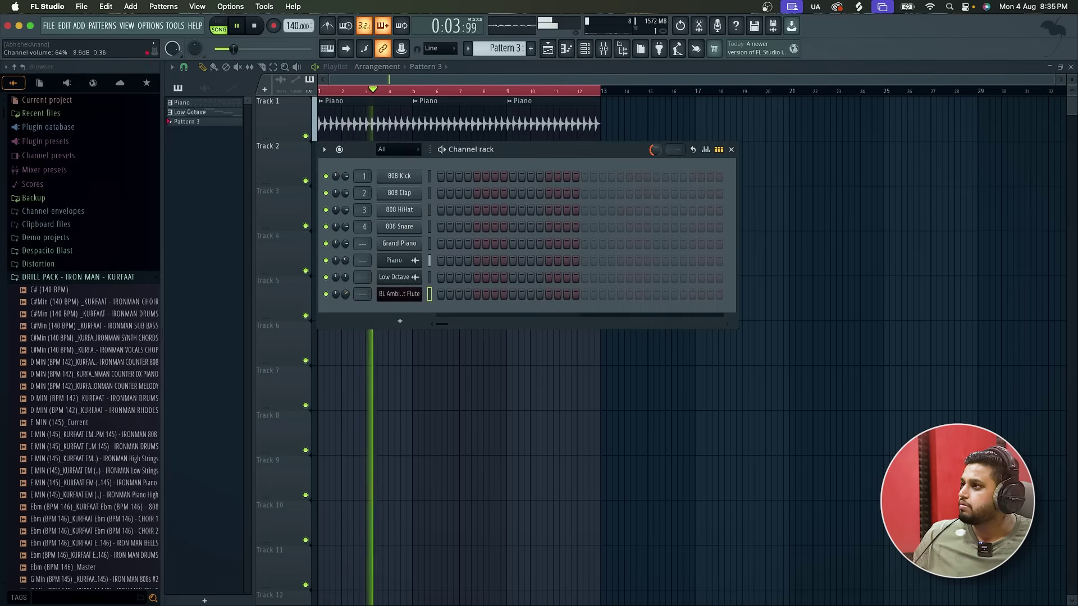
key(F6)
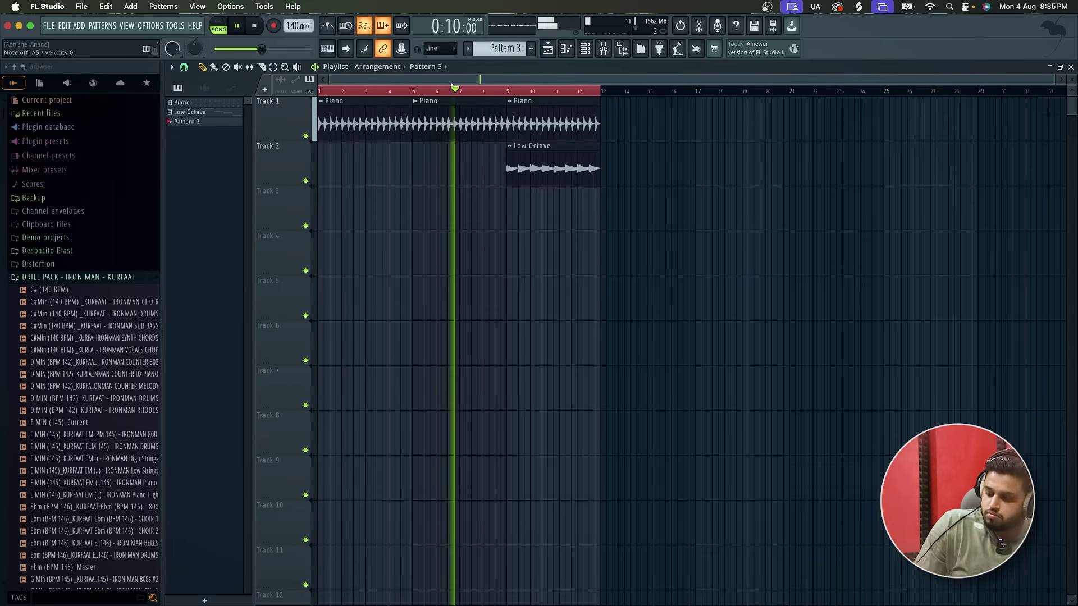
key(space)
key(space)
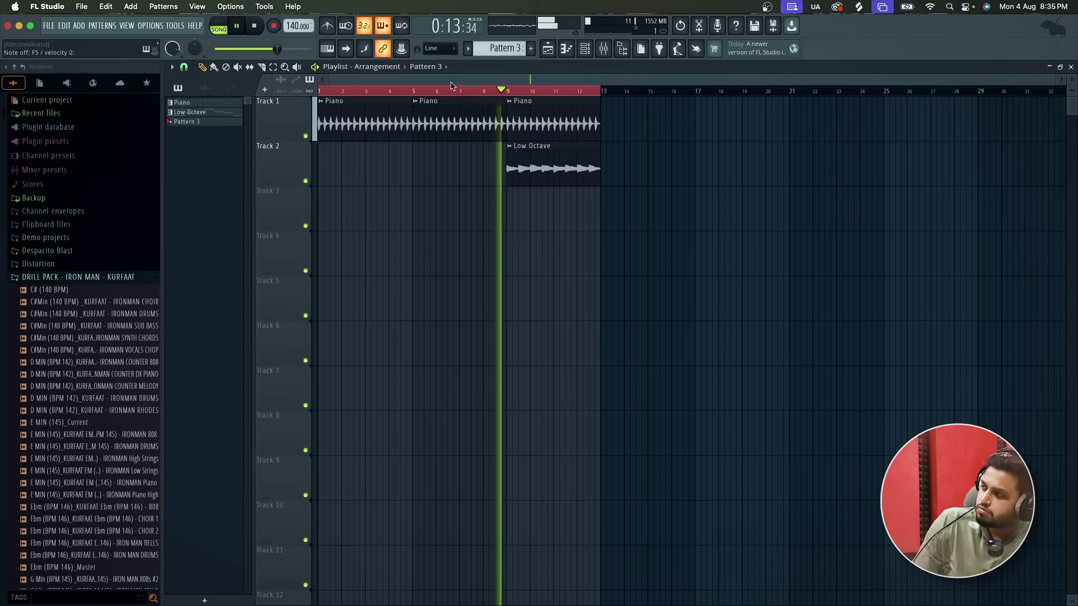
key(space)
click(413, 91)
Reopen the Sakura channel from the Channel rack and load the BS Acoustic Acid preset from the Sonic Haiku Bank
click(585, 49)
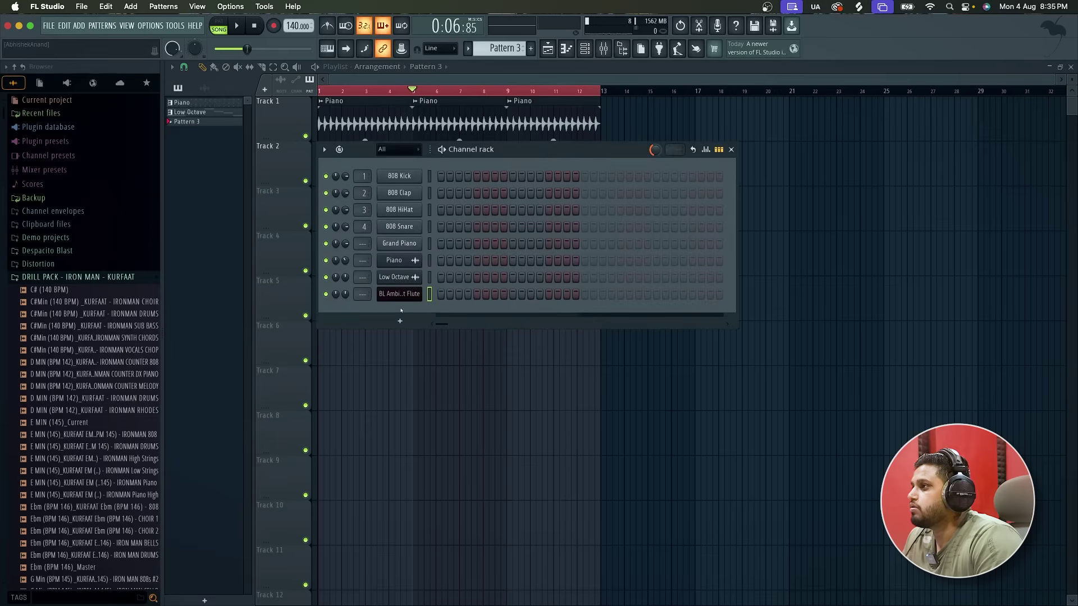
click(402, 296)
click(636, 111)
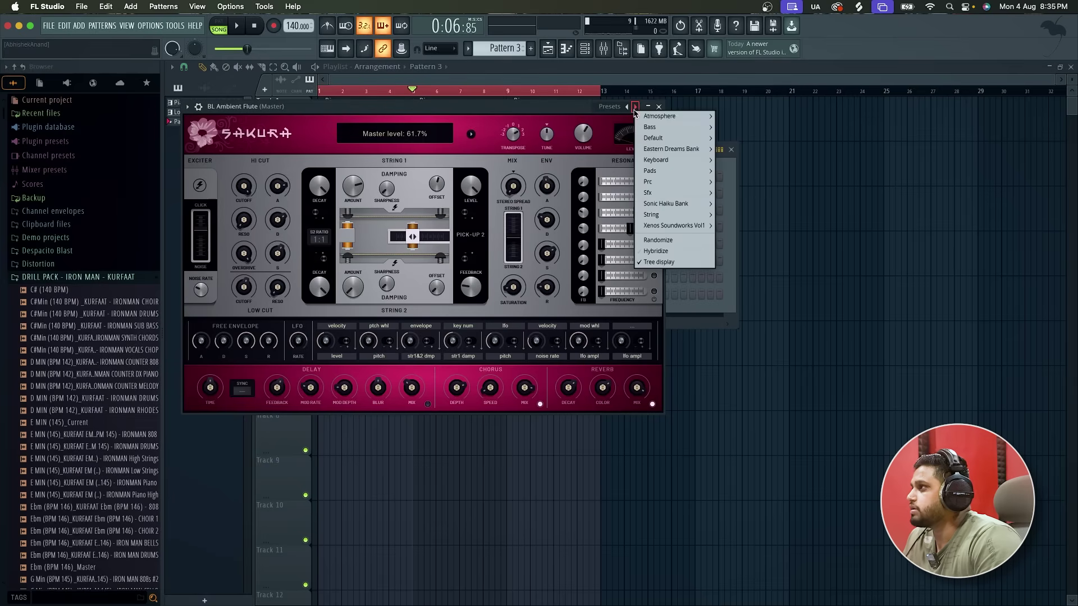
mouse_move(660, 161)
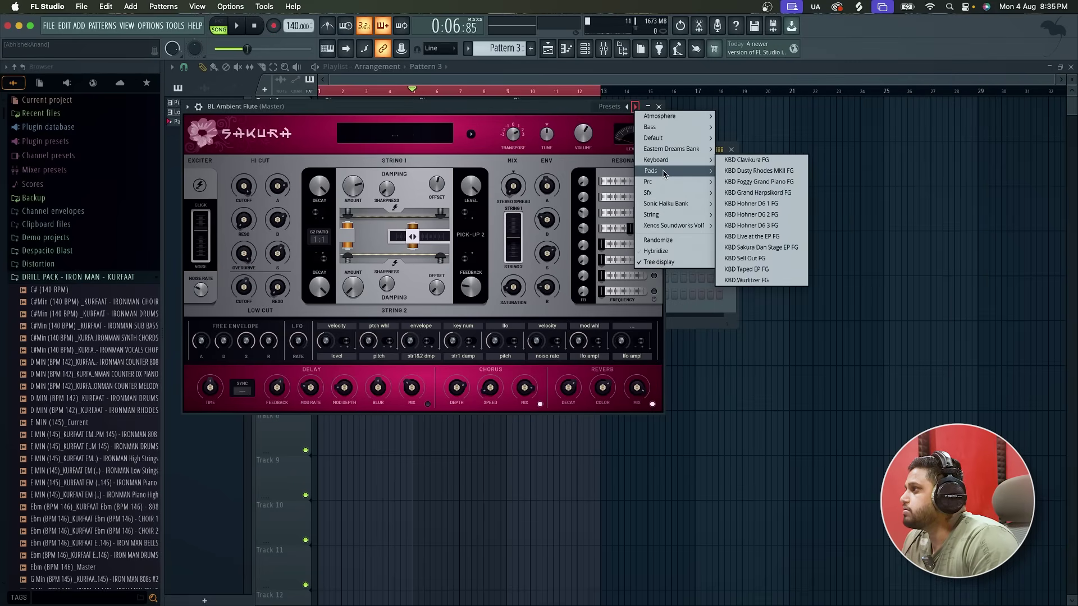
mouse_move(661, 203)
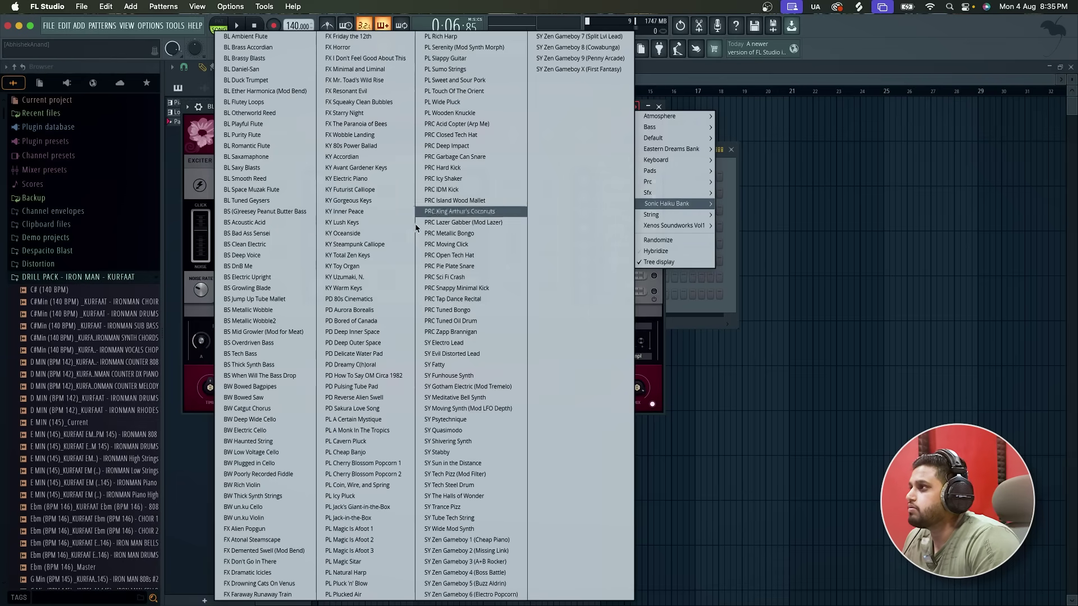
click(286, 223)
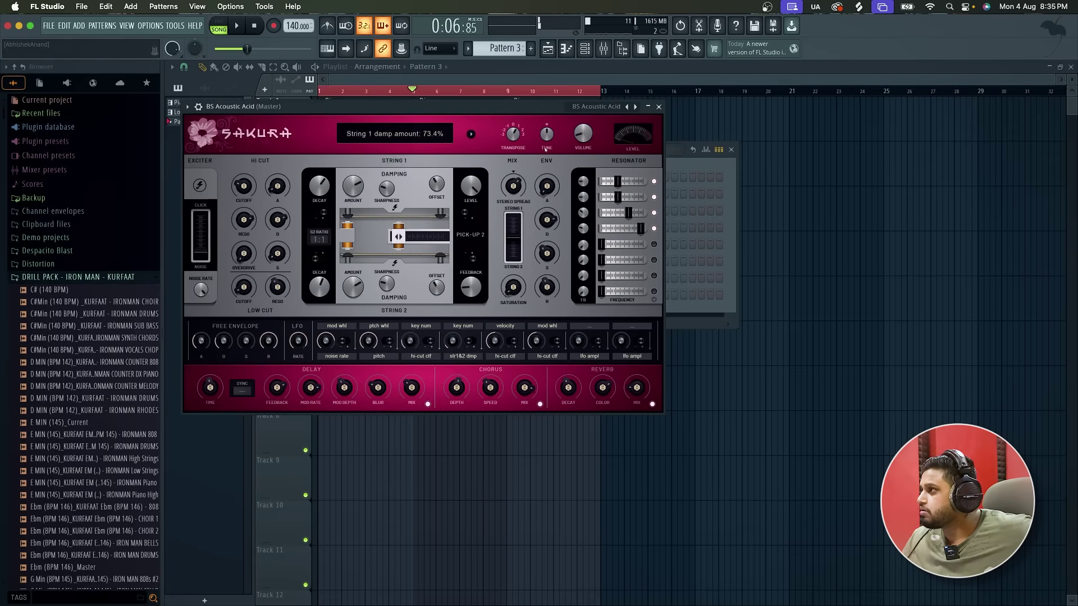
Audition the Sakura bass presets following BS Acoustic Acid, from BS Bad Ass Sensei through BS Deep Voice to BS DnB Me
click(636, 107)
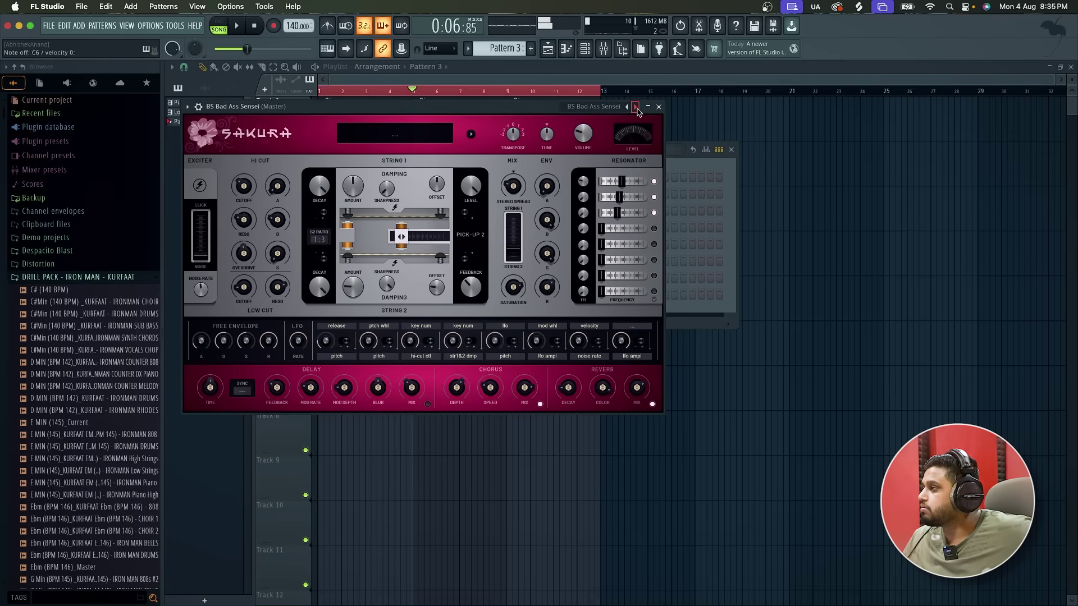
click(636, 107)
click(636, 107)
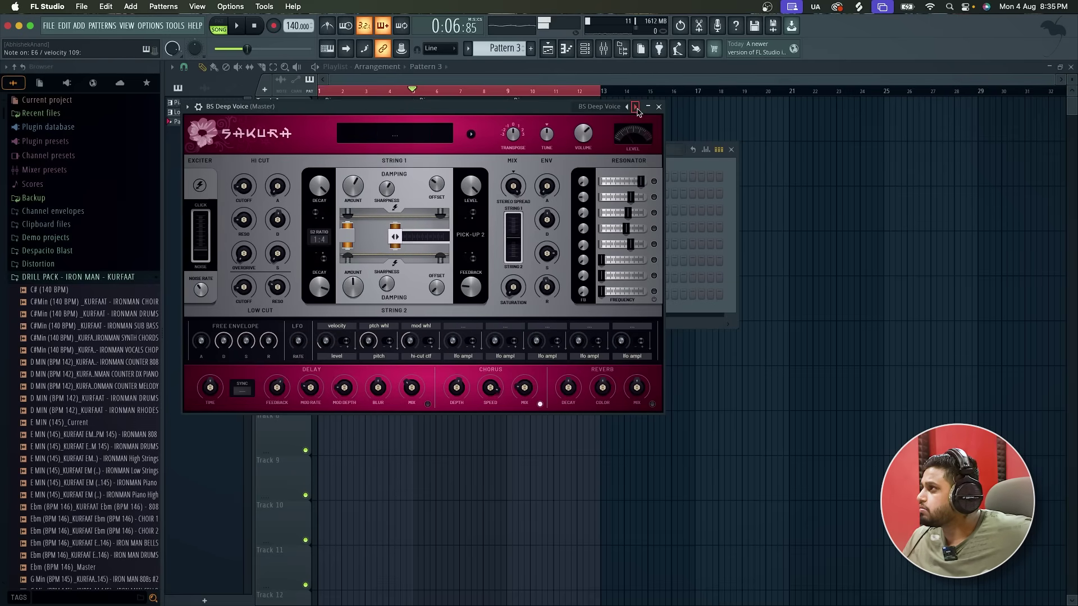
click(636, 107)
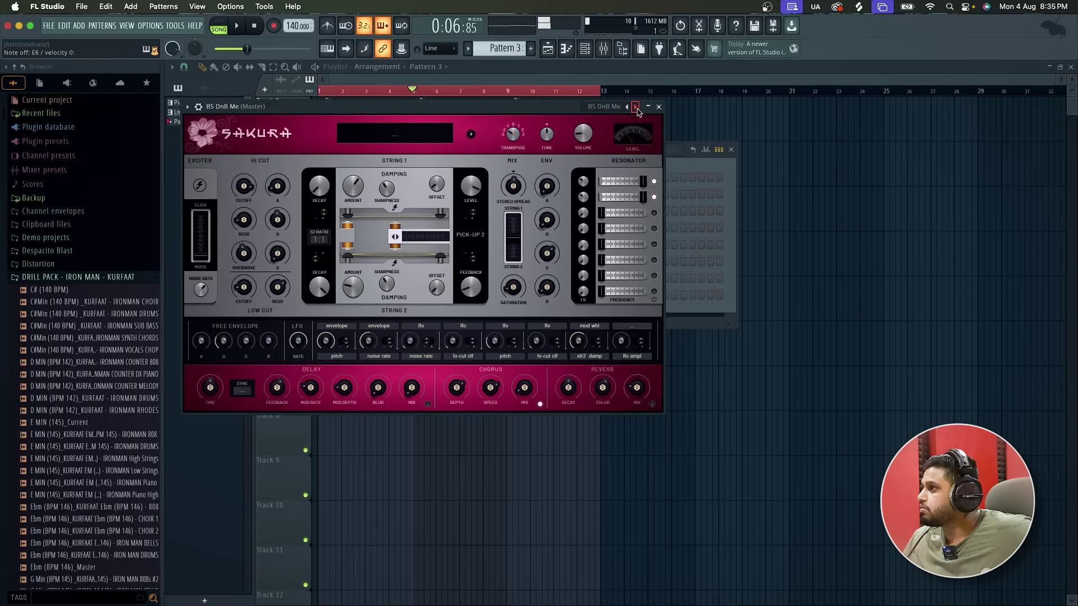
Browse Sakura's preset banks, load Flute-d from the Default bank, and close the plugin
right_click(636, 109)
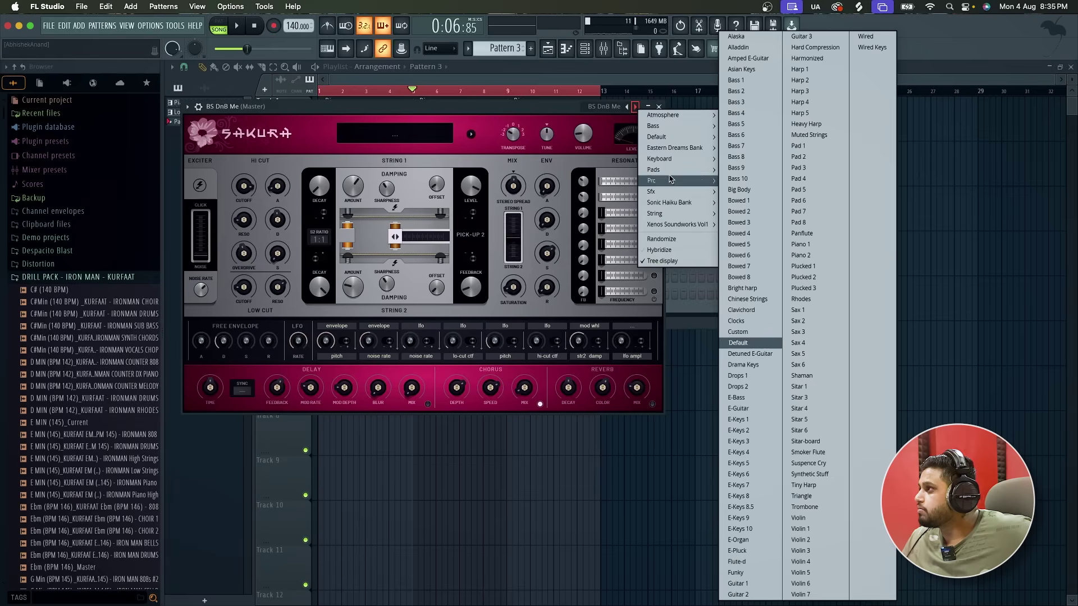
mouse_move(686, 207)
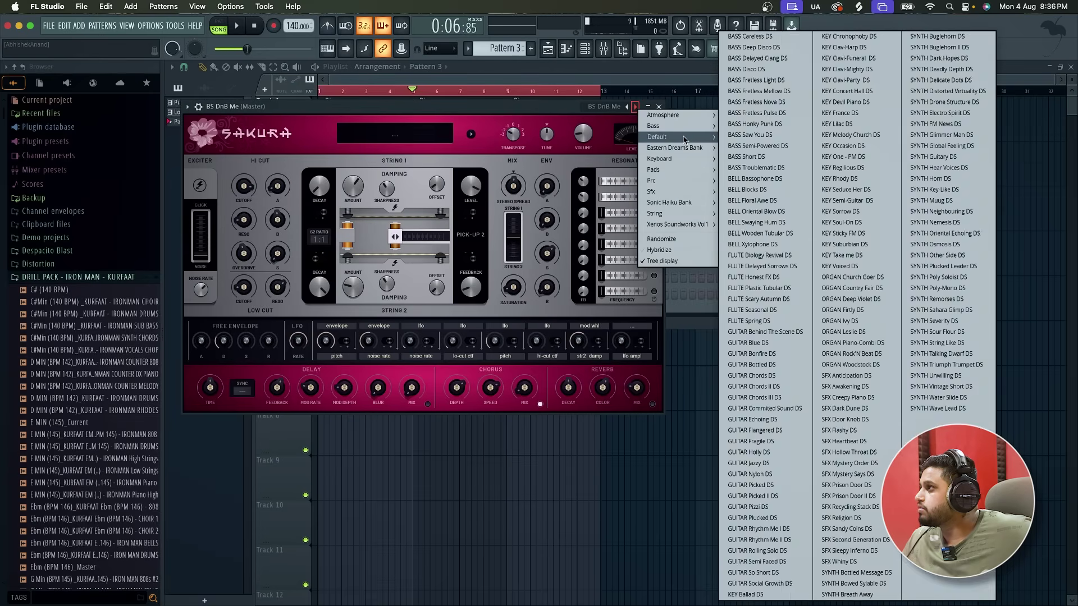
mouse_move(684, 140)
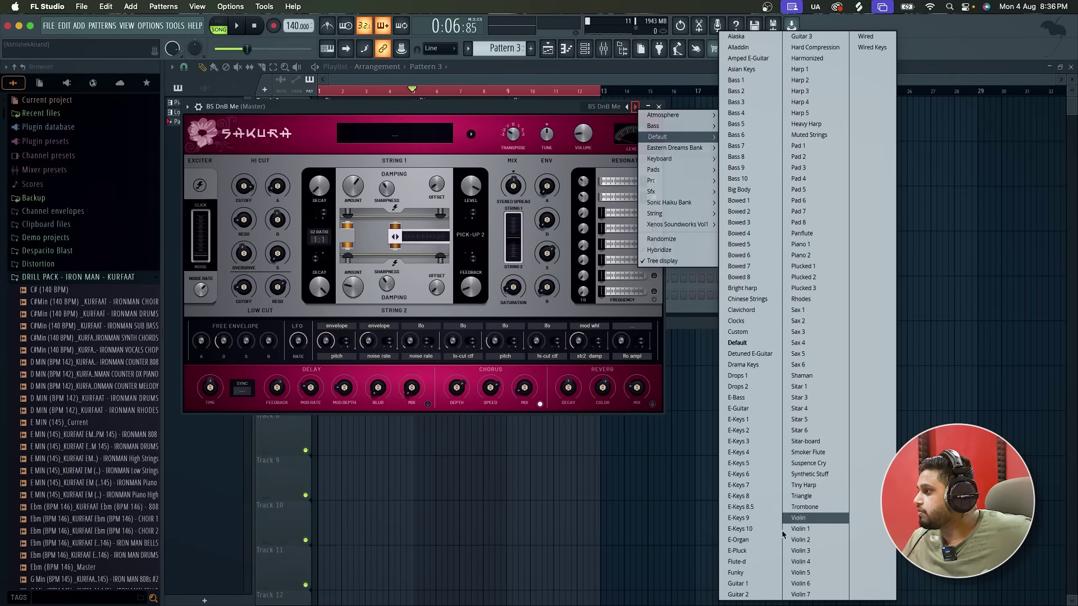
click(754, 562)
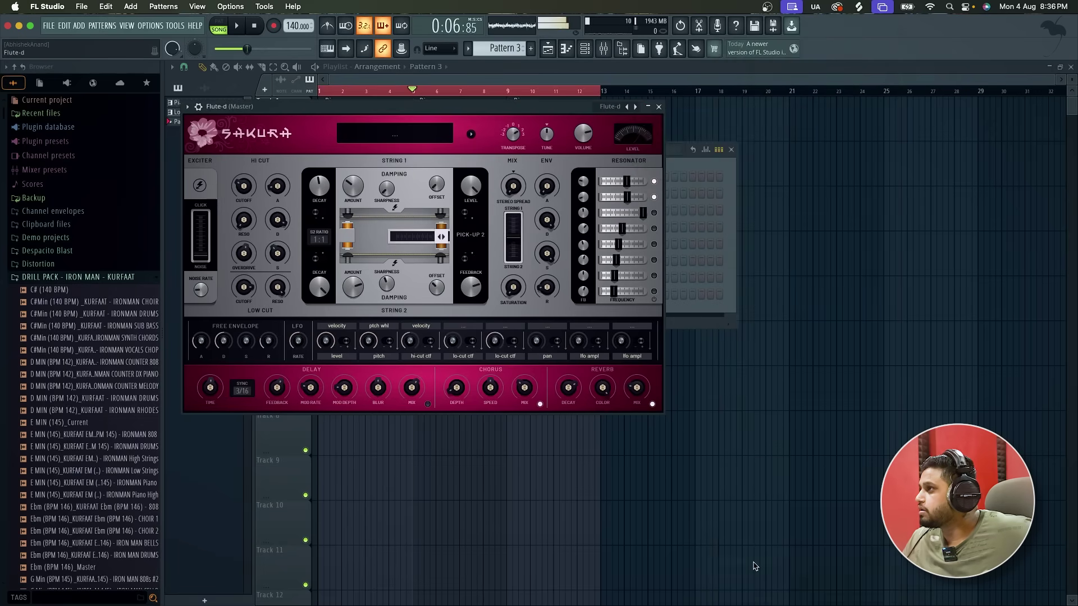
click(658, 107)
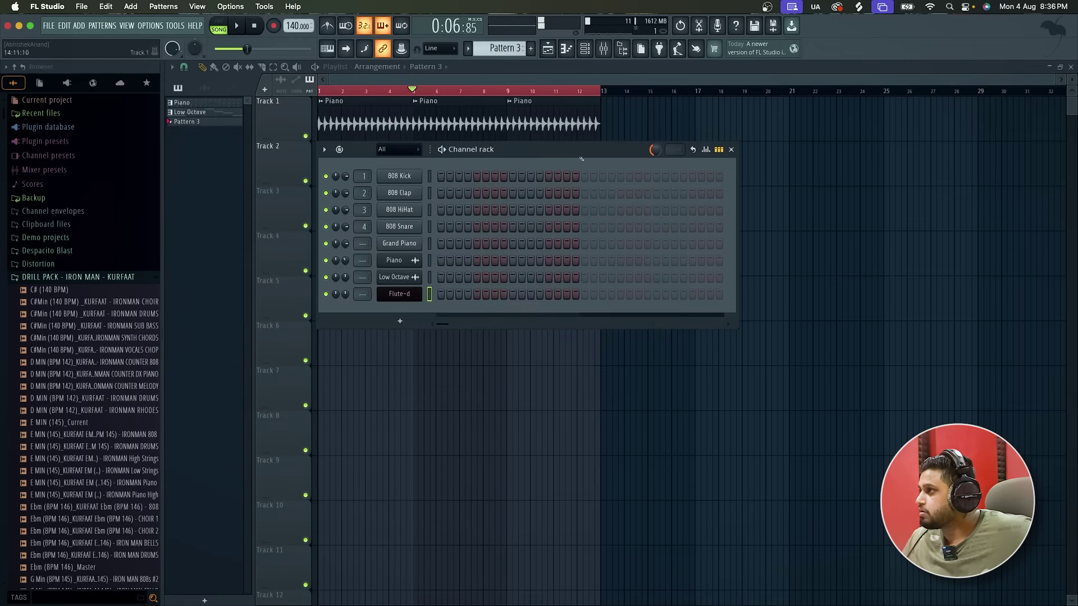
Replace the Flute-d channel's instrument with Patcher, found by searching the generator plugins for "pat"
right_click(410, 302)
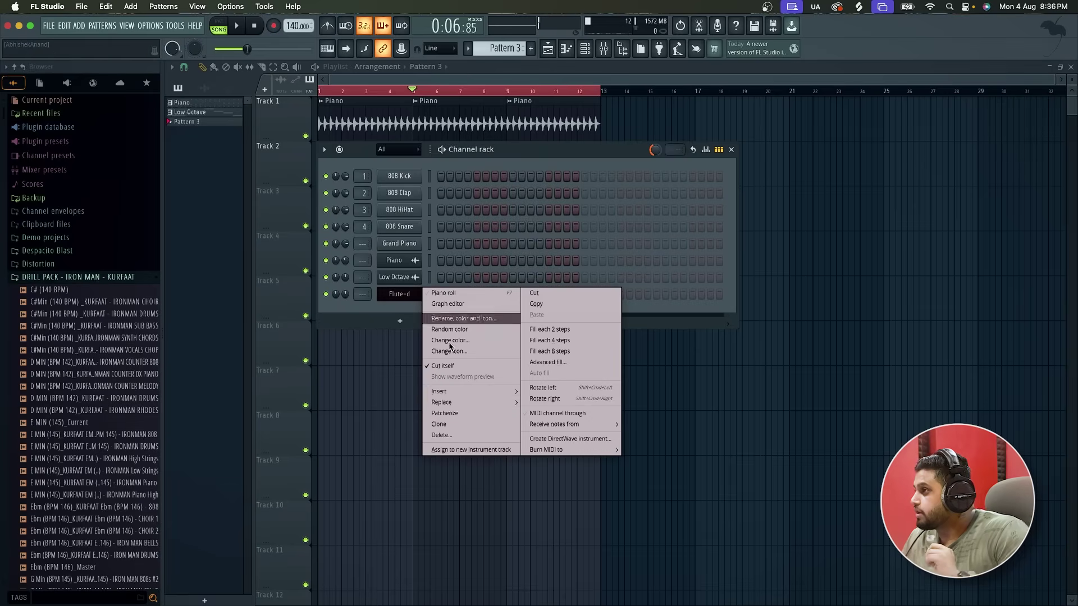
mouse_move(450, 402)
click(569, 41)
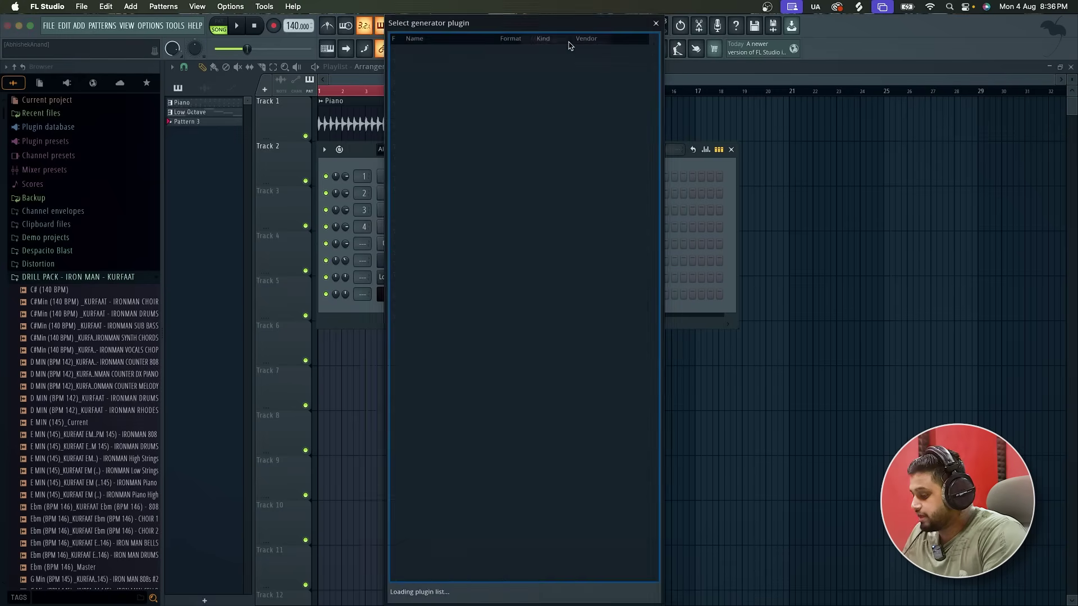
text(pat)
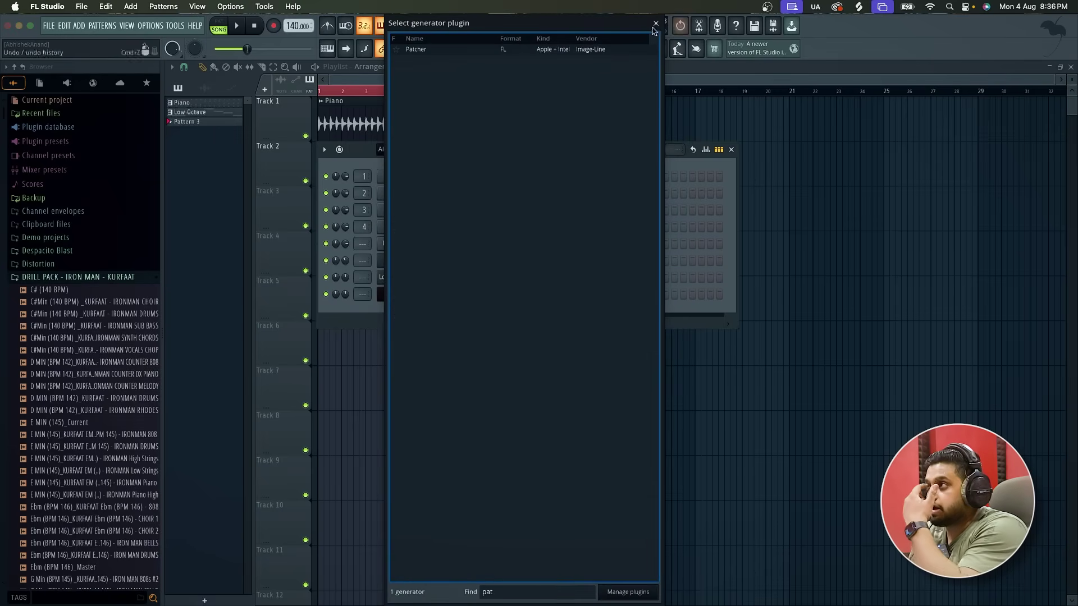
double_click(578, 50)
Try Patcher's Flute slow attack preset, settle on Flute fast vibrato instead, and close the plugin
click(482, 107)
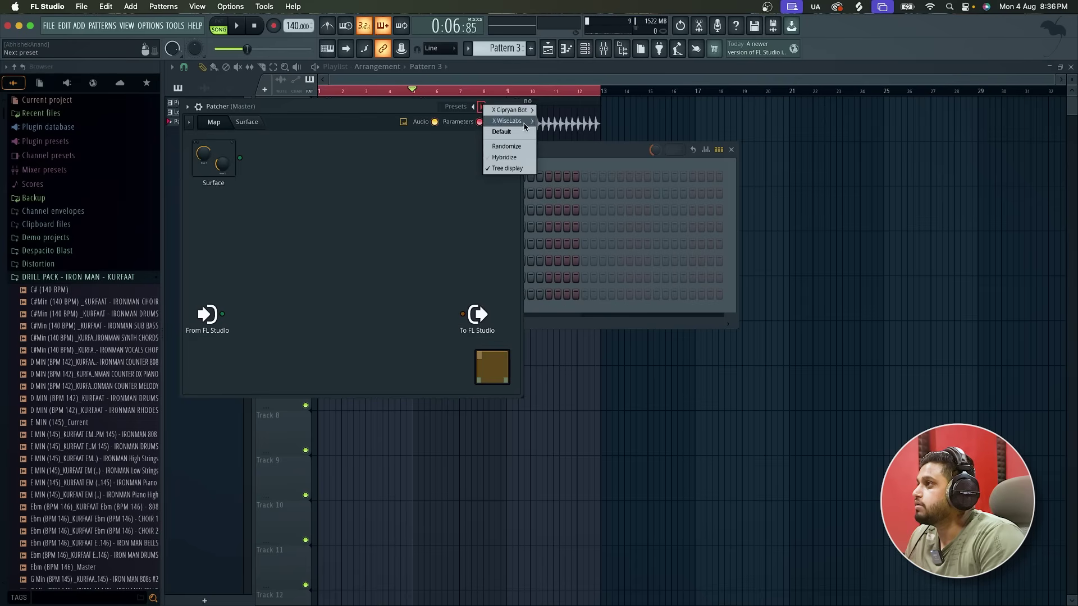
mouse_move(514, 110)
mouse_move(554, 200)
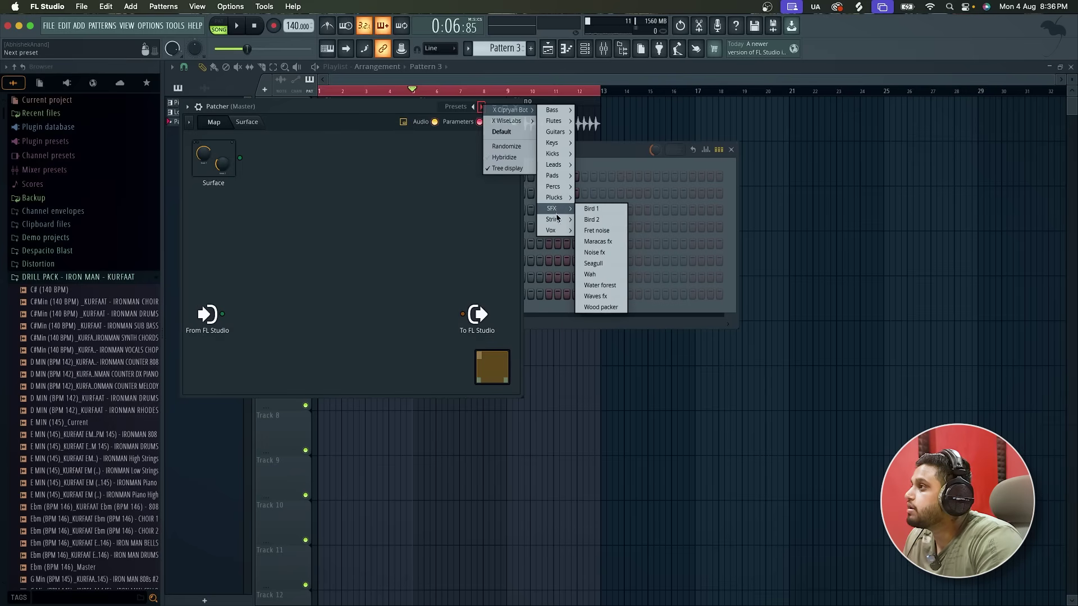
mouse_move(557, 162)
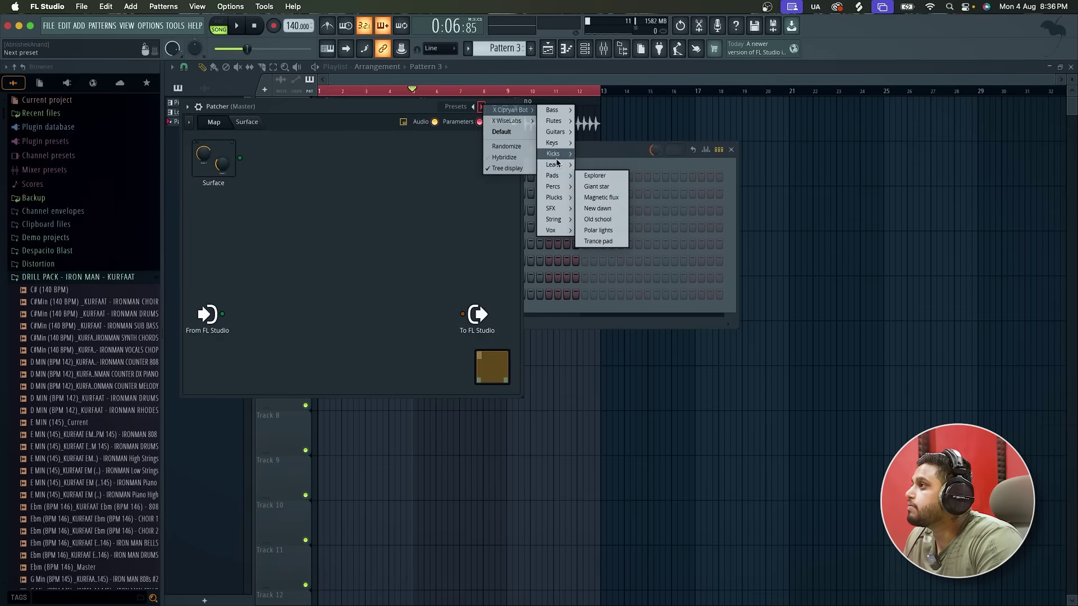
mouse_move(557, 121)
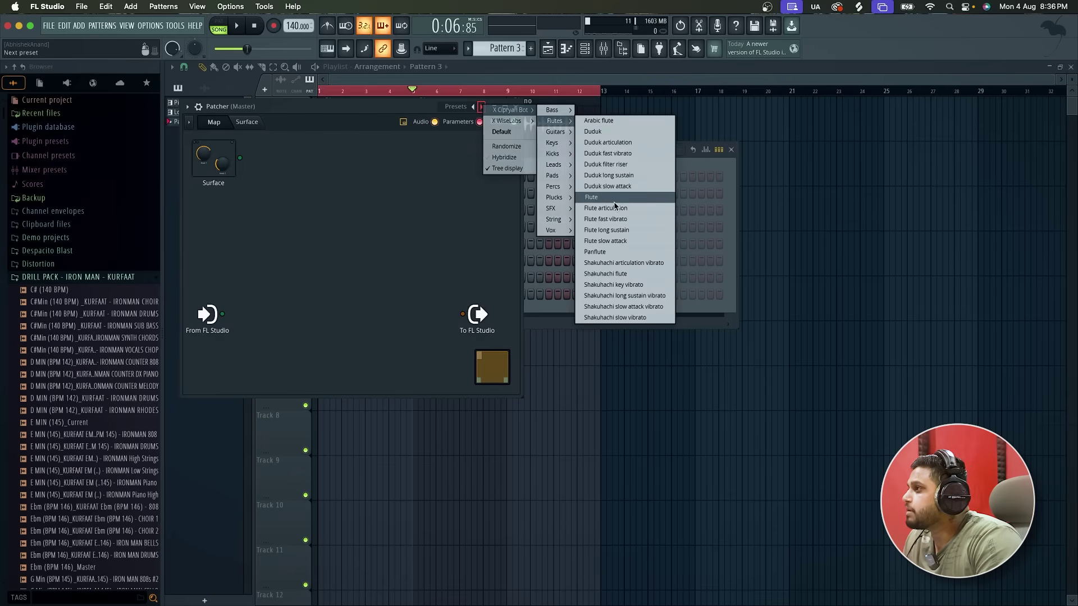
click(612, 241)
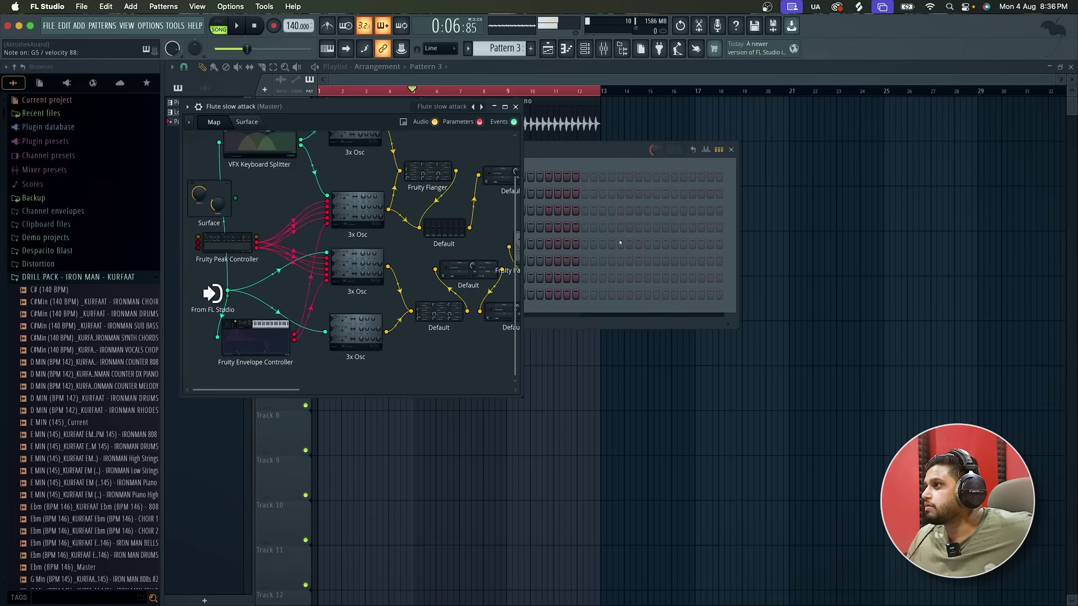
click(473, 108)
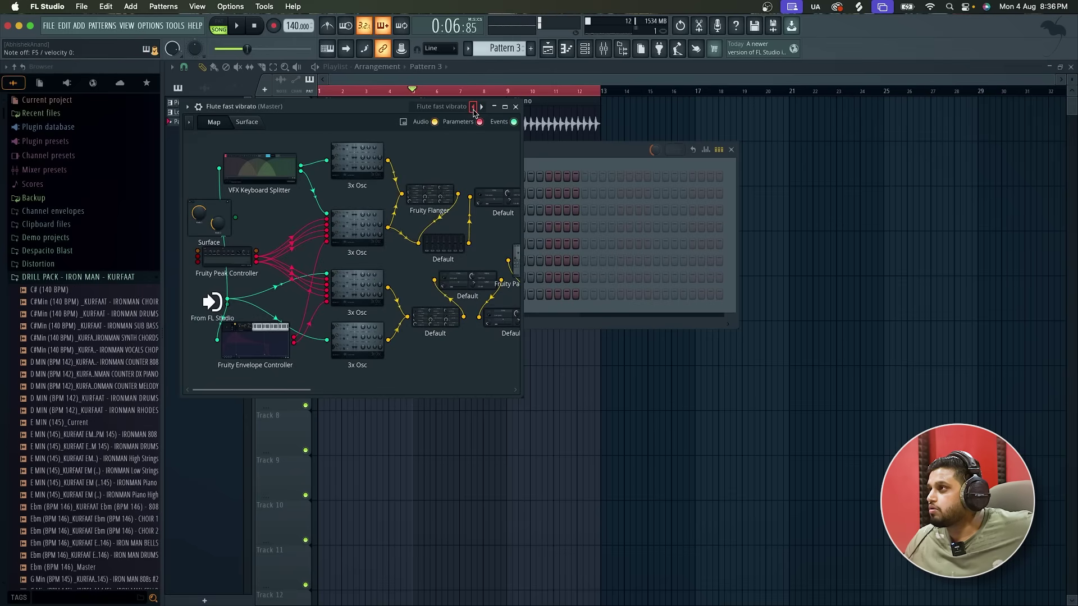
click(516, 107)
Close the Channel rack, place a Pattern 3 clip on Track 4 at bar 5, and extend it to bar 9
key(space)
key(l)
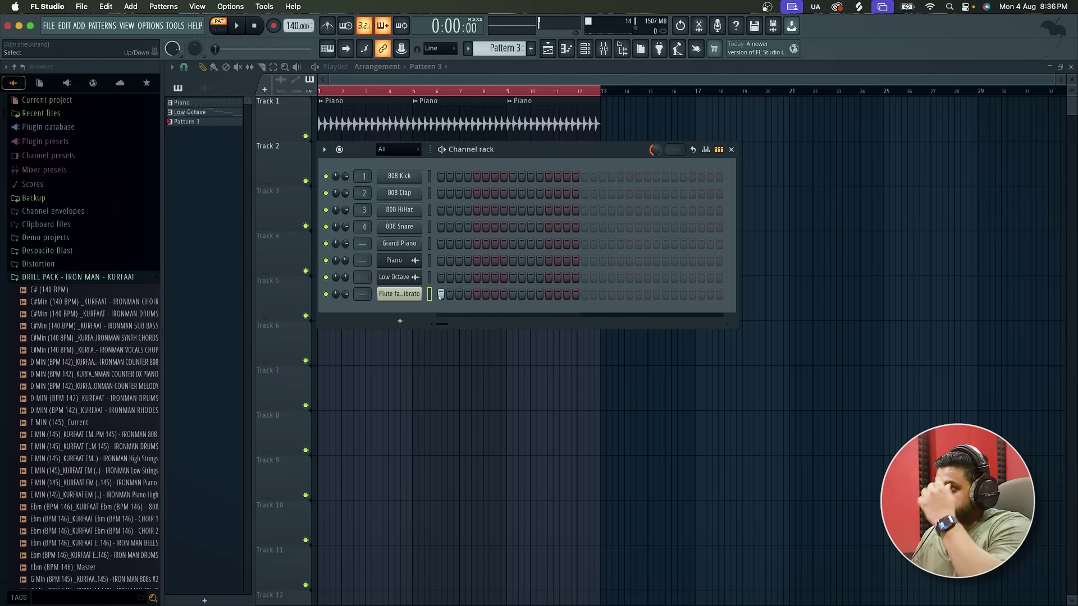
key(F6)
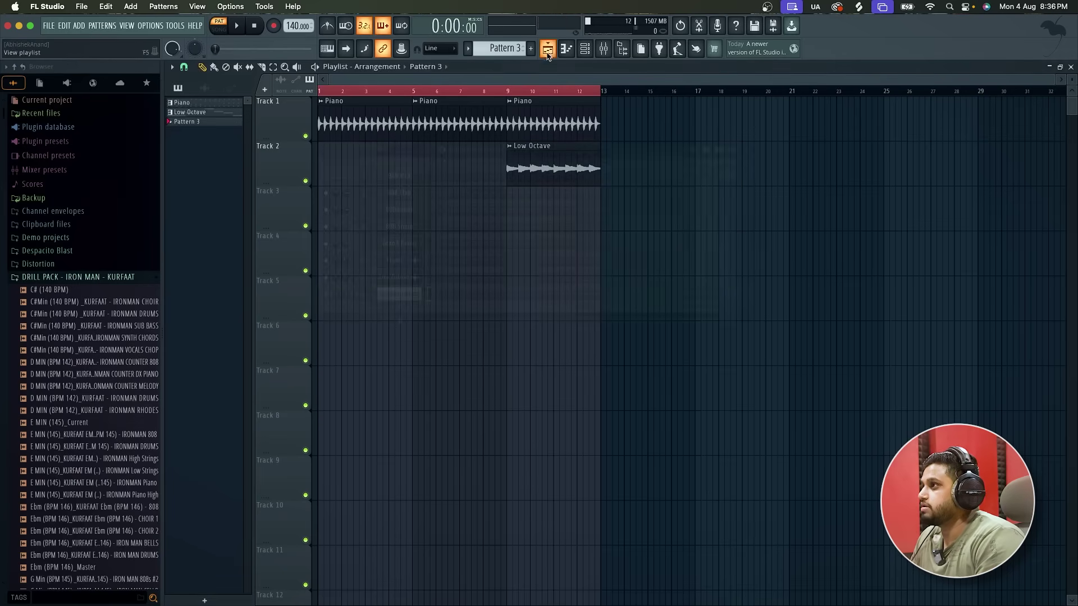
click(417, 255)
scroll(408, 259, up, 2)
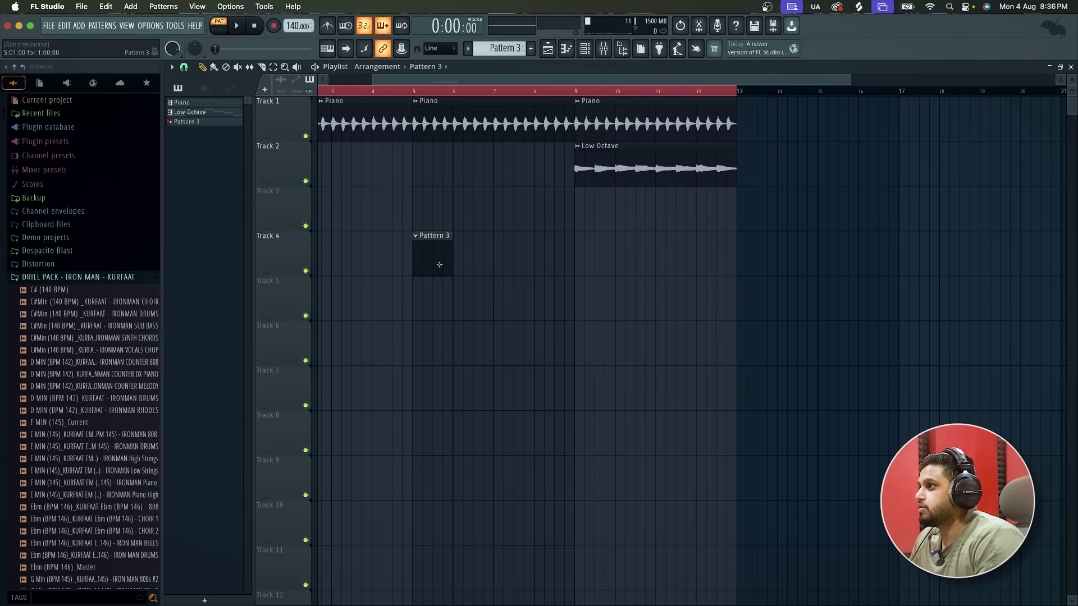
drag(450, 263, 577, 243)
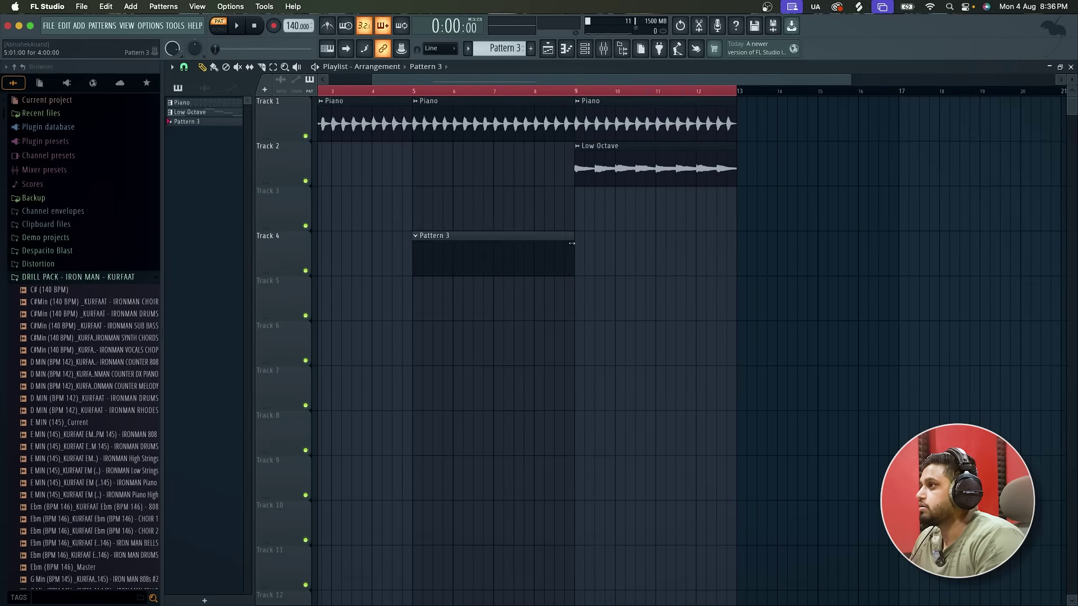
scroll(567, 241, down, 2)
Switch to song mode, start playback, and open the piano roll of the Flute fast vibrato channel
key(l)
key(space)
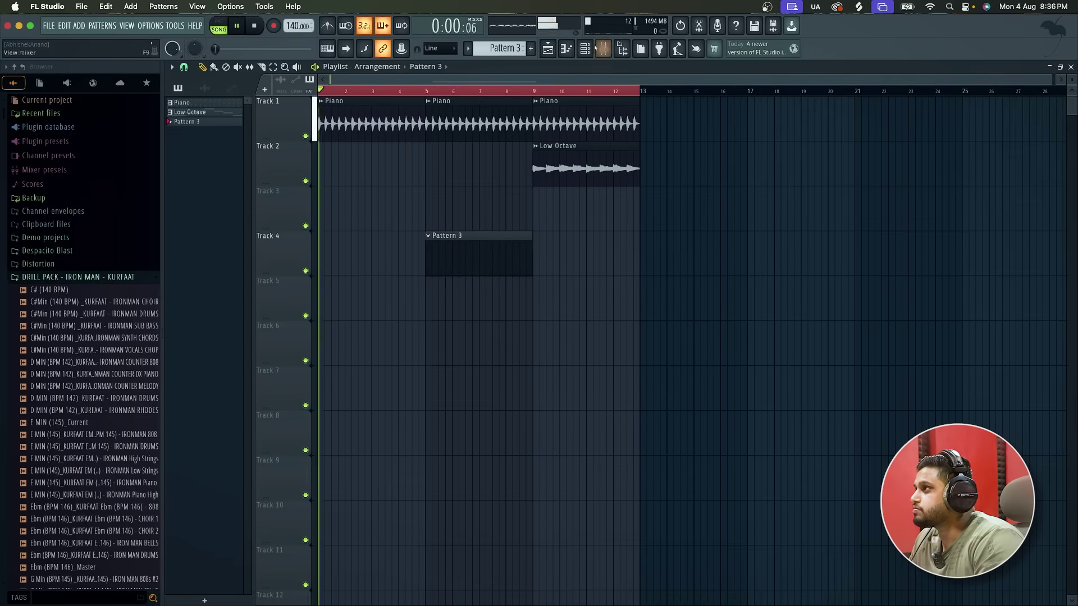
key(F6)
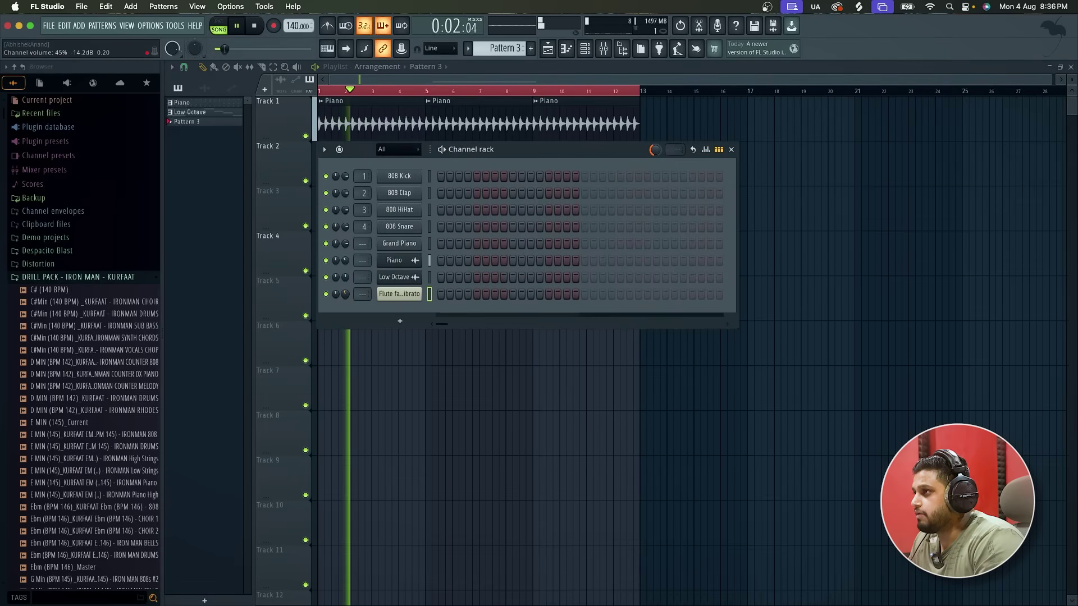
right_click(403, 293)
click(418, 295)
Draw a B4 note 1.25 bars long at bar 1 and an A4 note of the same length at bar 3
scroll(186, 335, up, 5)
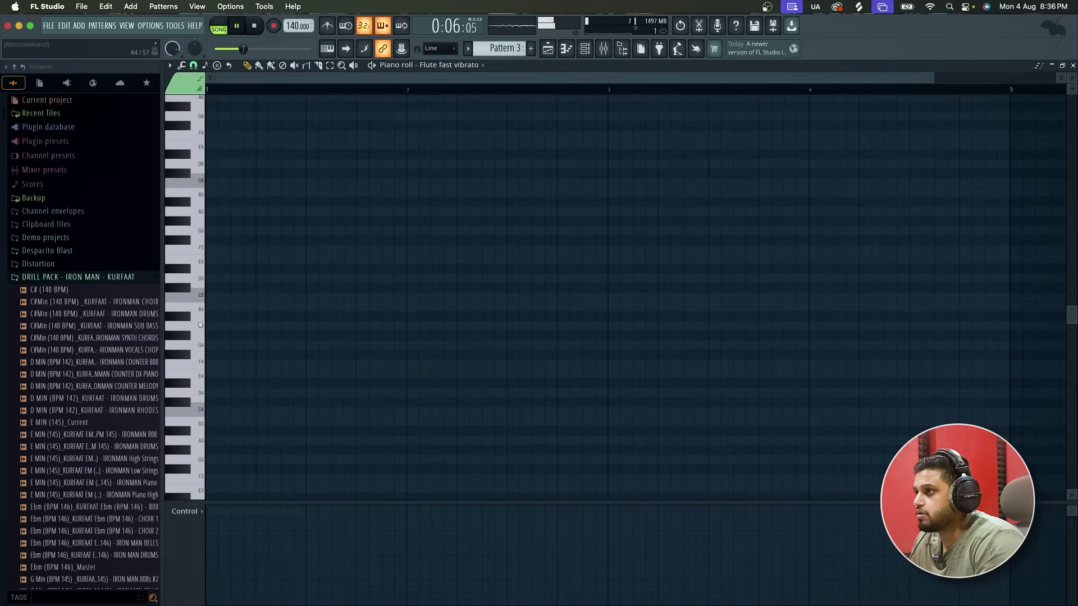
click(301, 307)
drag(301, 306, 454, 295)
scroll(457, 297, down, 2)
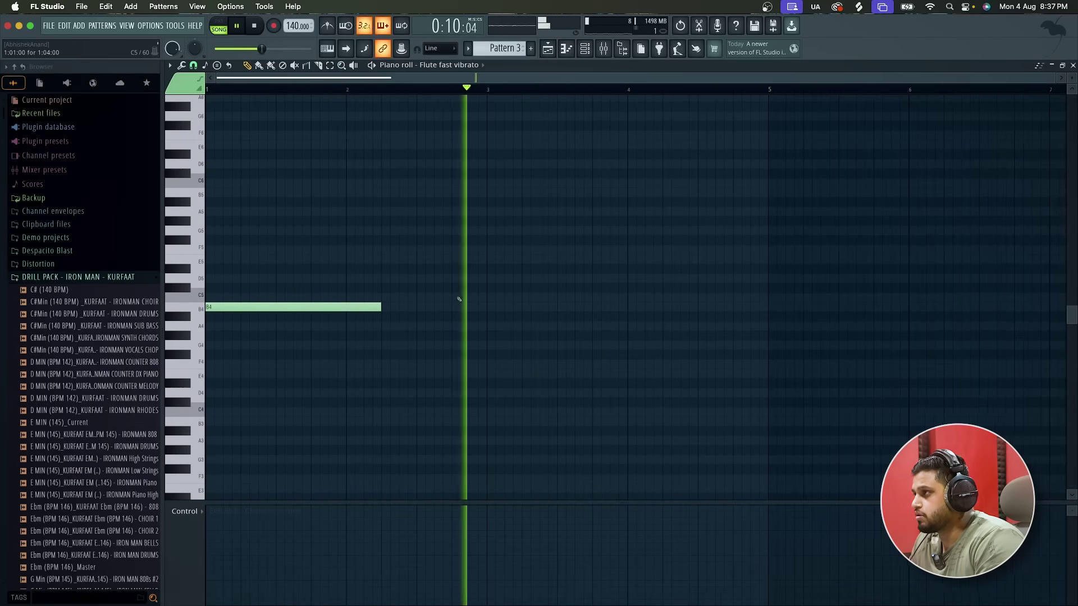
click(493, 326)
scroll(484, 326, down, 1)
scroll(485, 328, down, 2)
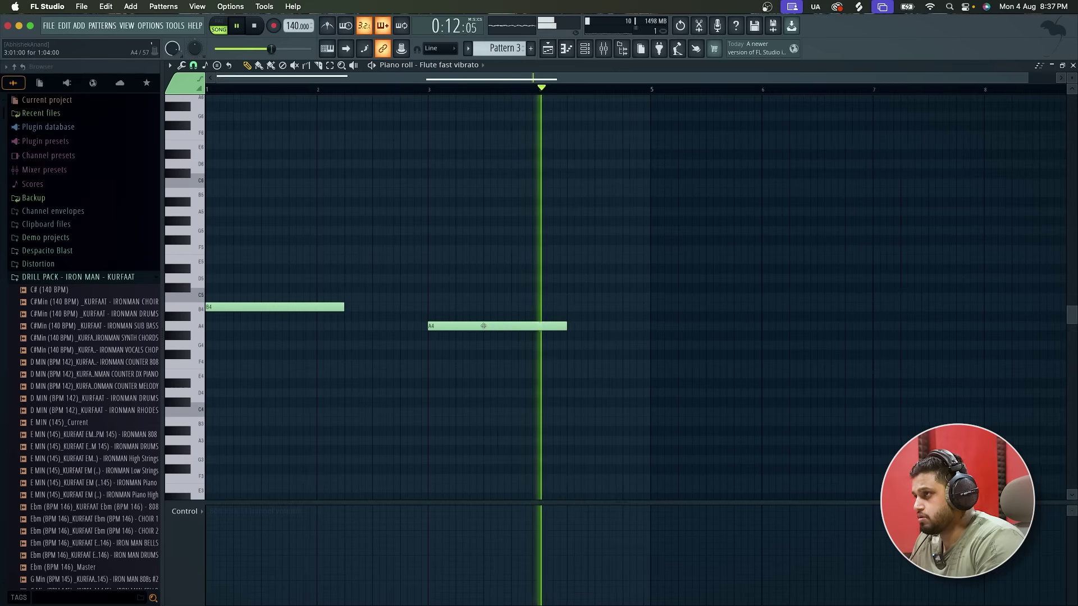
scroll(486, 331, down, 2)
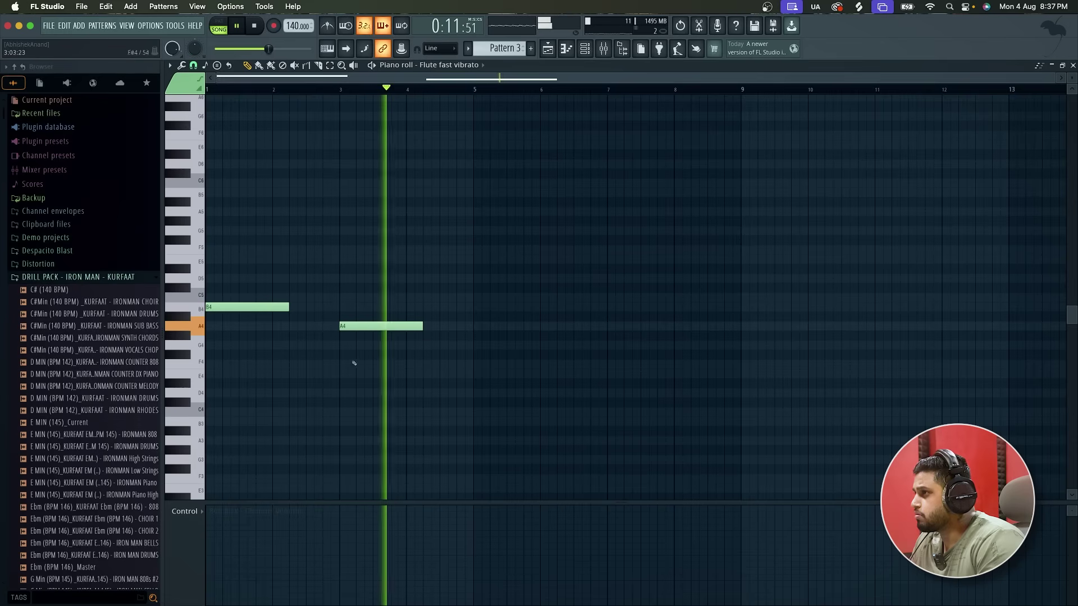
Raise the bar 3 note to C5, resume playback, and add an A4 note directly after the B4 note
key(space)
drag(364, 326, 364, 291)
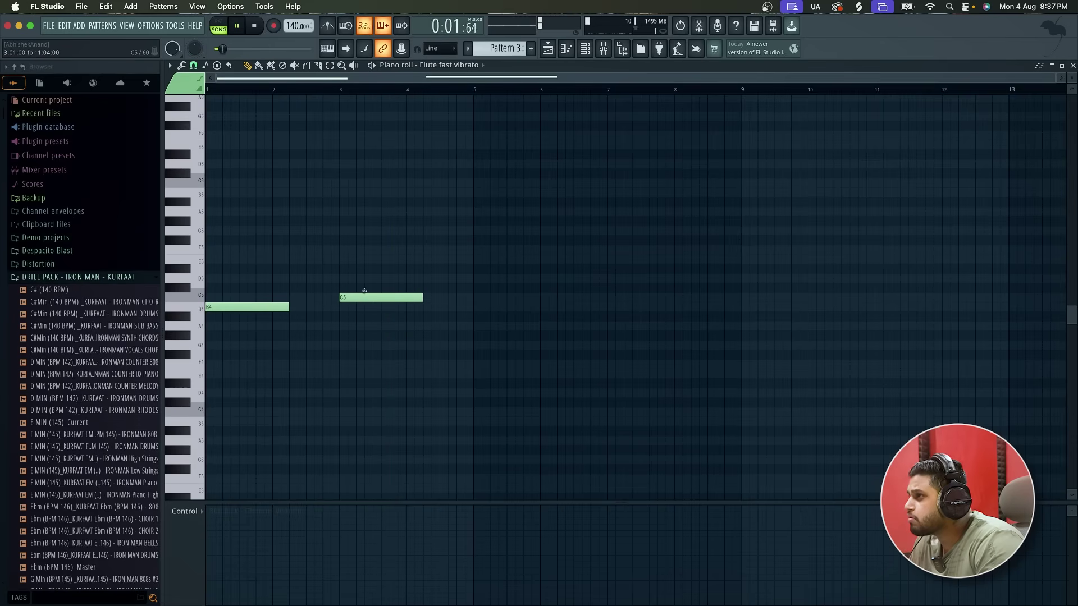
key(space)
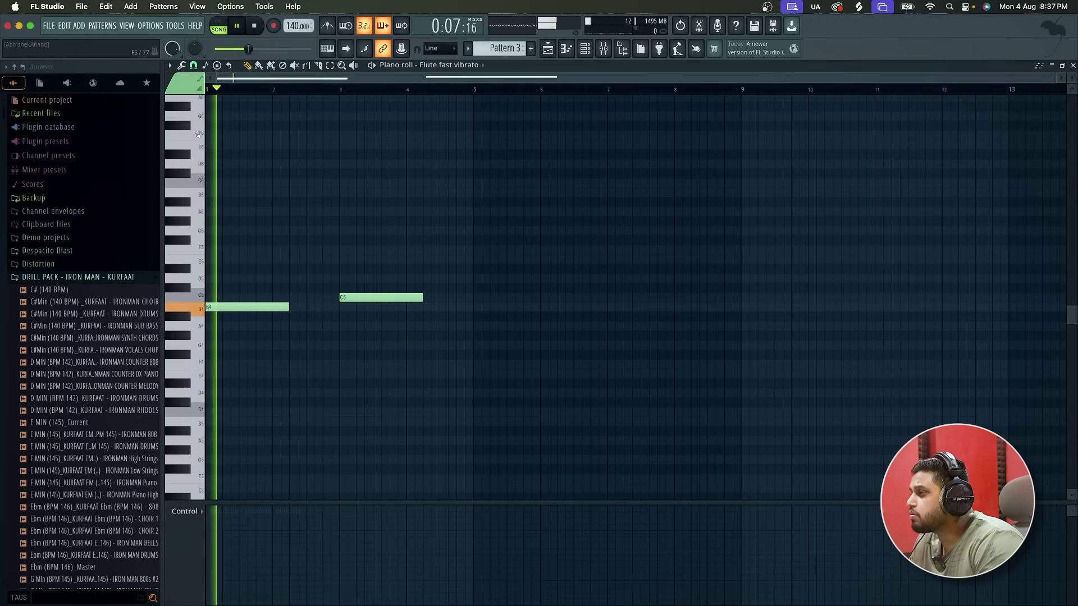
click(294, 326)
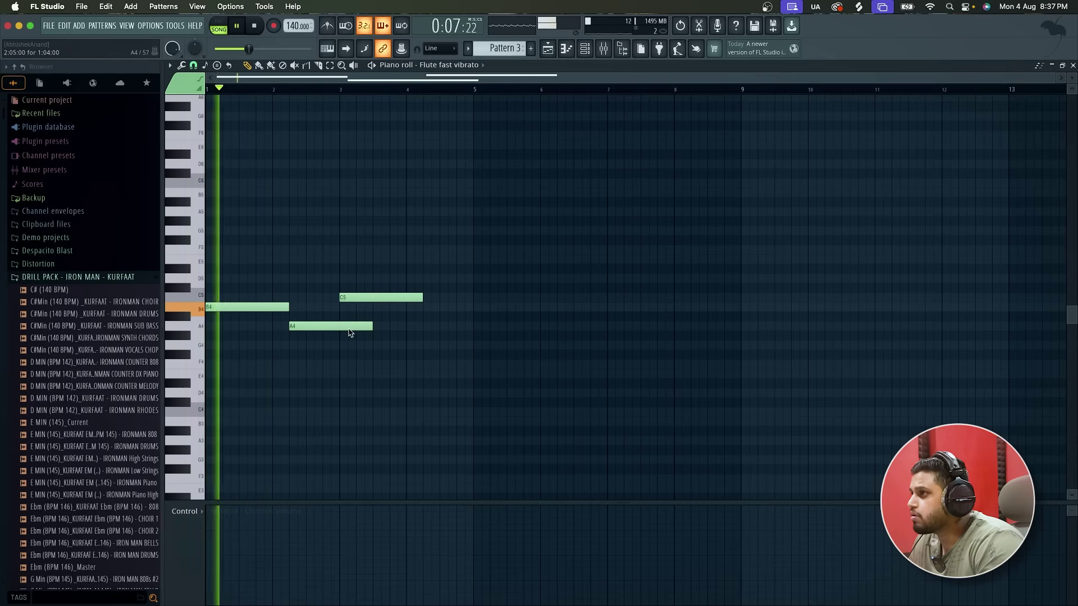
Replace the A4 note with one starting at bar 2 and shorten it to a brief slide note
right_click(303, 326)
scroll(273, 331, up, 3)
key(space)
click(276, 326)
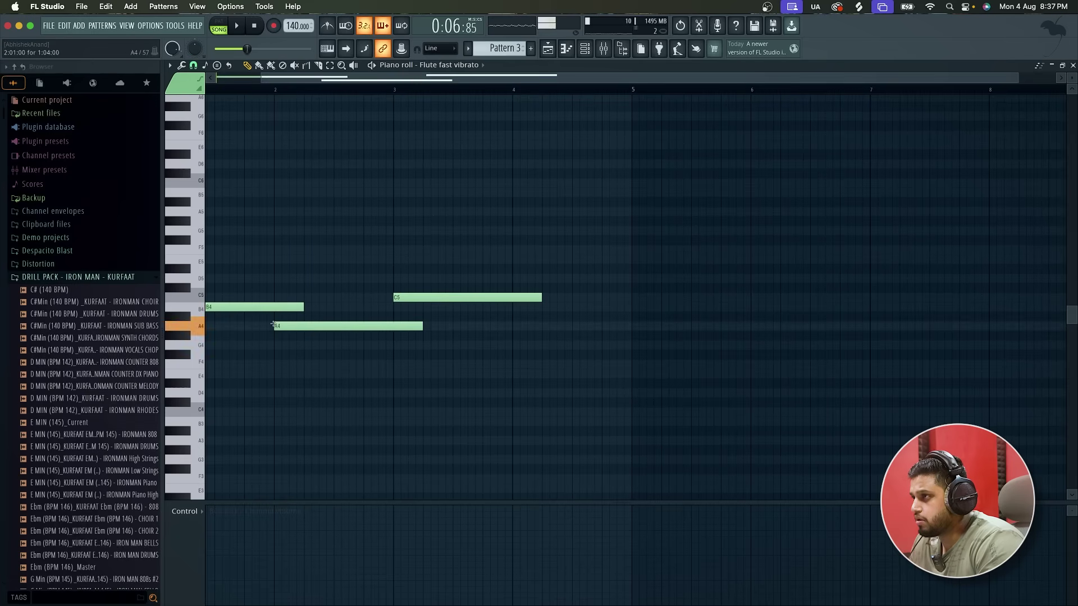
drag(420, 325, 248, 325)
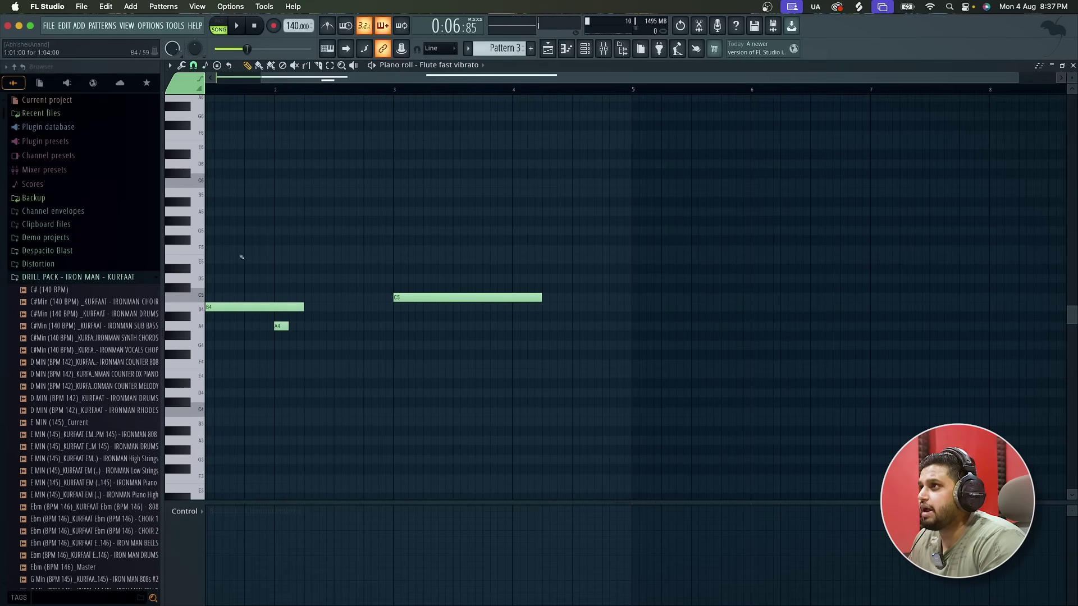
drag(279, 324, 287, 325)
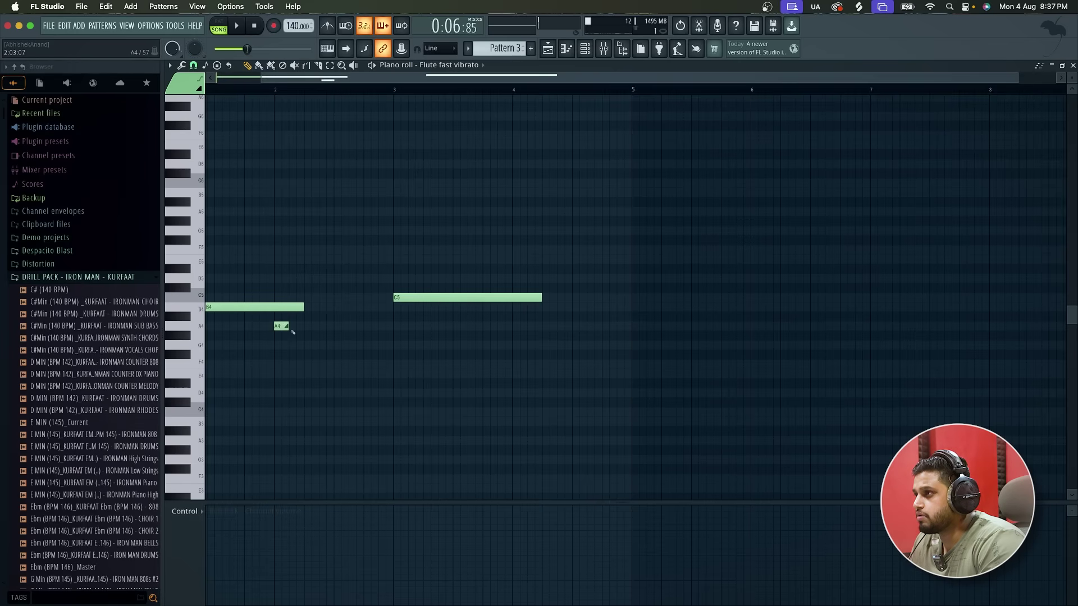
Resume playback and add a quarter-bar A4 slide note at bar 4
key(space)
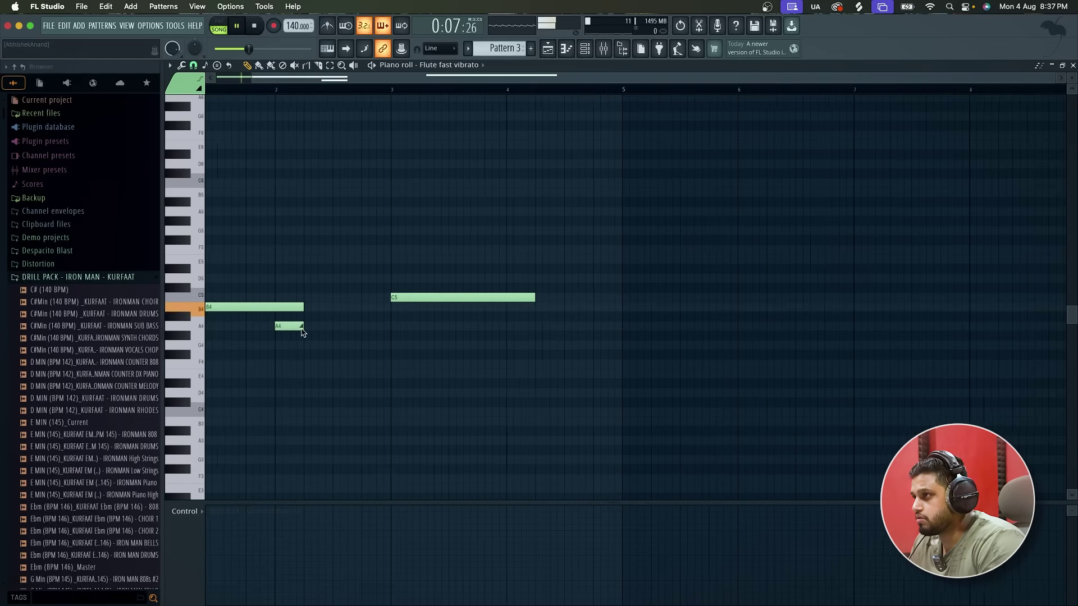
scroll(301, 330, down, 2)
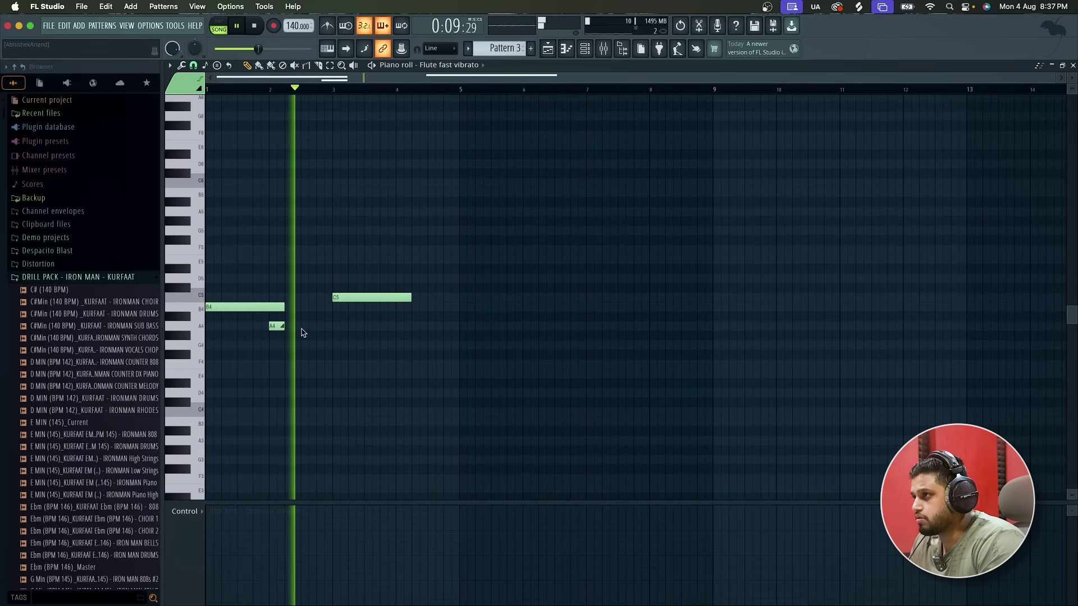
click(399, 325)
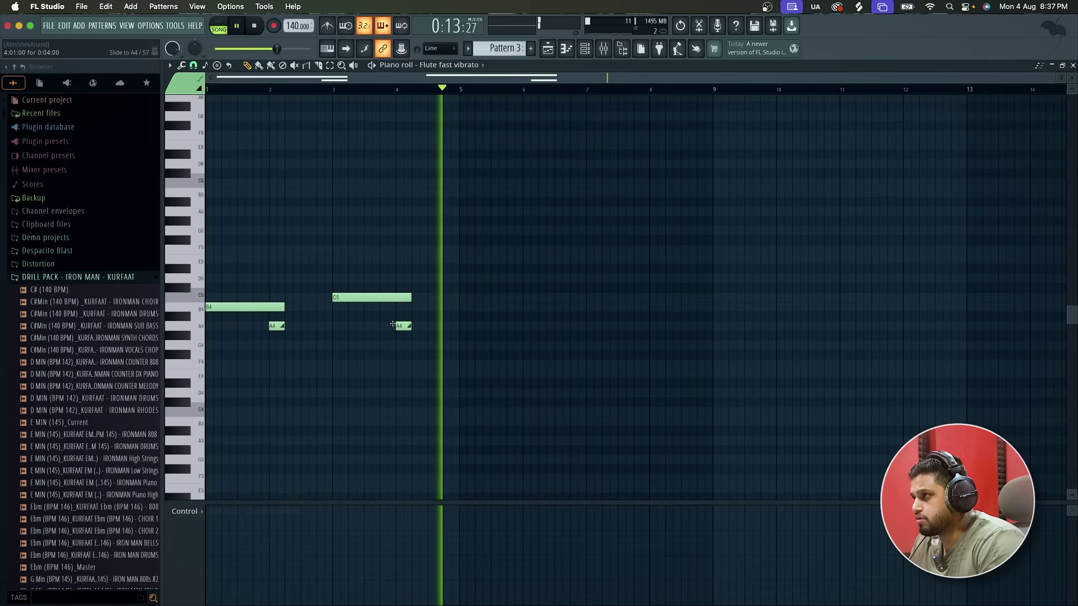
Return to the playlist, extend the timeline selection to about bar 30, and stop playback
click(548, 49)
scroll(481, 349, down, 3)
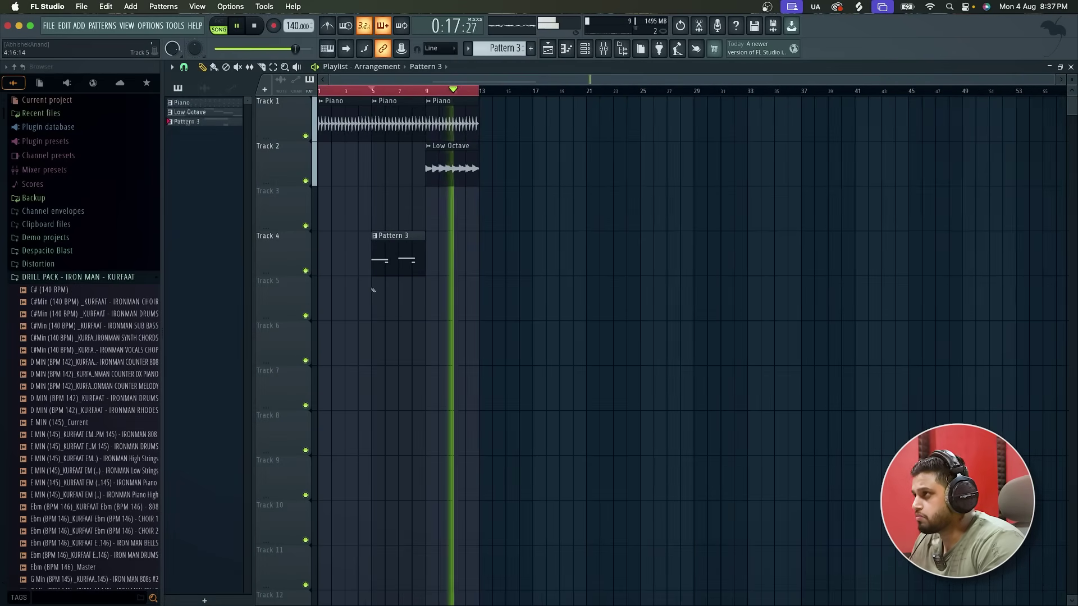
scroll(410, 306, up, 2)
drag(320, 91, 880, 97)
click(573, 171)
key(space)
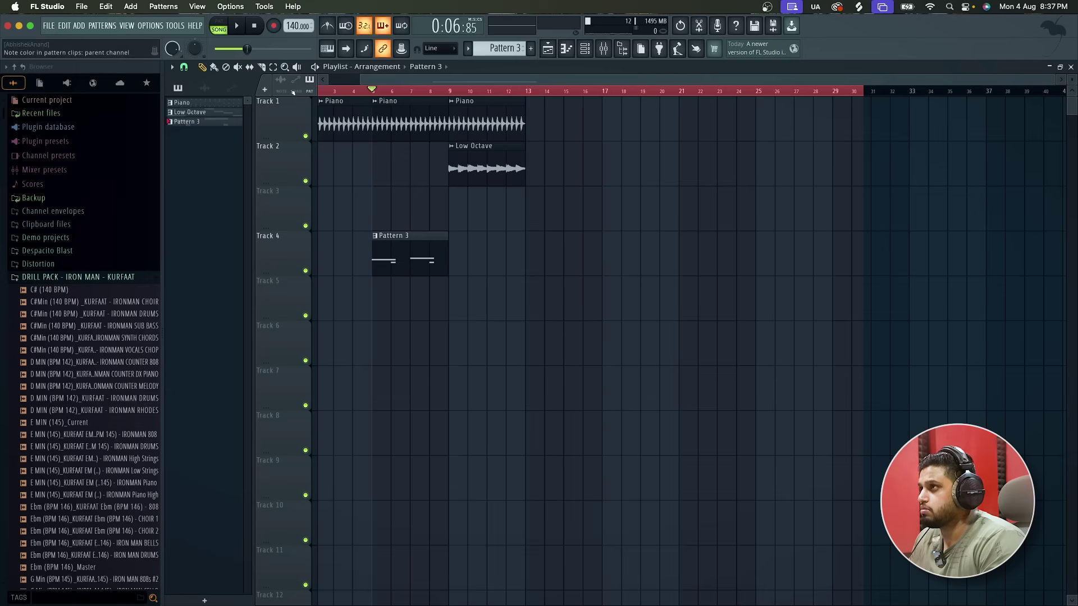
drag(596, 186, 556, 112)
click(202, 67)
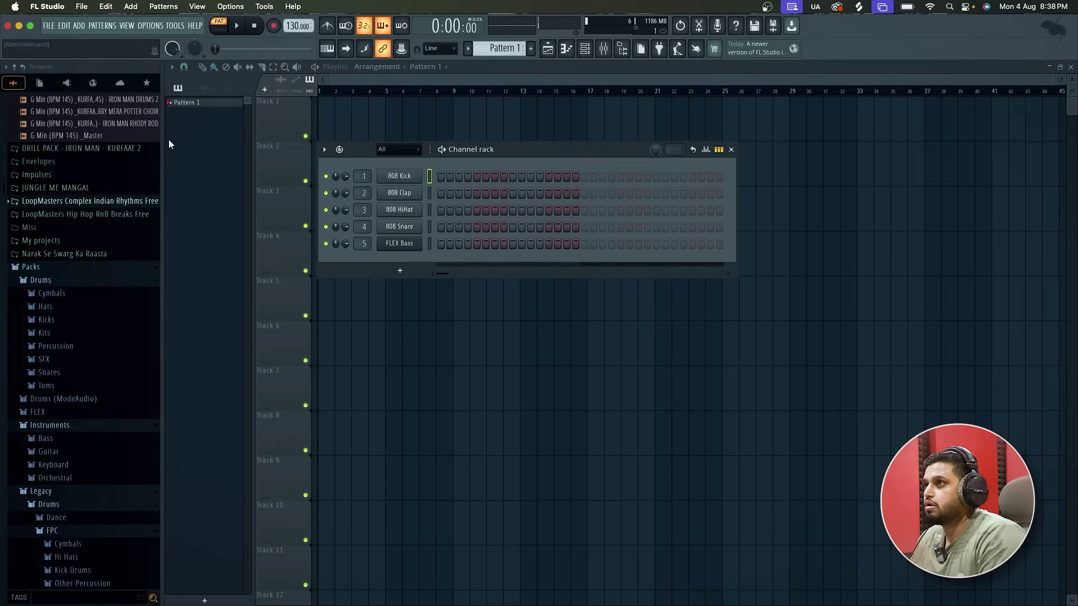
Revert the project to its last backup and dismiss the crash report without reopening the application
click(49, 25)
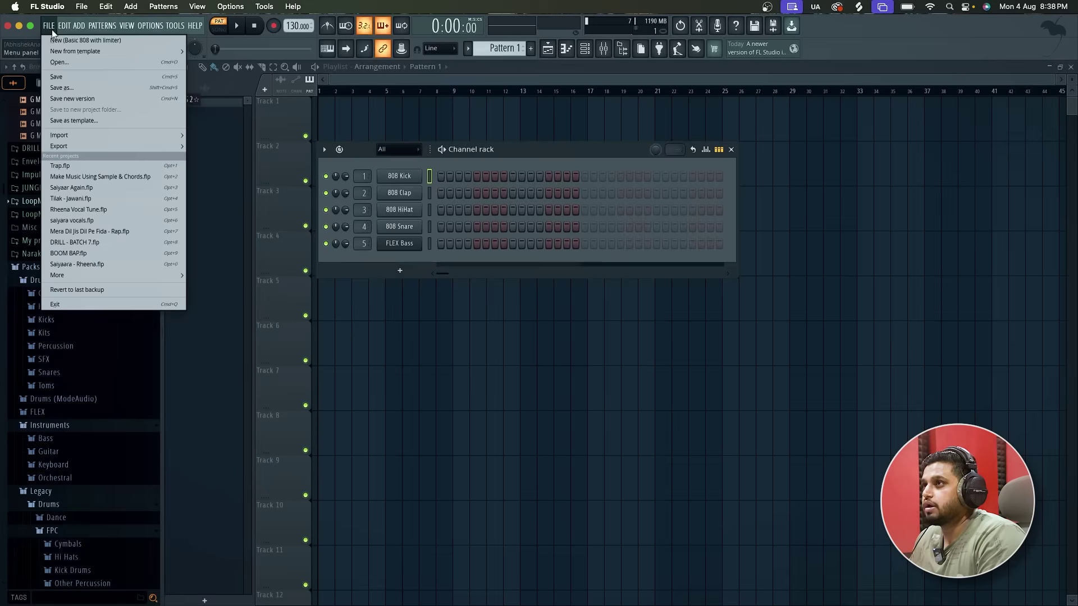
click(106, 289)
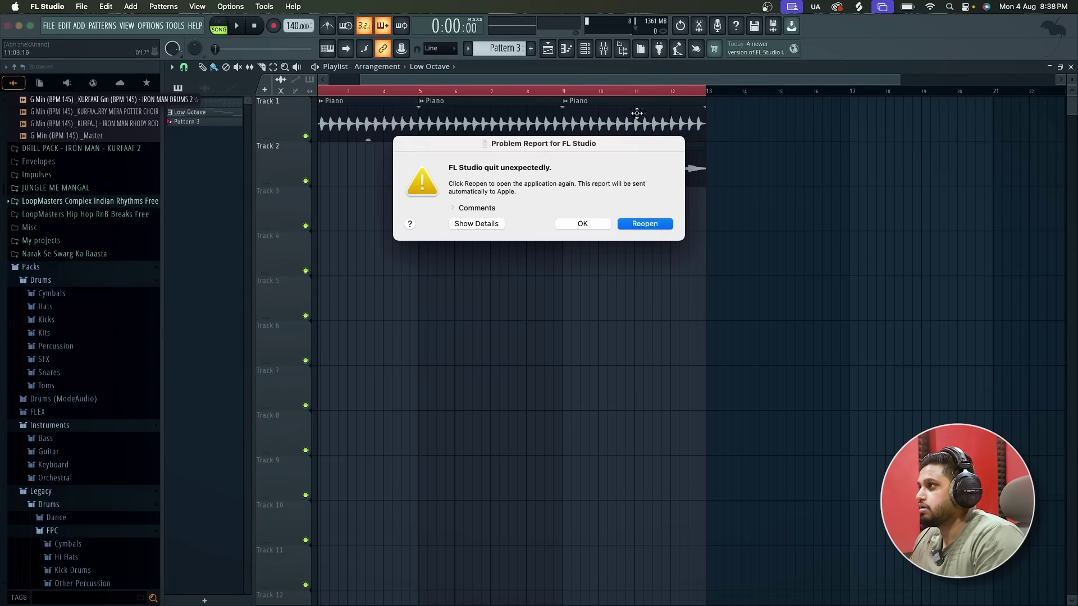
click(584, 222)
Save the recovered project as Stock Plugin in a new project folder
scroll(585, 220, down, 3)
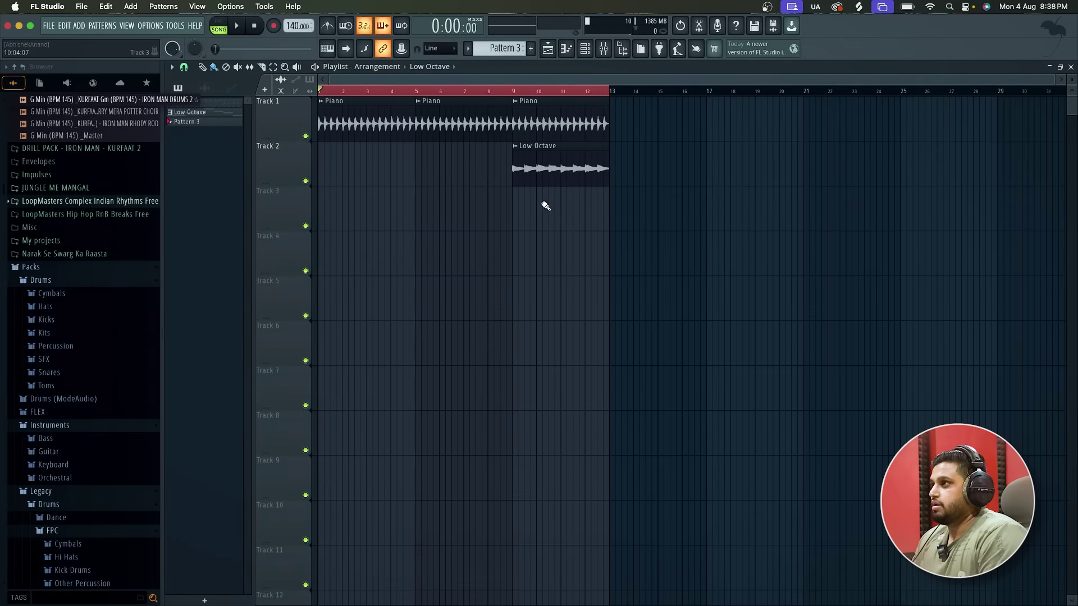
scroll(495, 193, down, 1)
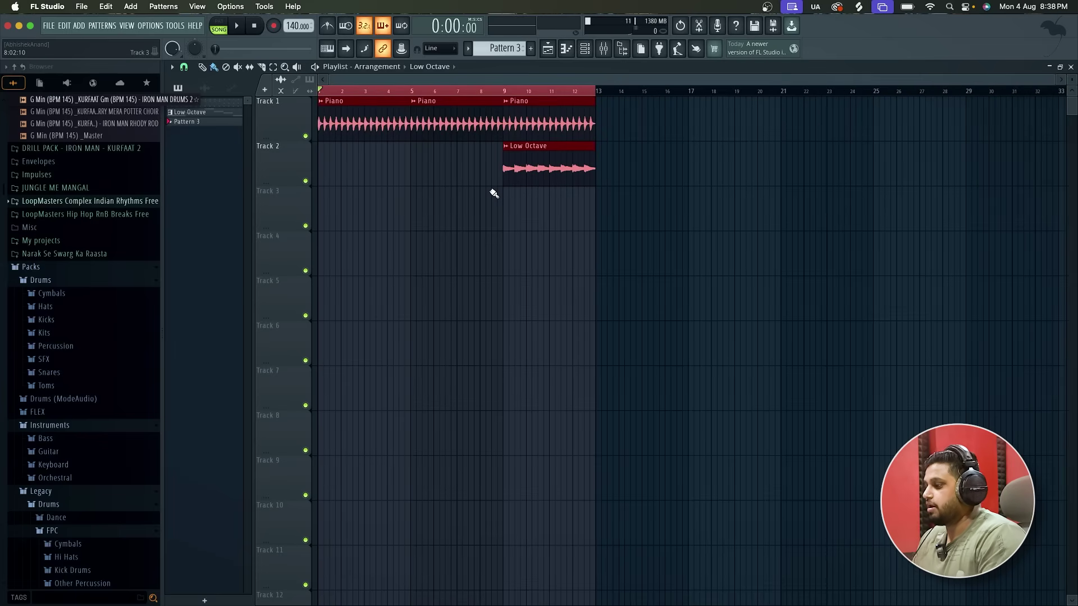
key(super+s)
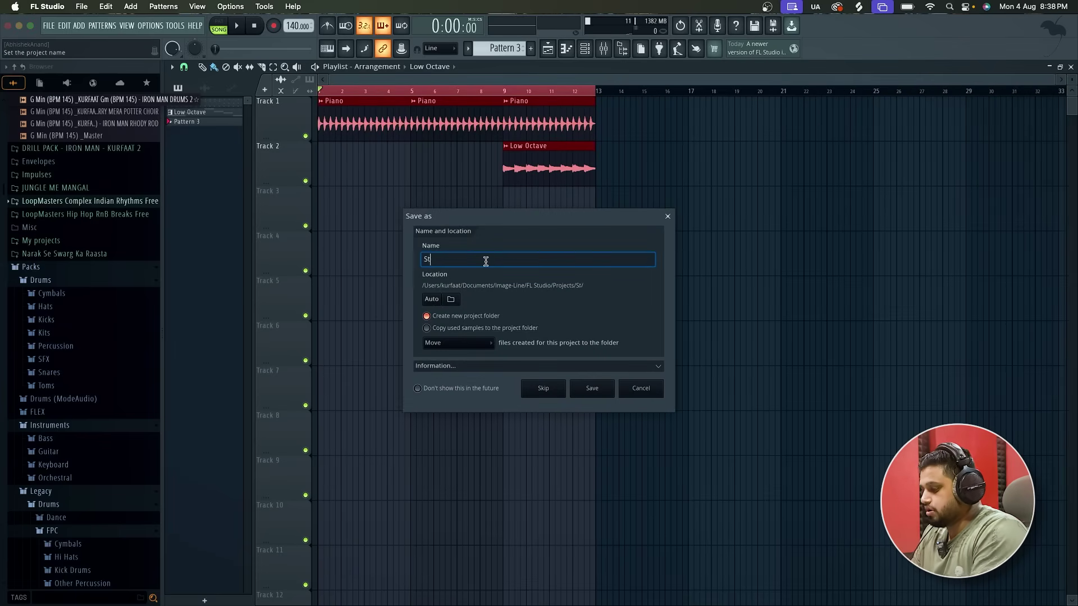
key(Return)
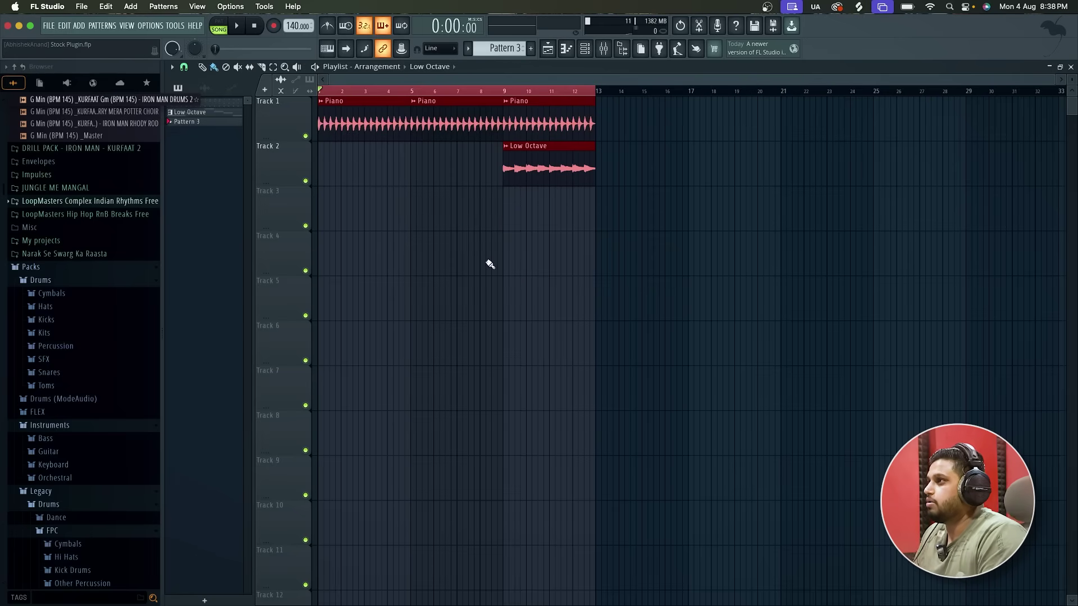
Check the channel settings of the Low Octave audio clip and close them
double_click(426, 104)
double_click(537, 154)
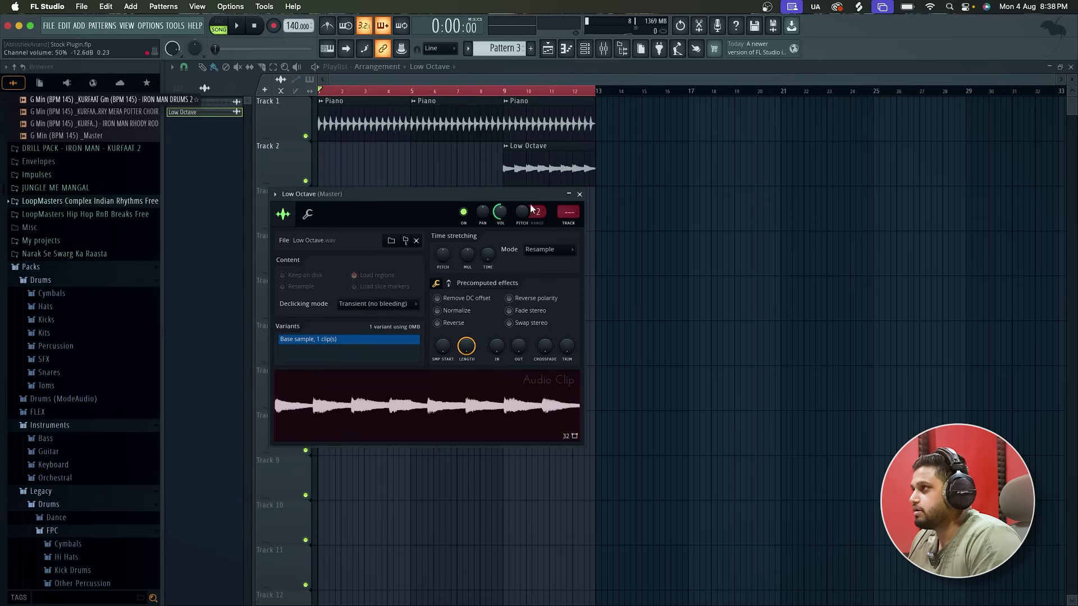
click(579, 194)
Play the recovered arrangement briefly, stop it, and set the playback position to bar 5
key(space)
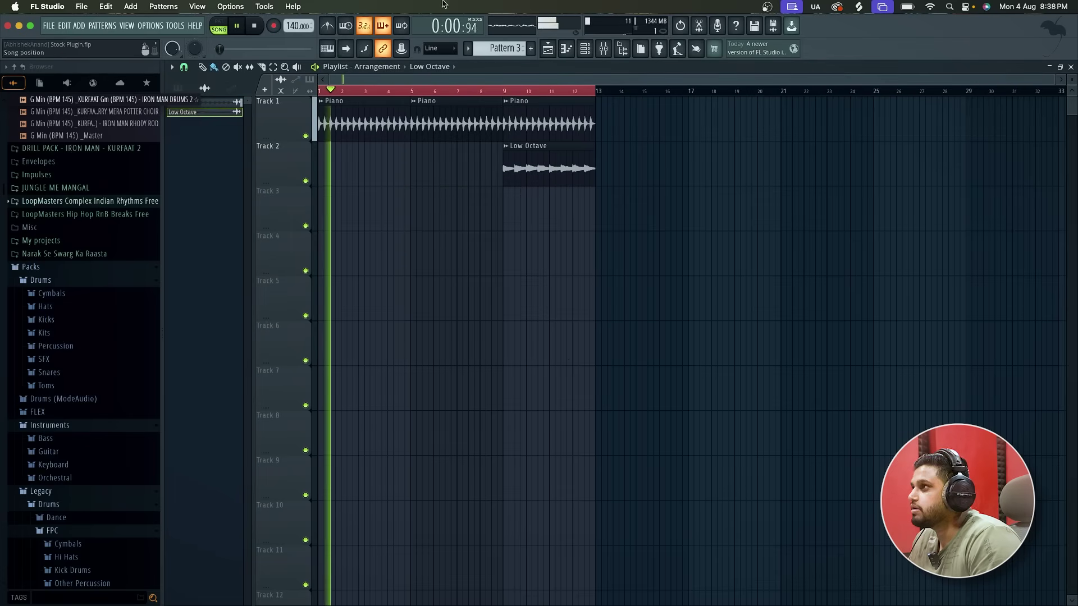
scroll(383, 142, up, 2)
key(space)
click(418, 92)
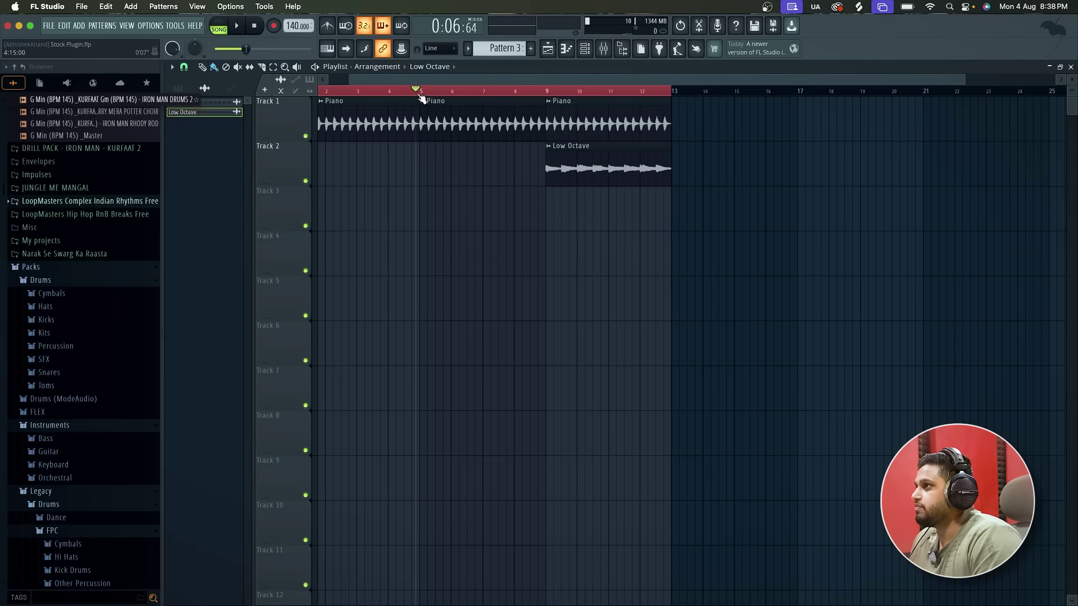
Add a new Patcher channel to the Channel rack by searching the plugin list for "patch"
key(F6)
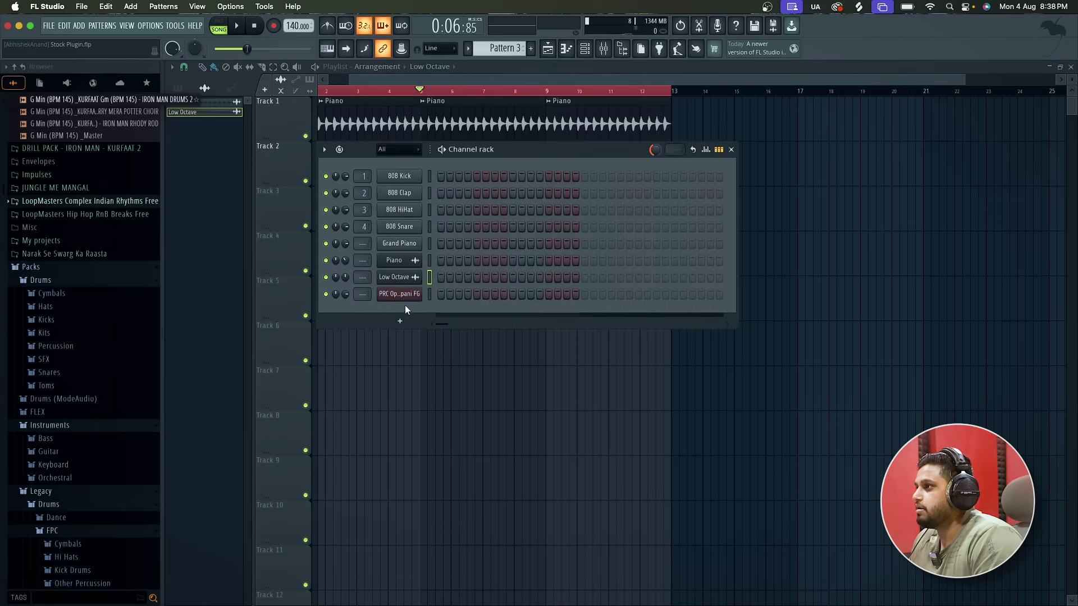
click(402, 322)
click(426, 28)
text(patch)
click(428, 51)
double_click(428, 52)
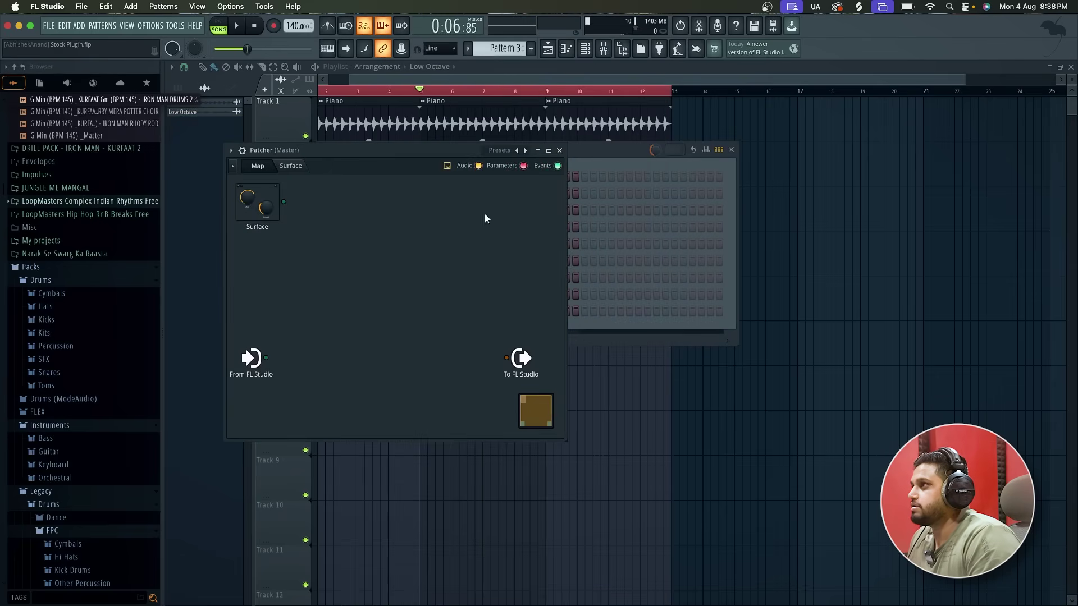
Try the Shakuhachi key vibrato and Shakuhachi long sustain vibrato presets in Patcher
click(524, 150)
mouse_move(564, 156)
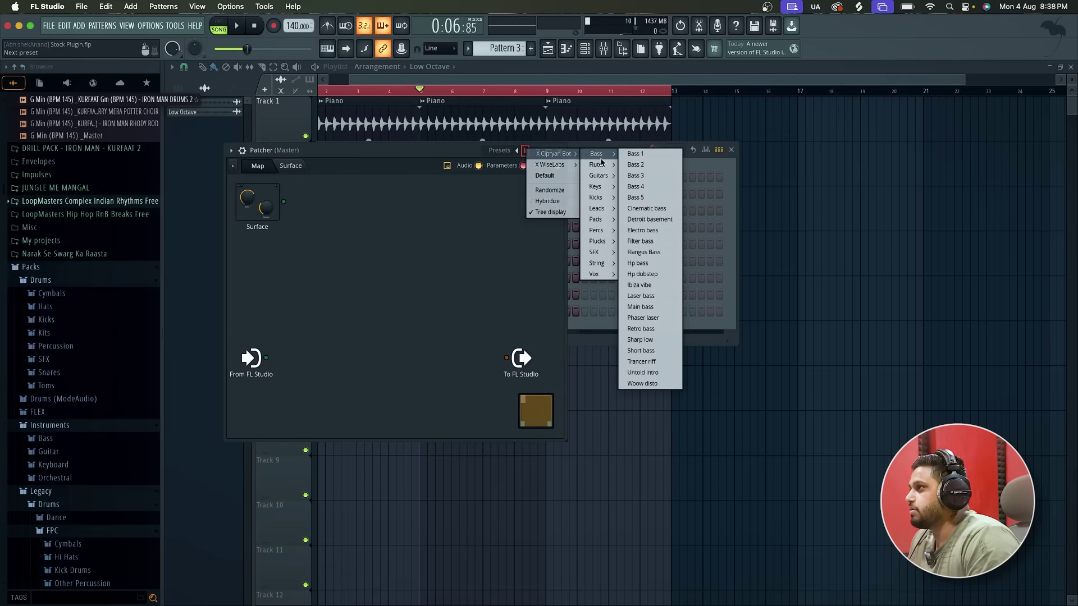
mouse_move(601, 164)
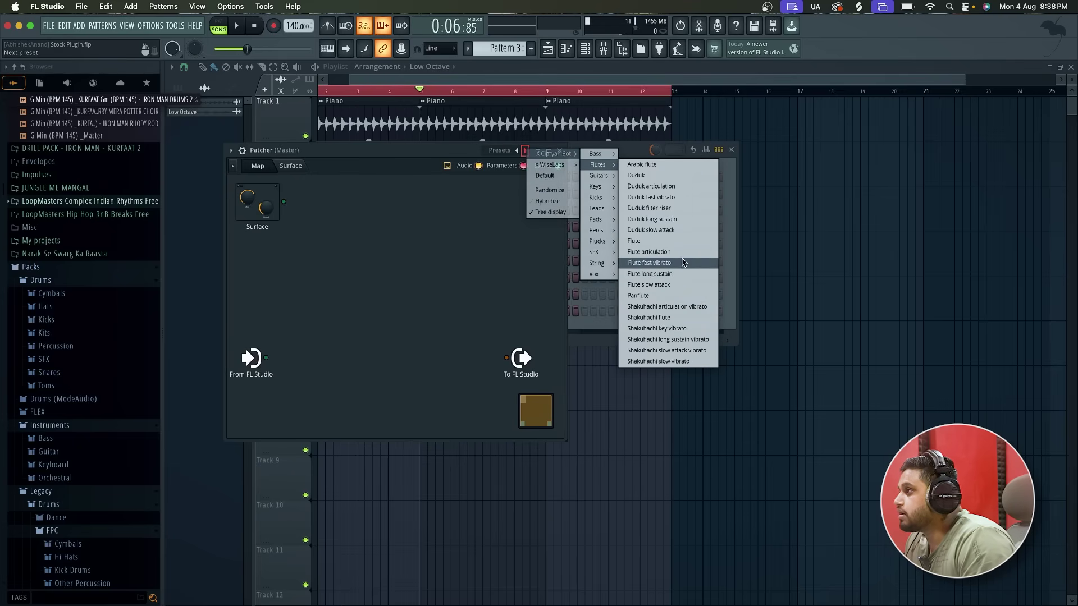
click(673, 330)
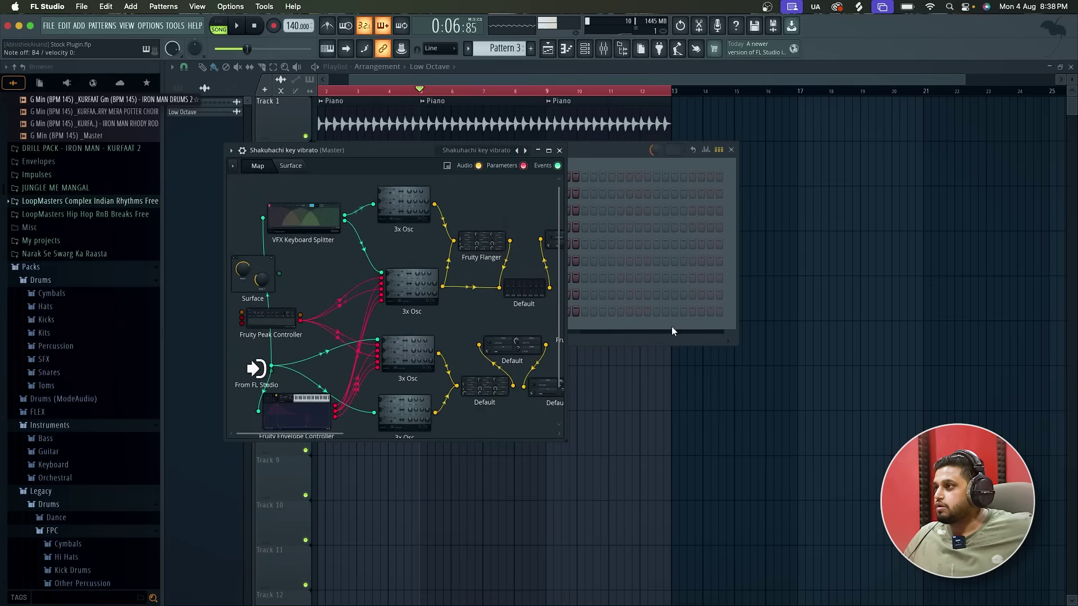
click(525, 151)
Load the Flute fast vibrato preset in Patcher, close its window, and open the channel's piano roll
right_click(525, 150)
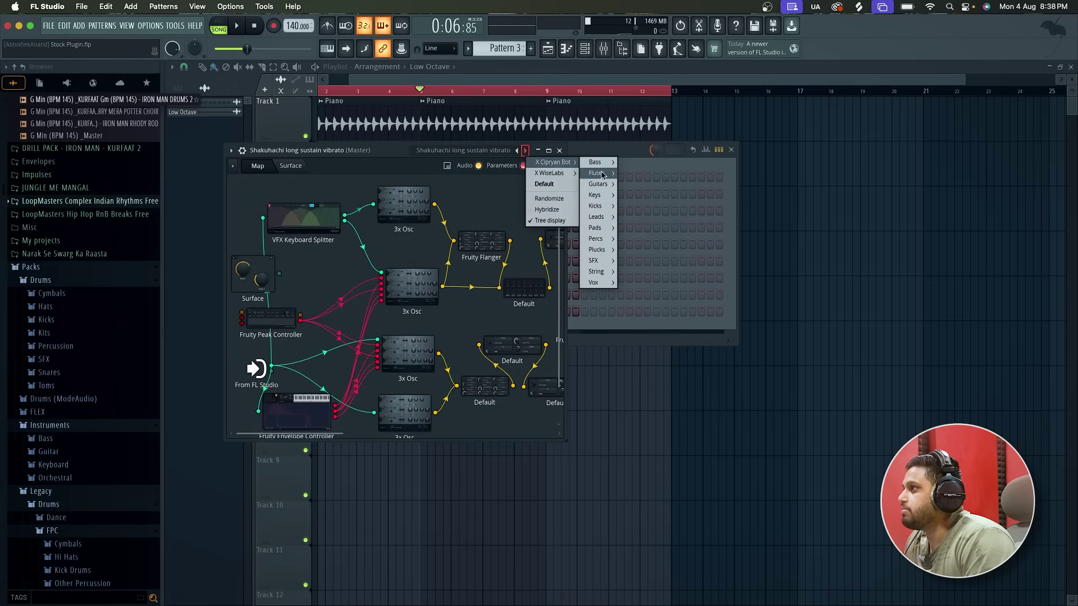
mouse_move(602, 174)
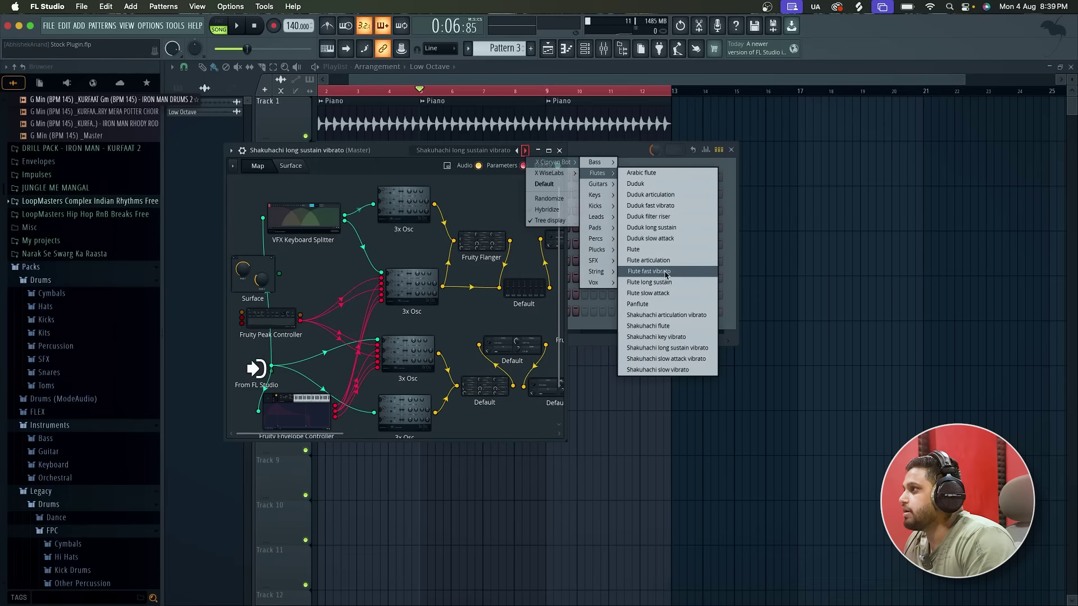
click(667, 274)
click(559, 151)
right_click(418, 317)
click(449, 310)
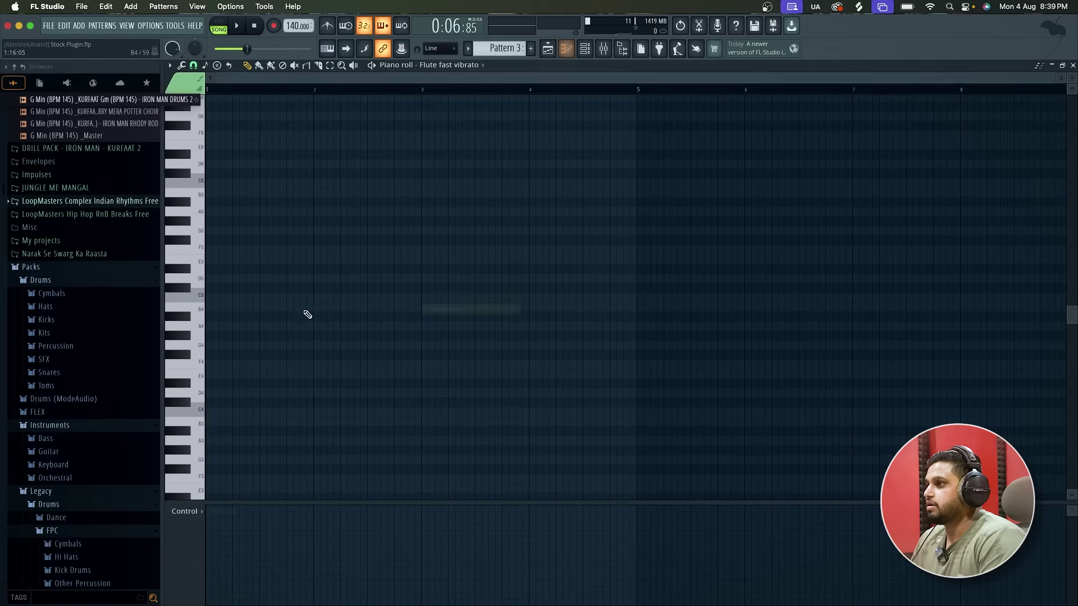
Draw a B4 note 1.25 bars long at bar 1 and start playback from bar 5 of the song
click(213, 306)
drag(216, 307, 296, 304)
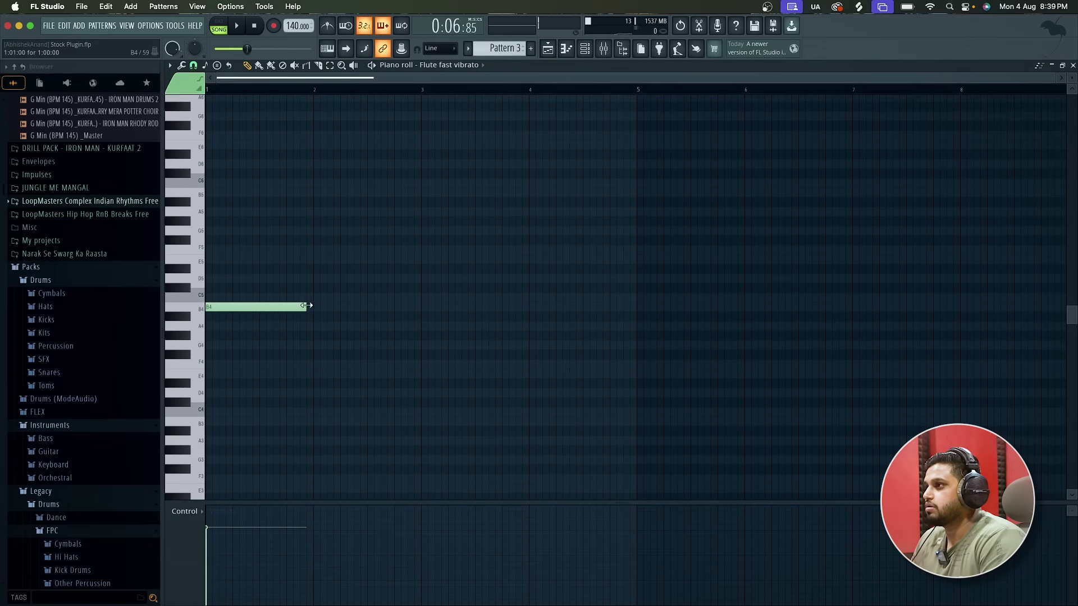
click(590, 49)
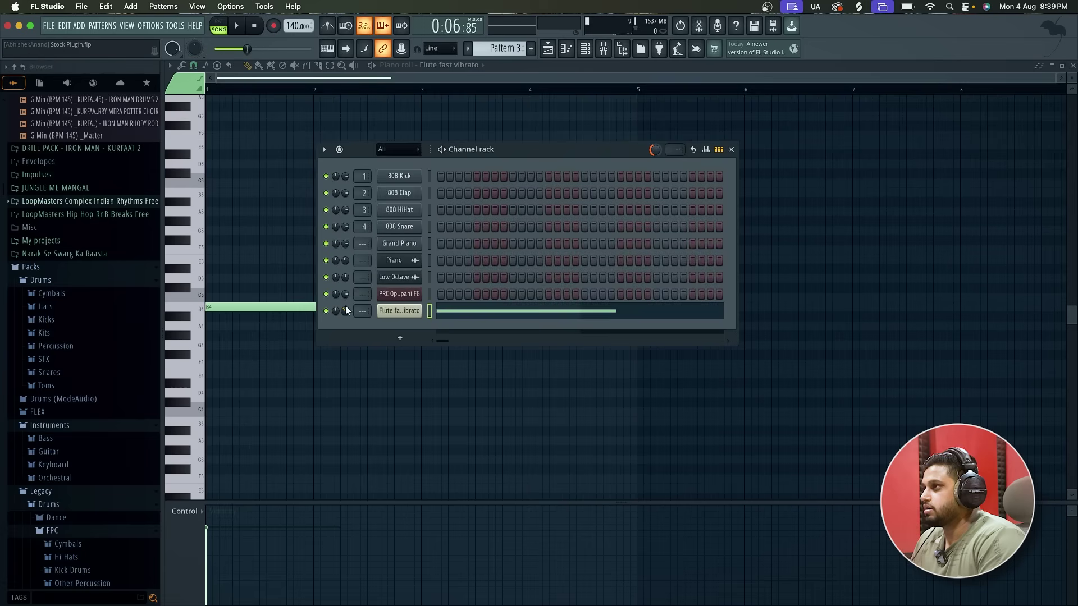
click(421, 91)
key(space)
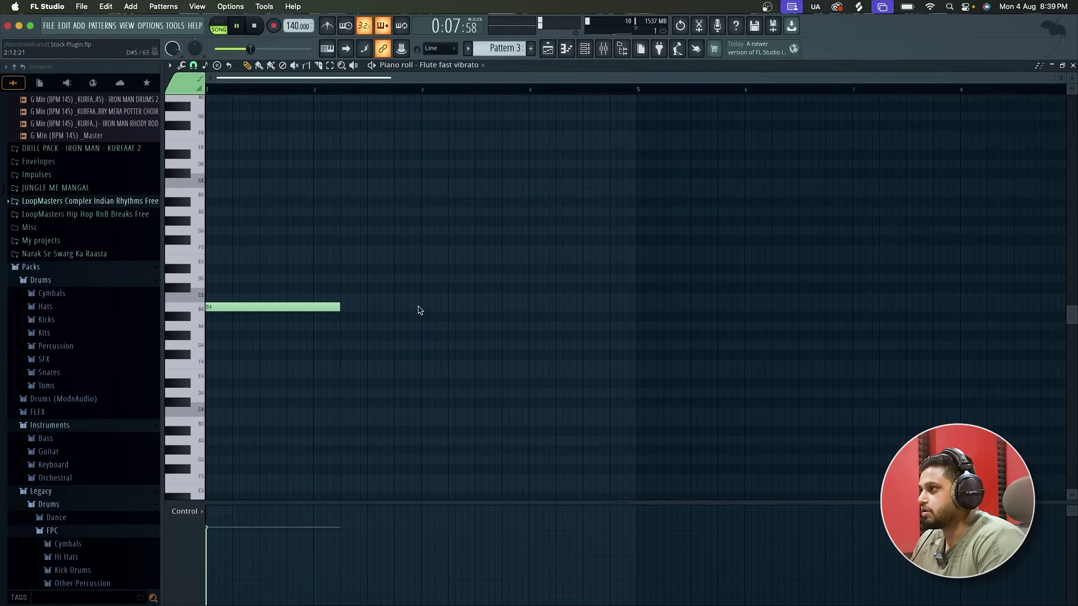
Add a 1.25-bar C5 note at bar 3 and quarter-bar A4 slide notes at bars 2 and 4
click(429, 327)
drag(440, 318, 445, 288)
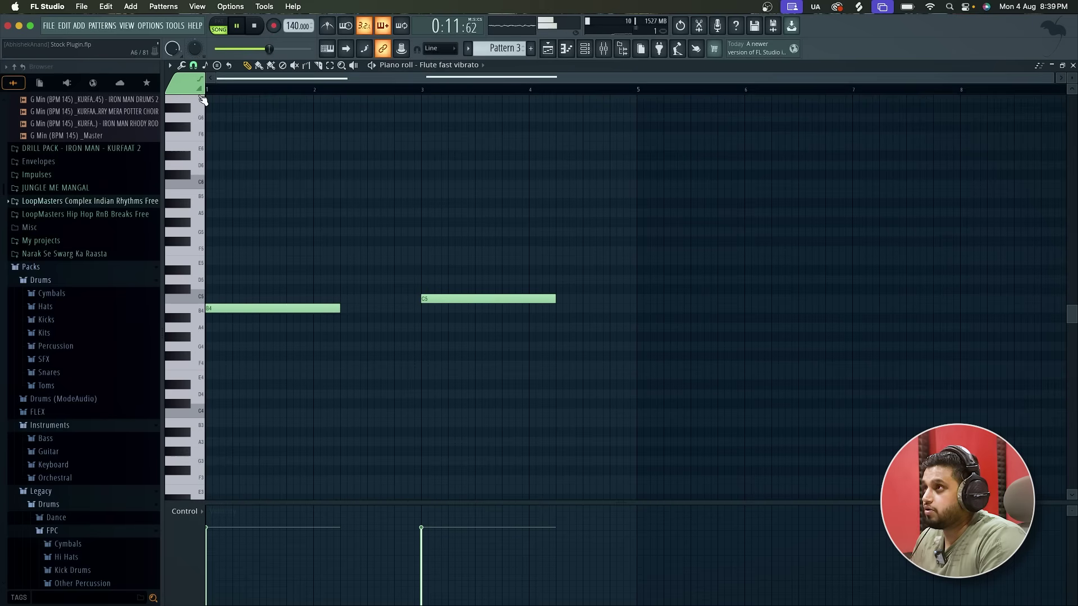
click(324, 329)
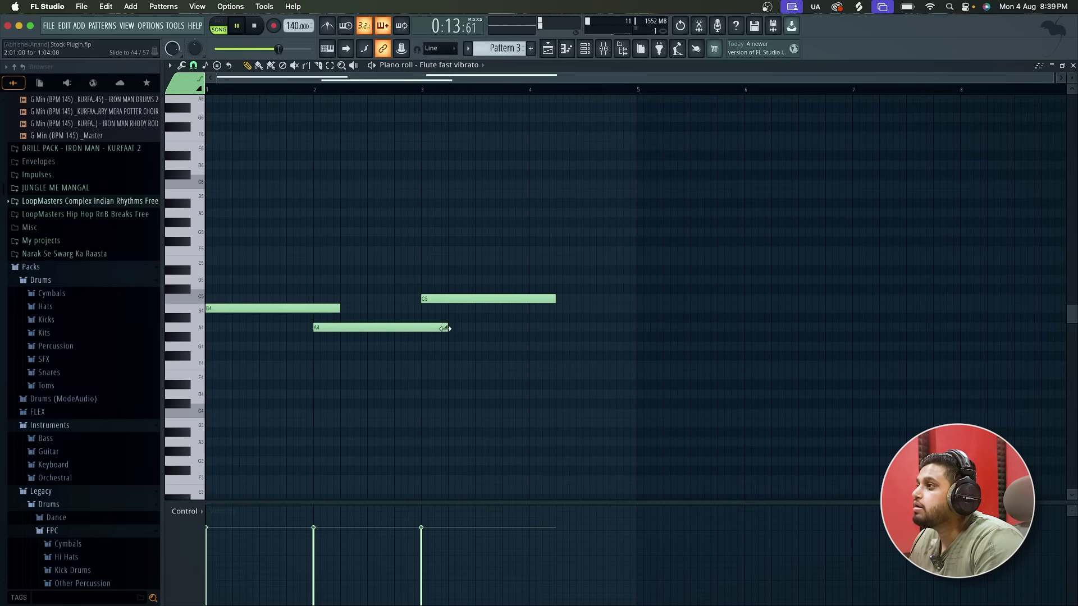
drag(445, 329, 328, 331)
click(532, 328)
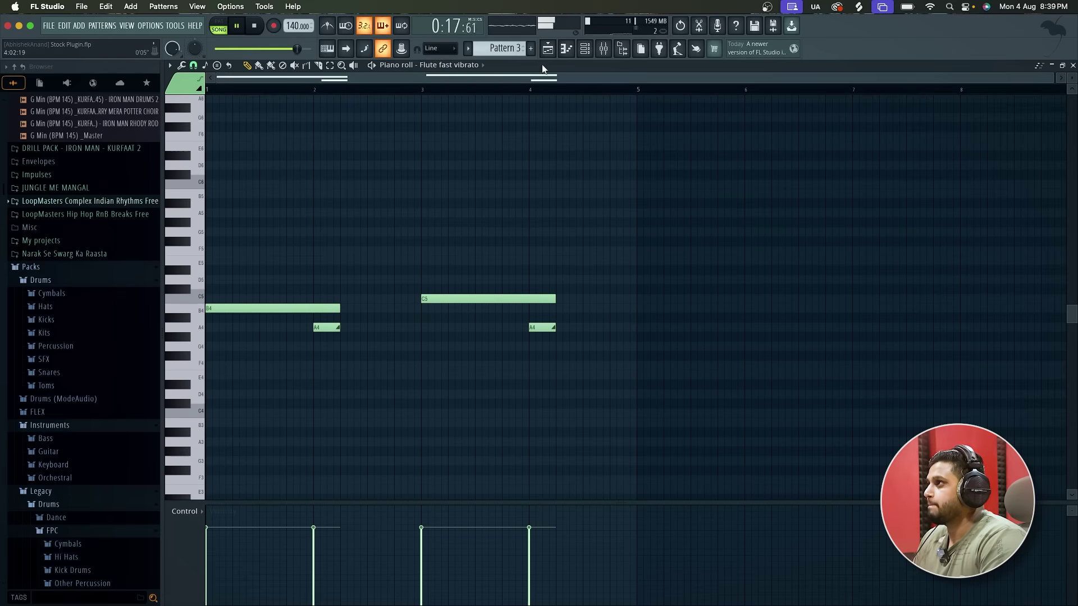
Stop playback, remove the misplaced Low Octave clip in the playlist, and place a Pattern 3 clip on Track 3 at about bar 5
key(F5)
key(space)
click(422, 224)
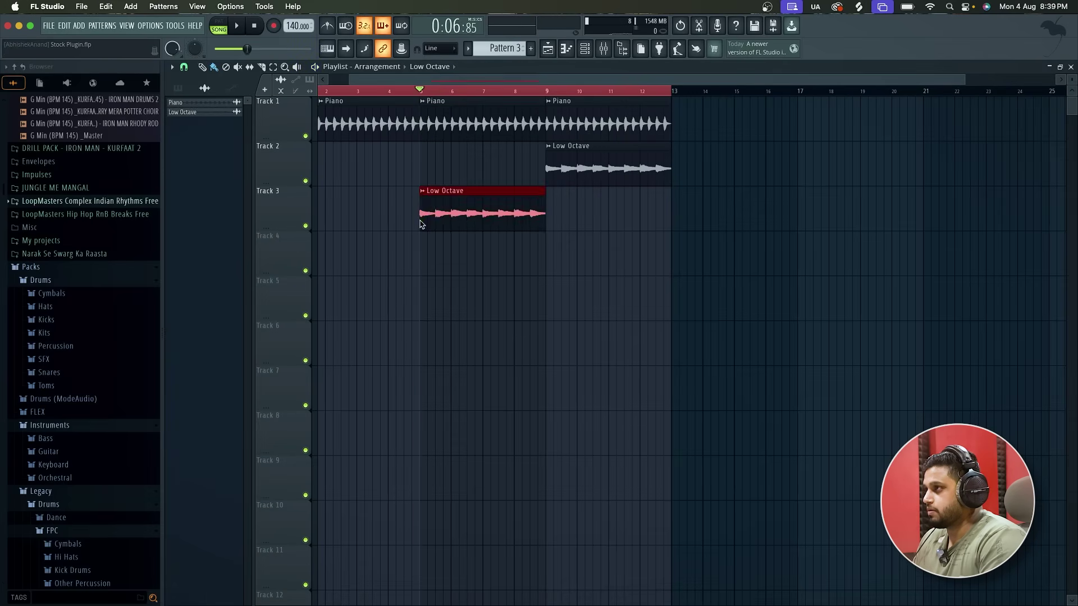
right_click(427, 214)
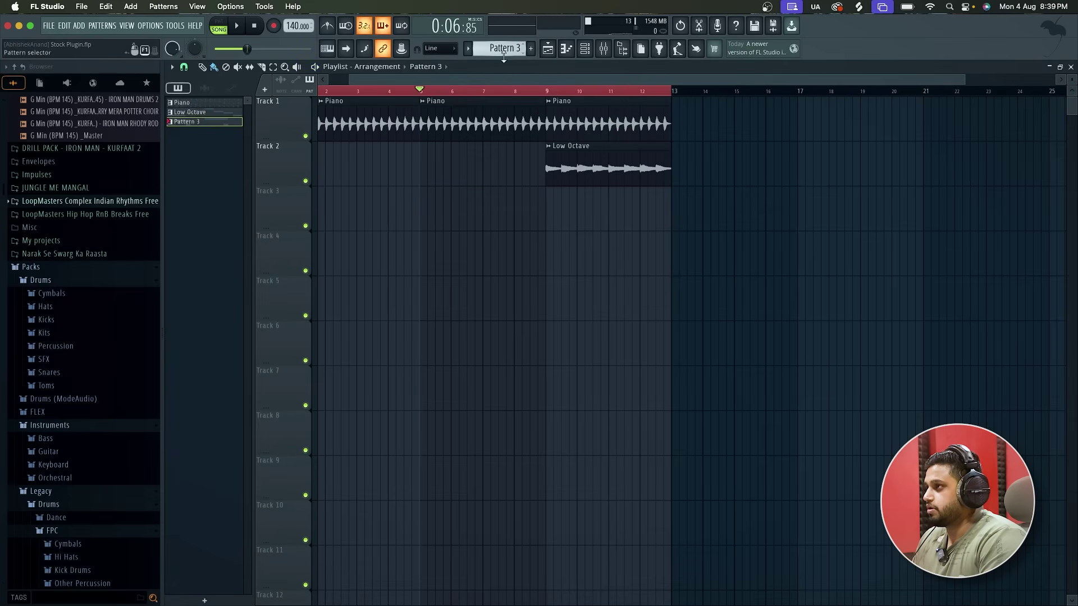
click(422, 216)
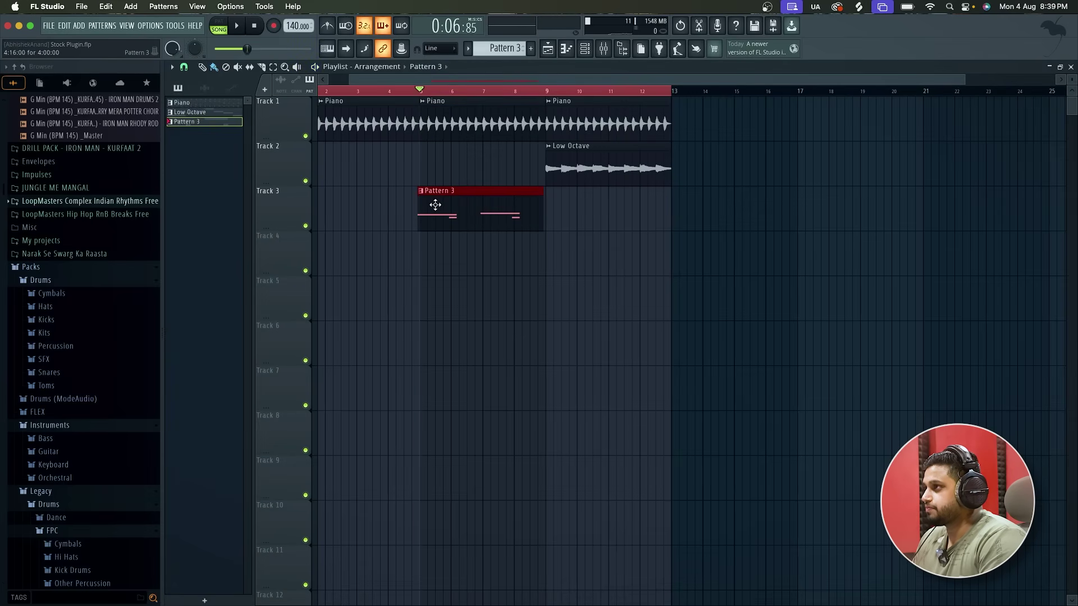
Play the song from about bar 3 in the playlist to check how Pattern 3 sounds over the piano
click(372, 91)
key(space)
key(F6)
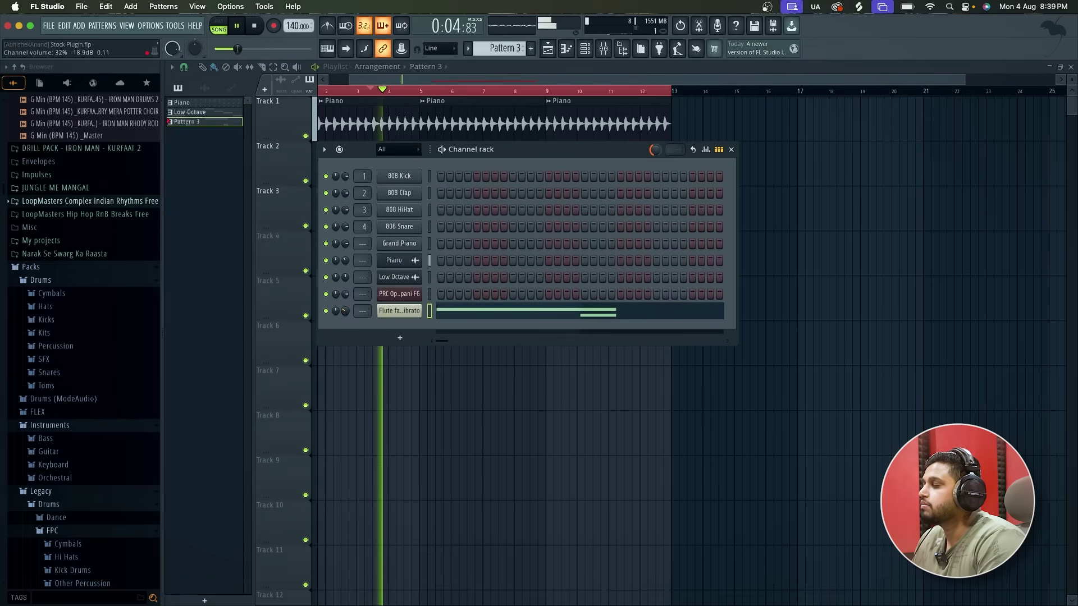
click(606, 312)
key(F5)
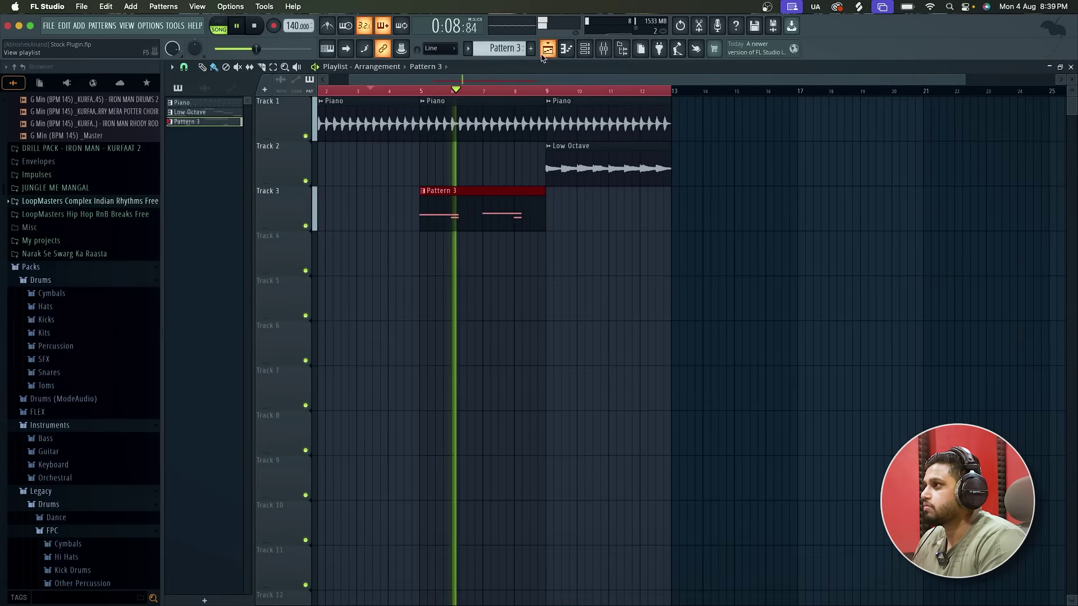
scroll(469, 223, up, 1)
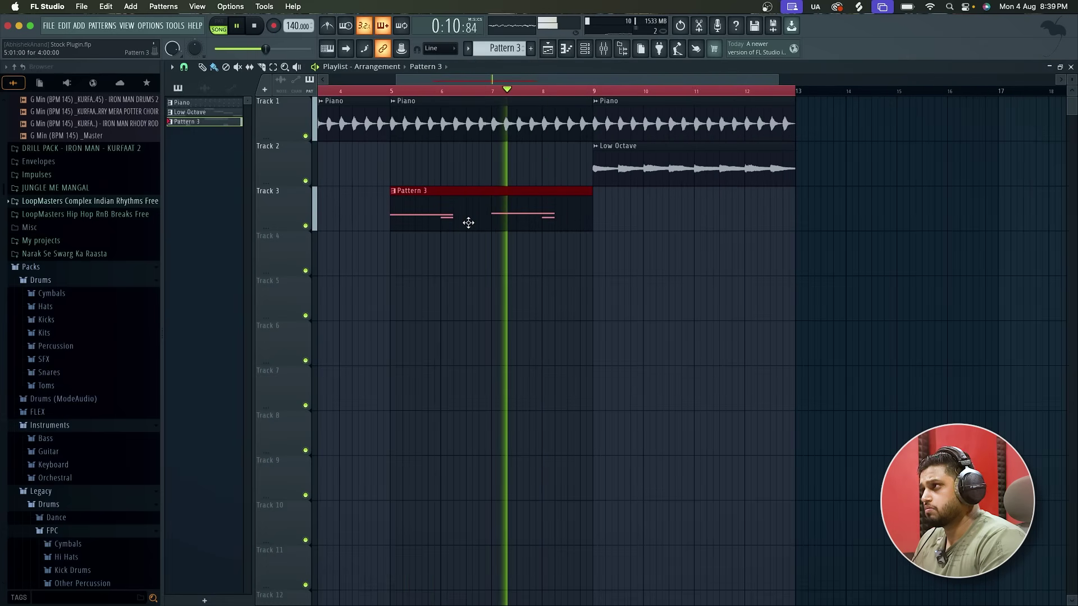
Open Pattern 3 in the piano roll, move all the flute notes three quarters of a bar later, and audition the shift
double_click(525, 221)
key(space)
scroll(506, 242, down, 2)
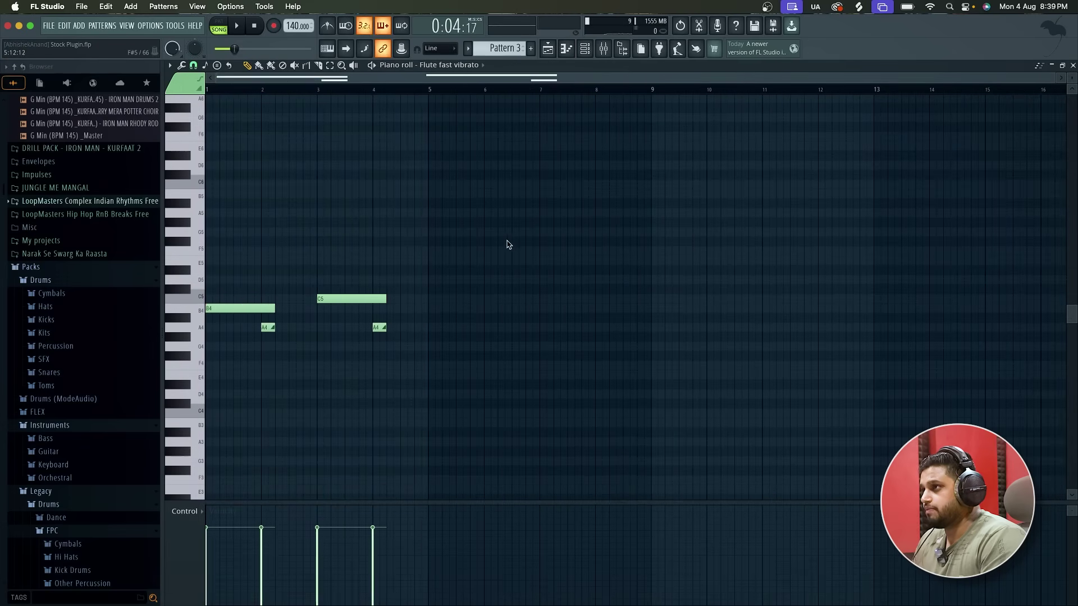
key(ctrl+a)
drag(265, 309, 305, 309)
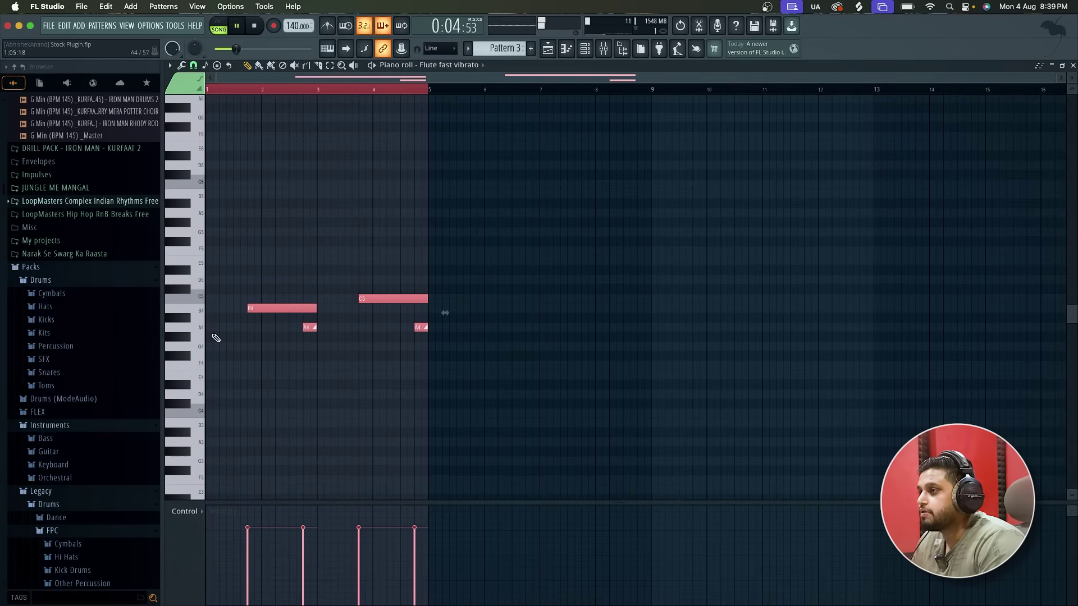
scroll(185, 341, up, 3)
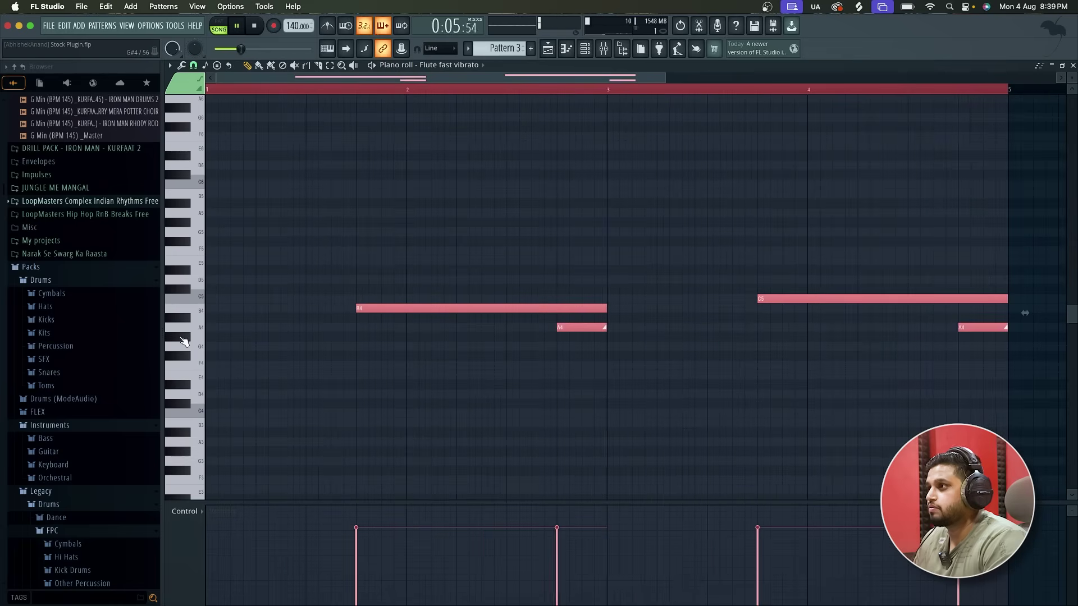
click(215, 366)
key(space)
Try a run of short A3 notes, each 1/16 bar long and spaced 1/8 bar apart, starting at bar 1 before the melody
scroll(213, 367, down, 2)
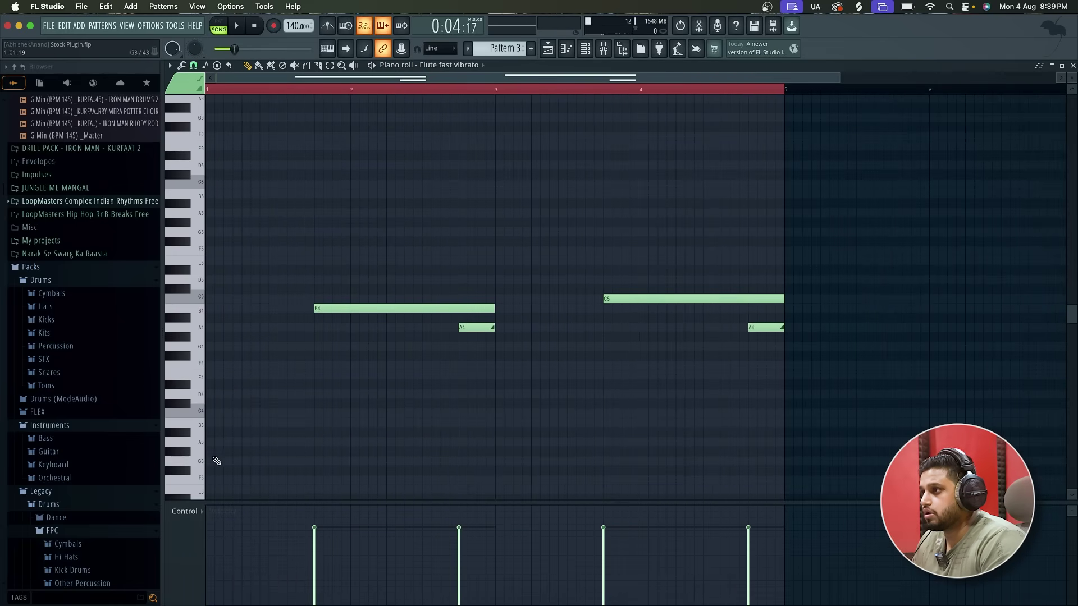
click(219, 437)
scroll(98, 455, down, 4)
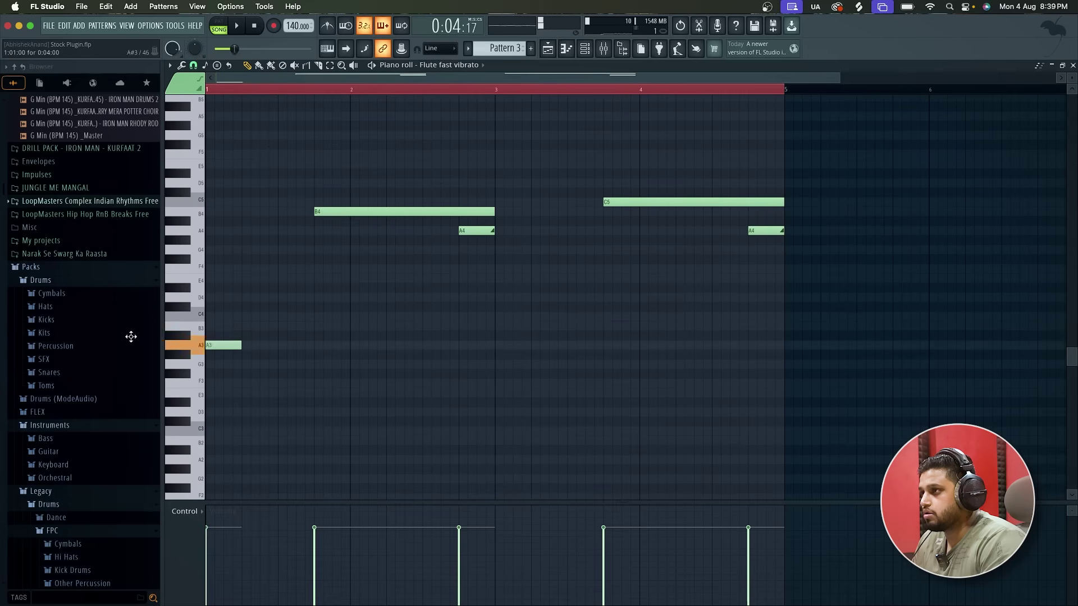
drag(129, 343, 139, 350)
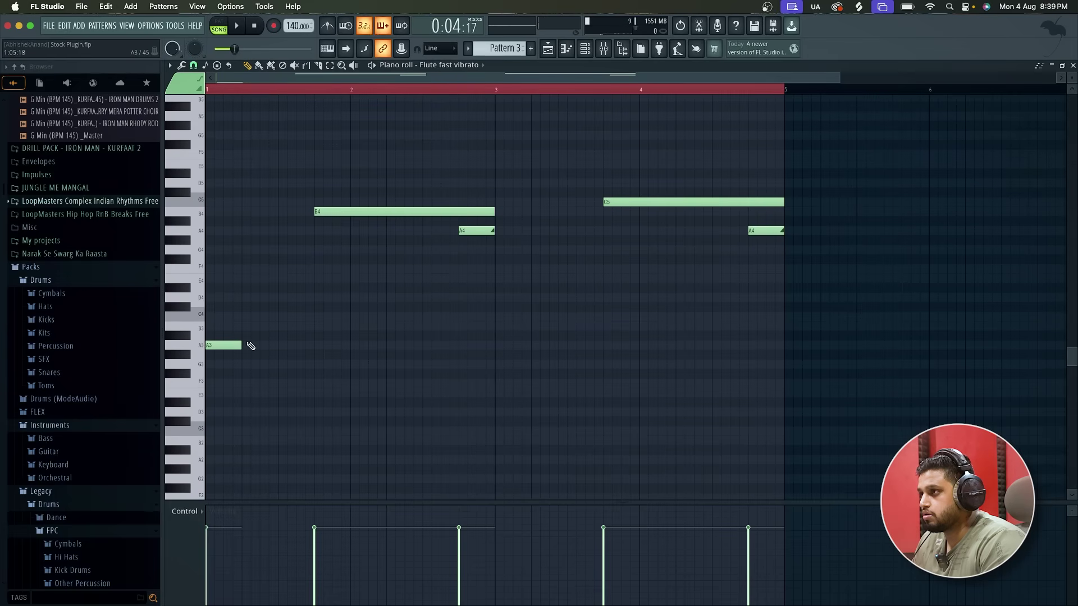
scroll(205, 344, up, 2)
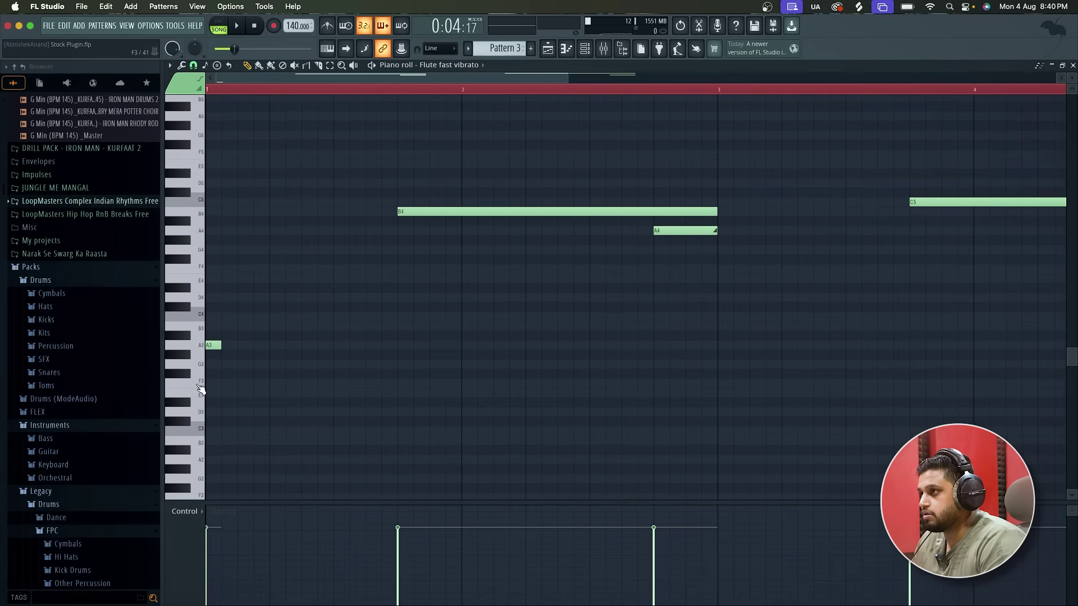
click(240, 346)
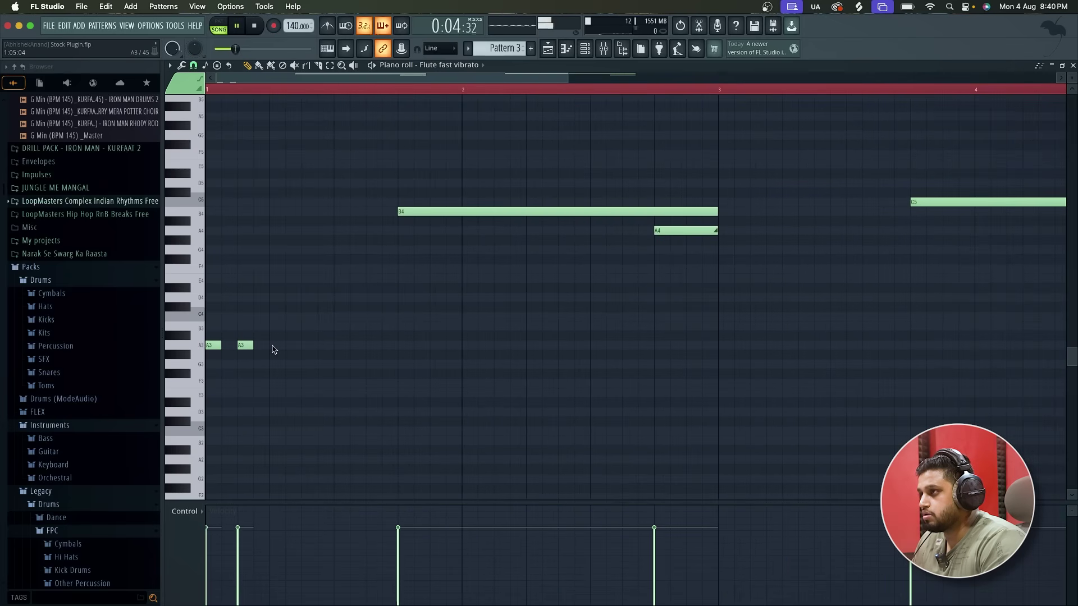
click(273, 345)
click(305, 345)
click(337, 345)
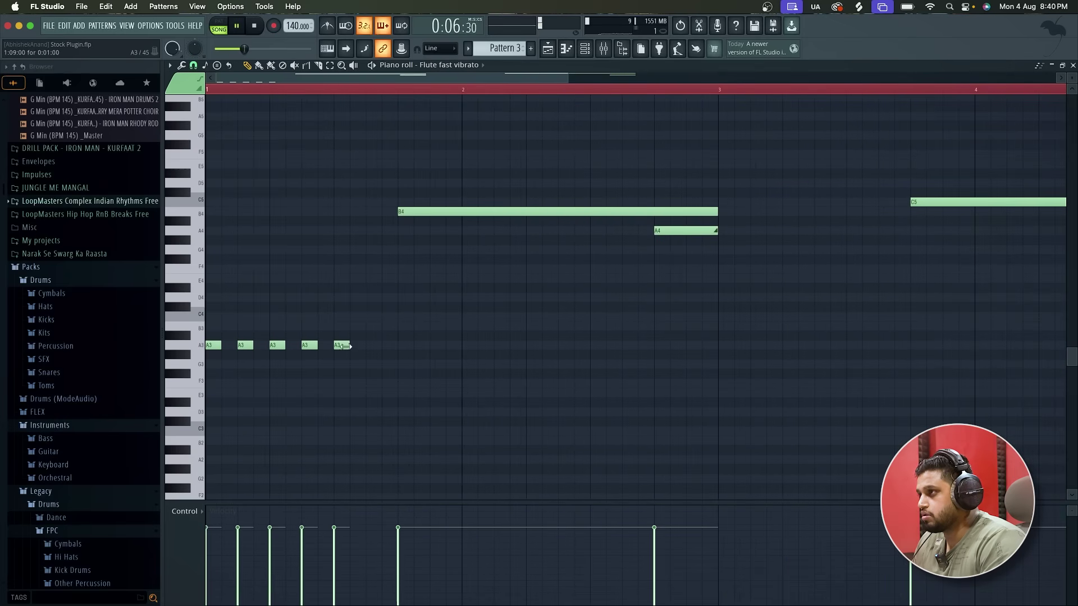
click(367, 345)
click(400, 345)
key(space)
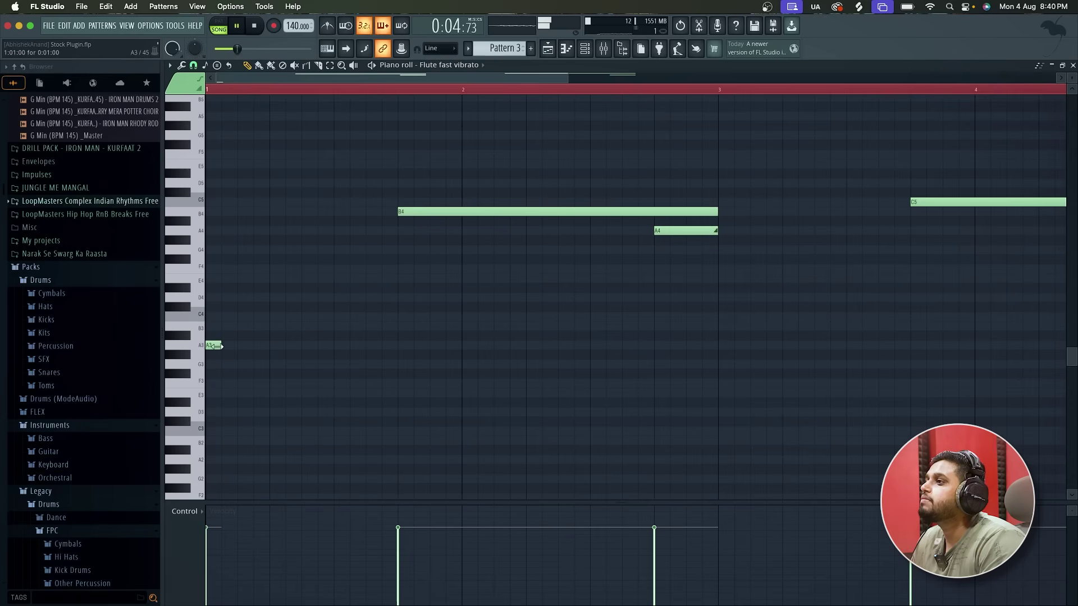
Audition the shifted melody without the A3 notes and move all the flute notes back so the phrase starts at bar 1
scroll(215, 351, down, 4)
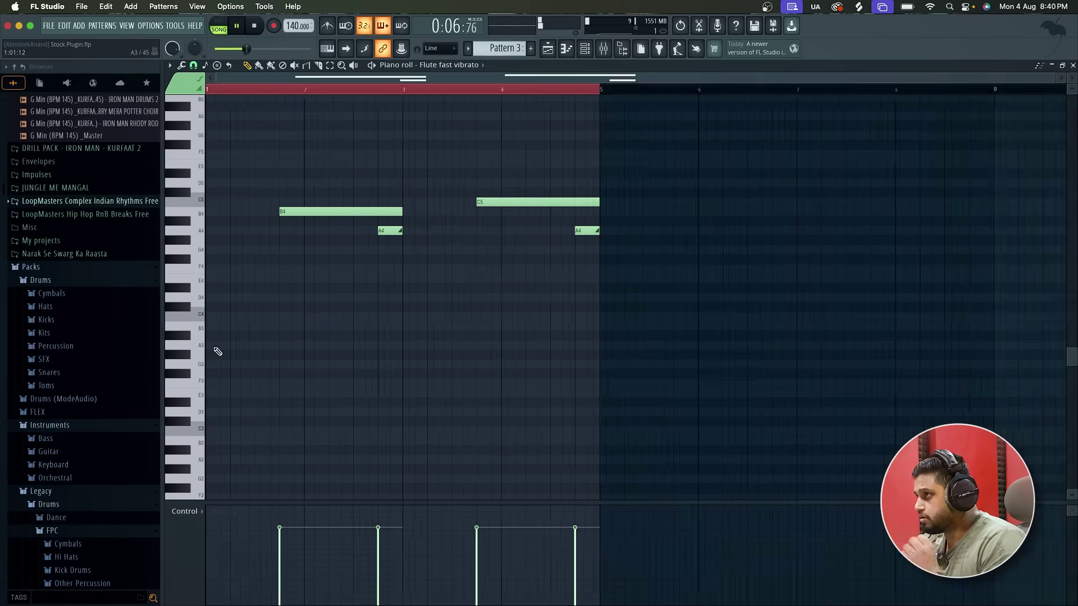
key(space)
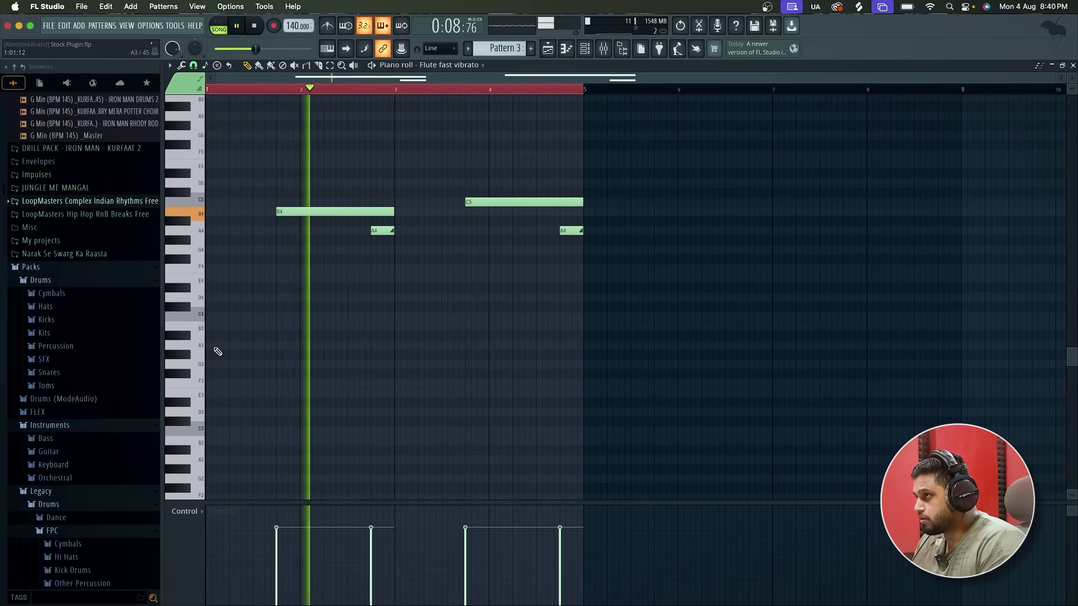
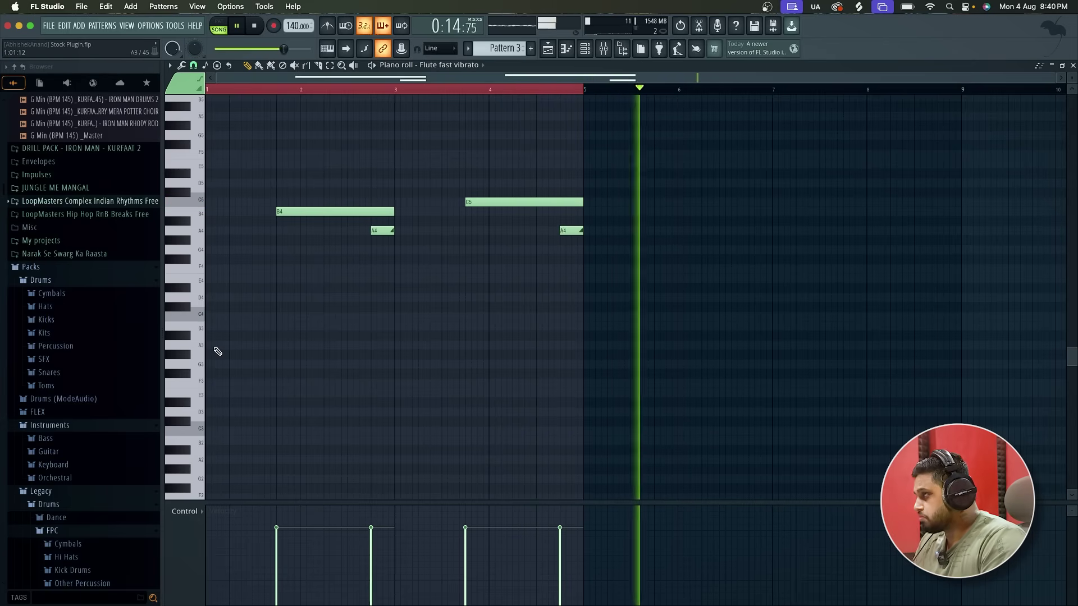
key(space)
key(ctrl+a)
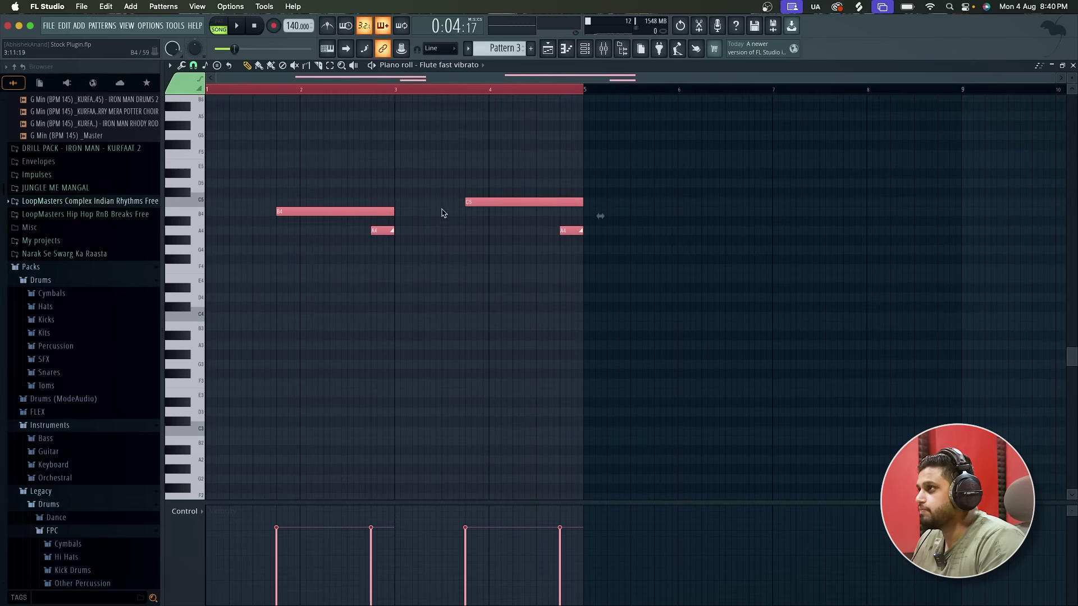
drag(371, 216, 219, 221)
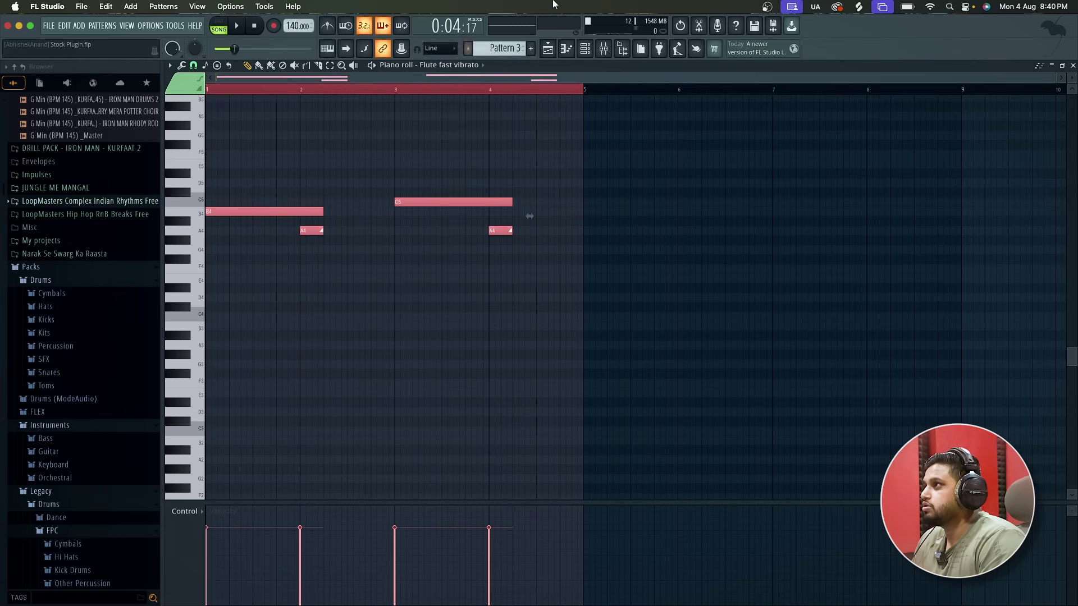
Return to the playlist and rename Pattern 3 to Flute
click(548, 49)
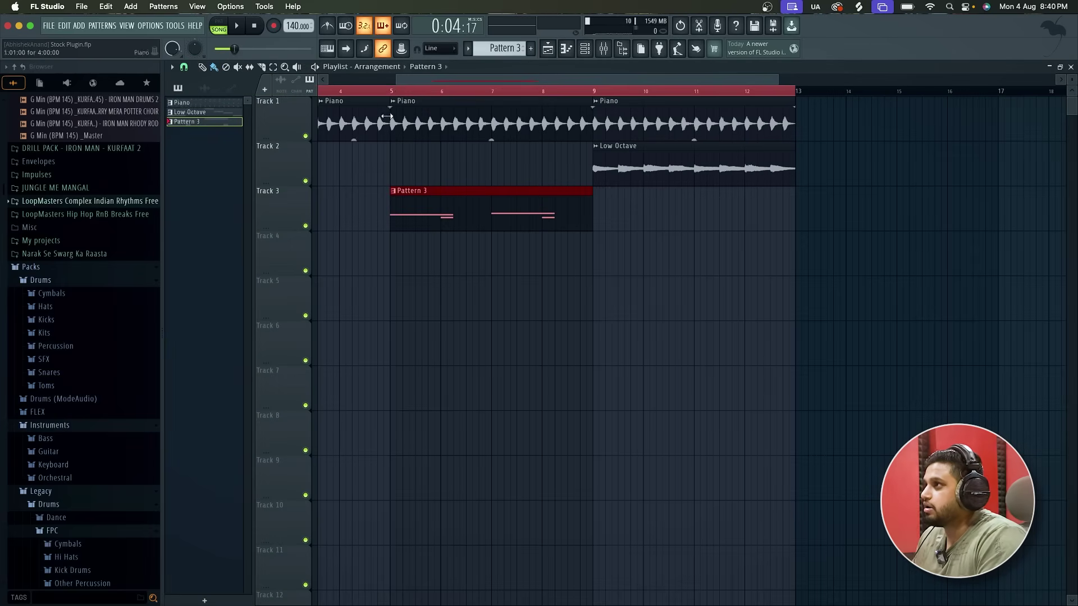
scroll(667, 251, down, 3)
key(F6)
key(F6)
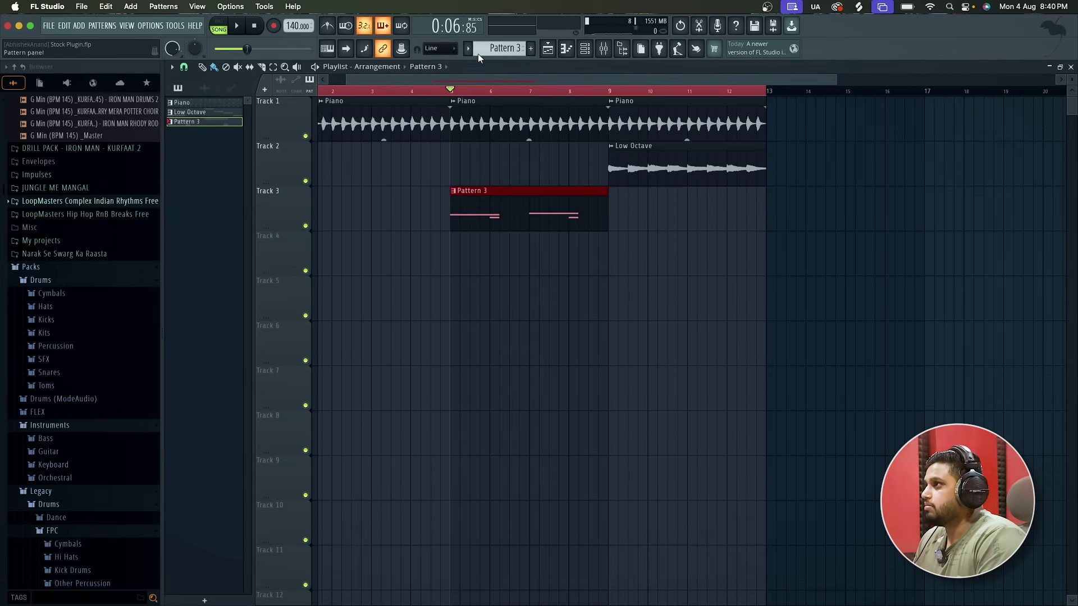
click(468, 49)
click(558, 108)
text(Flute)
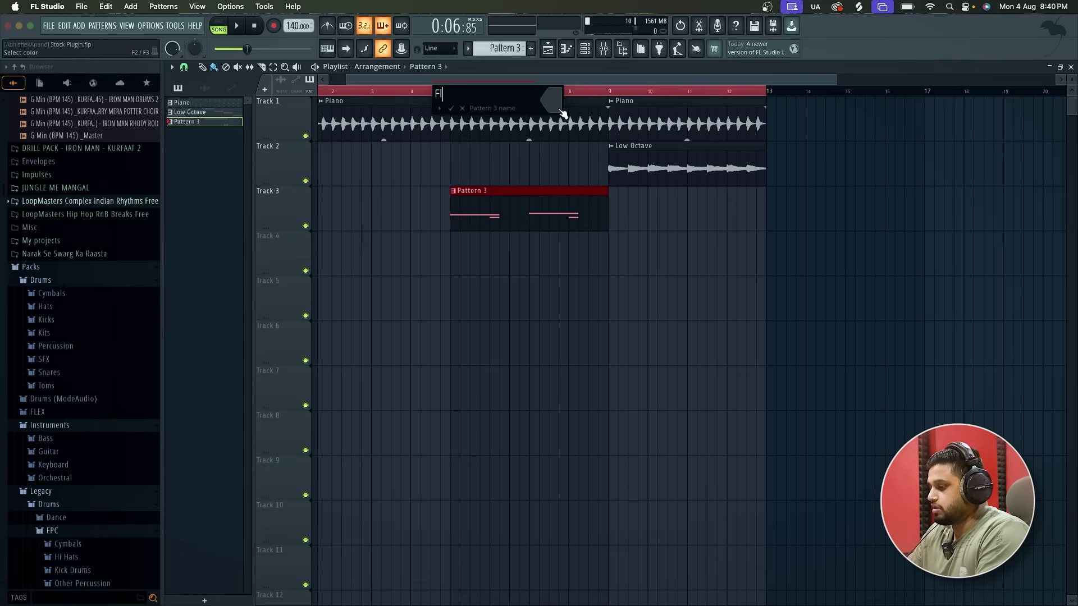
key(Return)
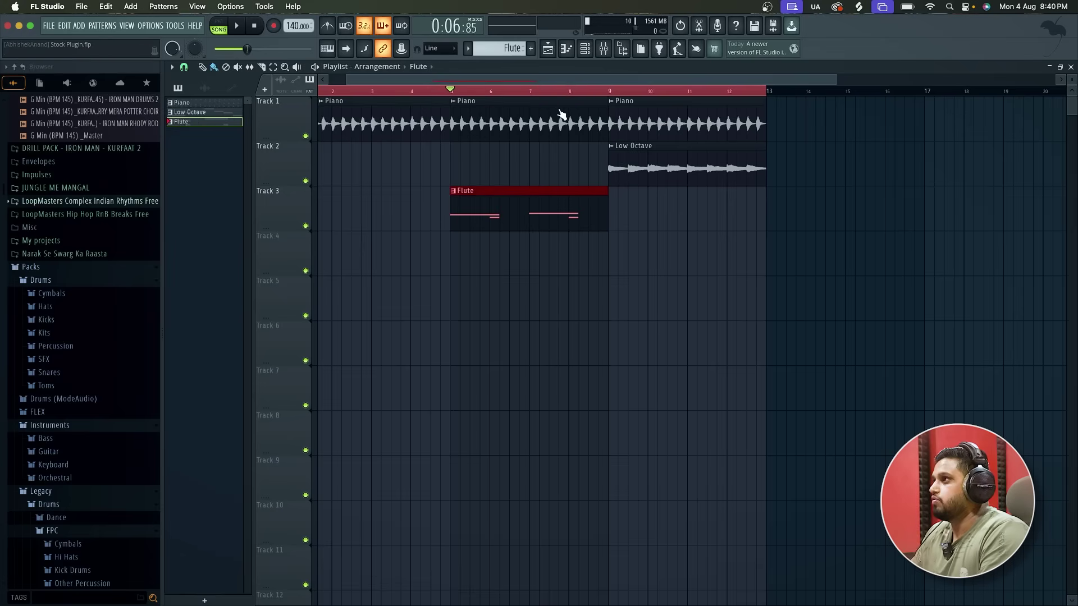
Render the Flute pattern to a 24-bit stereo Flute.wav and replace its playlist clip with the audio
click(468, 50)
click(546, 274)
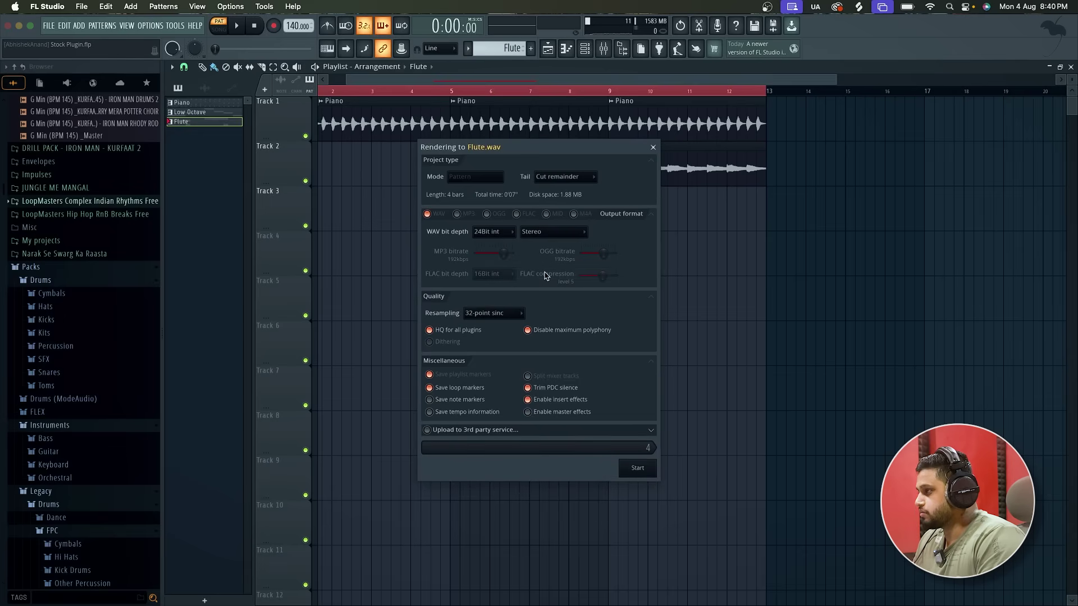
key(Return)
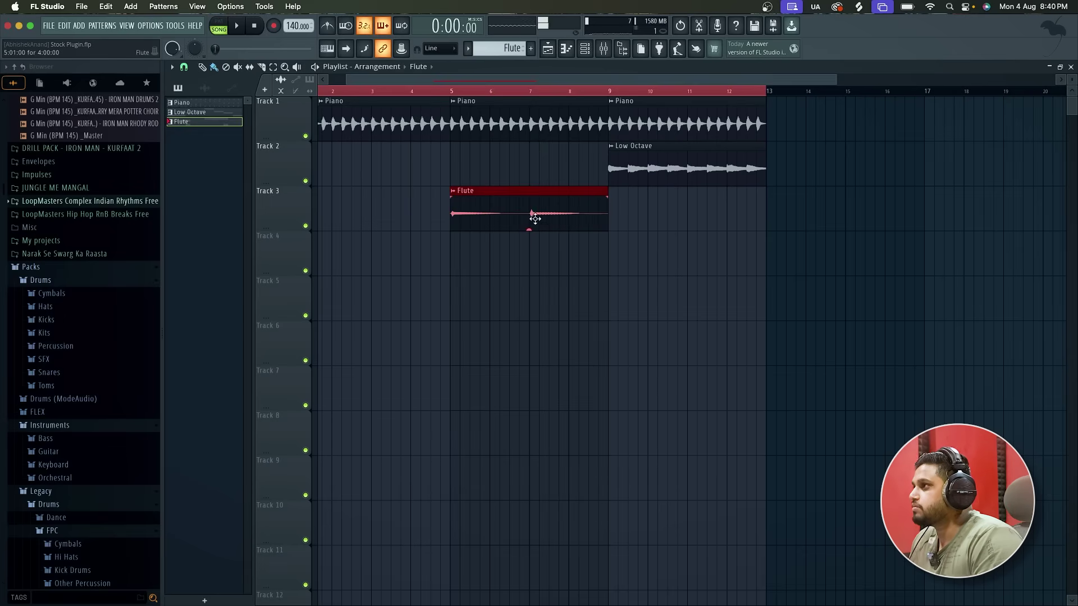
Reset the Flute audio clip's channel volume and route the clip to a free mixer track
double_click(537, 219)
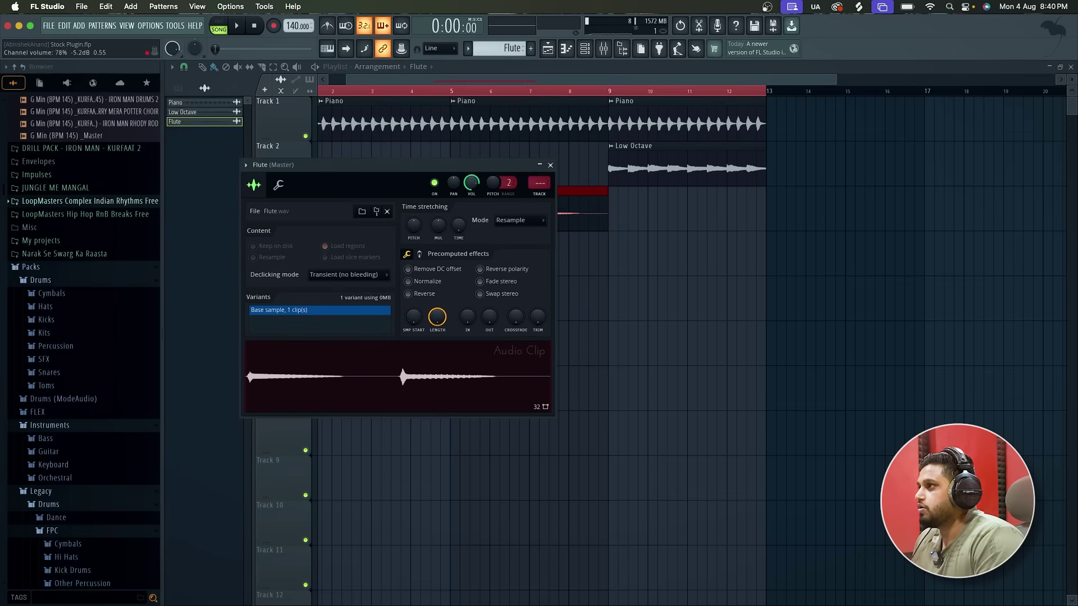
right_click(474, 184)
click(482, 191)
click(257, 170)
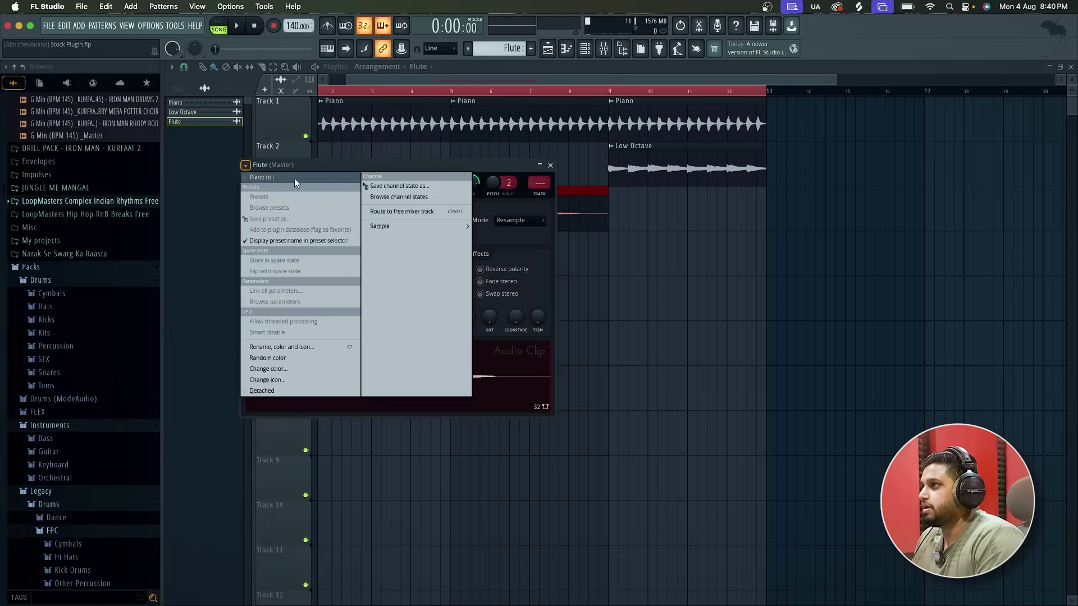
click(392, 210)
Find LuxeVerb among the effect plugins and load it in the first effect slot of the Flute mixer track
click(860, 264)
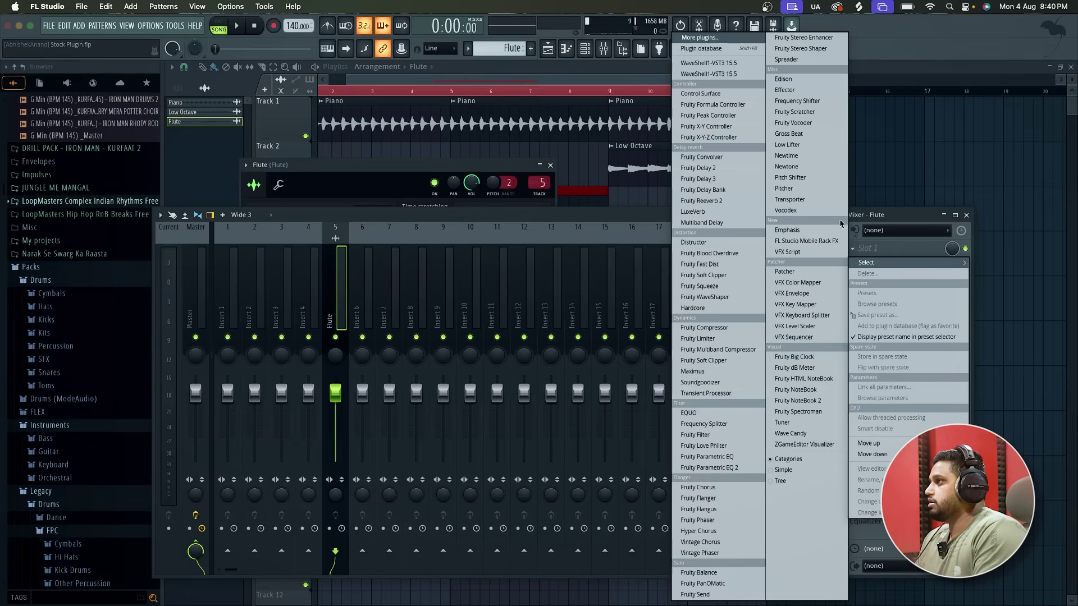
click(716, 39)
text(ree)
click(487, 75)
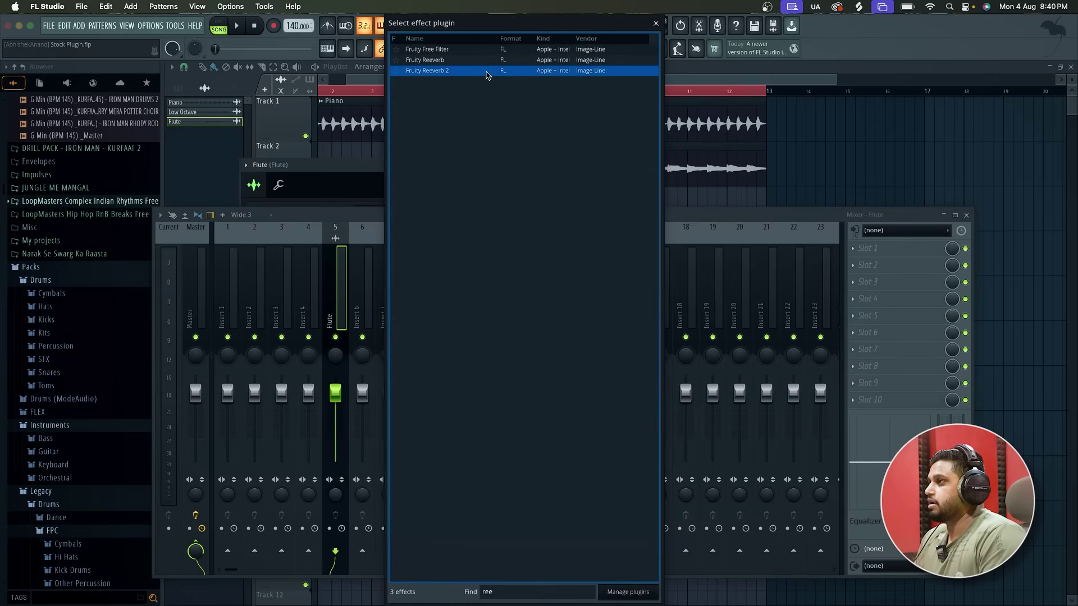
key(BackSpace)
key(BackSpace)
key(BackSpace)
text(alux)
text(lux)
double_click(488, 50)
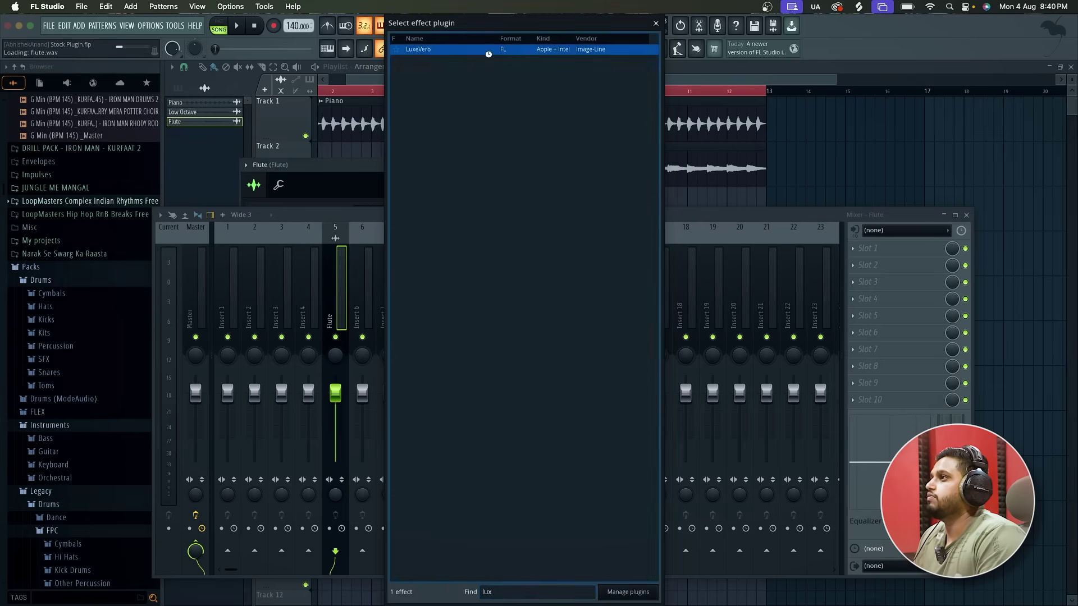
Close the mixer and move the LuxeVerb window below the Piano and Low Octave tracks while the song plays
drag(448, 160, 452, 52)
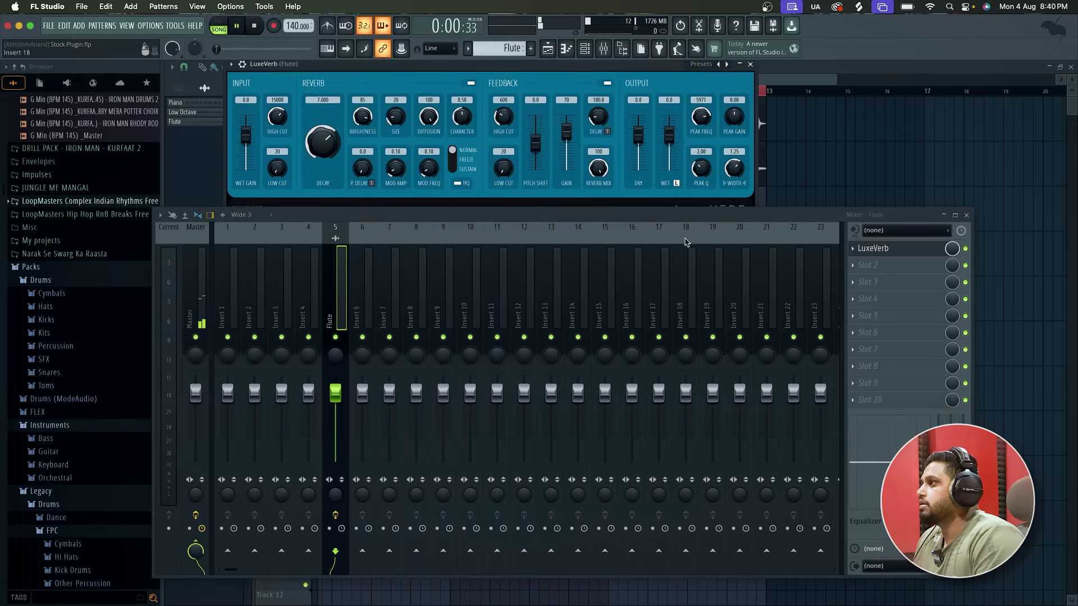
click(966, 217)
drag(653, 66, 832, 218)
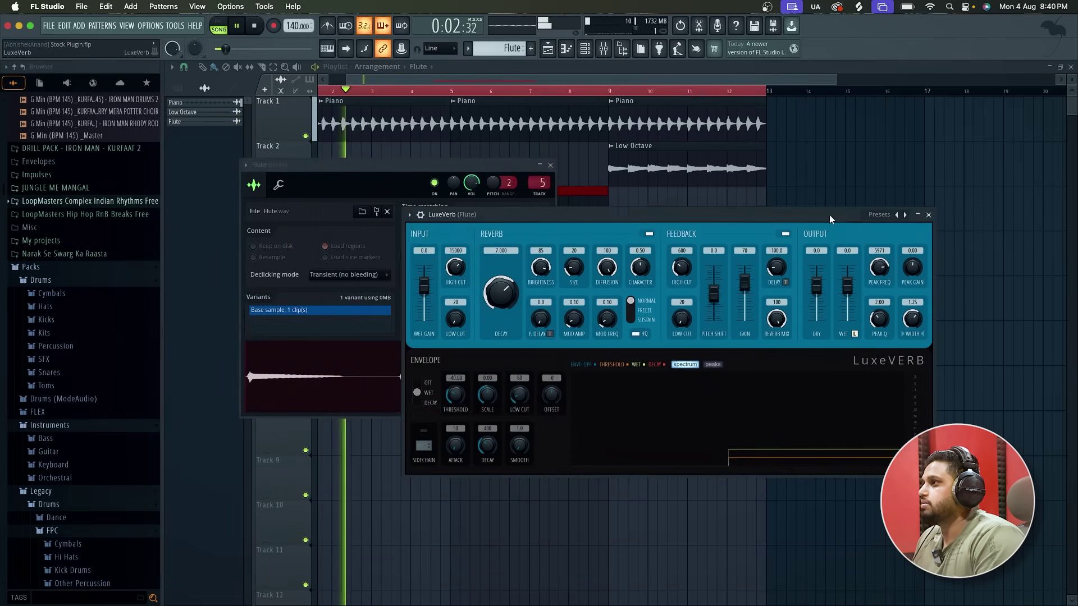
Close the flute's channel settings, move playback to bar 5 and open LuxeVerb from the Flute mixer track
click(551, 165)
click(448, 91)
key(Escape)
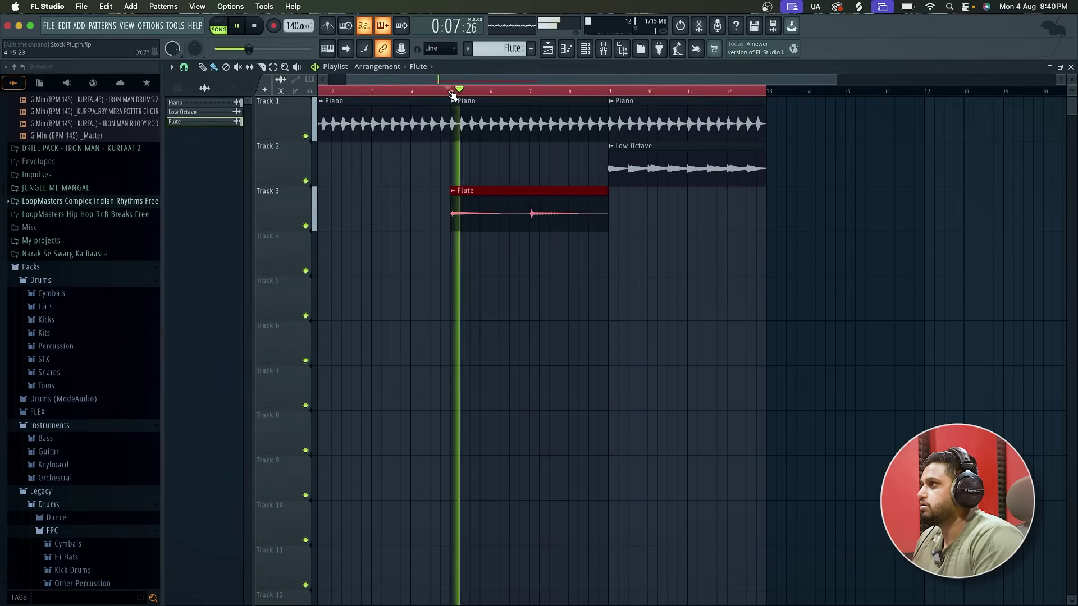
key(space)
click(604, 50)
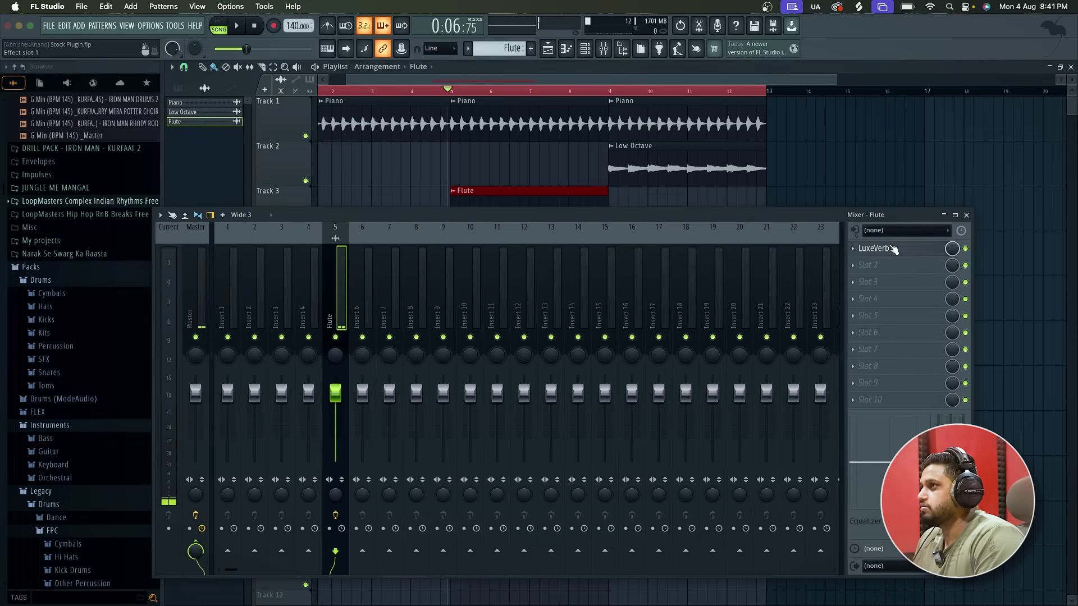
click(966, 215)
key(space)
drag(771, 217, 710, 205)
Try the Bottomless Pit Fifth Down pitch-shift preset on the flute's LuxeVerb
click(840, 205)
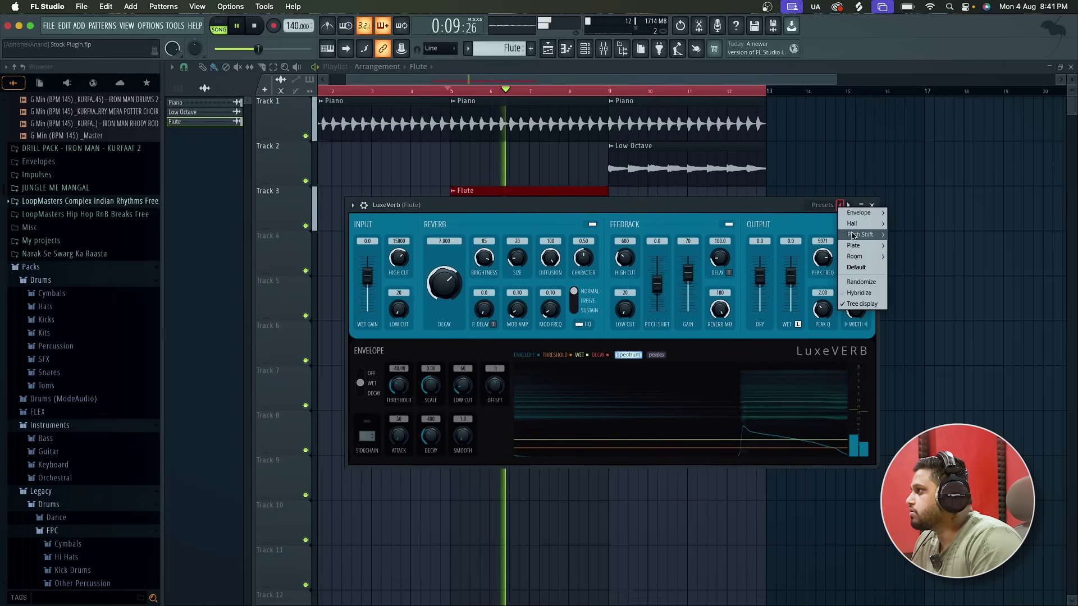
mouse_move(853, 236)
click(898, 234)
key(space)
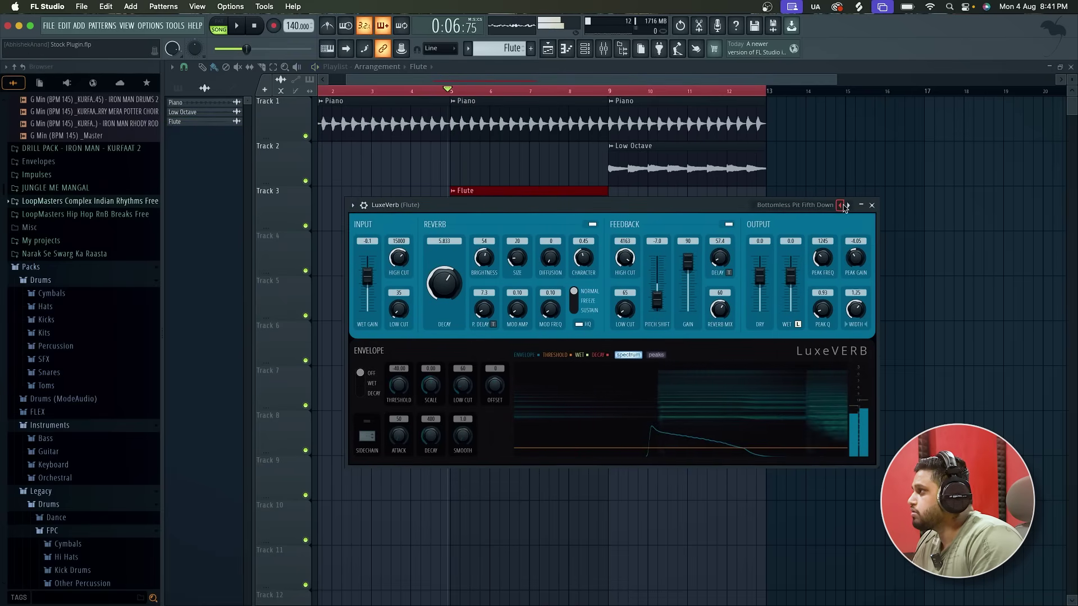
Load the Bright Hall preset in the flute's LuxeVerb and play the flute section through it
click(840, 205)
mouse_move(858, 222)
click(921, 219)
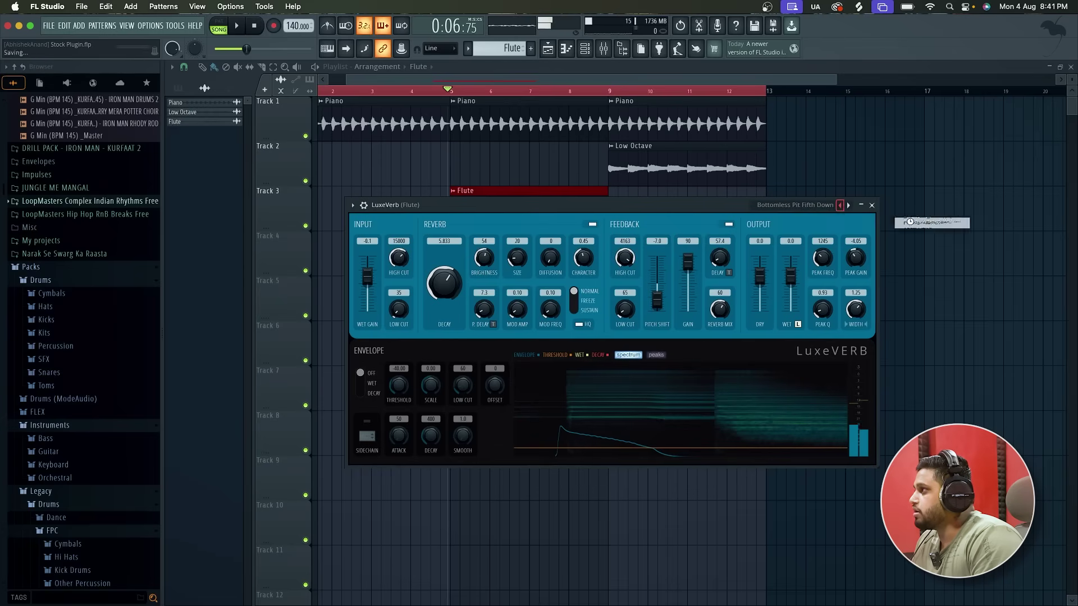
key(space)
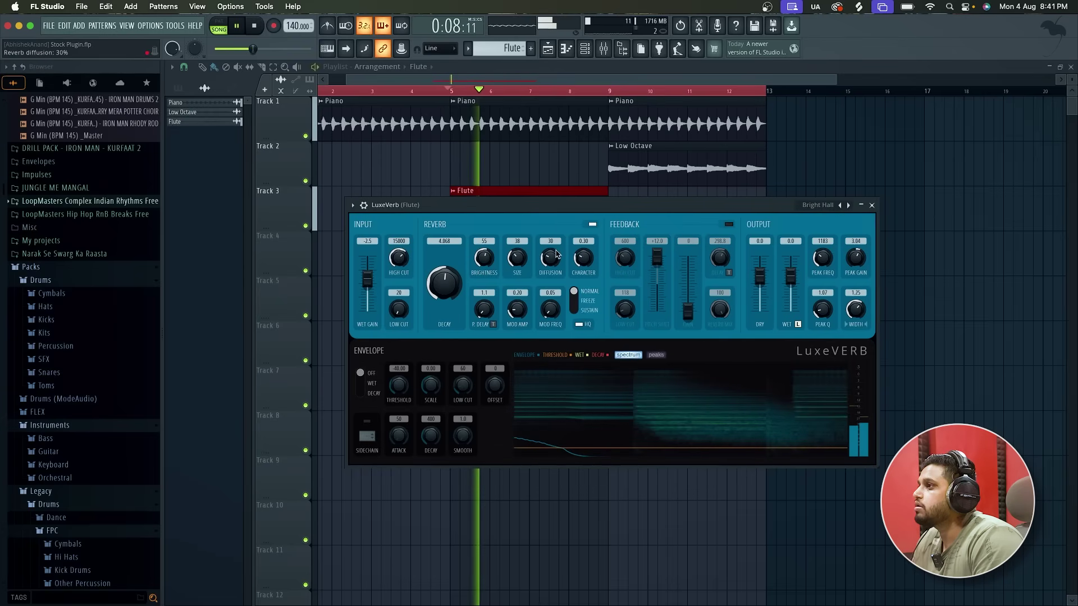
drag(551, 207, 468, 206)
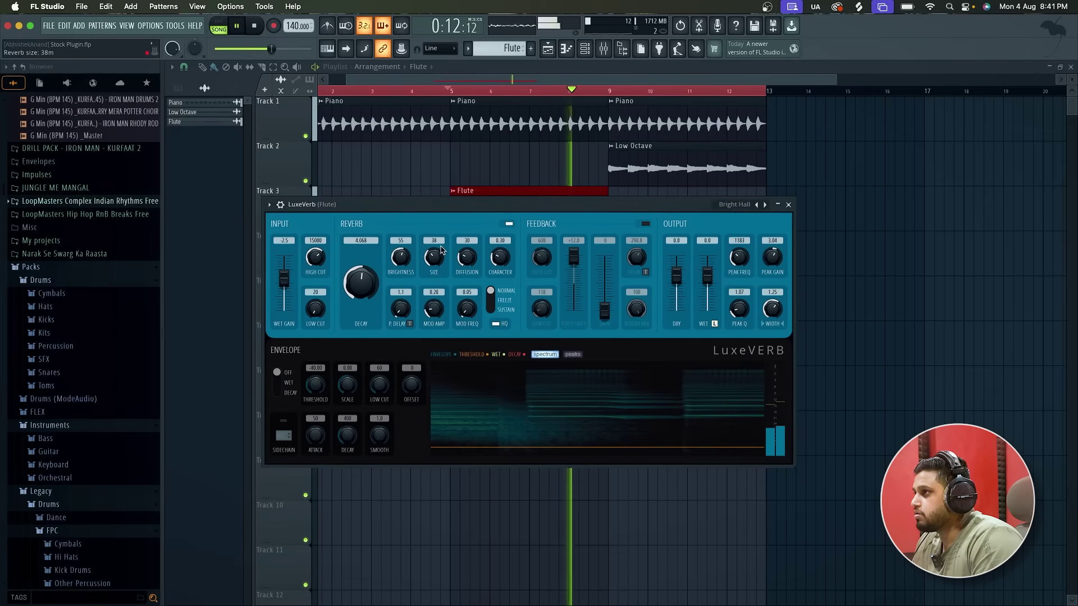
key(space)
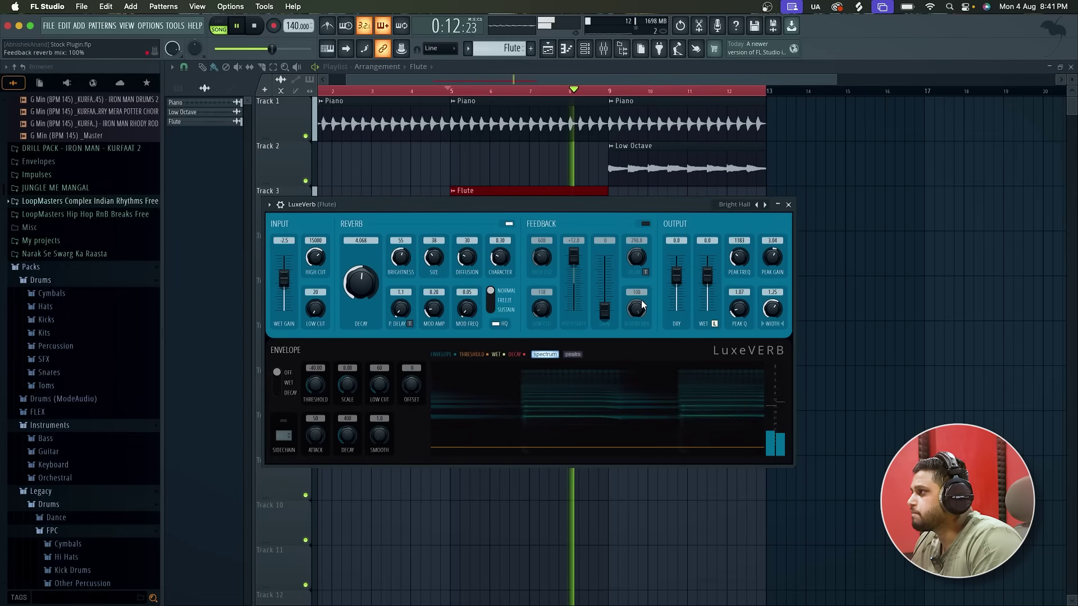
Set LuxeVerb's output width to 1.38, reverb decay to 8.555 and wet gain to -2.7 while auditioning the flute
key(space)
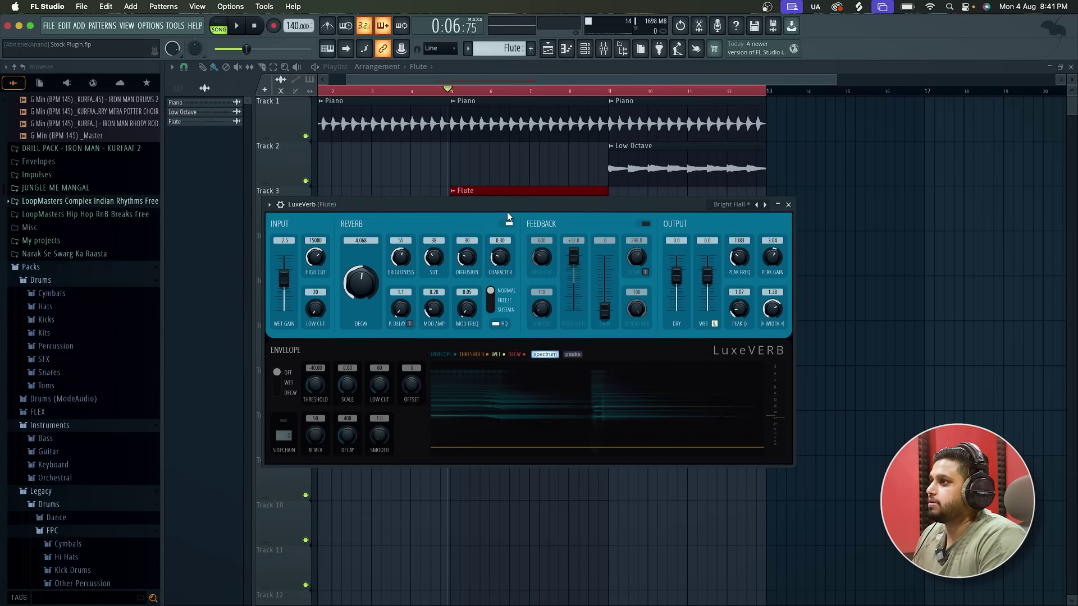
key(space)
mouse_move(360, 284)
mouse_down()
mouse_move(361, 266)
mouse_move(362, 287)
mouse_up()
mouse_move(284, 278)
mouse_down()
mouse_move(285, 305)
mouse_move(286, 258)
mouse_move(284, 279)
mouse_up()
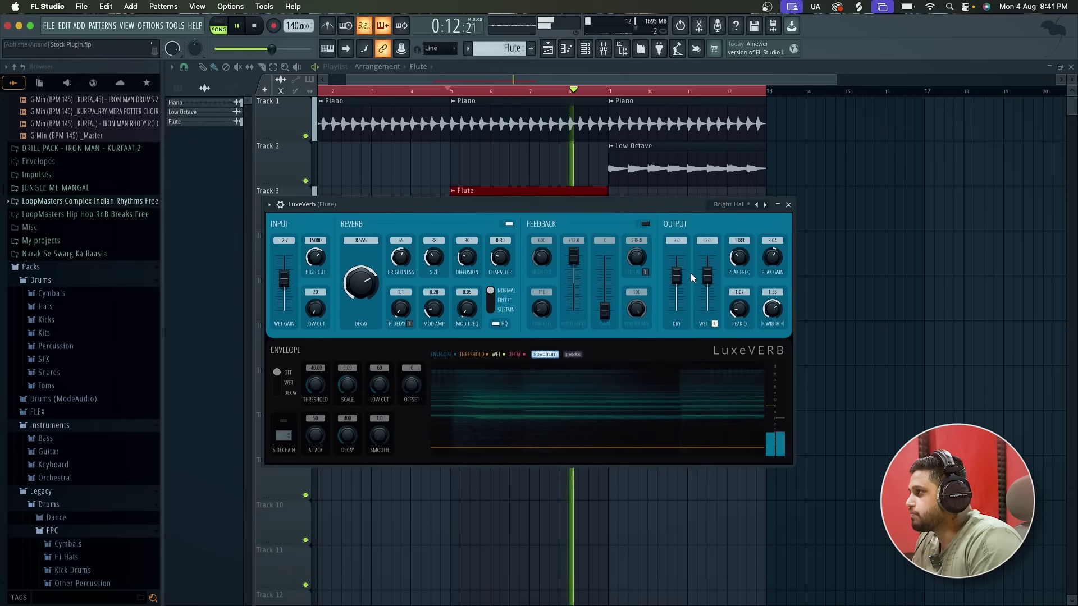
key(space)
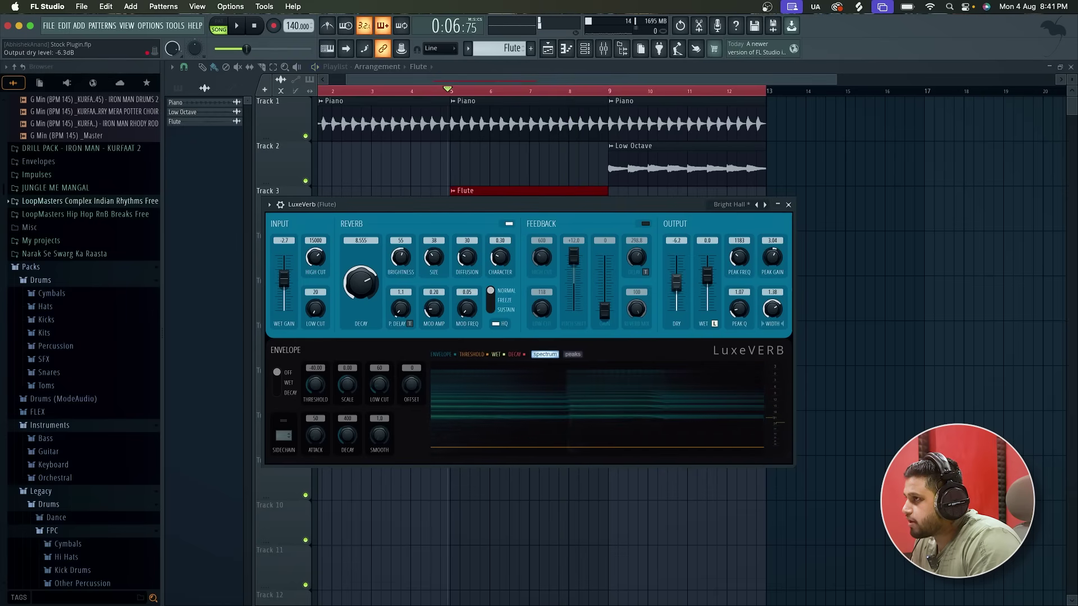
Lower LuxeVerb's dry output to -32.5 dB, set the decay to 5.130 and close the plugin
key(space)
drag(677, 285, 676, 309)
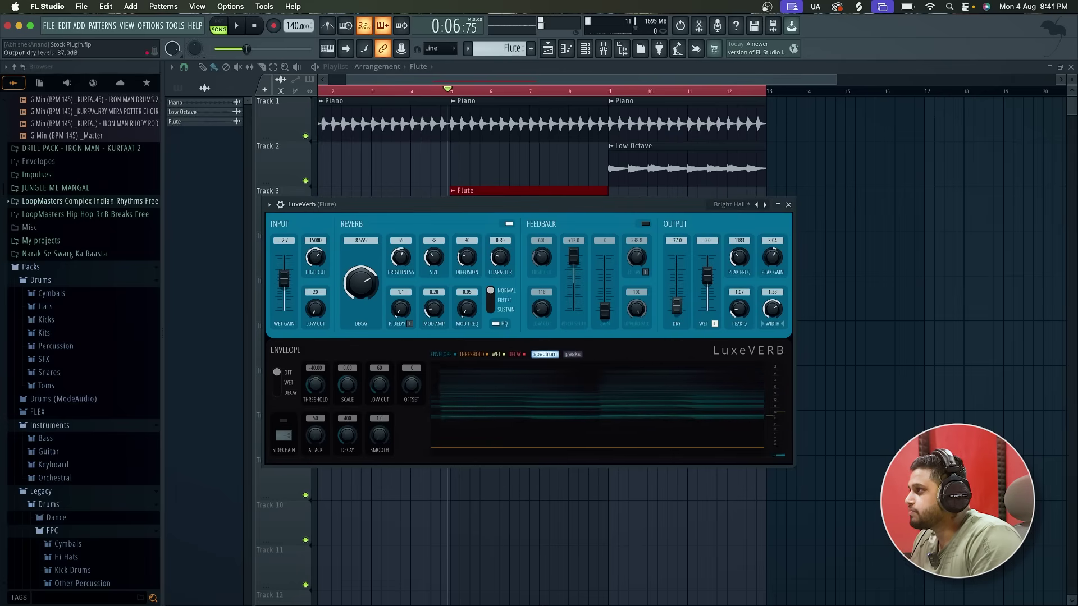
key(space)
mouse_move(360, 283)
mouse_down()
mouse_move(360, 297)
mouse_move(363, 279)
mouse_up()
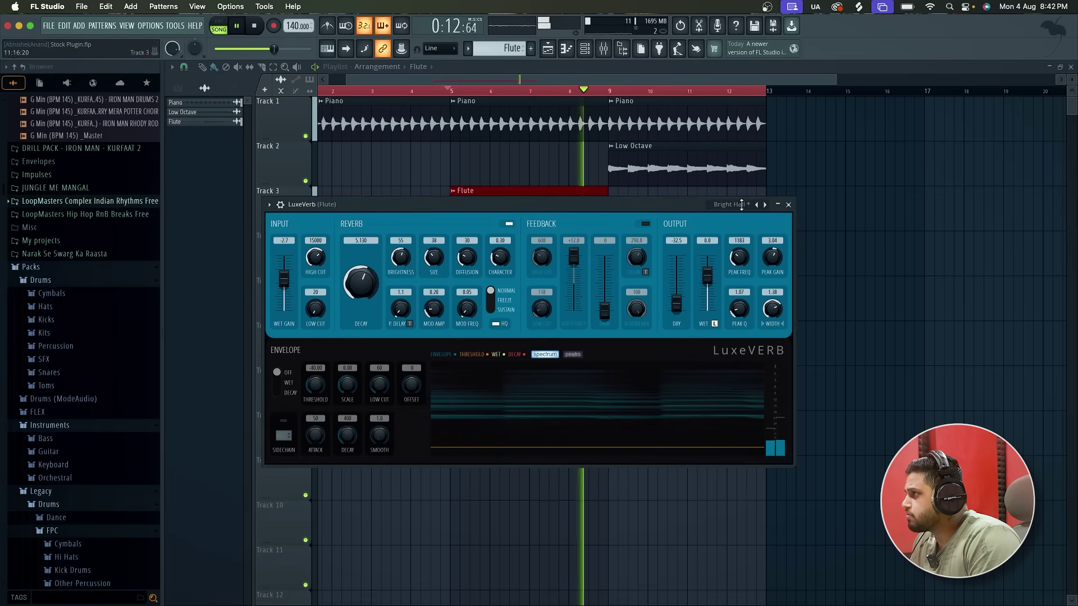
key(space)
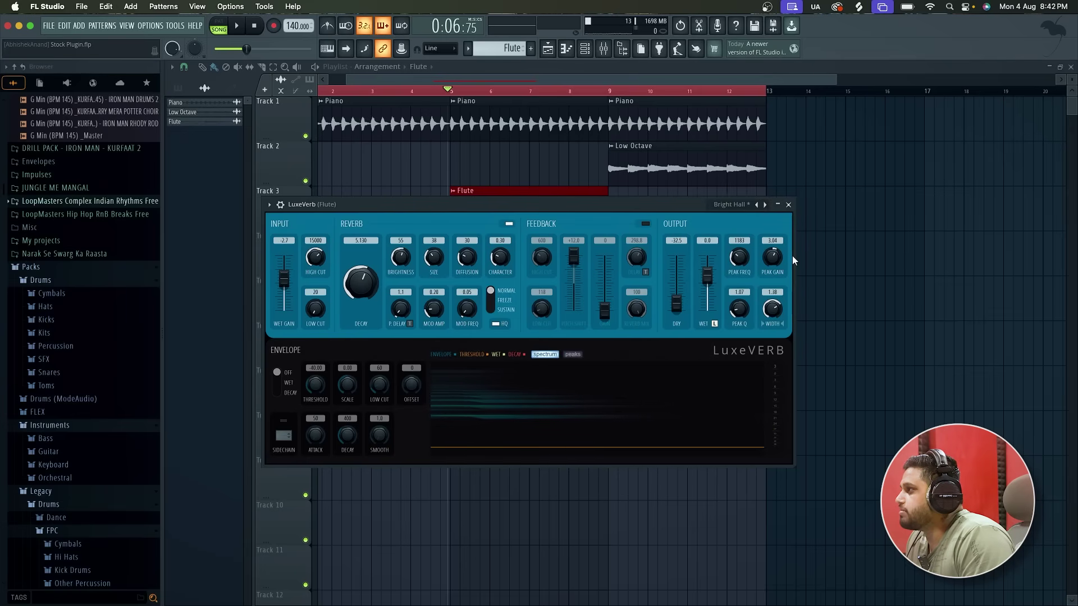
click(788, 204)
Play the arrangement from just before the flute entry and open the mixer
scroll(430, 188, down, 2)
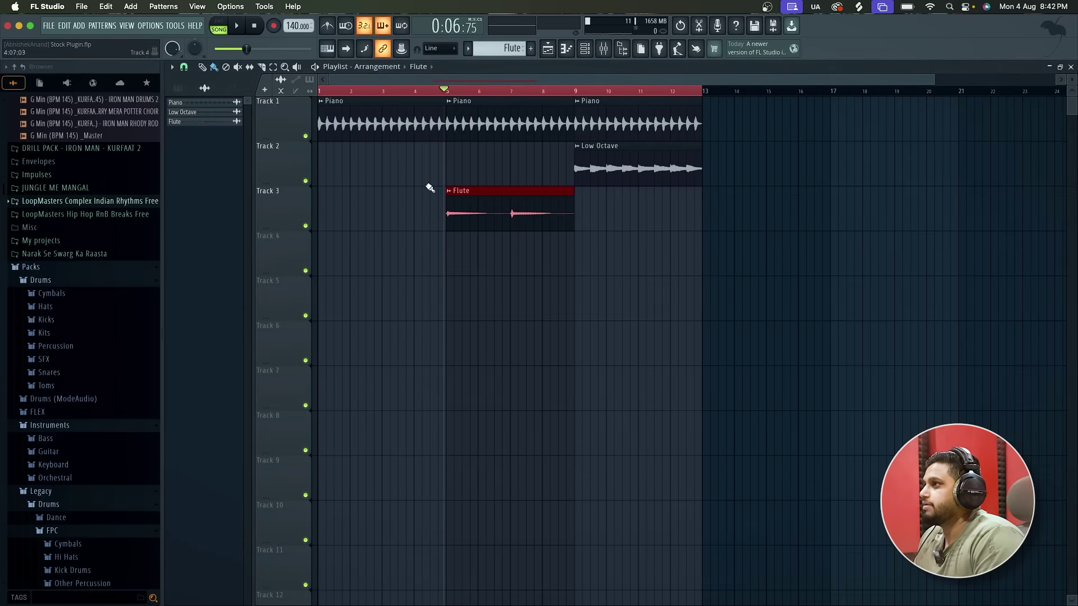
click(412, 91)
key(space)
click(603, 48)
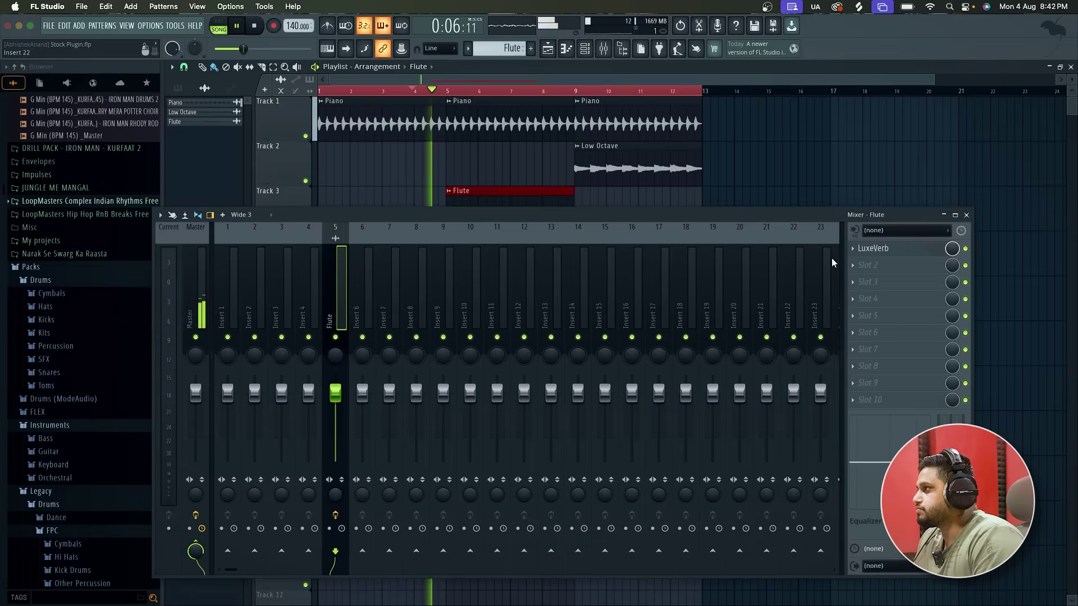
Try a Fruity Parametric EQ 2 in the Flute track's second effect slot and remove it
click(870, 265)
click(709, 468)
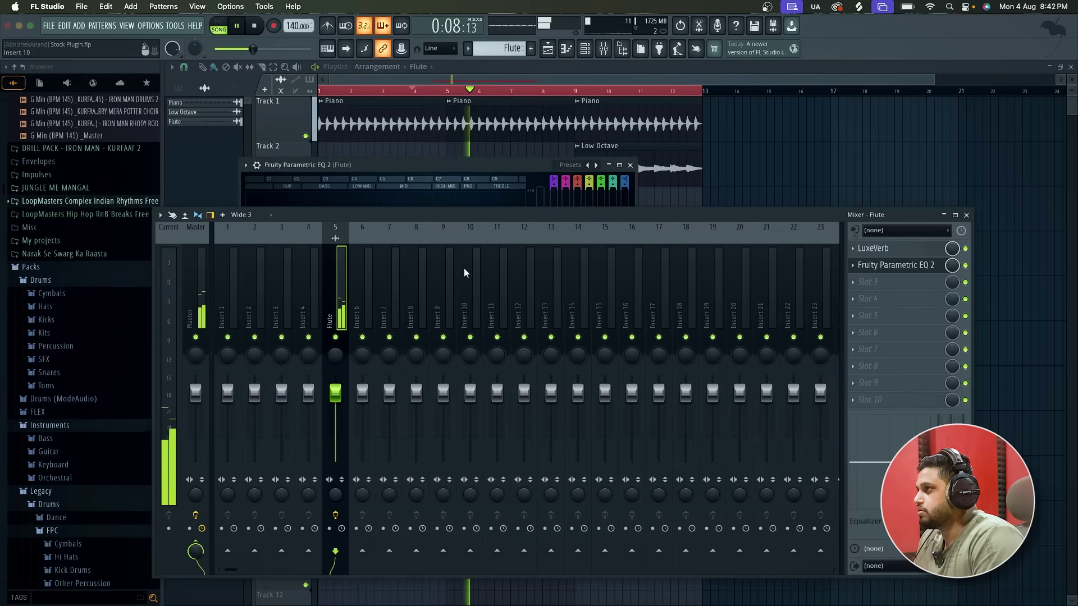
drag(499, 166, 577, 55)
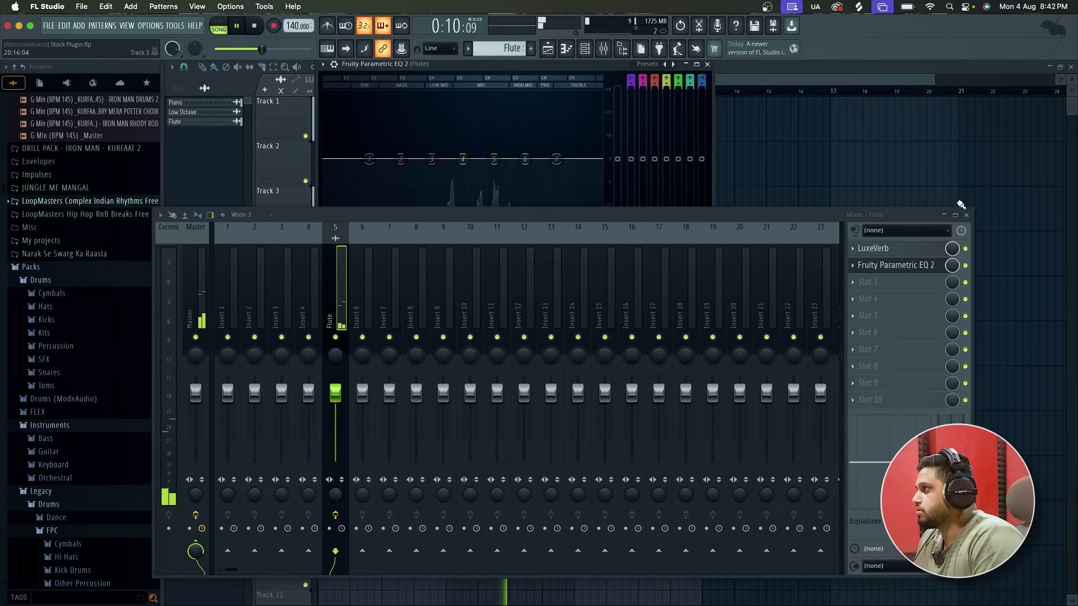
click(708, 65)
key(space)
click(851, 272)
click(864, 287)
key(Return)
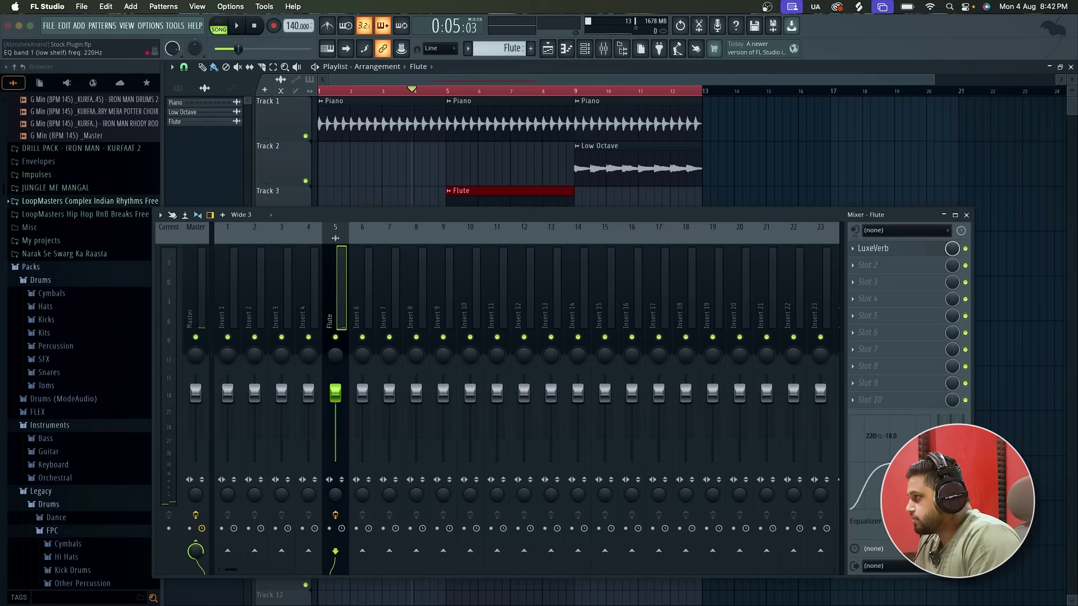
Cut the Flute mixer track's low shelf to -18 dB at 248 Hz and set the track delay to 2 ms
right_click(856, 548)
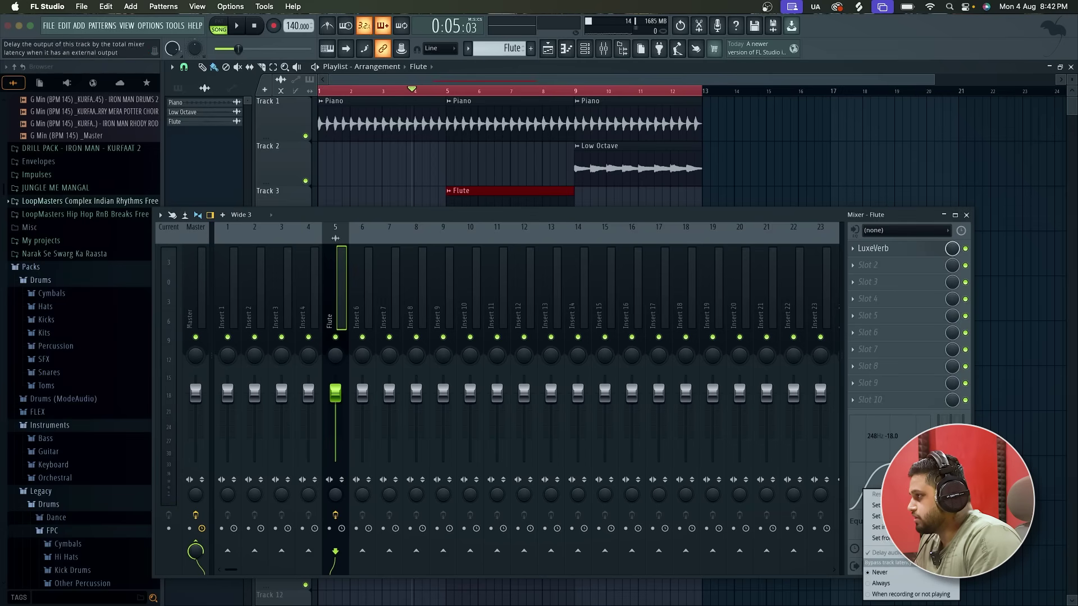
click(884, 505)
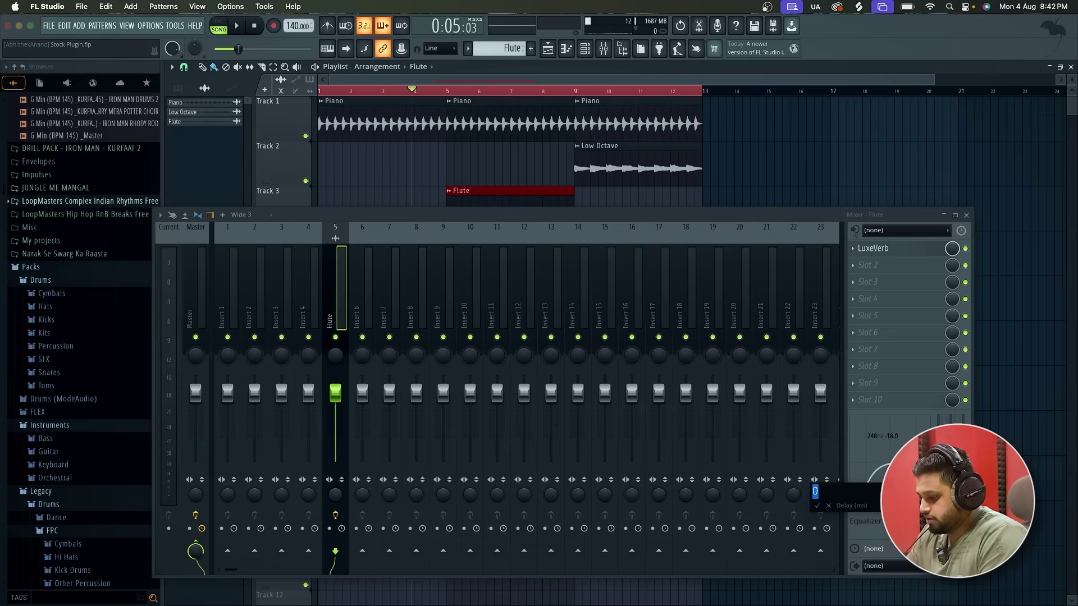
text(2)
key(Return)
Close the mixer and play the arrangement to hear the flute with the Piano and Low Octave clips
key(space)
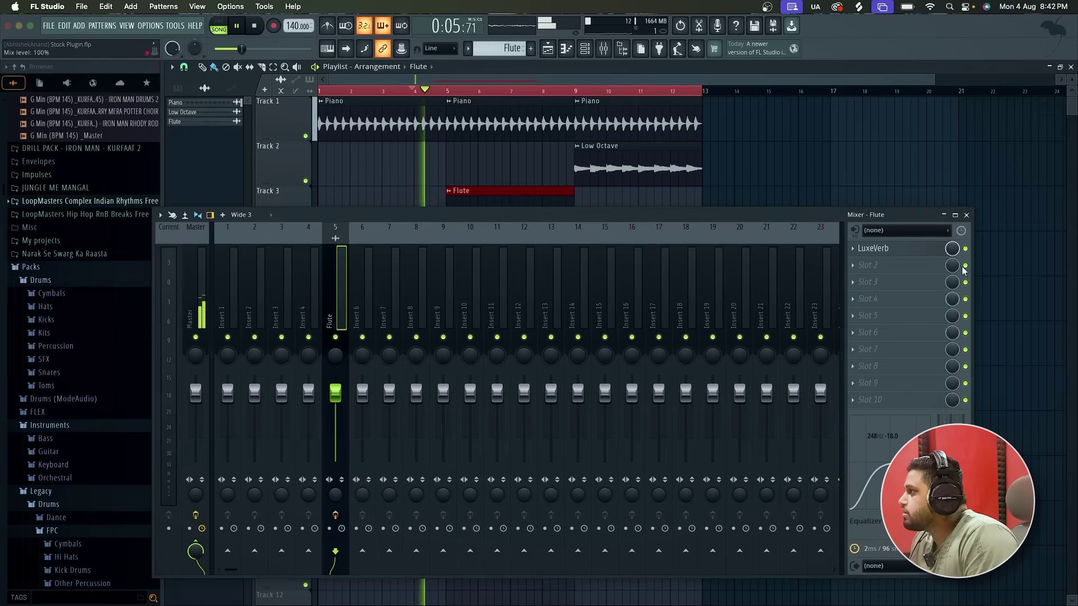
click(967, 215)
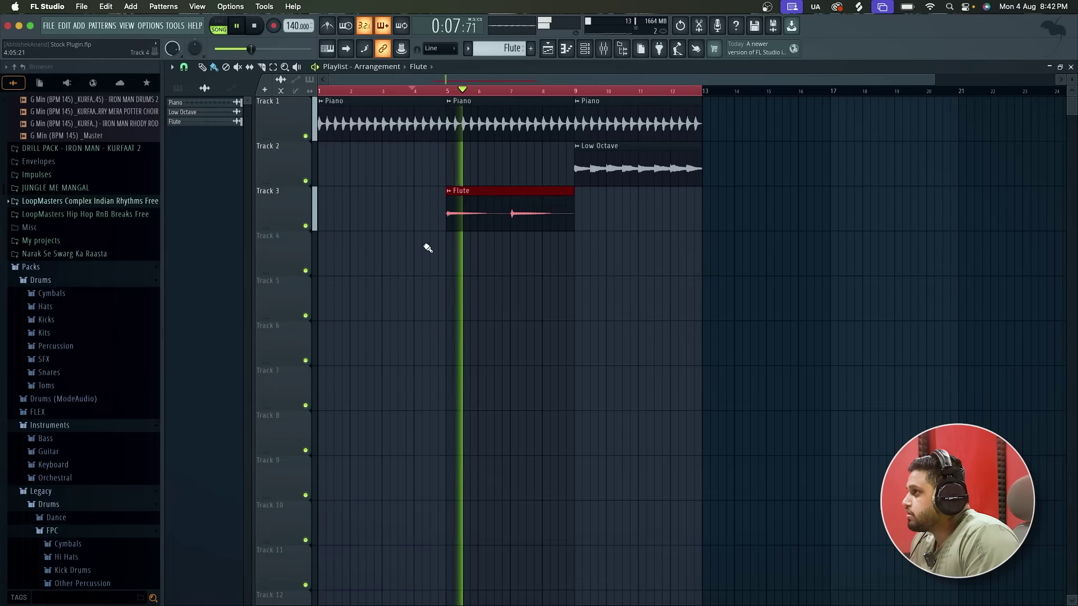
scroll(428, 249, up, 2)
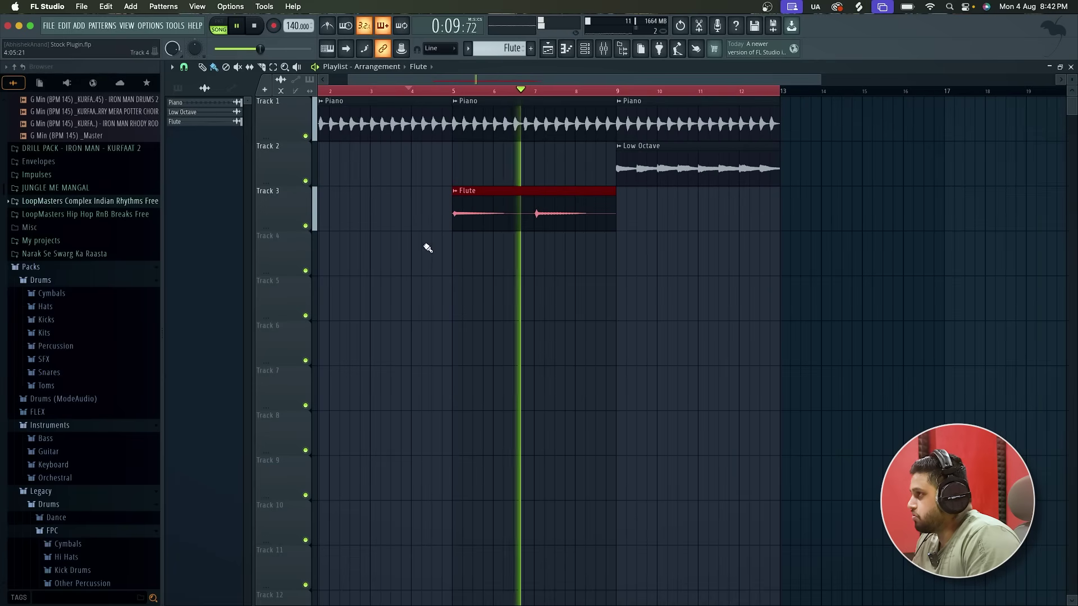
scroll(597, 216, up, 2)
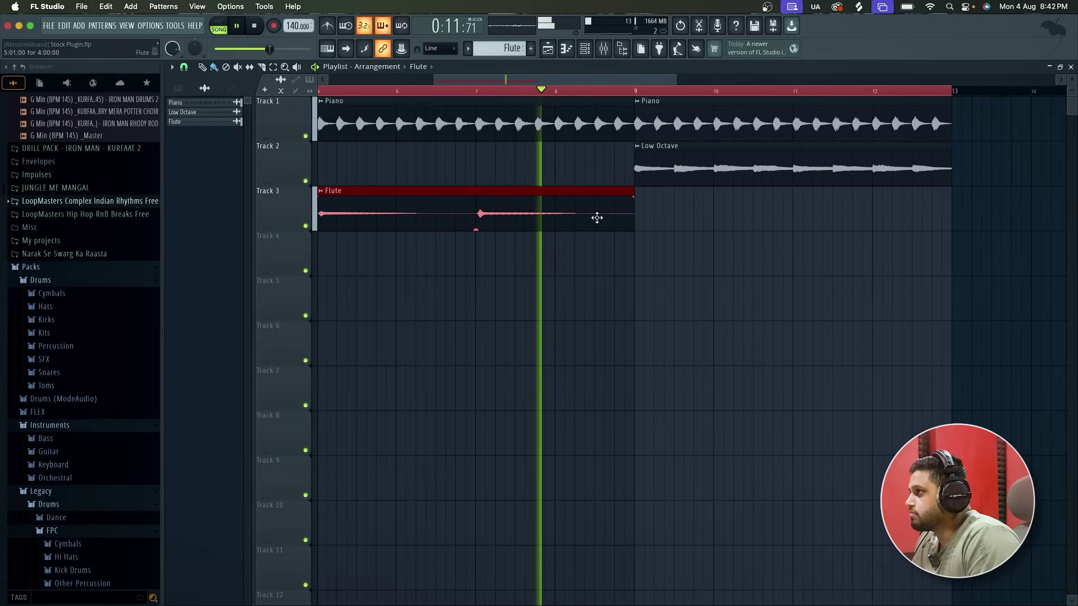
scroll(597, 218, down, 2)
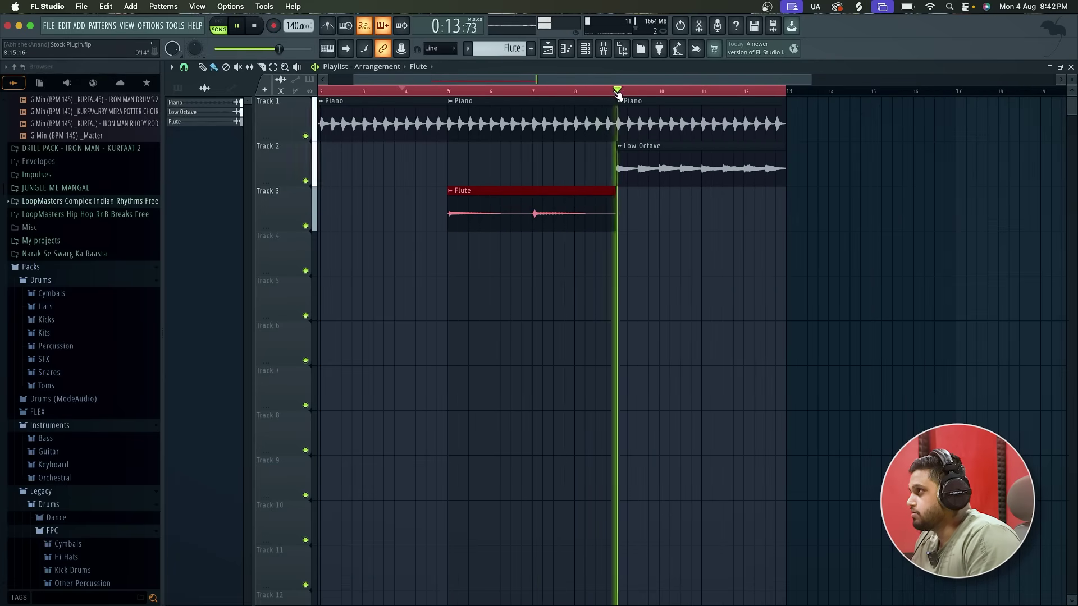
scroll(619, 95, down, 3)
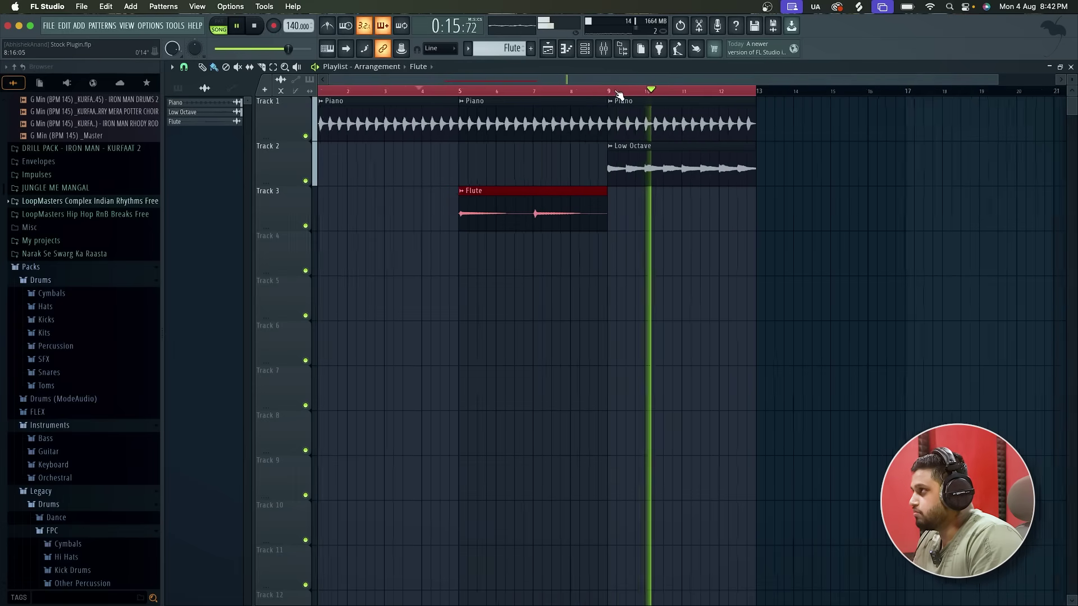
Duplicate the last Piano and Low Octave clips so the copies start at bar 13
click(766, 147)
right_click(766, 147)
scroll(641, 169, up, 2)
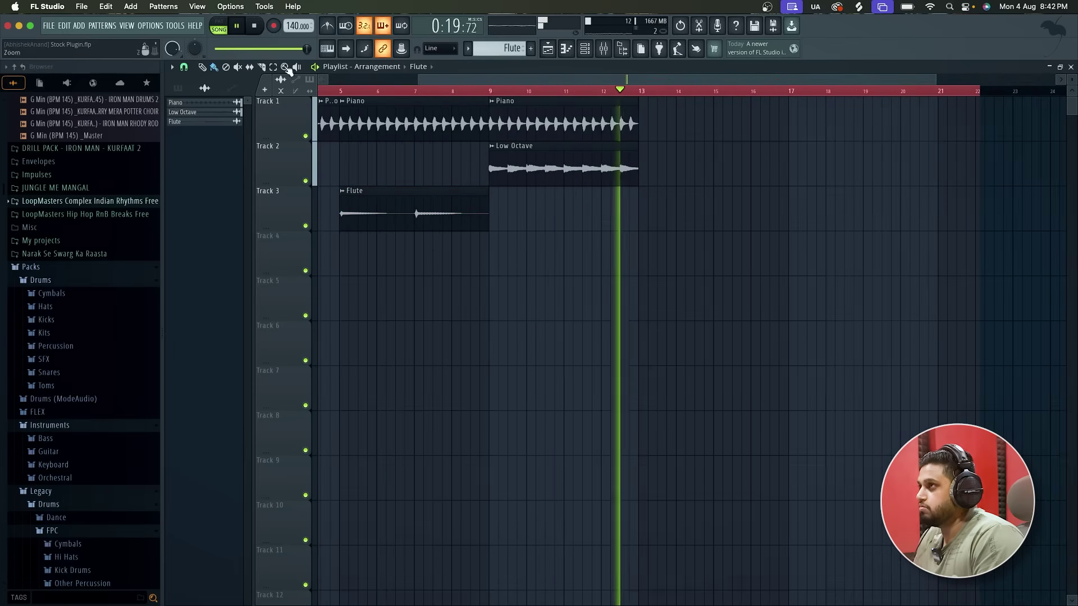
click(274, 67)
key(space)
drag(636, 183, 686, 127)
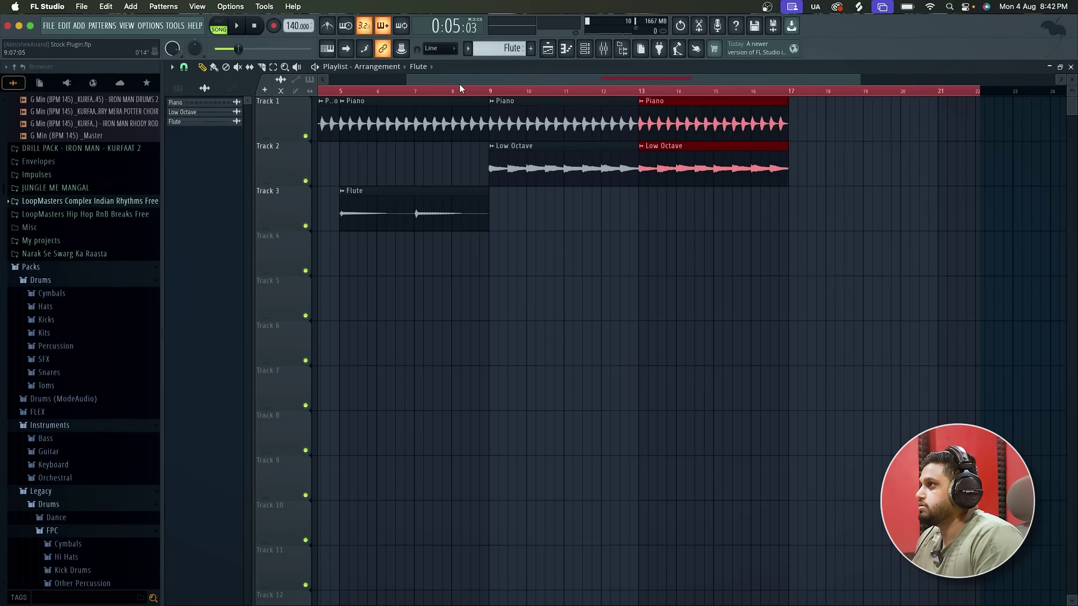
Play the extended Piano and Low Octave section from bar 9
scroll(512, 219, down, 4)
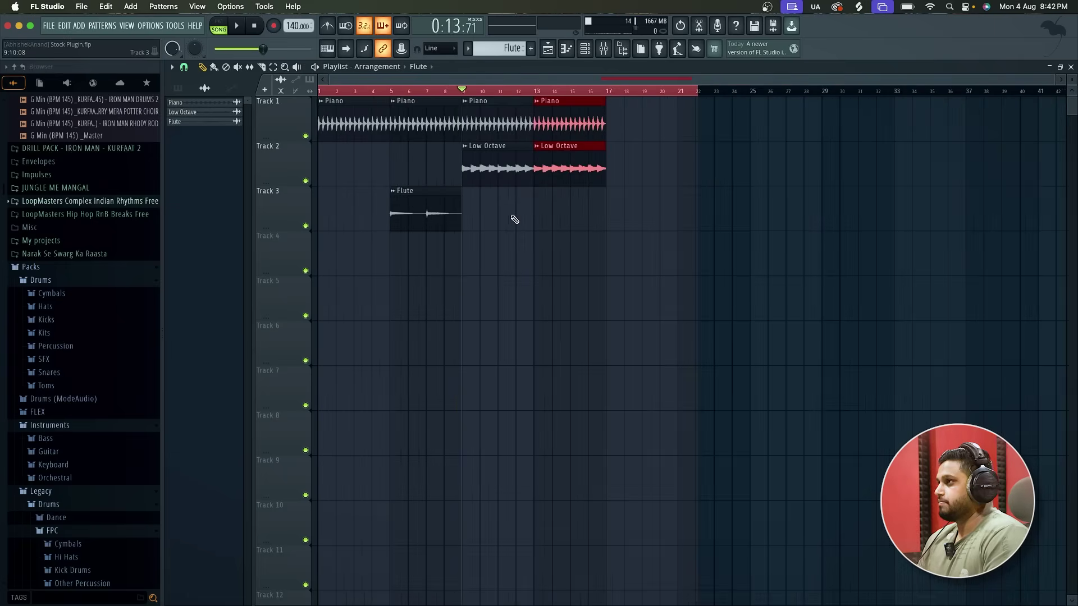
key(space)
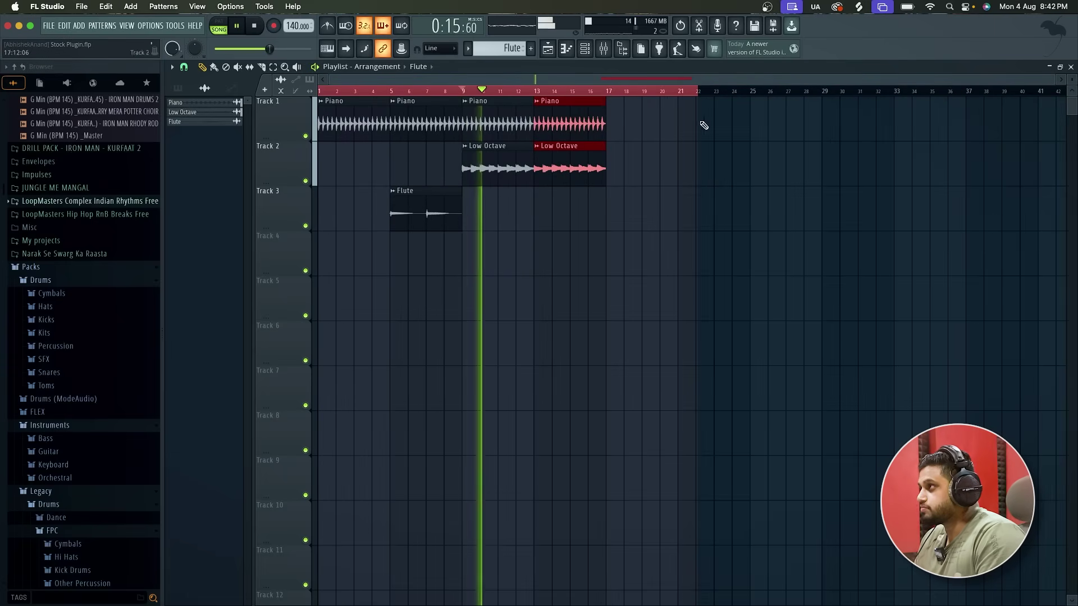
key(space)
Show all channels in the channel rack and browse the list of instruments that can be added
key(F6)
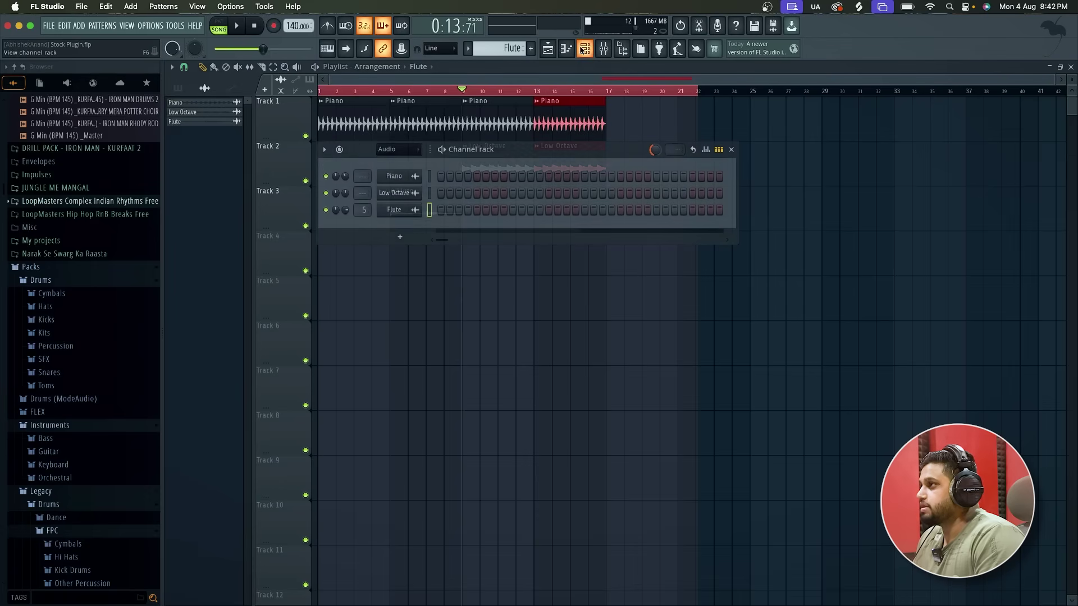
click(395, 160)
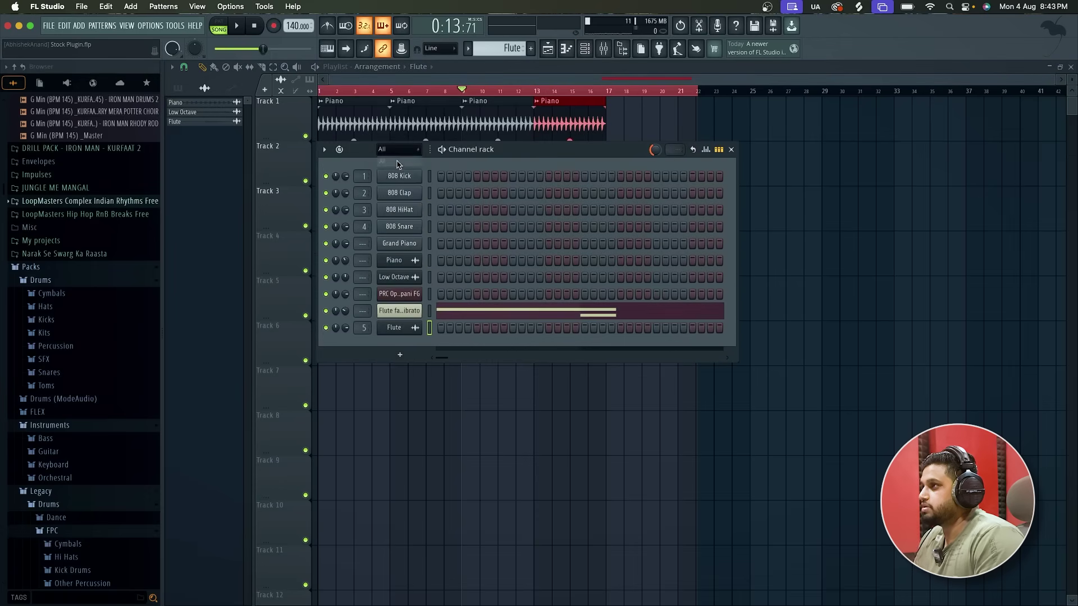
click(418, 356)
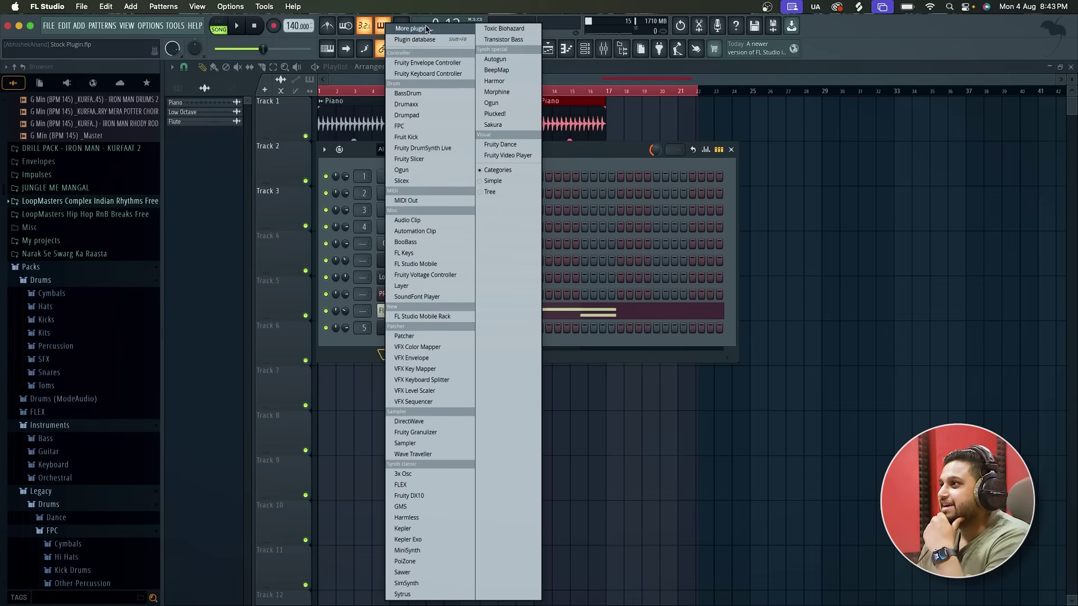
click(615, 153)
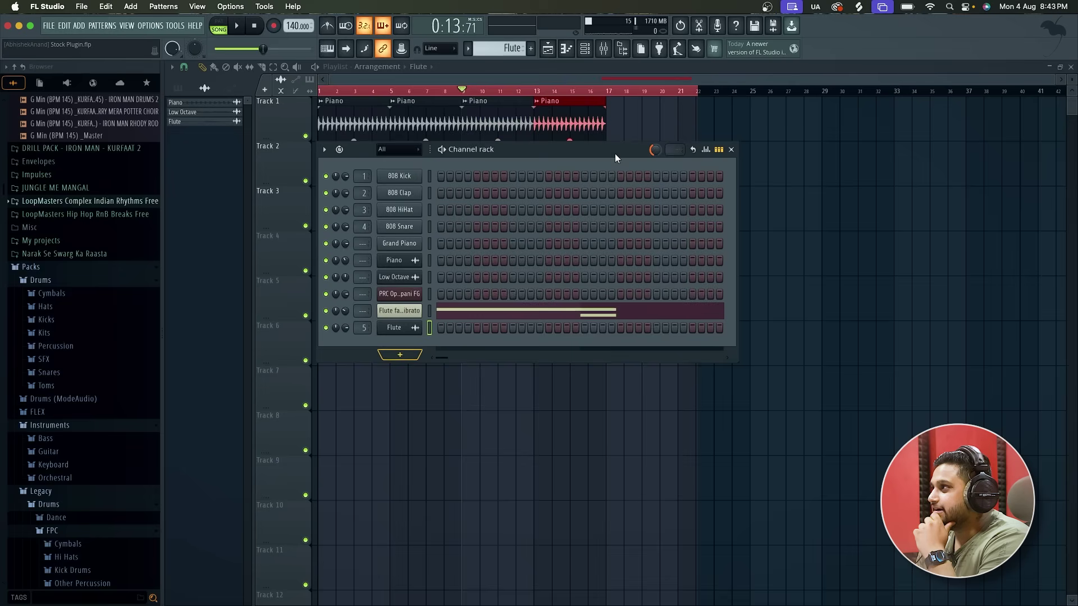
click(675, 52)
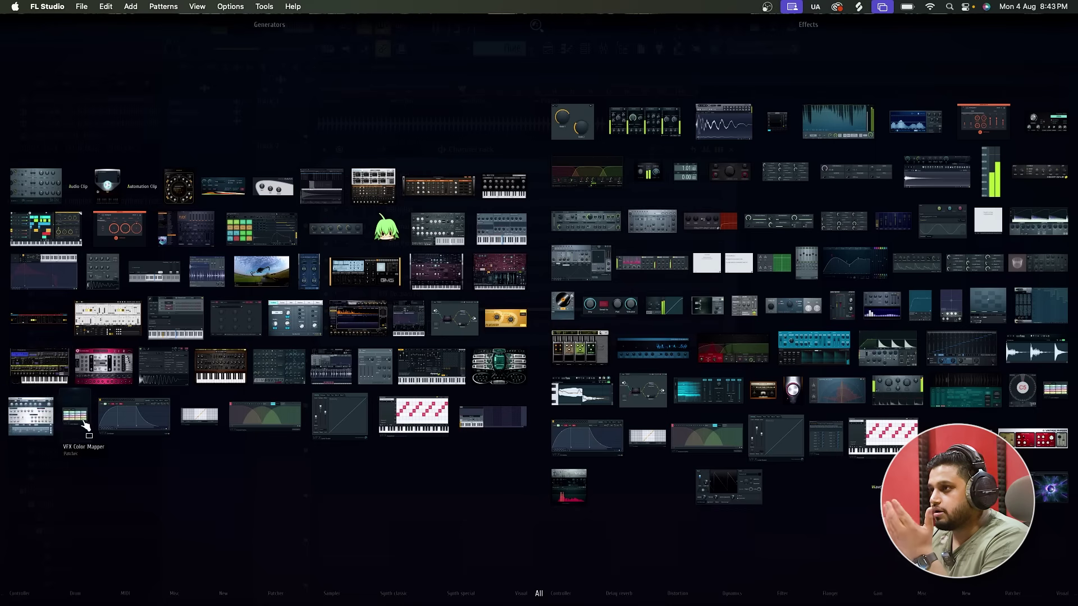
click(39, 417)
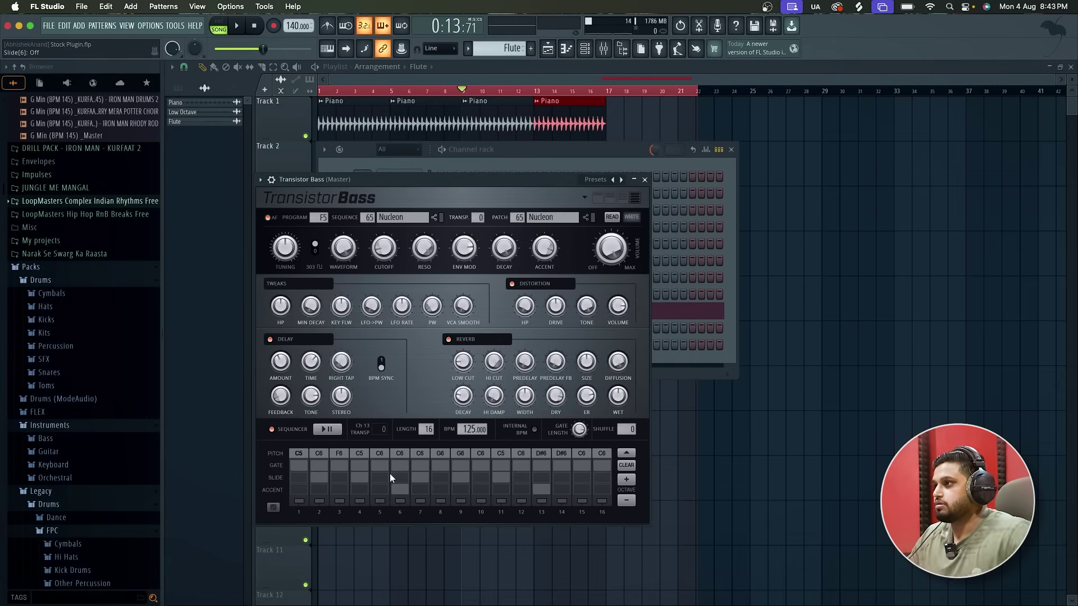
click(612, 179)
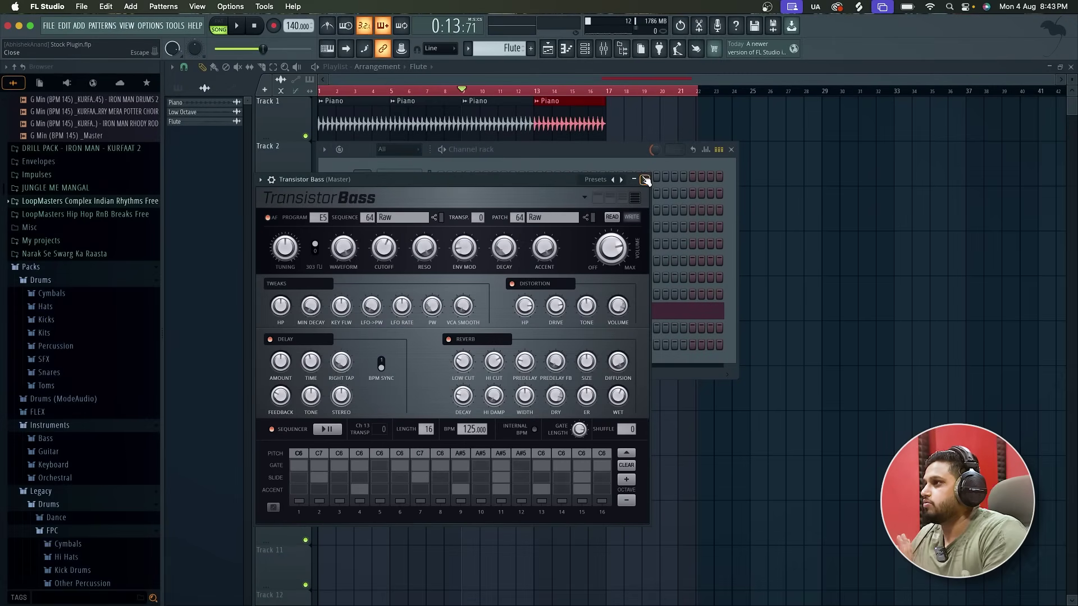
click(645, 179)
right_click(408, 343)
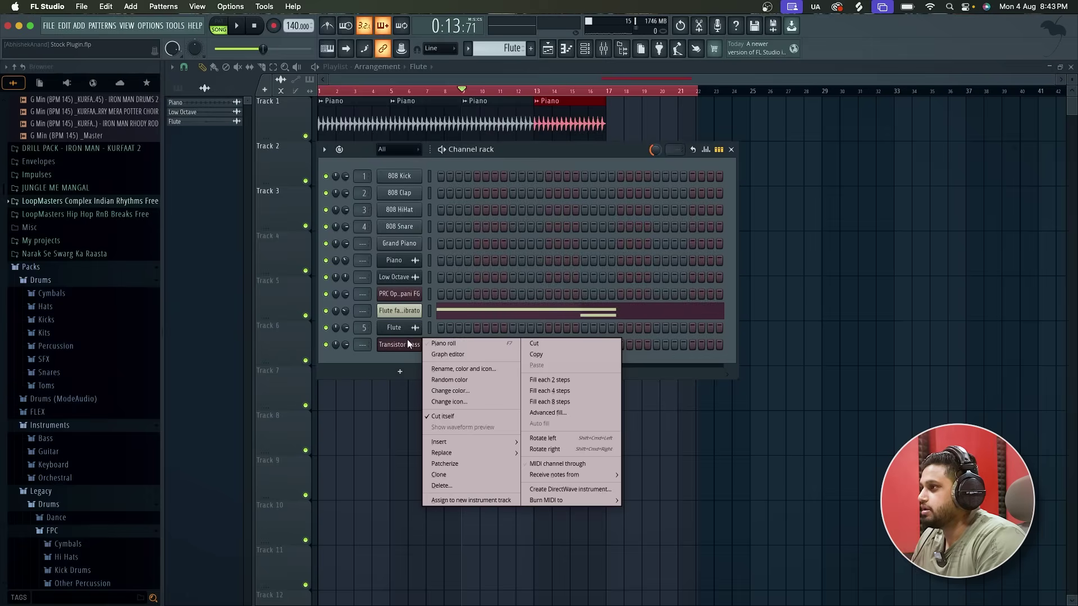
click(459, 487)
key(Return)
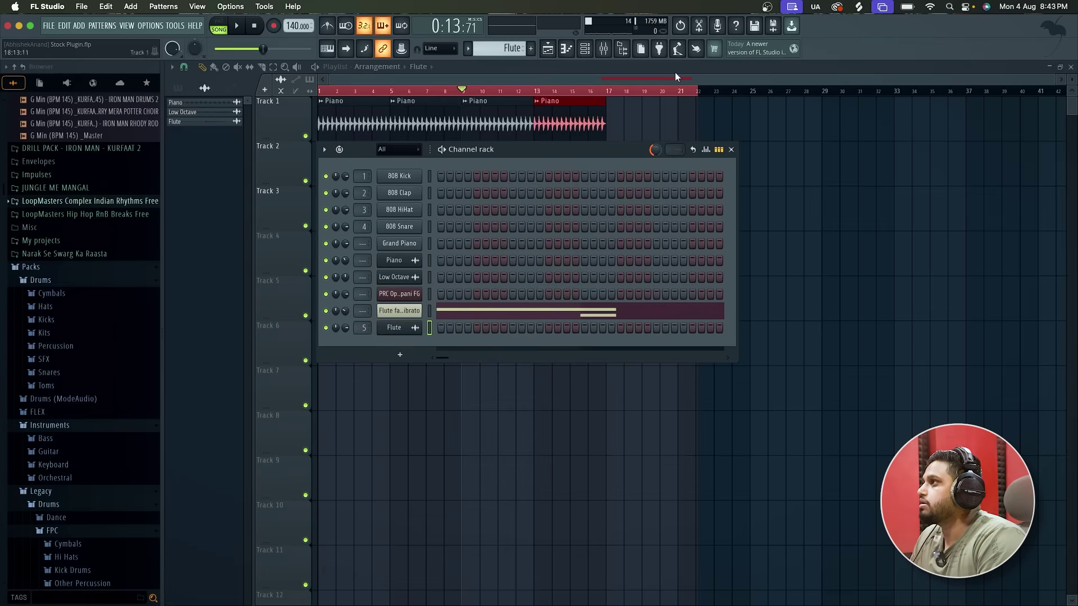
Add a FLEX instrument and audition sounds from its Essential Bass Guitars library, including Good 80 Dynamic
click(661, 50)
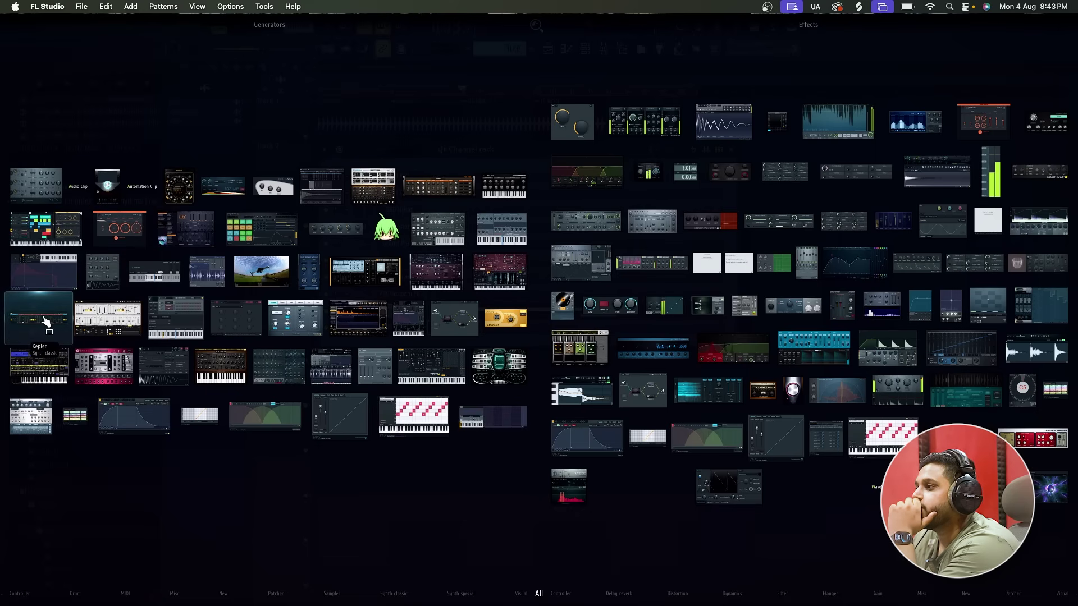
click(204, 228)
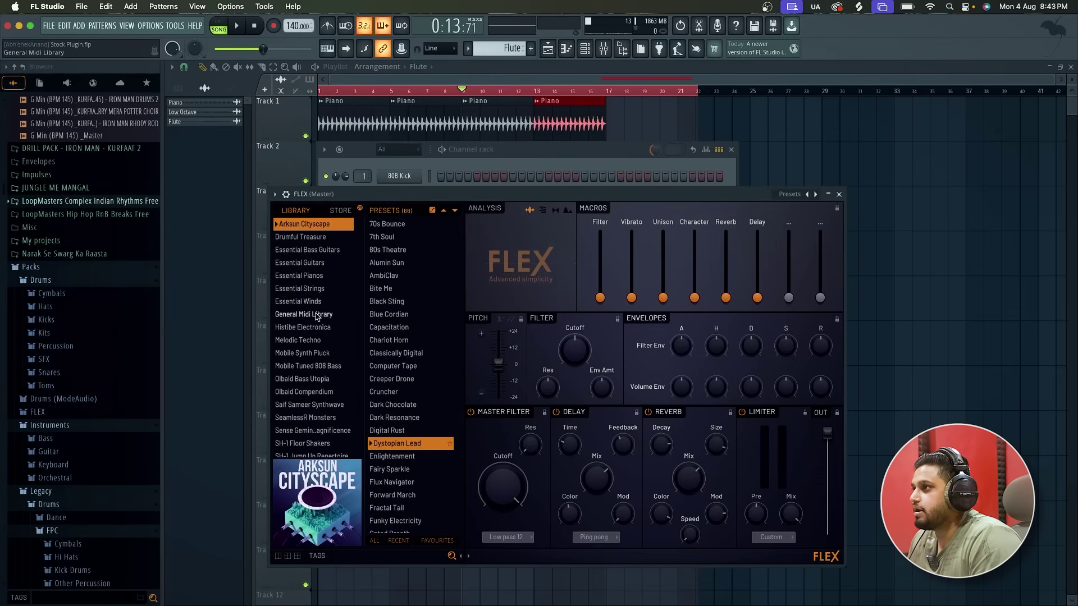
scroll(322, 295, down, 1)
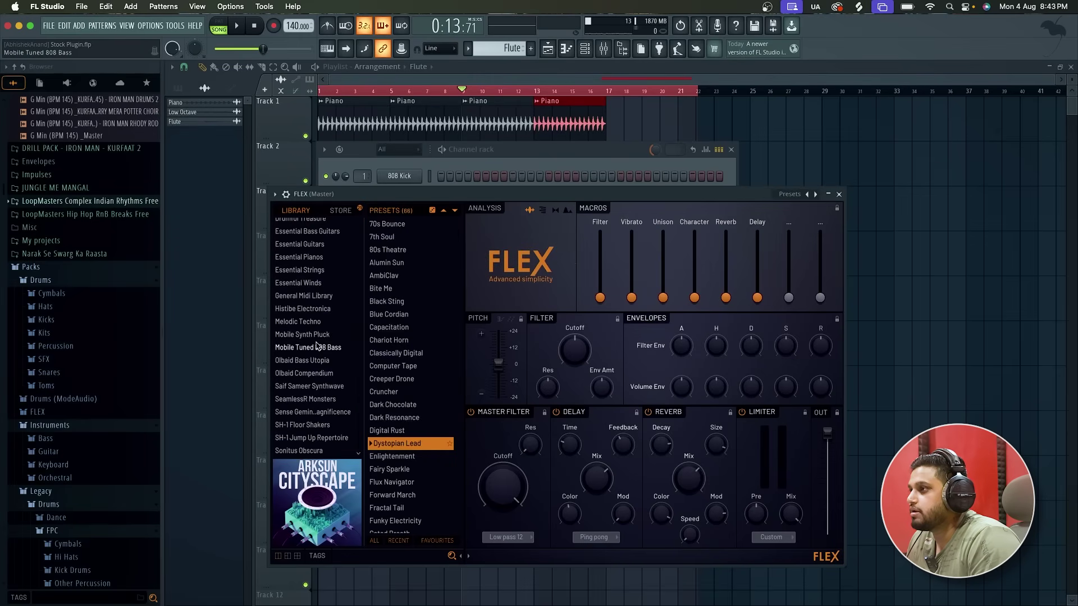
scroll(318, 346, up, 1)
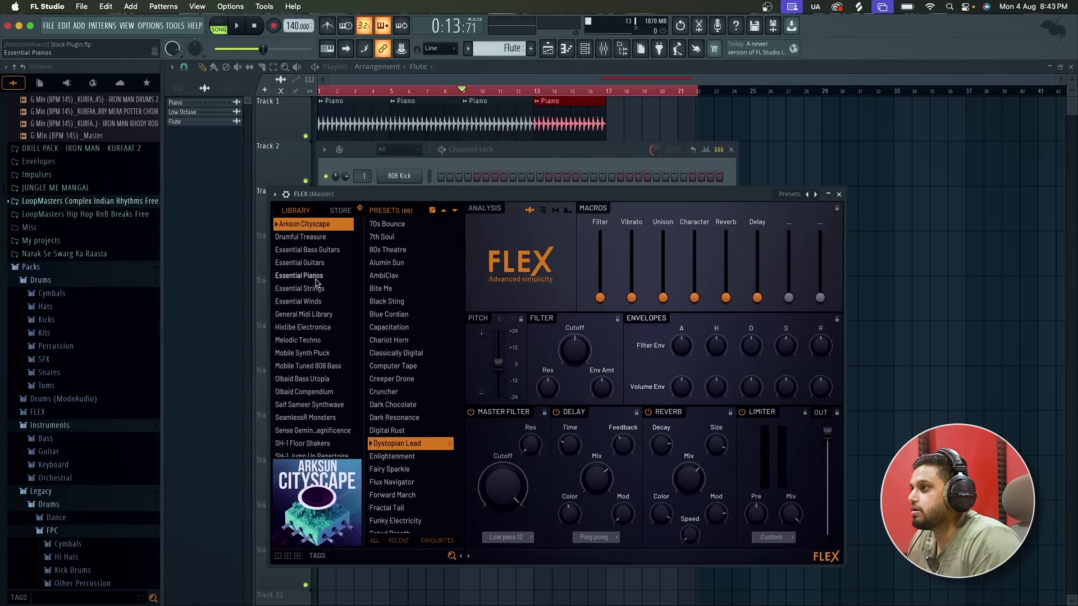
click(330, 251)
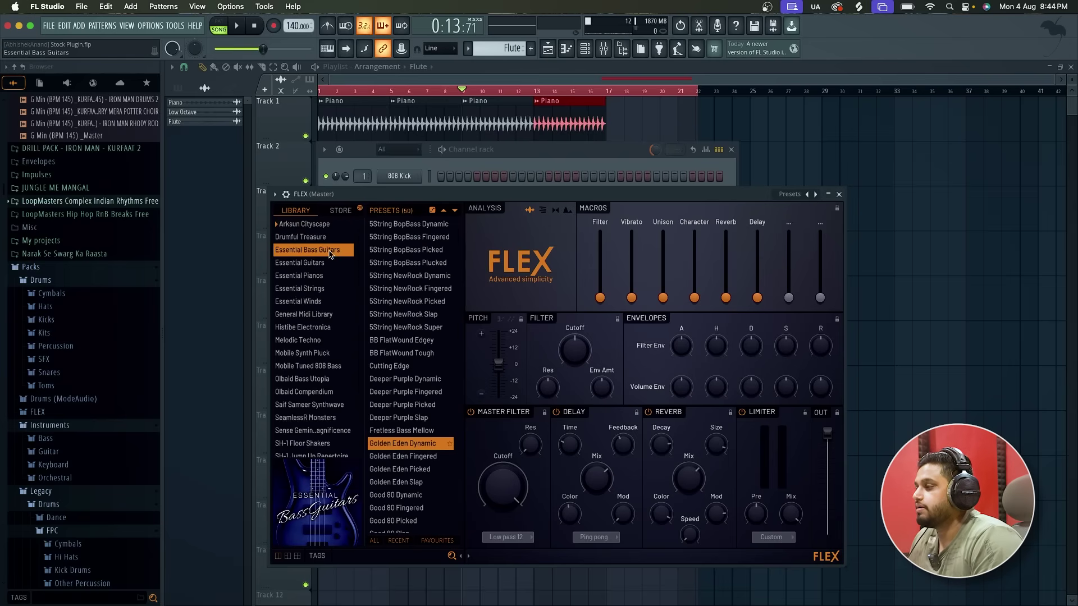
click(416, 328)
click(405, 496)
scroll(405, 496, down, 7)
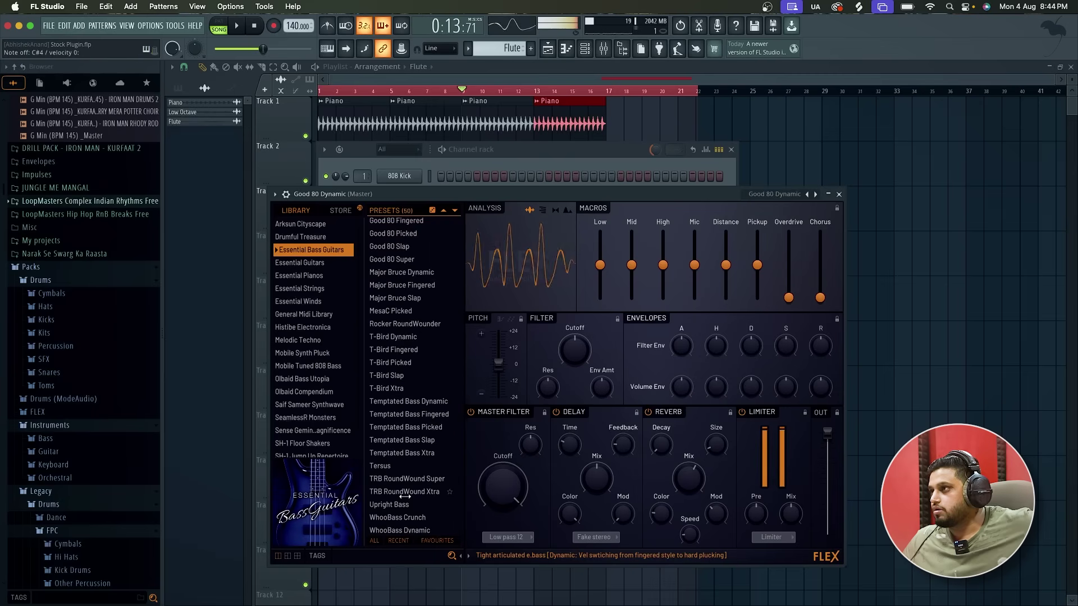
Search all FLEX presets for "bass" and audition sounds such as Bass _ Lead and DX11 Synthbass
click(391, 555)
text(bass)
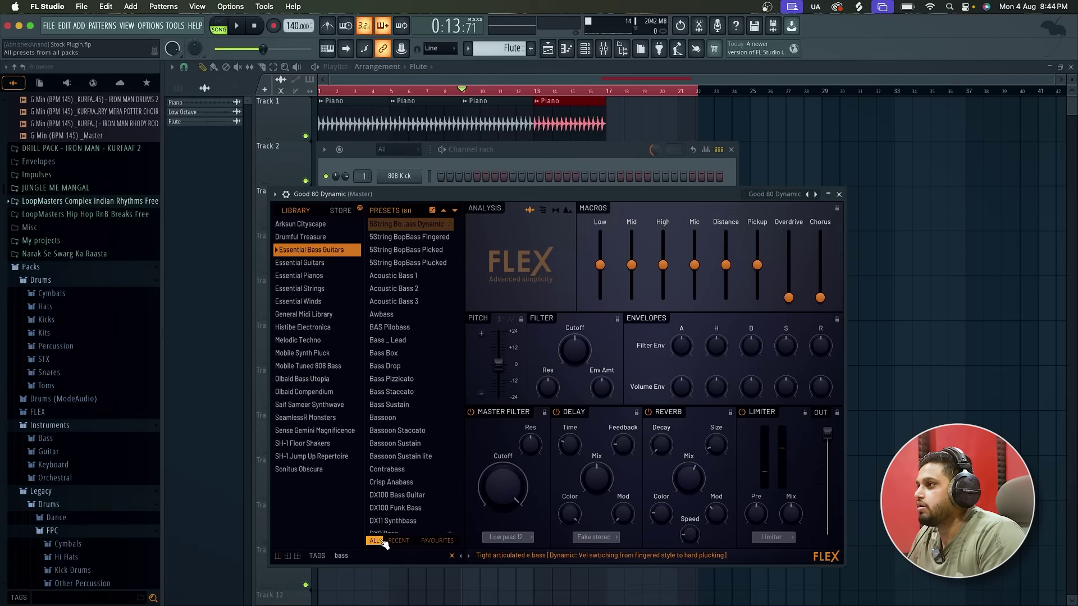
click(402, 337)
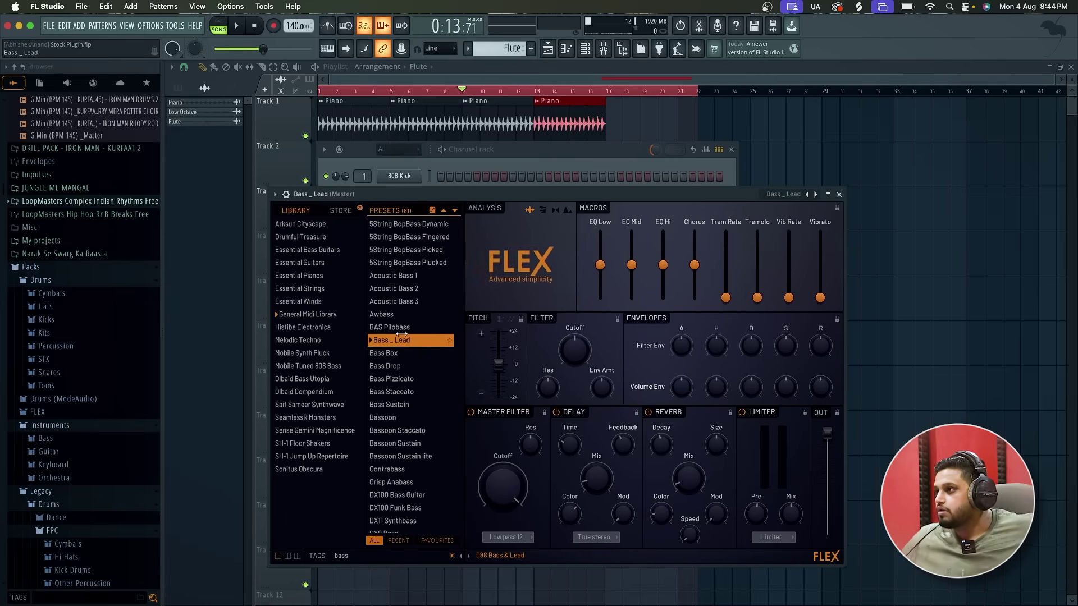
click(400, 379)
scroll(400, 374, down, 2)
click(400, 373)
scroll(401, 375, down, 2)
click(401, 374)
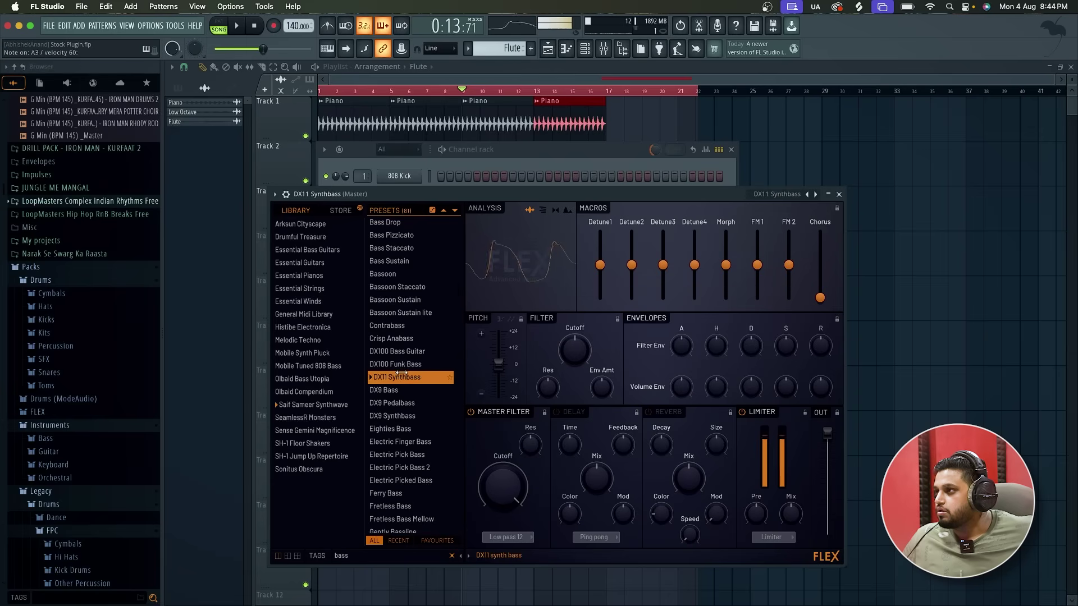
Audition further bass presets, including Hornbass Shock, Perc from bass guitar, Slap Bass 2 and Temptated Bass Dynamic
click(400, 416)
scroll(399, 415, down, 4)
click(399, 415)
scroll(398, 416, down, 2)
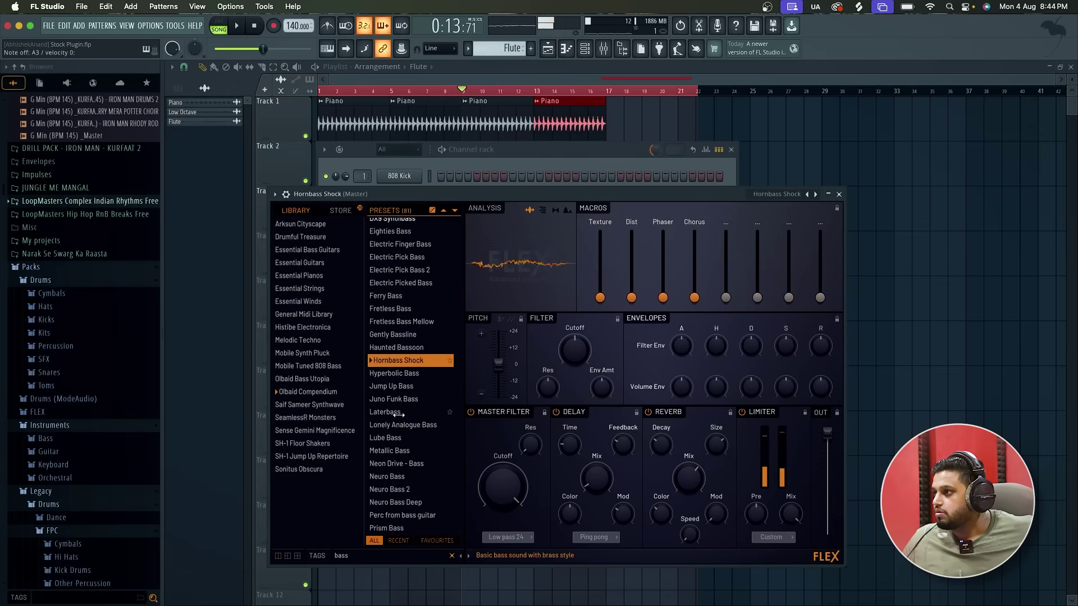
click(398, 416)
scroll(399, 416, down, 3)
click(398, 430)
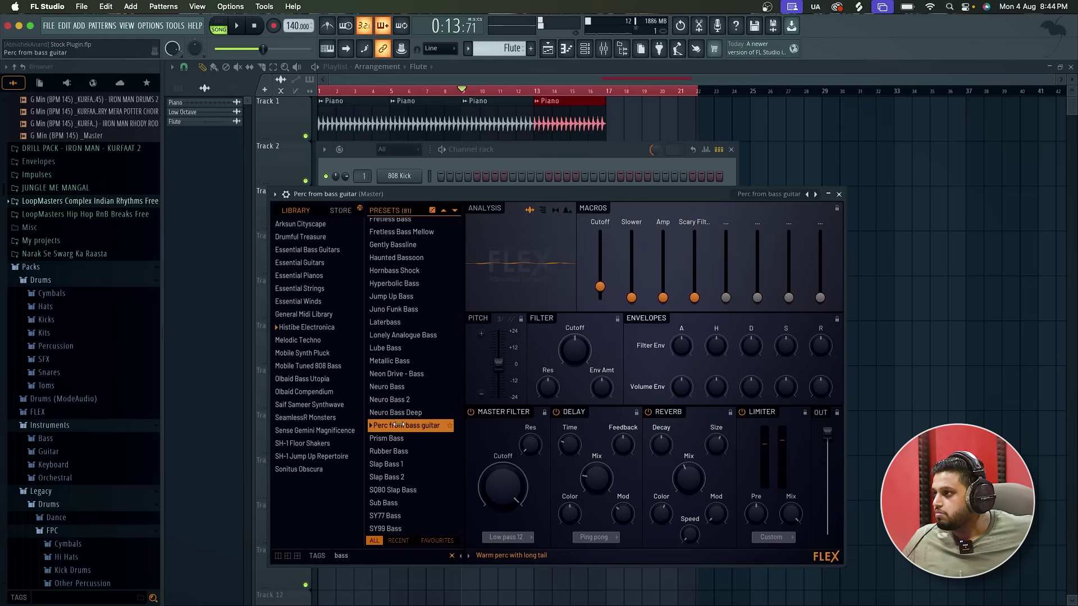
scroll(399, 425, down, 2)
click(398, 424)
scroll(398, 424, down, 4)
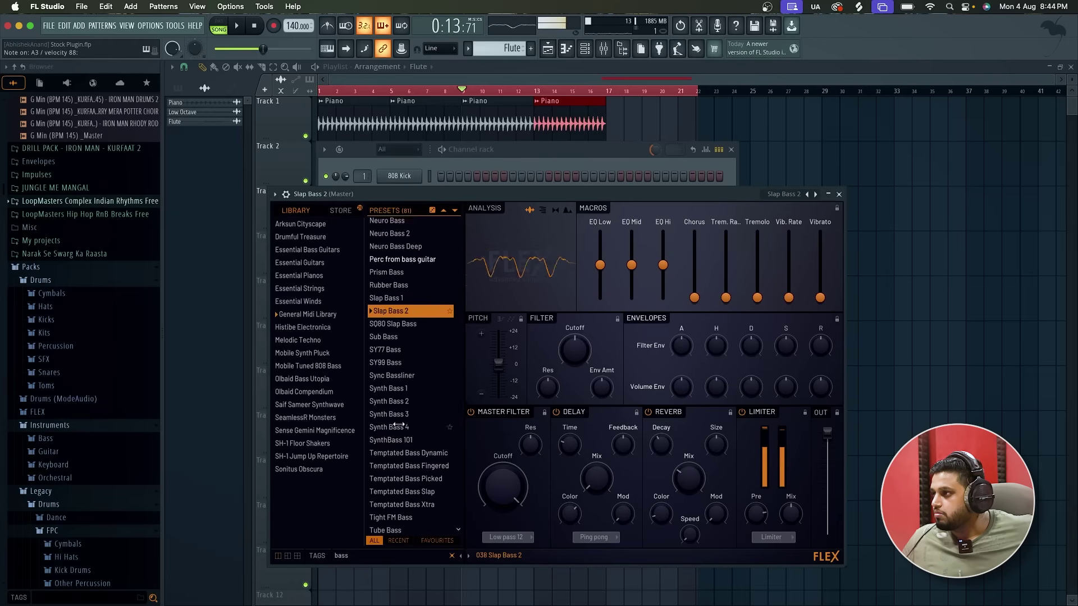
click(399, 425)
scroll(399, 425, down, 3)
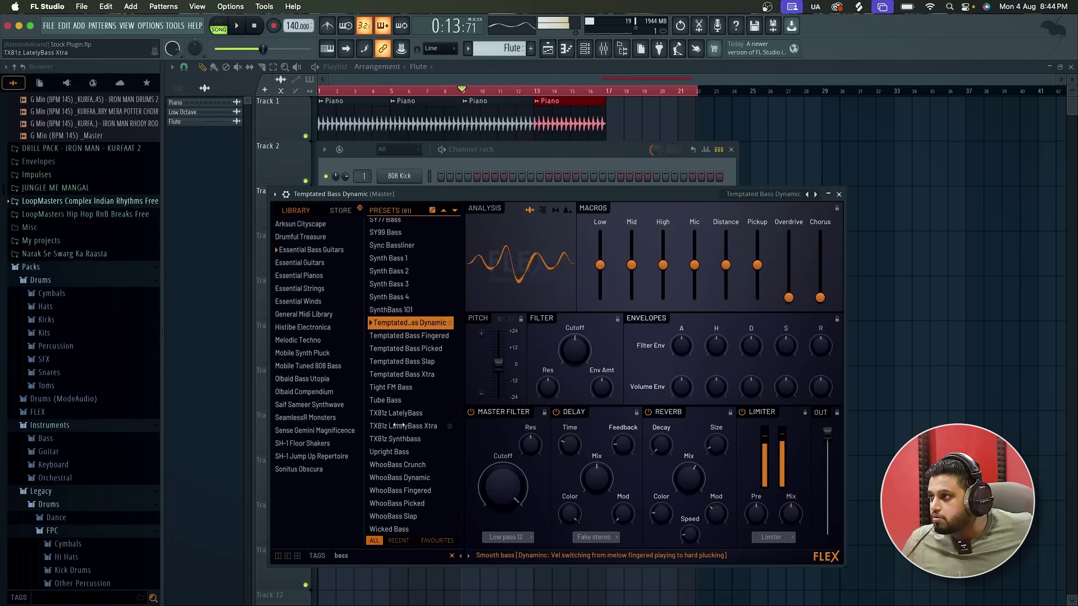
Compare Temptated Bass Picked, load the Temptated Bass Fingered preset instead and close the FLEX window
click(430, 348)
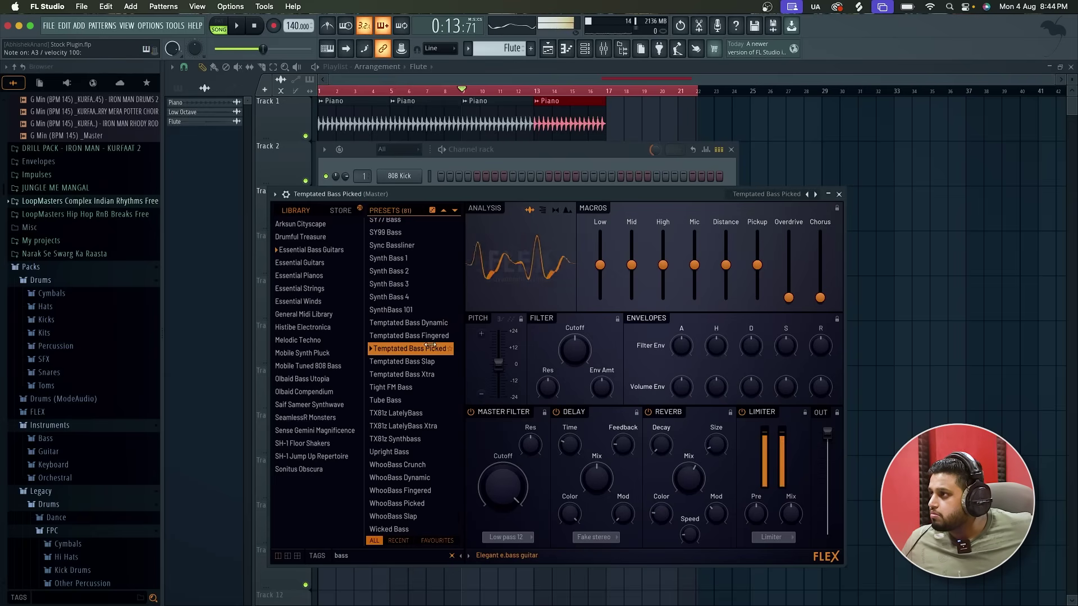
mouse_move(479, 193)
mouse_down()
mouse_move(445, 365)
mouse_move(476, 191)
mouse_up()
click(409, 342)
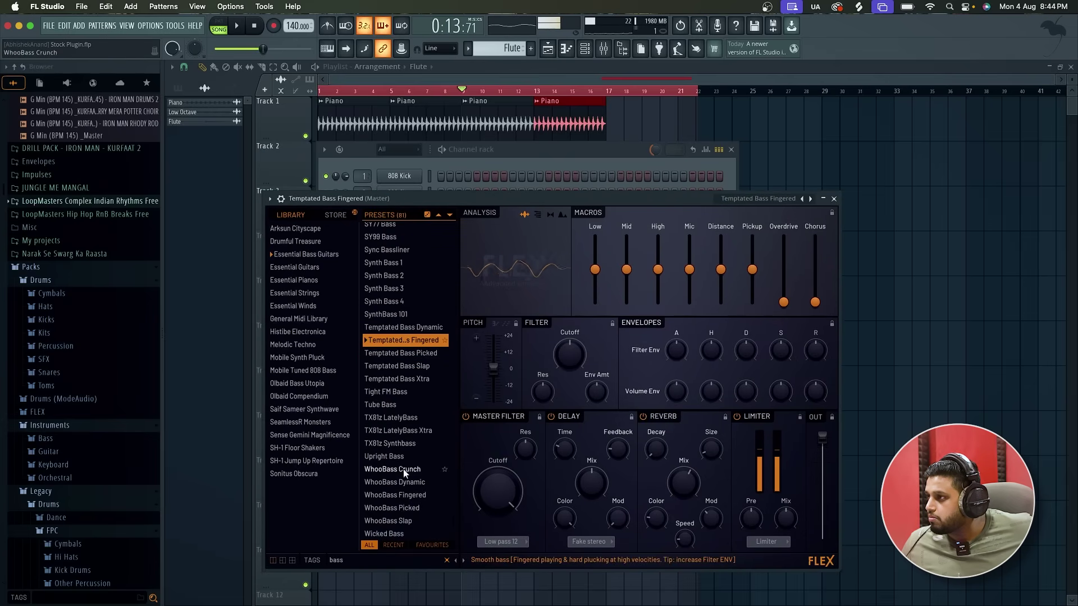
click(834, 198)
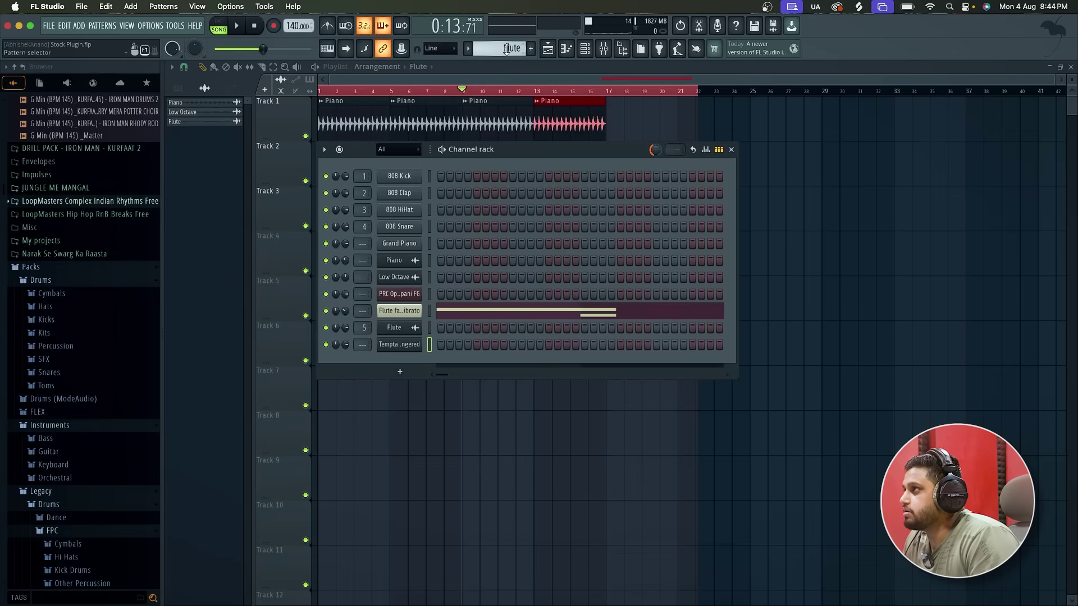
Switch to the empty Pattern 4 and place it on Track 4 as a clip spanning bars 9 to 13
scroll(506, 50, down, 1)
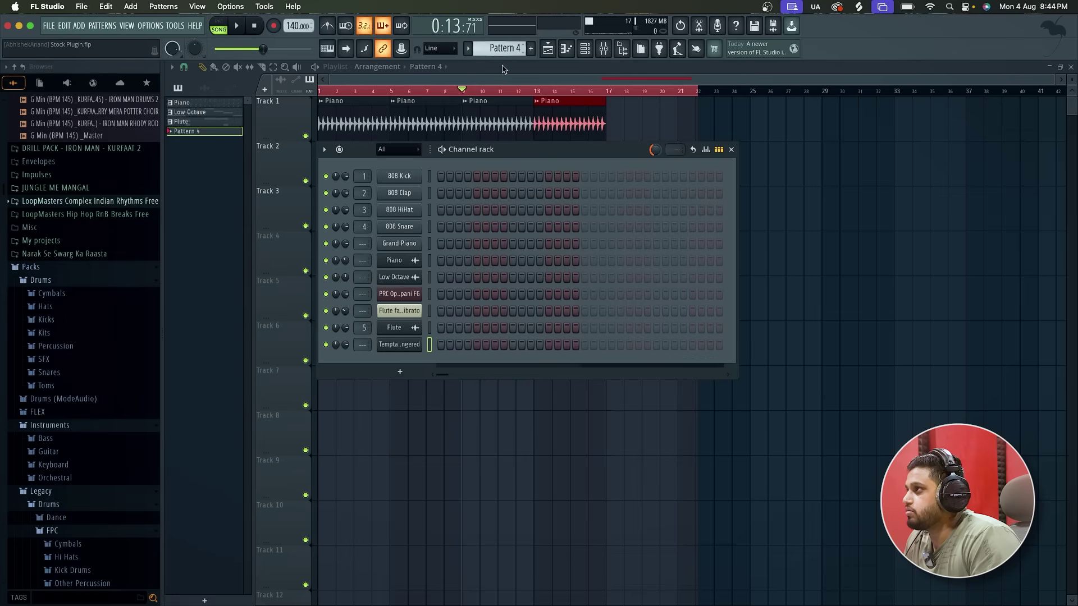
click(504, 69)
scroll(460, 277, up, 3)
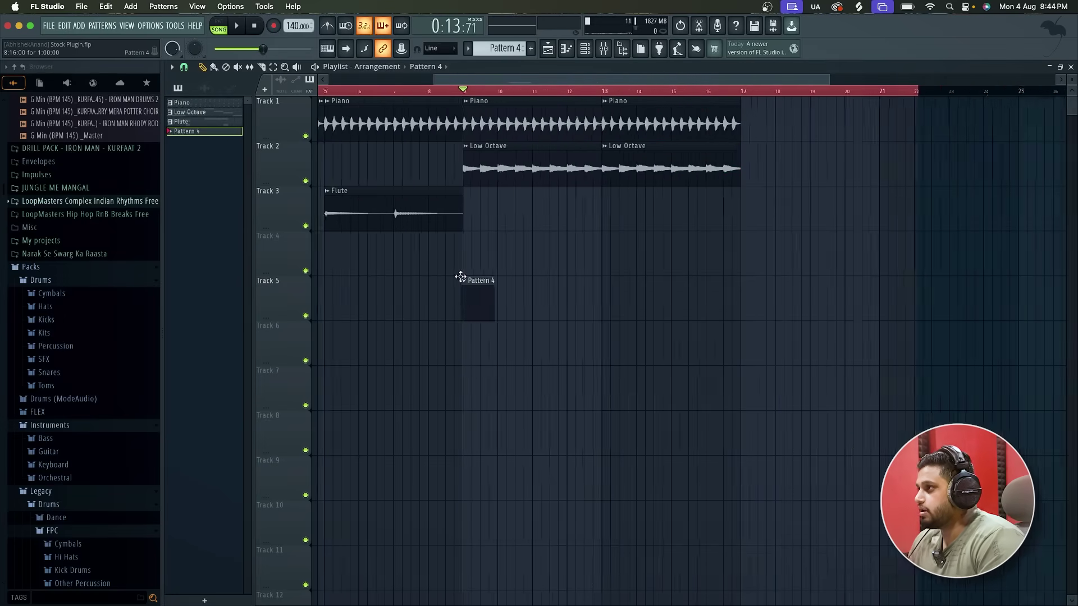
drag(476, 280, 634, 233)
Play the arrangement from bar 9 and open the piano roll of the Temptated Bass Fingered channel
key(space)
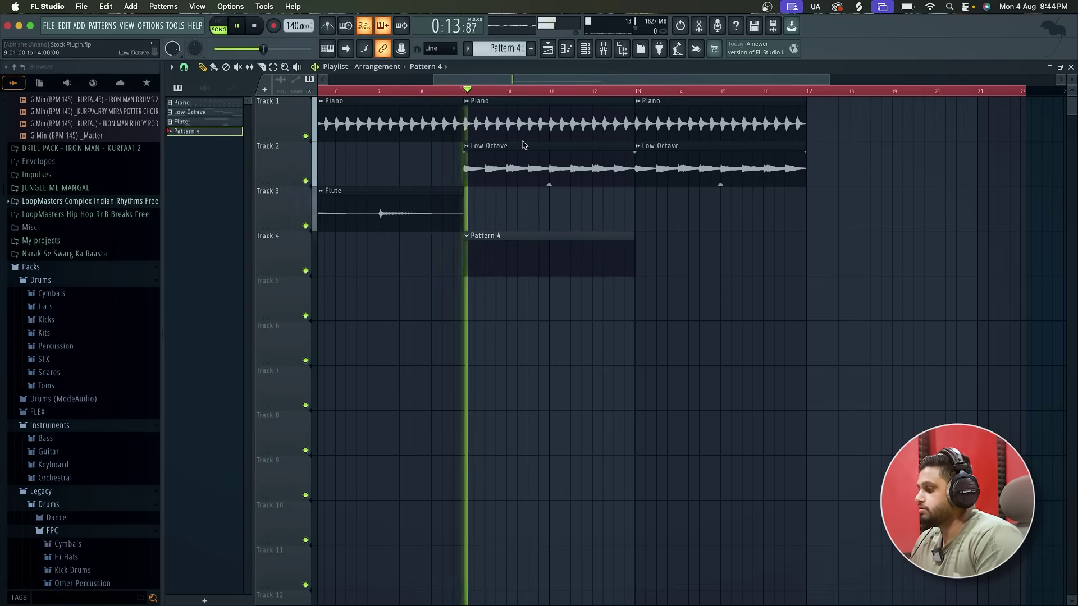
click(585, 48)
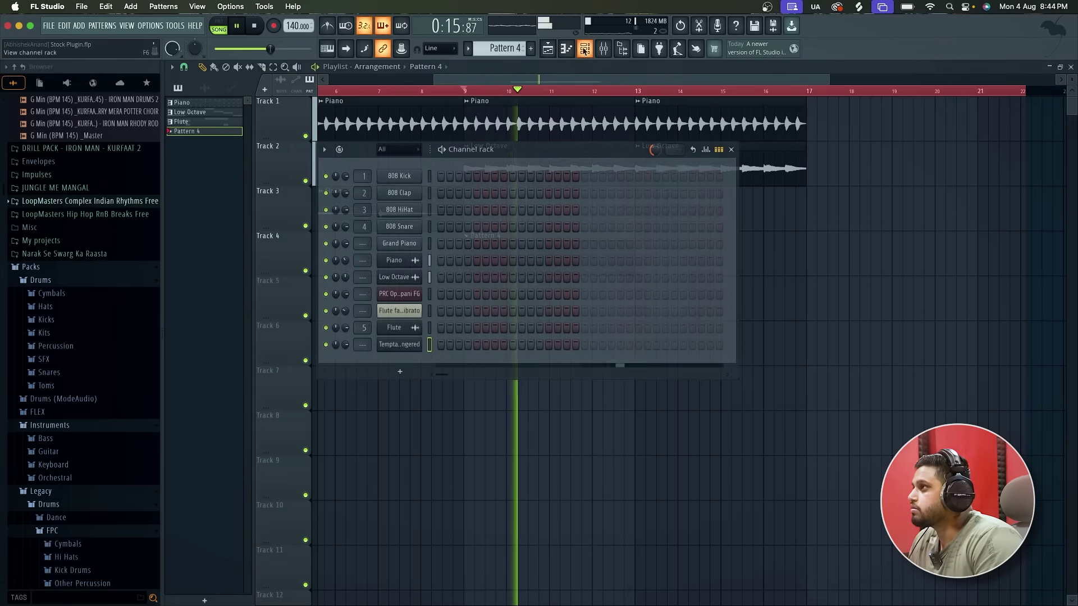
right_click(415, 344)
click(443, 343)
key(space)
Enter an A3 bass note half a bar long at the start of bar 1 and play it with the arrangement
click(169, 350)
drag(170, 349, 164, 395)
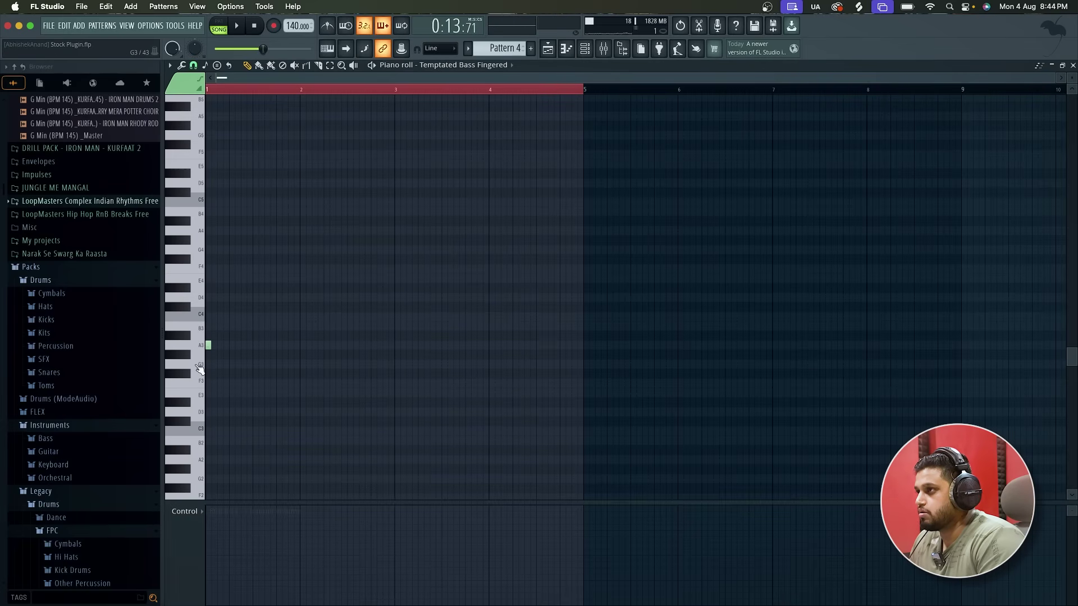
scroll(236, 340, up, 4)
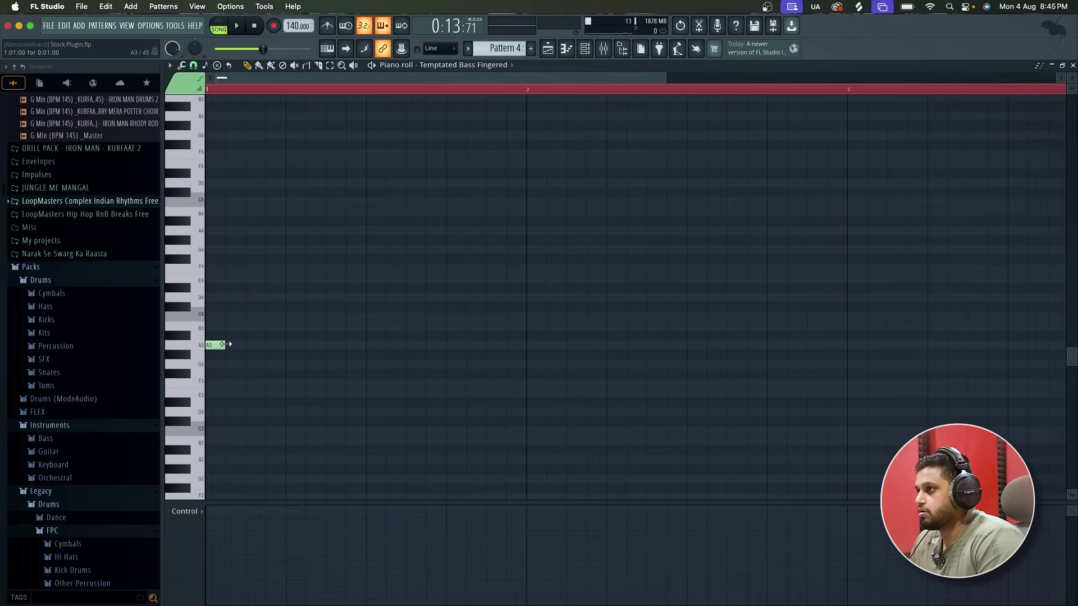
drag(227, 344, 370, 344)
key(space)
scroll(369, 347, down, 1)
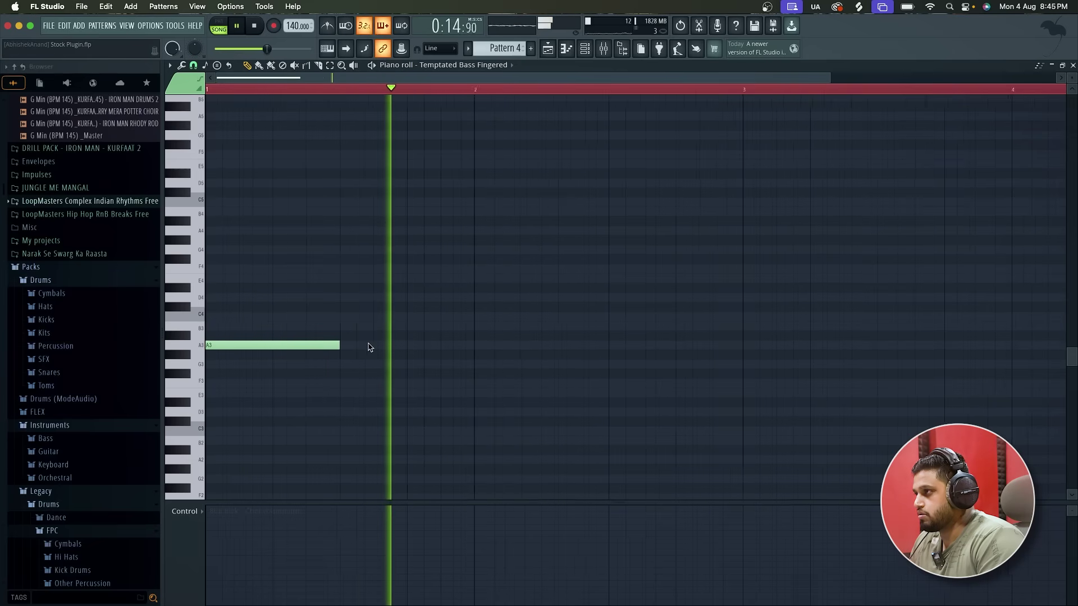
scroll(371, 348, down, 1)
key(space)
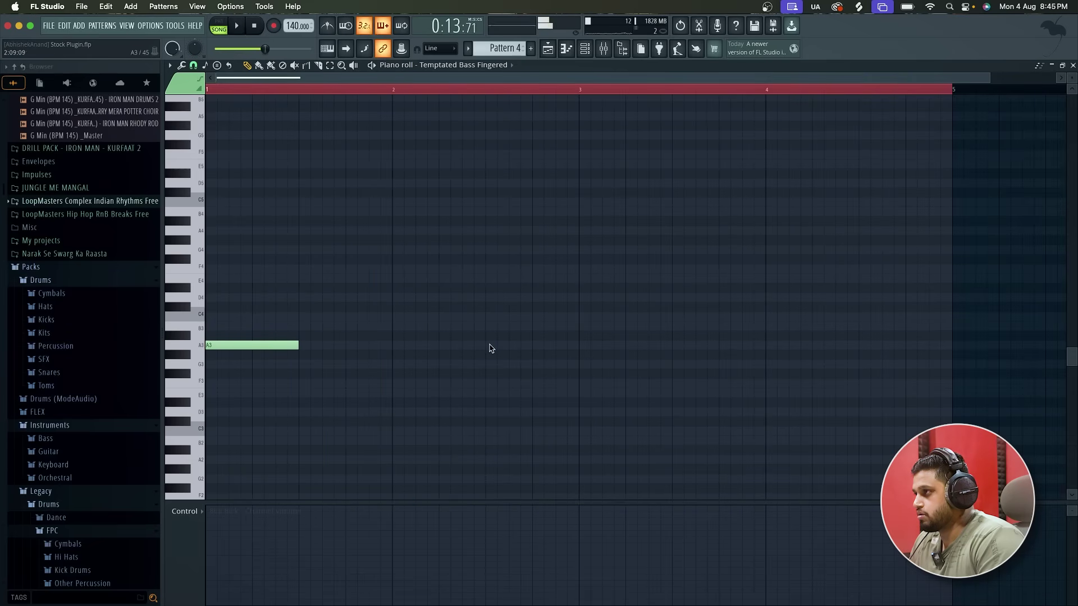
Add a B3 bass note four steps long on the last beat of bar 2 during playback
key(space)
click(490, 346)
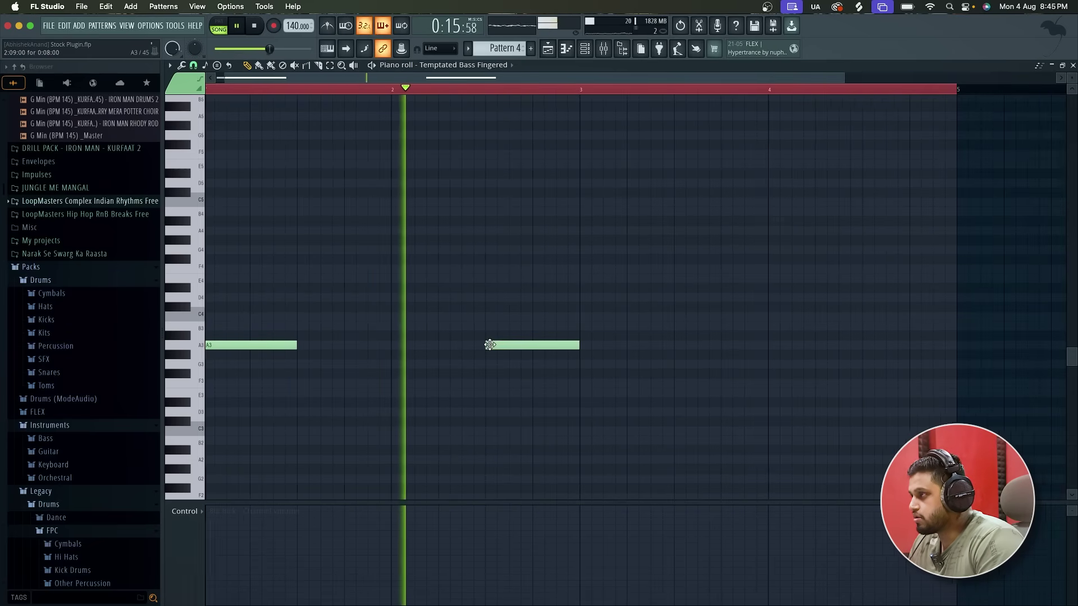
scroll(489, 345, up, 1)
mouse_move(589, 347)
mouse_down()
mouse_move(651, 325)
mouse_move(593, 326)
mouse_up()
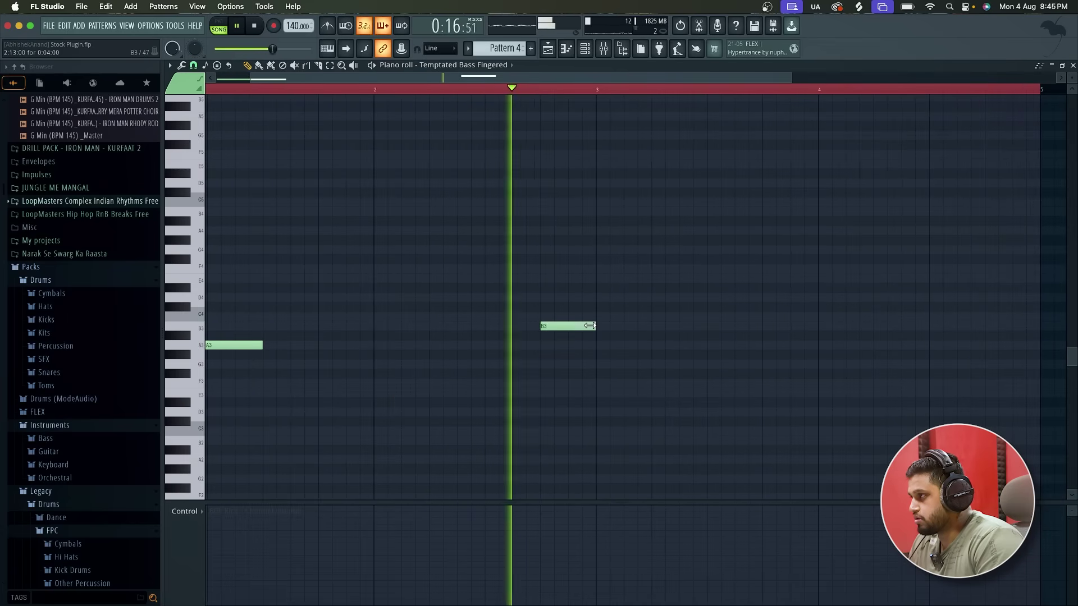
Add a D4 bass note half a bar long at the start of bar 3 and play the line
click(599, 345)
scroll(599, 346, down, 1)
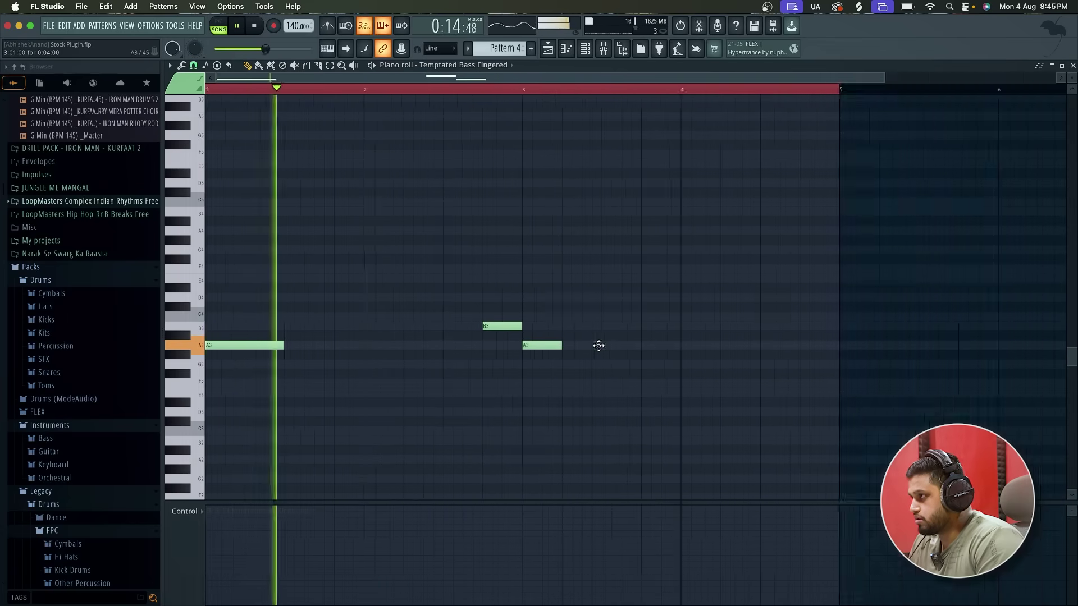
drag(536, 344, 588, 298)
key(space)
key(space)
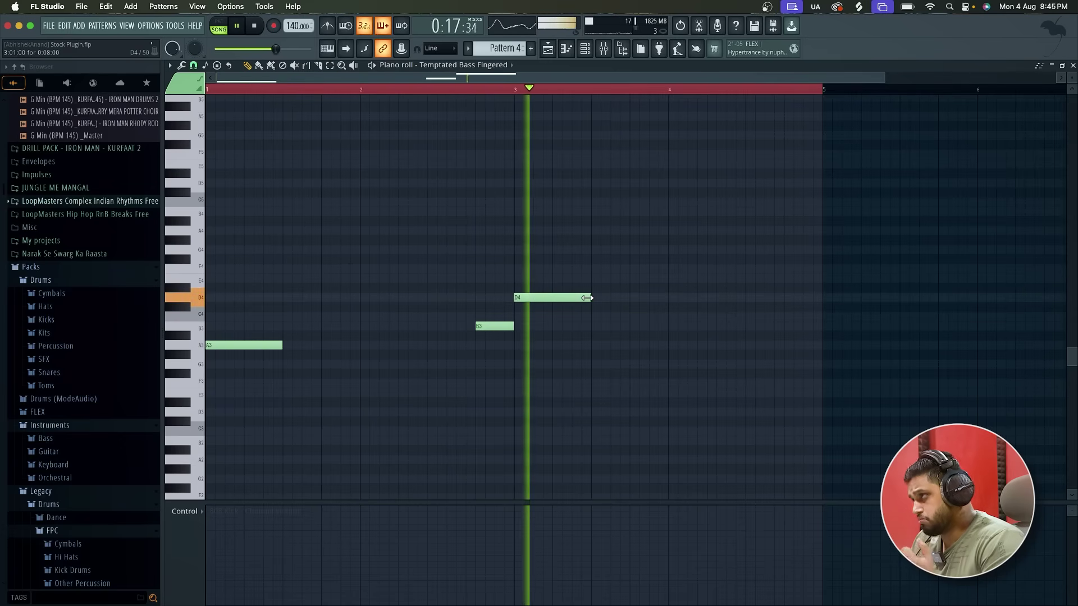
Add a C4 bass note four steps long on the last beat of bar 4
scroll(598, 303, down, 2)
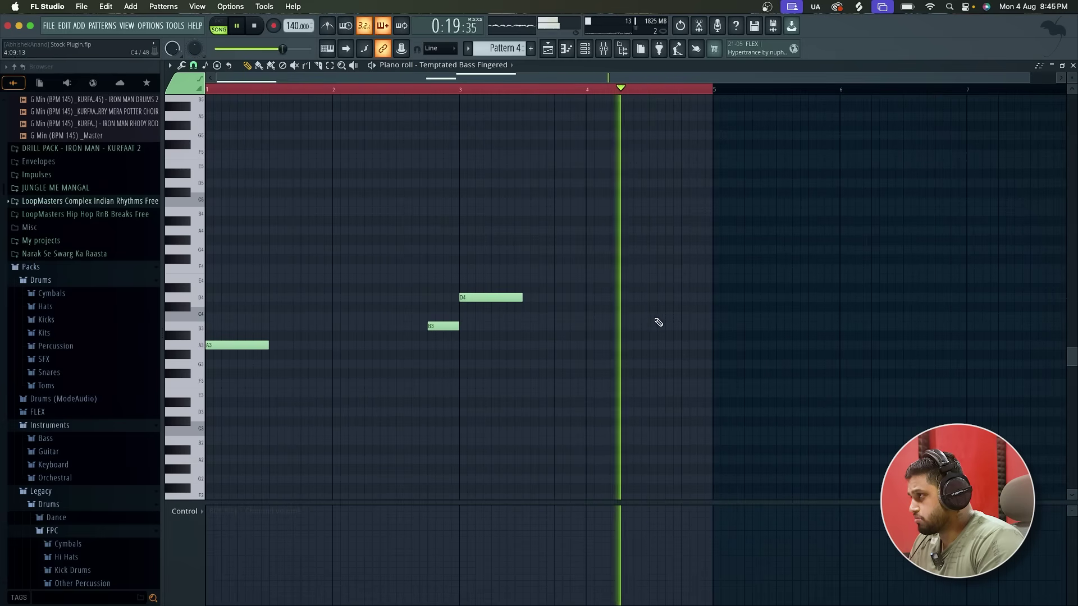
click(681, 326)
drag(745, 327, 695, 317)
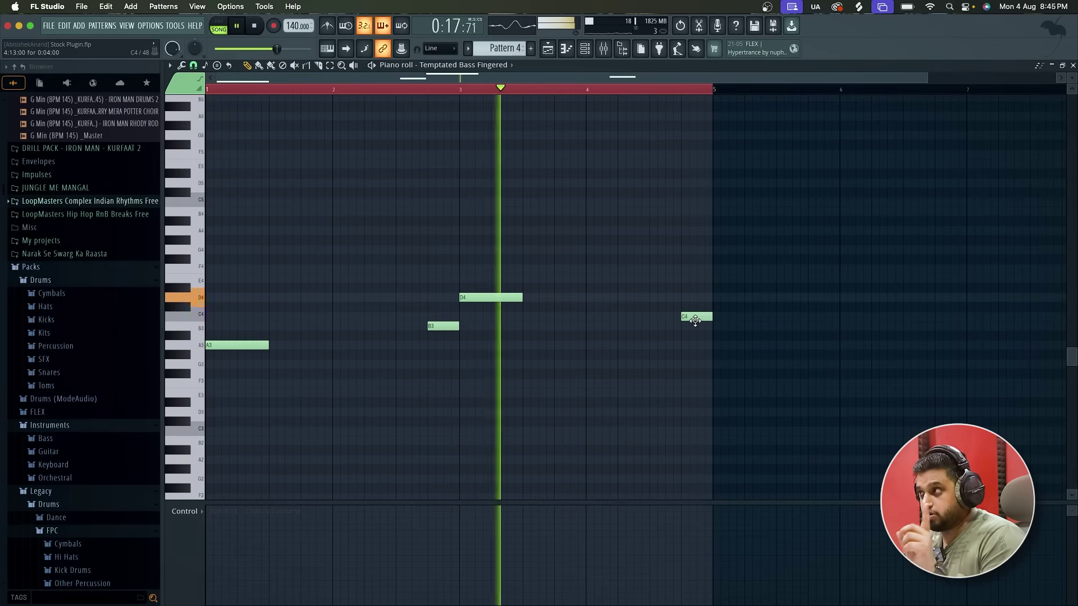
Duplicate the four-bar bass line so the same notes repeat across bars 5 to 8
scroll(695, 320, down, 2)
key(ctrl+a)
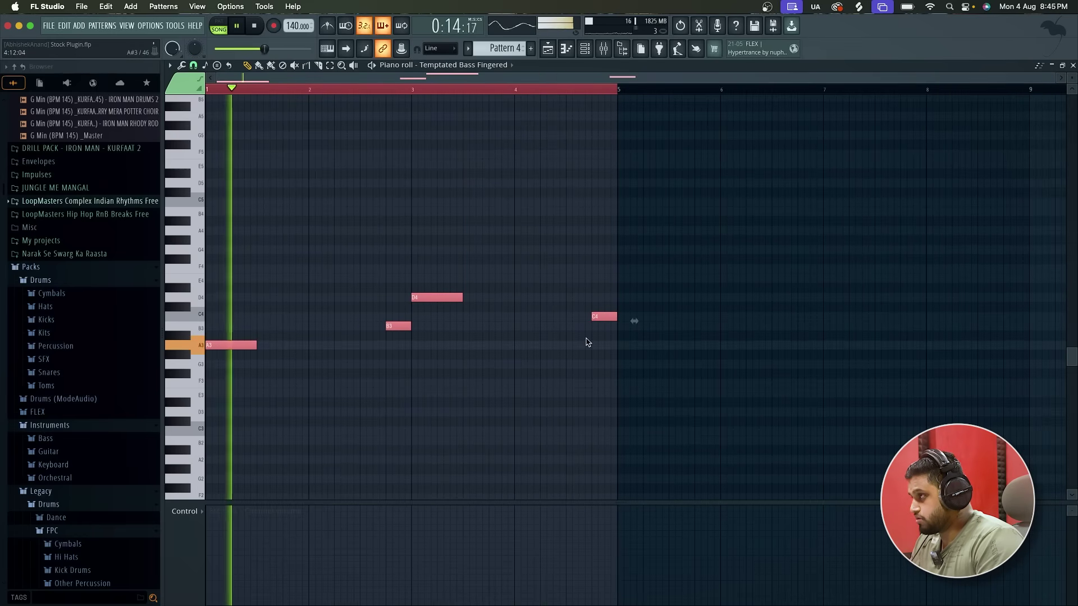
drag(254, 345, 664, 344)
key(ctrl+a)
scroll(509, 374, down, 2)
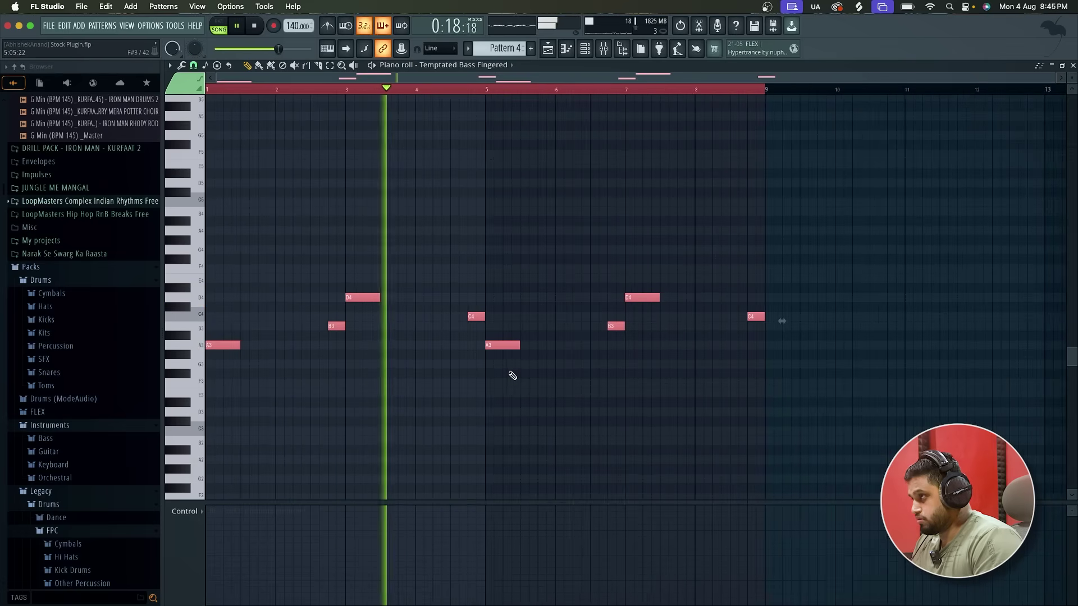
Extend the Pattern 4 clip on Track 4 of the playlist to bar 17
scroll(534, 375, up, 4)
right_click(646, 389)
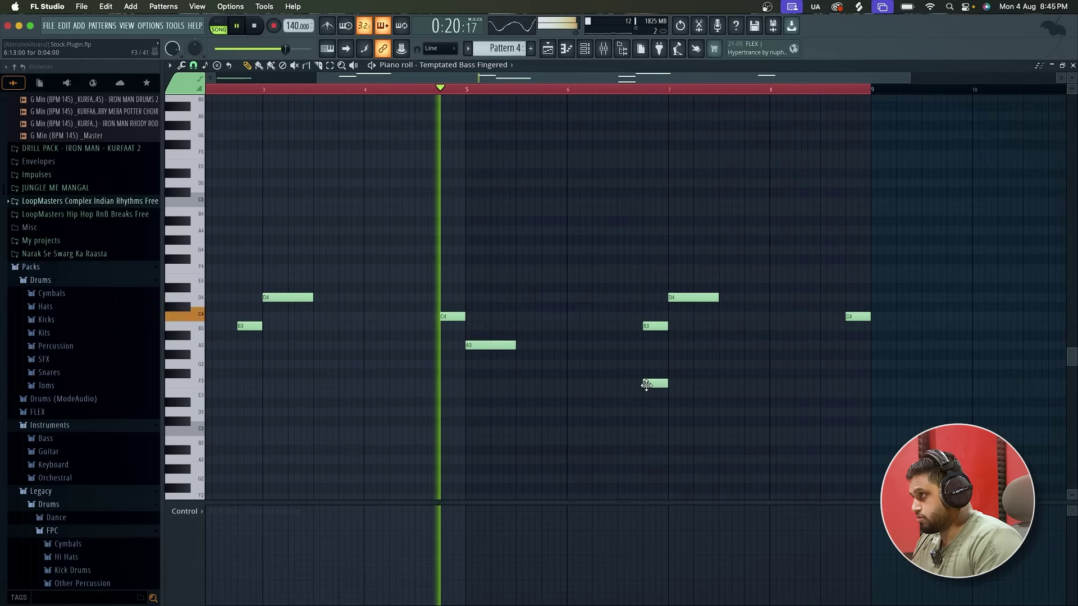
click(554, 47)
drag(638, 272, 806, 280)
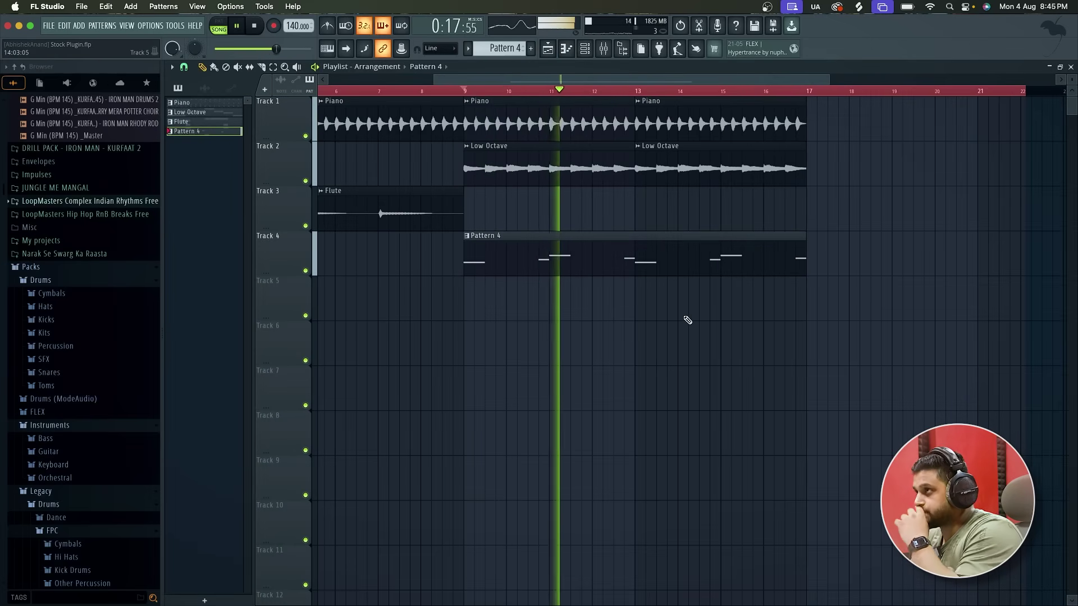
scroll(688, 319, down, 2)
scroll(687, 317, up, 3)
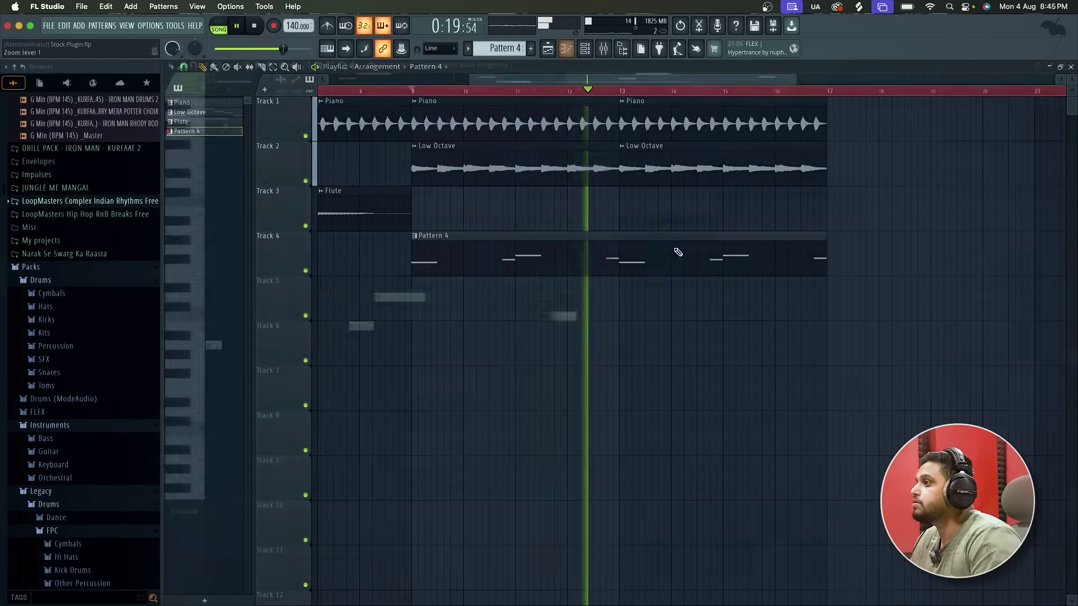
In Pattern 4, shorten the C4 note at the end of bar 4 to two steps and add a two-step B3 after it
double_click(678, 253)
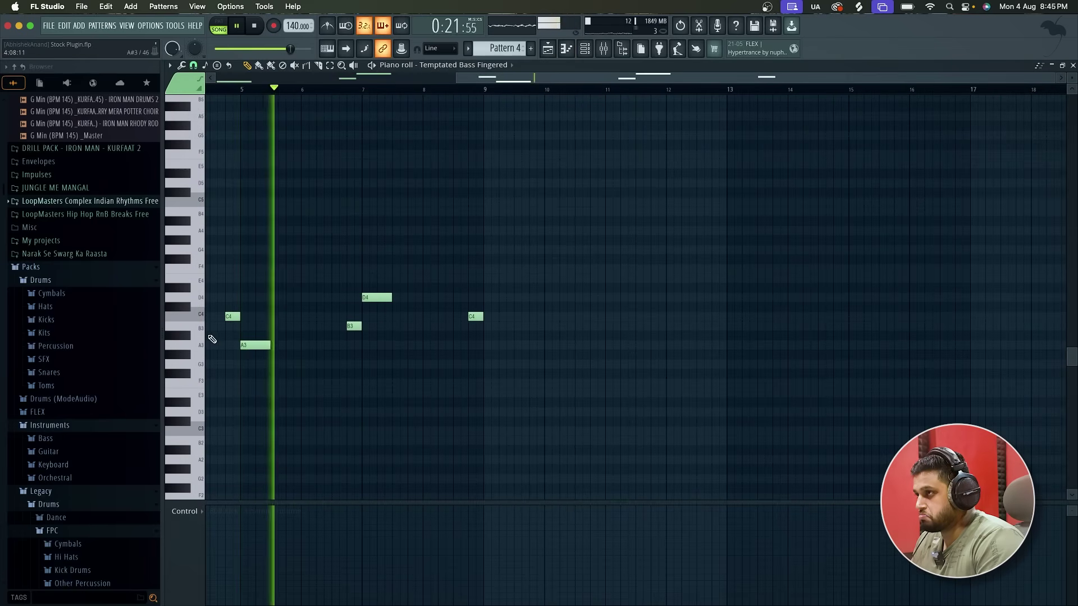
scroll(212, 339, up, 2)
drag(267, 316, 253, 315)
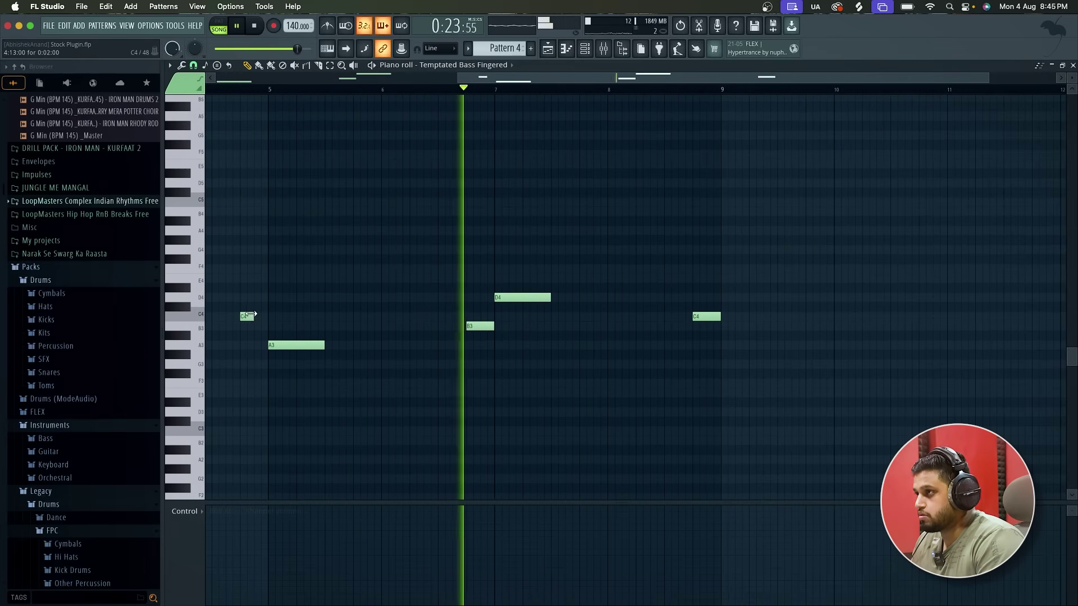
click(258, 326)
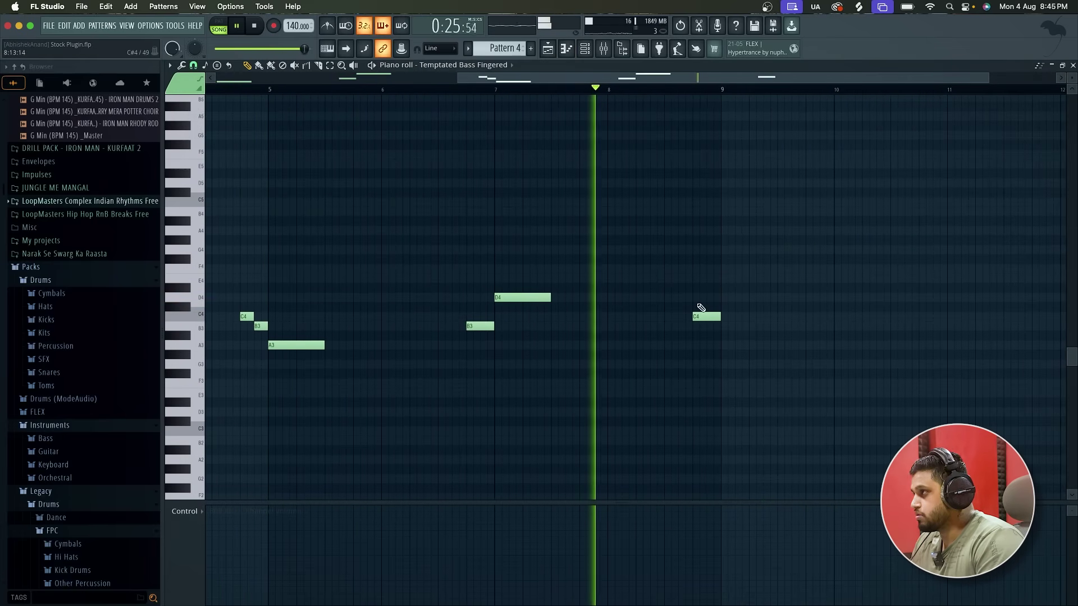
Add an A3 bass note four steps long below the C4 on the last beat of bar 8 and play the line
click(695, 269)
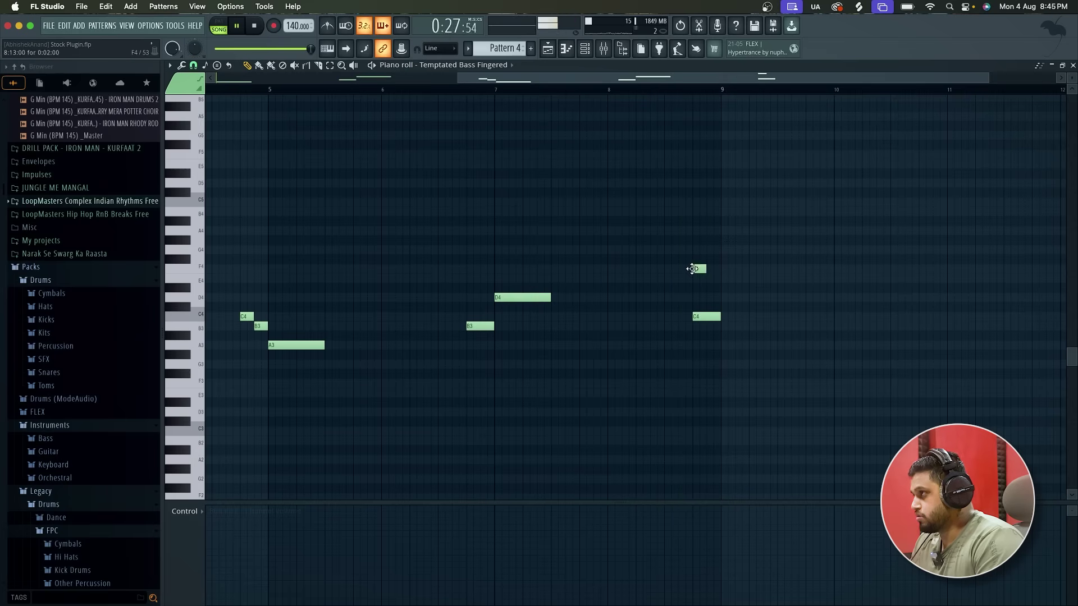
drag(717, 273, 713, 369)
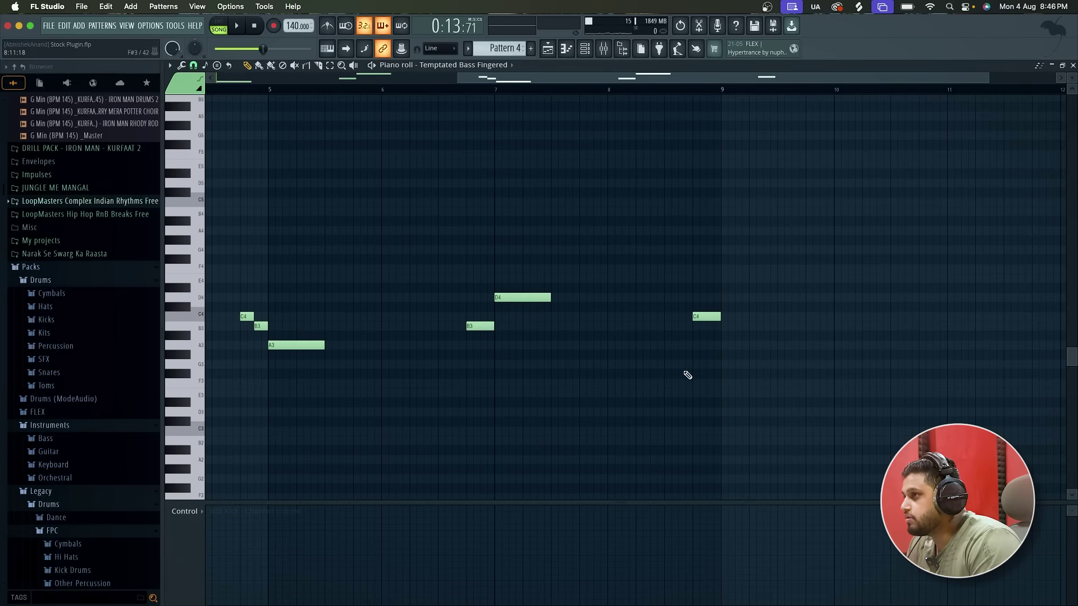
click(695, 345)
scroll(810, 381, down, 2)
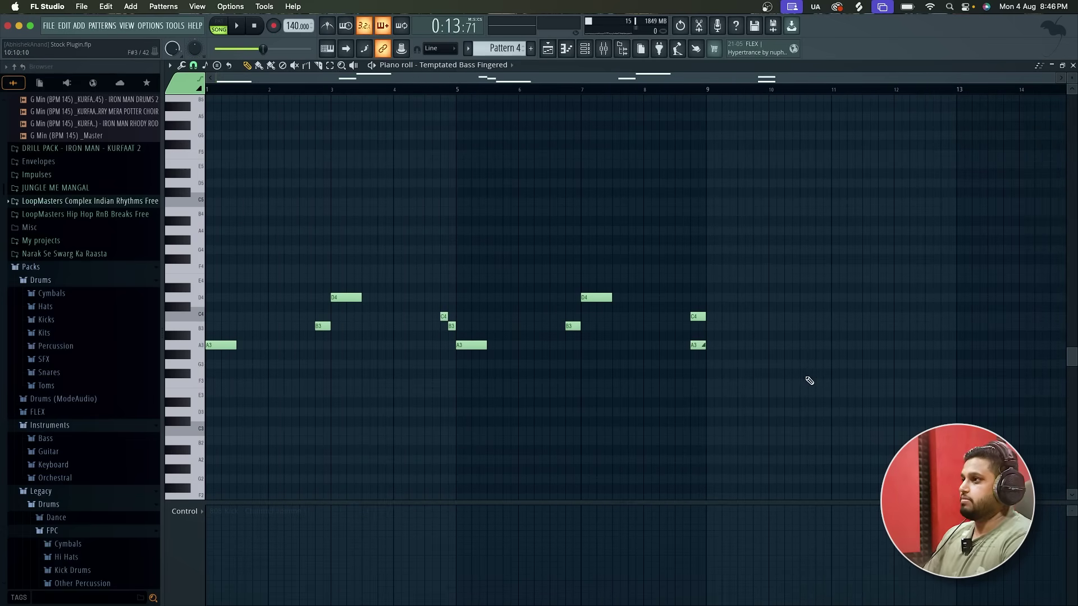
key(space)
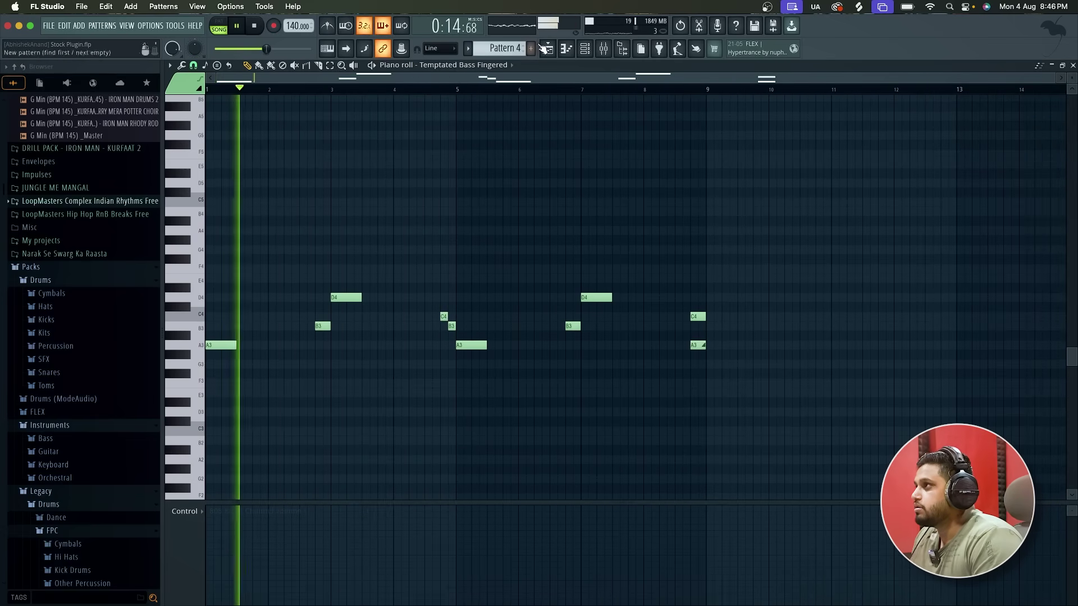
Open the Temptated Bass Fingered channel's FLEX settings and set the High macro to 52%
click(586, 48)
click(596, 48)
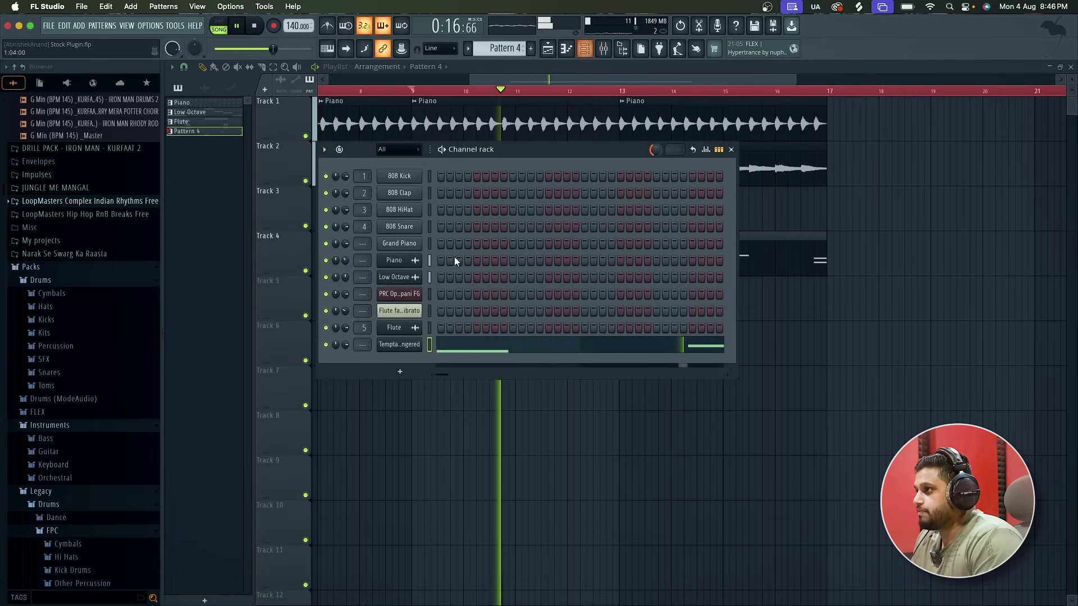
click(415, 351)
key(space)
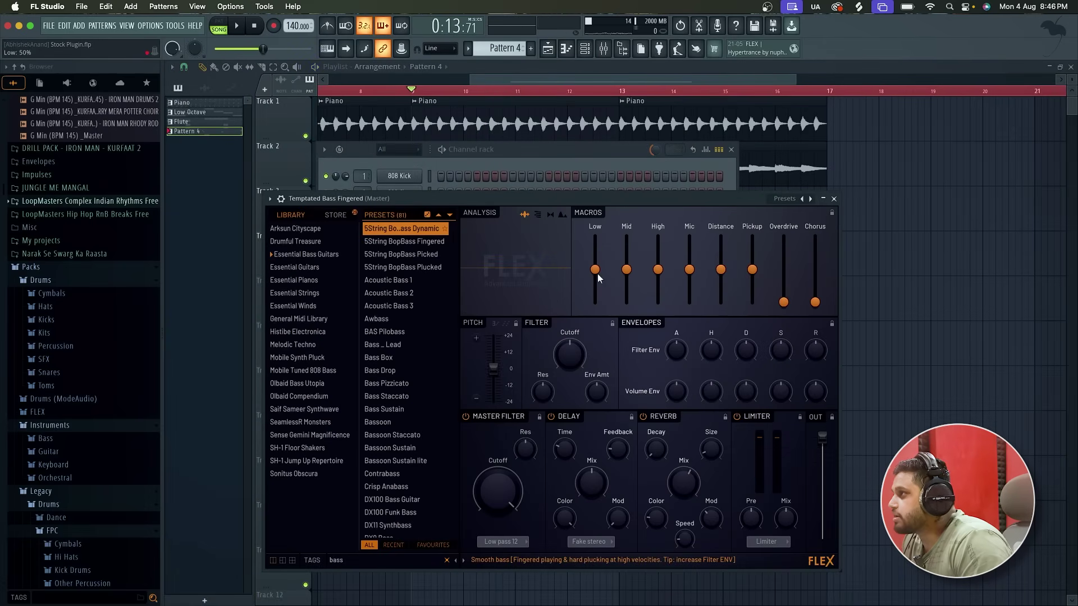
drag(657, 277, 658, 299)
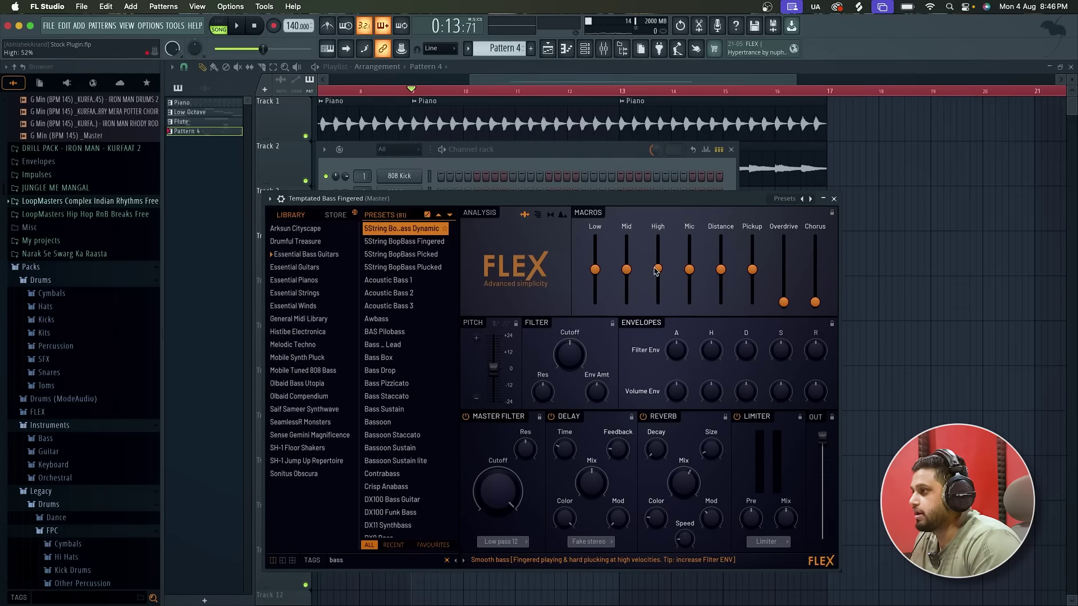
Try the High pass 6 master filter on the bass, sweeping its cutoff during playback
drag(492, 497, 491, 548)
click(494, 543)
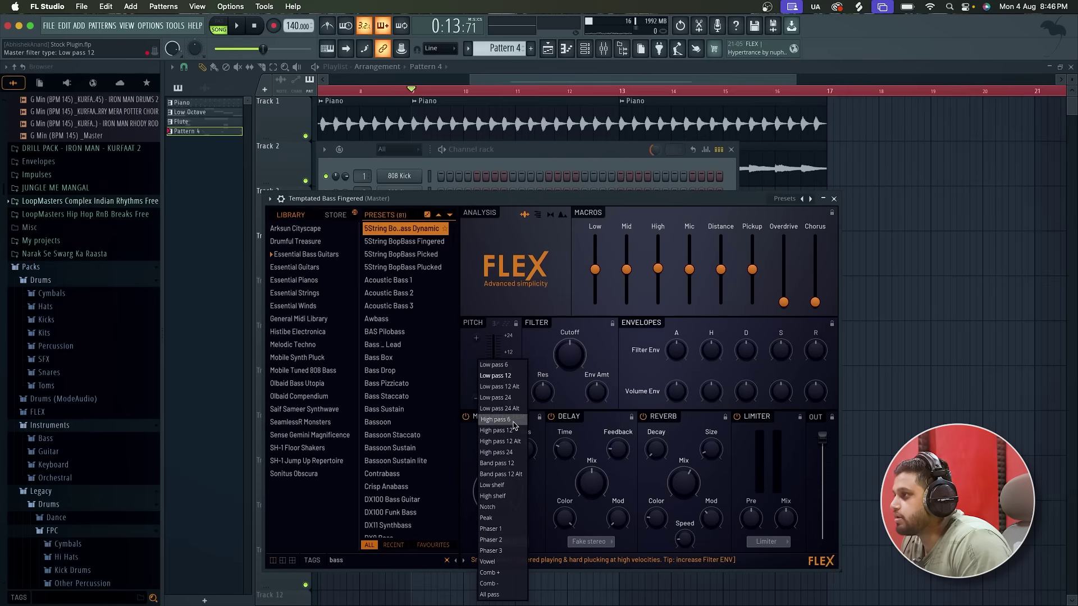
click(497, 419)
key(space)
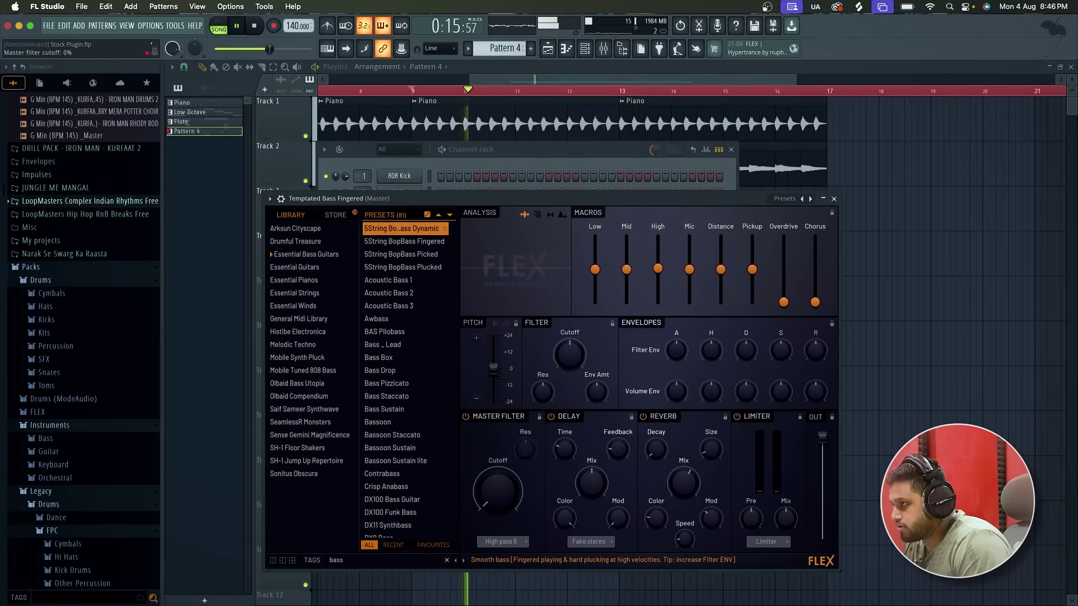
drag(497, 492, 507, 492)
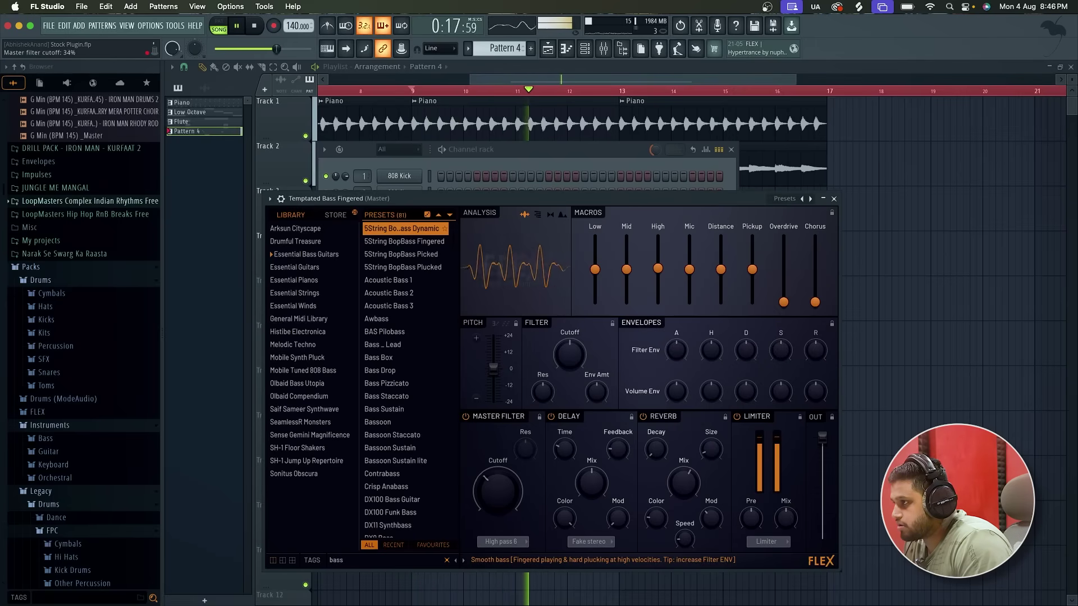
drag(507, 491, 507, 492)
key(space)
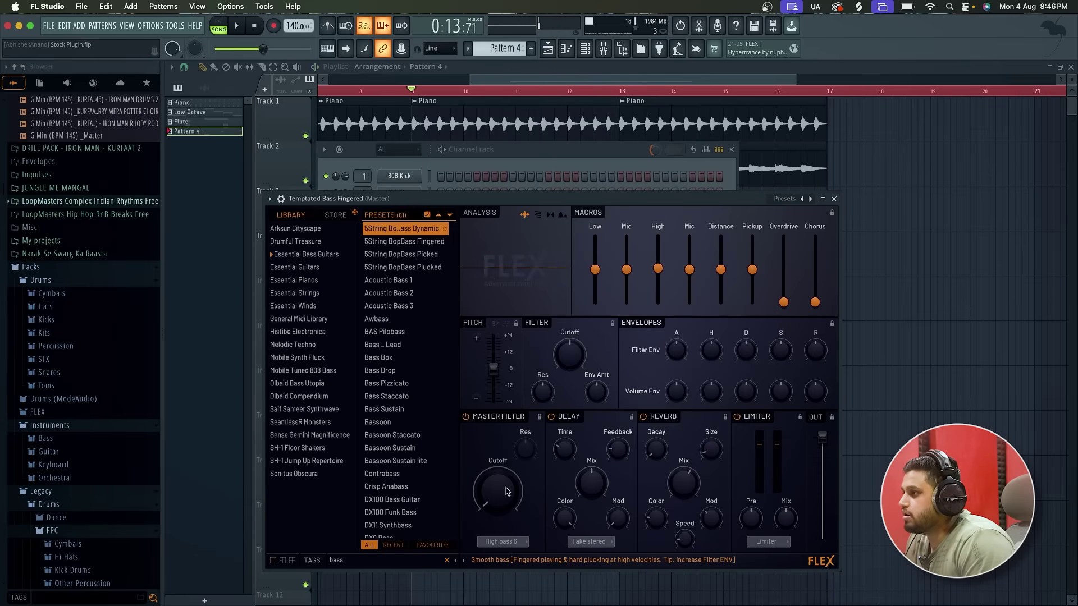
Set the FLEX master filter type to Low pass 6, audition it and close the plugin
click(504, 542)
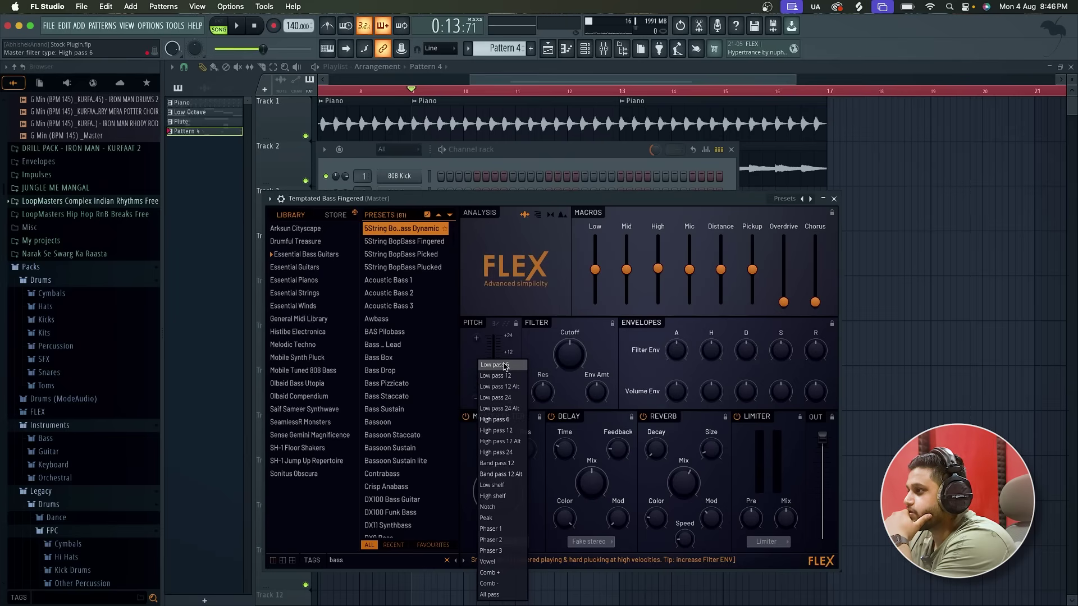
click(505, 365)
key(space)
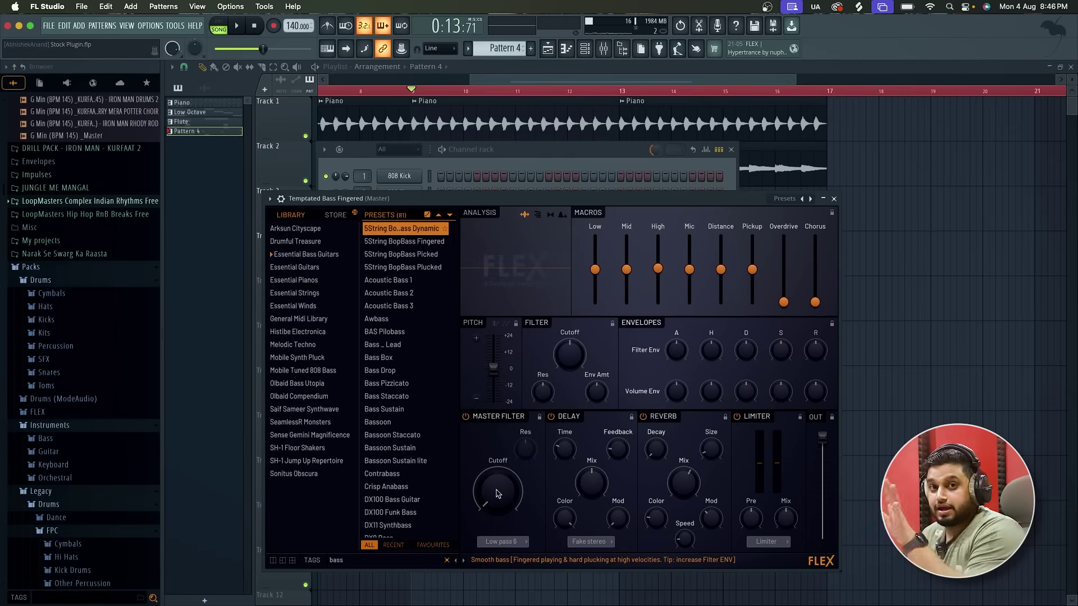
click(834, 198)
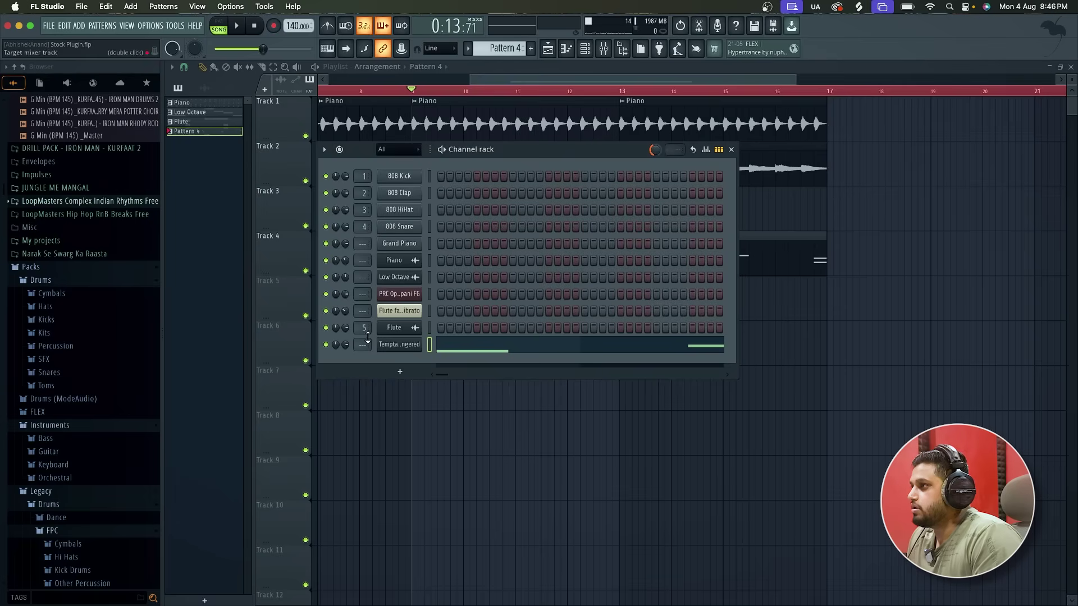
Route the Temptated Bass Fingered channel to free mixer track 6
click(399, 352)
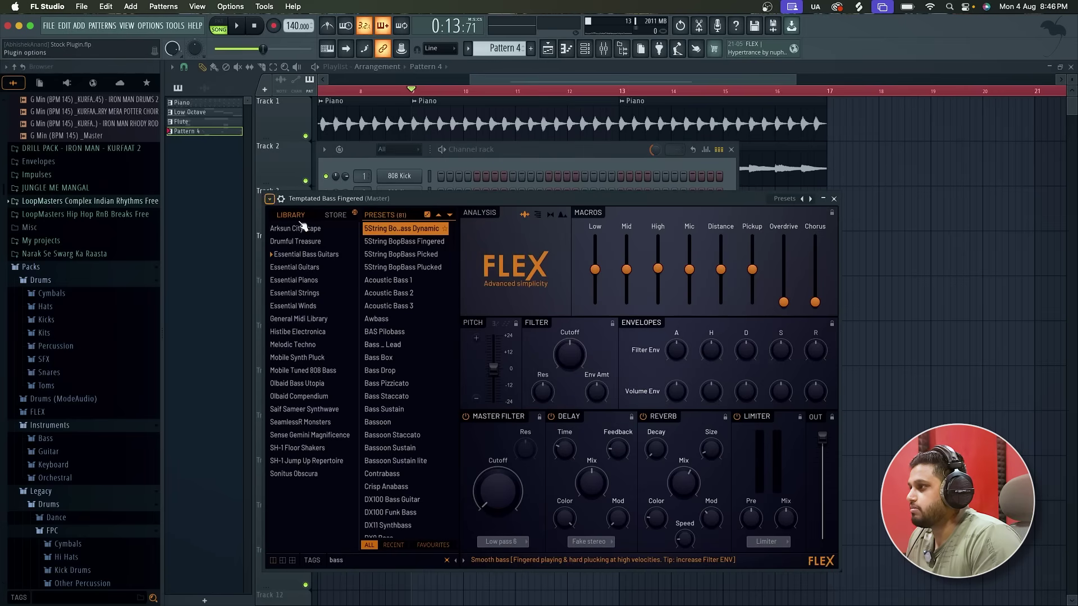
click(270, 199)
click(422, 244)
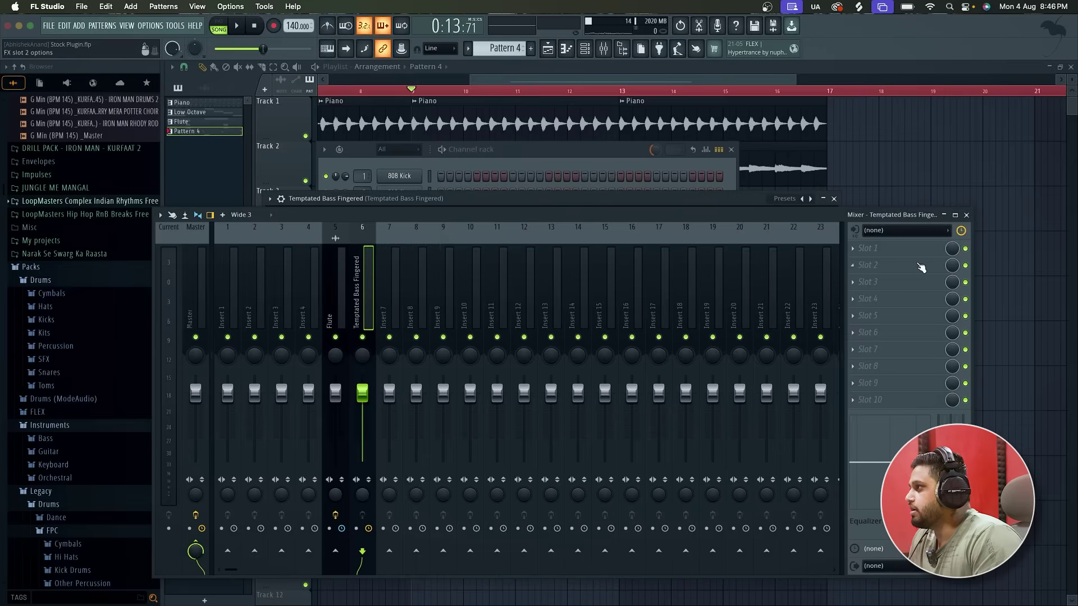
Load Fruity Parametric EQ 2 into slot 1 of the bass mixer track and clear the mixer from view
click(881, 248)
click(750, 466)
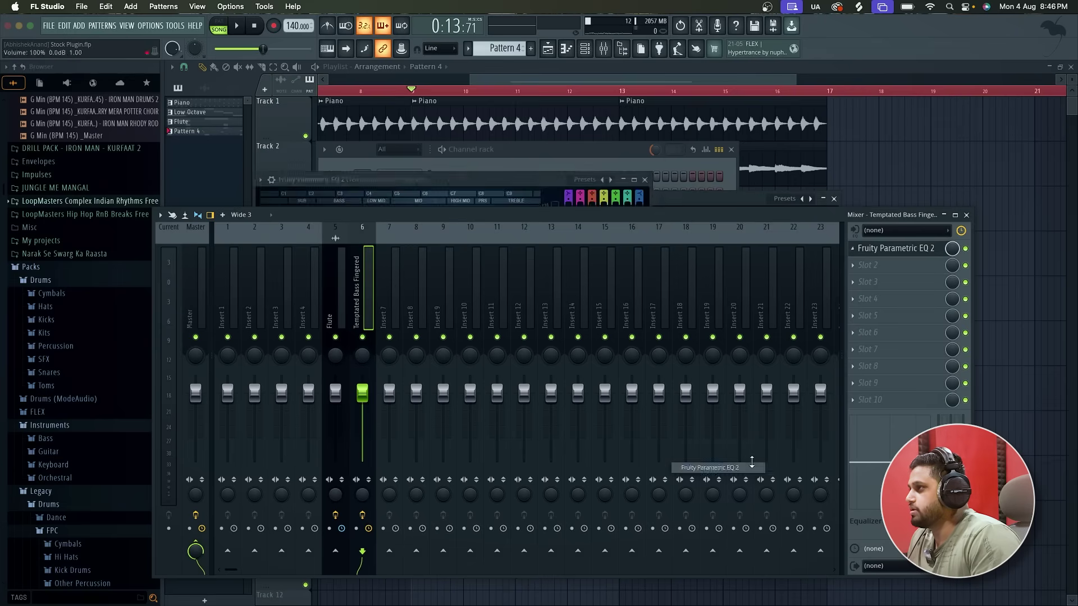
drag(480, 181, 497, 69)
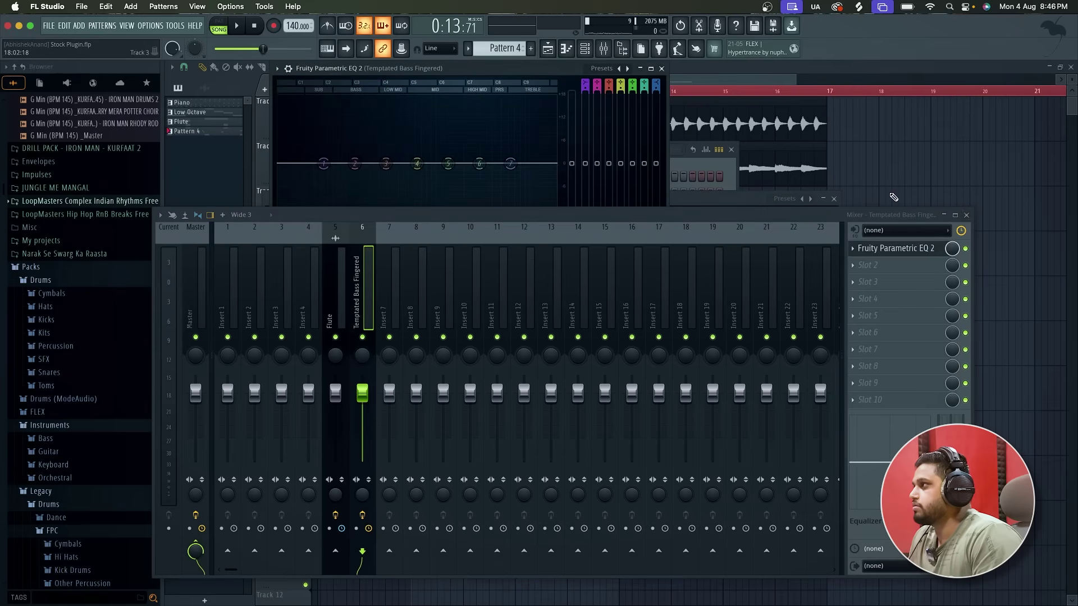
click(967, 215)
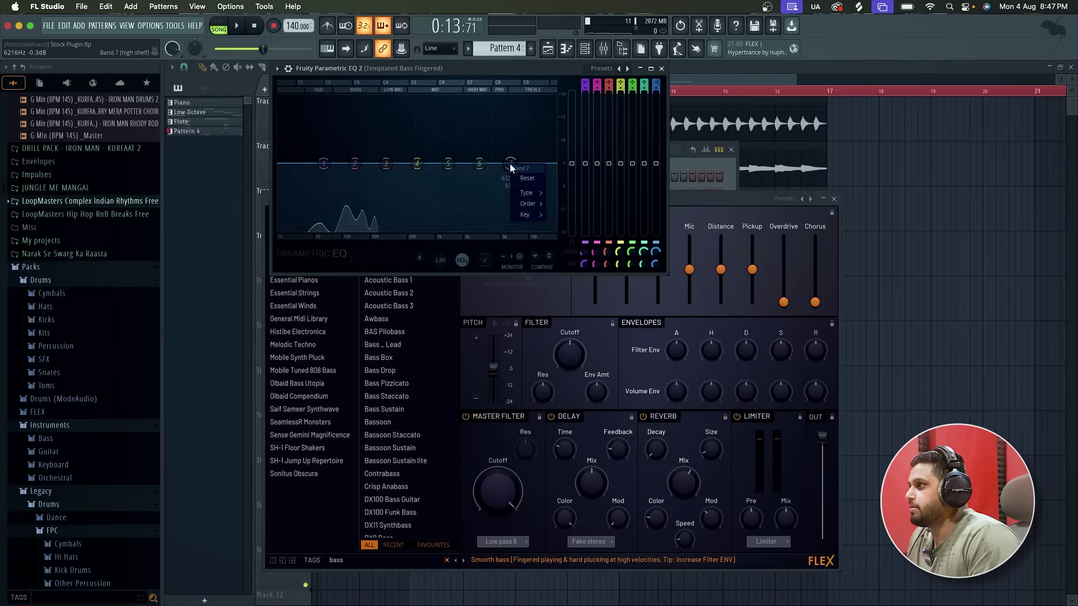
Make EQ band 7 a low-pass filter with its cutoff at about 195 Hz and a steeper slope
click(564, 203)
drag(512, 170, 373, 168)
key(space)
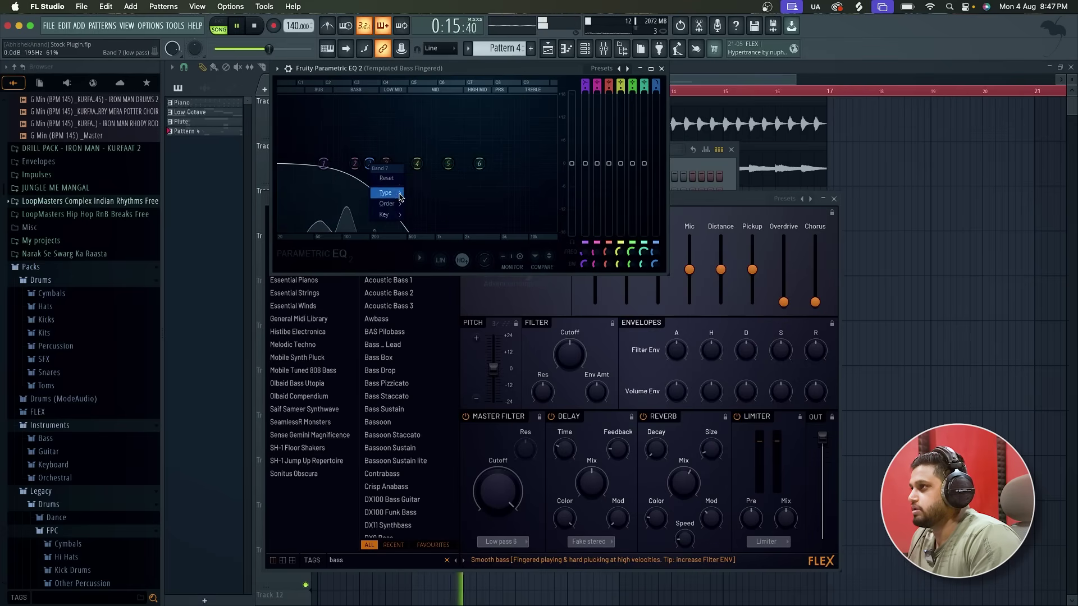
click(432, 219)
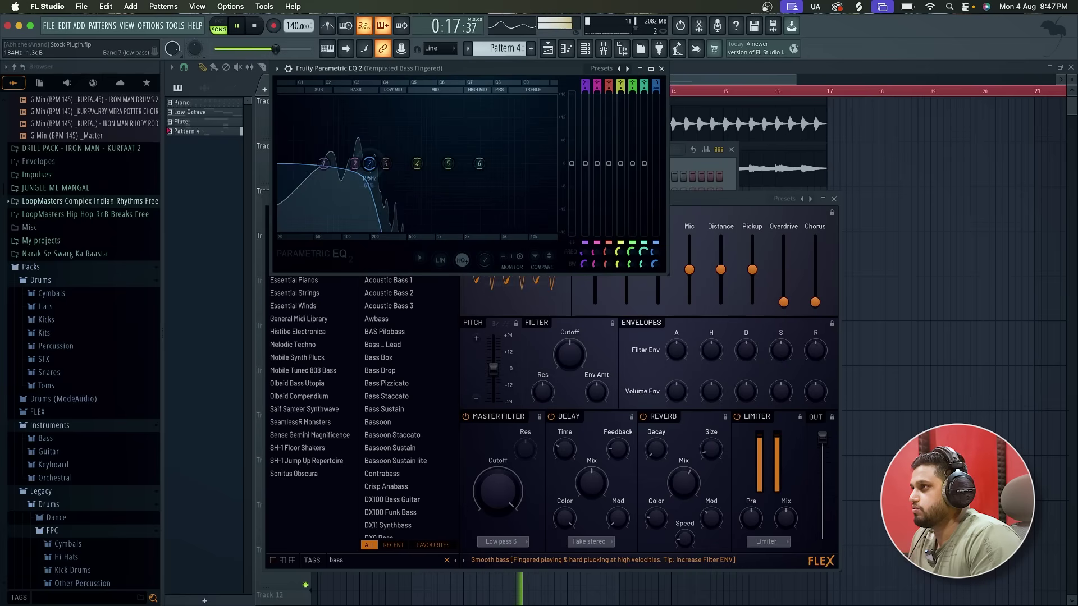
Boost EQ band 4 by about 6.3 dB near 126 Hz and set band 7's low-pass cutoff to about 343 Hz
drag(346, 145, 345, 139)
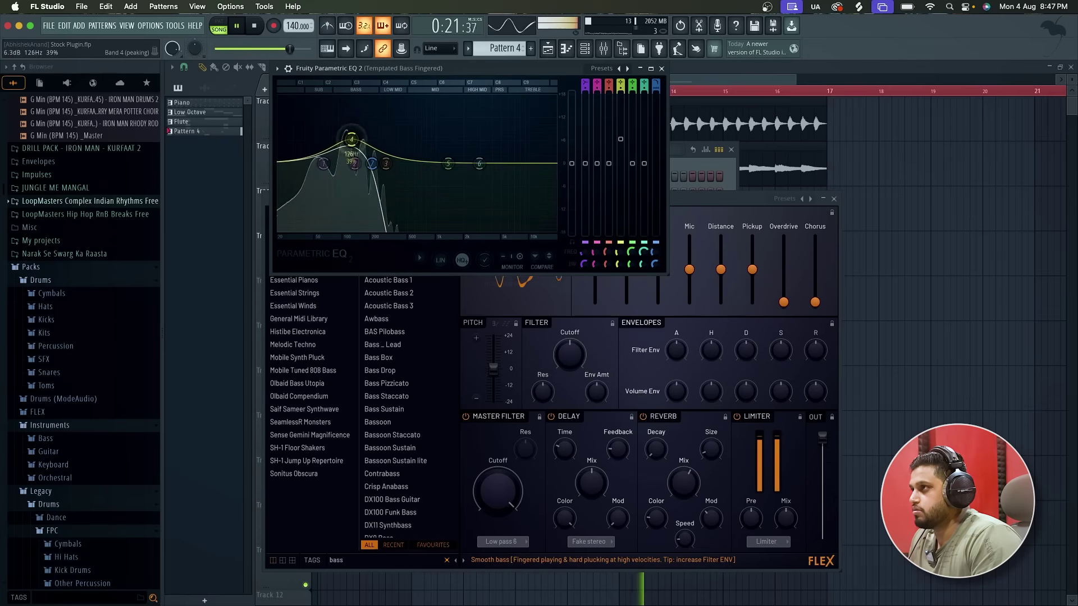
drag(372, 163, 392, 163)
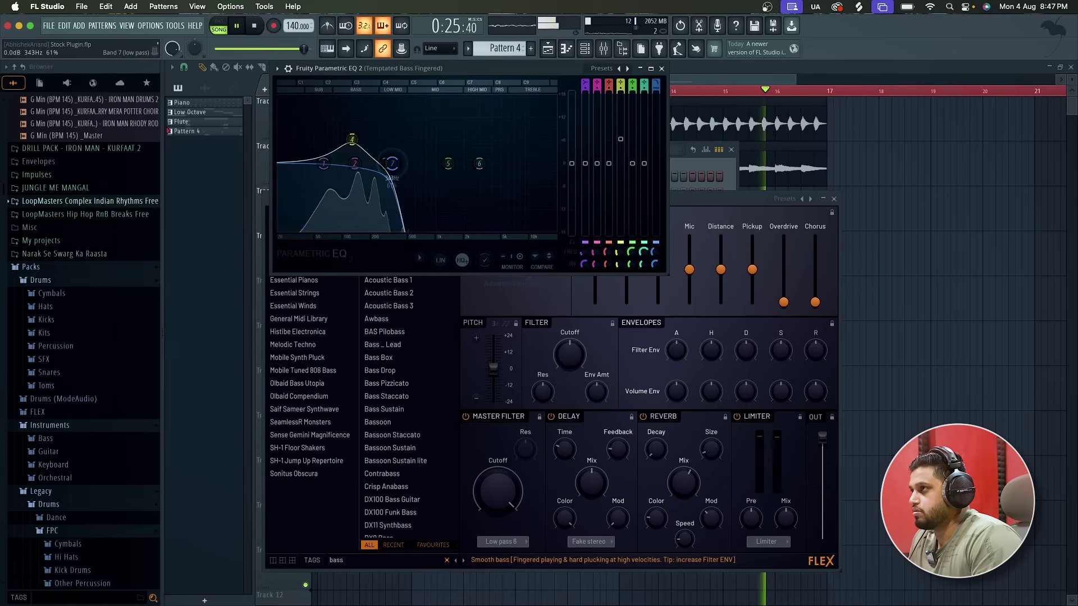
click(661, 69)
Raise the bass's Chorus macro, set its channel volume to 50% and play the arrangement in the playlist
key(space)
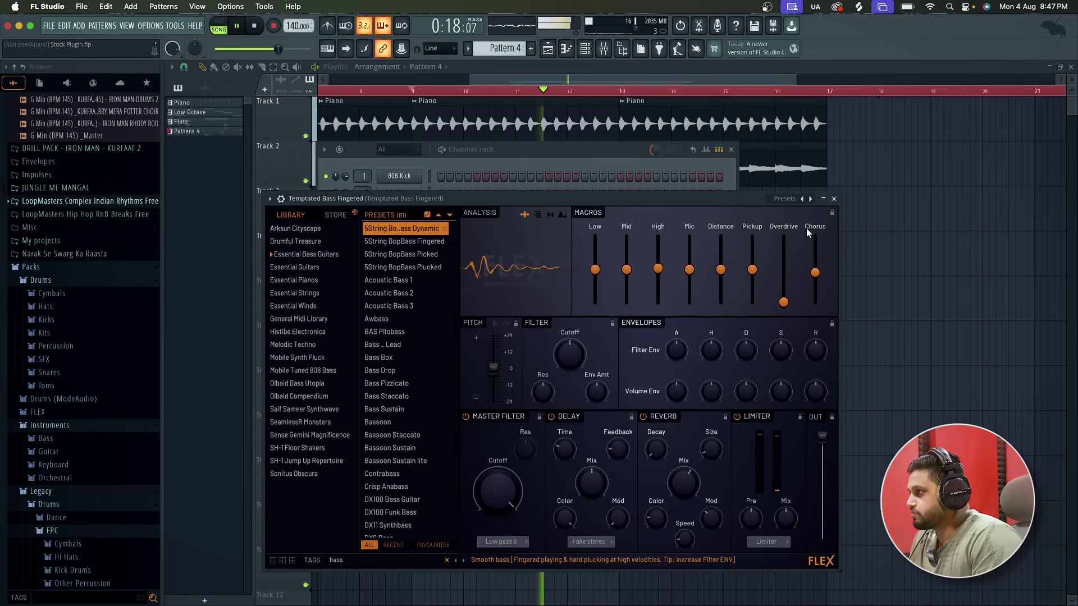
click(834, 200)
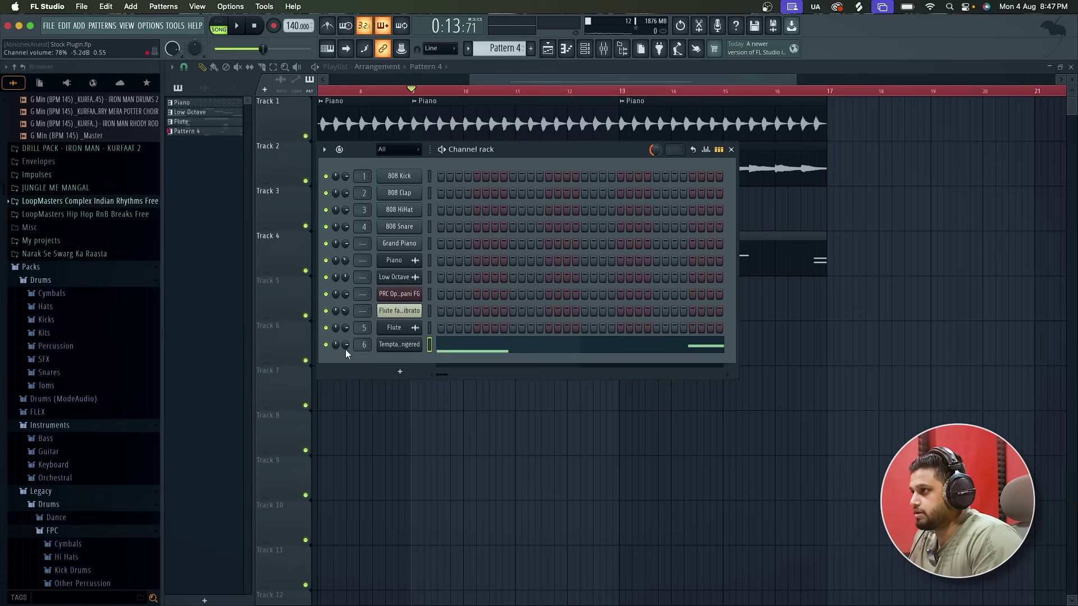
key(space)
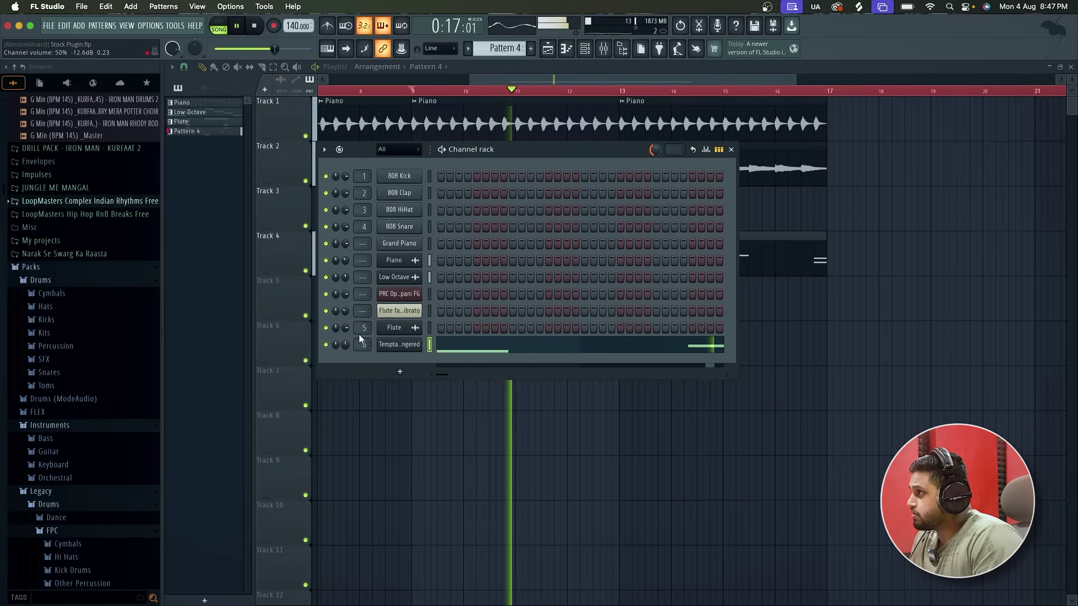
click(731, 150)
scroll(685, 332, down, 3)
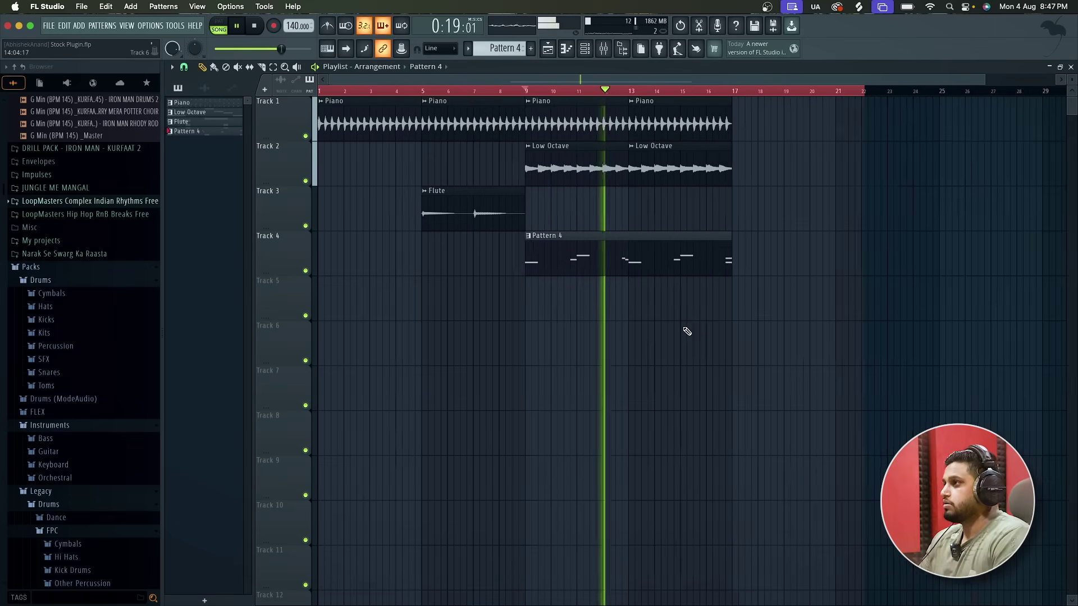
Place a second Flute clip on Track 3 starting at bar 13
click(488, 225)
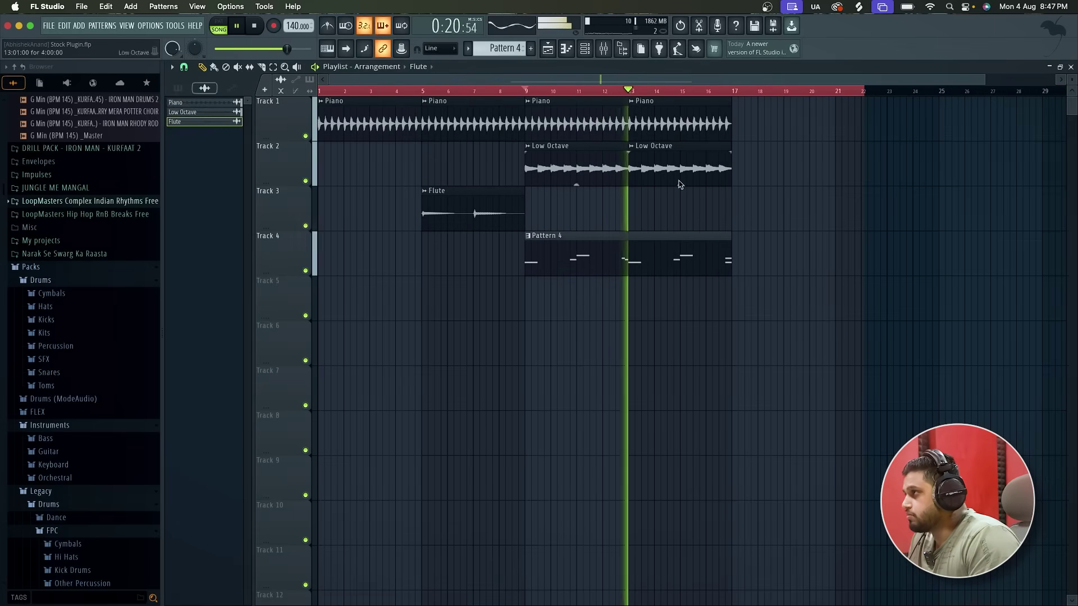
click(626, 214)
scroll(626, 214, up, 2)
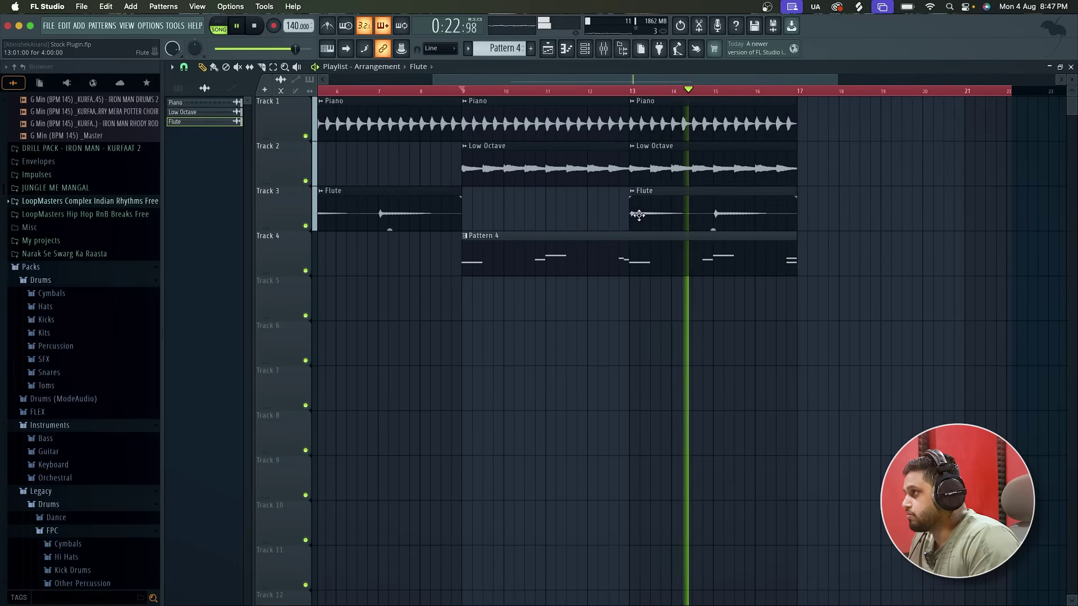
scroll(639, 215, down, 3)
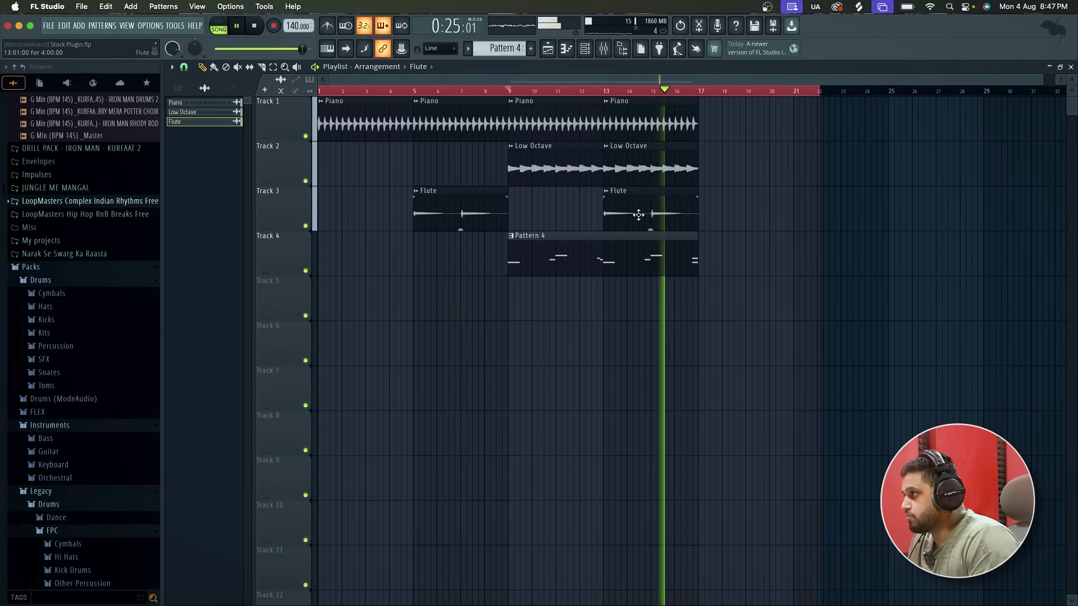
Trim the ends of the last Flute, Low Octave, Piano and Pattern 4 clips to one beat before bar 17 and stop playback
scroll(639, 215, up, 2)
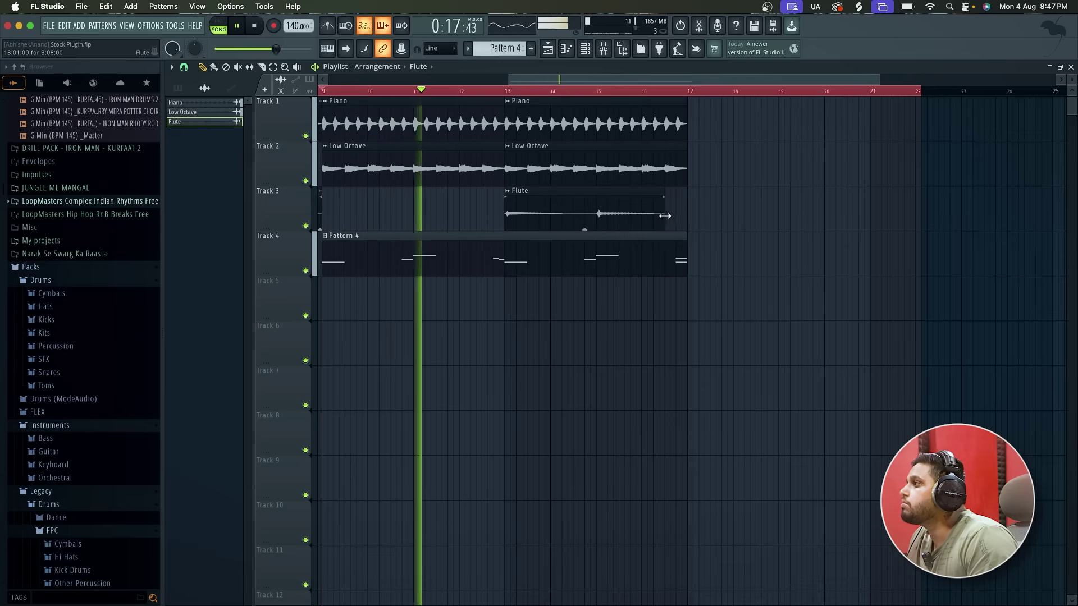
scroll(684, 200, up, 2)
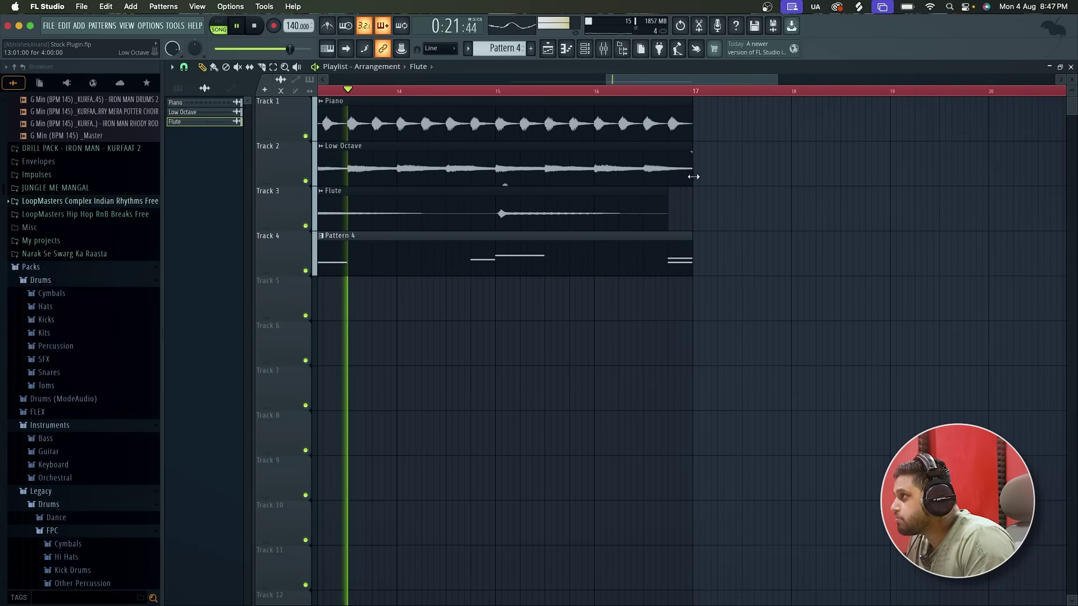
drag(695, 179, 668, 180)
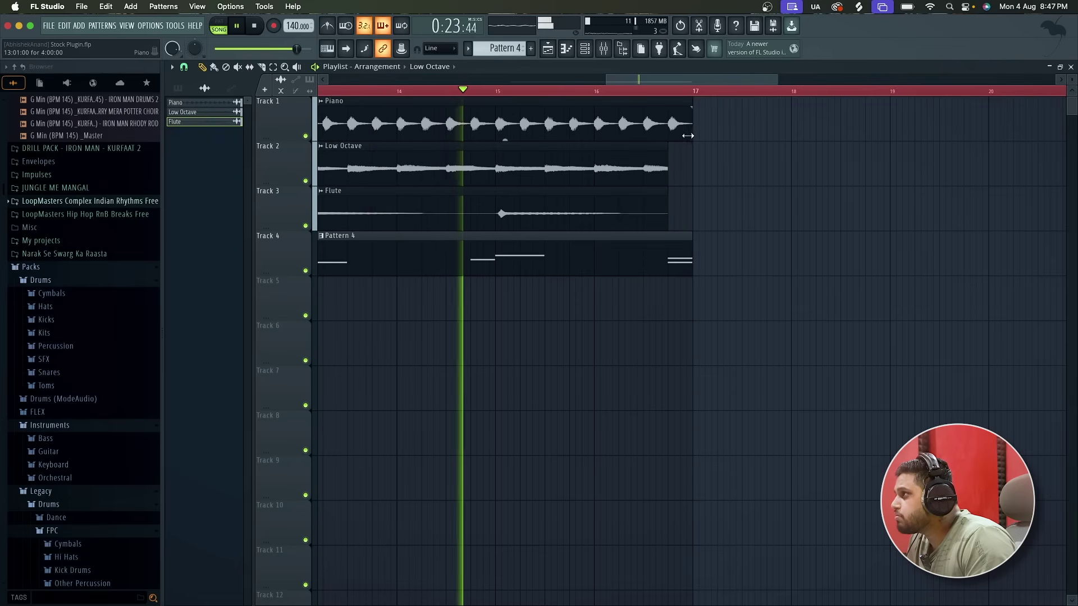
drag(692, 121, 668, 121)
drag(693, 233, 667, 234)
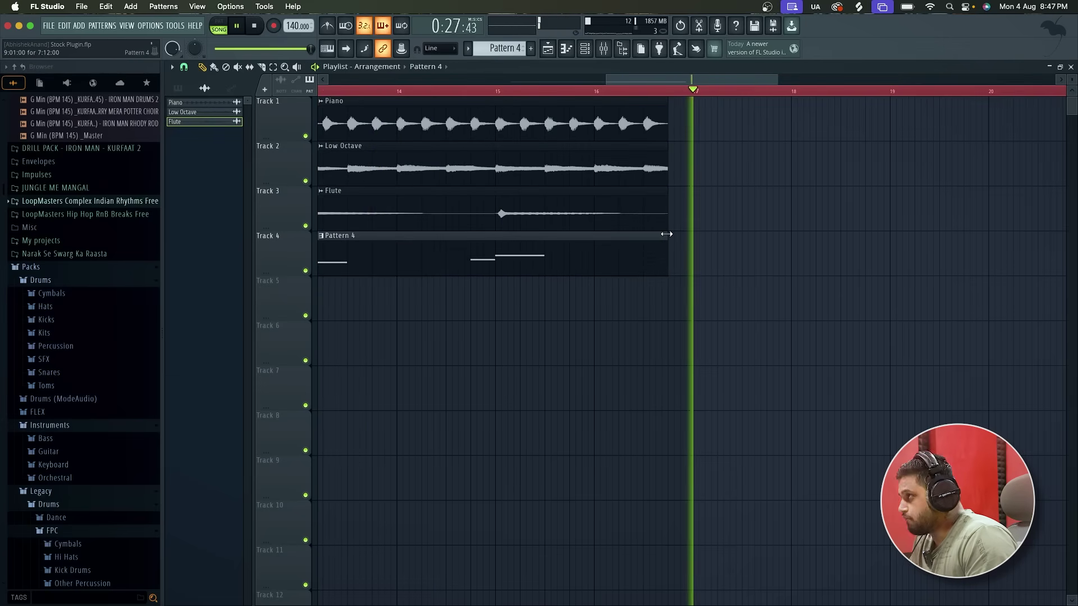
scroll(666, 234, down, 5)
key(space)
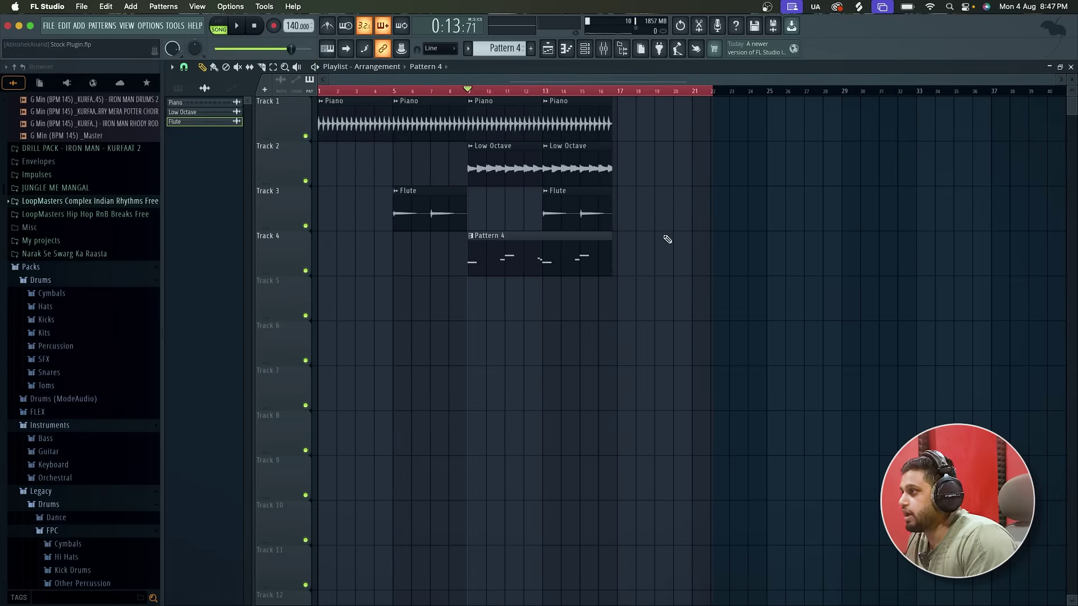
Play the arrangement from the beginning through the first Flute section and stop it
scroll(594, 222, down, 2)
click(354, 92)
key(space)
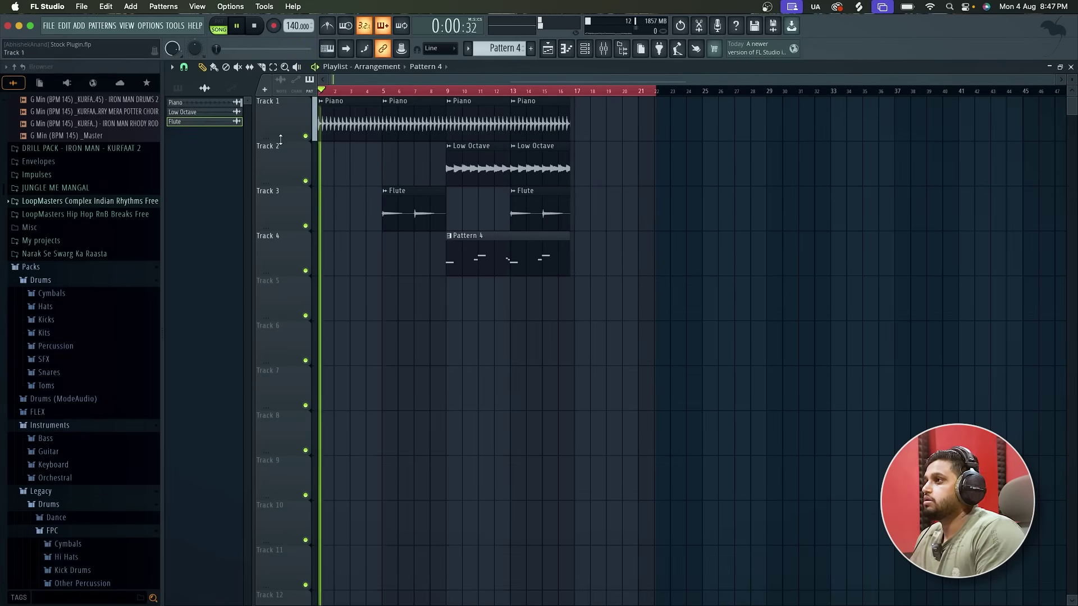
scroll(310, 194, up, 4)
scroll(310, 194, down, 1)
scroll(310, 193, up, 1)
scroll(310, 193, down, 2)
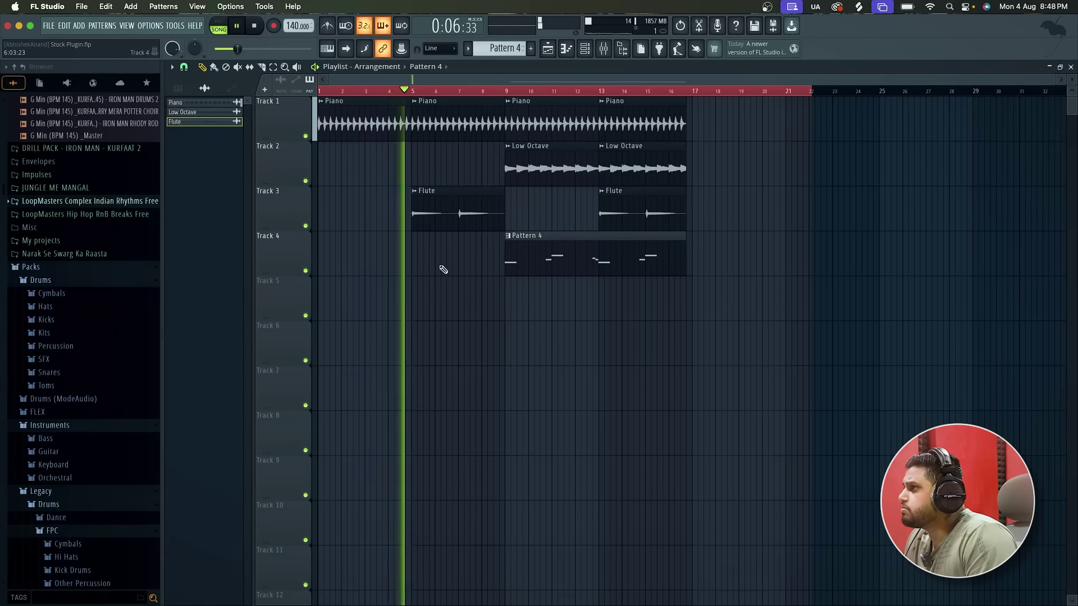
scroll(440, 268, up, 1)
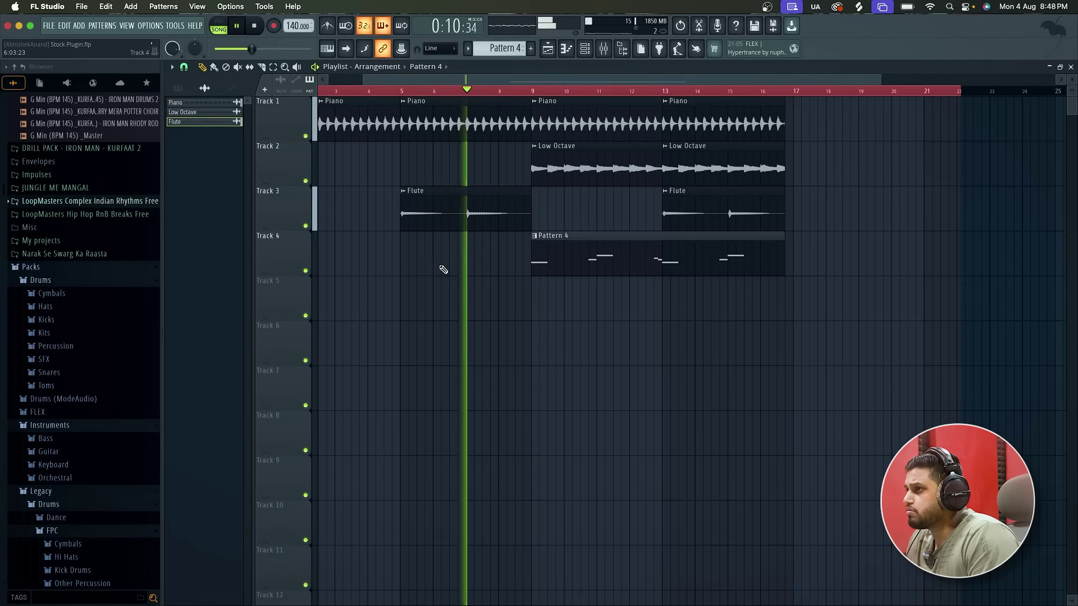
key(space)
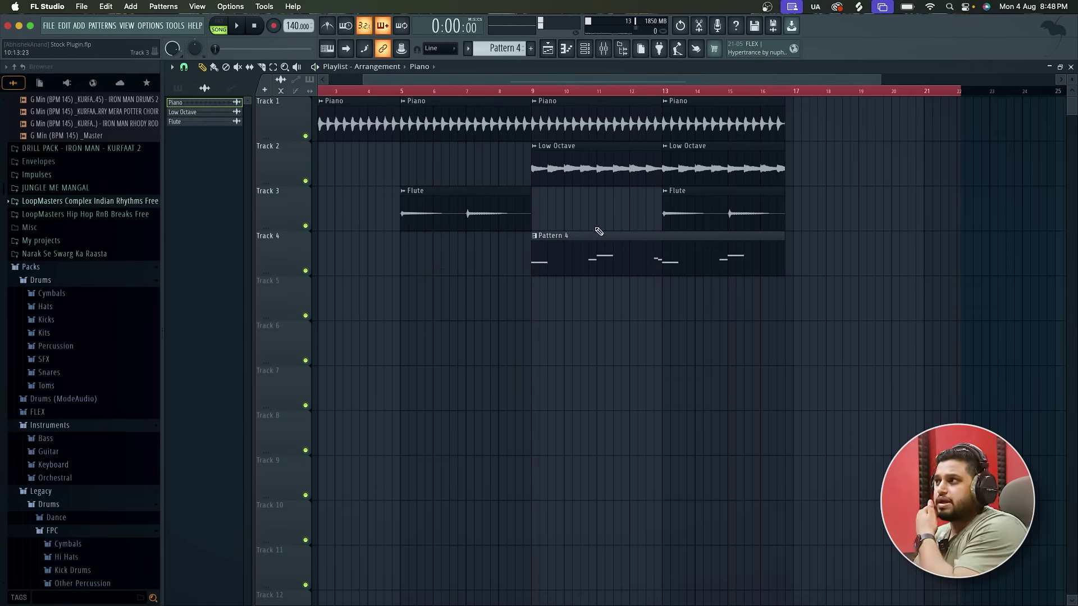
Place a Piano clip on Track 5 at bar 9 and make it unique
click(532, 314)
scroll(530, 312, up, 1)
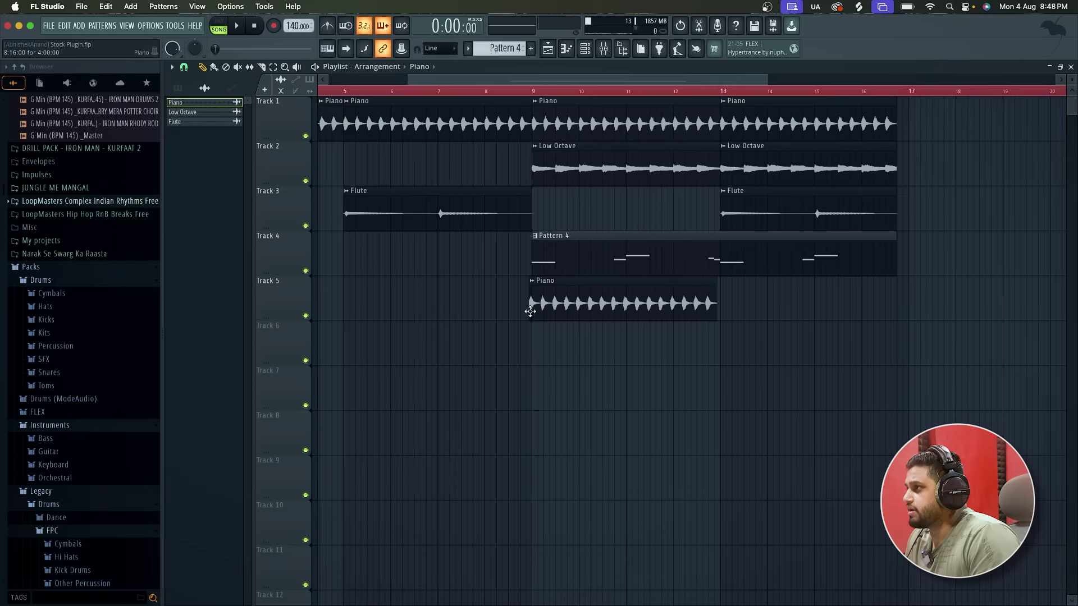
click(535, 280)
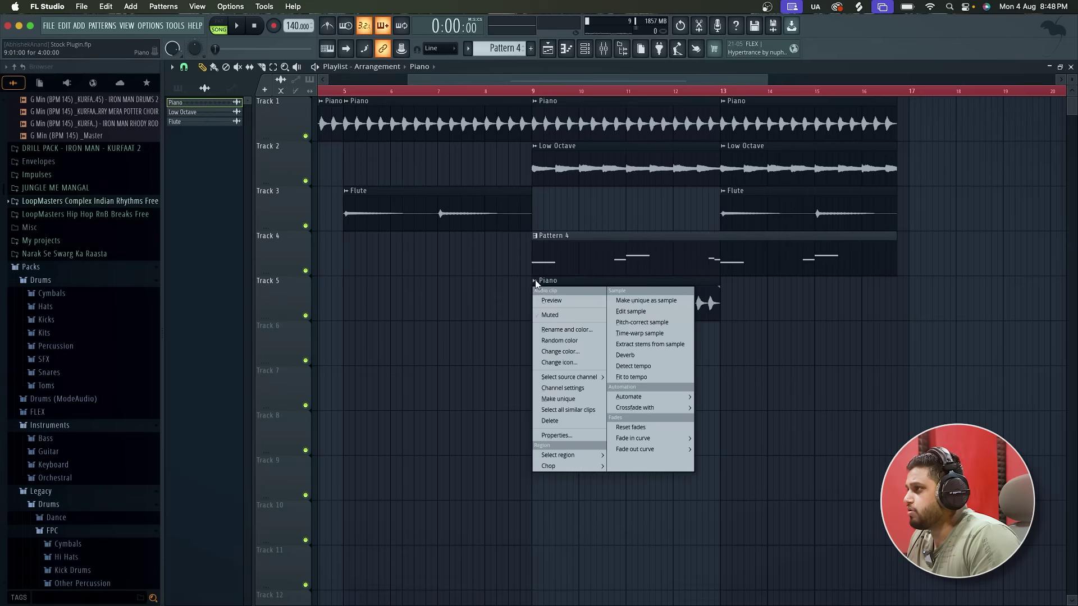
click(574, 401)
Reverse the sample of the unique Piano clip and close its channel settings
double_click(584, 305)
click(336, 222)
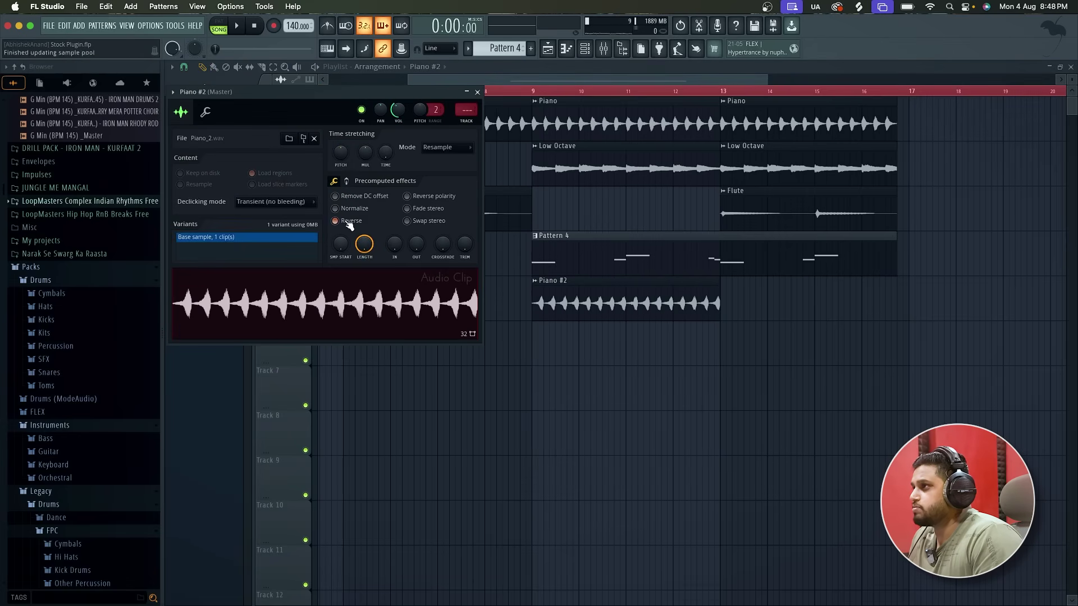
click(478, 92)
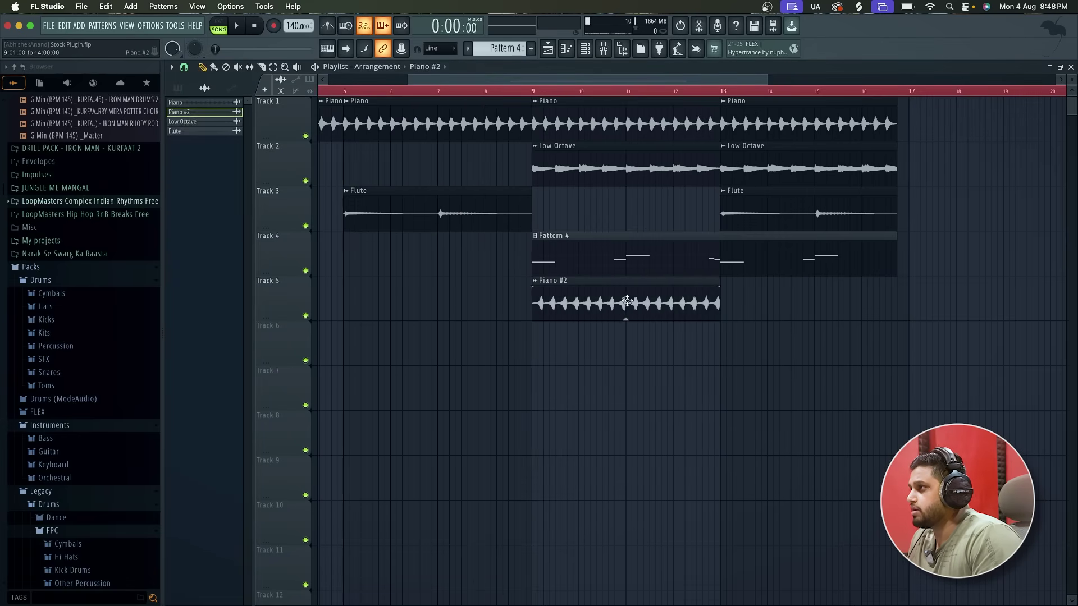
Move the reversed piano clip back to bar 5, trim its start to leave only the beat before bar 9, and play it in context
drag(627, 301, 429, 327)
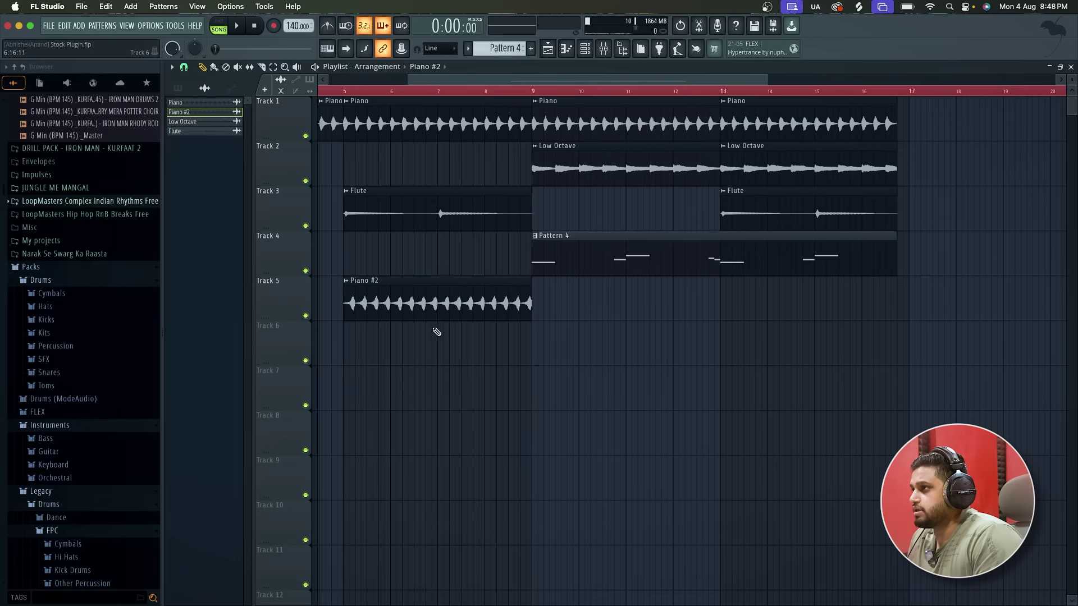
drag(344, 316, 511, 320)
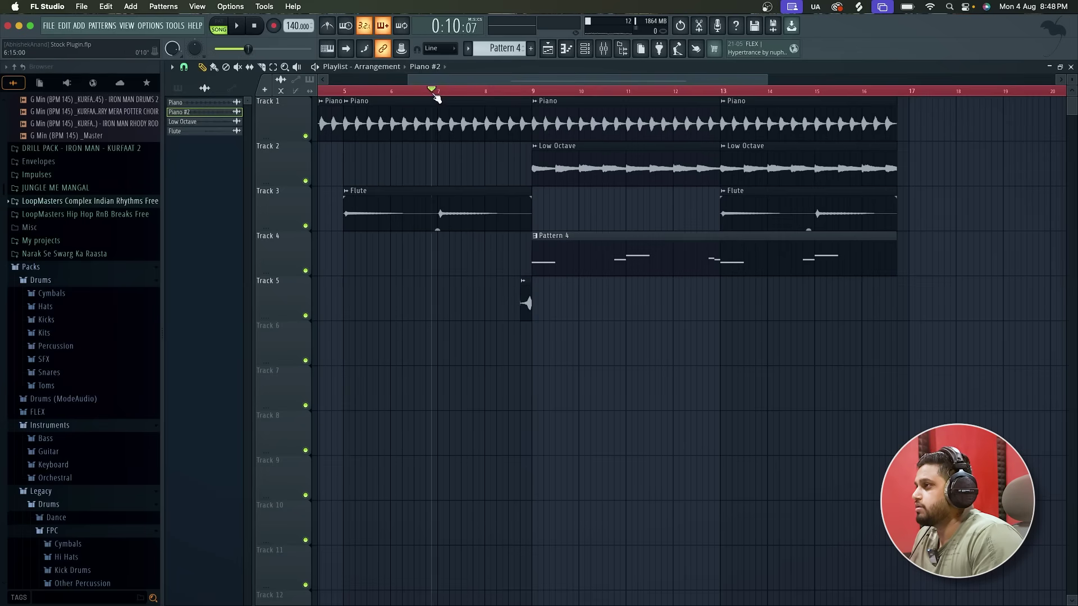
key(space)
scroll(508, 250, up, 3)
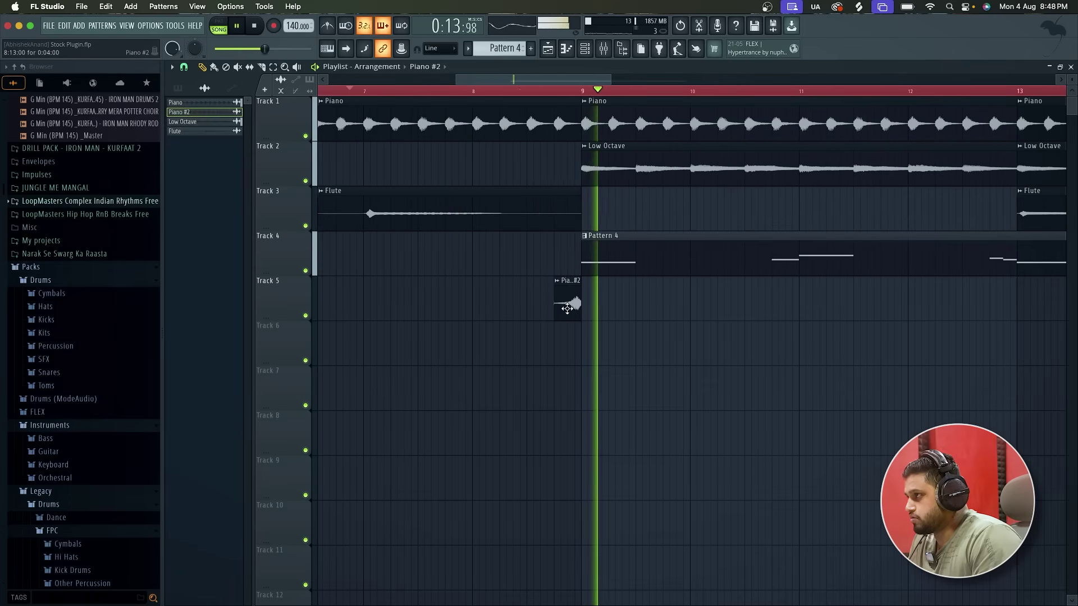
Place copies of the one-beat reversed piano clip on Track 5 ending at bars 11 and 13
scroll(567, 308, down, 3)
scroll(662, 308, up, 3)
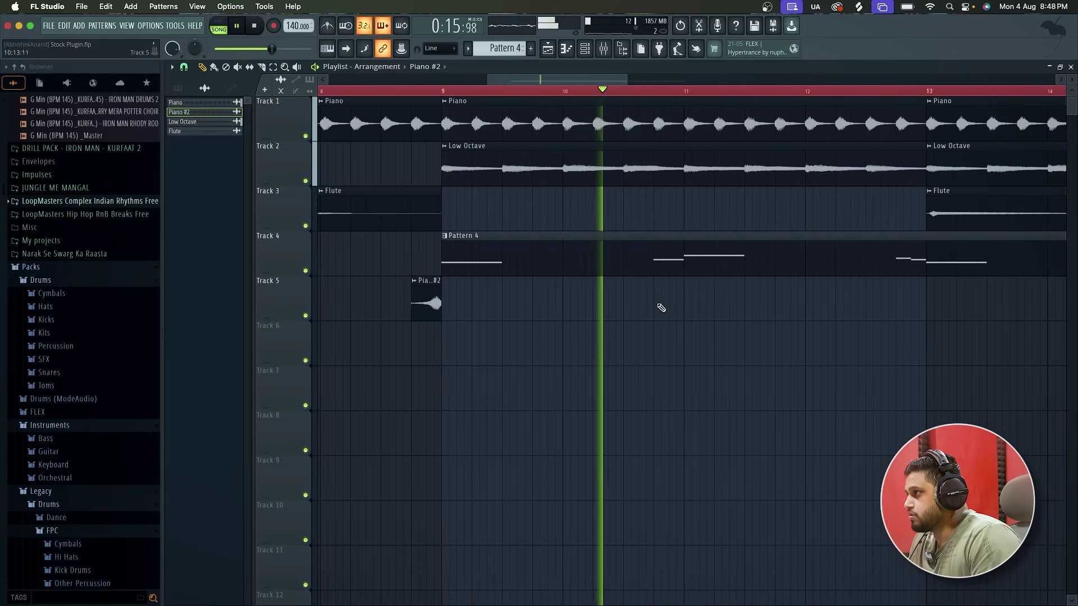
click(661, 307)
scroll(661, 307, down, 1)
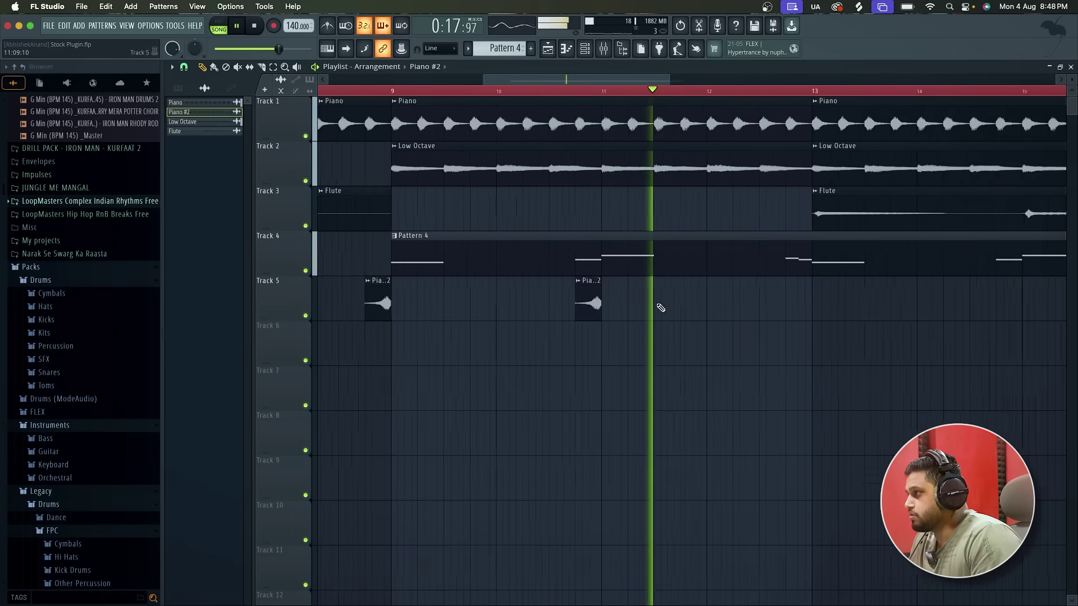
scroll(702, 300, down, 2)
click(747, 303)
scroll(758, 303, up, 3)
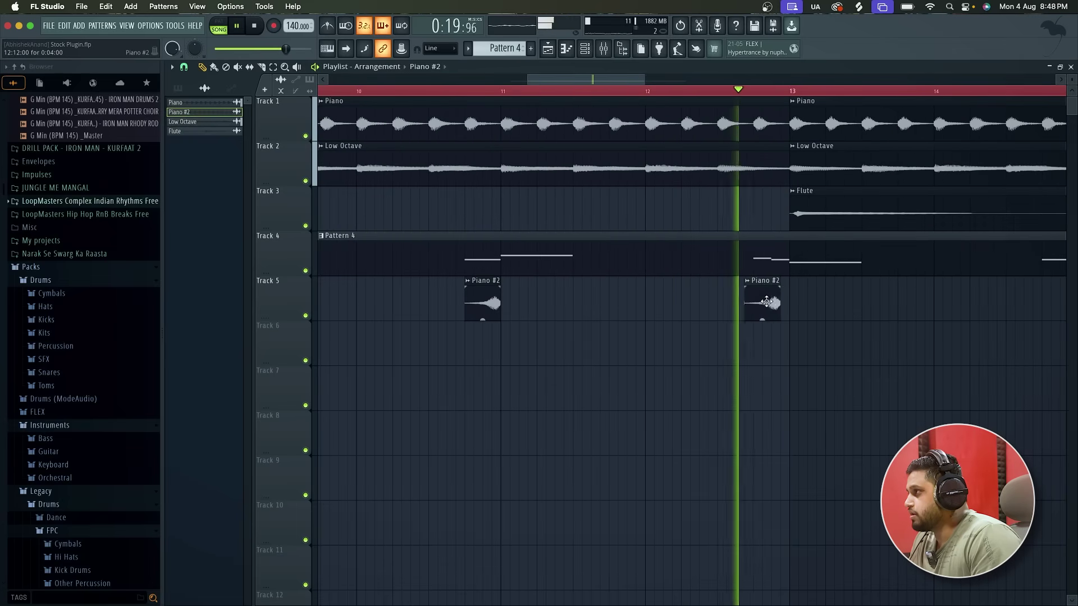
scroll(773, 302, down, 3)
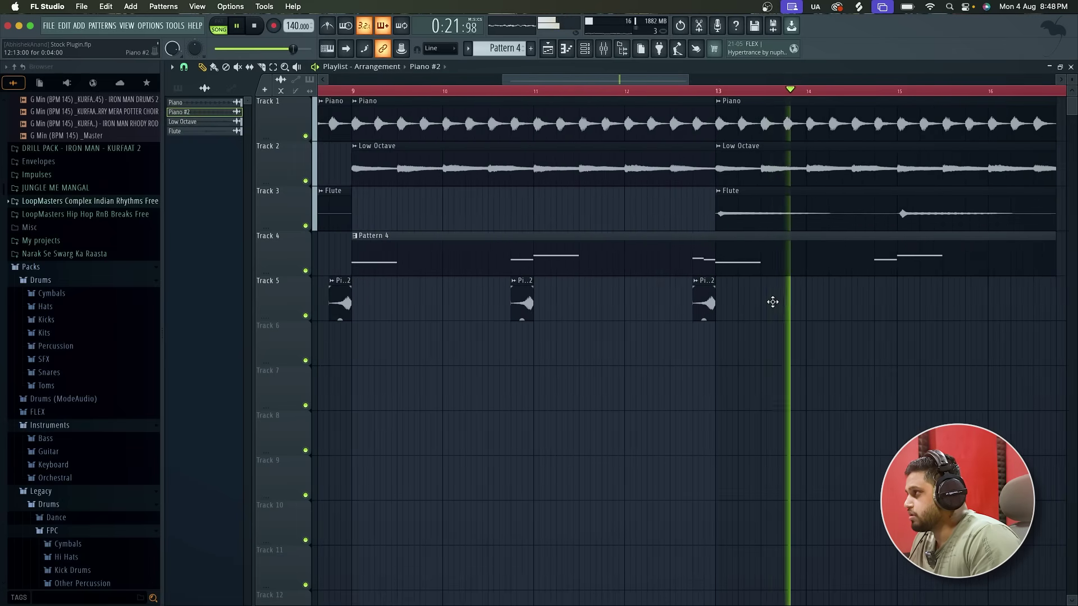
Place copies of the one-beat reversed piano clip on Track 5 ending at bars 15 and 17, and stop playback
scroll(773, 302, right, 1)
click(821, 303)
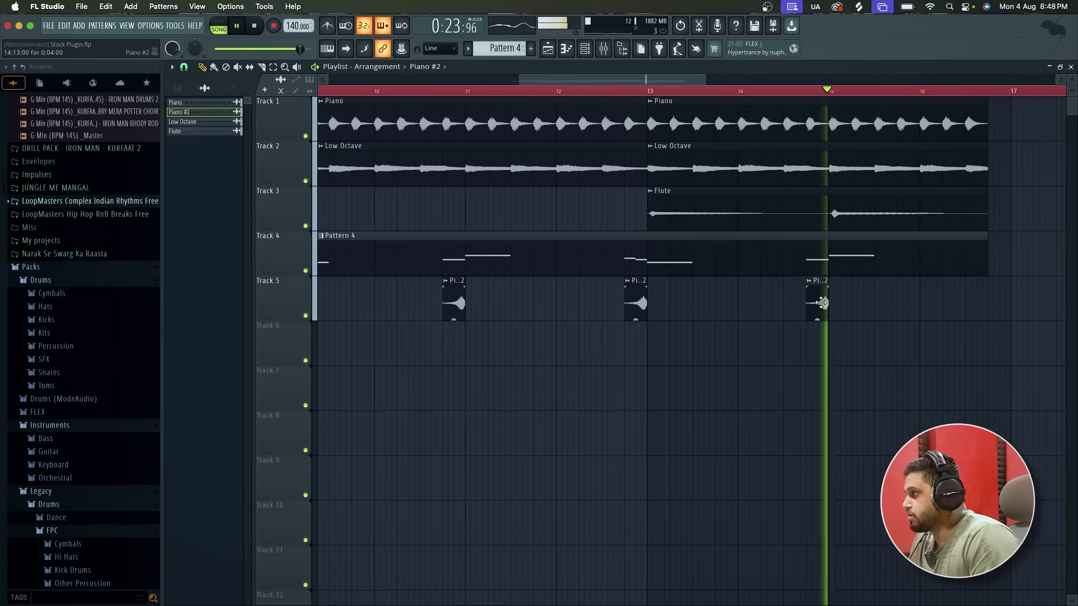
scroll(821, 303, down, 1)
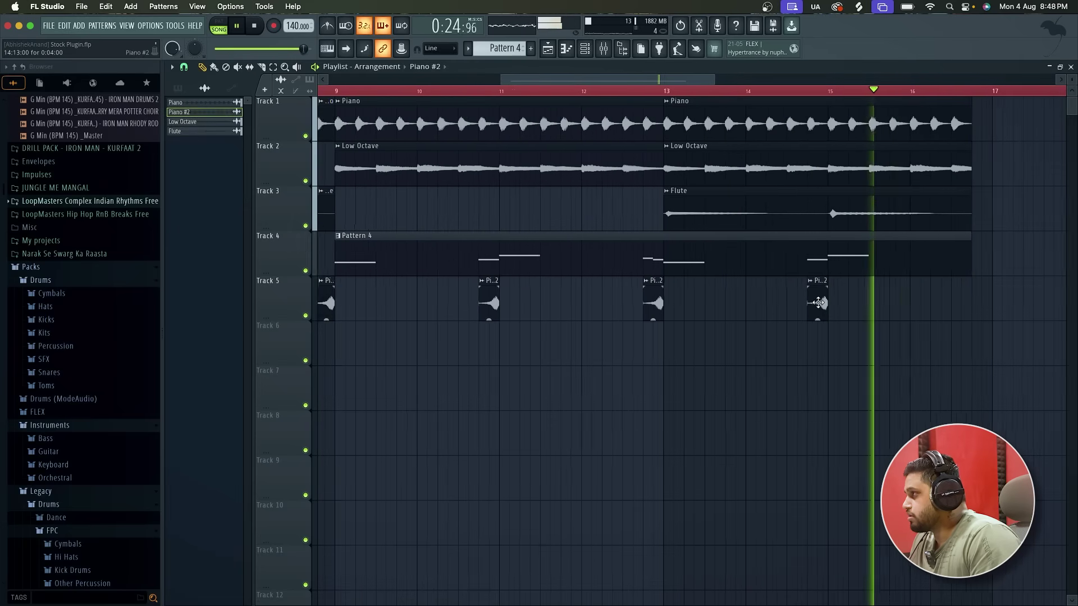
scroll(974, 301, up, 2)
click(976, 301)
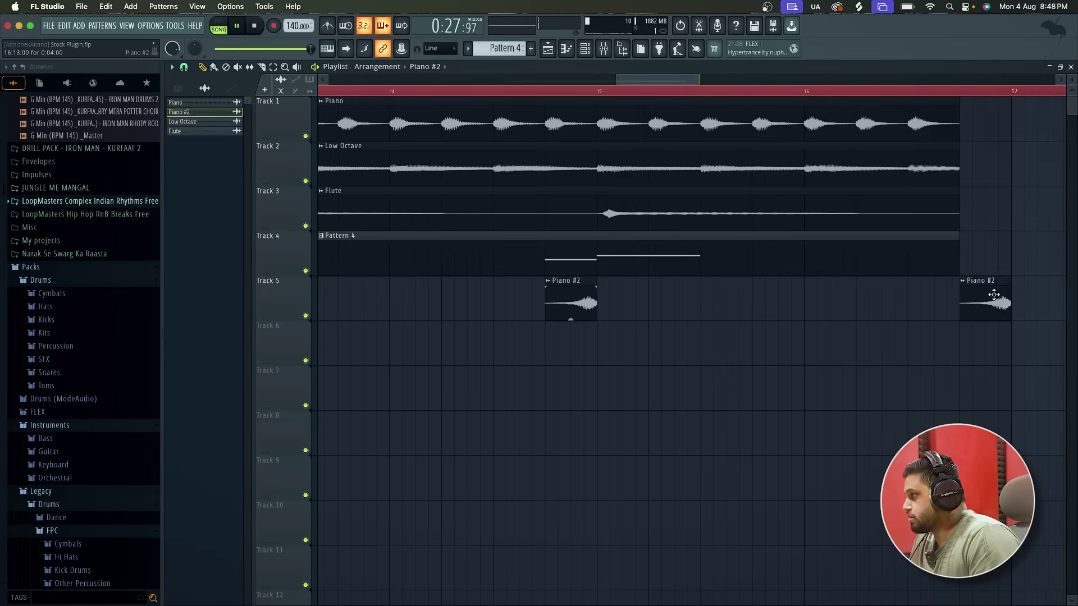
scroll(993, 295, down, 2)
key(space)
Extend the last reversed piano clip to its full four-bar length and move it to start at bar 17 on Track 5
scroll(982, 302, down, 2)
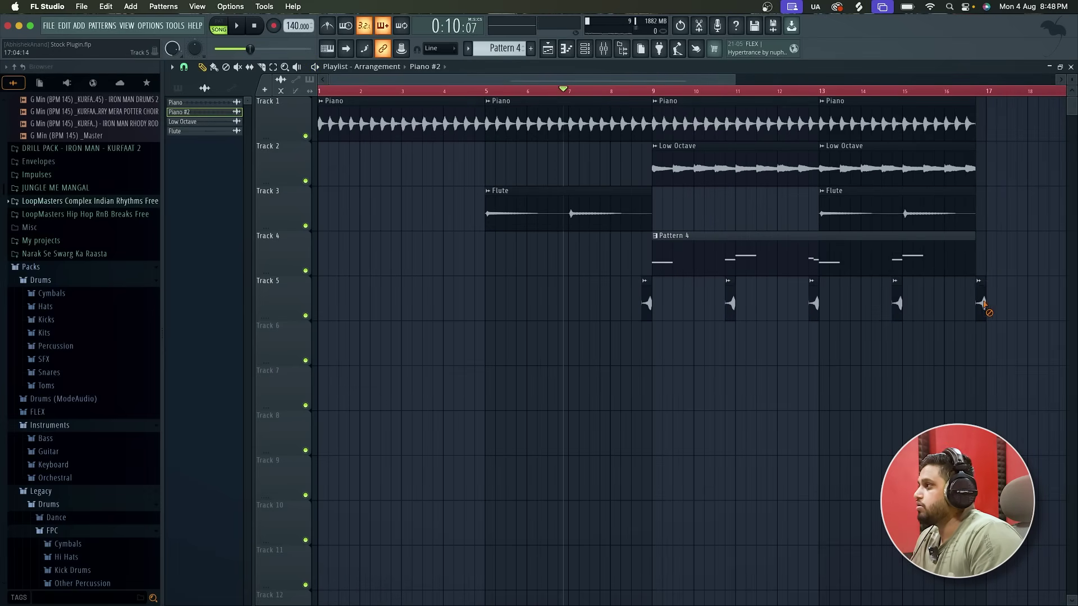
scroll(910, 317, down, 3)
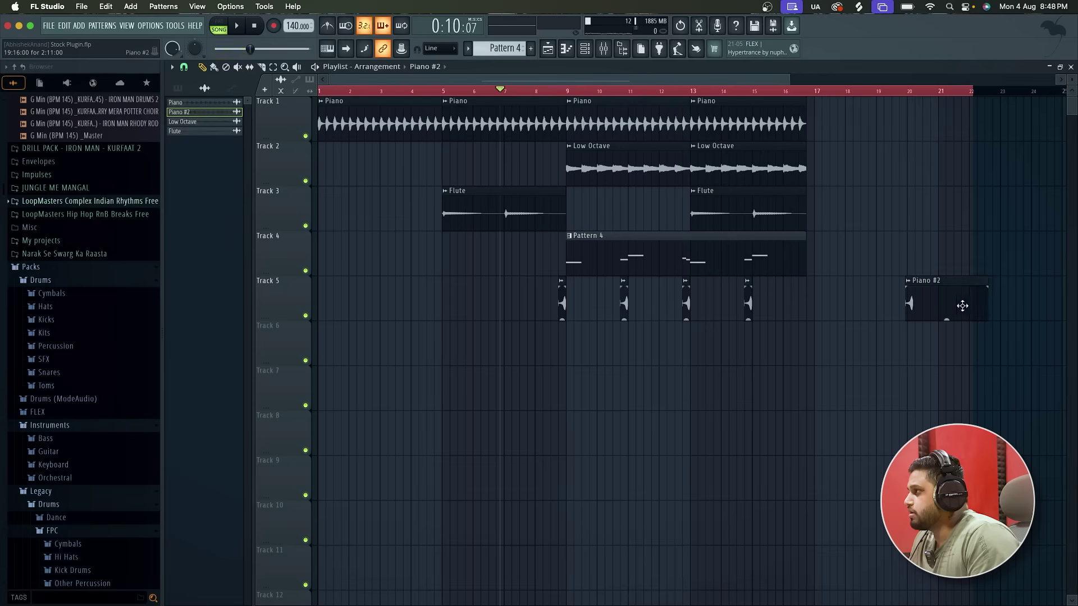
drag(906, 303, 746, 360)
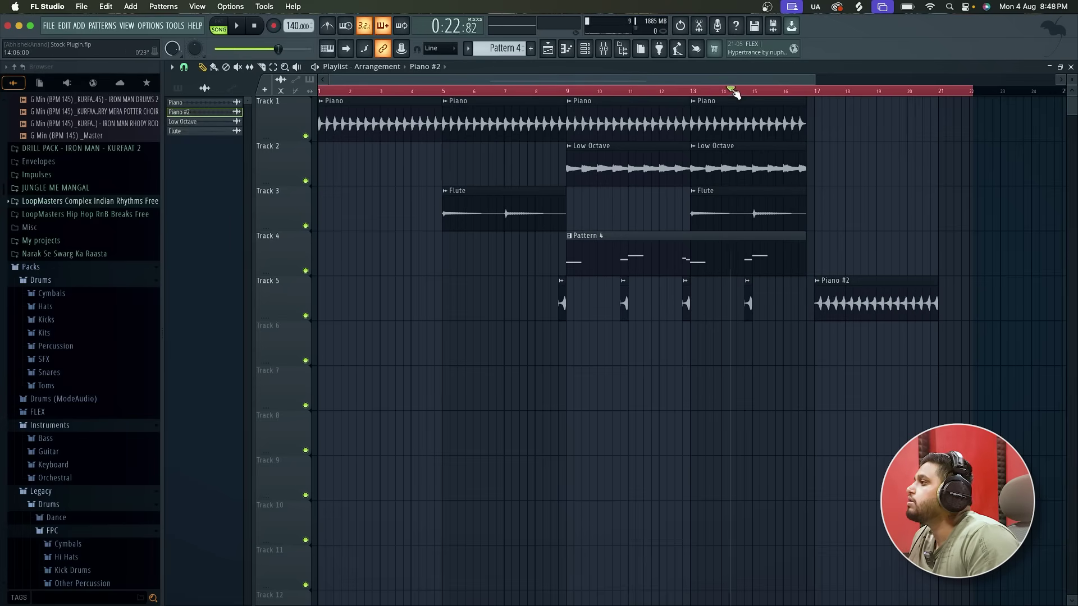
Play the arrangement from about bar 12 and place another Pattern 4 clip at bar 17 on Track 4
click(667, 91)
key(space)
scroll(820, 204, up, 2)
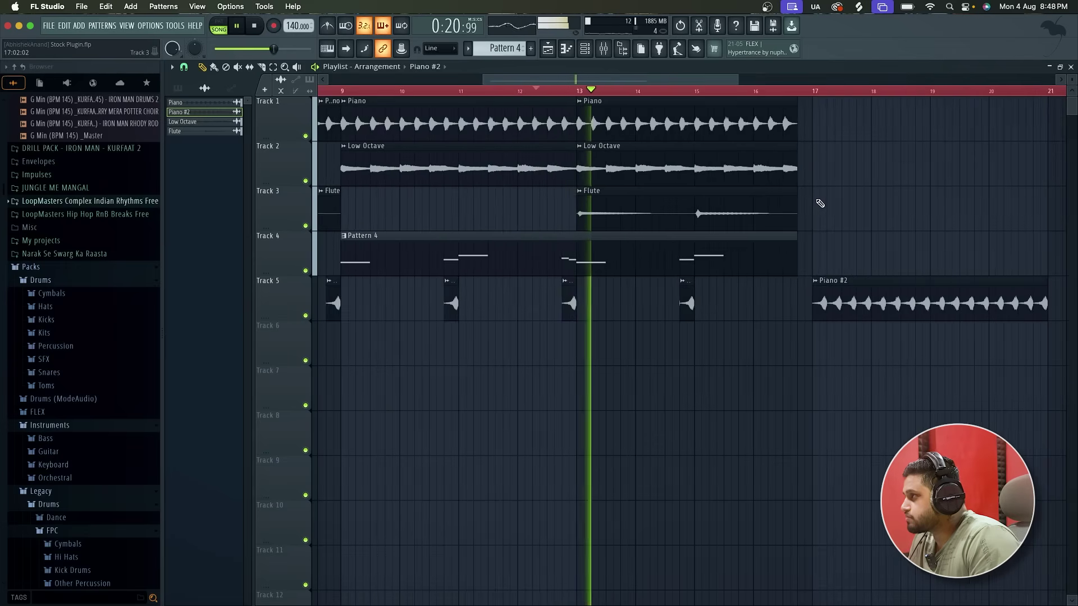
scroll(820, 203, down, 2)
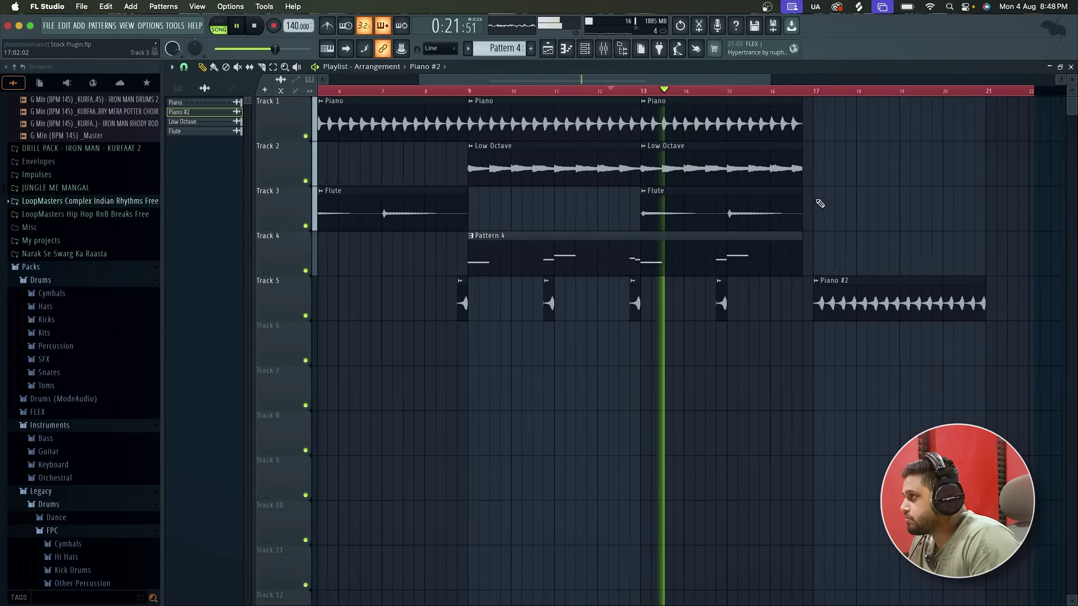
click(650, 241)
click(810, 261)
drag(811, 261, 825, 262)
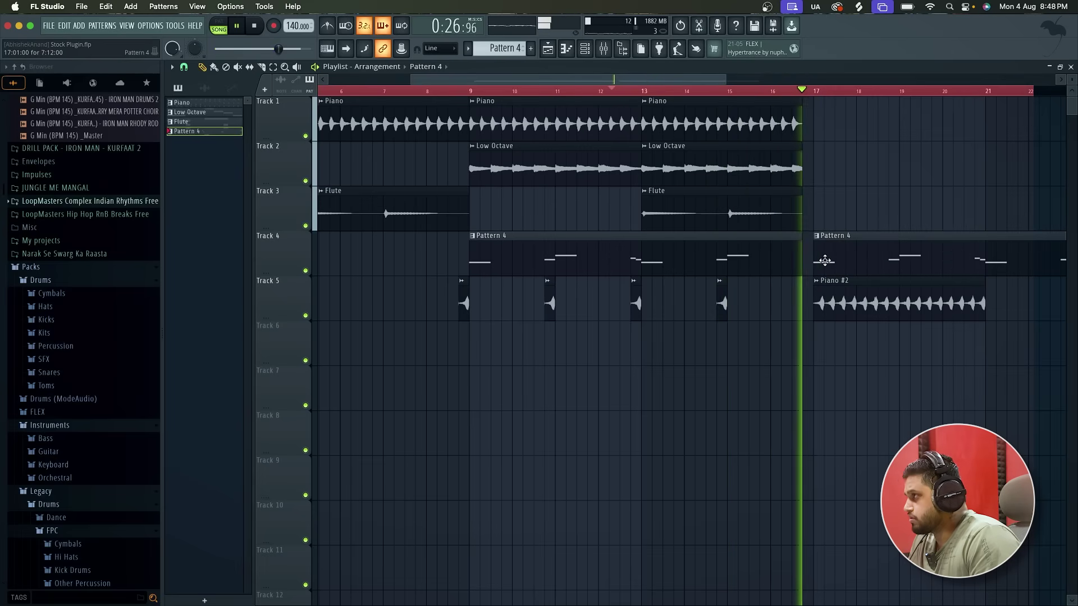
scroll(825, 260, down, 3)
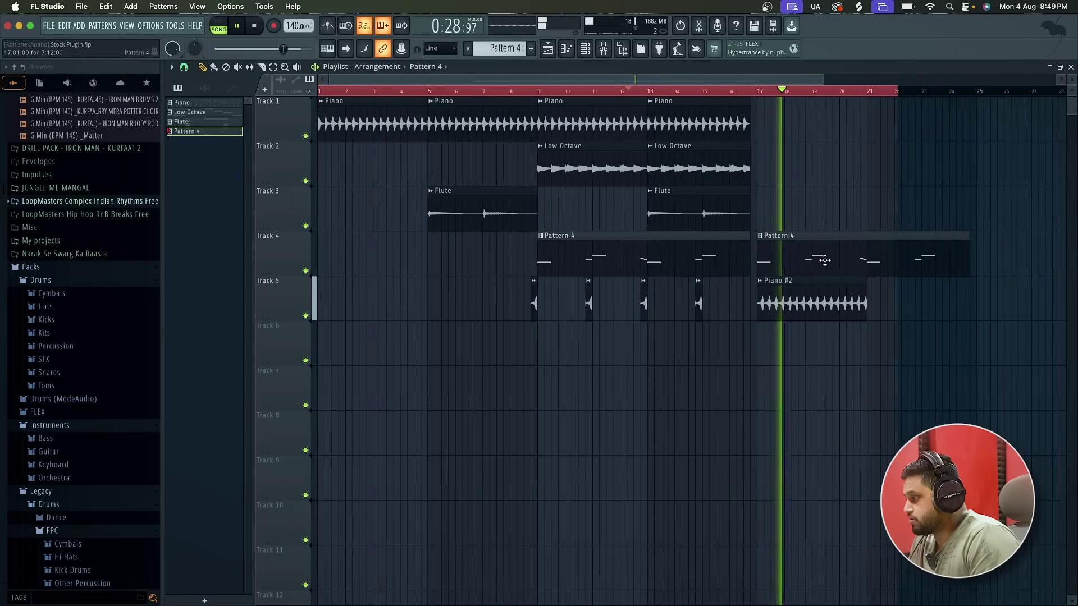
Place four-bar copies of the reversed piano clip at bar 21 on Track 5 and bar 20 on Track 3
scroll(825, 260, up, 3)
click(825, 303)
click(921, 303)
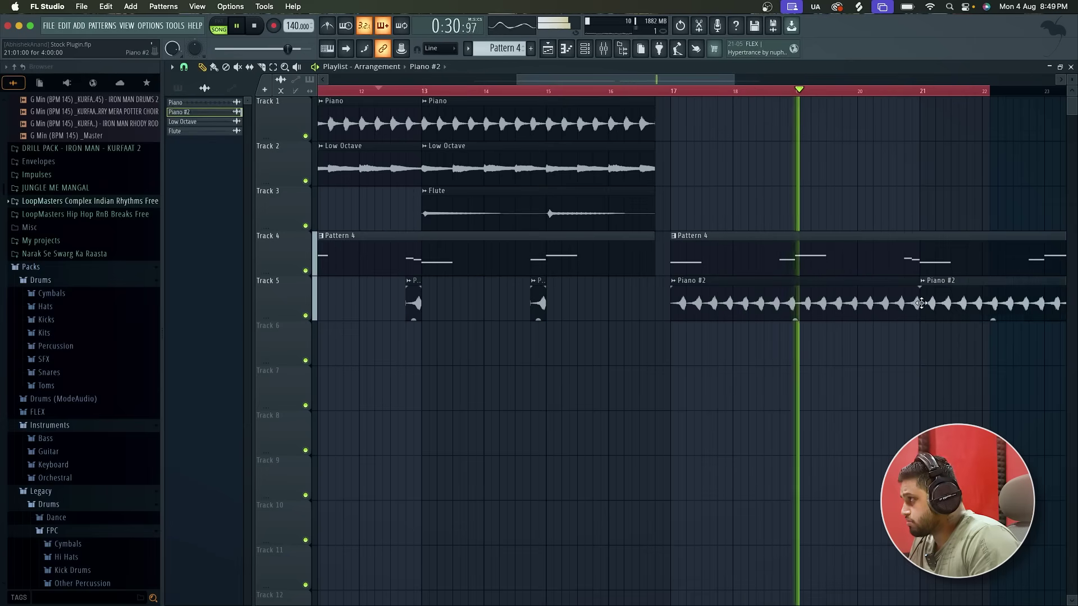
key(super+a)
click(861, 192)
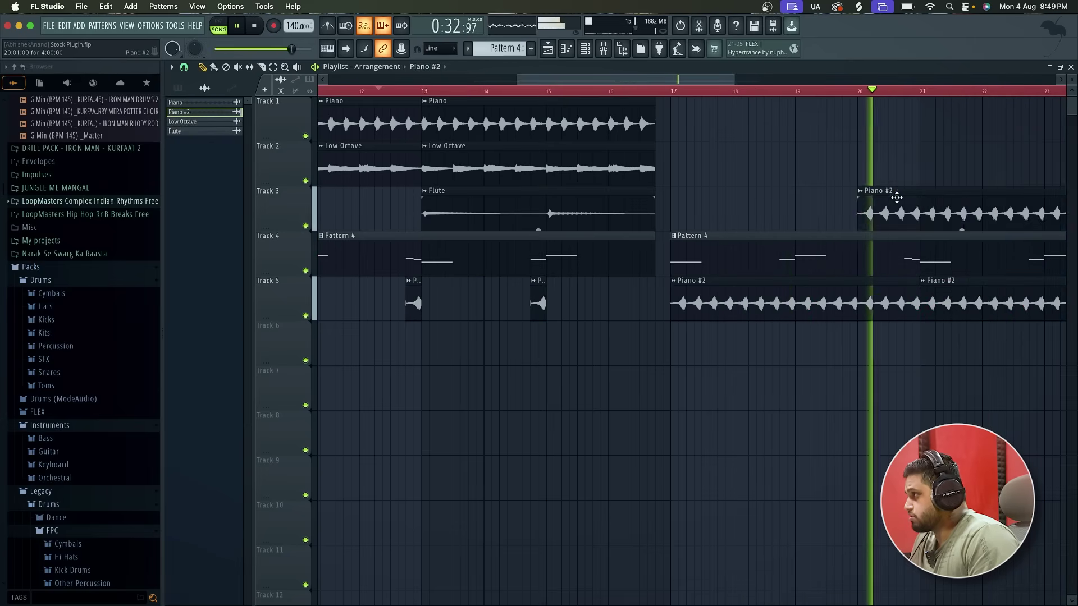
Delete the reversed piano clip at bar 20 on Track 3 and extend the second Pattern 4 clip to bar 25
right_click(896, 198)
scroll(900, 202, down, 3)
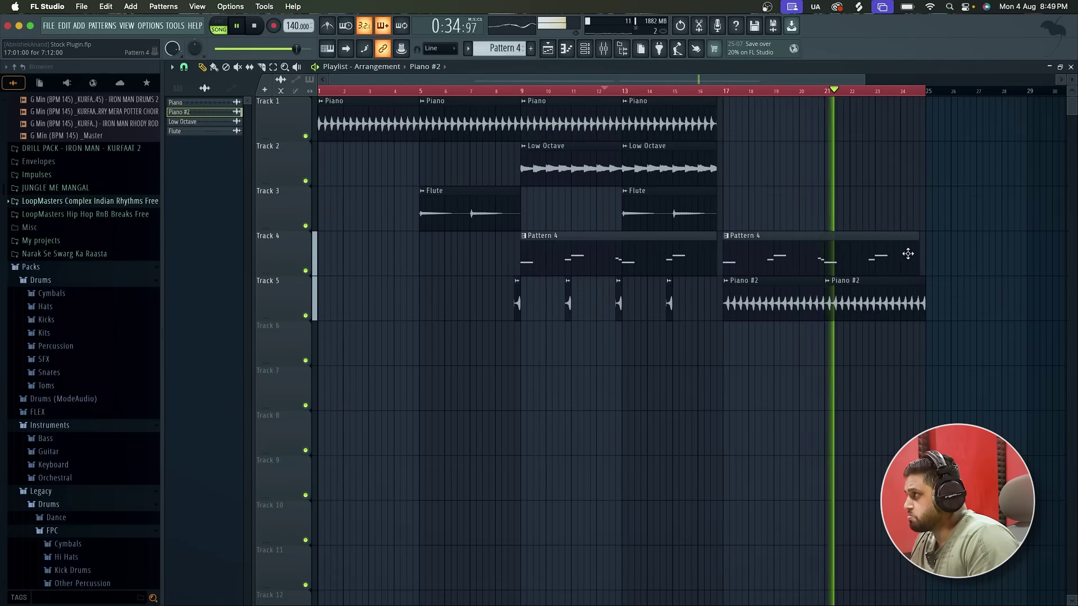
scroll(906, 252, up, 4)
drag(935, 260, 947, 259)
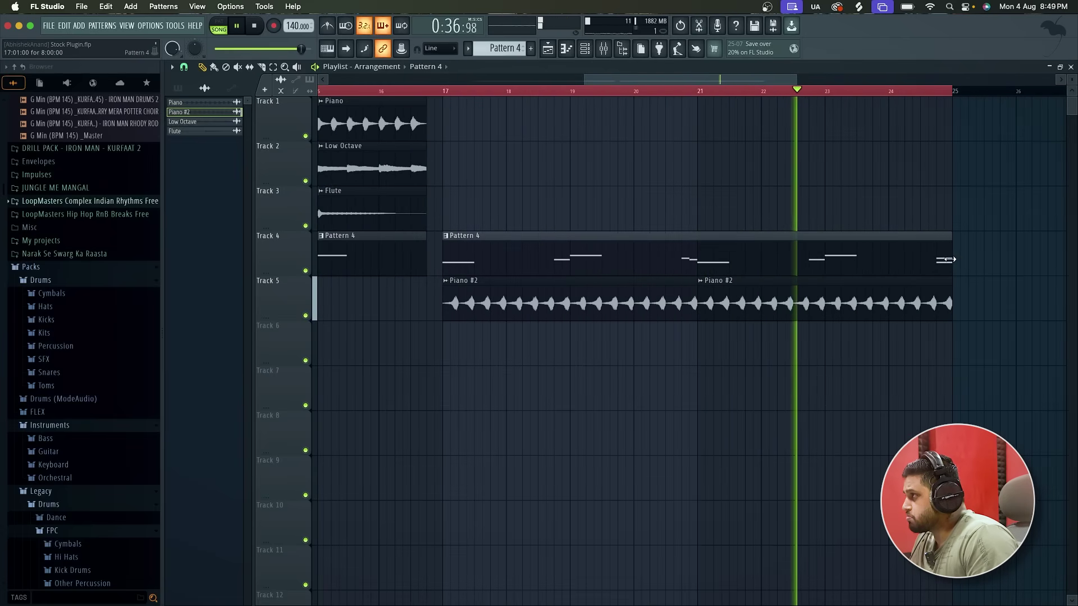
scroll(949, 259, down, 2)
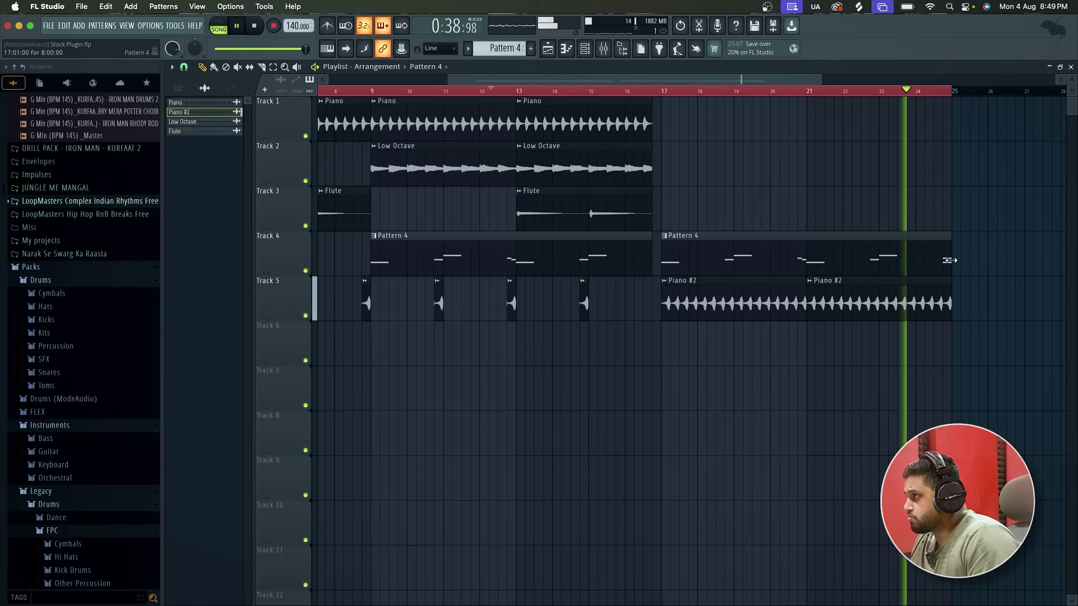
key(space)
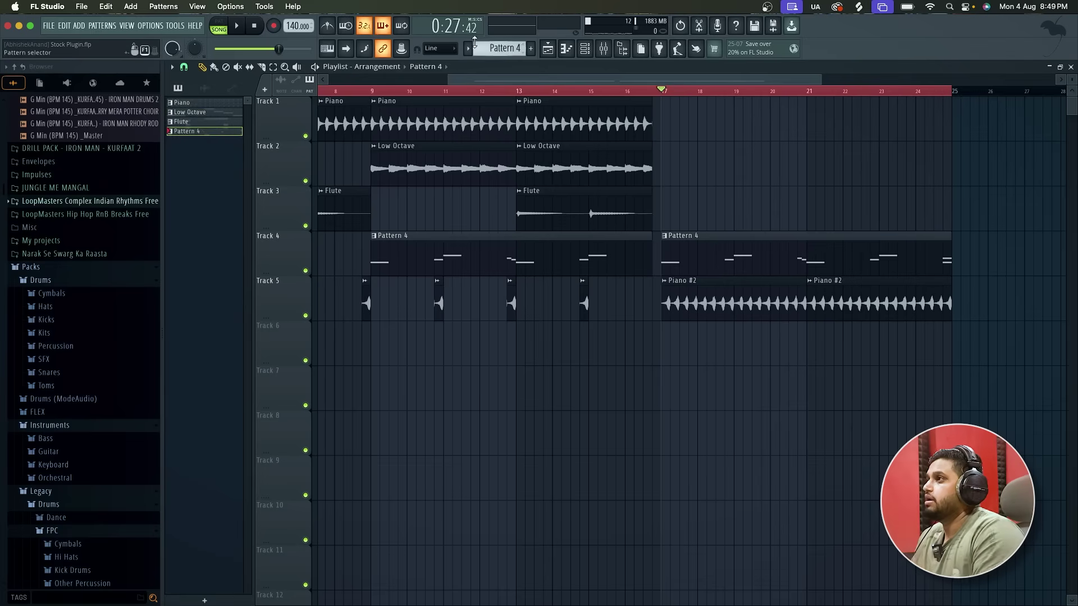
Rename Pattern 4 as Bass
click(469, 49)
click(582, 109)
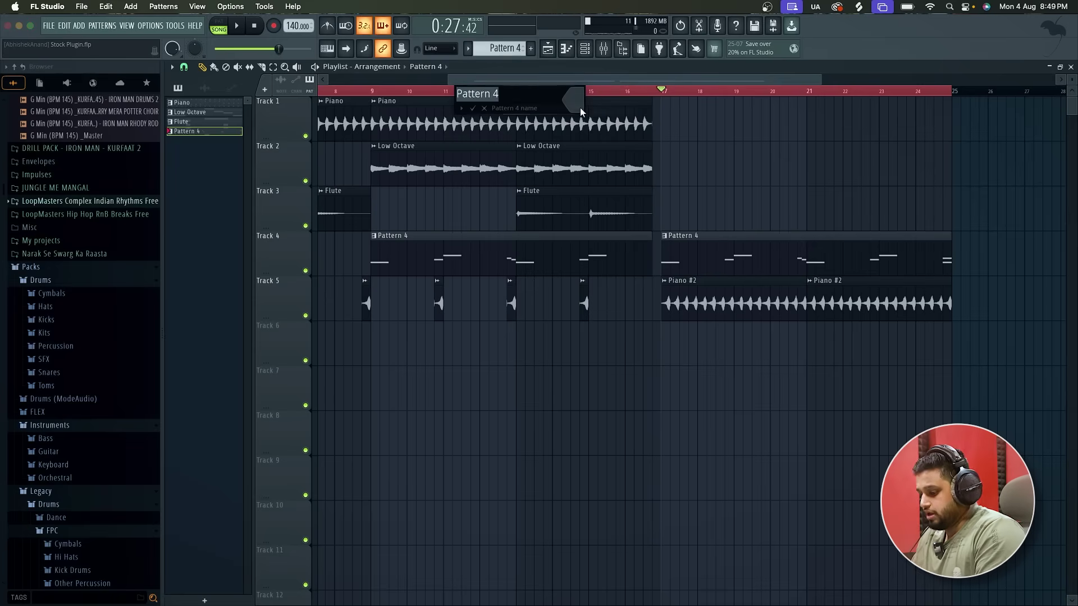
text(Bass)
key(Return)
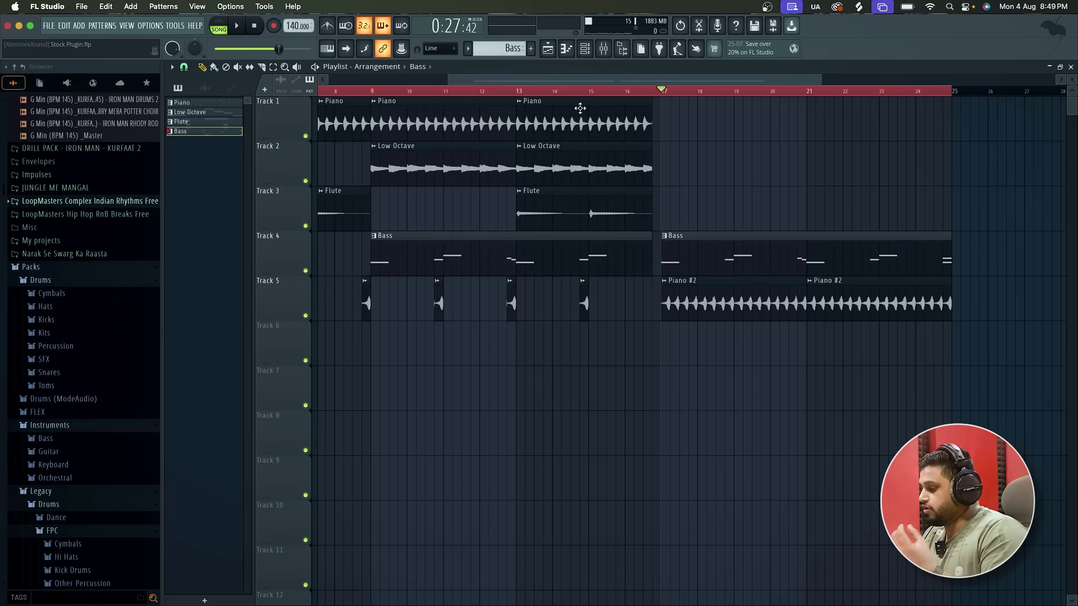
Show all channels in the channel rack and copy the notes of the fingered bass channel on mixer track 6
click(591, 48)
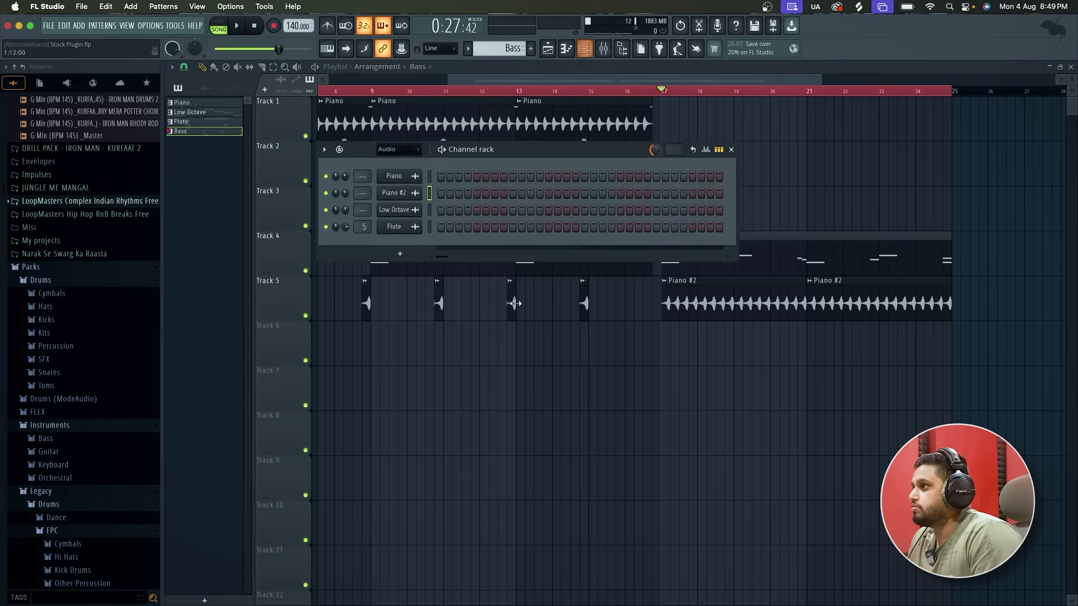
click(418, 154)
click(411, 160)
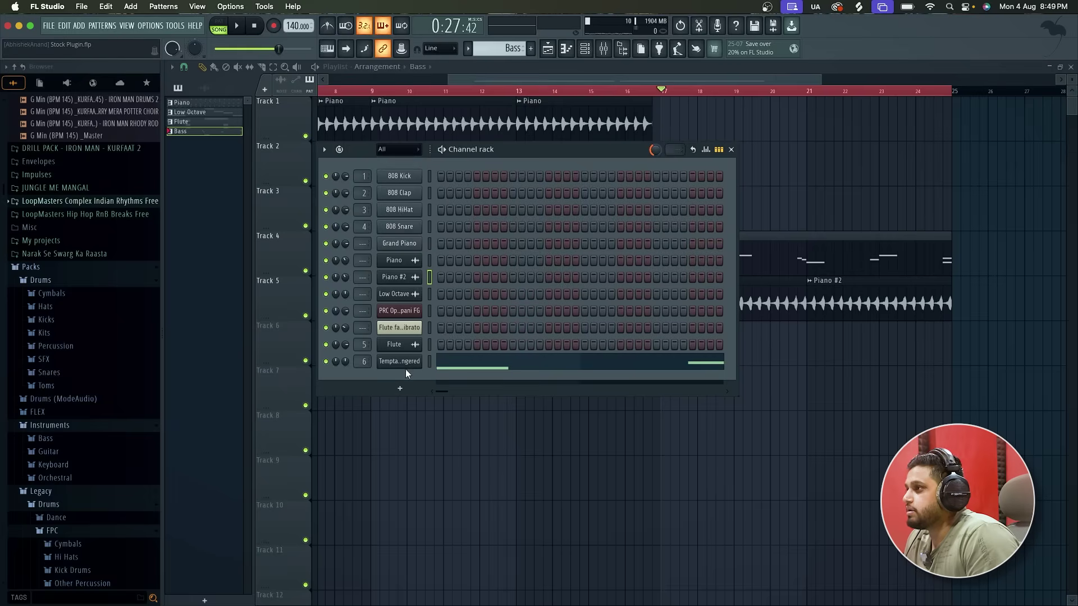
right_click(405, 369)
click(418, 365)
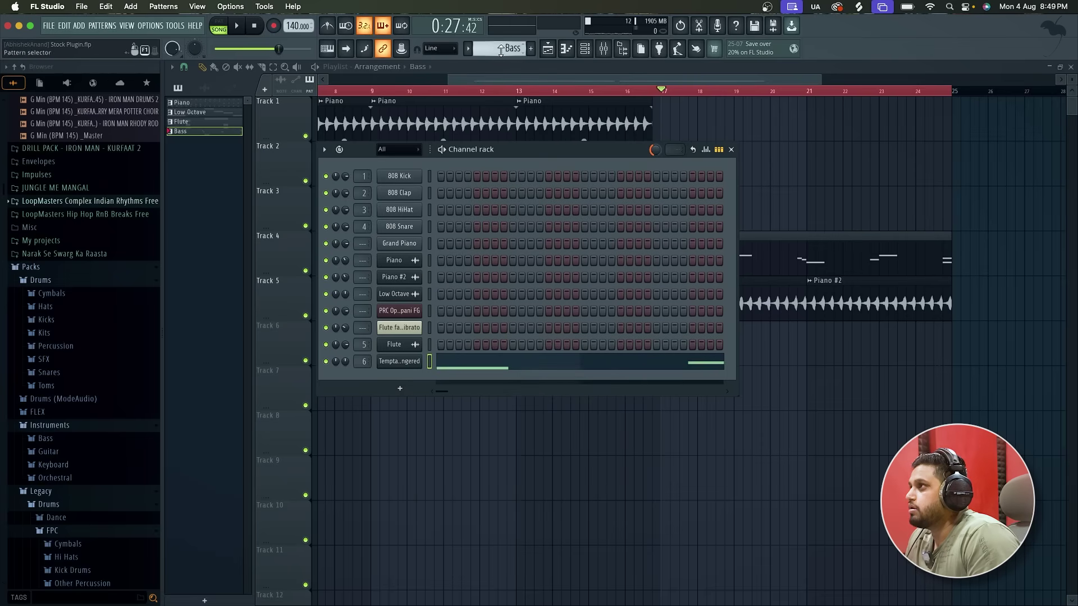
Create new Pattern 5 and add a FLEX generator to the channel rack
drag(501, 50, 502, 59)
click(389, 388)
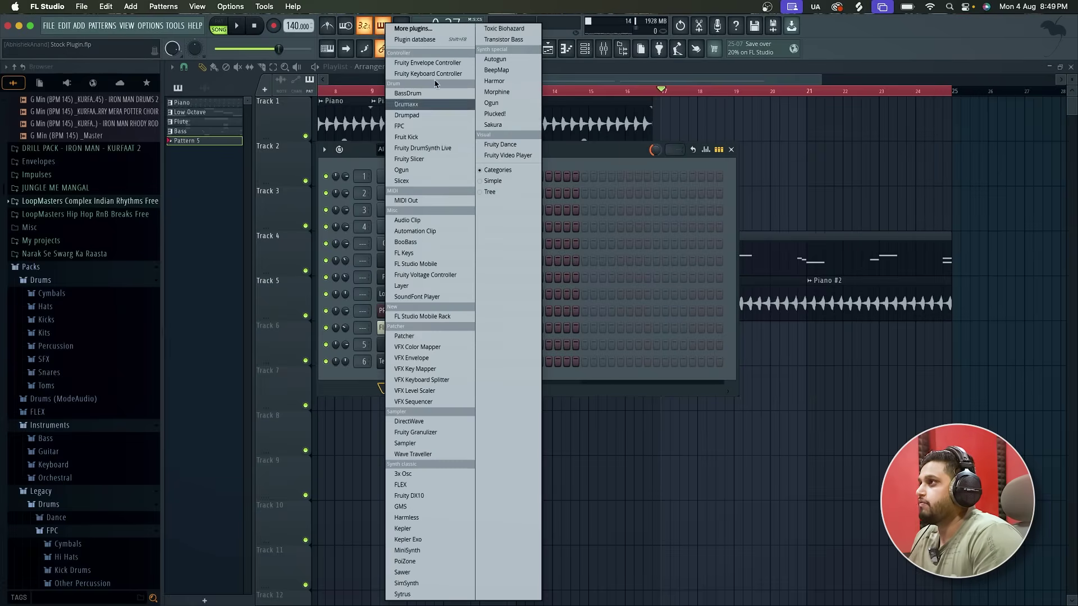
click(443, 29)
text(flez)
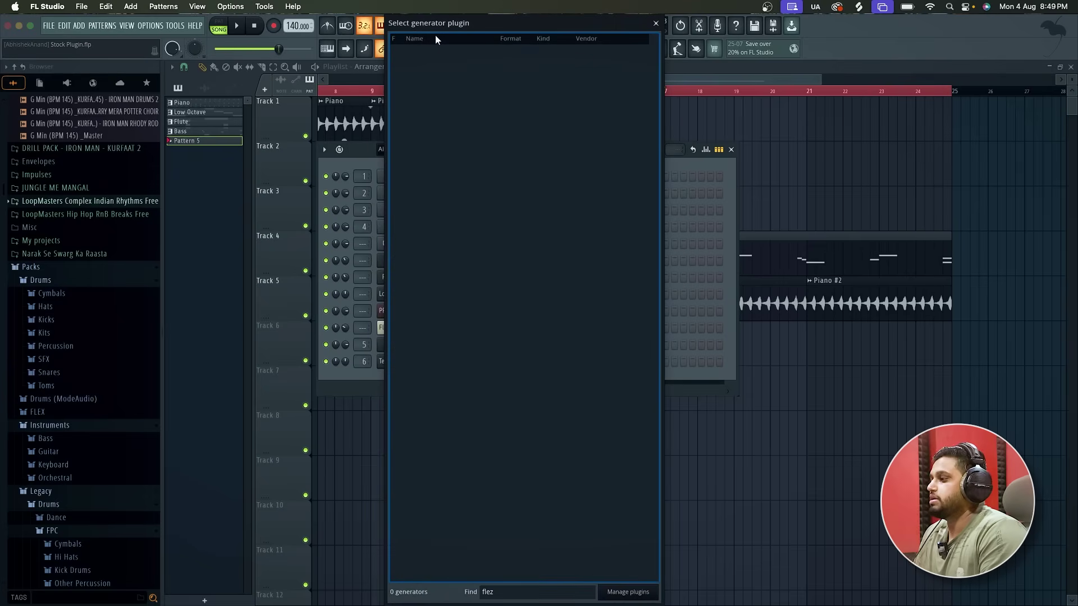
key(BackSpace)
text(x)
double_click(433, 51)
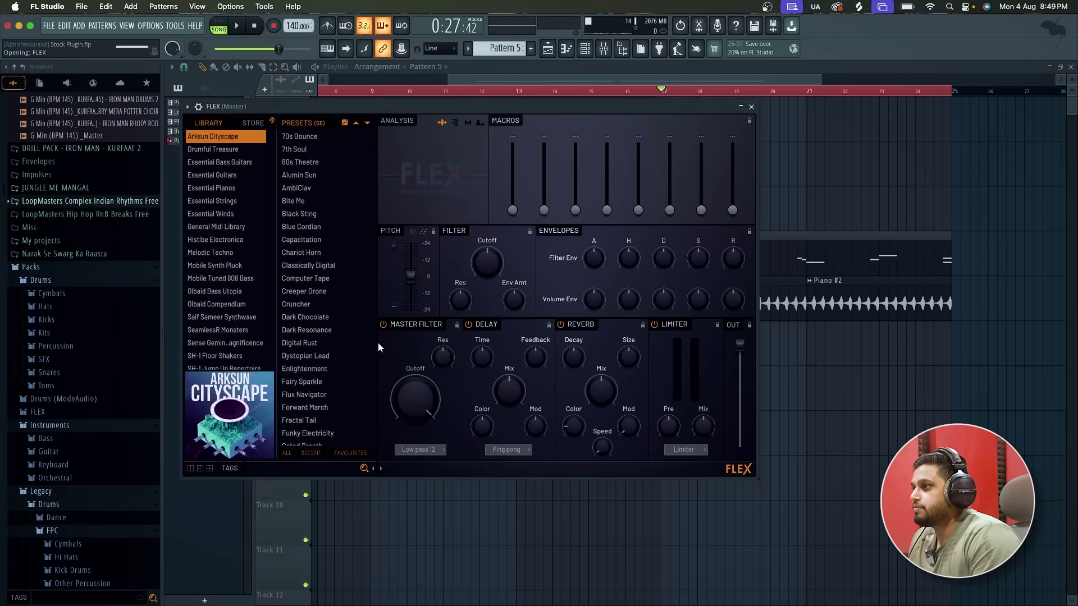
Search all FLEX presets for "sub", load the Sub Bass preset and close the plugin window
click(287, 454)
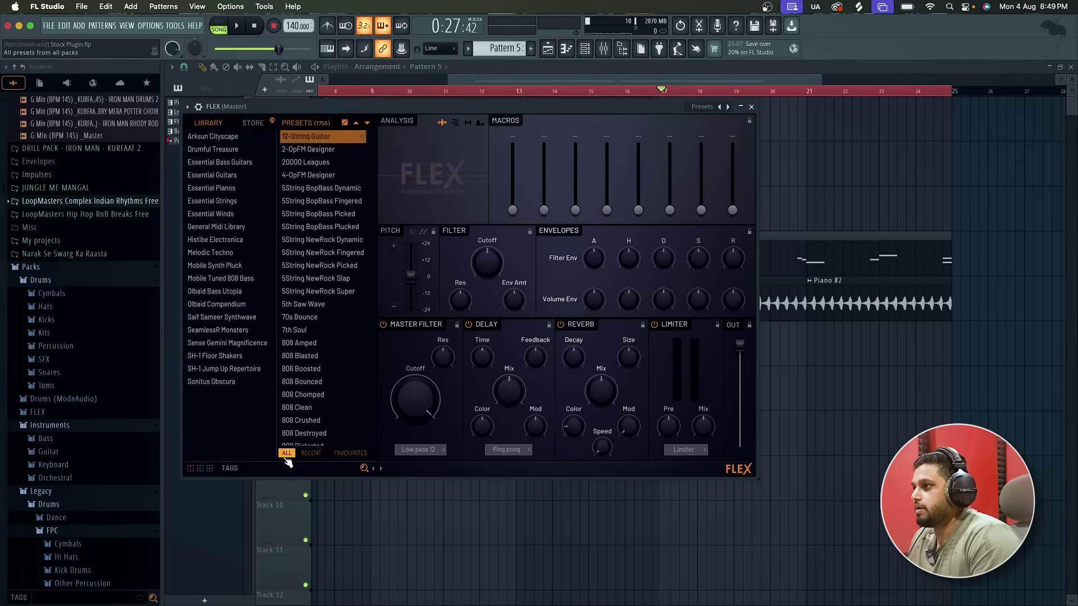
click(278, 469)
text(sub)
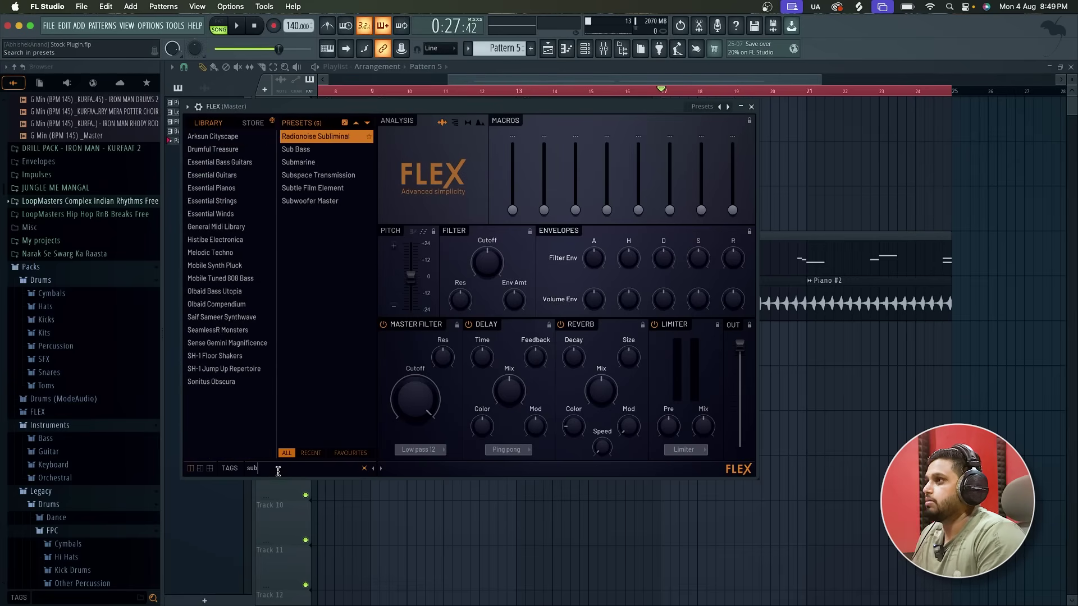
click(751, 107)
Paste the copied bass notes into the Sub Bass channel and transpose them all one octave lower overall
right_click(415, 380)
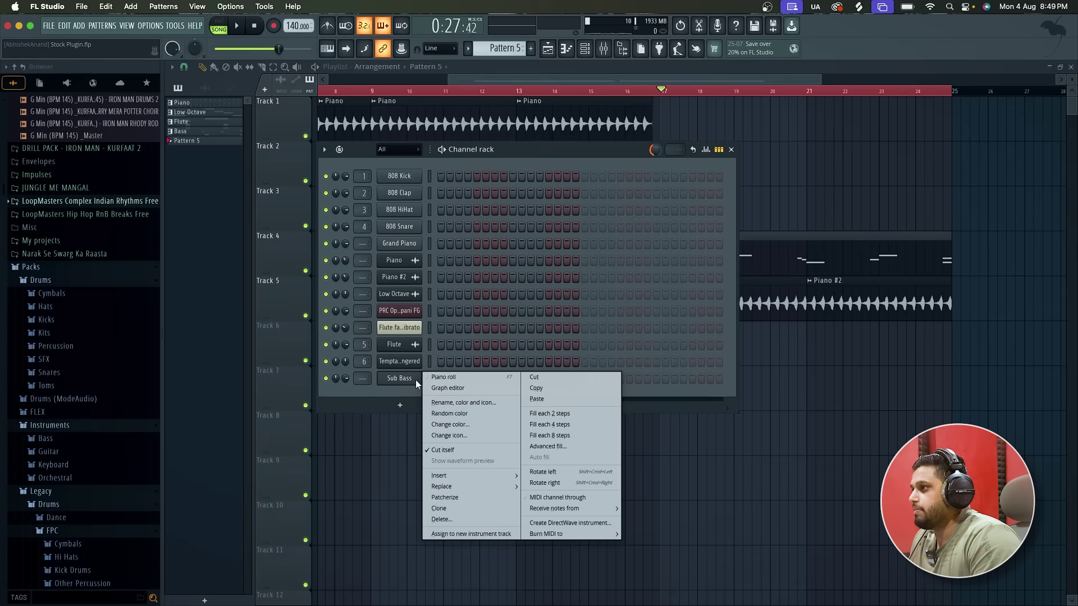
click(538, 399)
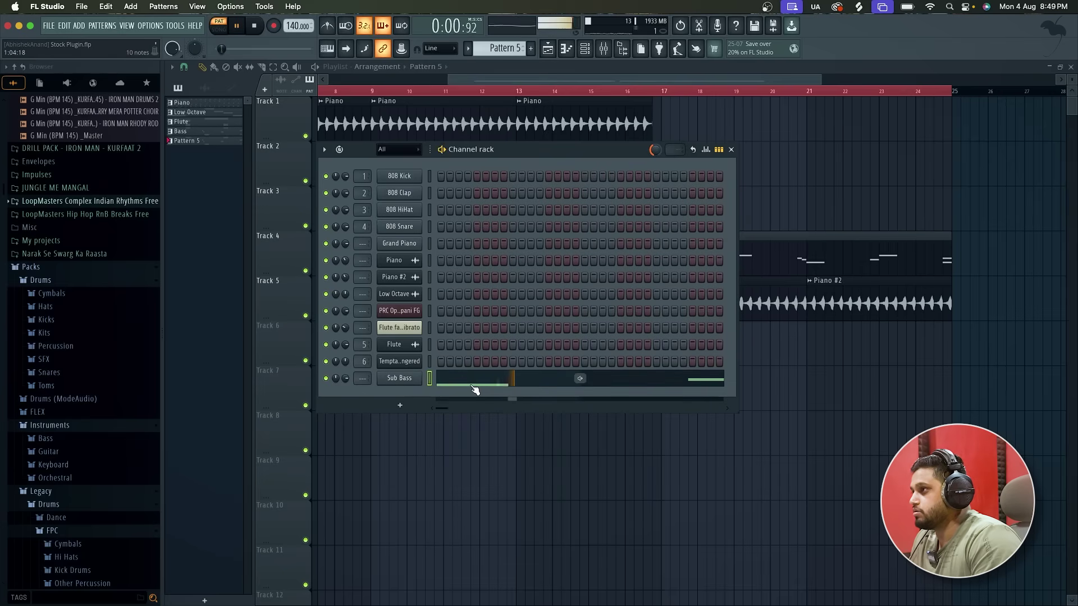
click(475, 387)
key(ctrl+a)
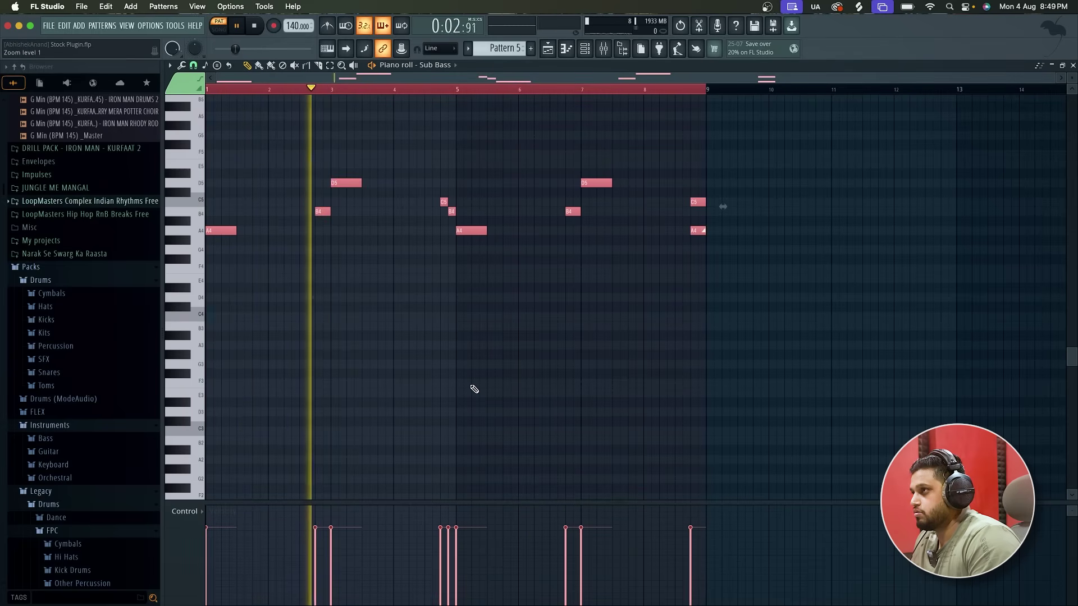
key(ctrl+Down)
key(ctrl+Down)
key(space)
key(space)
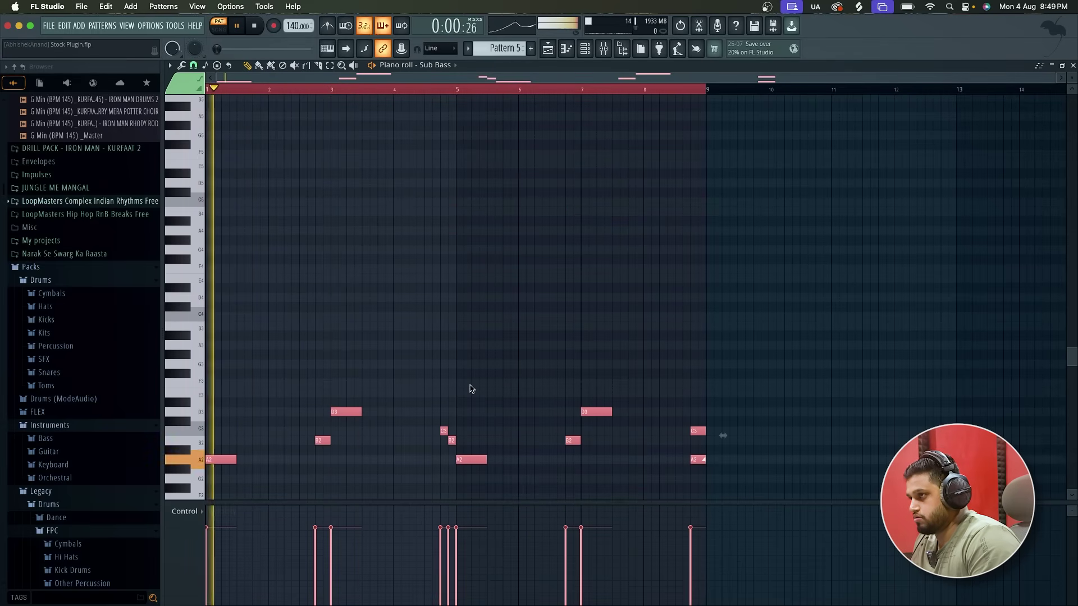
key(ctrl+Up)
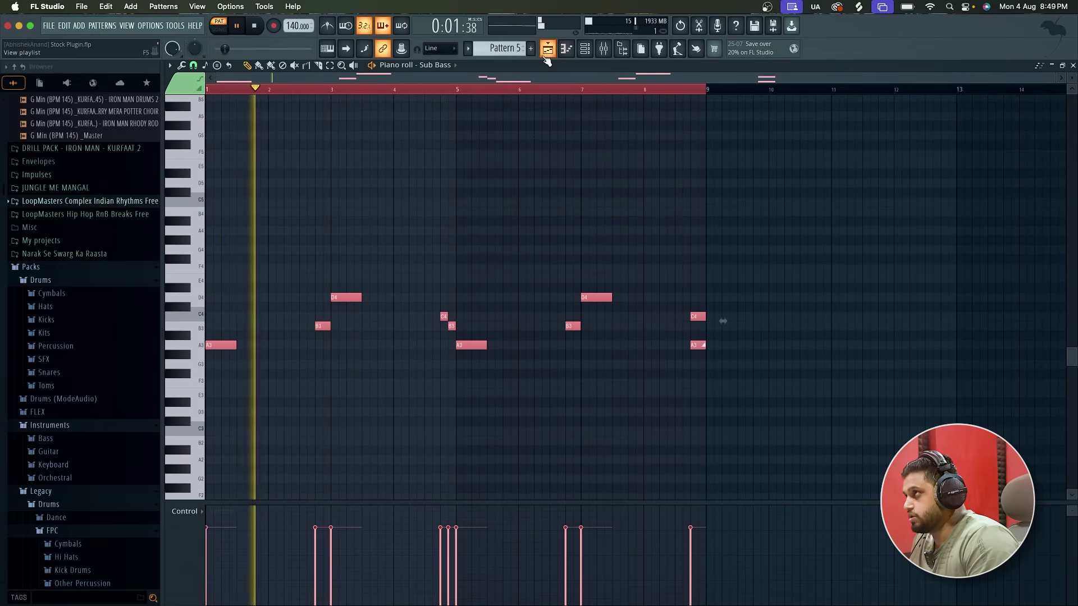
Place a Pattern 5 clip at bar 17 on Track 7 and play the arrangement from about bar 14
click(547, 49)
click(668, 402)
scroll(668, 400, up, 2)
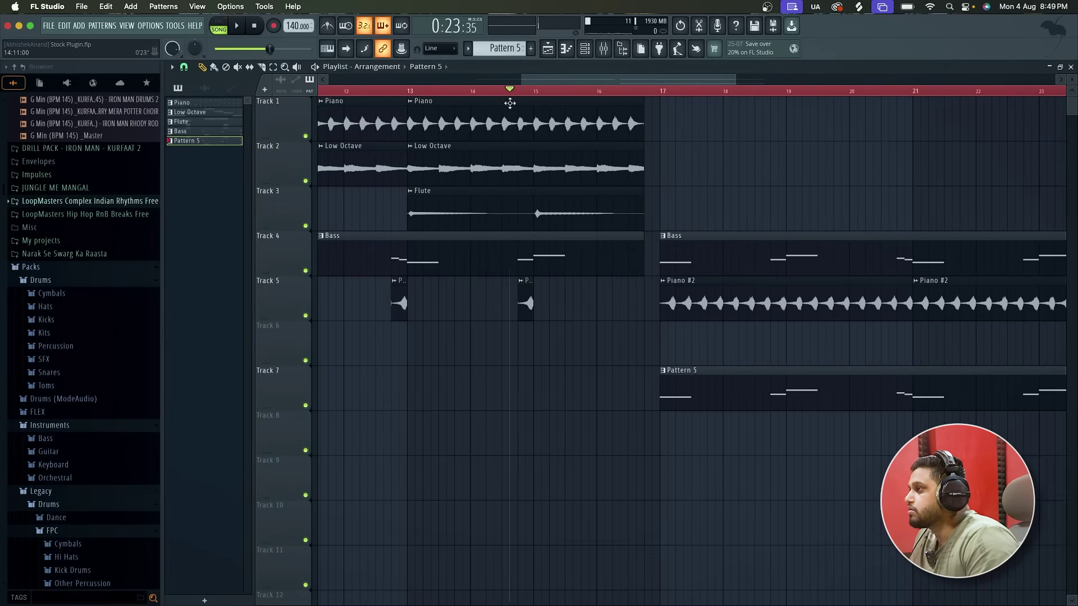
key(space)
key(F6)
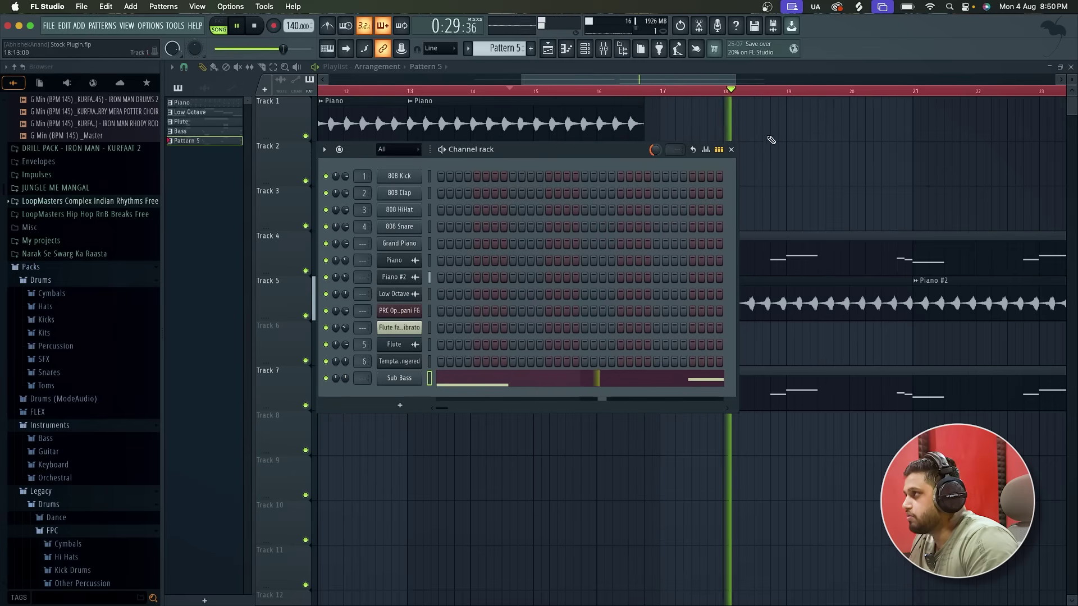
click(731, 149)
scroll(553, 448, down, 4)
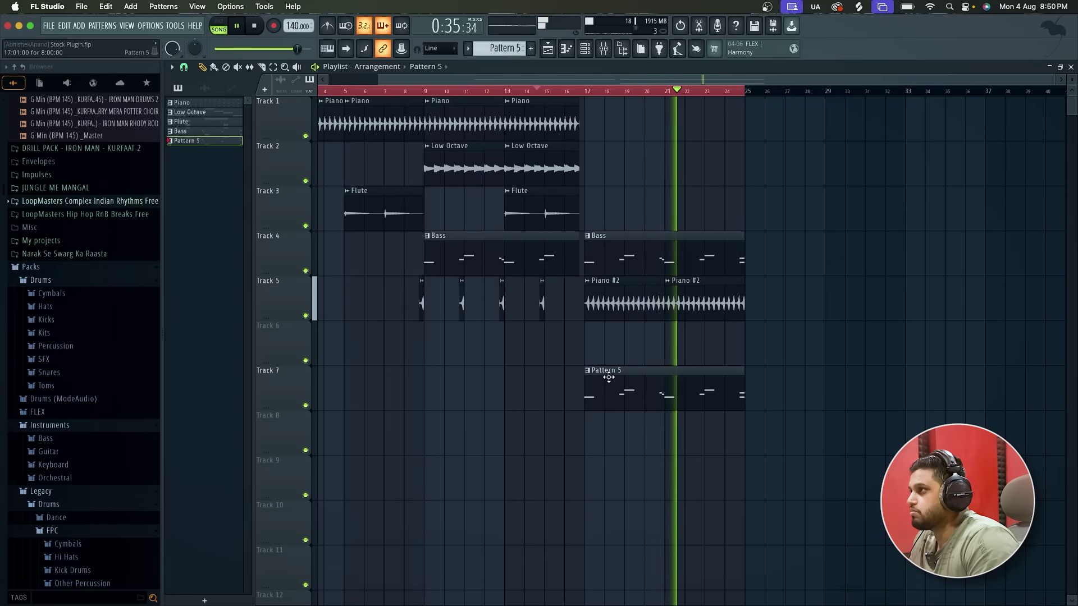
Rename Pattern 5 as Sub and stop playback
click(468, 48)
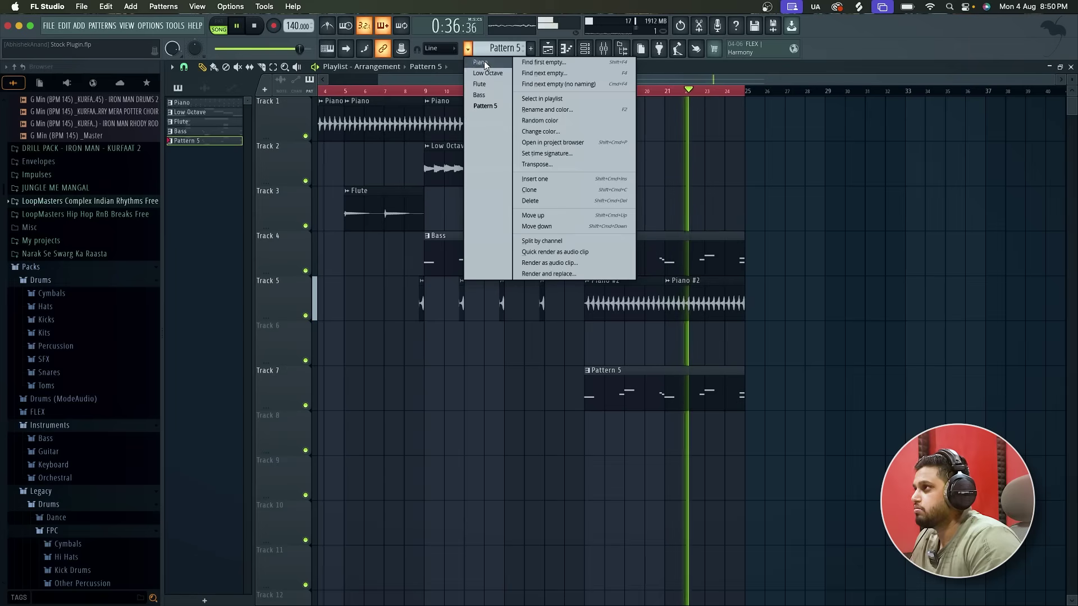
click(539, 106)
text(Sub)
key(Return)
click(584, 48)
click(584, 49)
key(space)
Extend the time selection to bar 45 and duplicate the Bass, Piano #2 and Sub clips of bars 17–25 to start at bar 25
scroll(560, 301, down, 3)
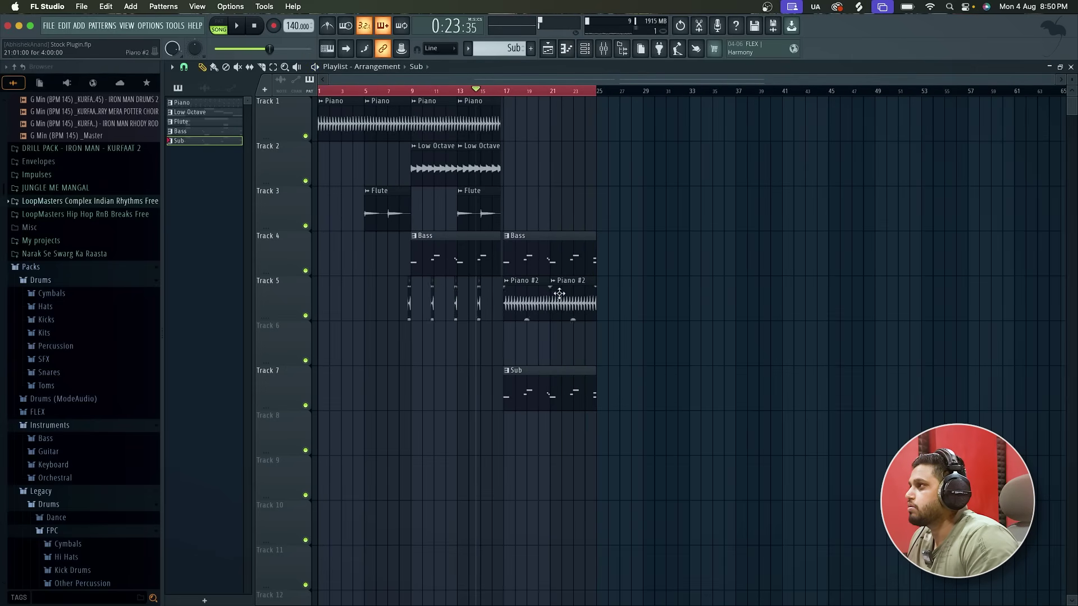
drag(606, 95, 861, 98)
scroll(633, 242, up, 2)
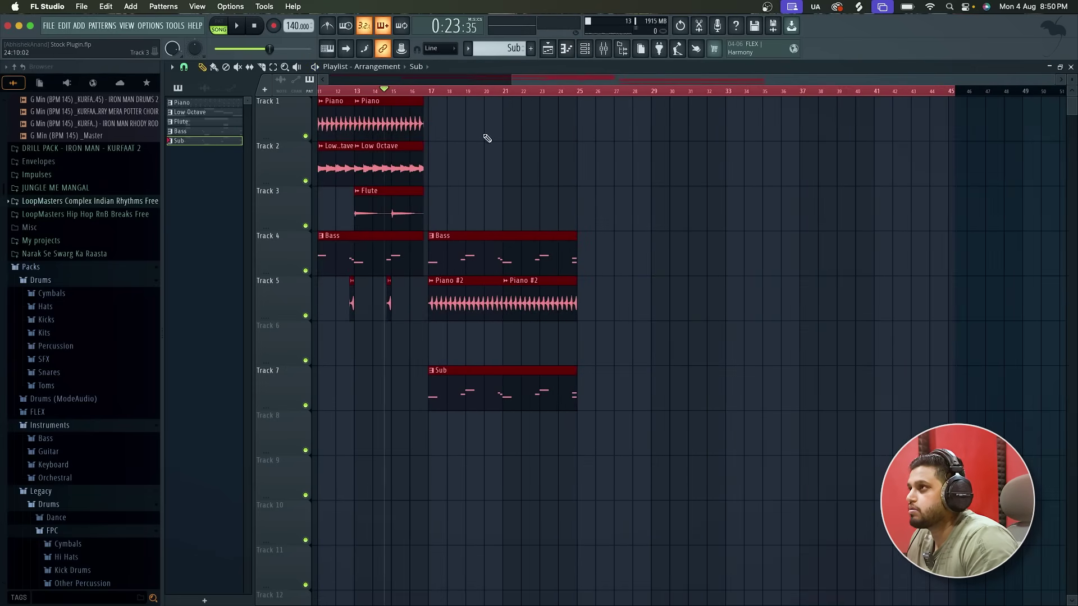
drag(640, 186, 444, 431)
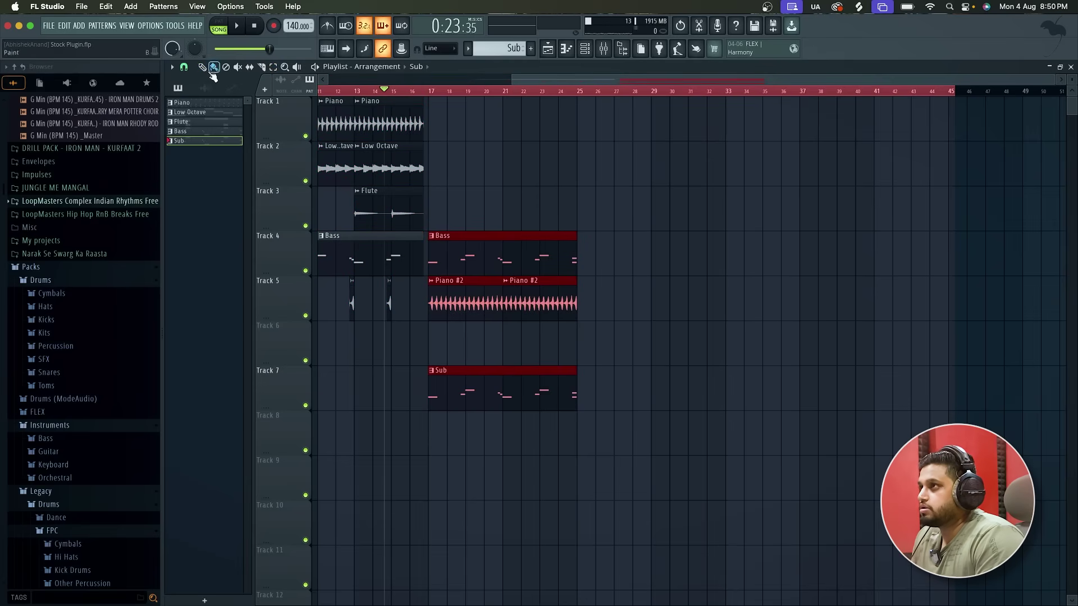
drag(482, 261, 631, 256)
scroll(633, 259, up, 1)
scroll(632, 257, up, 2)
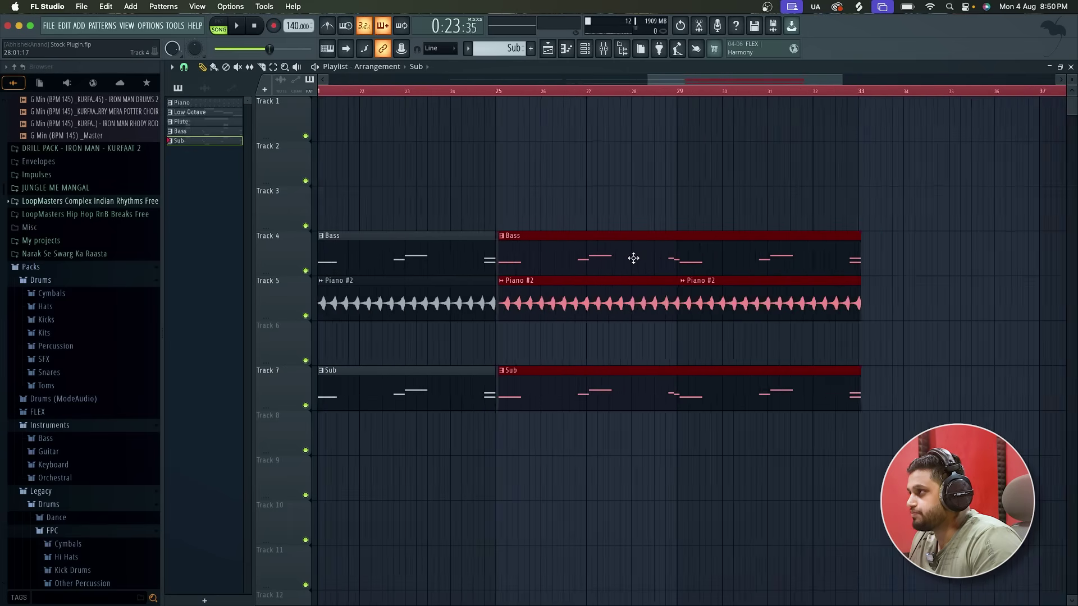
click(631, 257)
Play the arrangement from about bar 14 and replay it from bar 17 to check the new section
scroll(631, 258, down, 4)
scroll(631, 258, down, 1)
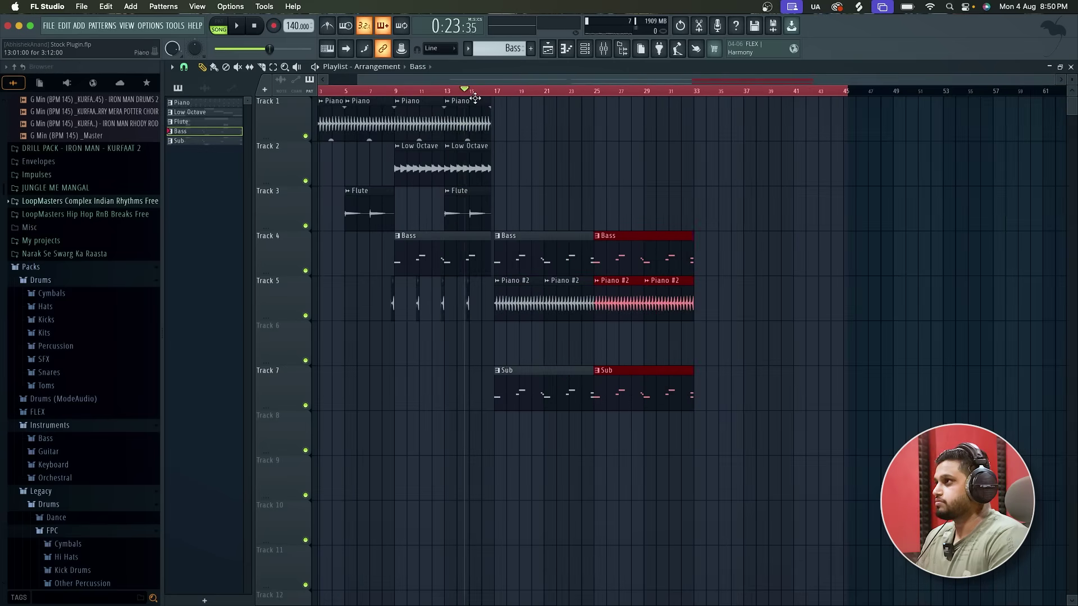
key(space)
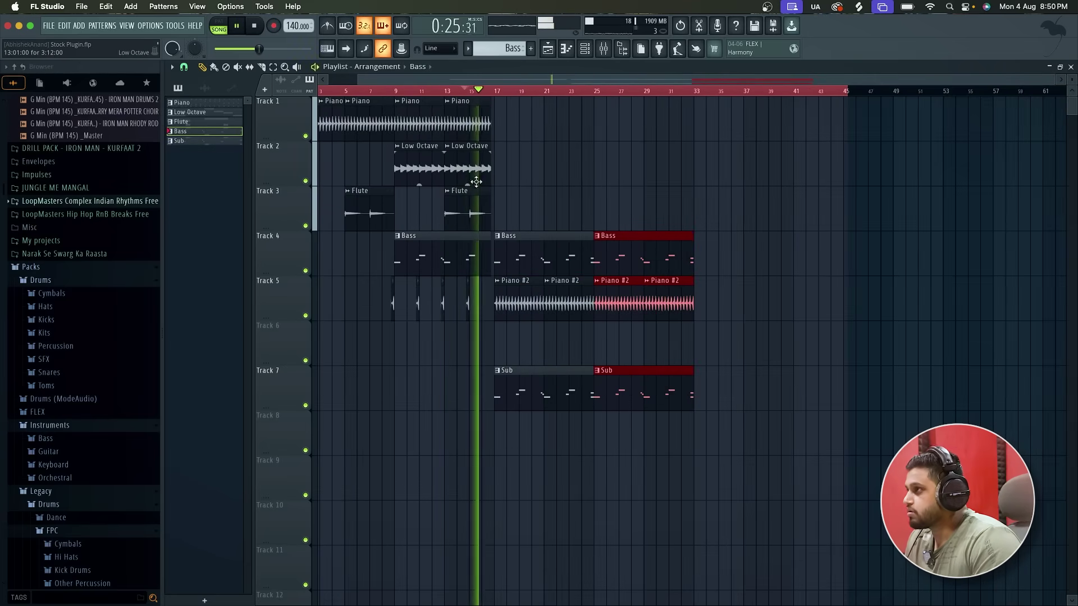
scroll(493, 194, up, 3)
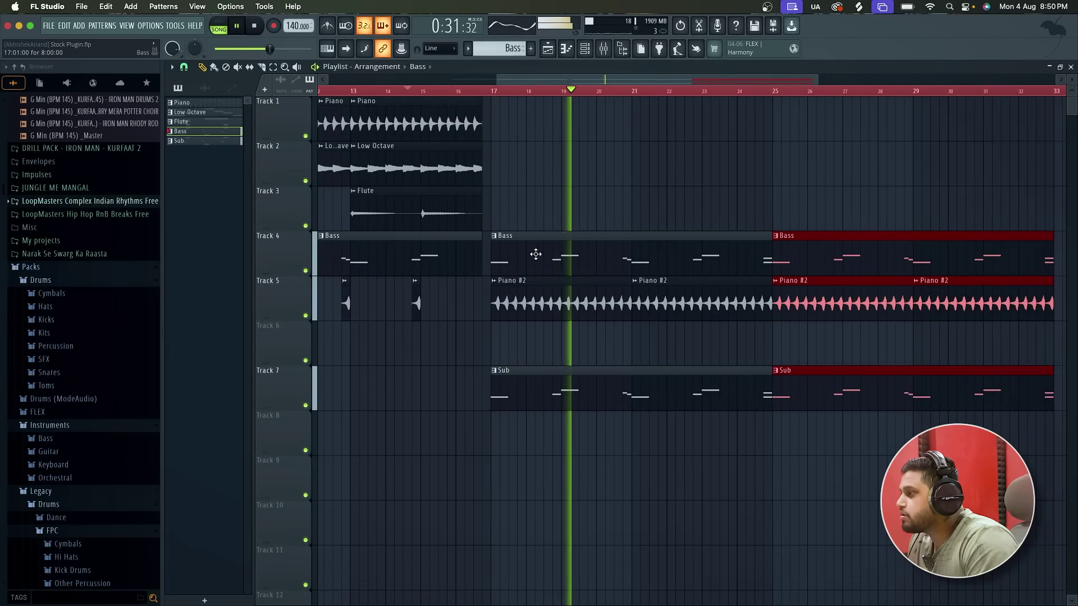
scroll(561, 258, up, 2)
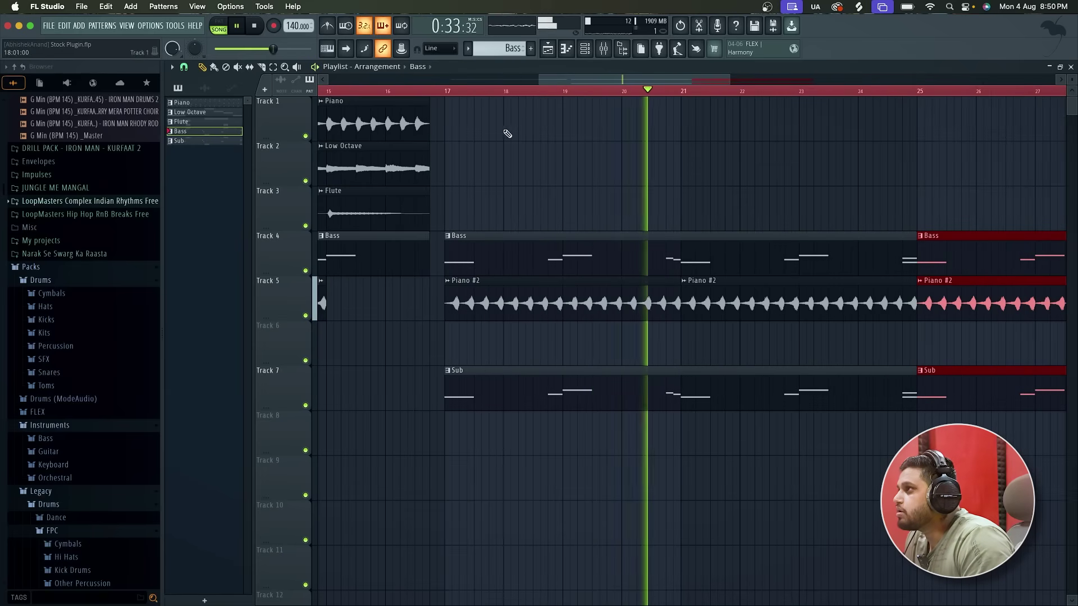
key(space)
click(445, 91)
key(space)
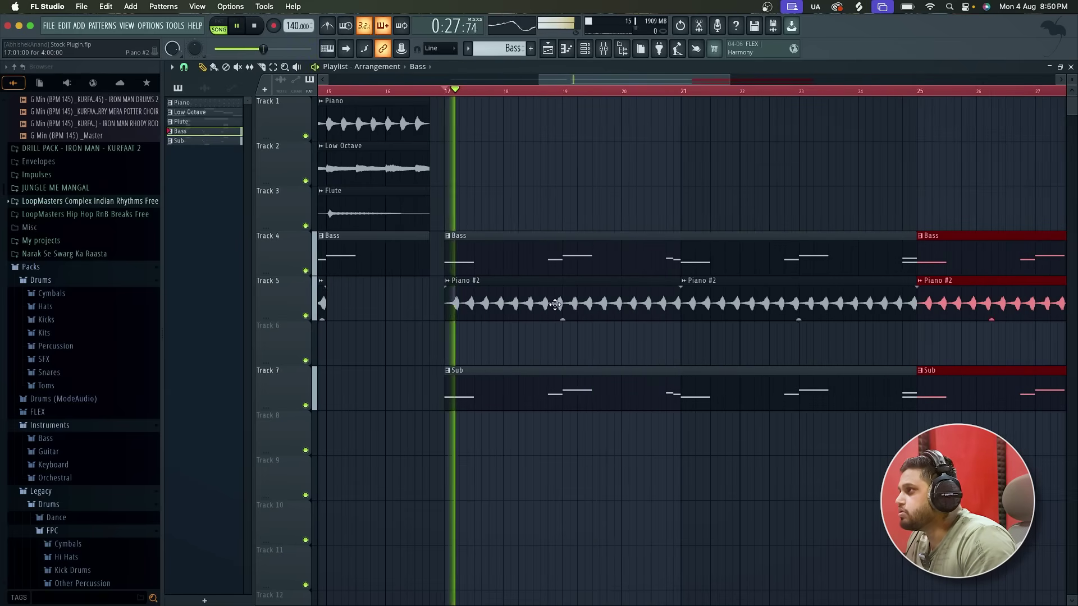
scroll(434, 136, up, 2)
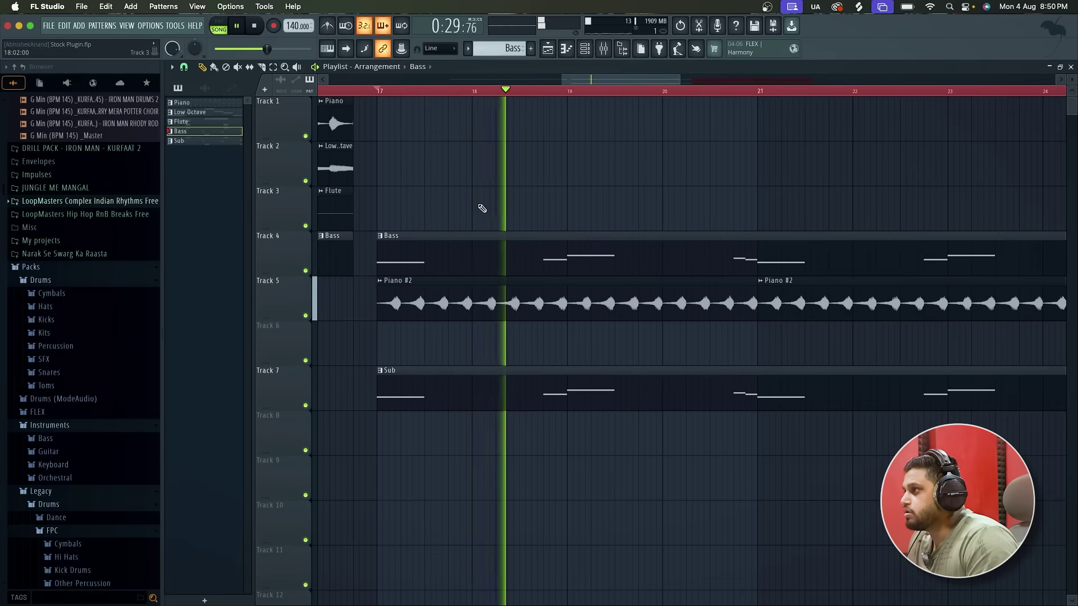
Save the project and set the time selection to run from bar 1 to bar 33
key(ctrl+s)
scroll(482, 208, down, 5)
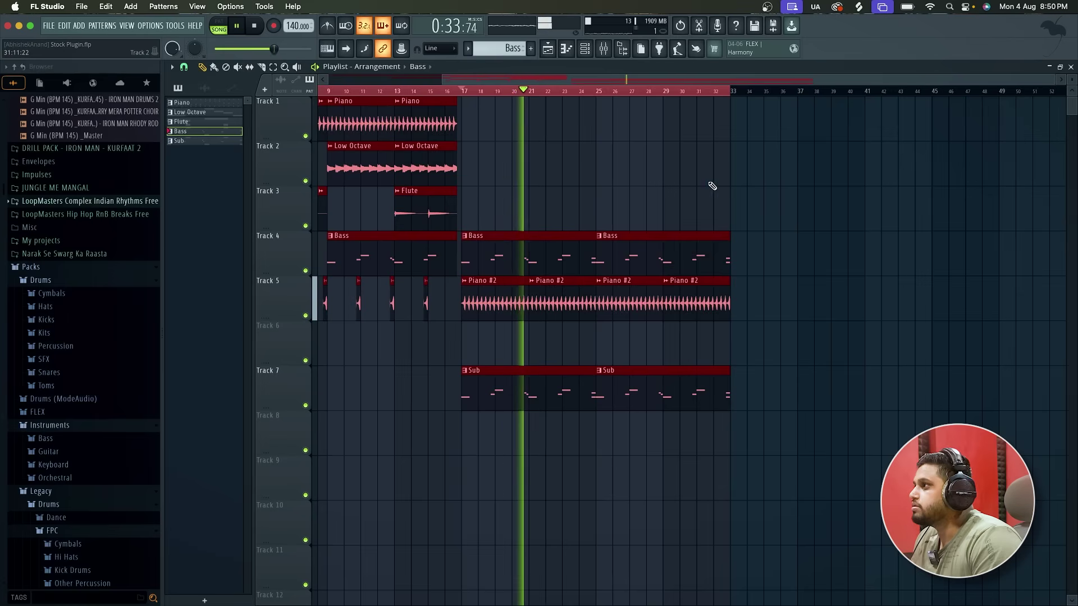
scroll(711, 184, down, 2)
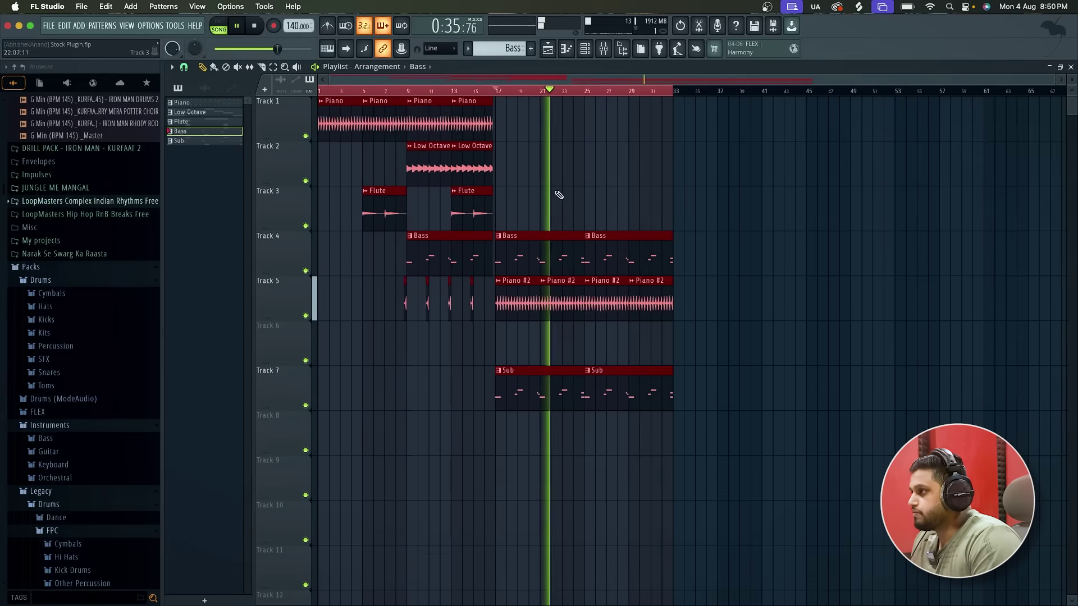
Deselect all playlist clips and stop playback with the play position set to bar 16
click(459, 346)
right_click(478, 348)
scroll(479, 351, up, 4)
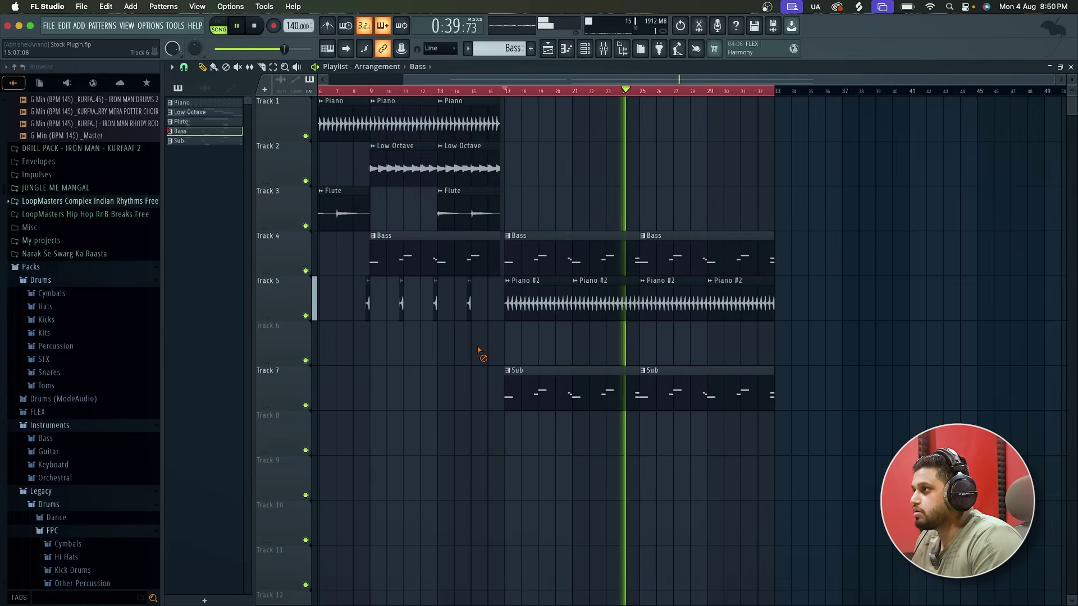
click(511, 92)
key(space)
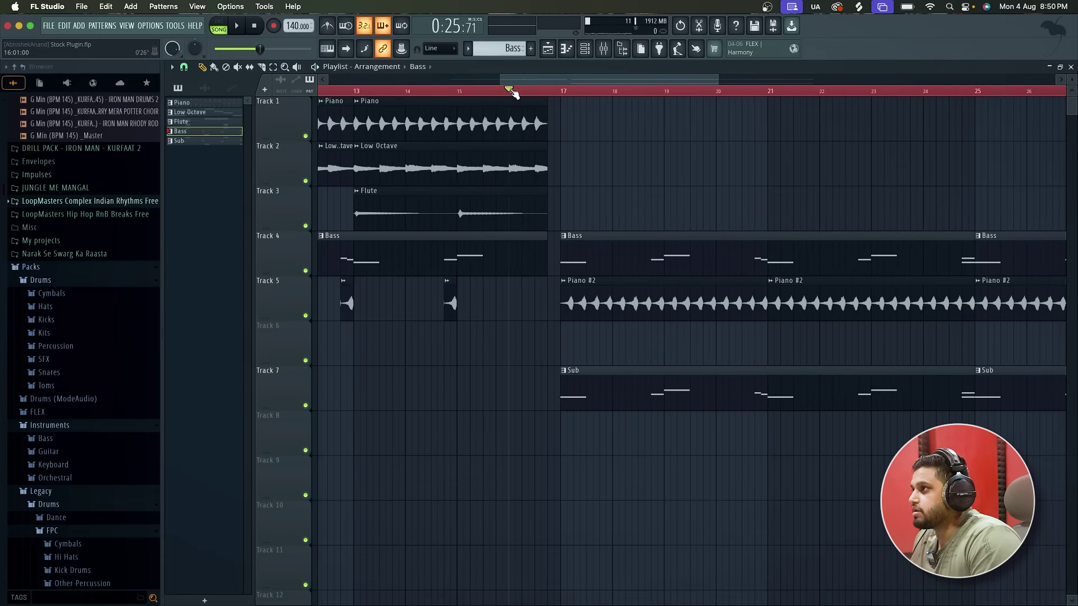
Audition samples in the Packs > Drums > Kicks browser folder, including Importer Kick, Jung Kick and GSReal Kick
click(48, 320)
click(82, 316)
click(111, 175)
click(112, 150)
click(99, 194)
click(95, 208)
click(92, 221)
click(89, 233)
click(80, 413)
scroll(79, 414, down, 5)
click(79, 413)
click(78, 355)
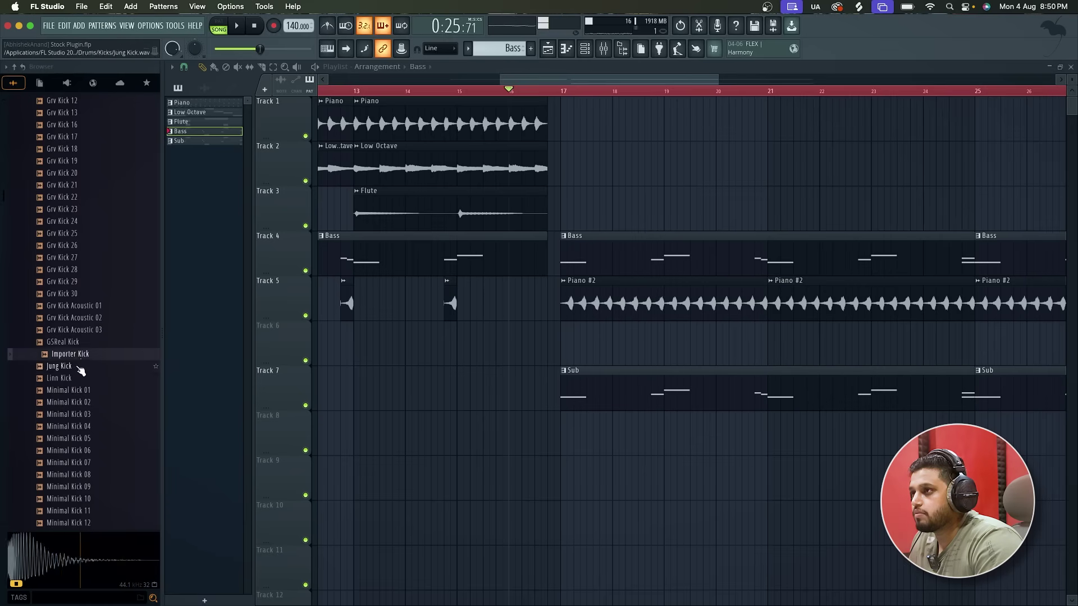
click(92, 331)
click(82, 342)
click(79, 355)
Place the GSReal Kick sample on Track 10, reverse it, and align the clip's end with bar 17
scroll(80, 360, down, 5)
click(92, 125)
drag(93, 133, 584, 522)
scroll(565, 524, up, 5)
double_click(584, 523)
click(385, 248)
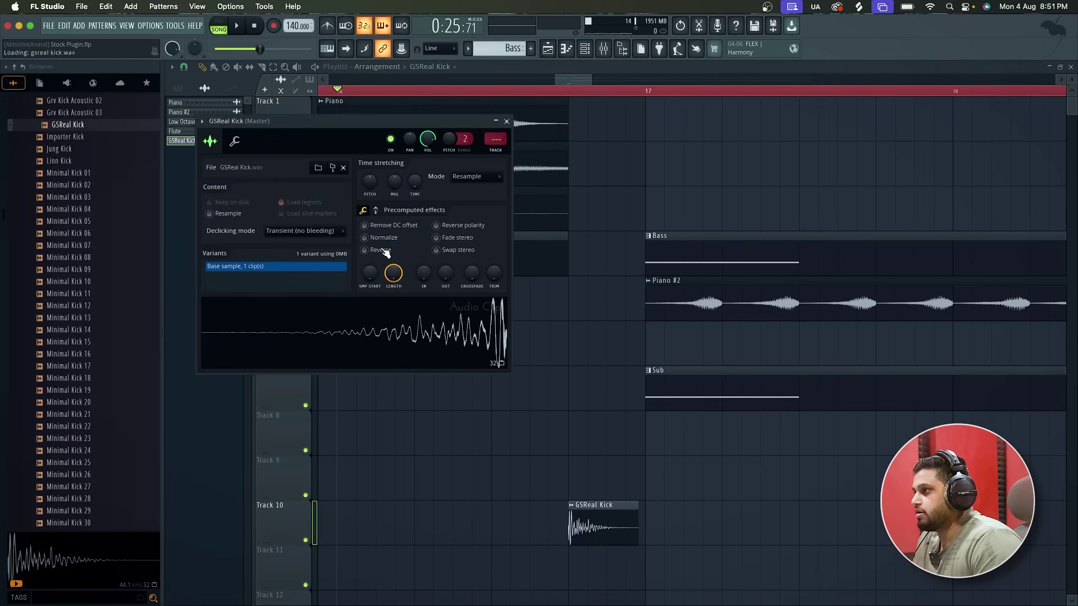
key(Escape)
drag(593, 520, 599, 522)
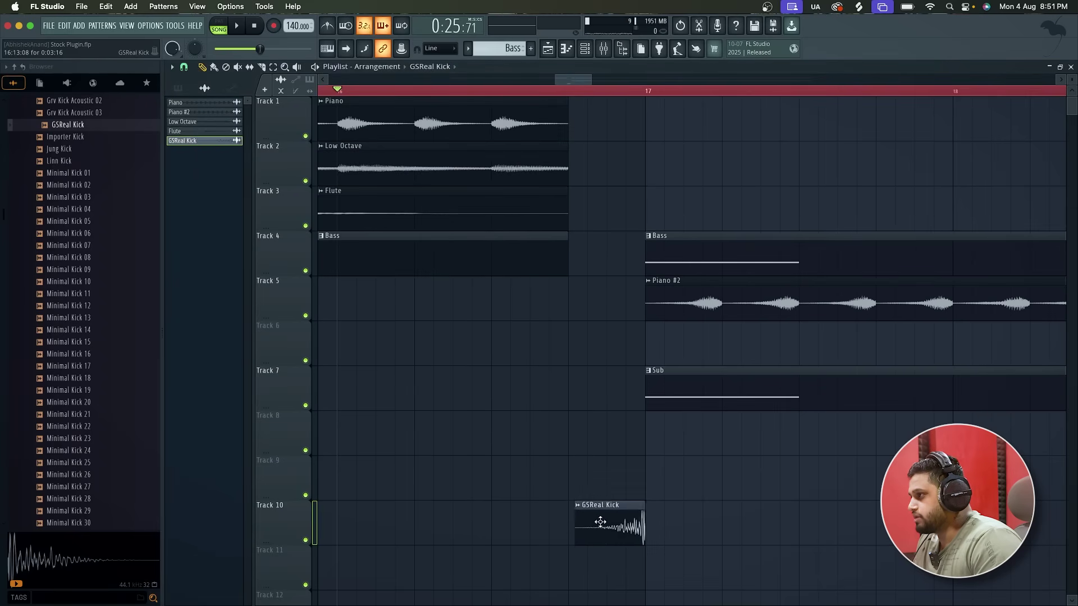
scroll(599, 524, up, 2)
key(space)
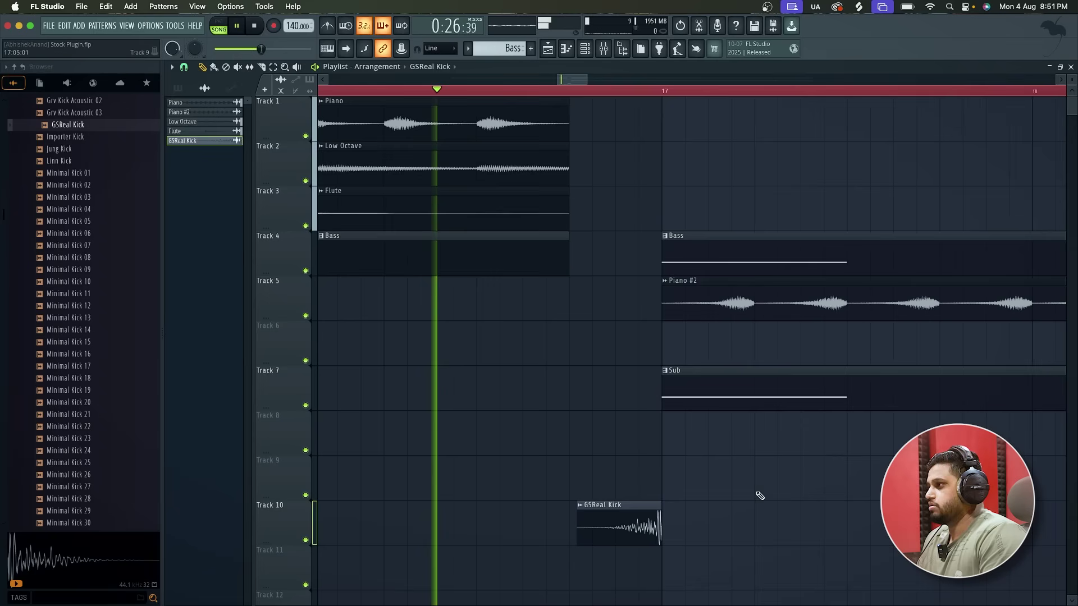
double_click(659, 530)
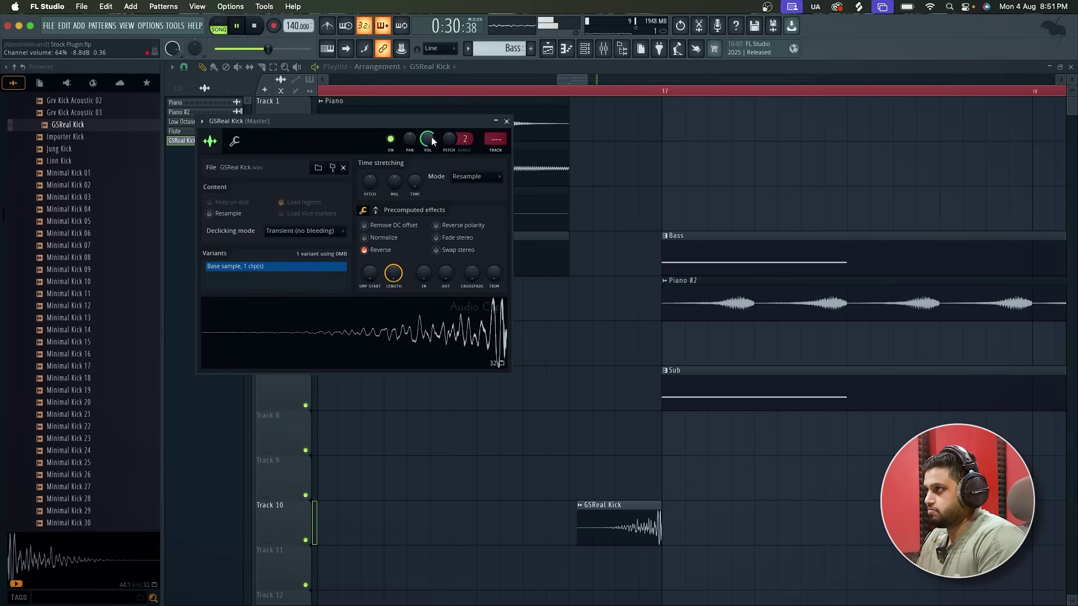
click(507, 121)
scroll(402, 459, down, 4)
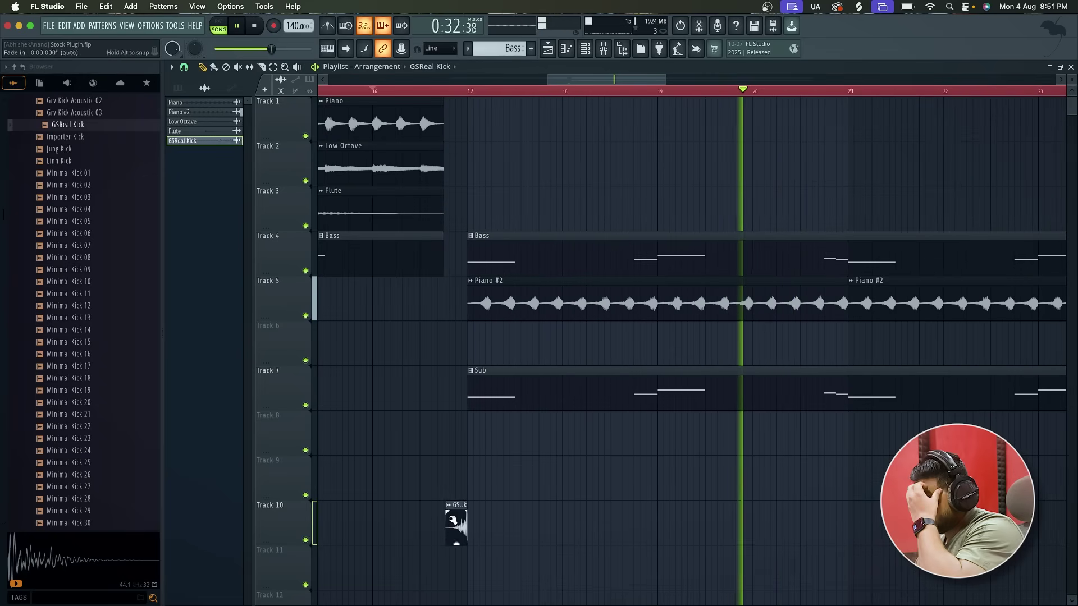
Place a copy of the reversed GSReal Kick on Track 10 ending at bar 21 and play the section from bar 16
click(819, 516)
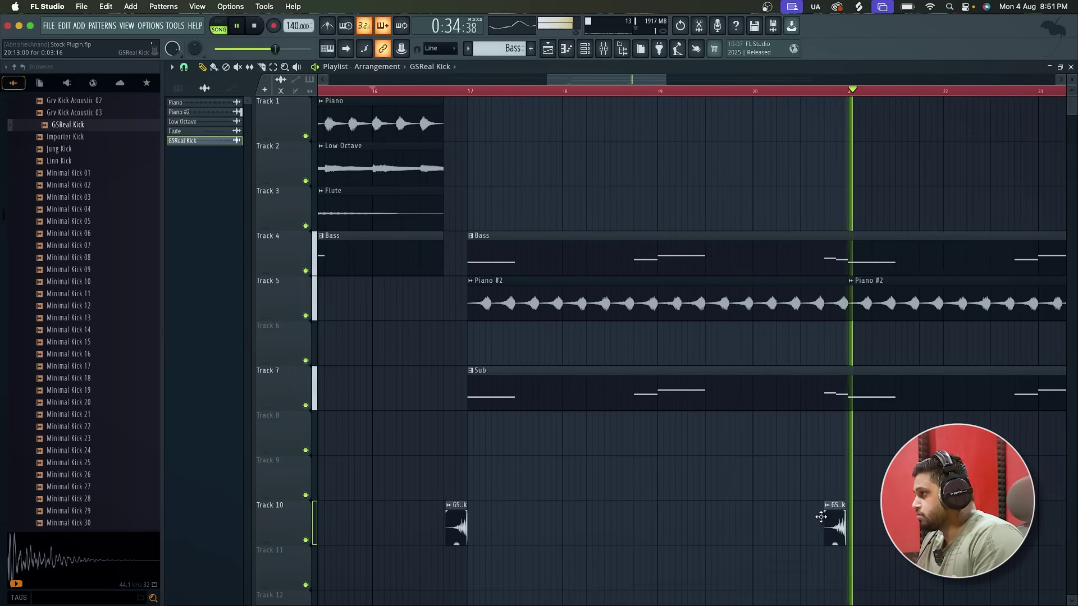
scroll(824, 517, up, 3)
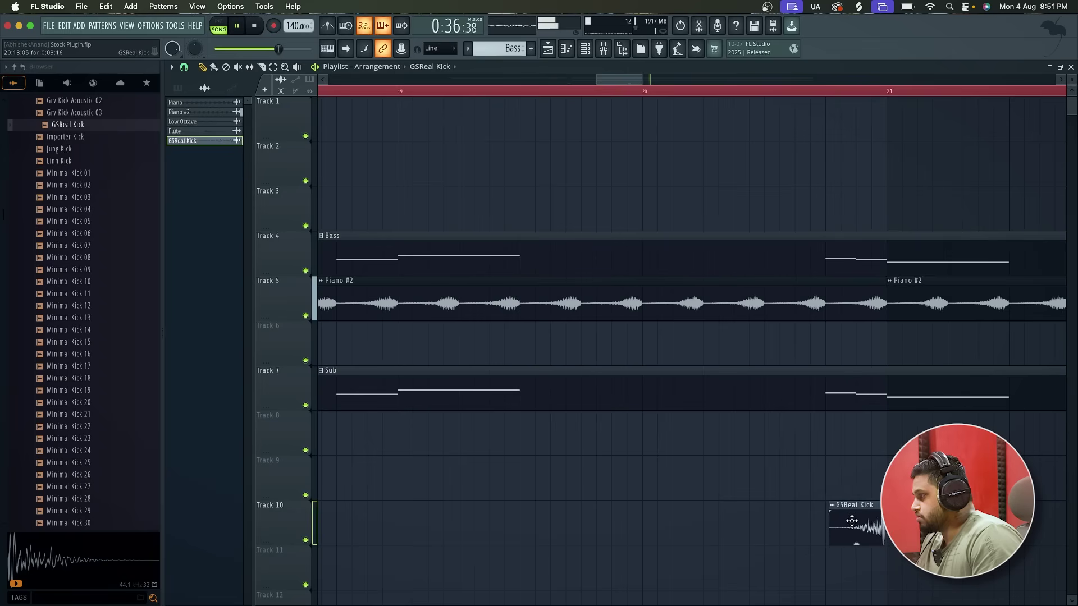
scroll(851, 521, up, 2)
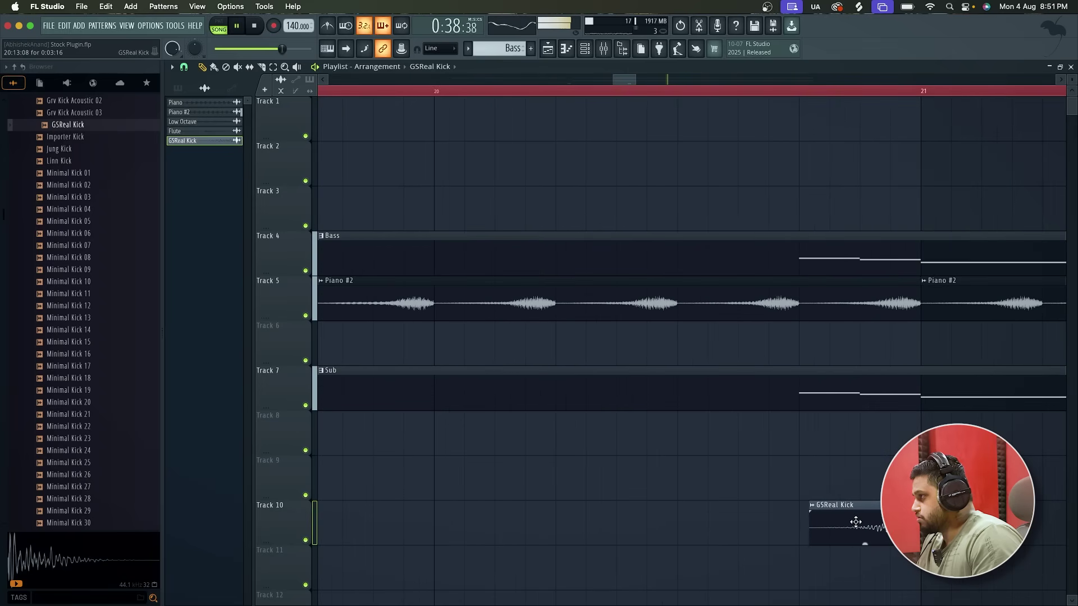
key(space)
scroll(856, 522, down, 5)
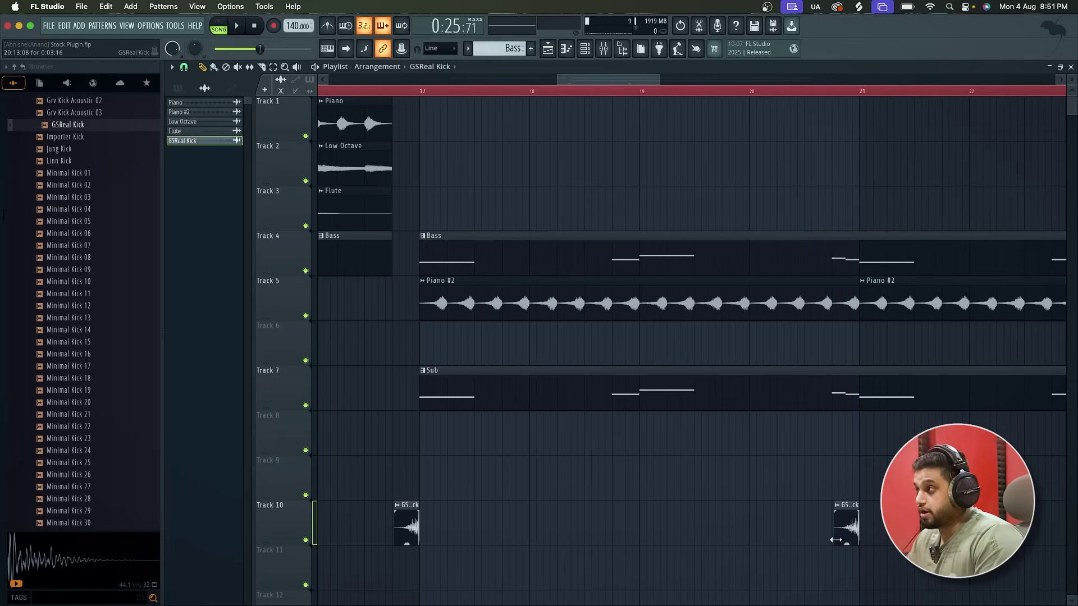
scroll(836, 540, down, 6)
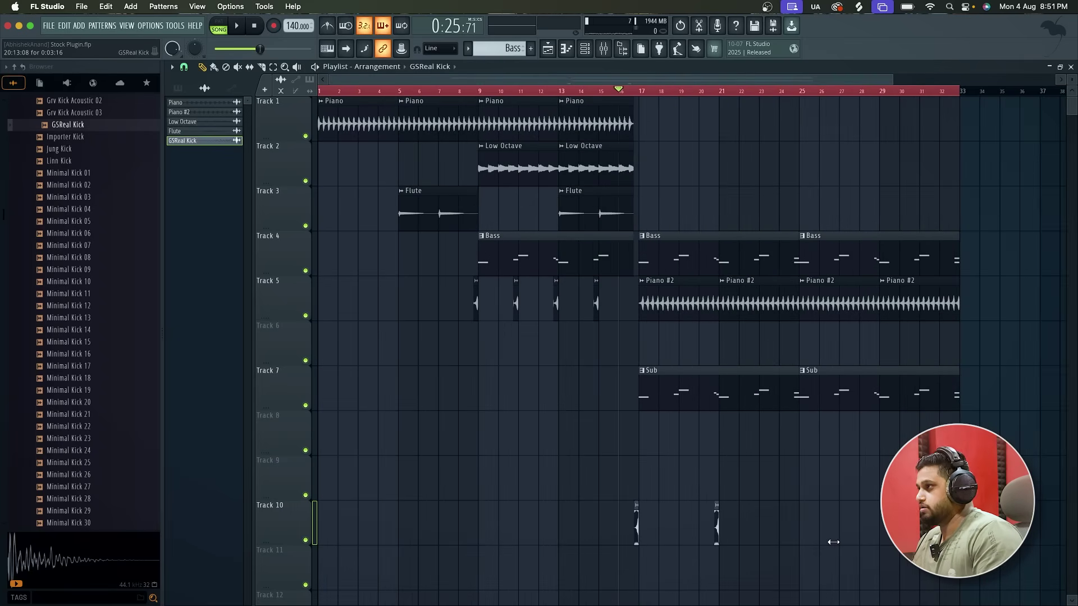
key(space)
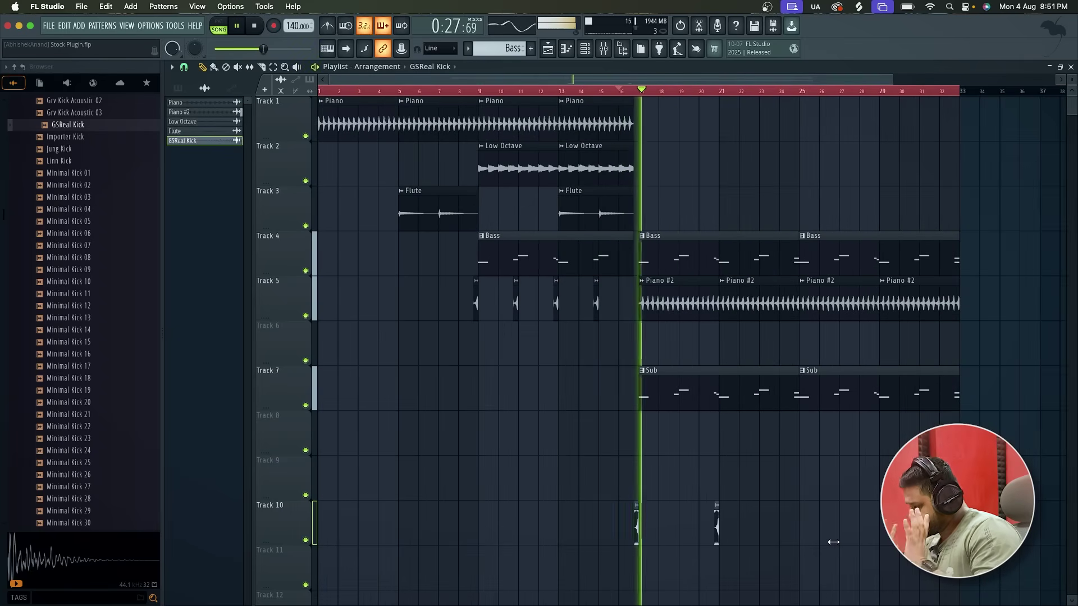
key(space)
Deselect the playlist clips and play the arrangement from about bar 16 to check the transition into bar 17
key(ctrl+a)
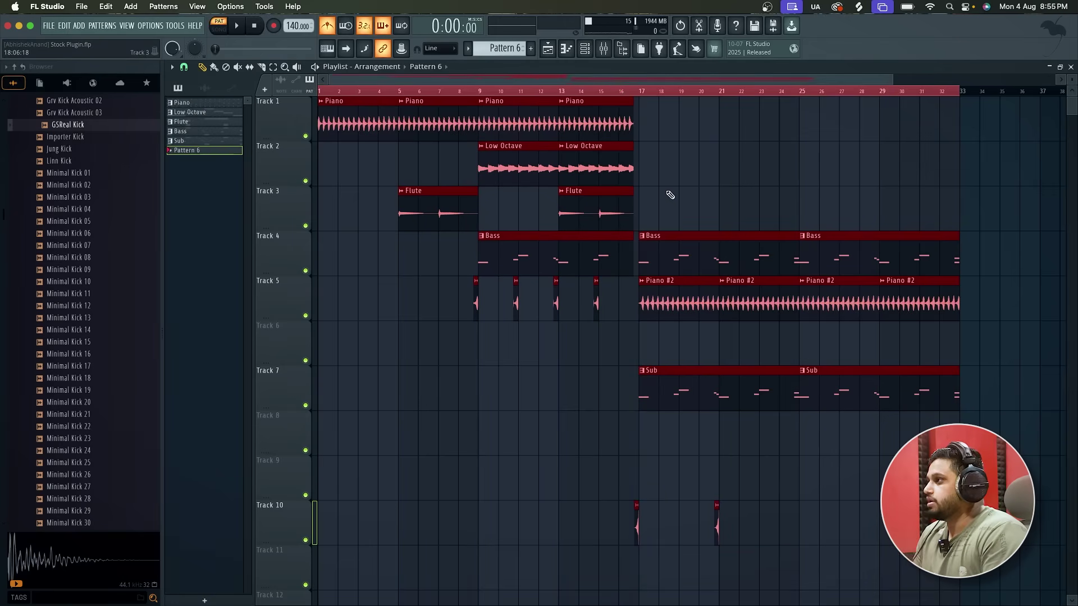
scroll(670, 195, up, 2)
click(584, 100)
key(space)
scroll(668, 204, up, 2)
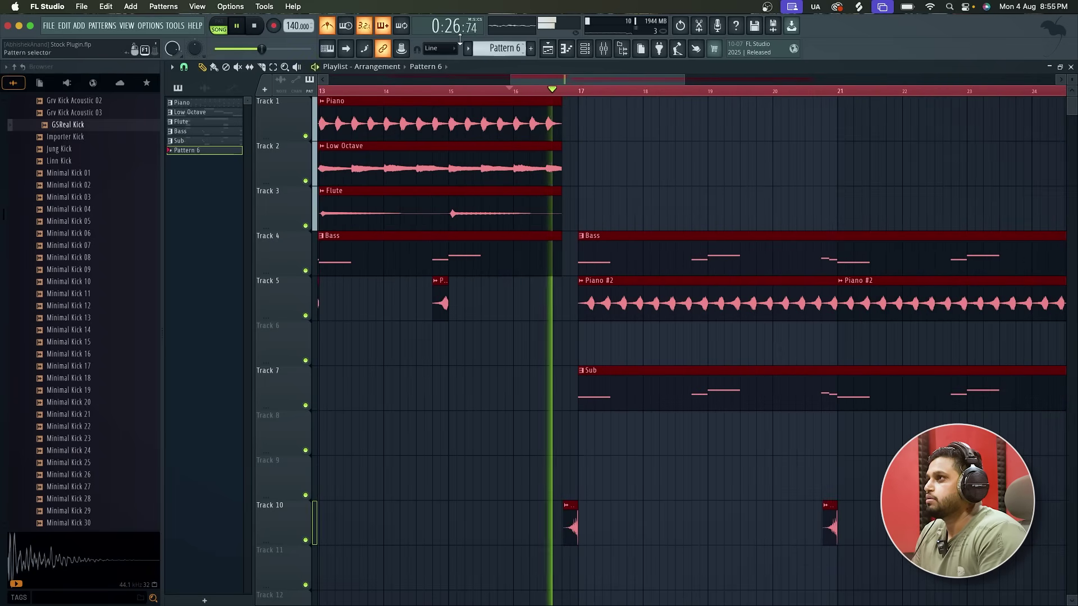
scroll(595, 359, down, 2)
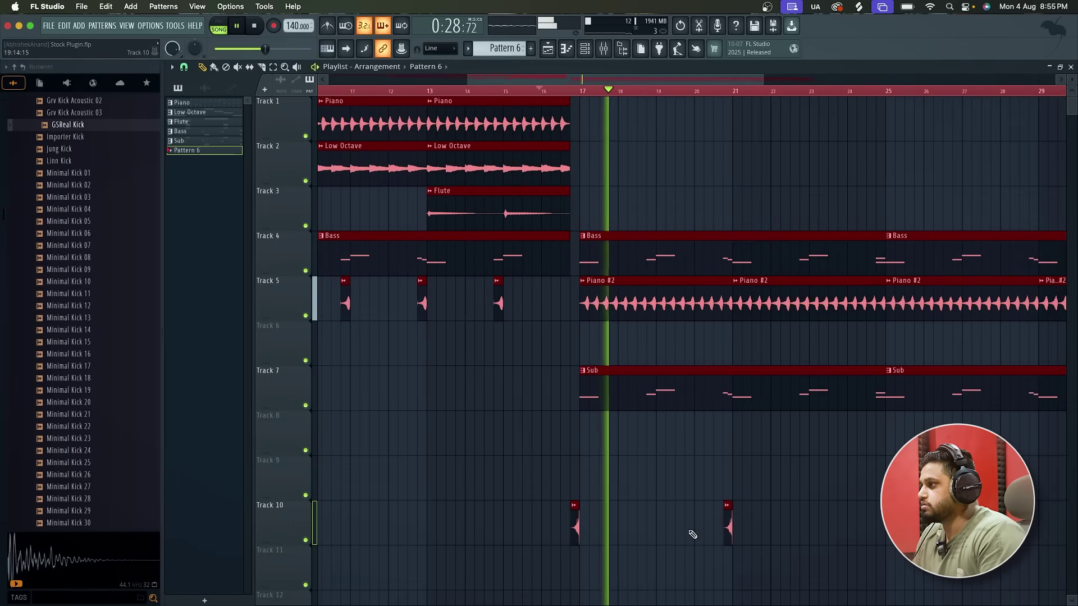
scroll(692, 535, up, 2)
click(686, 563)
right_click(686, 564)
scroll(685, 570, down, 4)
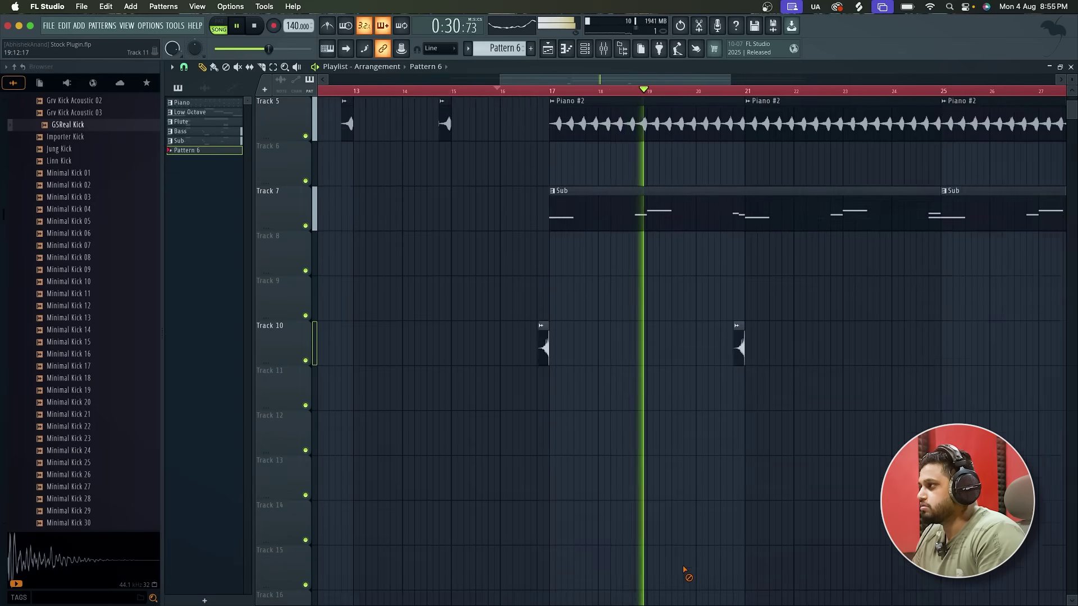
scroll(685, 569, up, 2)
key(space)
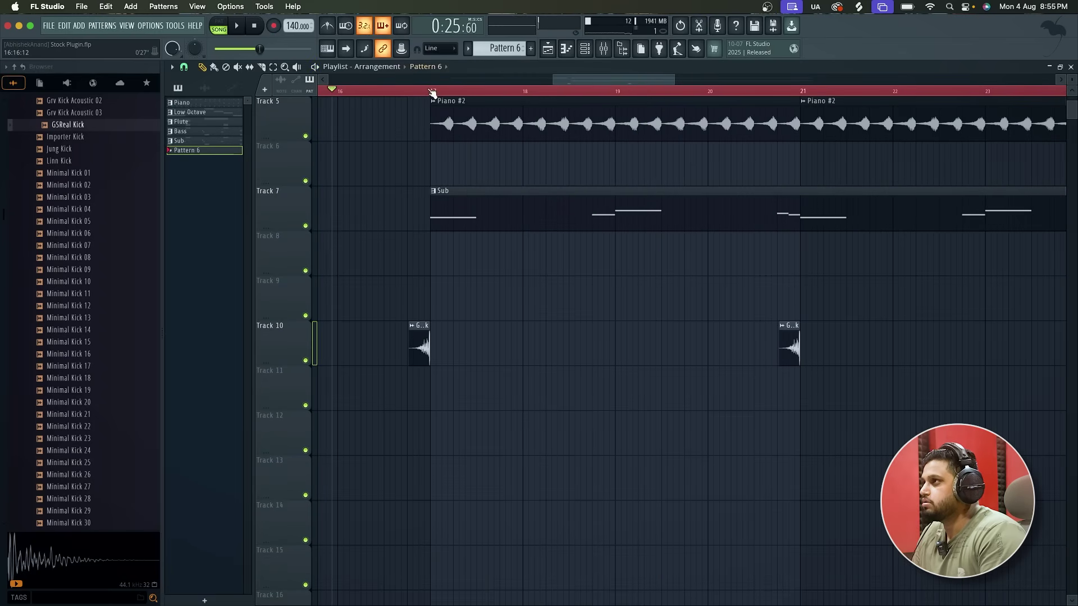
Move the play position to bar 17, show all channels in the channel rack, and collapse the Kicks browser folder
click(432, 91)
click(580, 50)
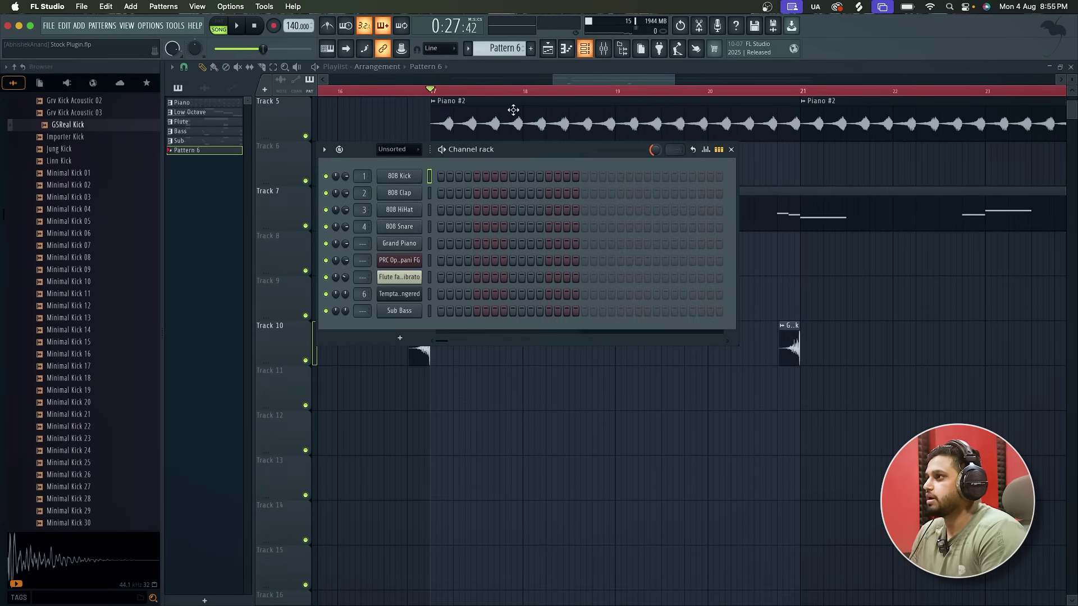
click(399, 149)
click(399, 161)
scroll(56, 241, up, 3)
scroll(54, 240, up, 15)
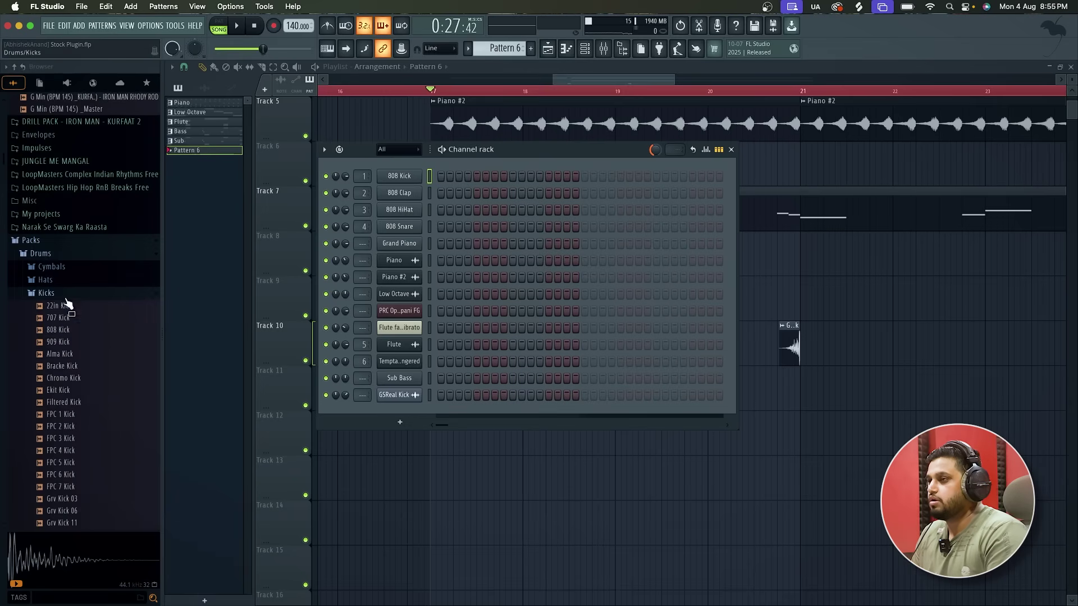
click(66, 296)
Add a 3x Osc instrument as a new channel
click(398, 416)
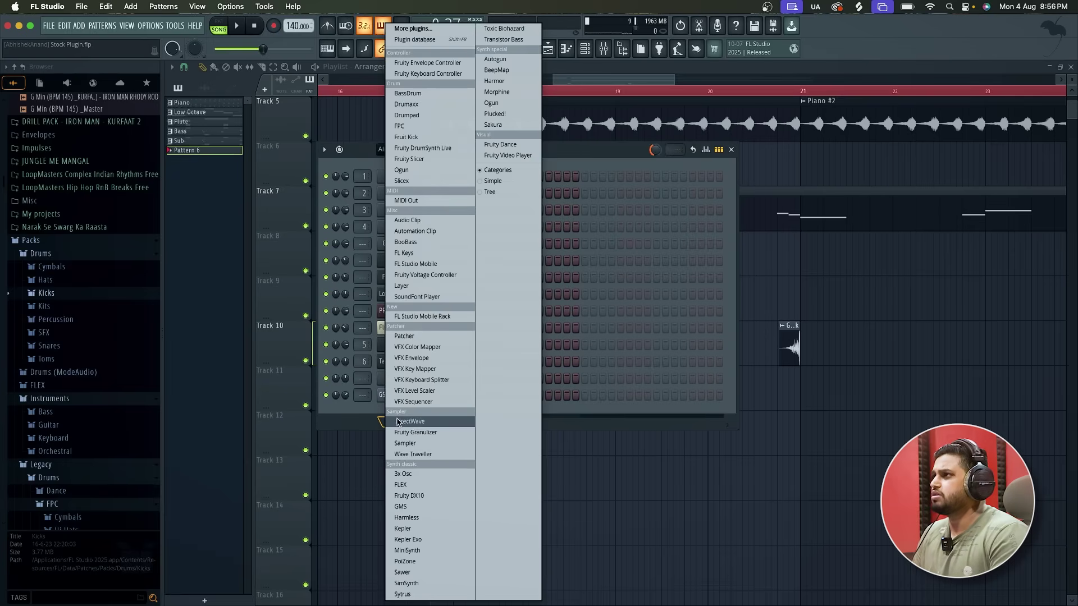
click(416, 29)
text(3x)
double_click(435, 50)
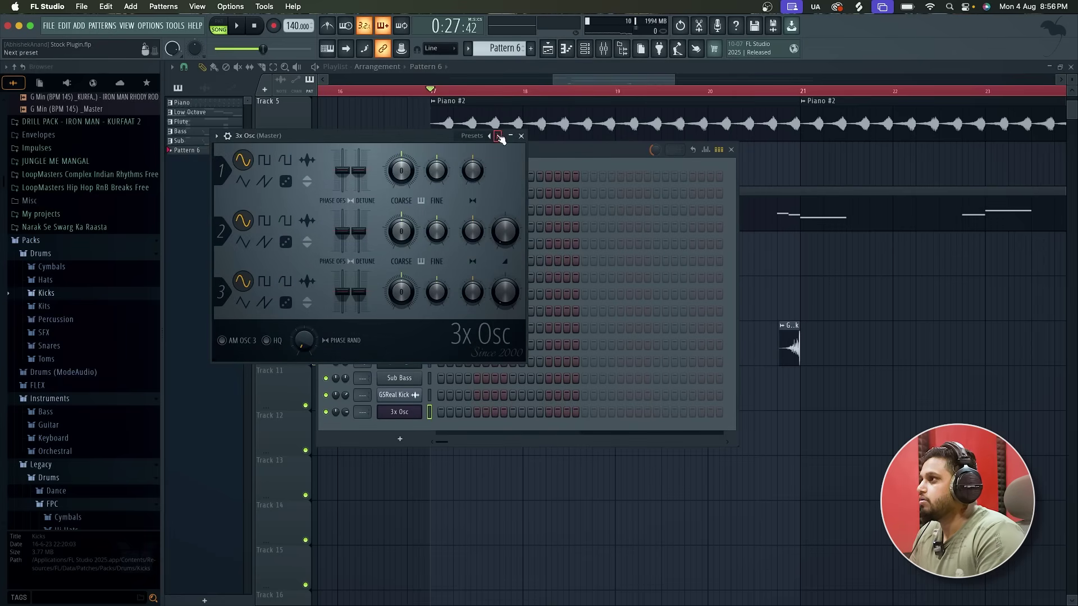
Set the coarse pitch of oscillator 1 in 3x Osc to -24 semitones and close the plugin
click(498, 137)
click(434, 135)
drag(432, 136, 545, 154)
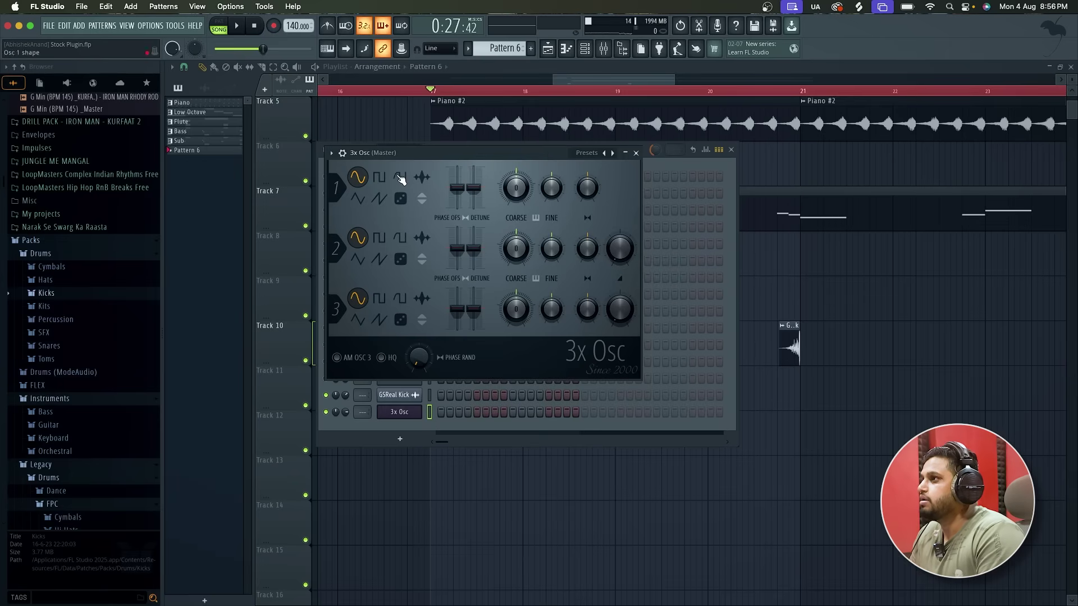
drag(419, 152, 489, 157)
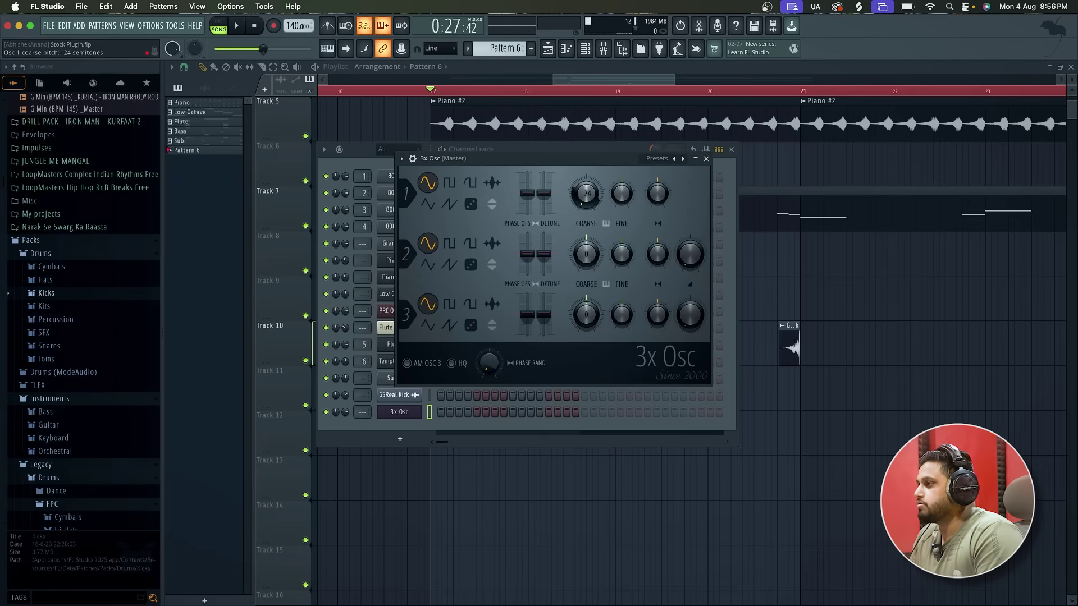
click(706, 159)
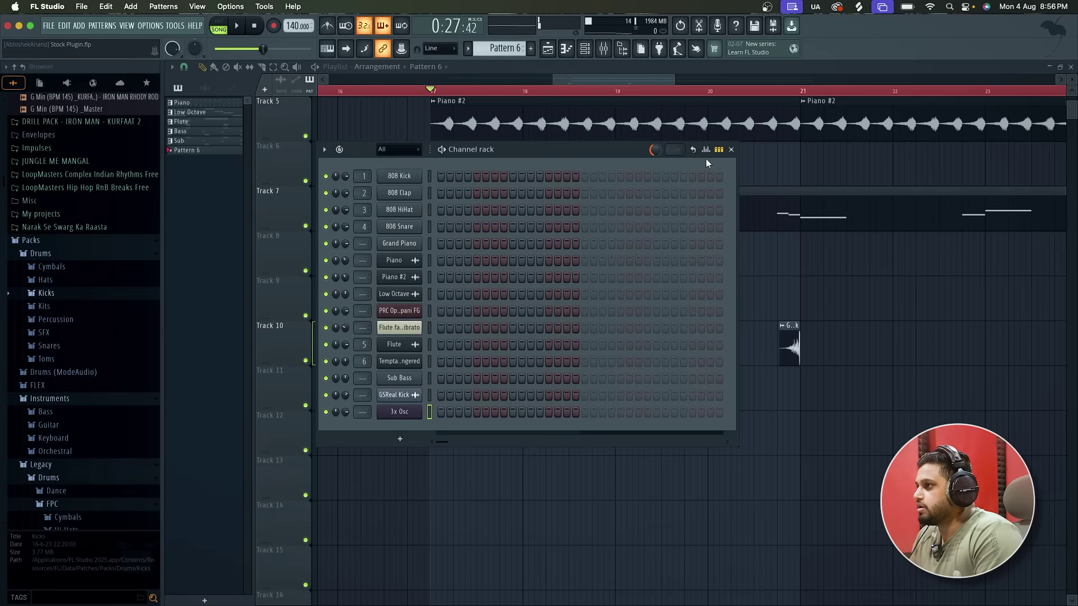
Switch to pattern playback and open the 3x Osc channel's piano roll in Pattern 6
key(l)
key(space)
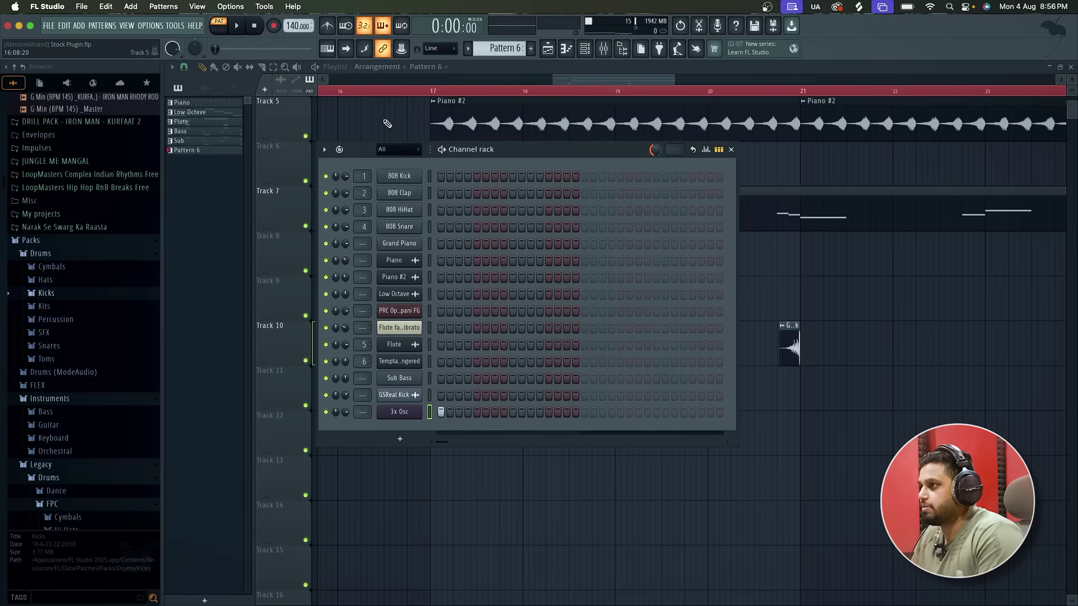
right_click(407, 412)
click(424, 414)
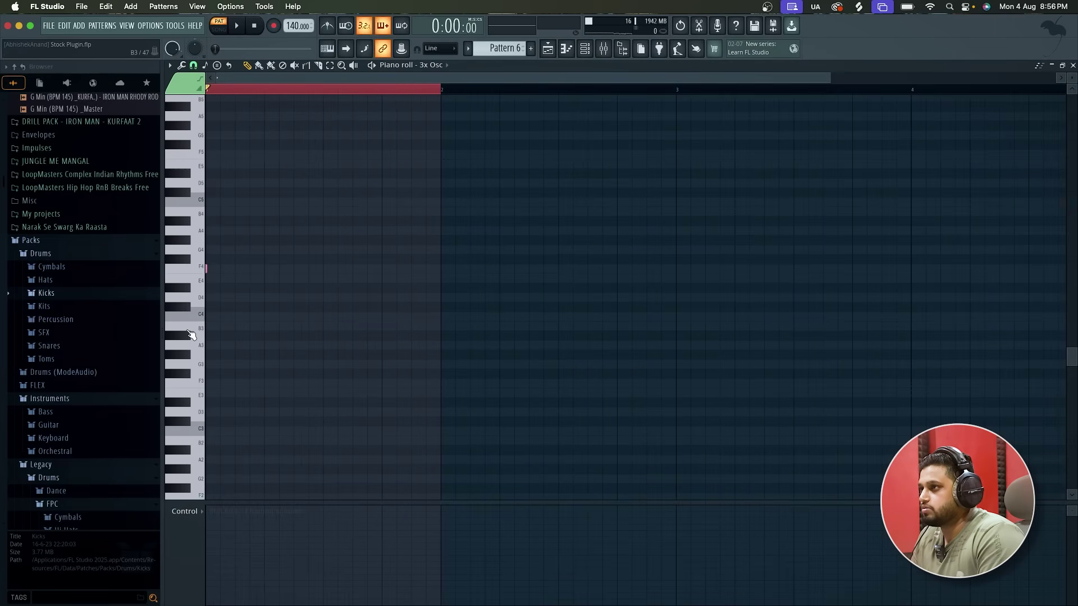
Audition 3x Osc pitches around A3 while starting and stopping pattern playback
key(space)
key(space)
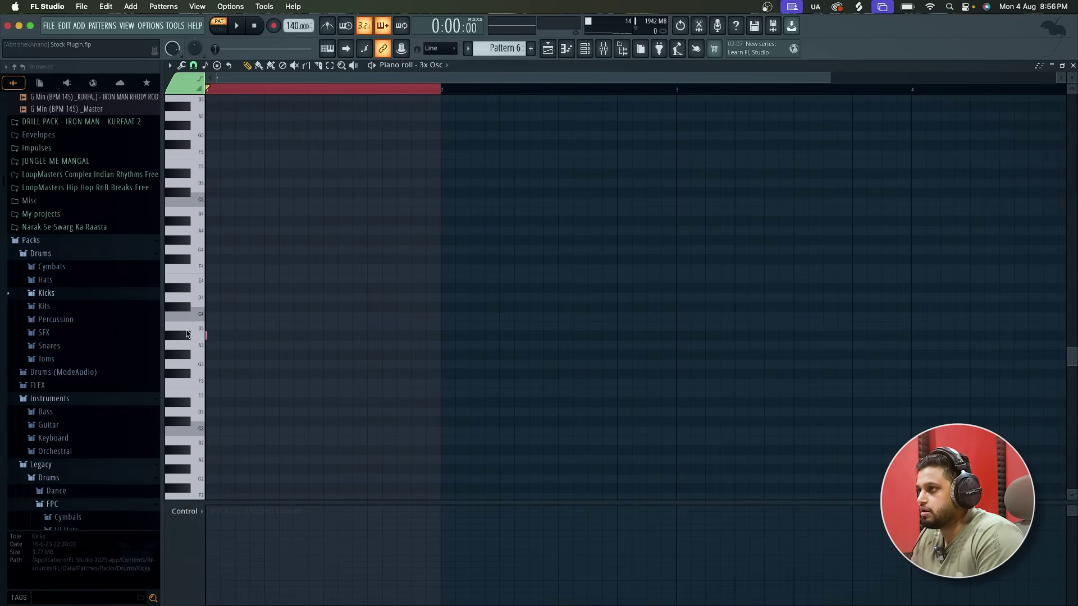
click(187, 334)
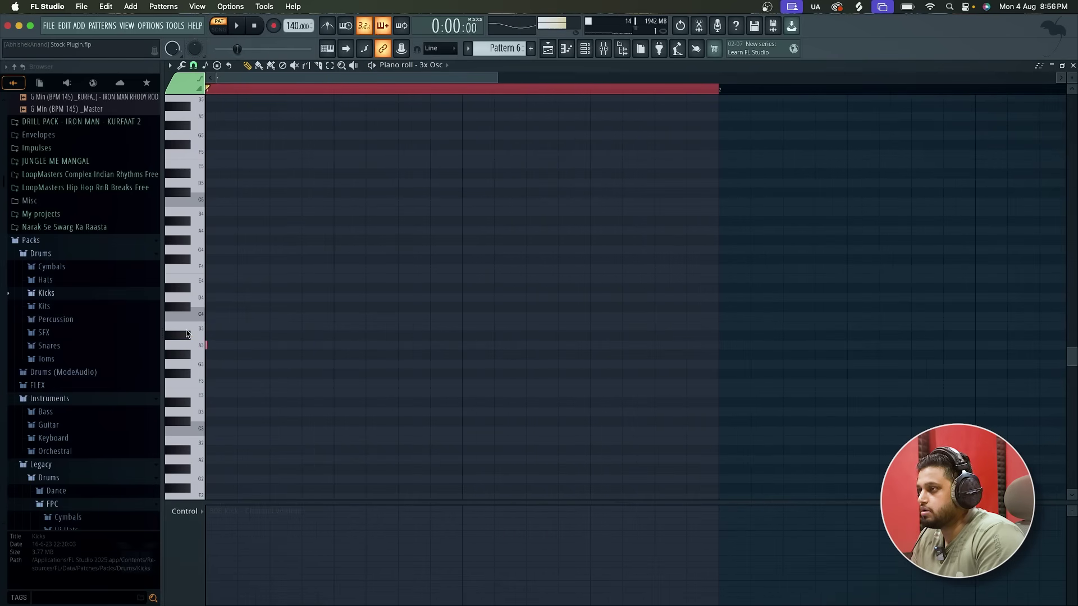
key(space)
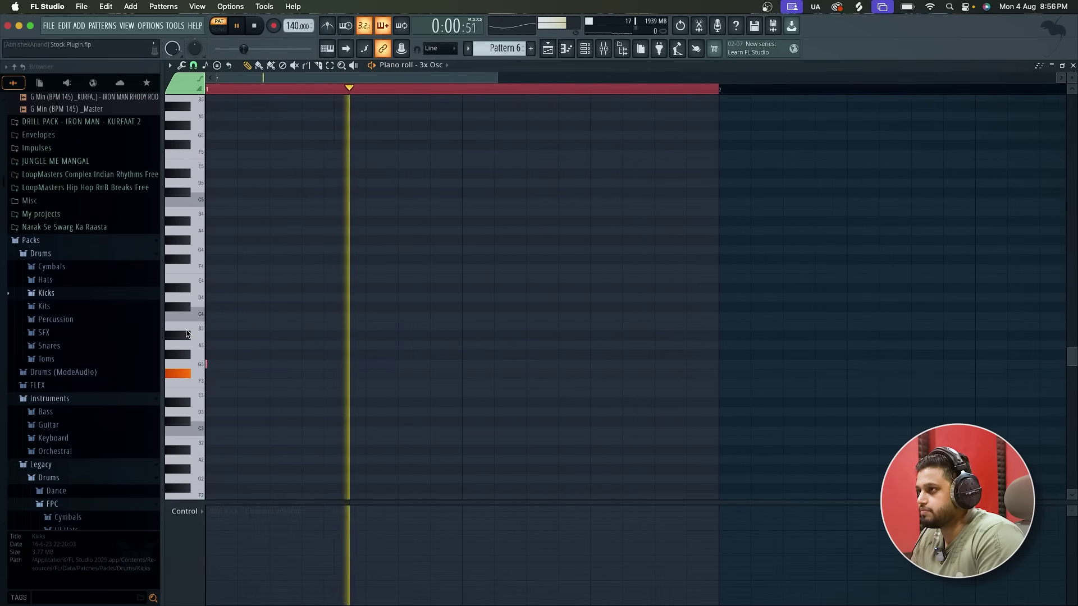
key(space)
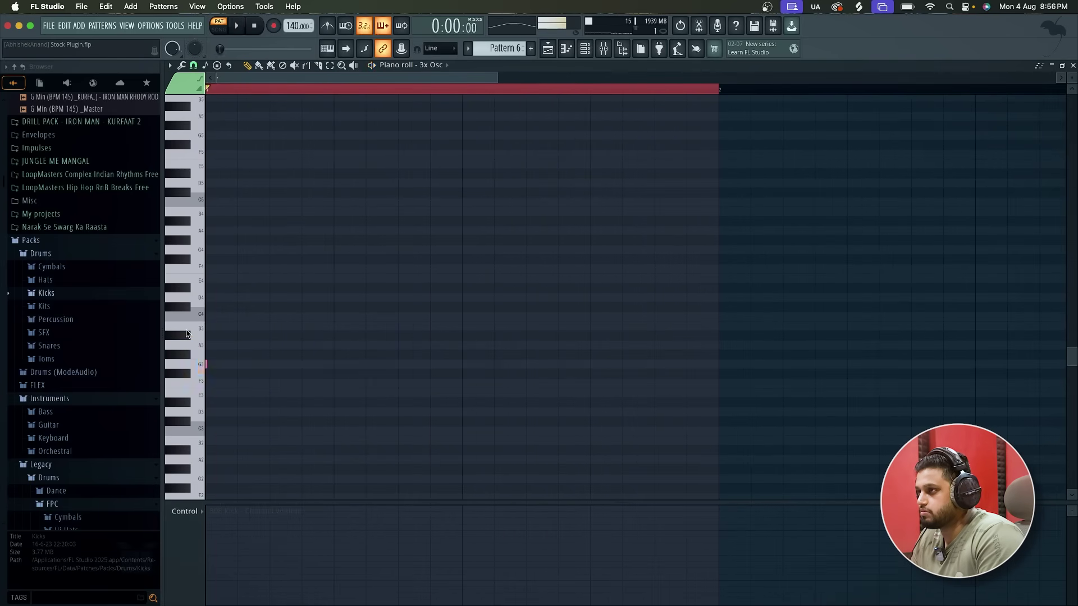
key(space)
key(space)
key(space)
key(space)
Draw an A3 note at the start of Pattern 6 and shorten it to a quarter of a beat
click(572, 51)
drag(418, 362, 224, 345)
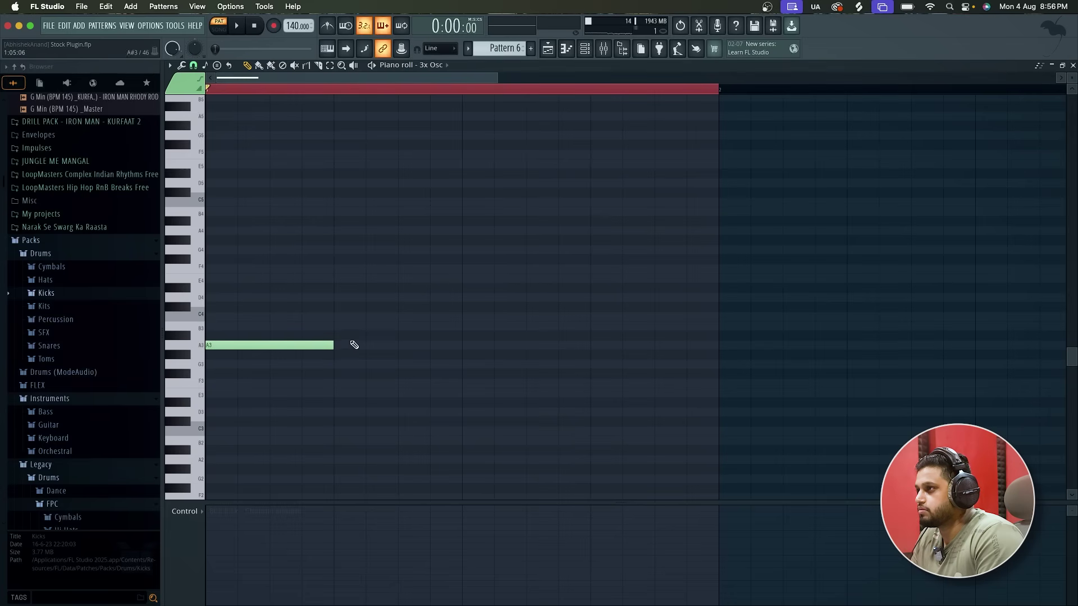
key(space)
key(space)
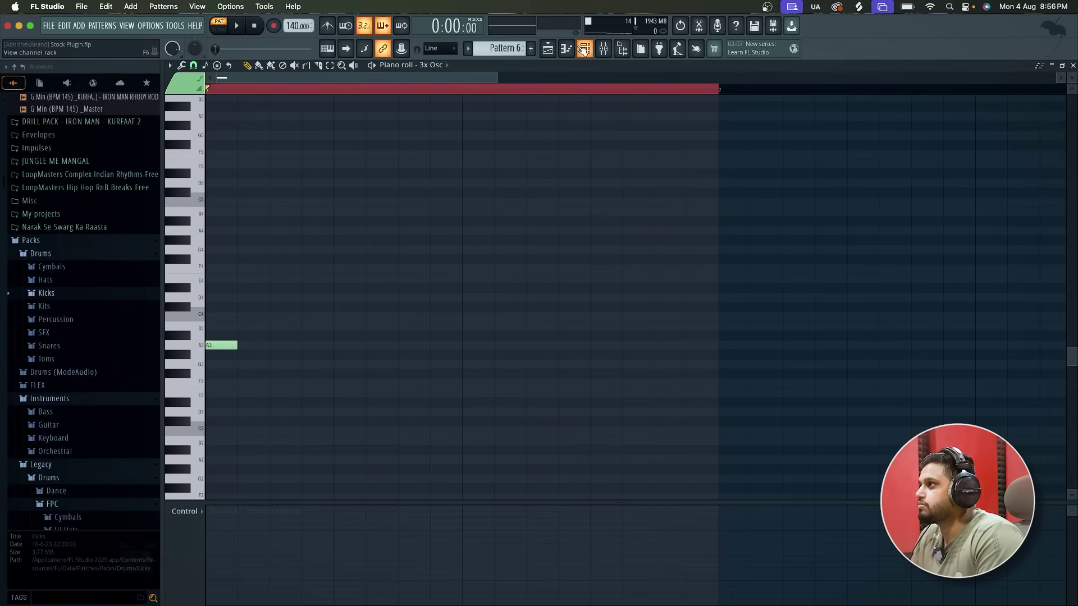
Enable the 3x Osc volume envelope with attack, hold, sustain and release at zero and decay at 12%, auditioning the pattern
click(578, 55)
click(418, 417)
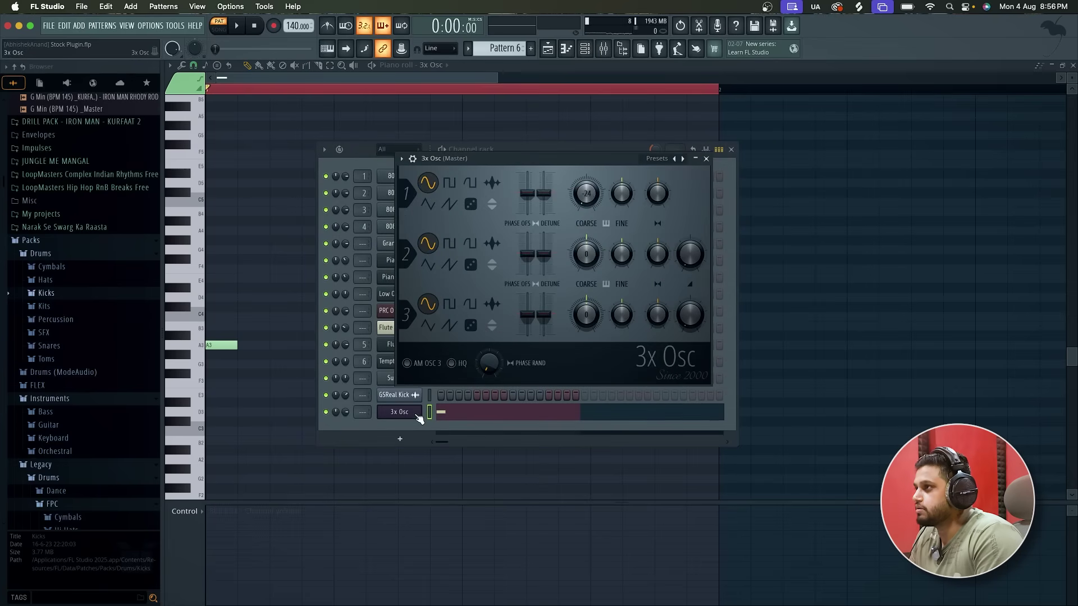
click(433, 179)
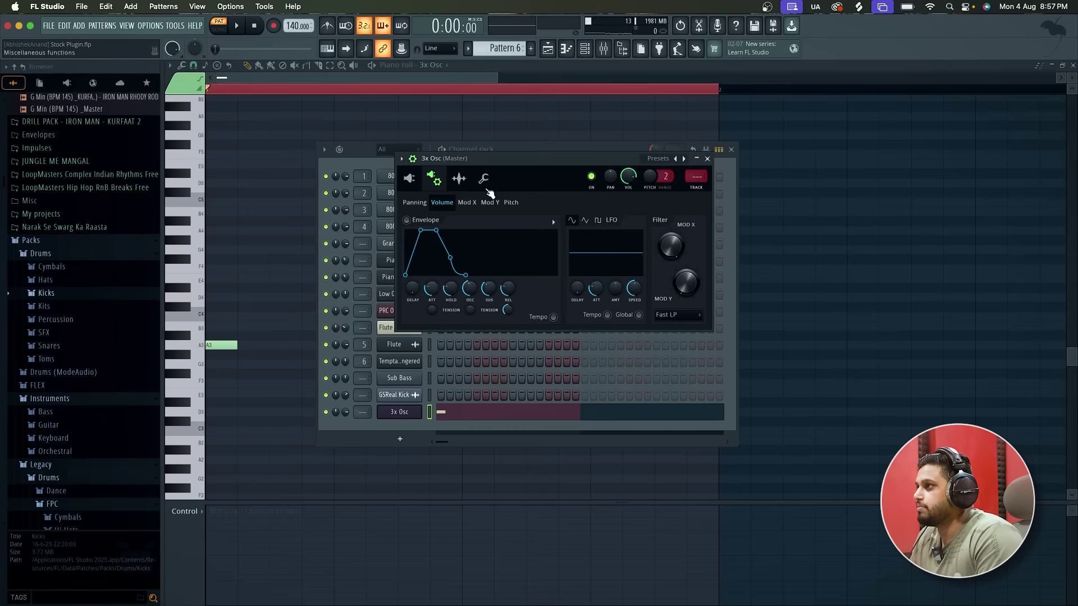
drag(430, 299, 430, 326)
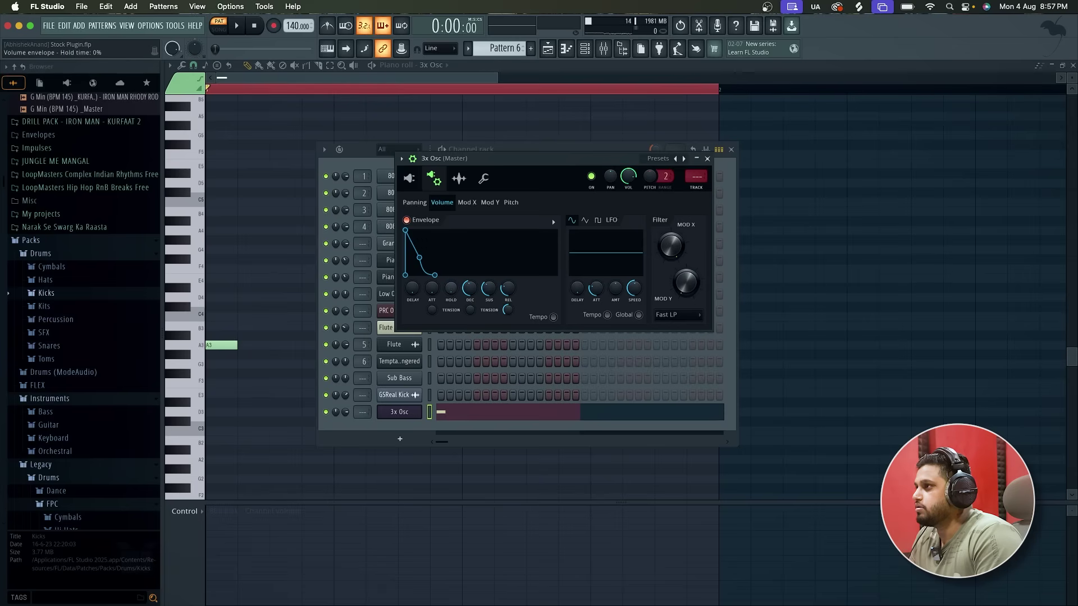
mouse_move(486, 291)
mouse_down()
mouse_move(499, 291)
mouse_move(469, 295)
mouse_up()
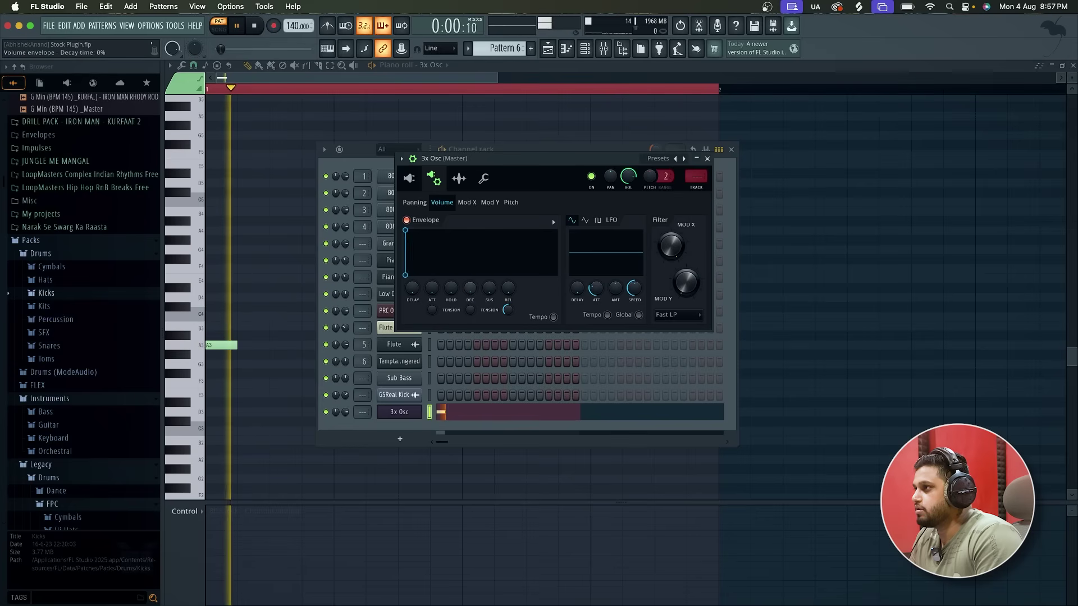
key(space)
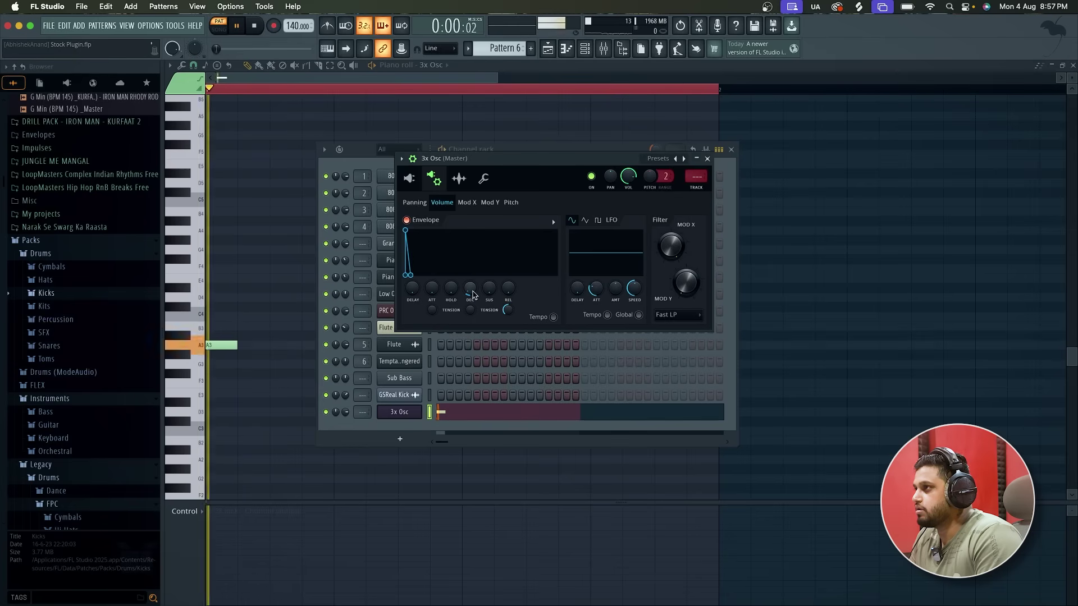
key(space)
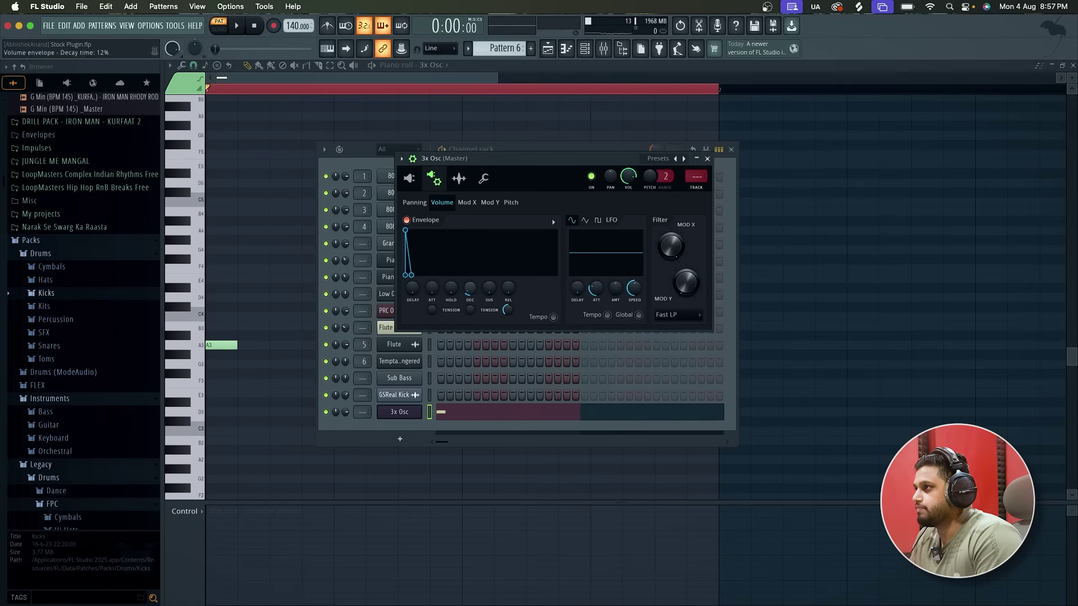
Enable the 3x Osc pitch envelope with zero attack, hold, sustain and release, a raised amount and a very short decay
click(518, 201)
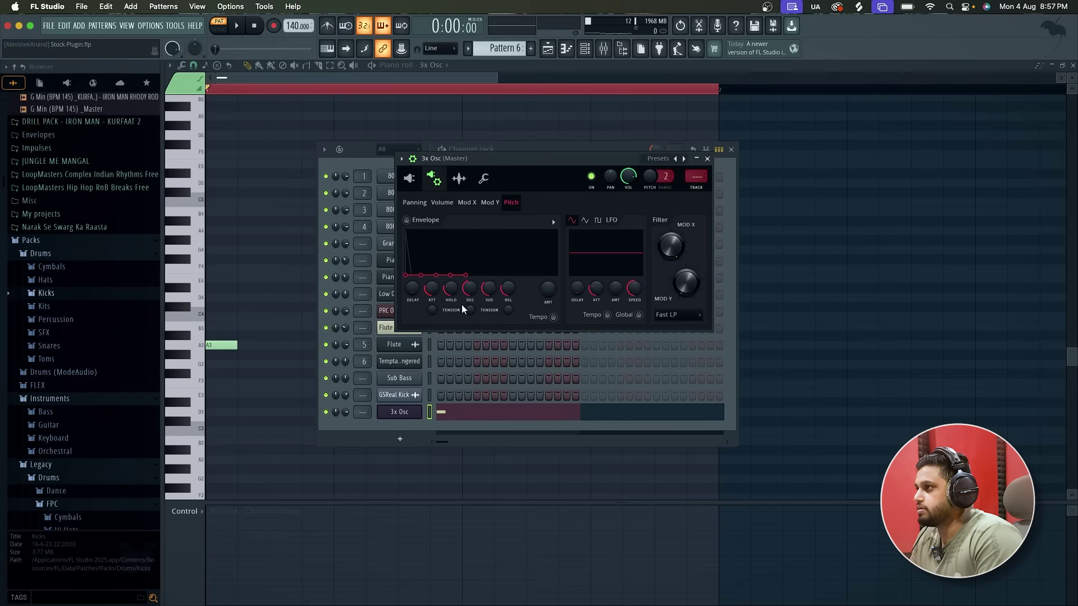
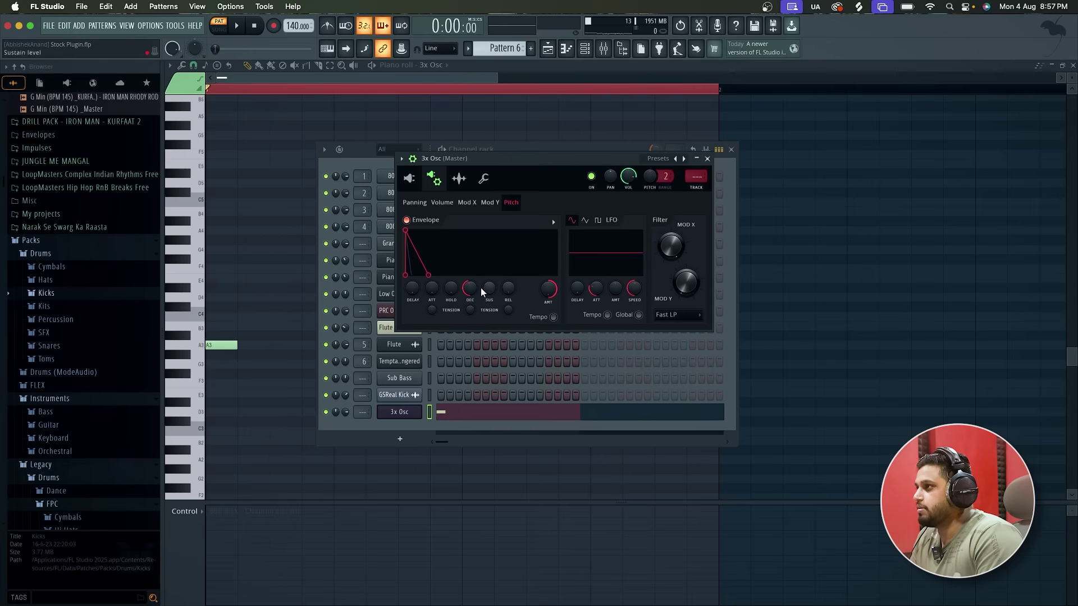
drag(469, 288, 469, 298)
key(space)
key(space)
drag(470, 288, 473, 290)
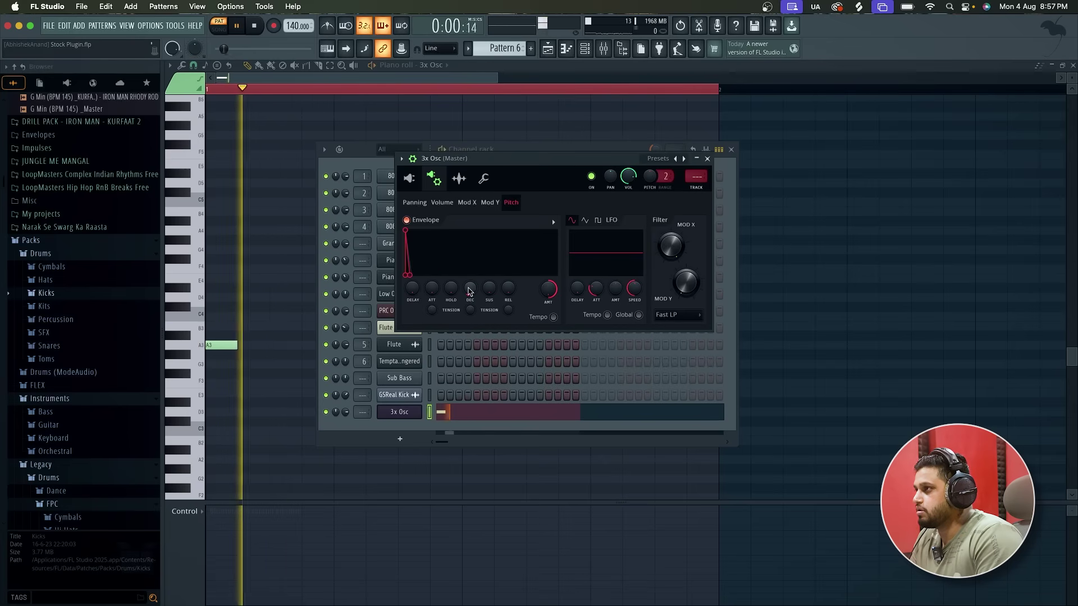
Reshape the volume envelope with a longer hold, maximum decay and partial sustain while auditioning the sound
click(442, 203)
key(space)
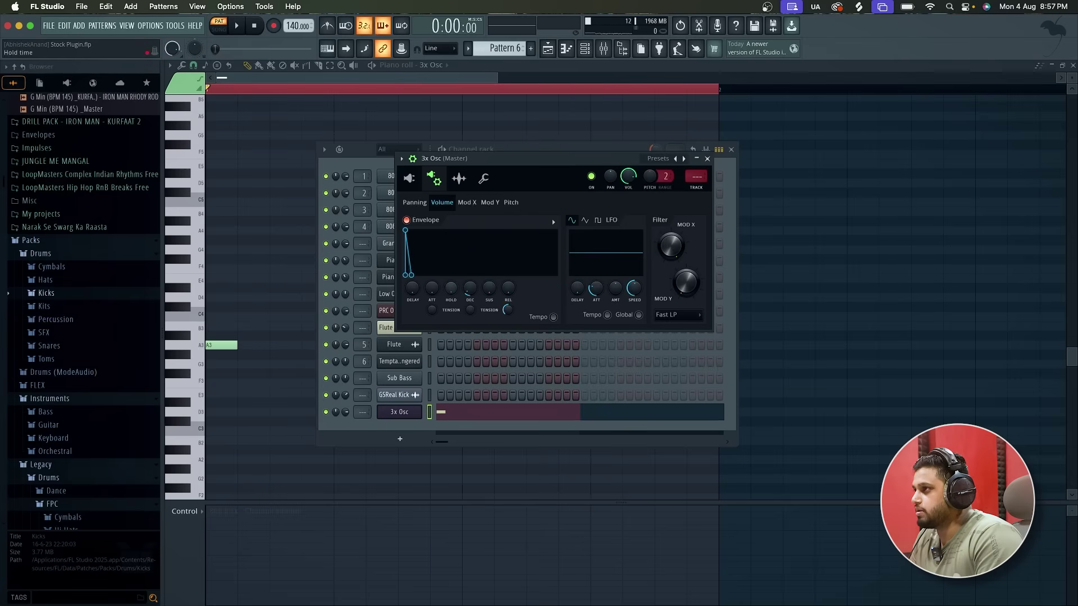
key(space)
drag(470, 288, 507, 282)
key(space)
key(space)
key(space)
key(space)
key(space)
key(space)
key(space)
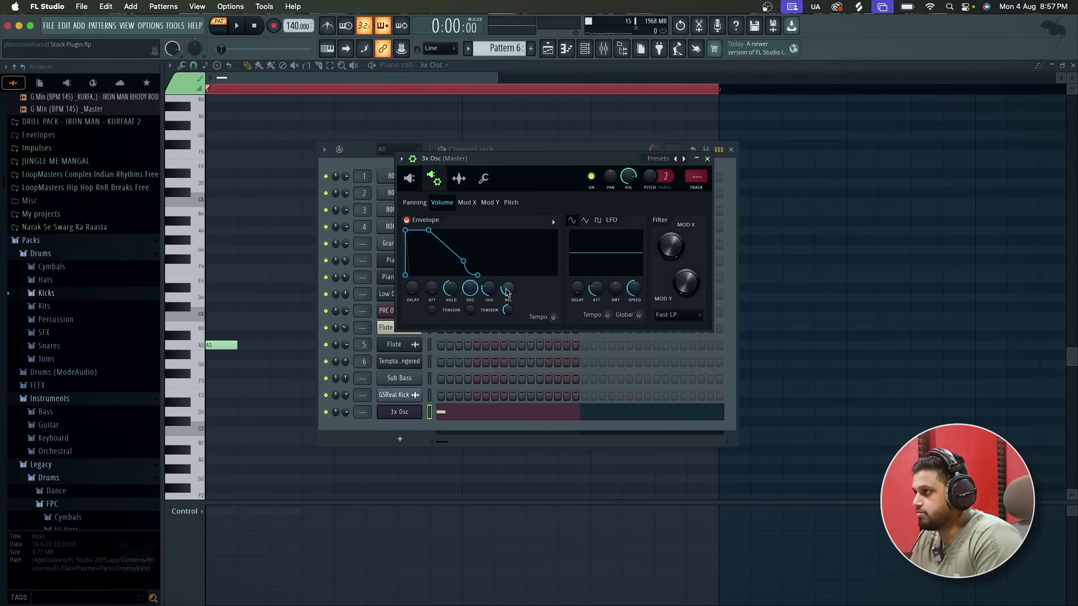
Fine-tune the volume envelope's release time while repeatedly starting and stopping pattern playback
key(space)
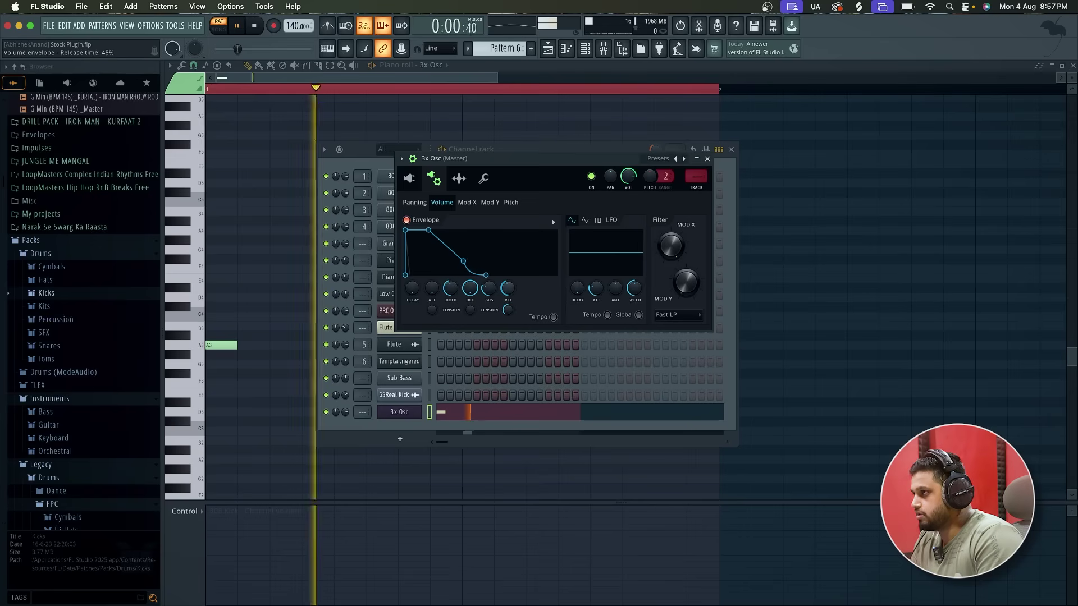
drag(507, 283, 507, 279)
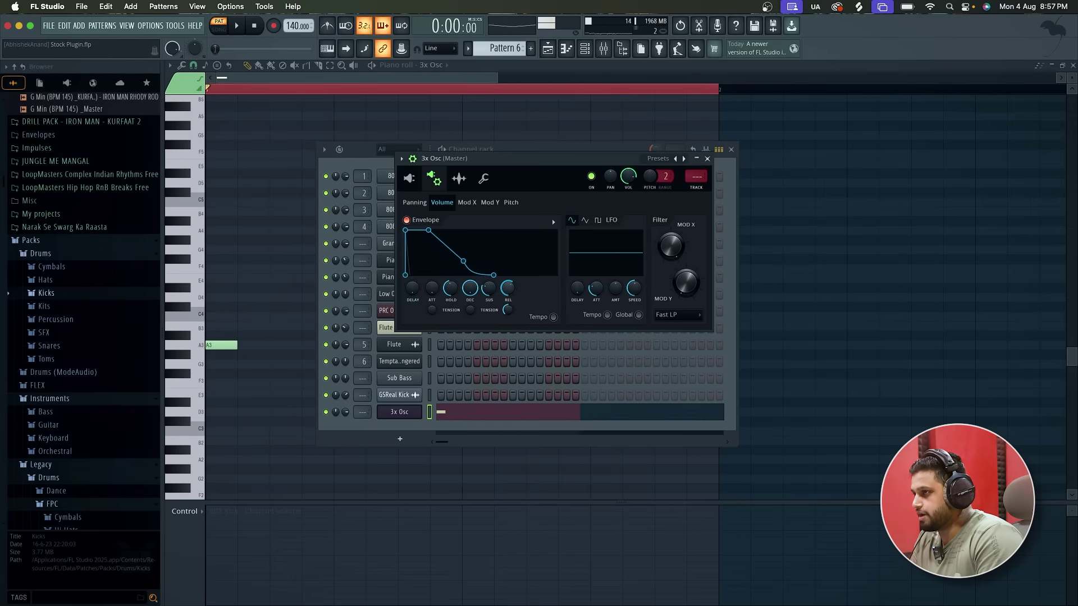
key(space)
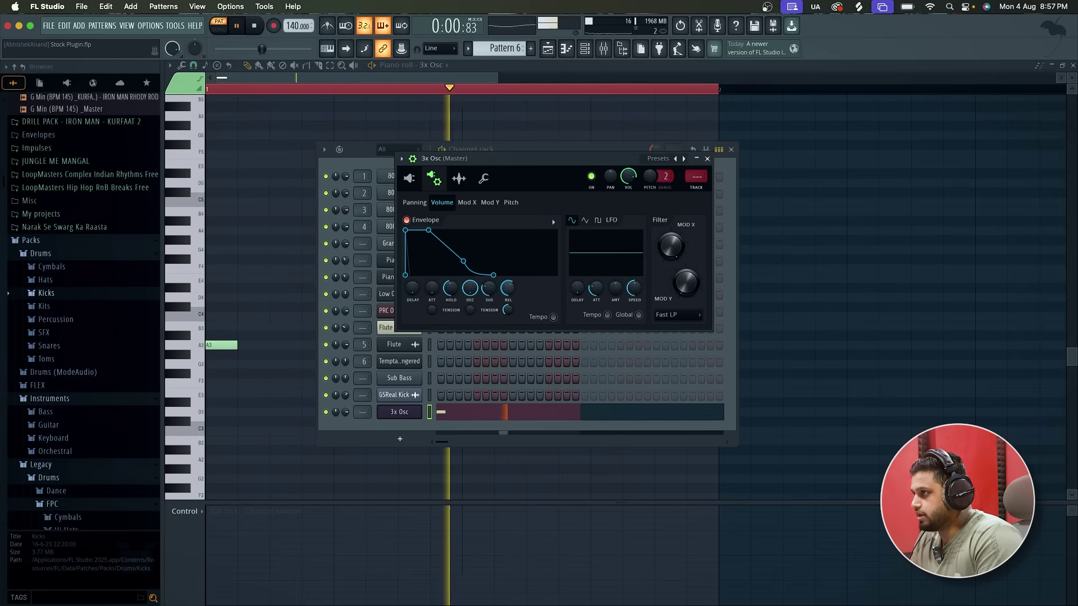
key(space)
key(space)
key(space)
key(space)
key(space)
key(space)
key(space)
key(space)
key(space)
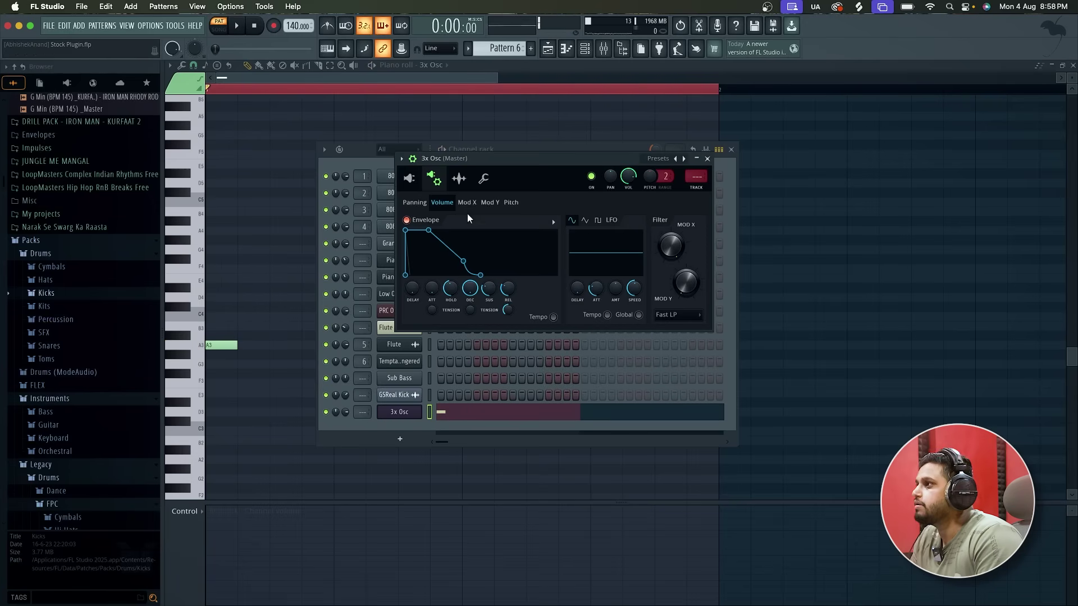
Audition the 3x Osc kick sound repeatedly and bring up its pitch envelope
key(space)
key(space)
key(space)
key(space)
key(space)
key(space)
key(space)
key(space)
key(space)
key(space)
key(space)
key(space)
key(space)
key(space)
key(space)
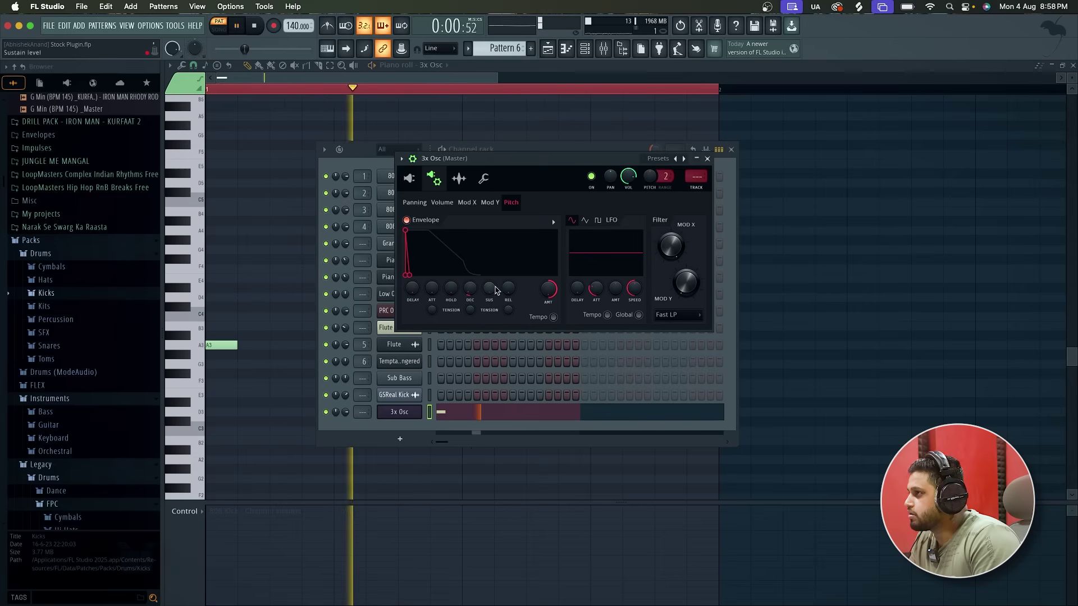
Try a 33% release time on the pitch envelope while auditioning the kick sound
drag(508, 289, 509, 293)
key(space)
key(space)
key(space)
key(space)
key(space)
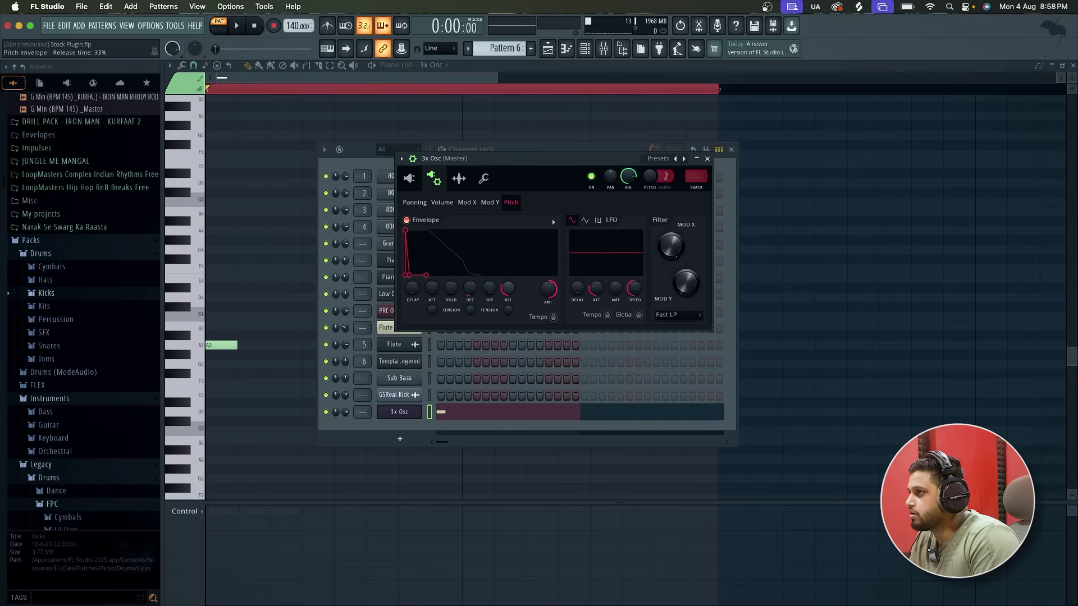
key(space)
key(space)
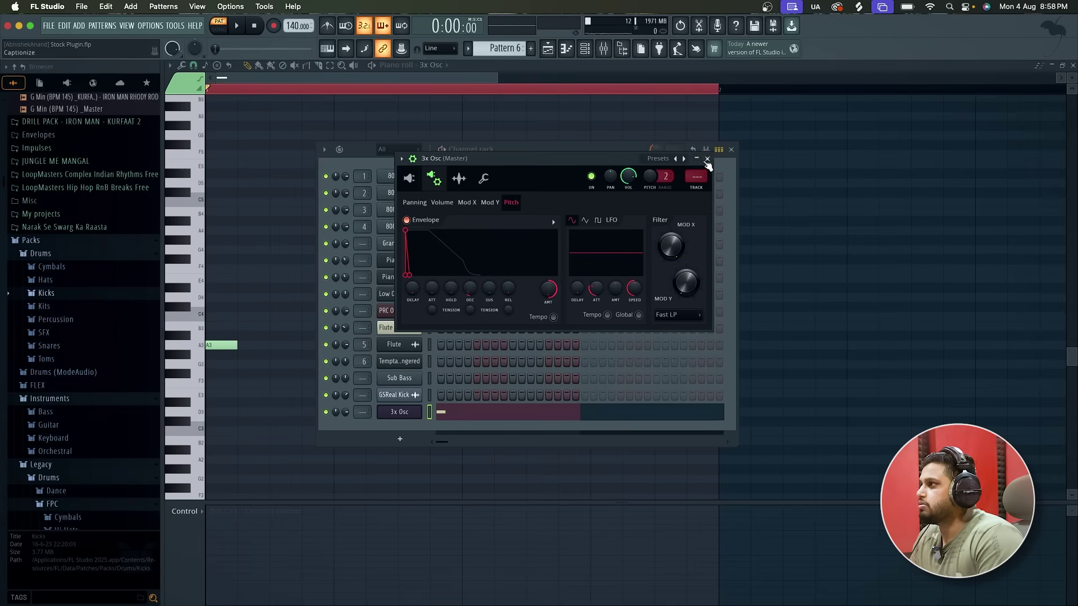
Route the 3x Osc channel to a free mixer track and rename that track Kick
click(708, 159)
click(409, 407)
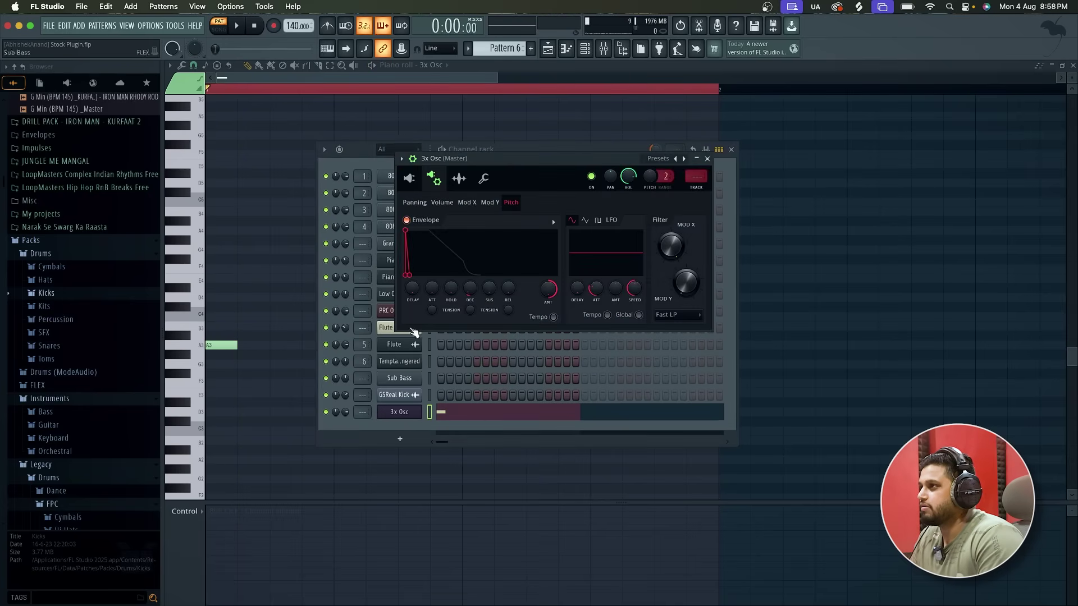
click(402, 159)
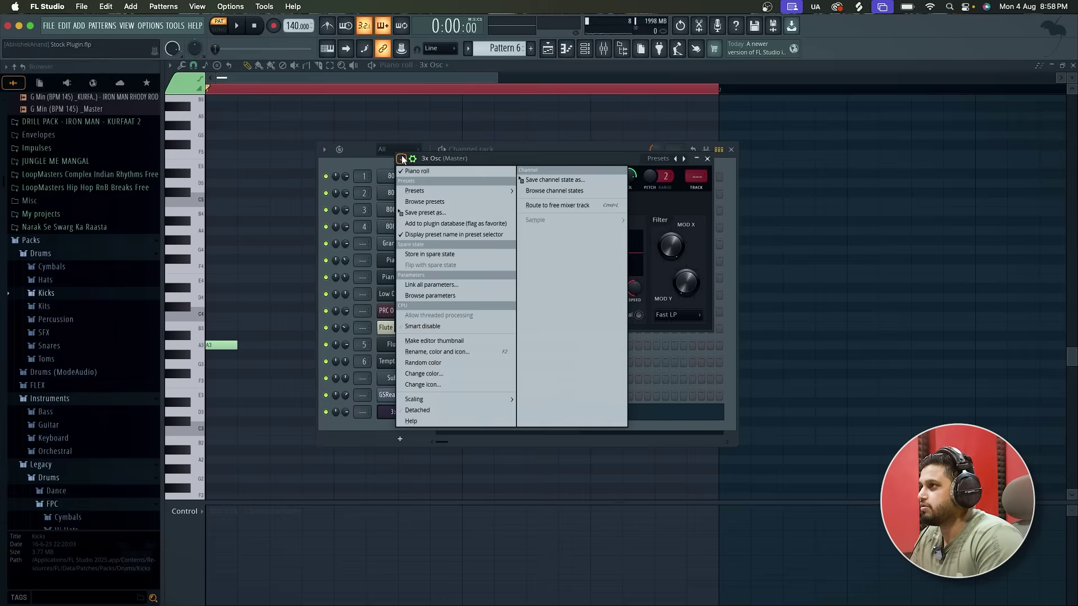
click(582, 206)
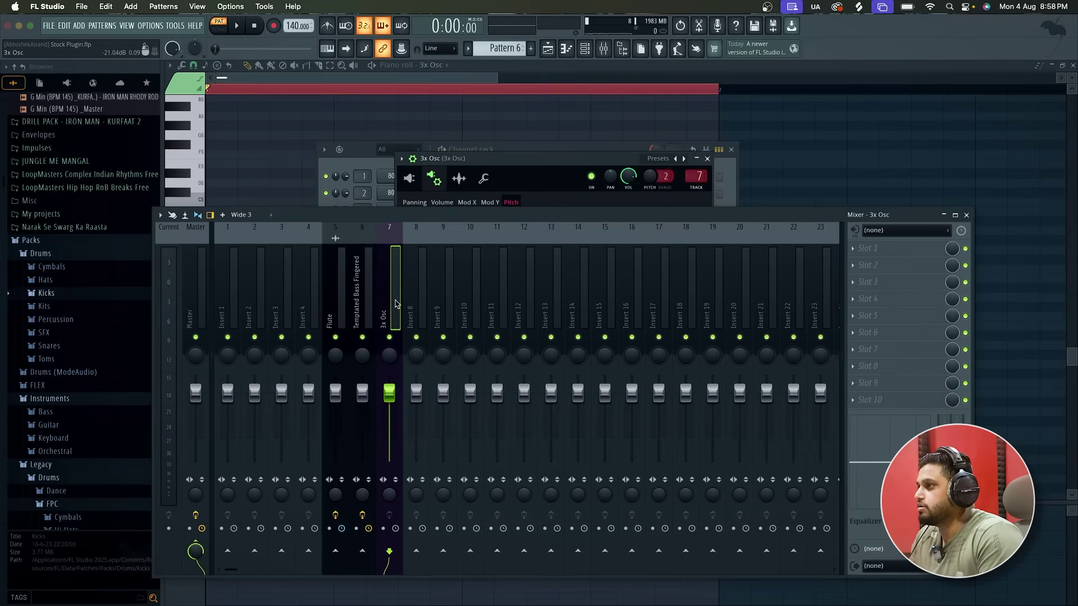
double_click(395, 304)
text(Kick)
key(Return)
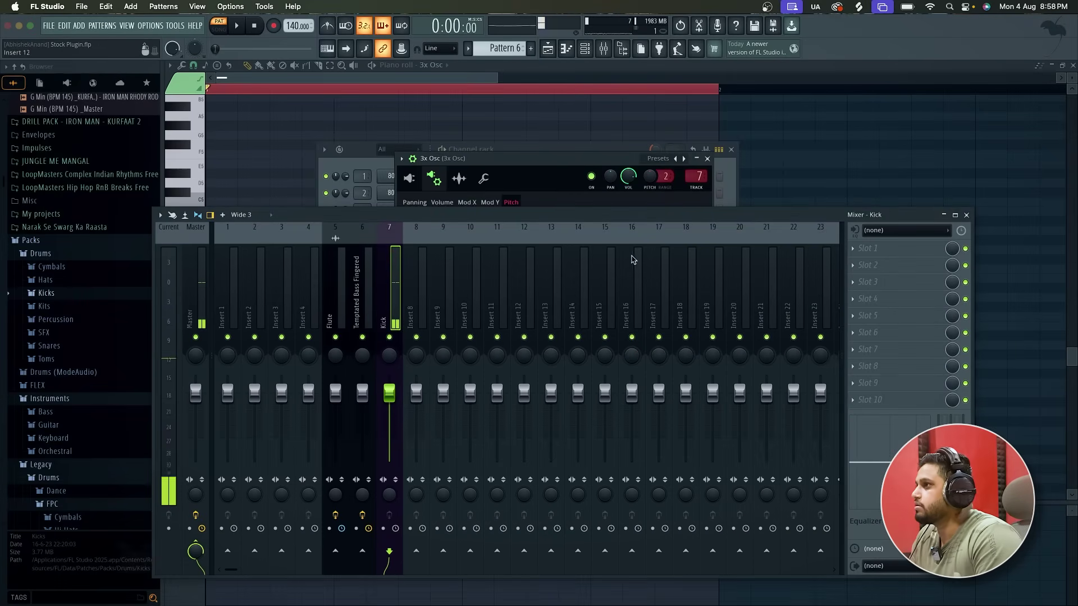
Load Fruity Parametric EQ 2 in the first effect slot of the Kick track and move the mixer out of its way
click(872, 249)
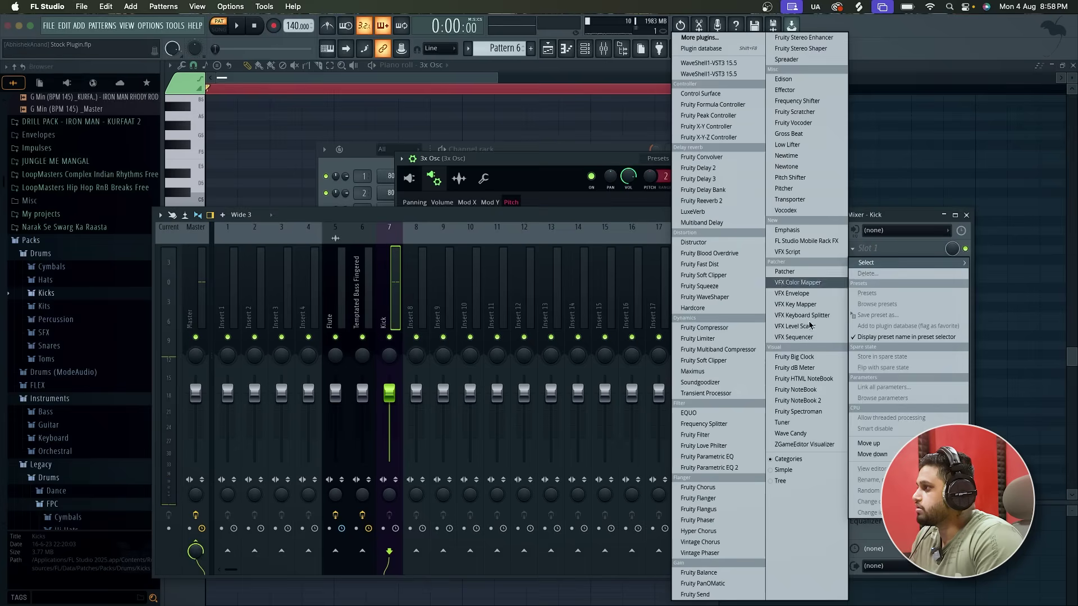
click(719, 468)
drag(551, 206, 547, 287)
Try boosting EQ band 2 by about 3 dB at 55 Hz while auditioning the kick
key(space)
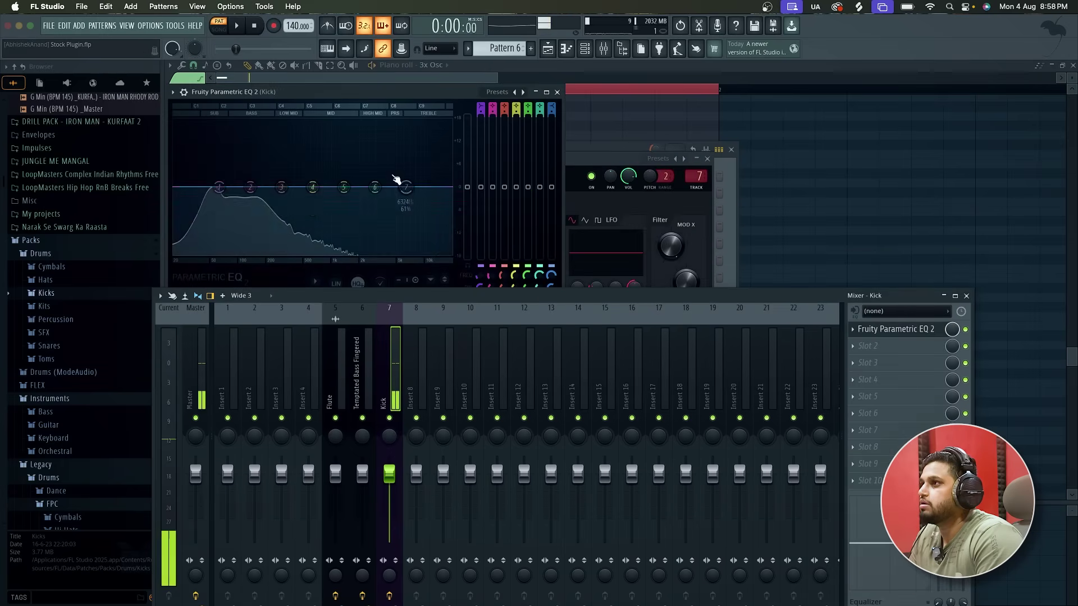
drag(259, 189, 214, 173)
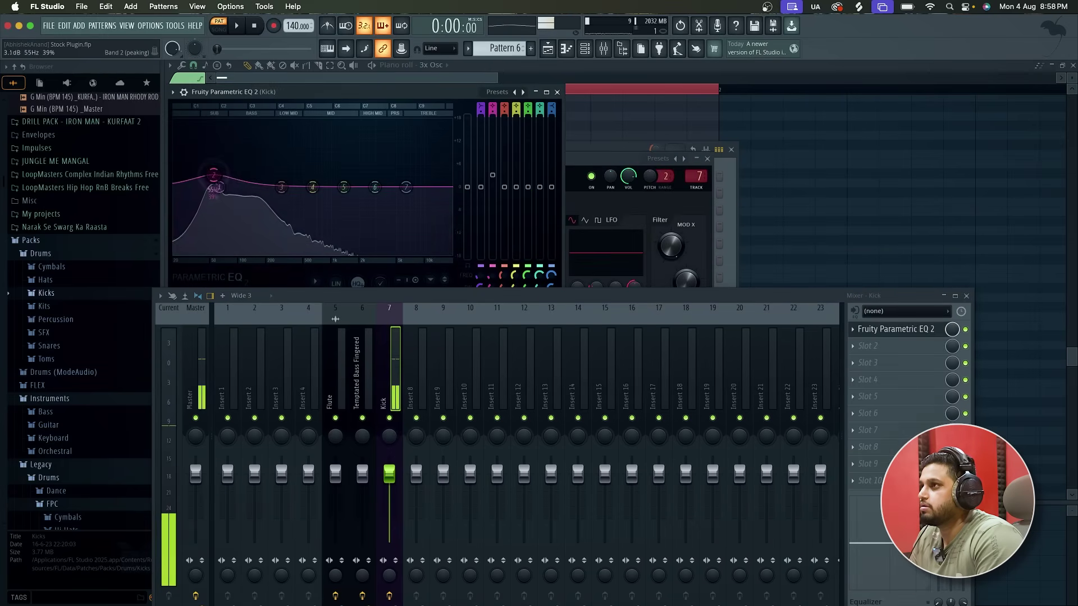
key(space)
key(space)
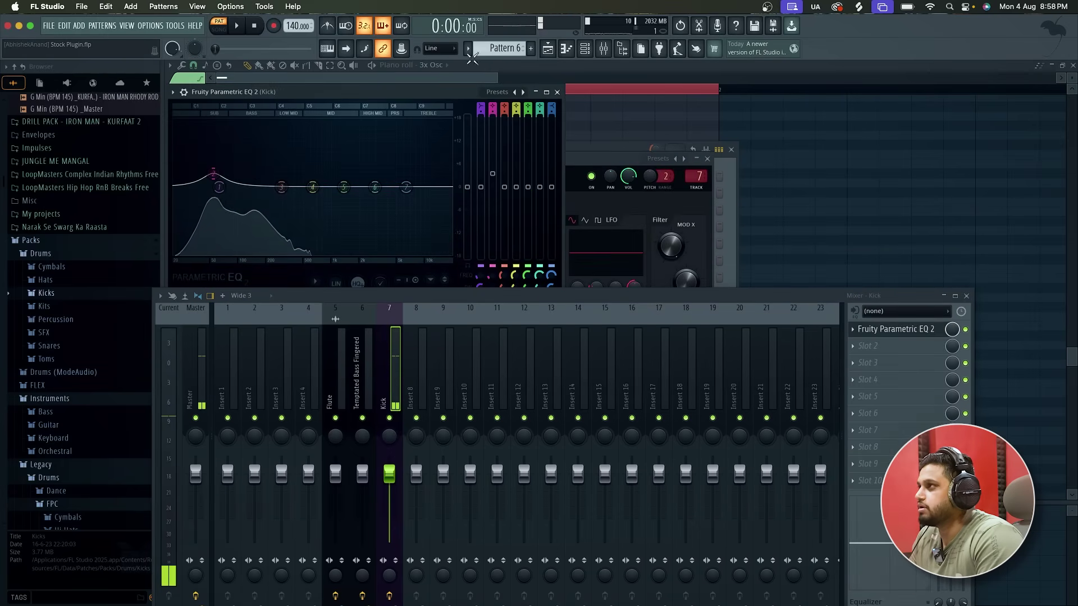
Load the 40Hz + 18kHz cut preset in the kick's EQ, adjust the low-cut frequency while auditioning, and close the EQ
click(524, 93)
click(553, 168)
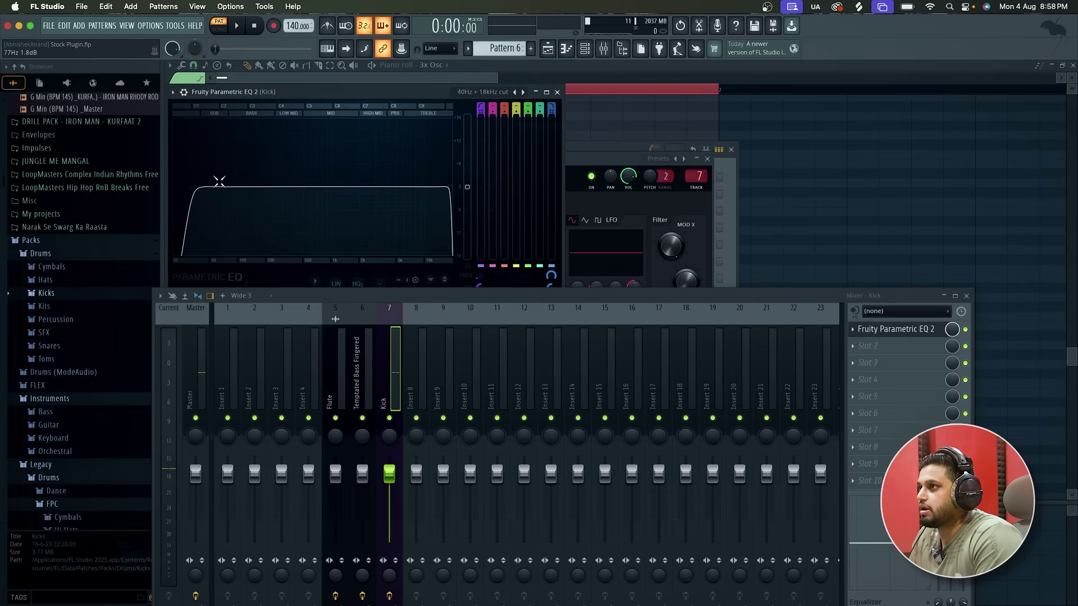
key(space)
drag(207, 187, 199, 187)
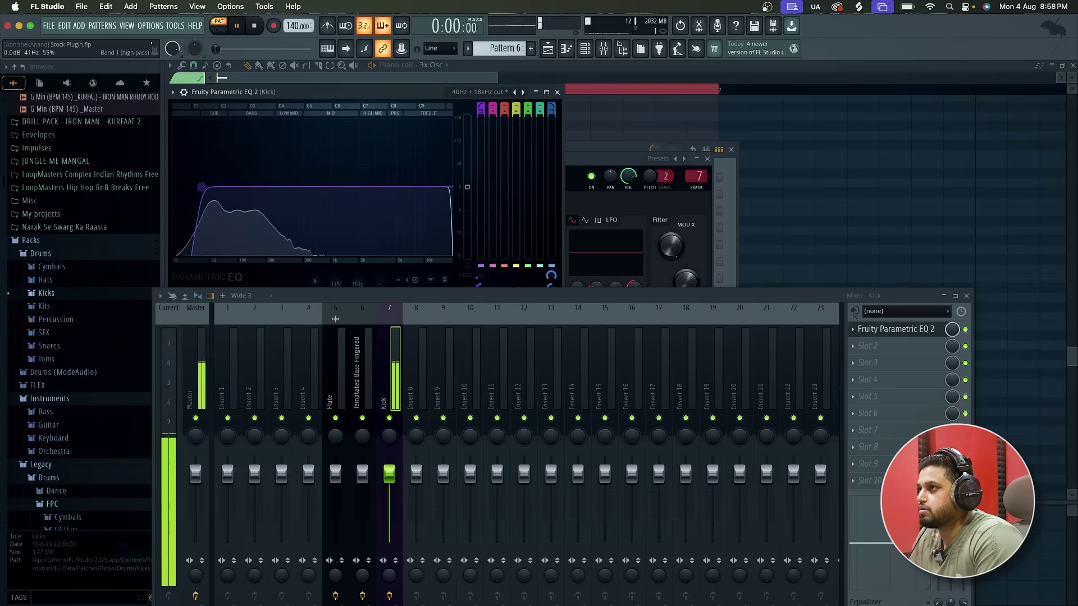
key(space)
click(557, 92)
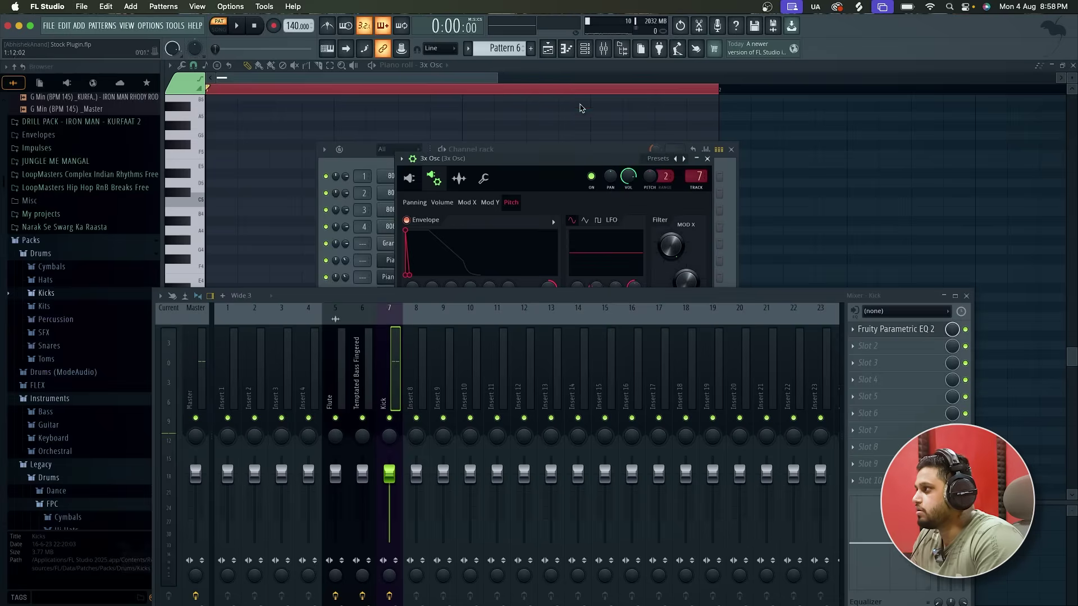
Find Fruity WaveShaper in the full plugin list and load it in the second effect slot of the Kick track
click(878, 354)
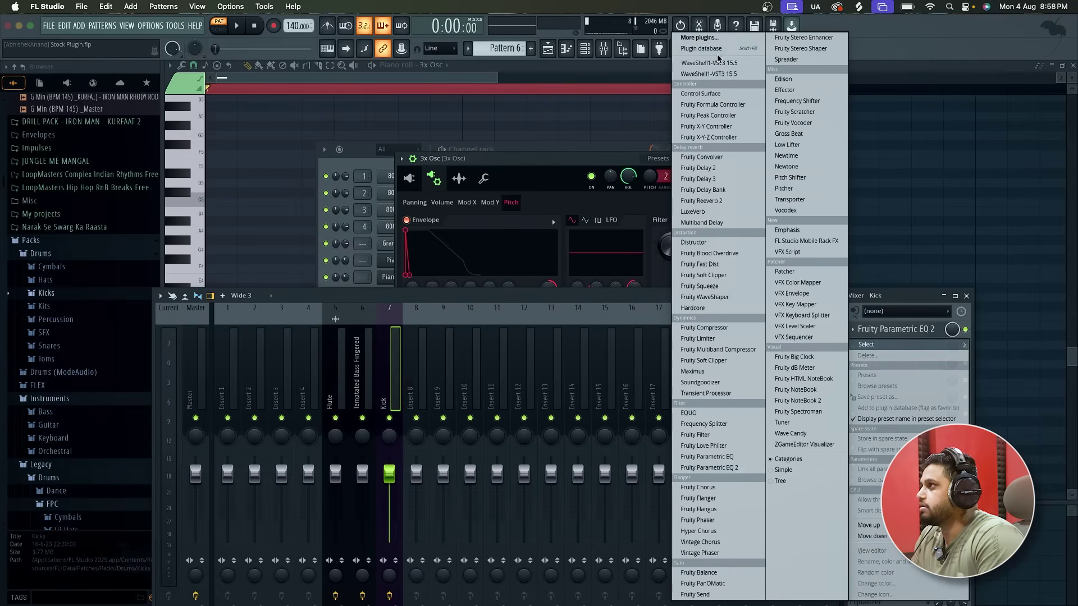
click(728, 39)
text(w)
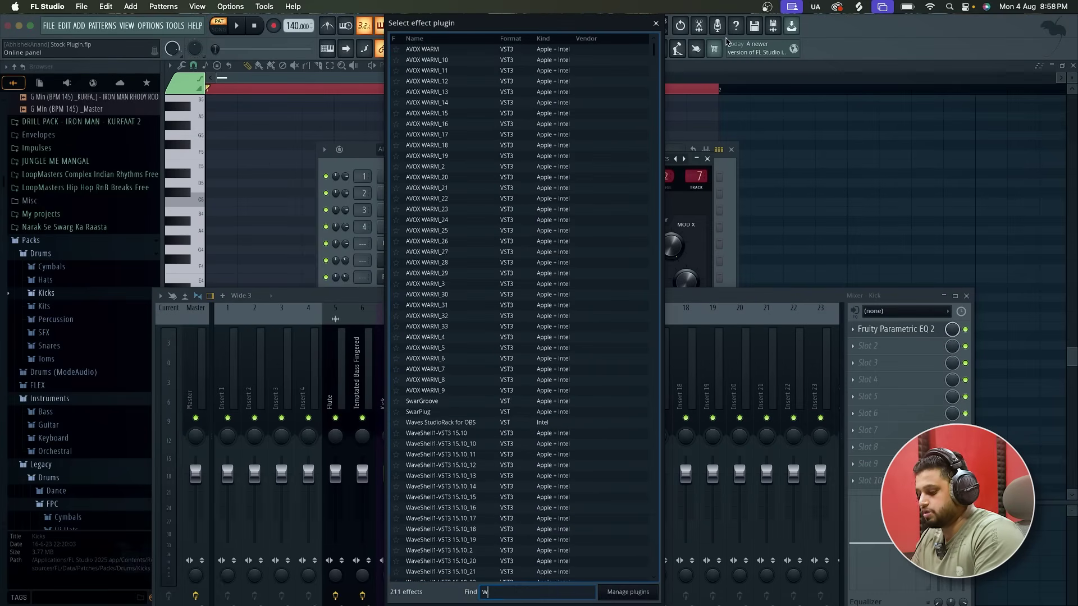
text(avesha)
double_click(486, 51)
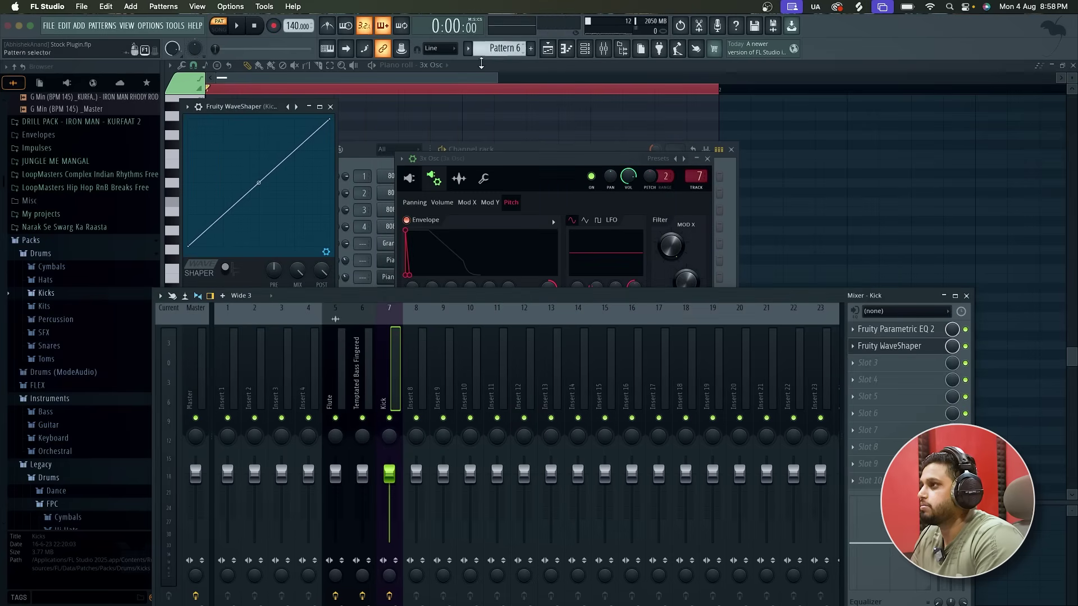
Bend the WaveShaper curve to 100% tension while auditioning the kick, close the plugin and return to the piano roll
key(space)
key(space)
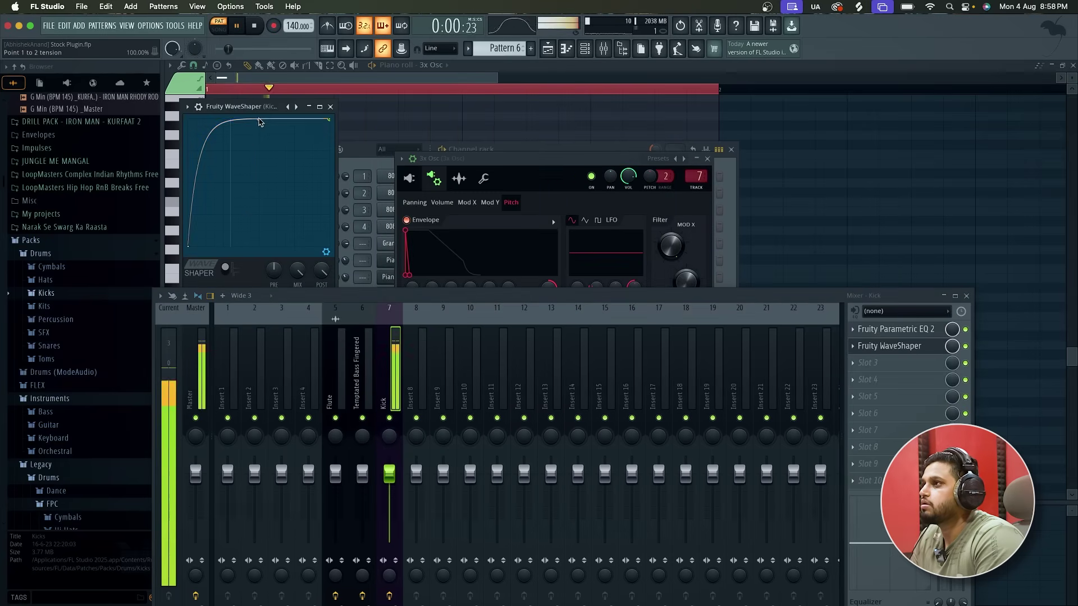
key(space)
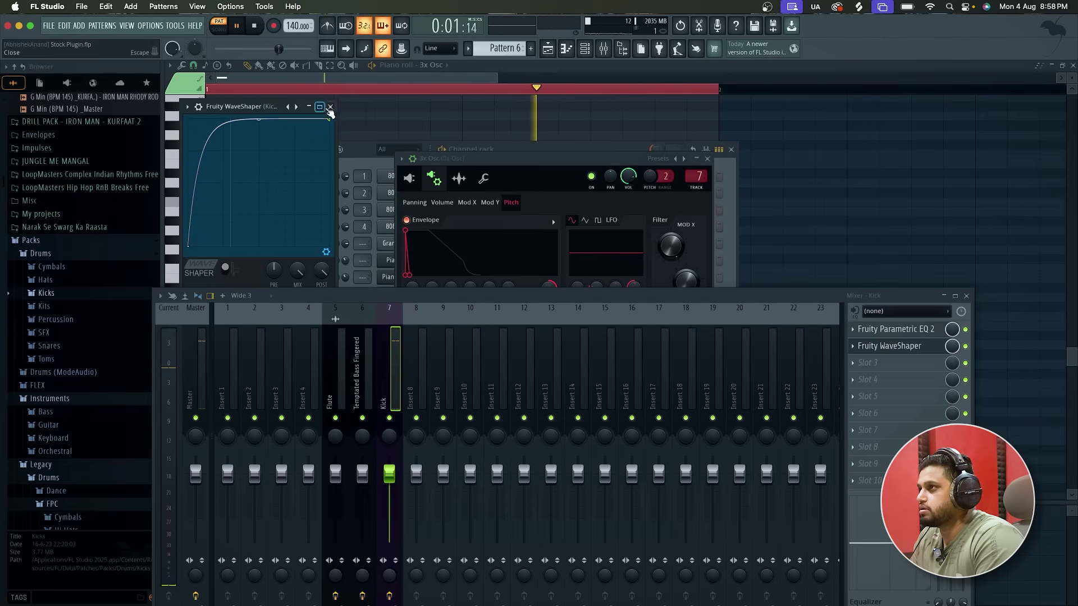
click(330, 107)
key(space)
click(366, 88)
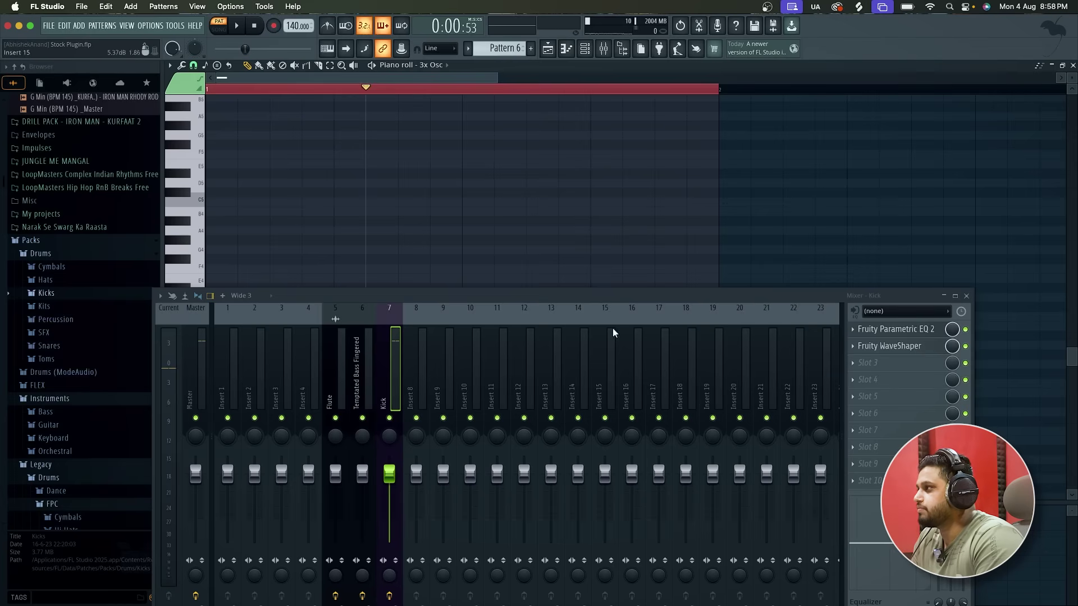
Open the 3x Osc kick channel and set its volume envelope's sustain to 0% and decay to 68% while auditioning
click(584, 48)
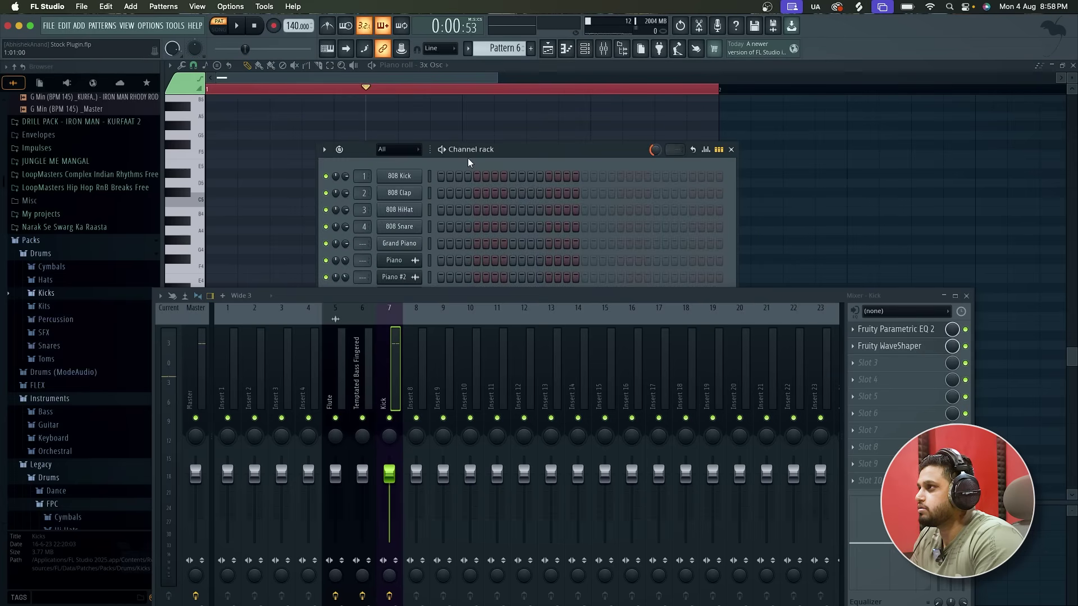
drag(445, 298, 443, 365)
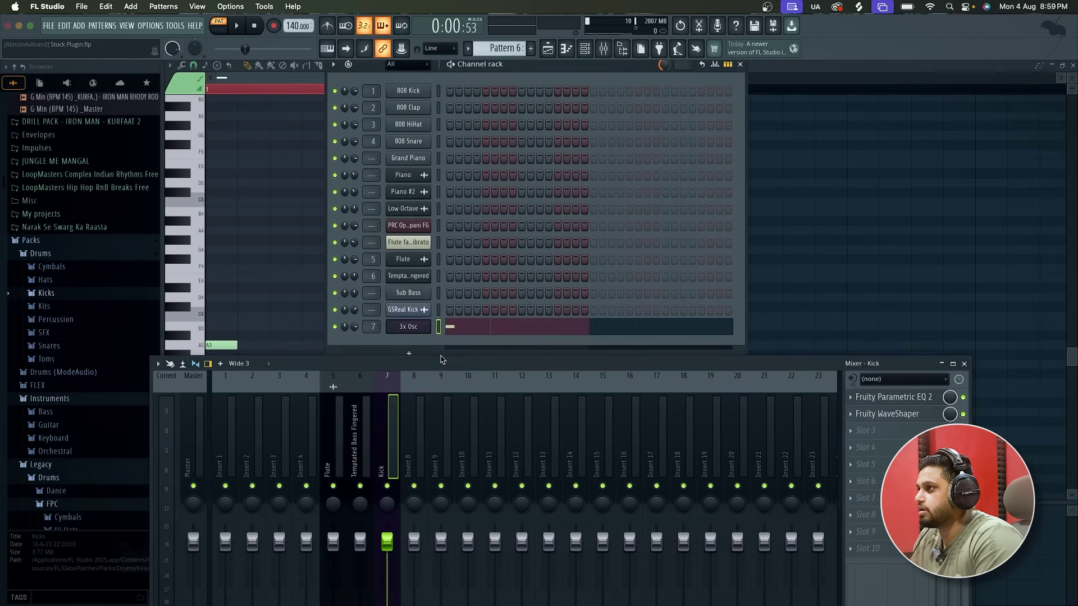
click(418, 328)
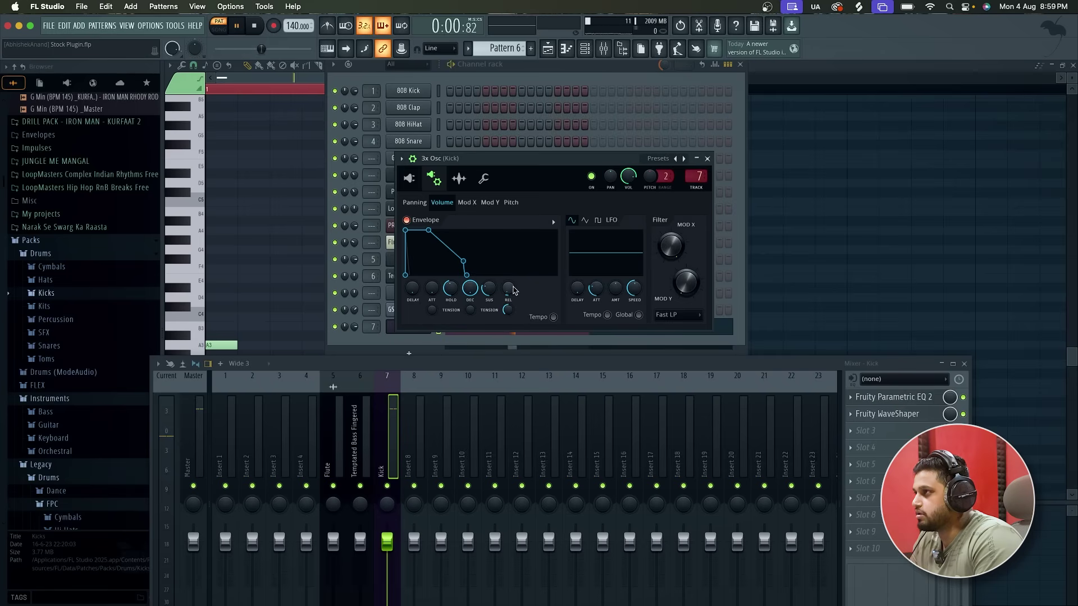
drag(464, 261, 465, 263)
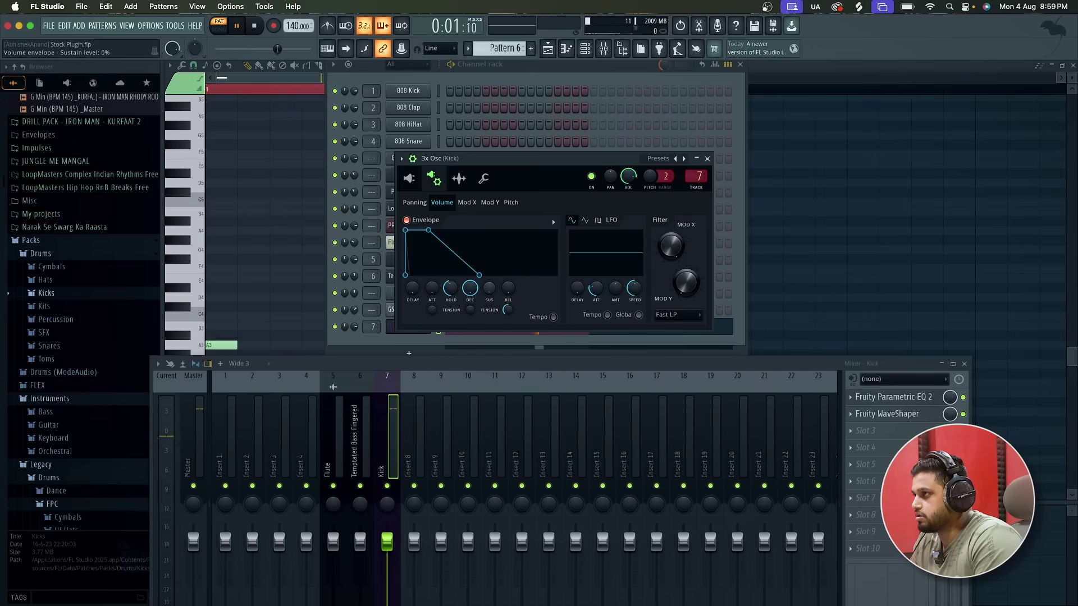
scroll(477, 296, down, 5)
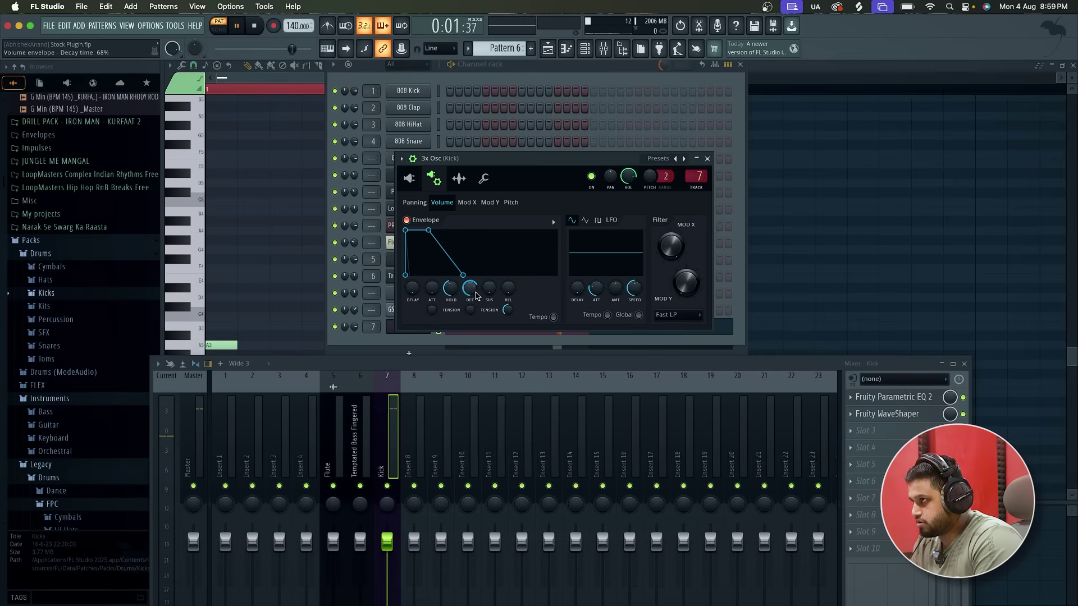
Try the volume envelope's hold at 100%, reduce it to zero, shorten the decay to a very brief drop, and close 3x Osc and the channel rack
drag(450, 288, 450, 264)
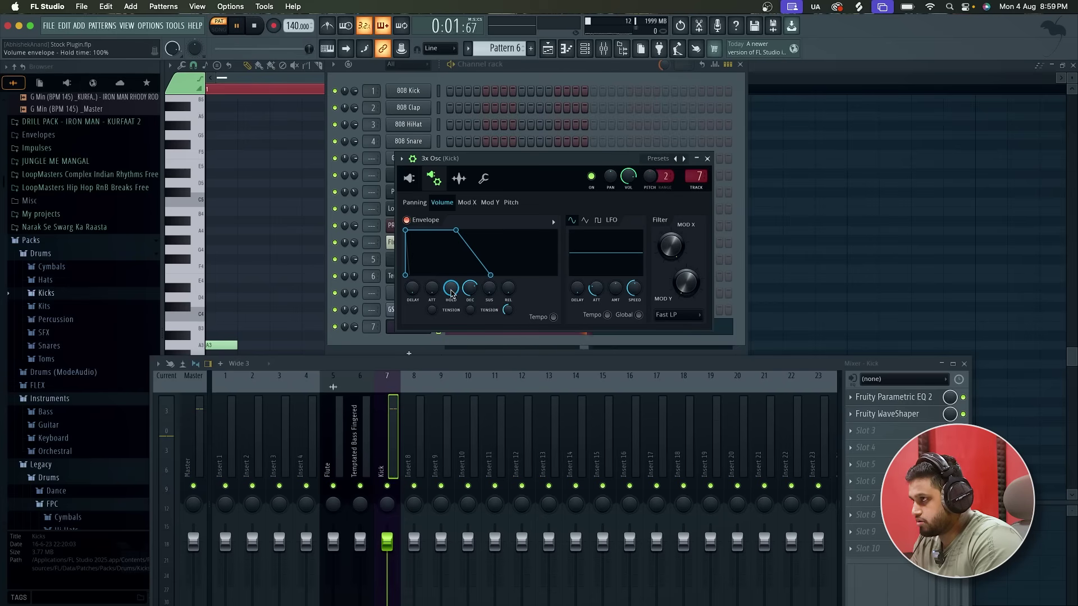
key(space)
key(space)
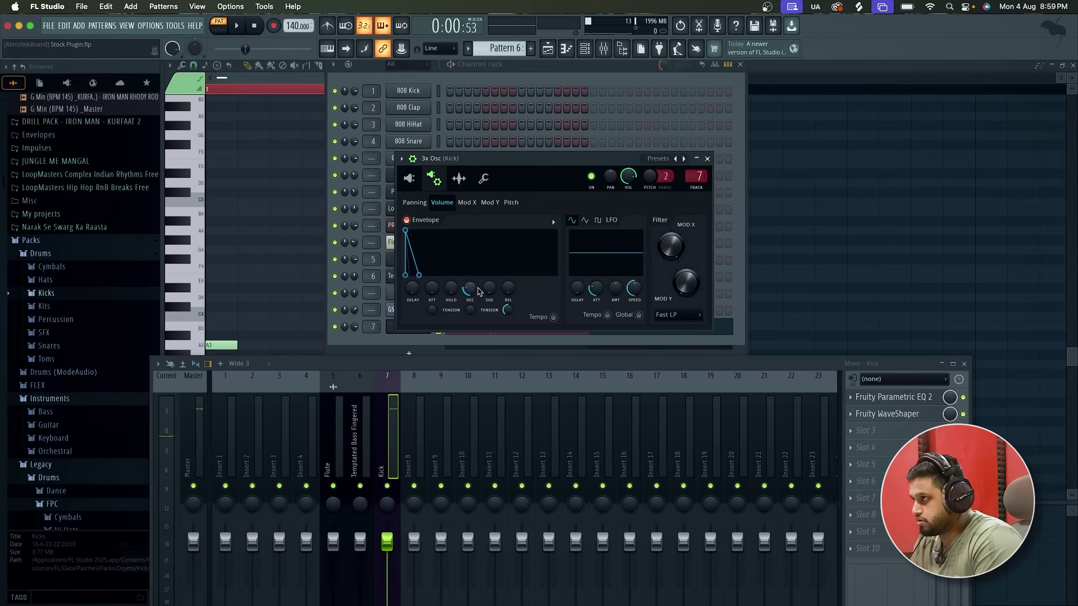
drag(479, 292, 479, 314)
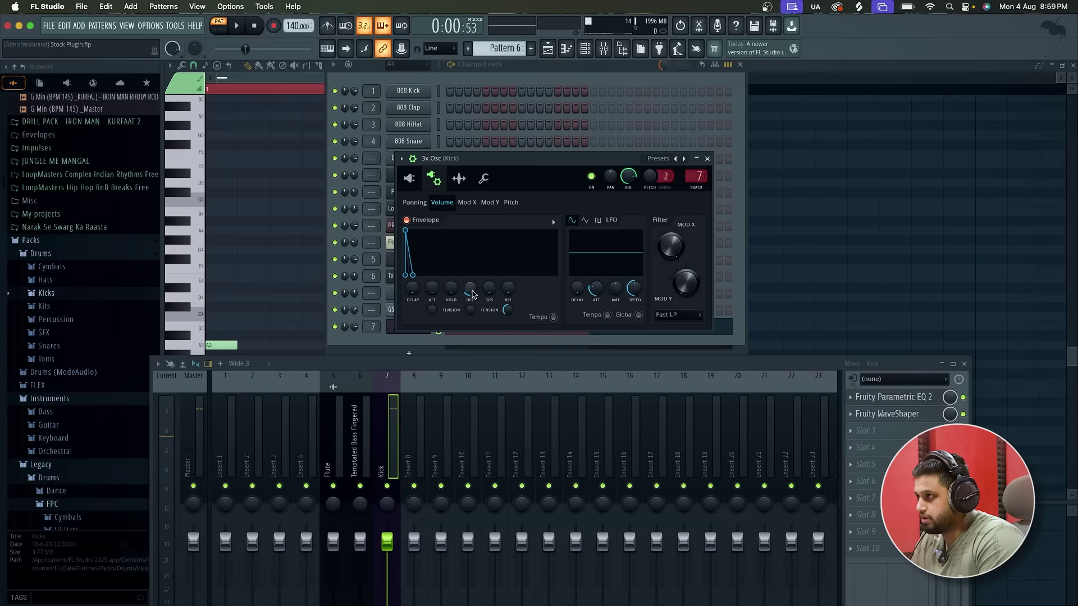
drag(473, 294, 472, 292)
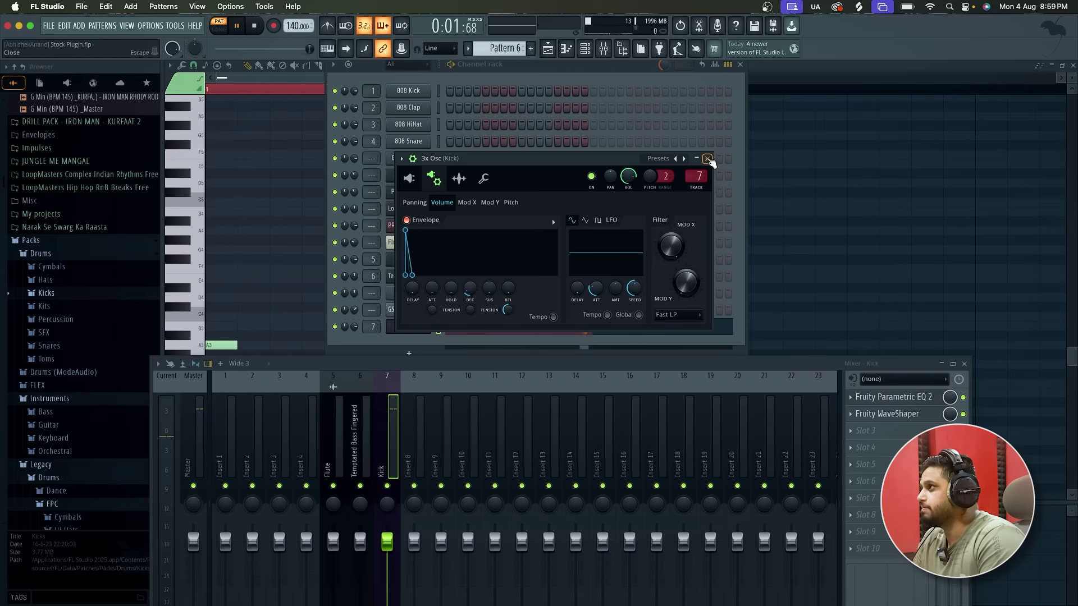
click(707, 159)
click(740, 64)
Find Fruity Soft Clipper in the full plugin list, load it in the Kick track's third effect slot, try its threshold and close it
drag(576, 371, 584, 268)
click(874, 330)
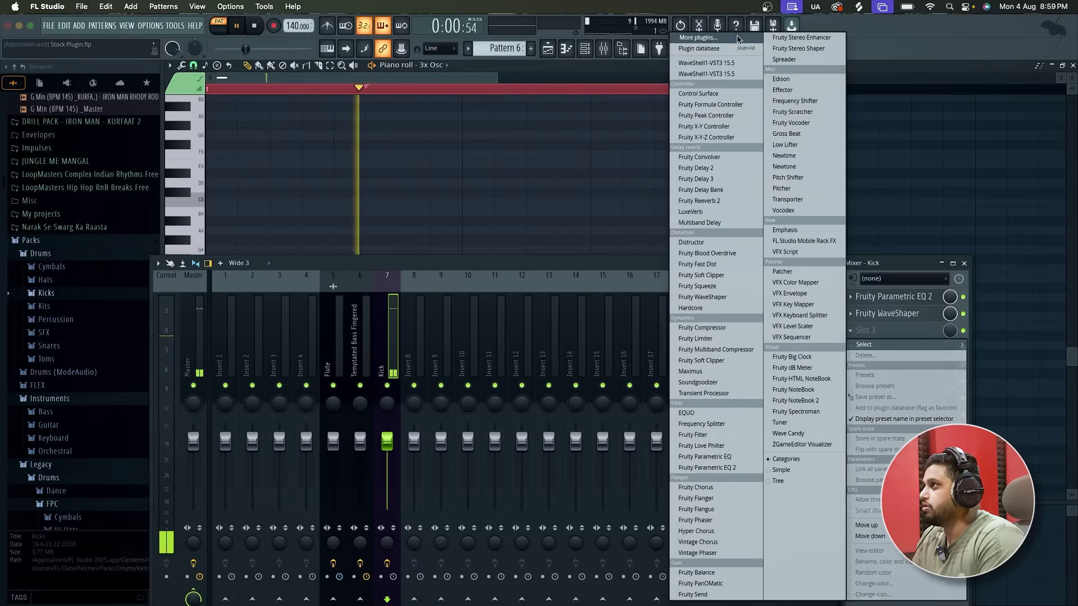
click(736, 35)
text(soft)
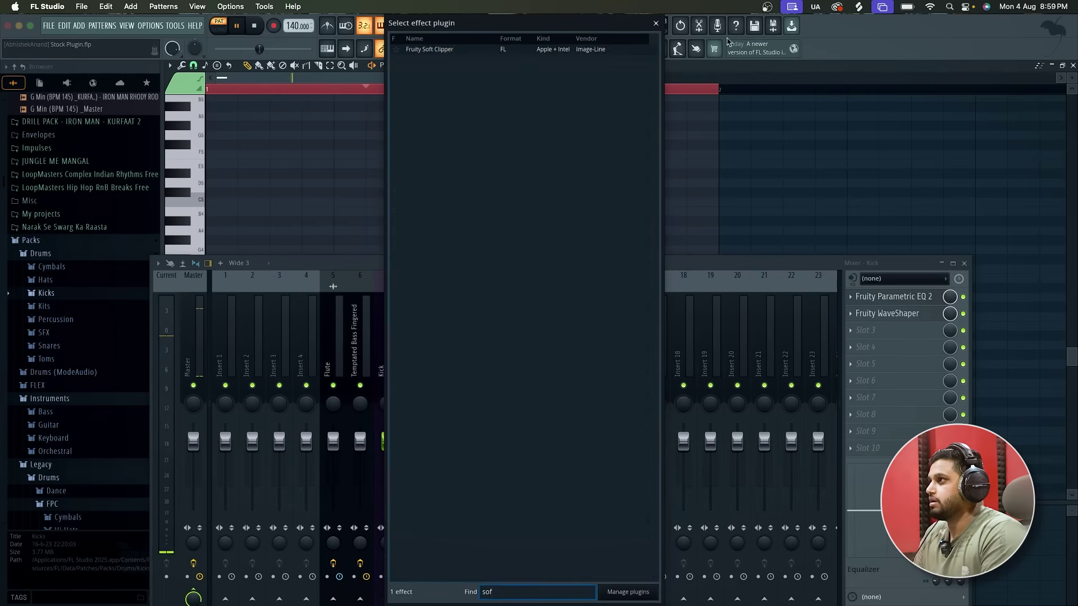
double_click(643, 49)
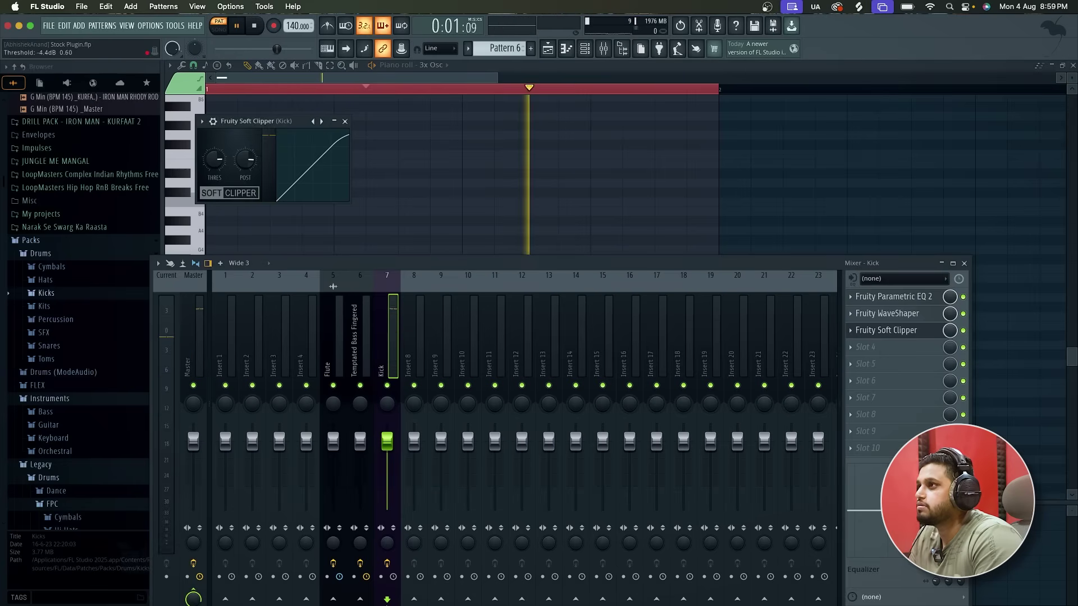
mouse_move(214, 160)
mouse_down()
mouse_move(214, 150)
mouse_move(215, 161)
mouse_up()
click(886, 330)
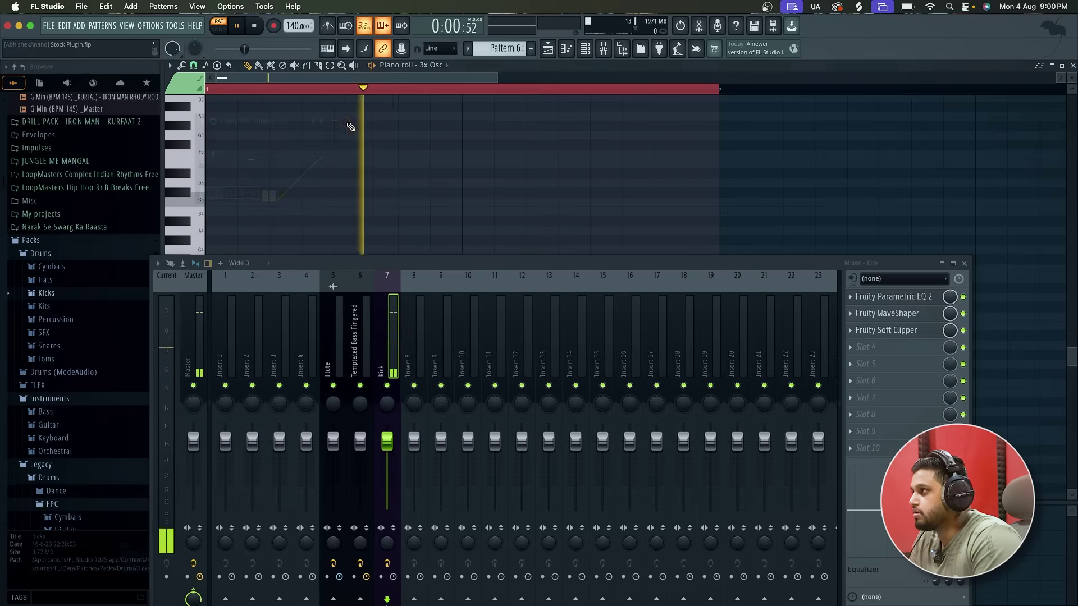
key(space)
Load a second Fruity Parametric EQ 2 in the fourth effect slot of the Kick track
click(865, 348)
click(707, 467)
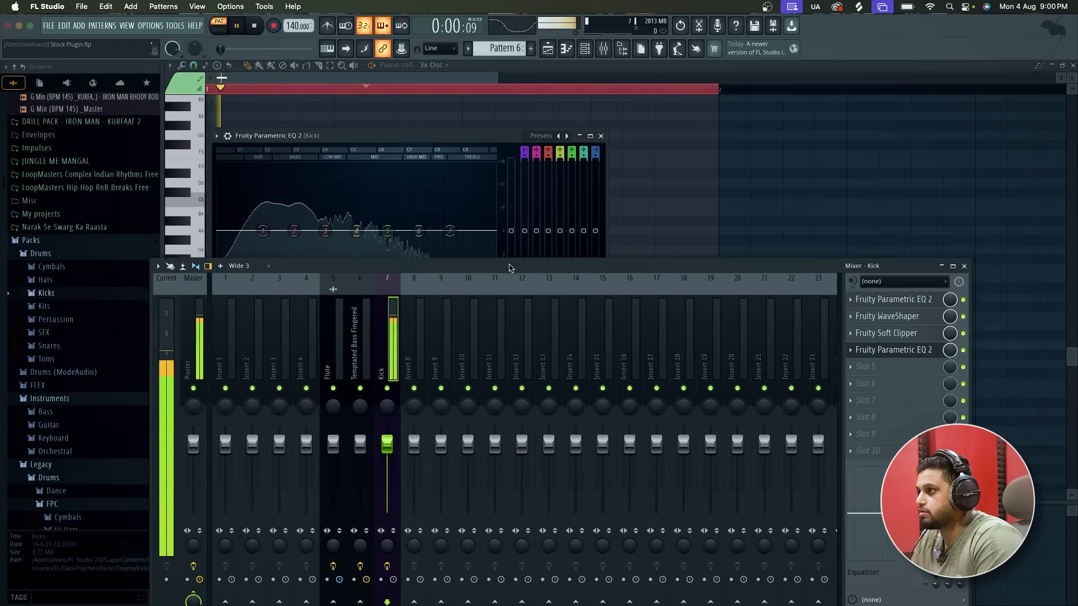
drag(509, 261, 509, 289)
Boost band 5 of the new EQ by about 3 dB at 940 Hz while auditioning the kick, and close the EQ
key(space)
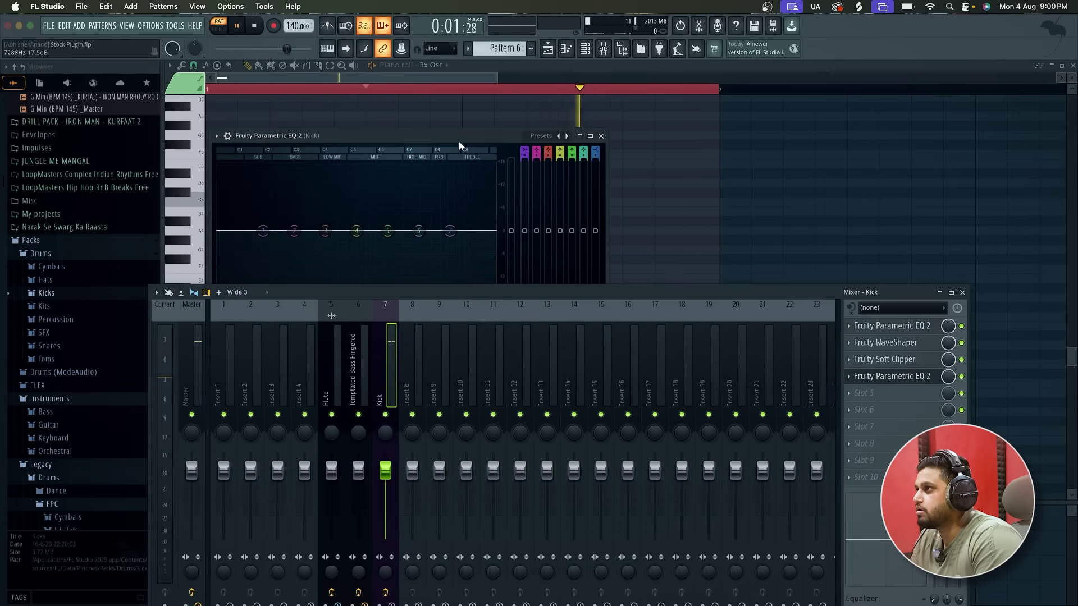
drag(460, 136, 551, 65)
mouse_move(480, 159)
mouse_down()
mouse_move(463, 128)
mouse_move(441, 132)
mouse_move(426, 119)
mouse_move(478, 127)
mouse_move(464, 147)
mouse_up()
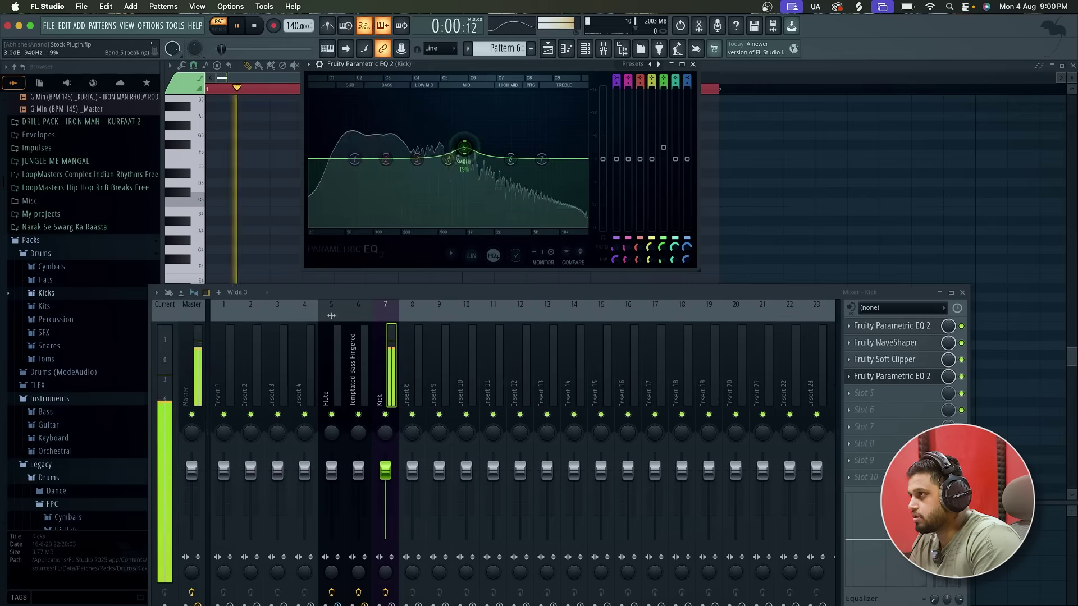
click(692, 63)
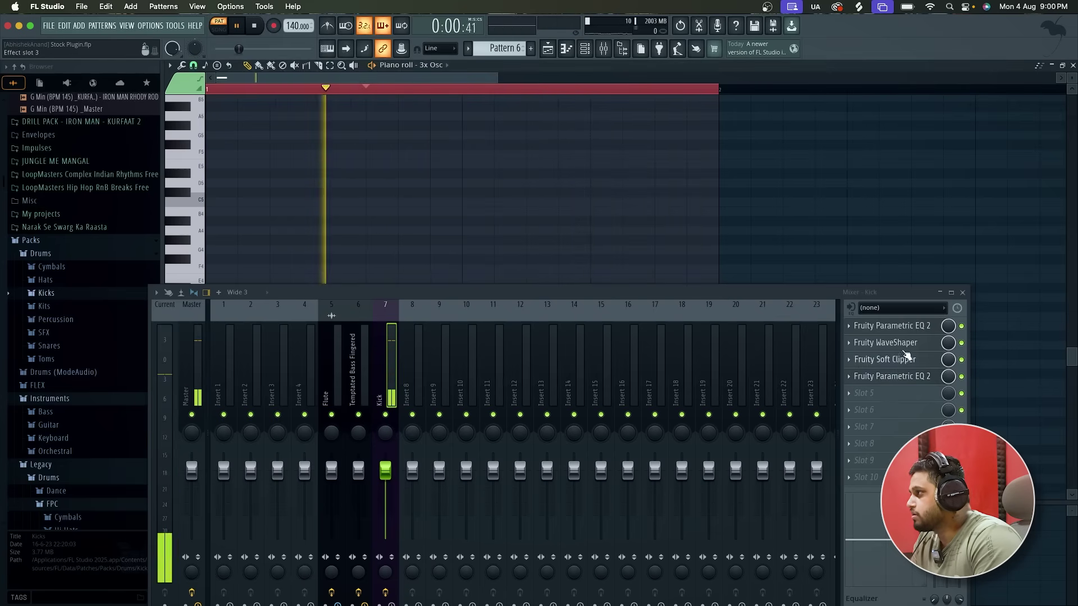
Set the Kick track's WaveShaper post gain to 80%, switch it to bipolar mode, and close the plugin and mixer
click(907, 344)
drag(322, 297, 308, 353)
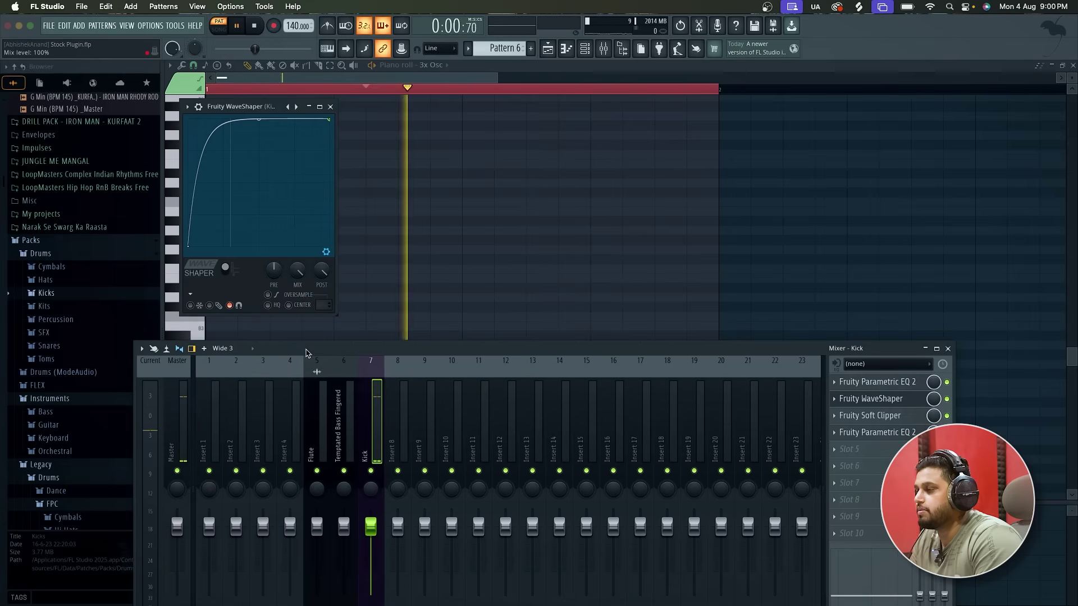
drag(320, 272, 320, 286)
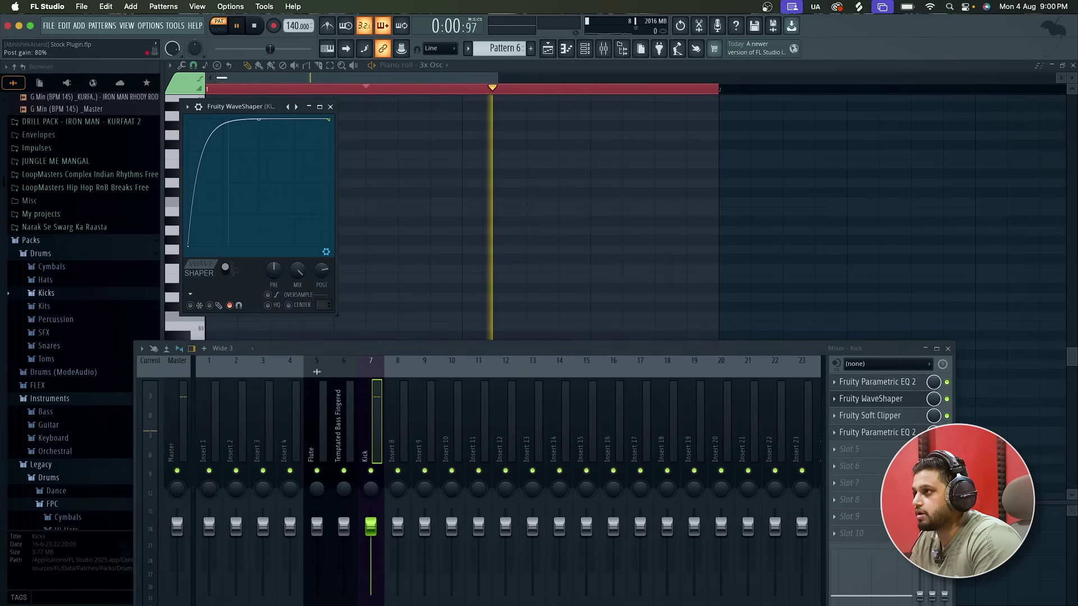
click(226, 269)
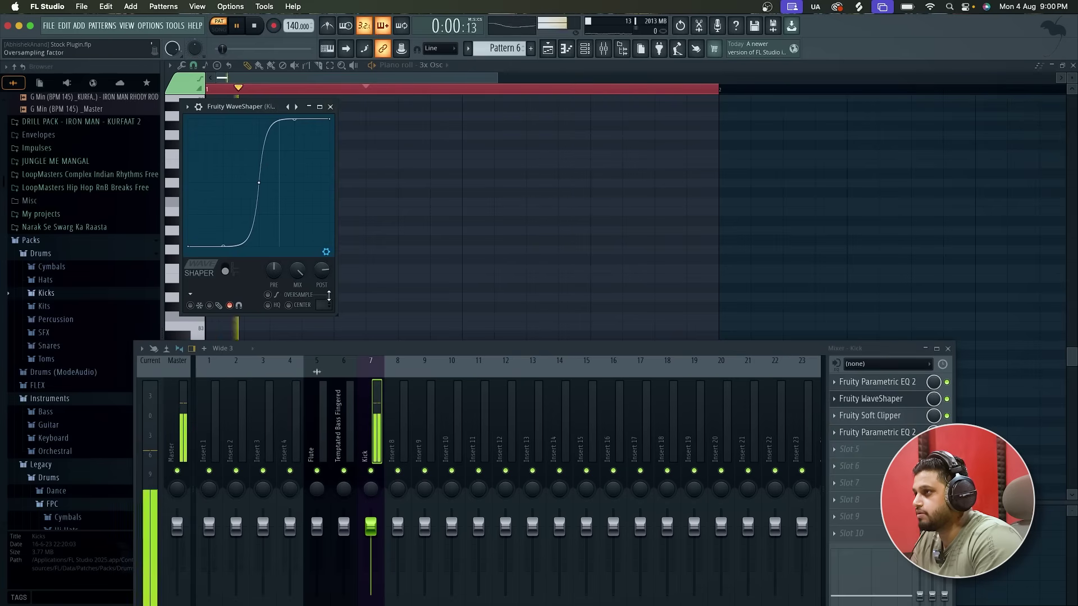
click(330, 107)
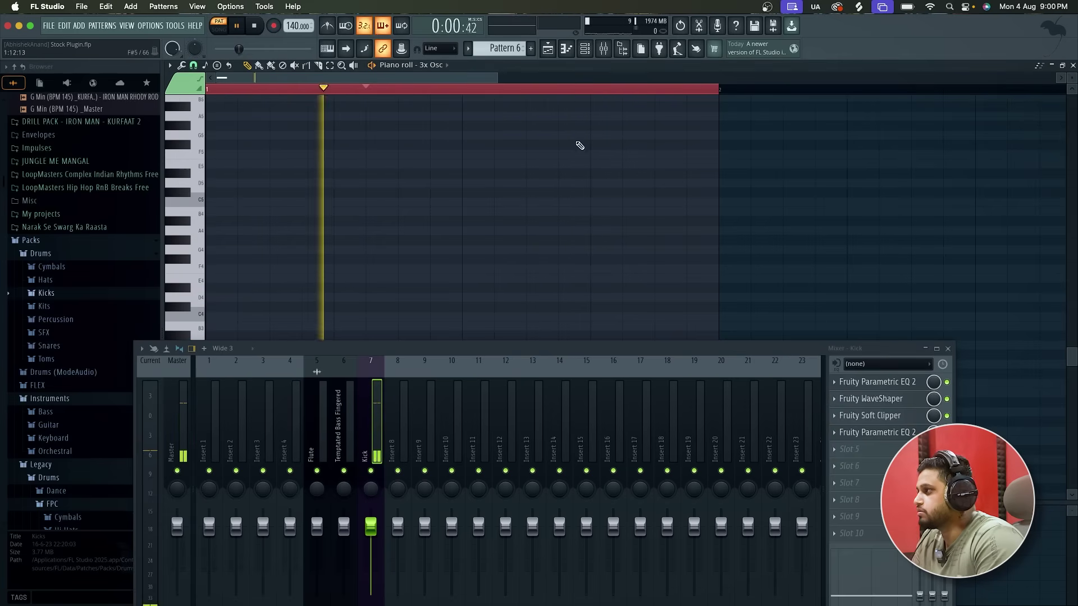
click(948, 348)
key(space)
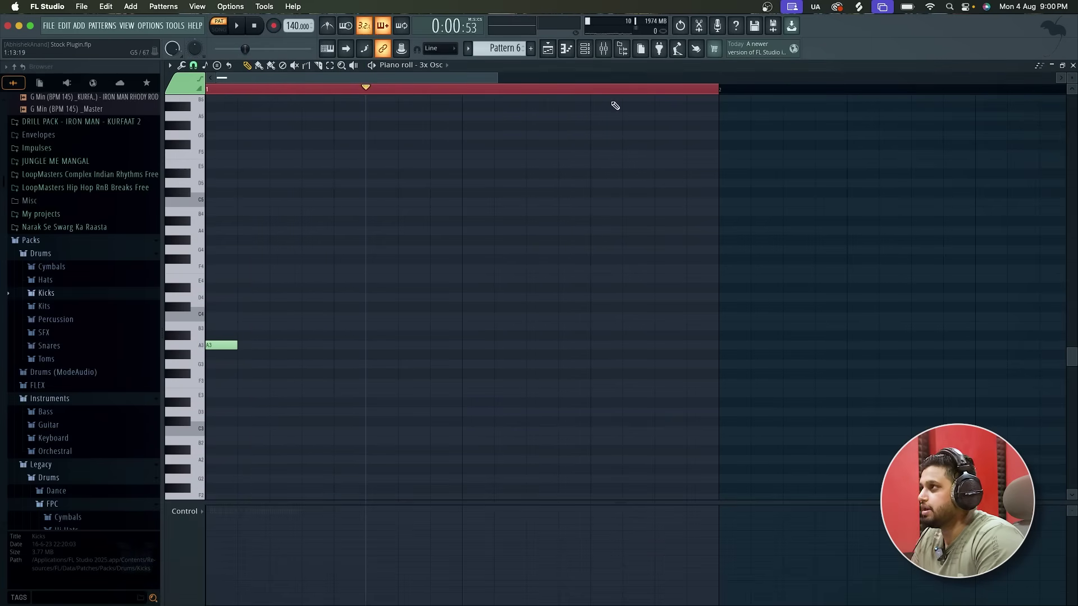
Place the Pattern 6 kick clip at bar 17 on playlist Track 12 and extend it to bar 21 during playback
click(547, 48)
drag(456, 433, 439, 428)
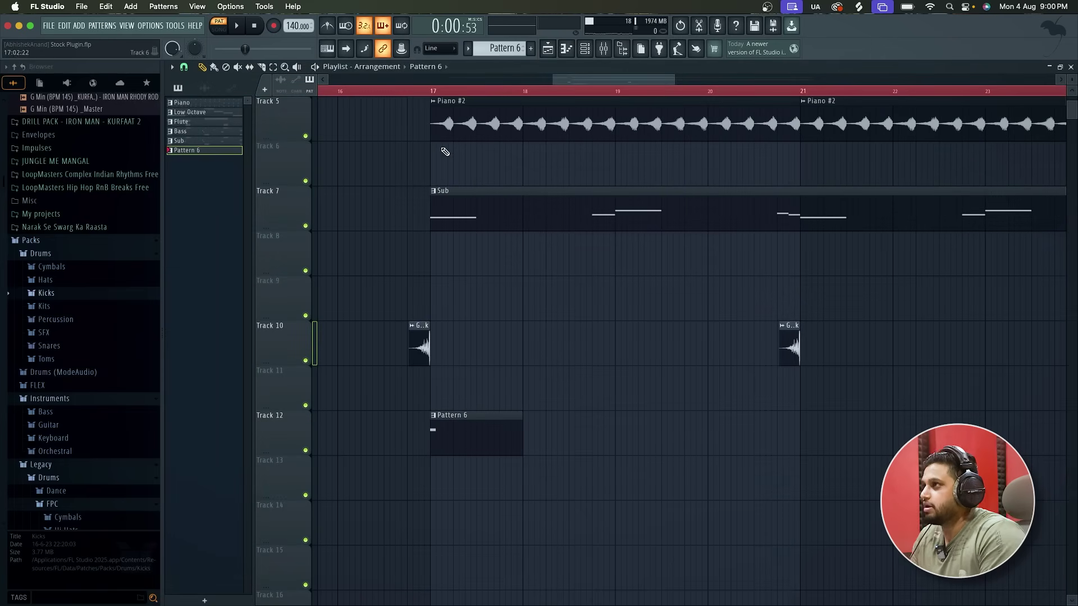
scroll(485, 181, down, 2)
key(space)
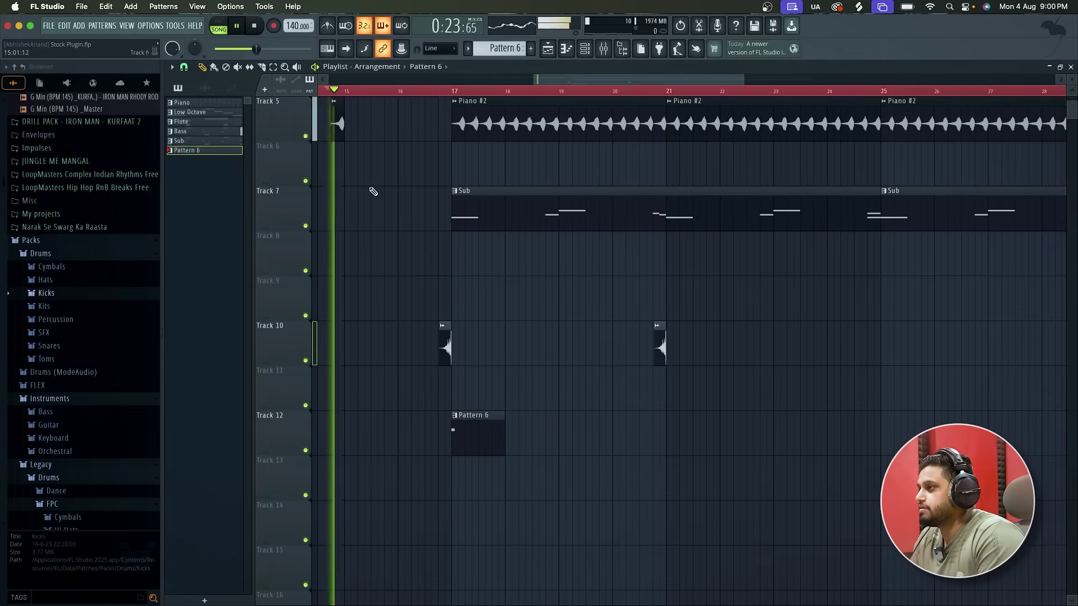
scroll(382, 205, up, 2)
drag(555, 437, 792, 427)
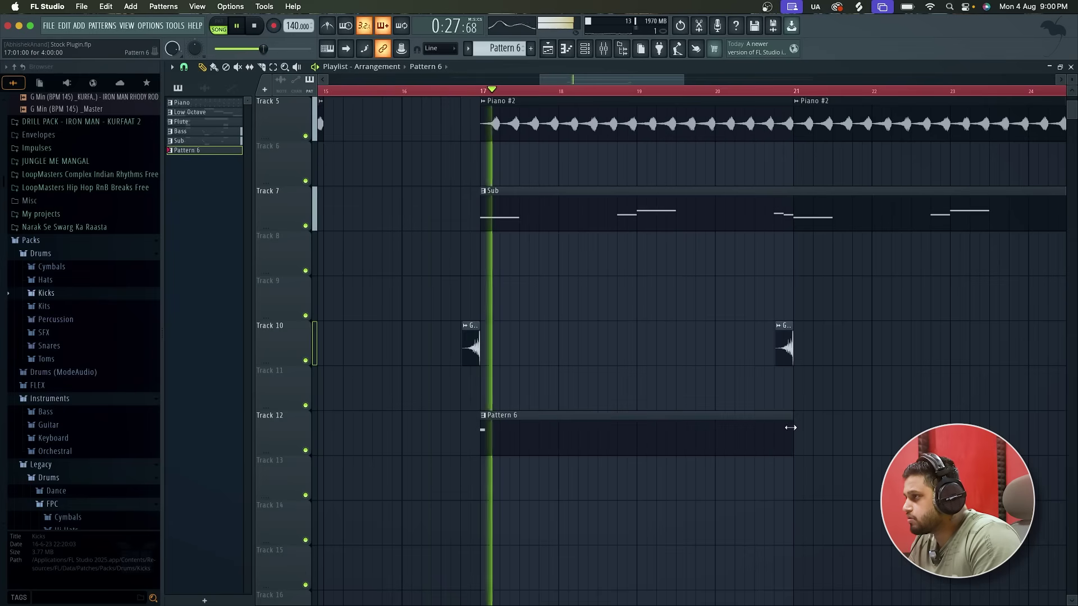
Mute the Sub clips' Track 7 and replay the arrangement from just before bar 15
click(306, 226)
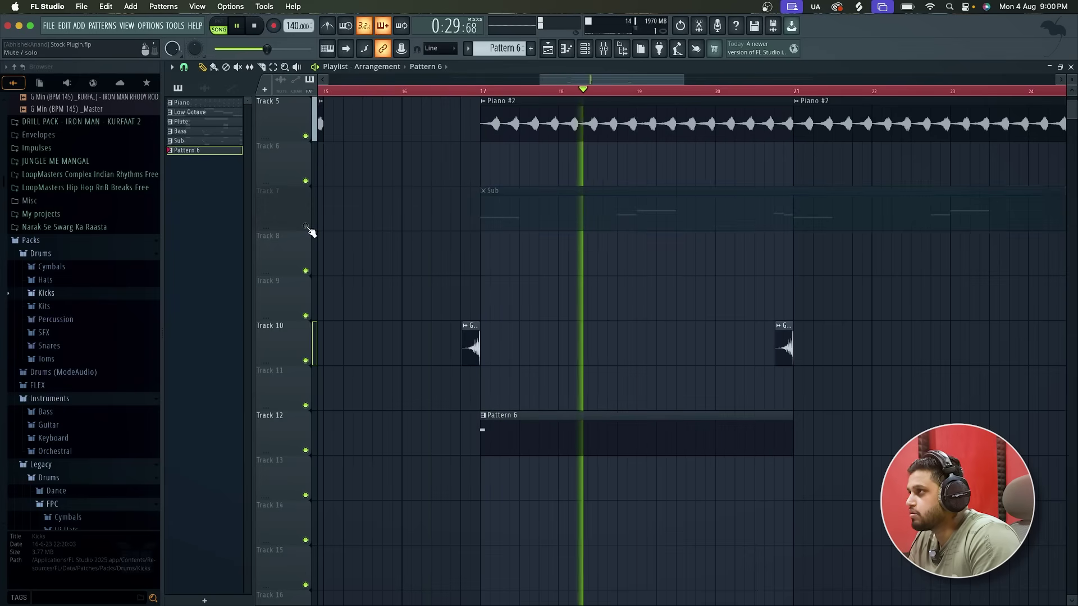
scroll(421, 262, up, 4)
scroll(421, 262, down, 2)
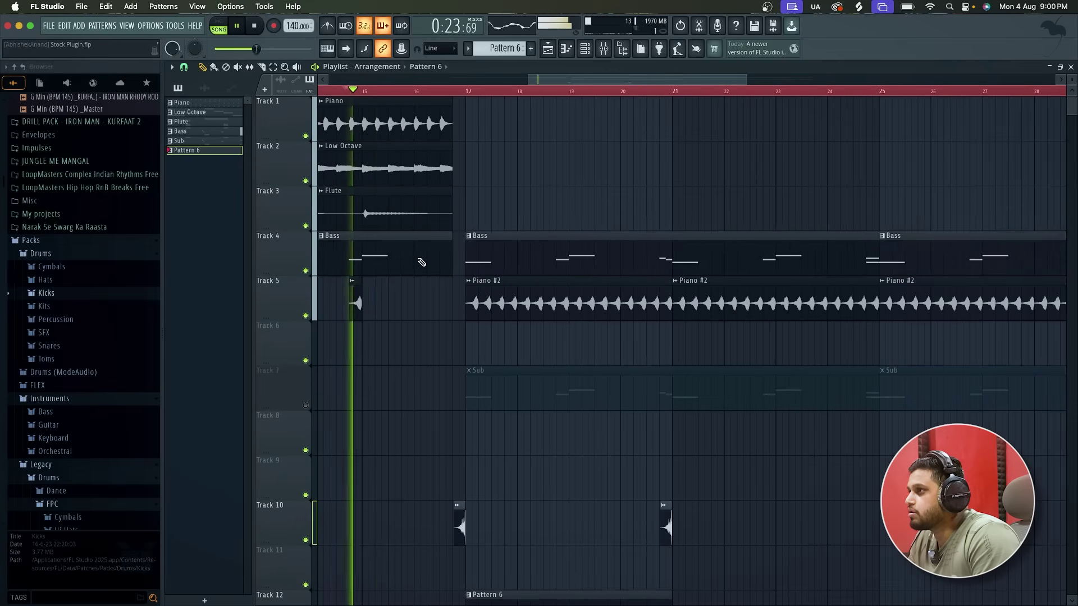
Mute the Bass clips on Track 4 and play the arrangement from bar 17
click(306, 271)
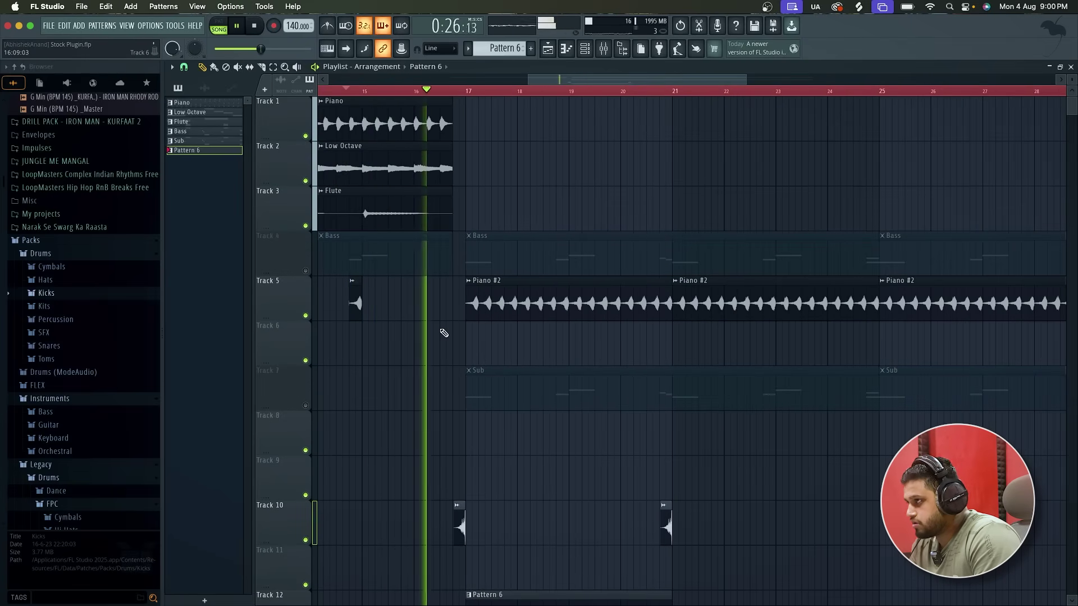
scroll(443, 333, down, 3)
scroll(443, 333, up, 2)
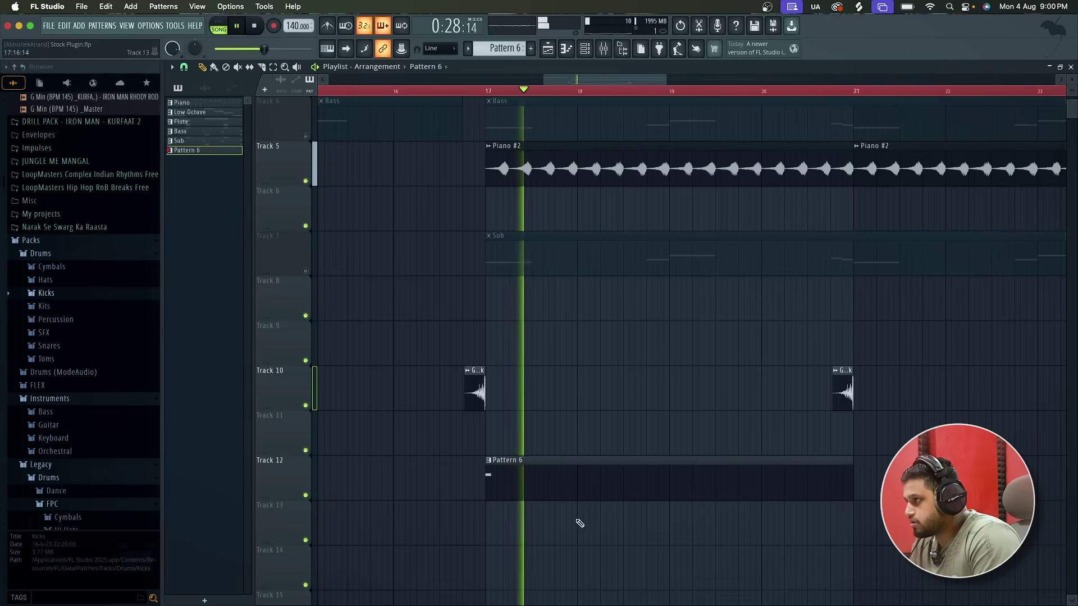
key(space)
click(491, 93)
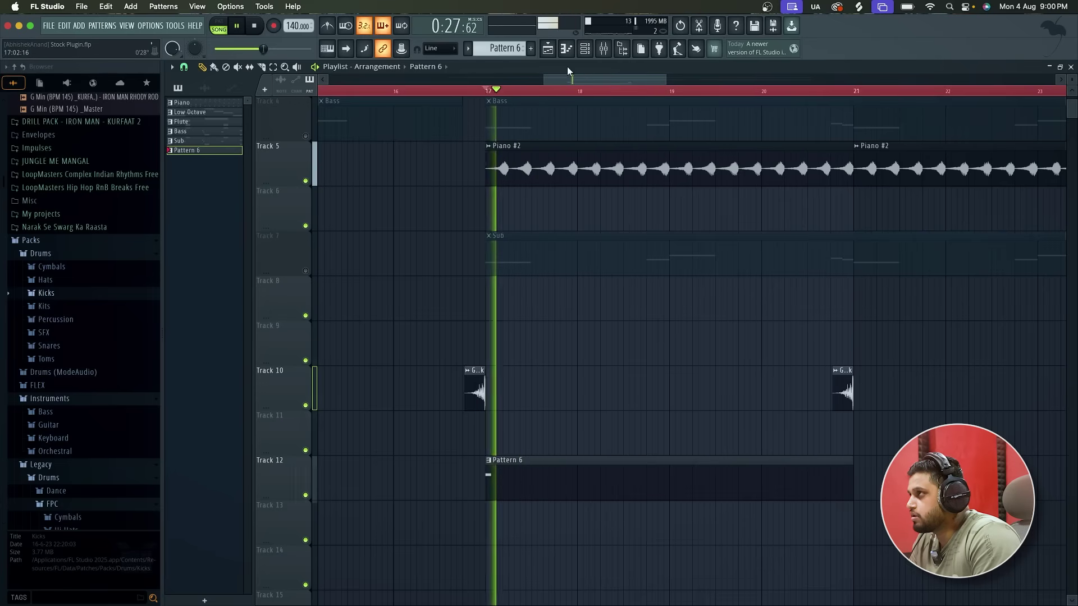
Lower the threshold and adjust the post gain of the Fruity Soft Clipper on the Kick mixer track during playback
click(584, 49)
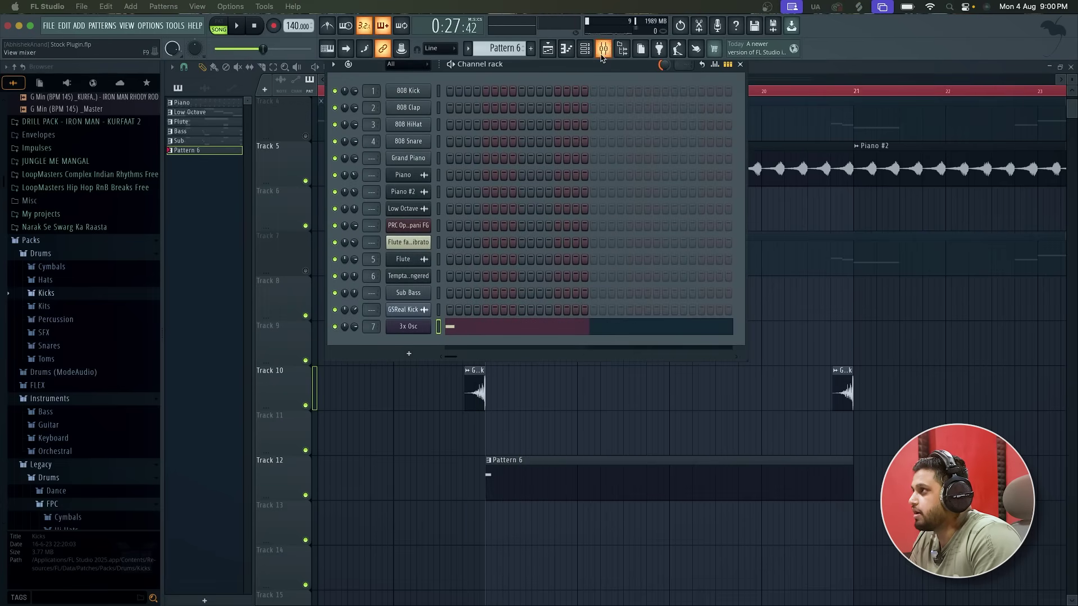
key(F9)
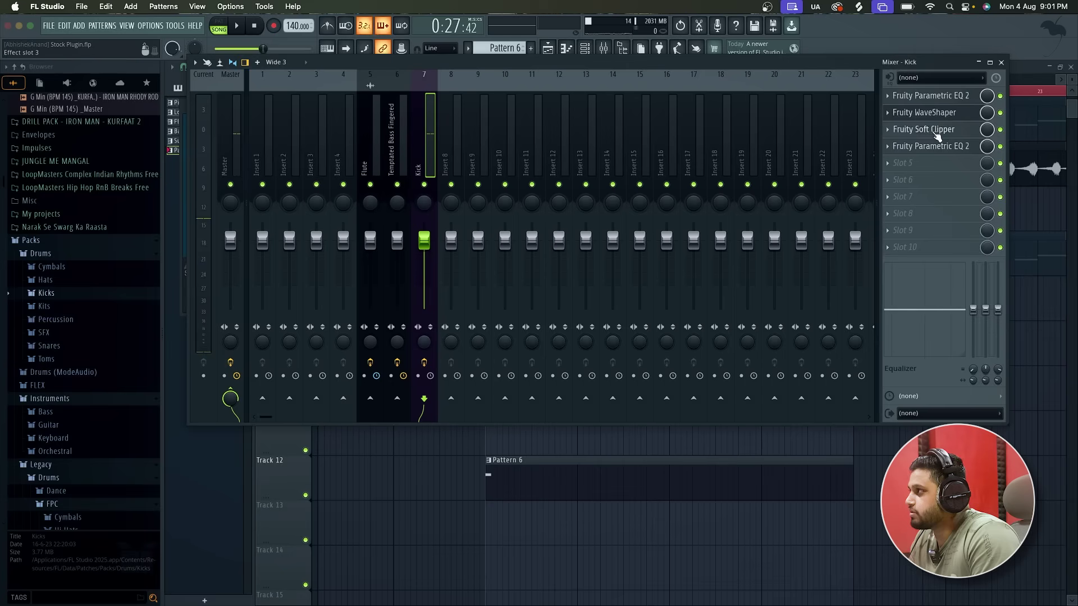
drag(915, 61, 889, 276)
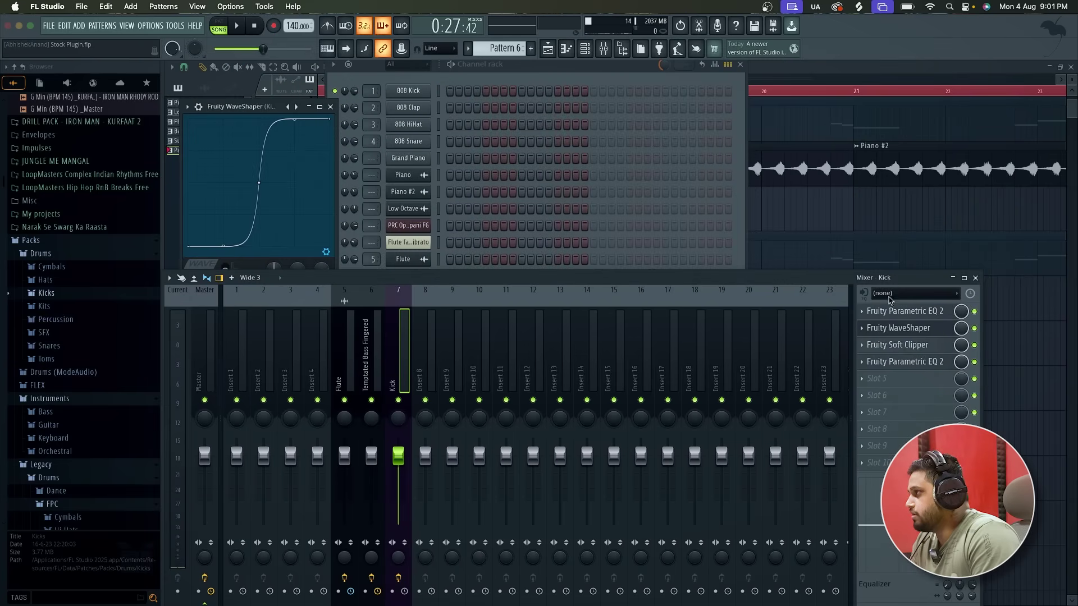
click(905, 349)
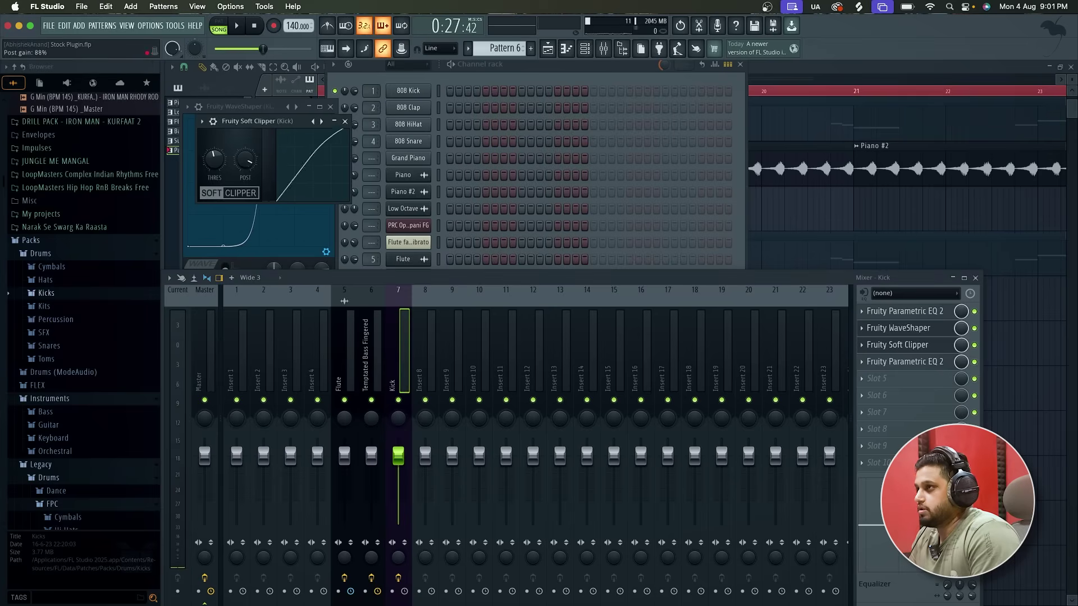
key(space)
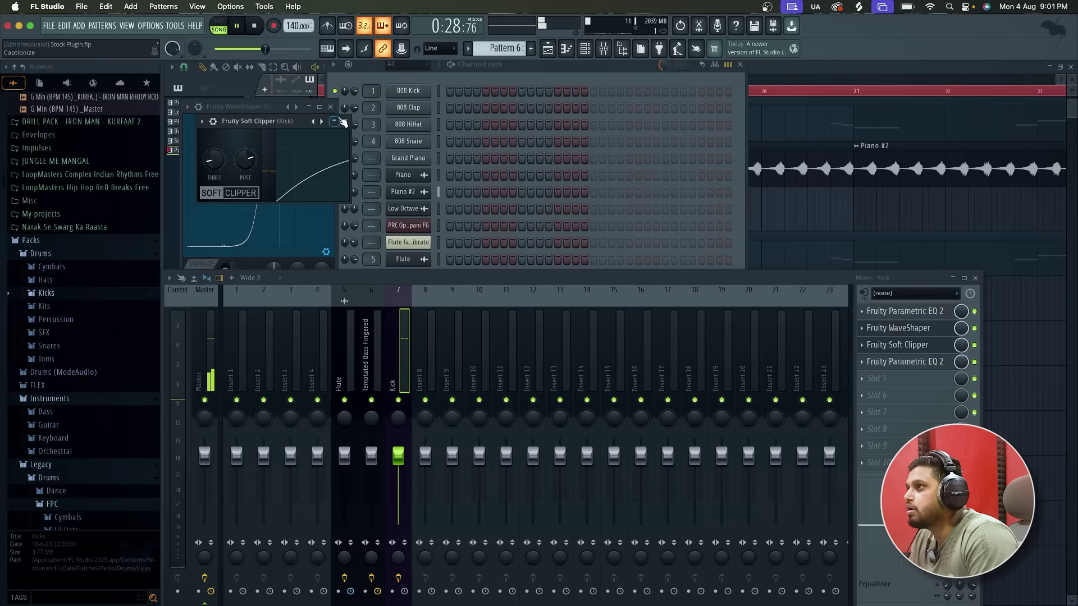
click(344, 121)
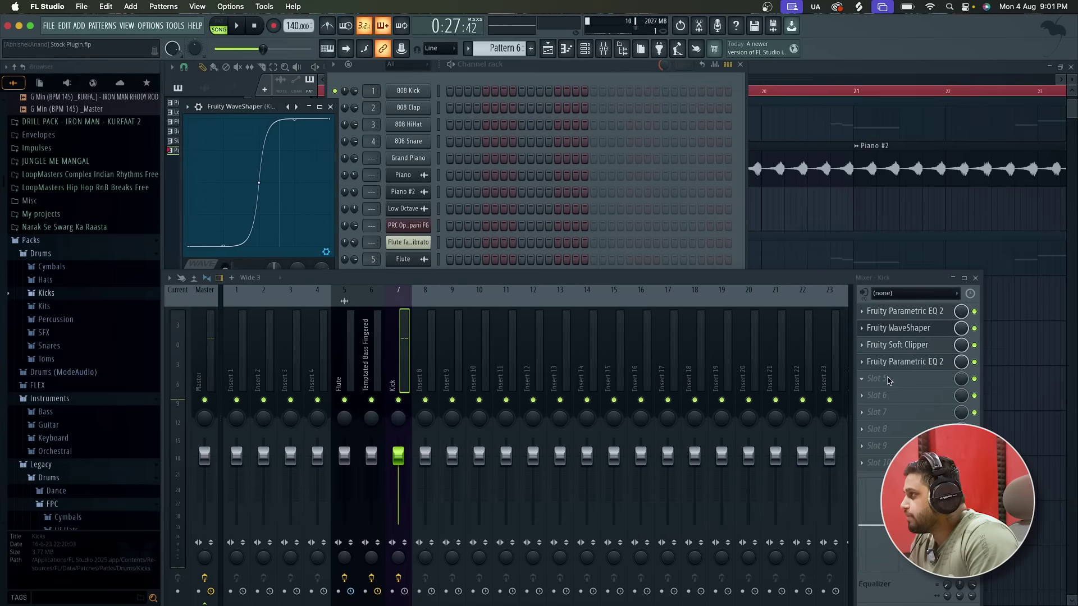
Boost band 3 of the Kick track's last Fruity Parametric EQ 2 to about 2.8 dB at 61 Hz
click(904, 362)
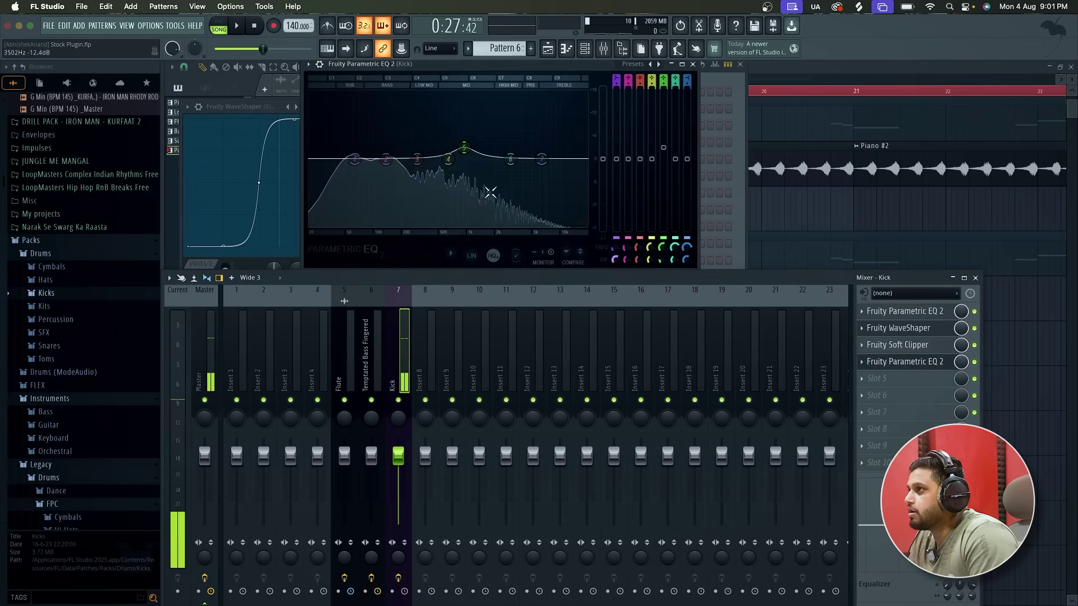
drag(417, 159, 352, 151)
key(space)
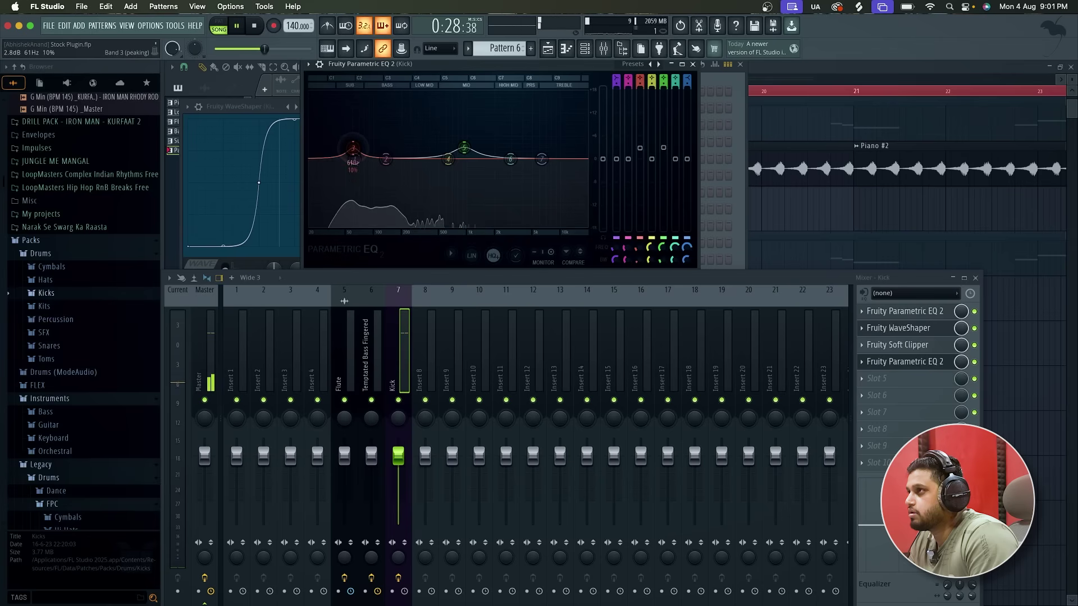
click(693, 65)
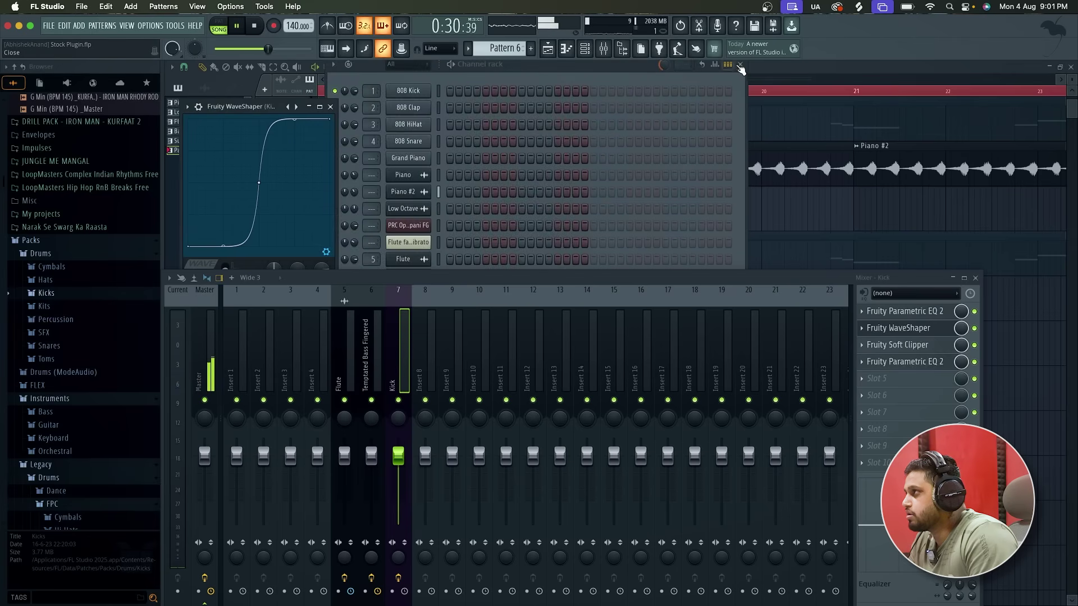
Close the channel rack and add Soundgoodizer to slot 5 of the Kick mixer track
click(739, 65)
key(space)
click(869, 379)
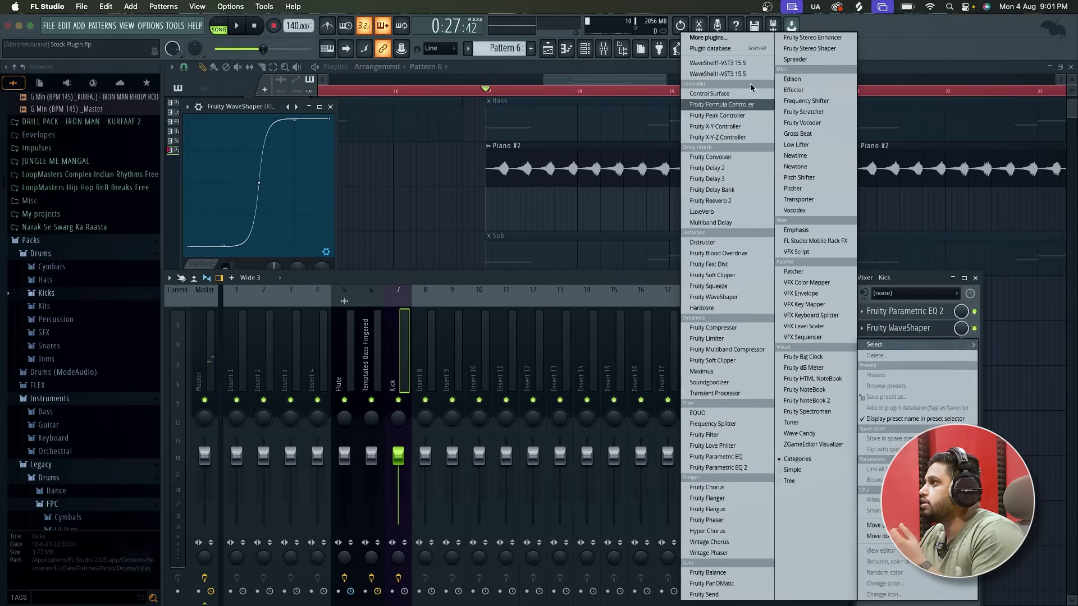
click(740, 39)
text(sou)
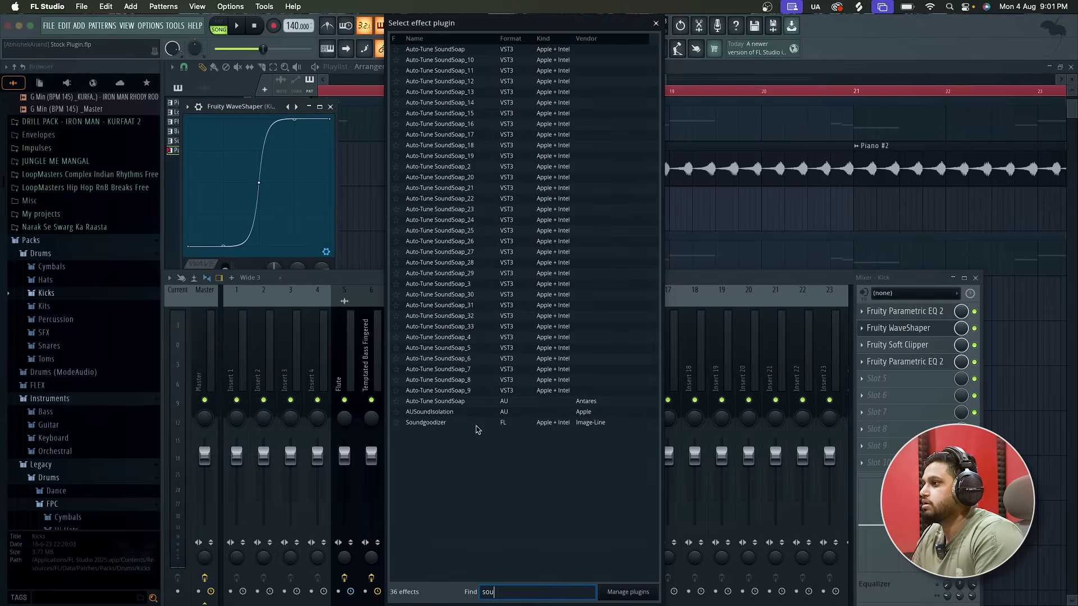
double_click(477, 425)
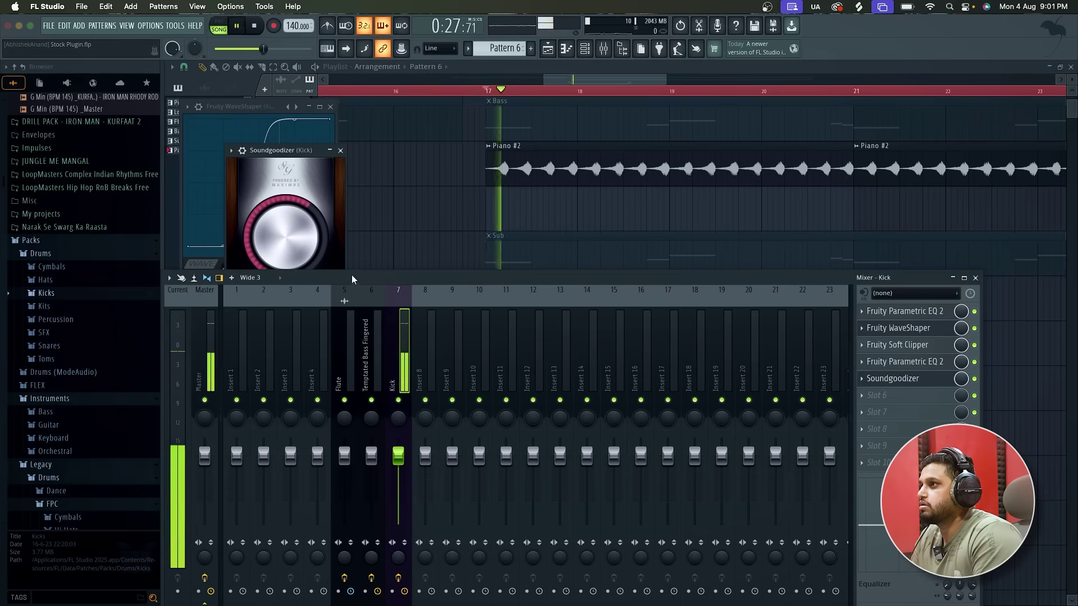
Set the Kick's Soundgoodizer to mode C with an amount of about 53%, and close the plugin windows and mixer
drag(276, 152, 418, 66)
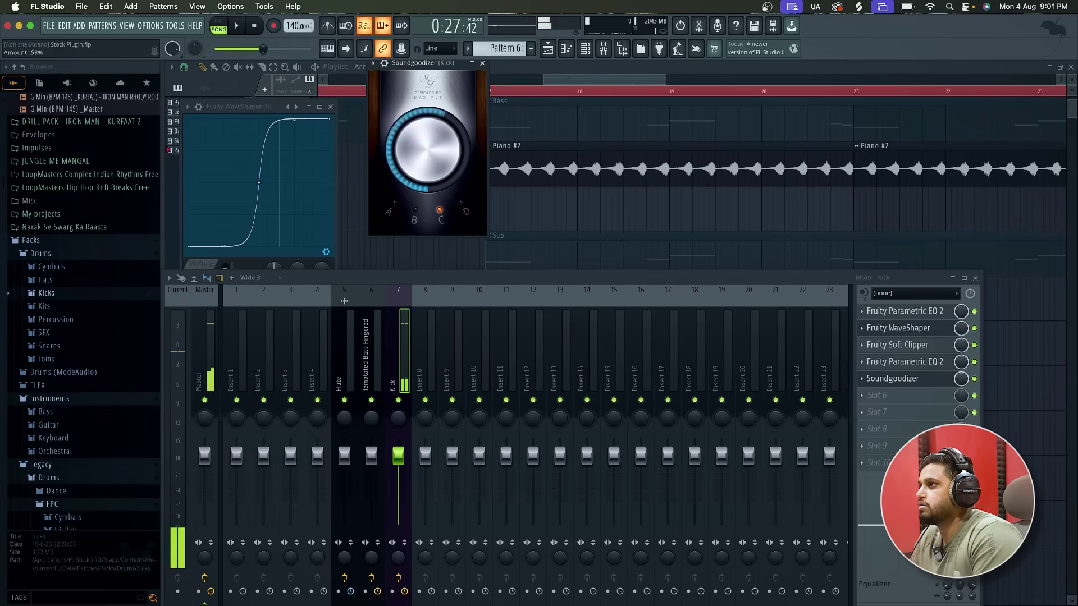
click(482, 63)
click(330, 107)
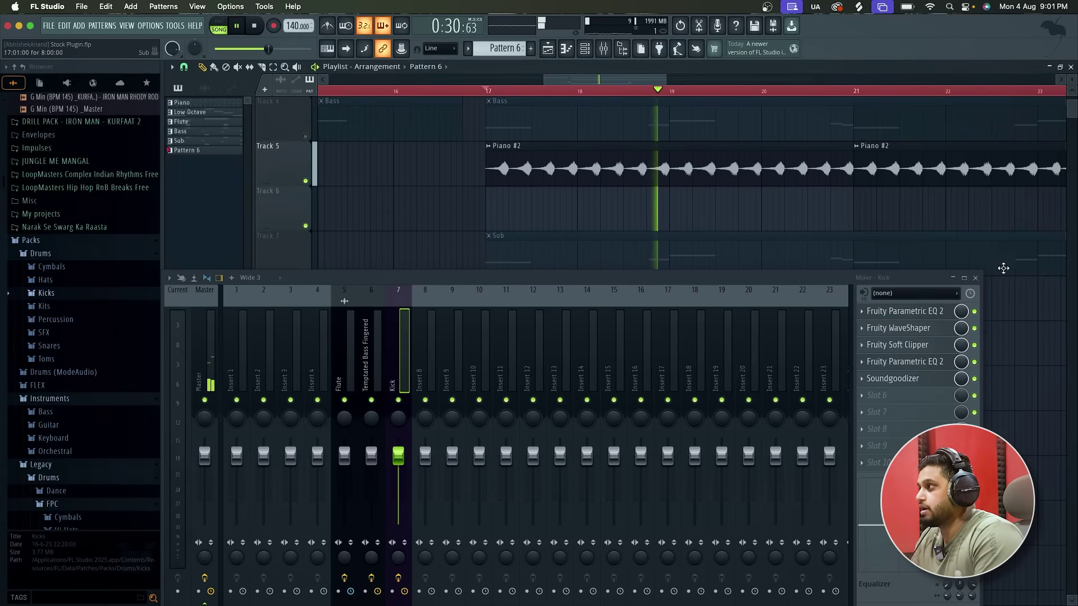
click(976, 278)
key(space)
Open Pattern 6 in the piano roll and play it with the metronome turned on
double_click(534, 486)
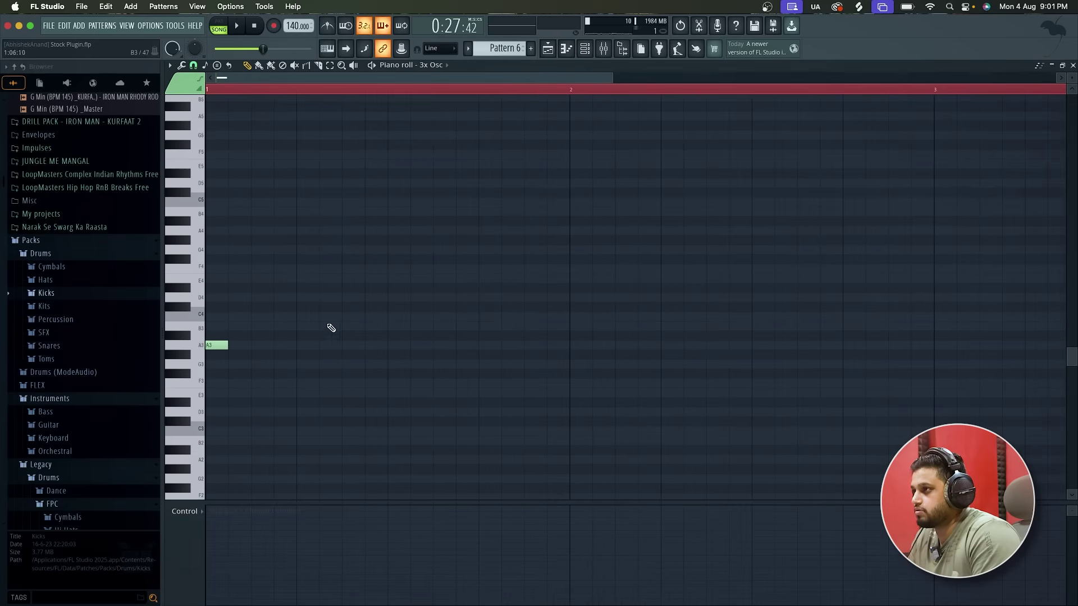
key(space)
key(space)
key(ctrl+m)
key(space)
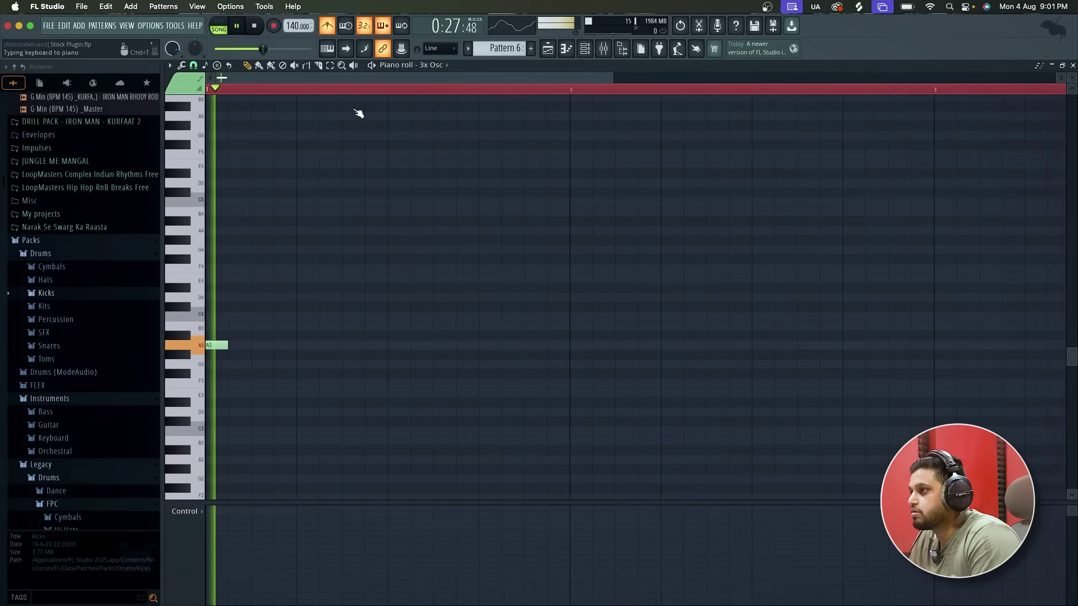
Add two more A3 kick notes to the first bar, on steps 7 and 13, checking their timing by playback
click(442, 344)
right_click(448, 347)
click(531, 344)
key(space)
key(space)
key(space)
drag(373, 345, 358, 348)
key(space)
drag(522, 344, 476, 343)
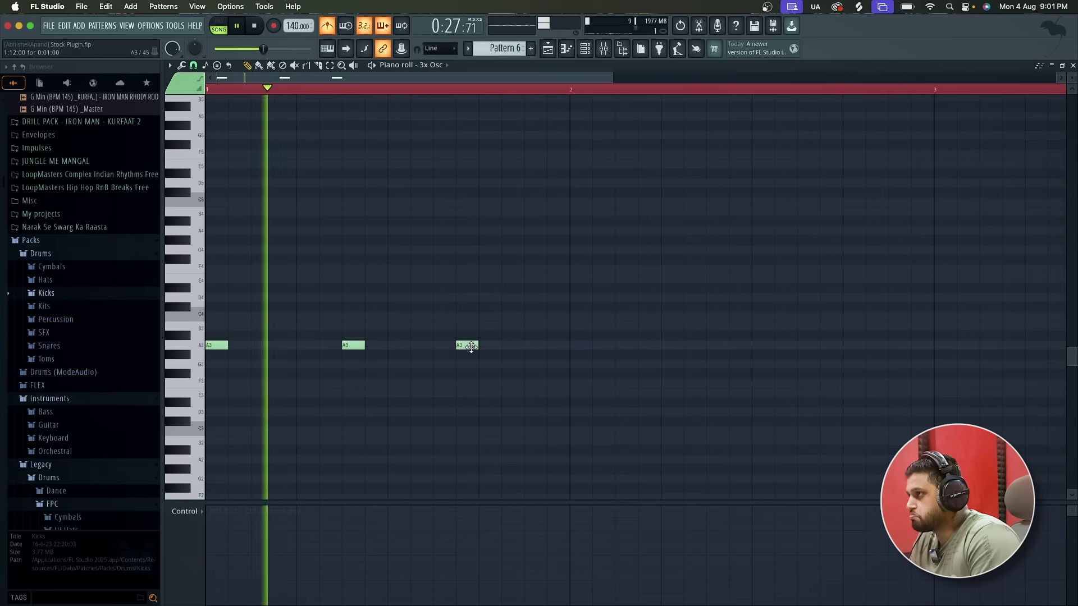
Try out A3 kick notes in the second bar and keep only the one on step 9
click(786, 345)
drag(785, 344, 776, 350)
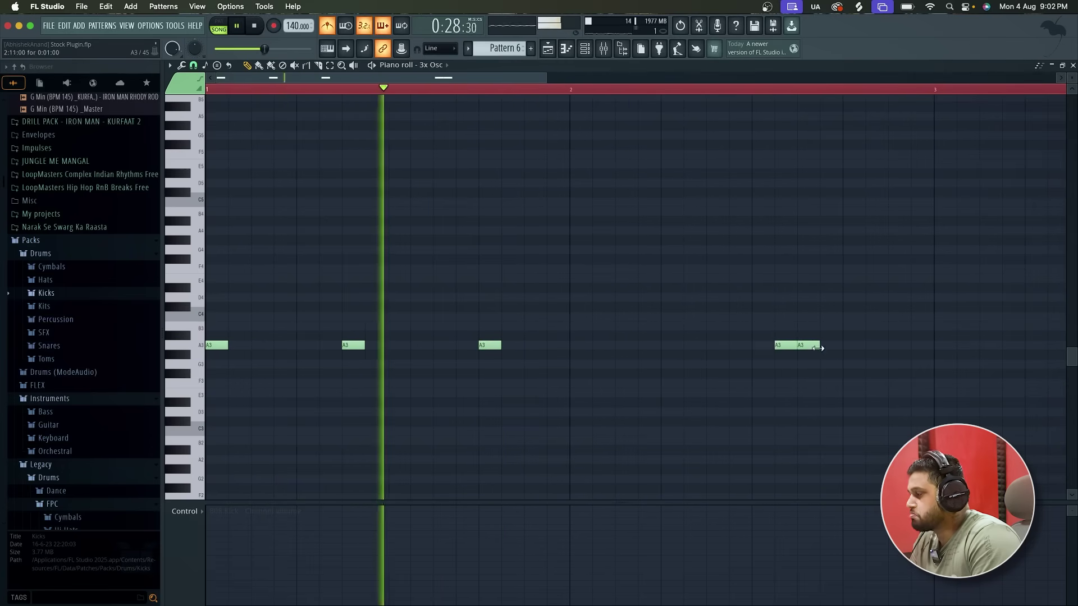
click(758, 345)
click(826, 344)
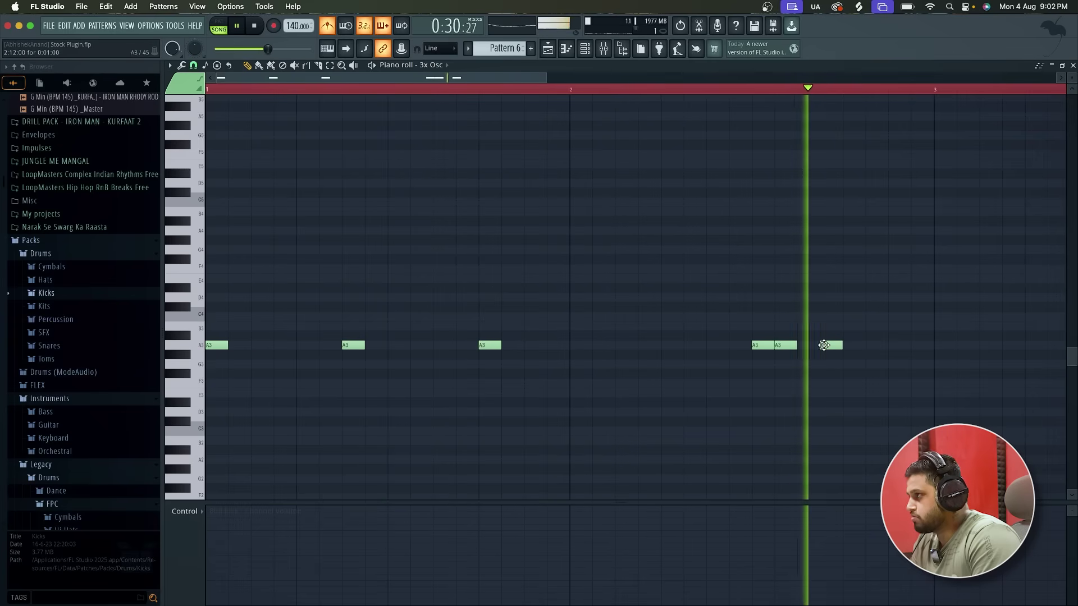
right_click(786, 345)
scroll(786, 351, down, 2)
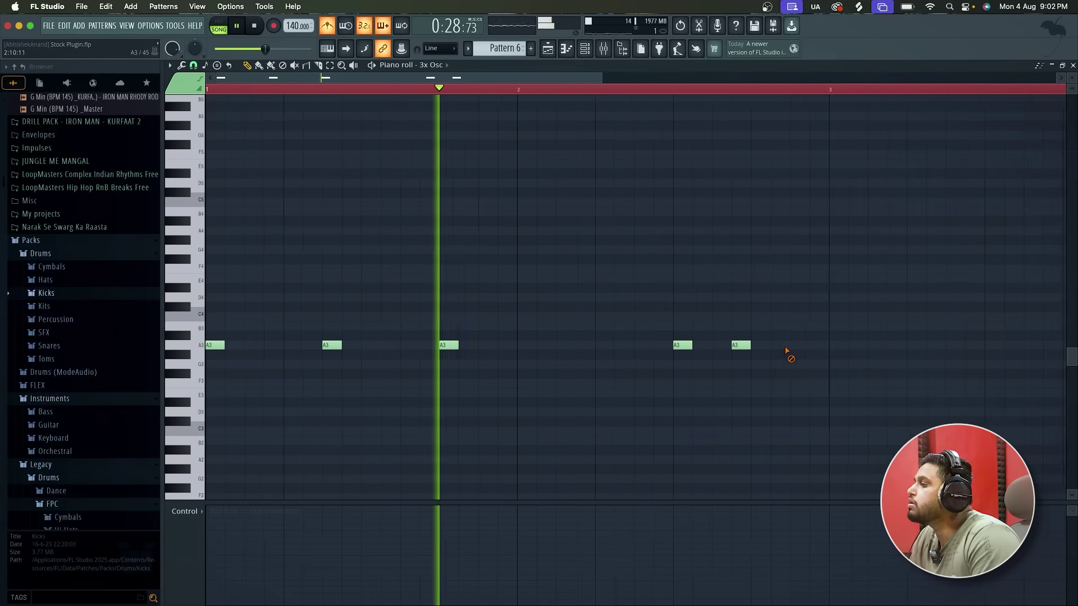
right_click(672, 347)
key(space)
scroll(670, 352, down, 1)
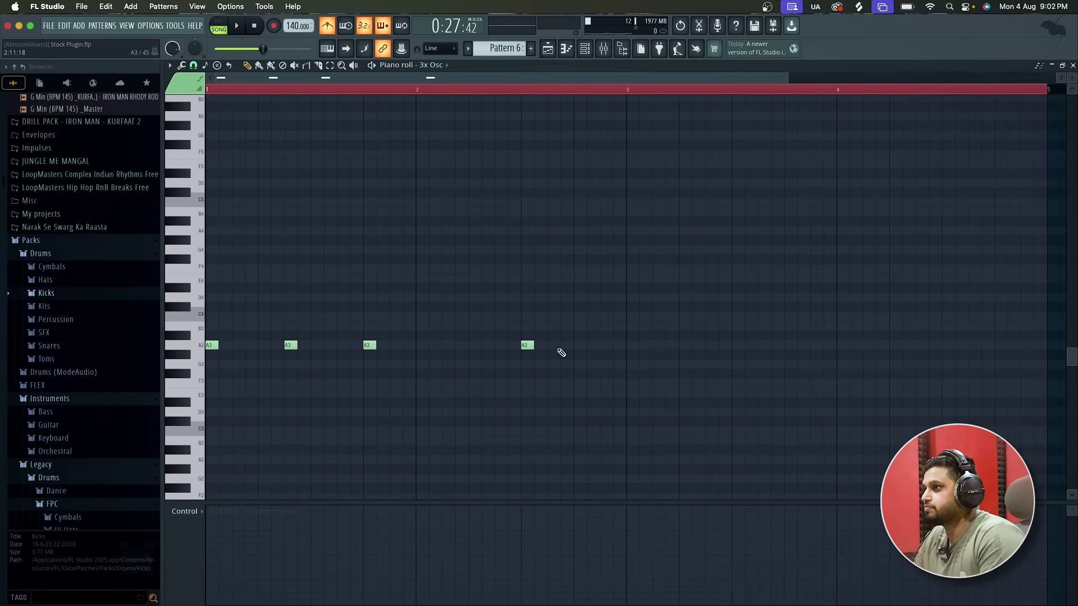
Try repeating the kick notes into bars 3 and 4, and trim the Pattern 6 clip in the playlist to two bars
key(ctrl+a)
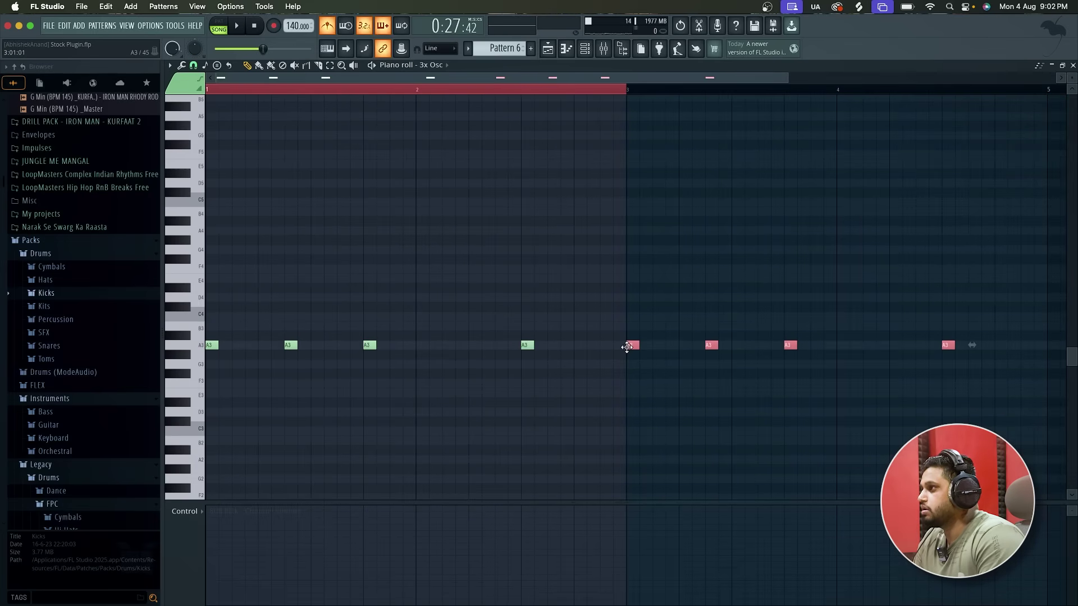
click(552, 46)
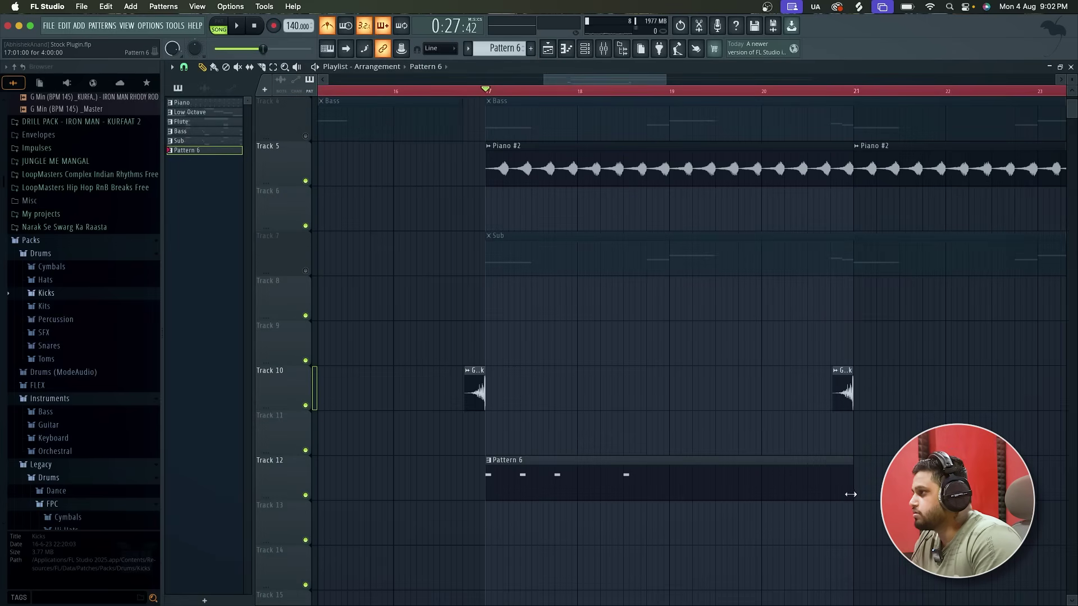
drag(850, 494, 614, 495)
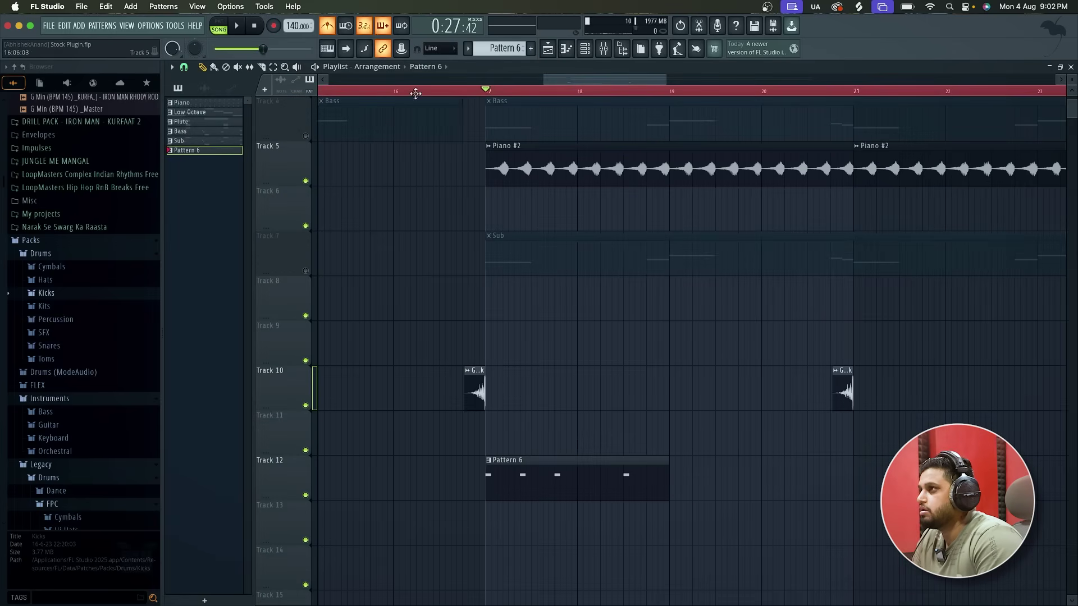
Unmute the Bass and Sub tracks and play the arrangement from around bar 16
right_click(306, 494)
right_click(306, 494)
key(space)
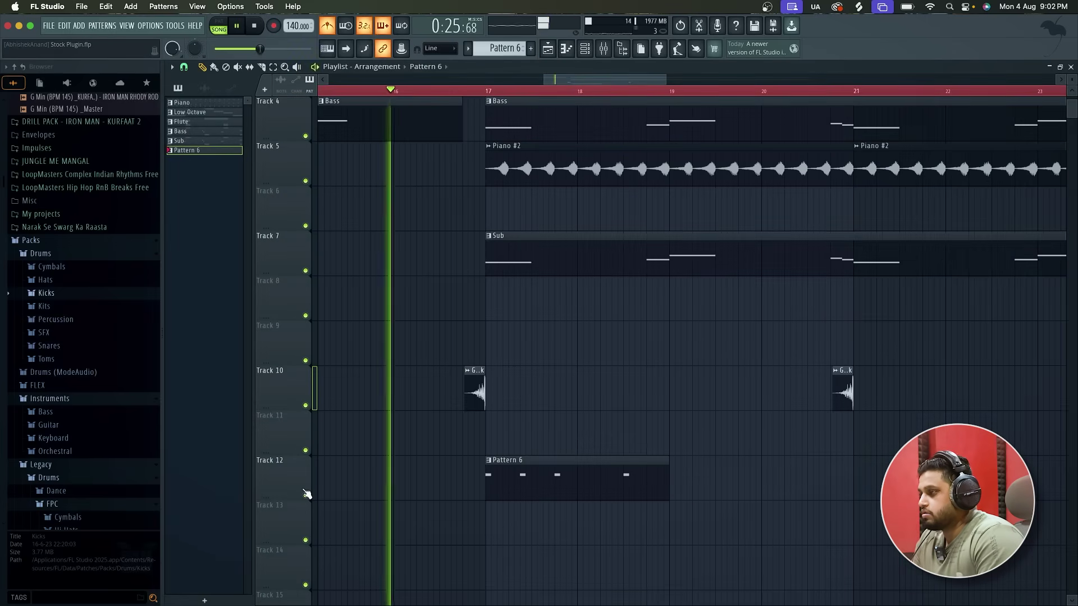
scroll(307, 494, up, 4)
scroll(355, 366, down, 3)
scroll(357, 362, down, 3)
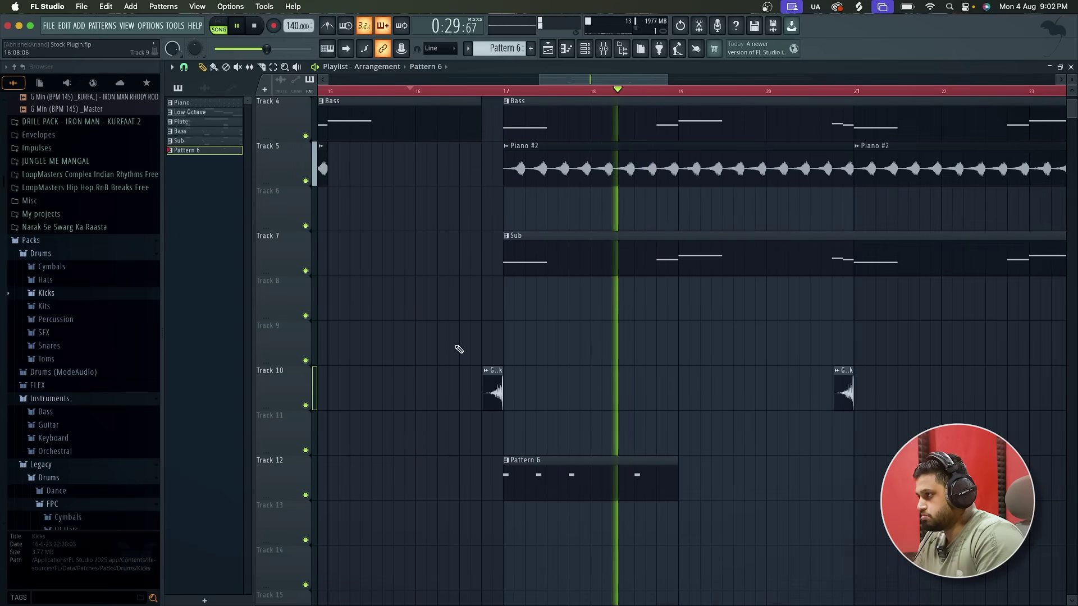
Repeat the two-bar Pattern 6 clip end to end along Track 12, with copies starting at bars 19, 21, 23, 25, 27 and 29
click(680, 478)
scroll(696, 476, down, 3)
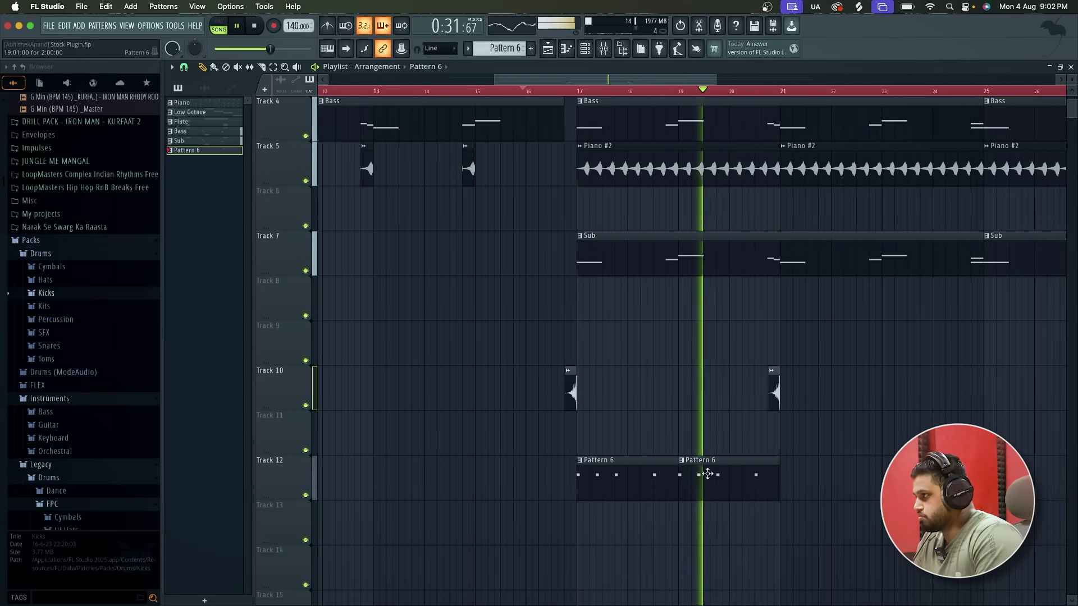
click(785, 491)
click(889, 490)
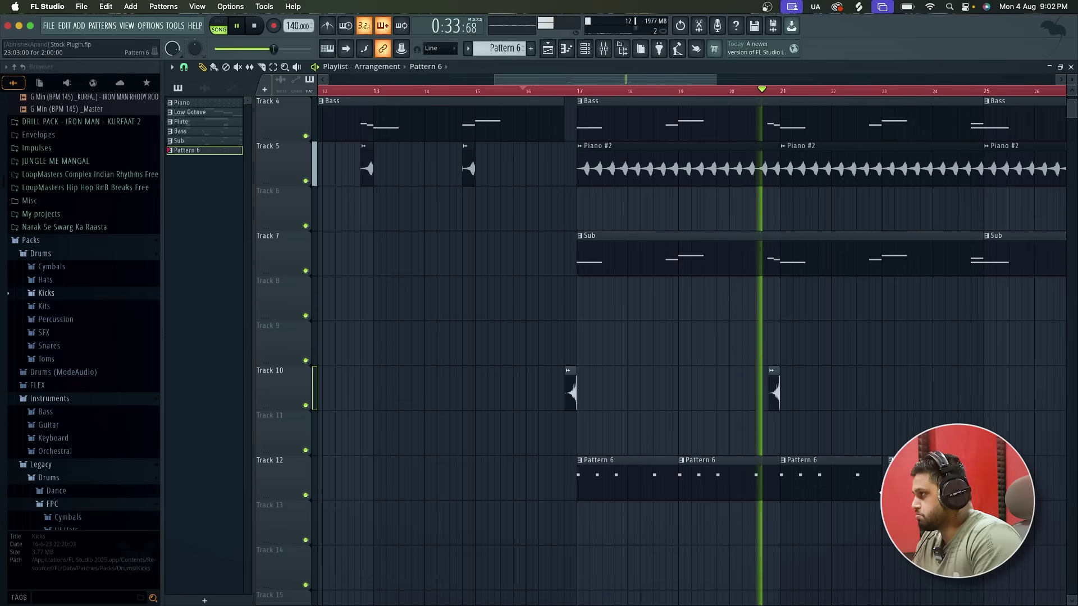
scroll(691, 348, right, 2)
scroll(691, 348, up, 1)
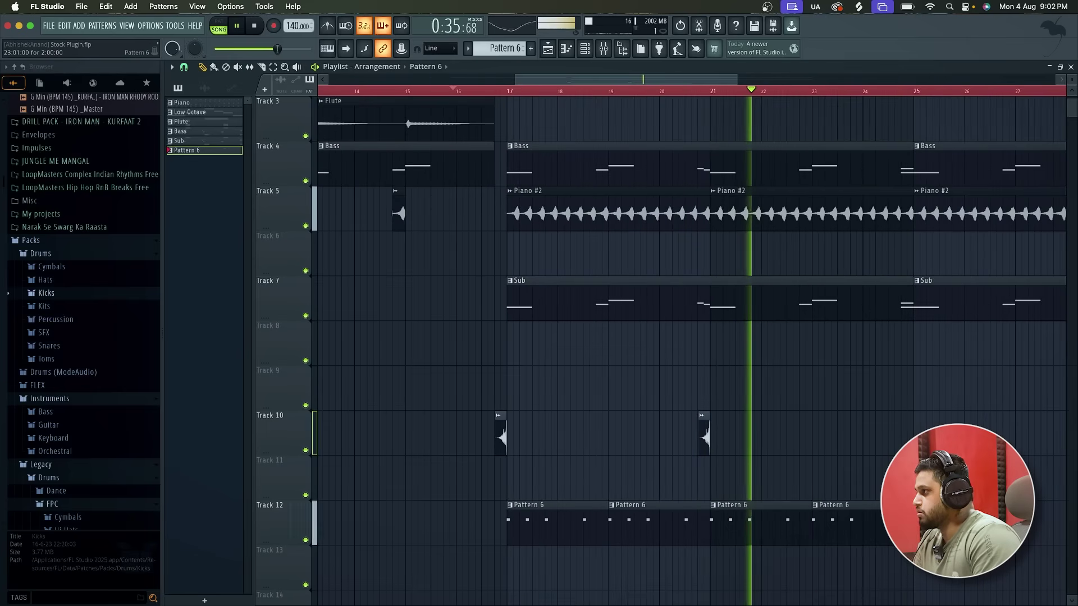
scroll(690, 348, right, 2)
scroll(690, 348, up, 1)
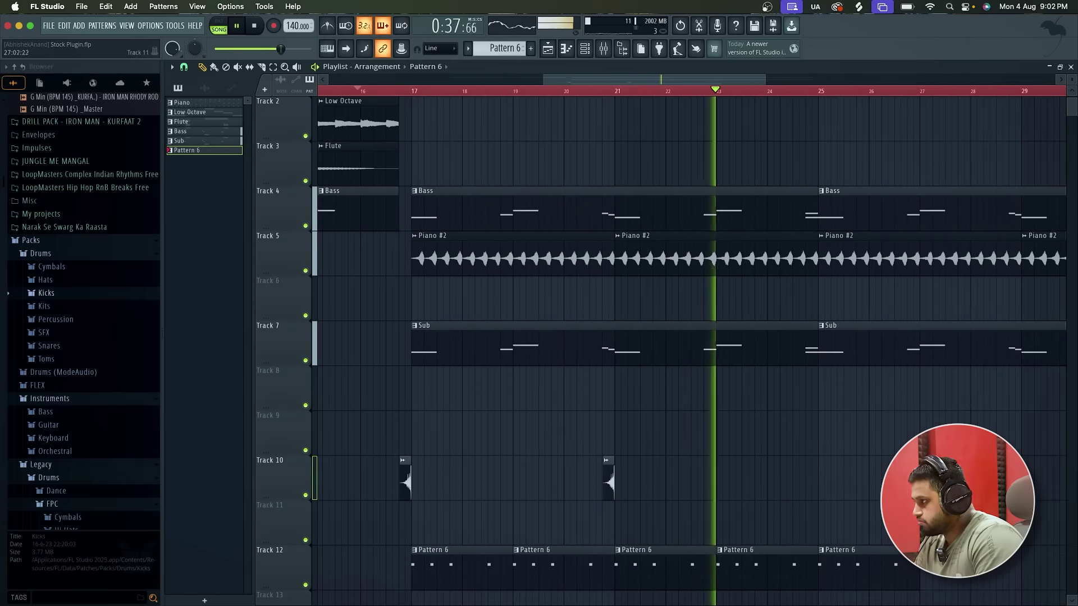
scroll(691, 348, down, 3)
scroll(691, 348, right, 1)
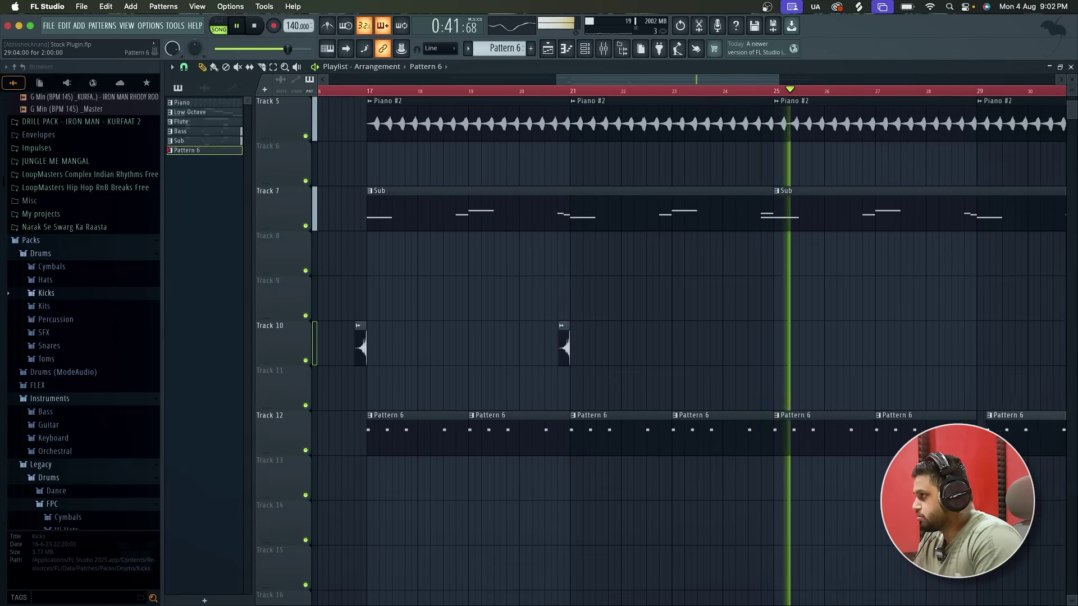
key(space)
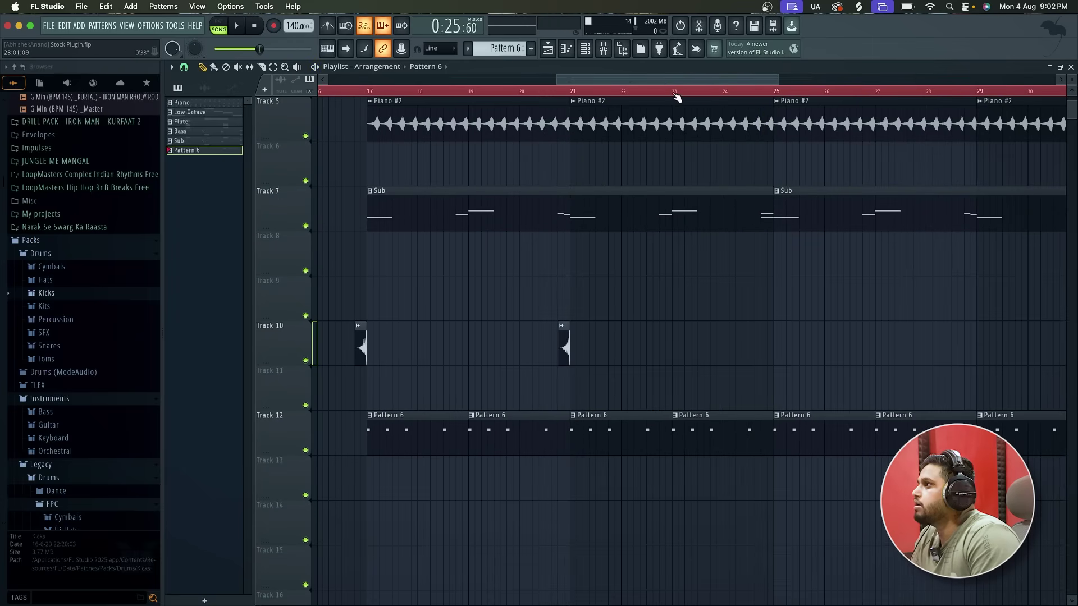
Make the Pattern 6 clip at bar 23 unique and add a G3 note on step 12 and an A3 note on step 15 of its second bar
right_click(674, 416)
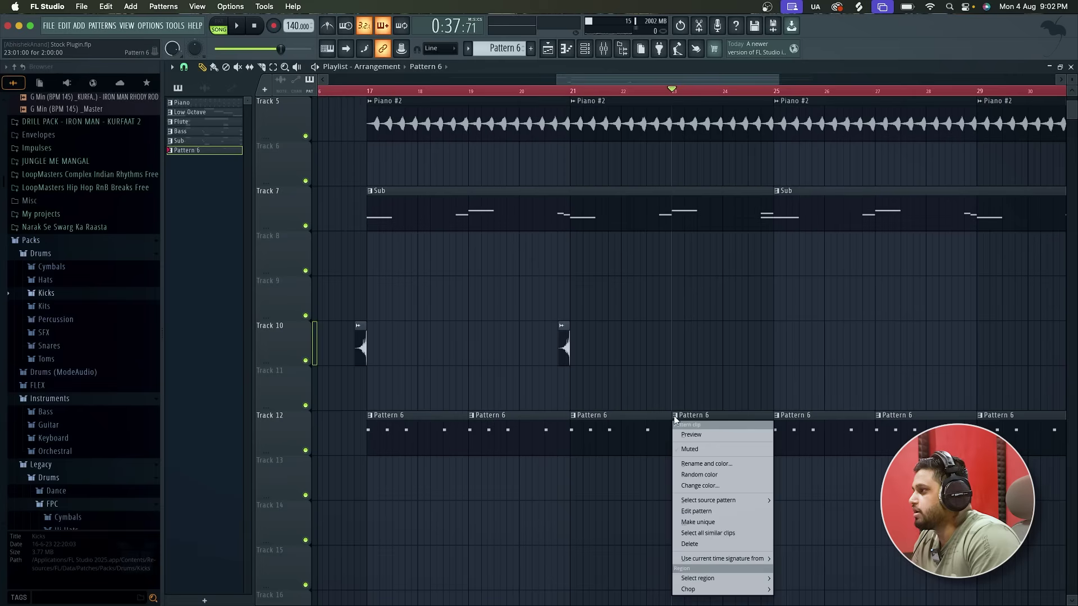
click(696, 522)
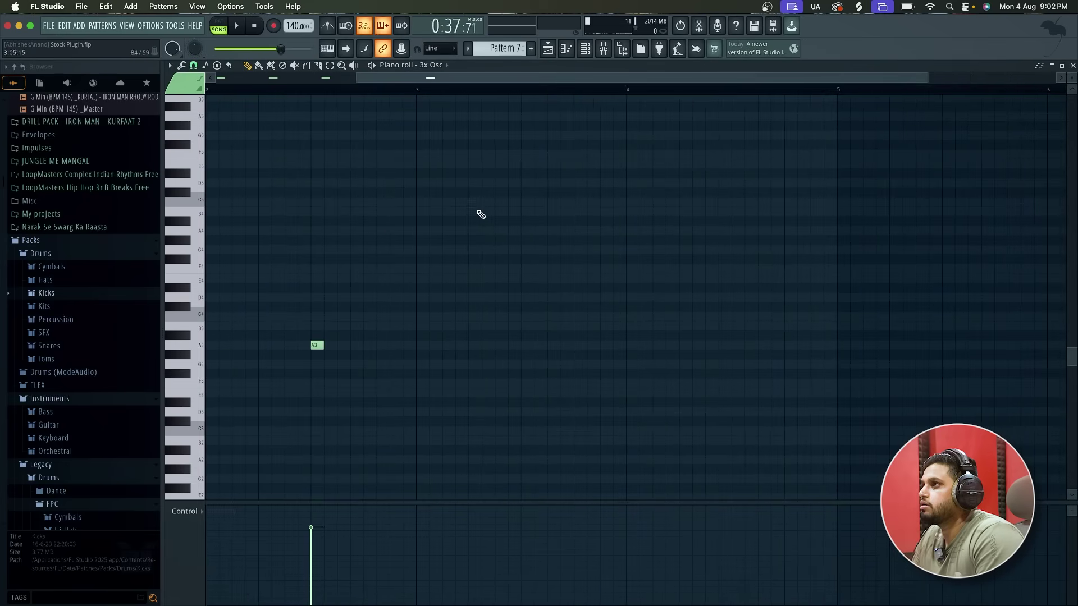
scroll(390, 234, down, 2)
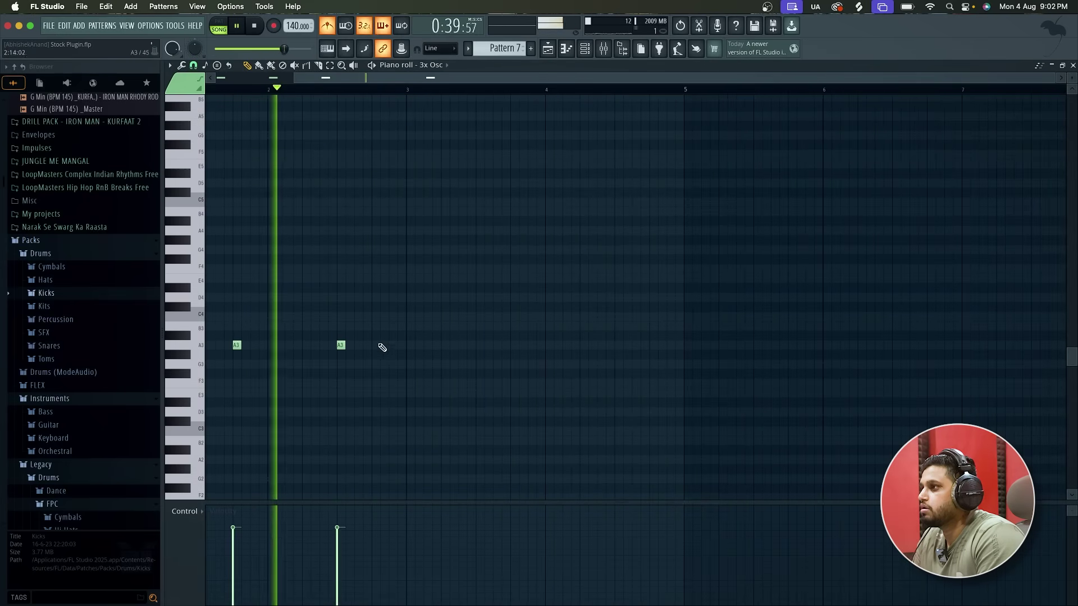
scroll(380, 346, up, 3)
click(355, 354)
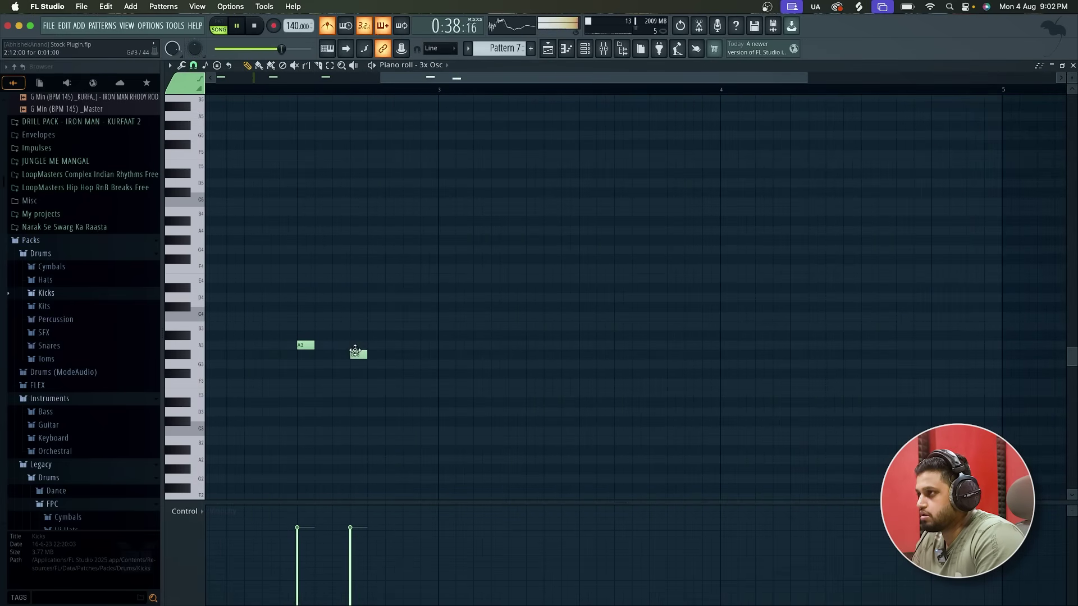
click(408, 345)
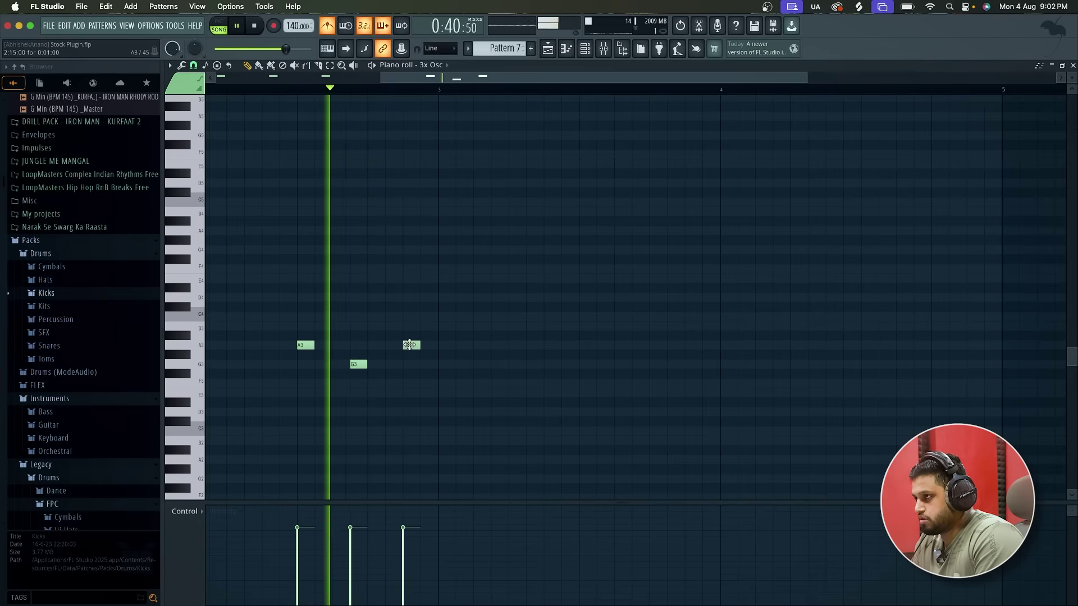
mouse_move(411, 345)
mouse_down()
mouse_move(409, 366)
mouse_move(408, 346)
mouse_up()
key(space)
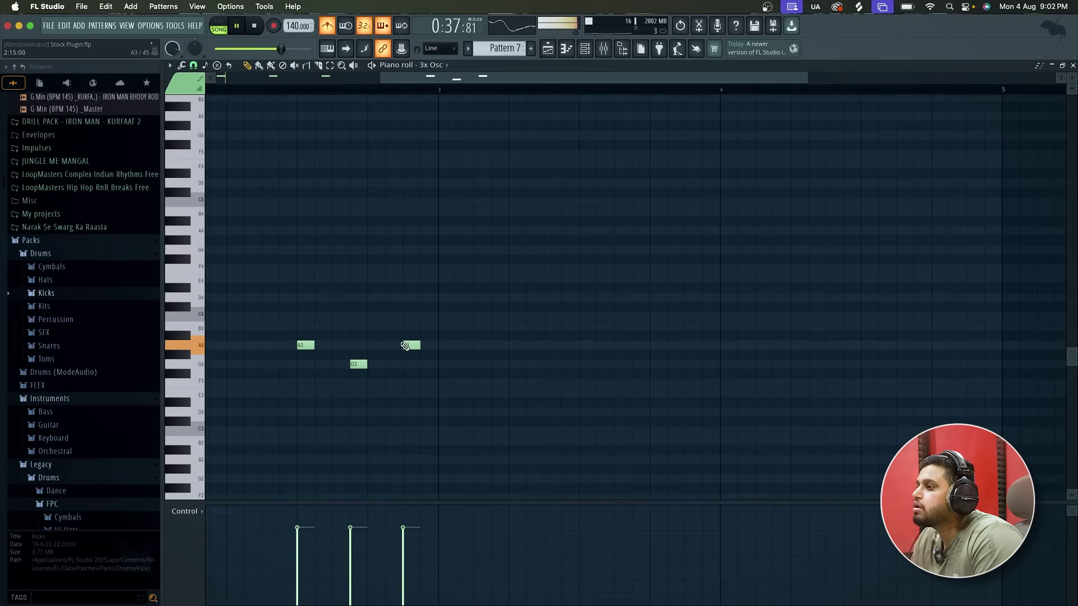
Remove the G3 note and add A3 kick notes on steps 11 and 14 of the second bar
scroll(337, 359, up, 2)
right_click(365, 365)
key(space)
key(space)
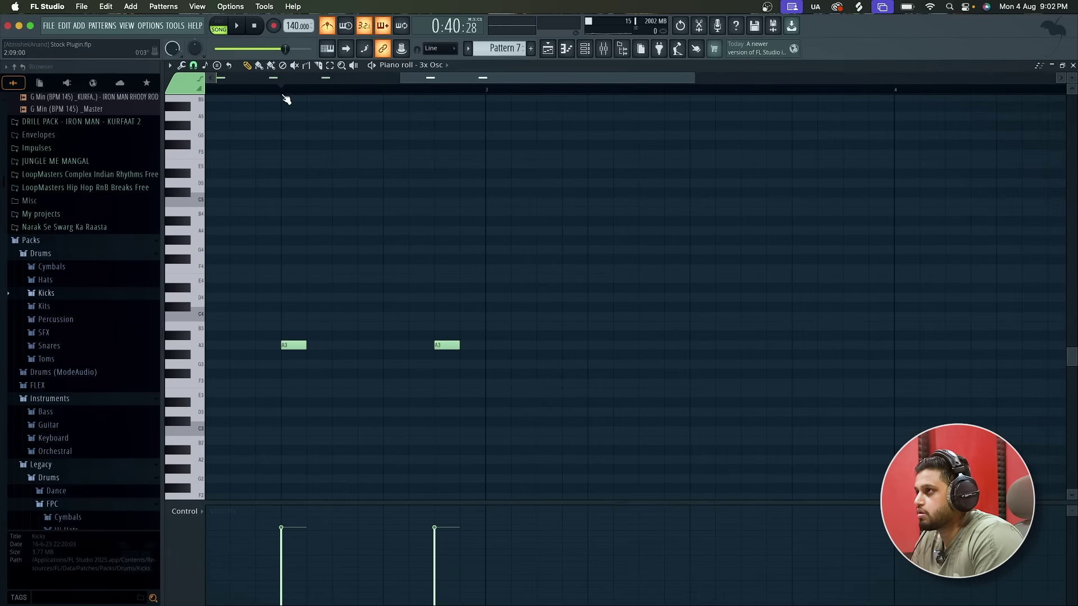
click(359, 346)
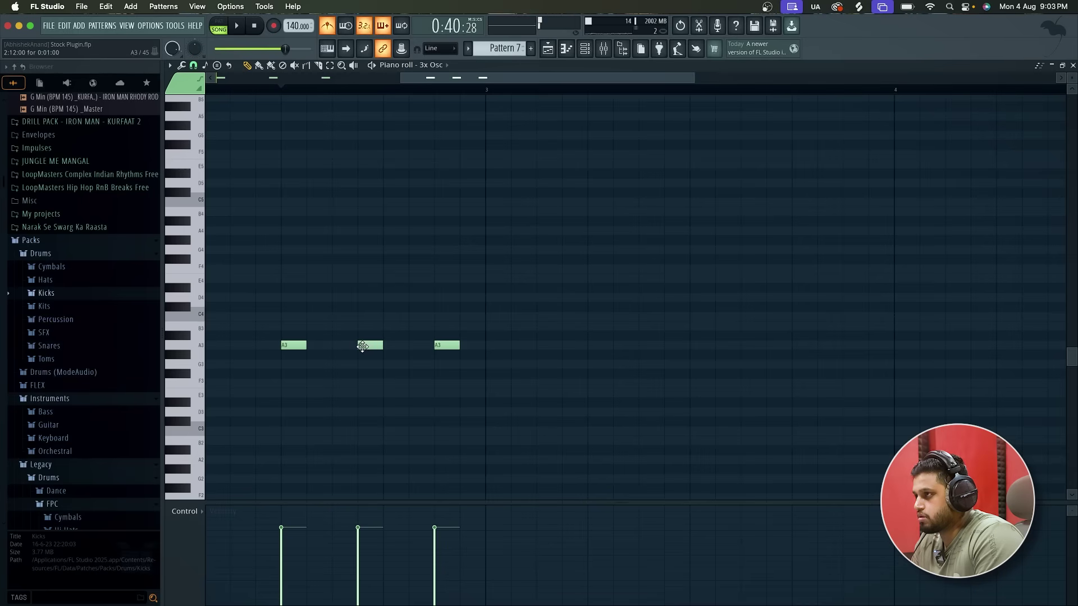
key(space)
key(space)
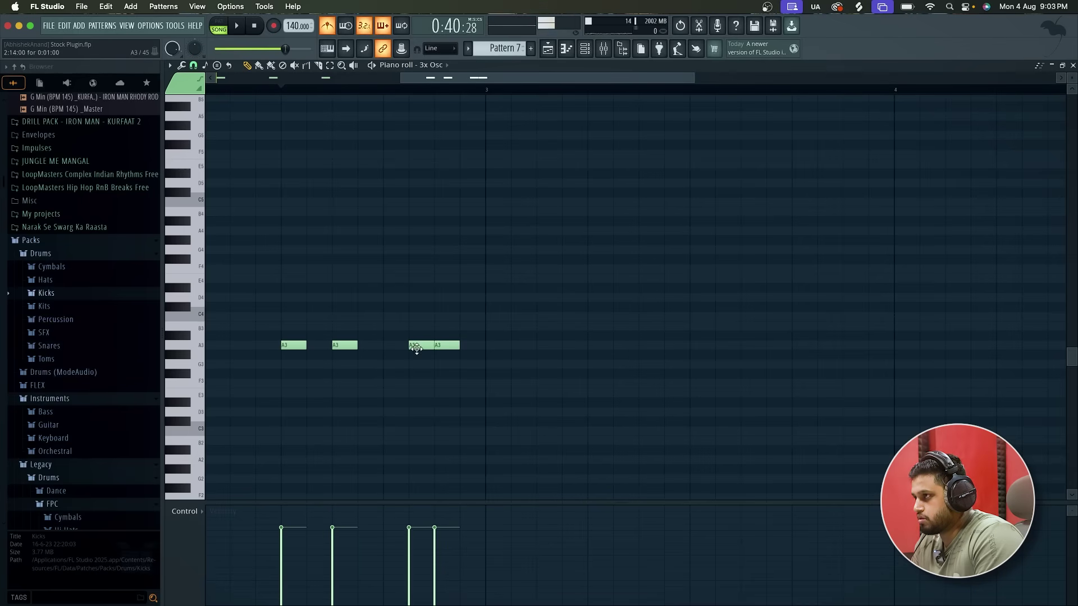
Shift the last A3 note of the second bar to step 16 and add another A3 note on step 13
key(space)
key(space)
scroll(466, 345, down, 2)
key(space)
key(space)
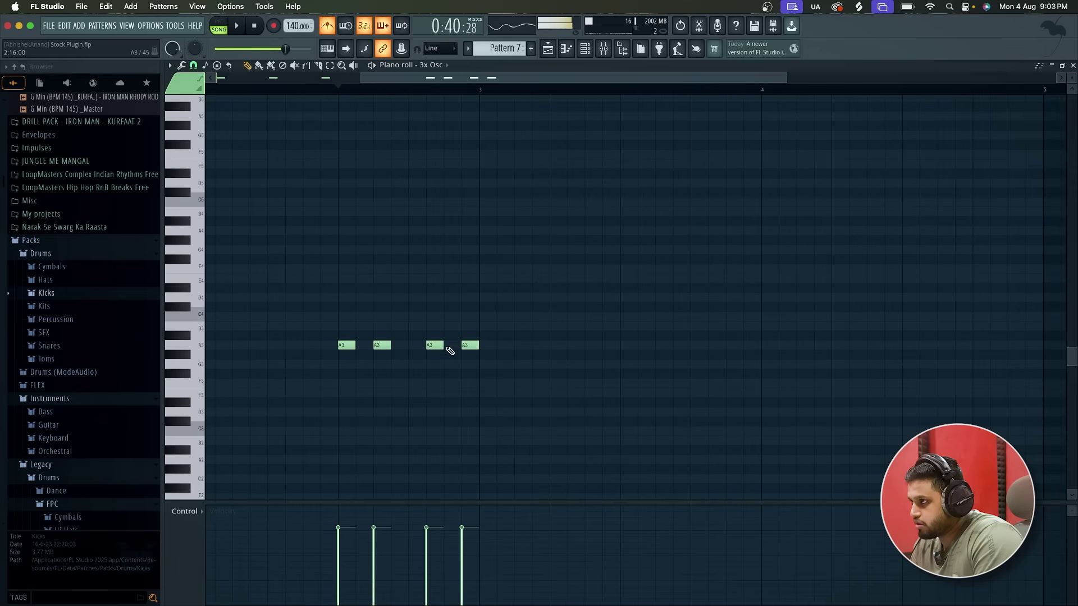
key(space)
click(414, 345)
key(space)
Try an extra A3 note on step 15, and lower the second-bar velocities on steps 11, 13, 14 and 16 to about 59%
scroll(413, 347, down, 2)
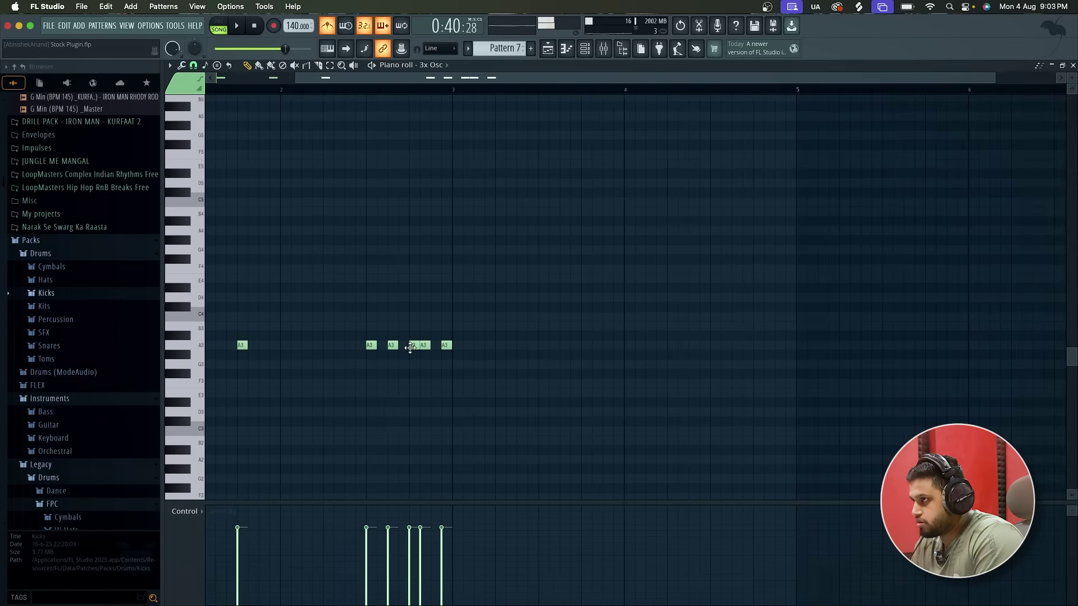
scroll(410, 347, up, 1)
key(space)
click(448, 345)
scroll(448, 345, down, 1)
right_click(448, 346)
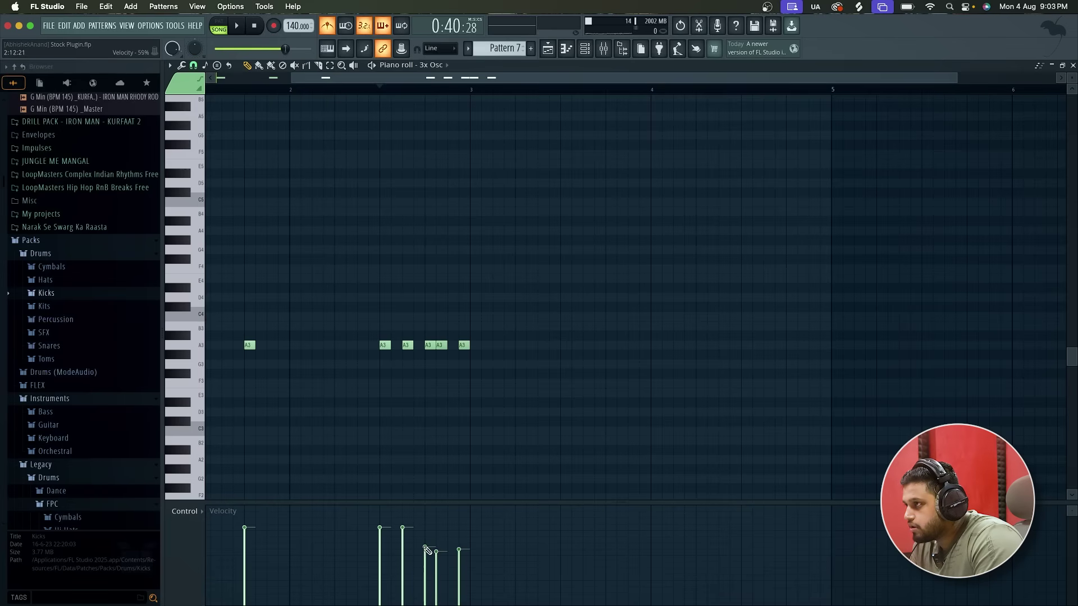
key(space)
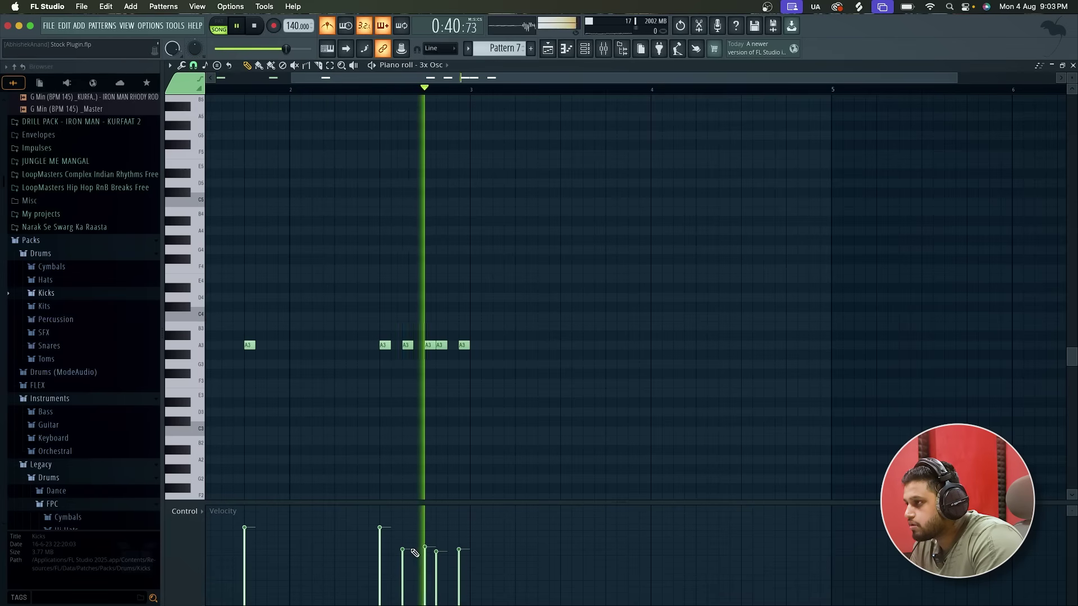
Return to the playlist and place a Pattern 7 clip at bar 31 on Track 12
click(549, 55)
scroll(680, 392, down, 2)
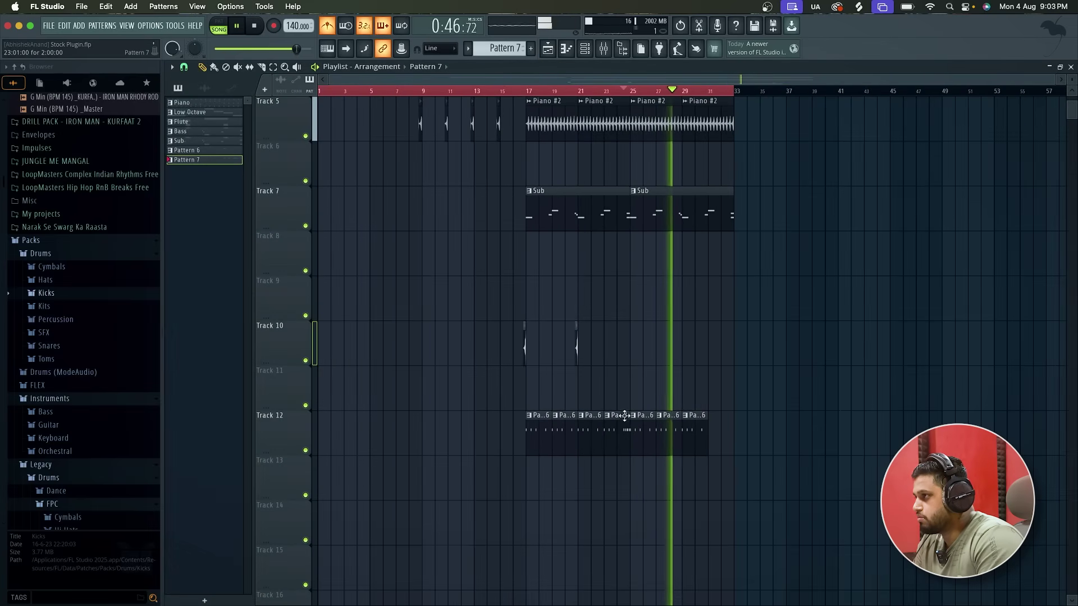
scroll(713, 440, up, 3)
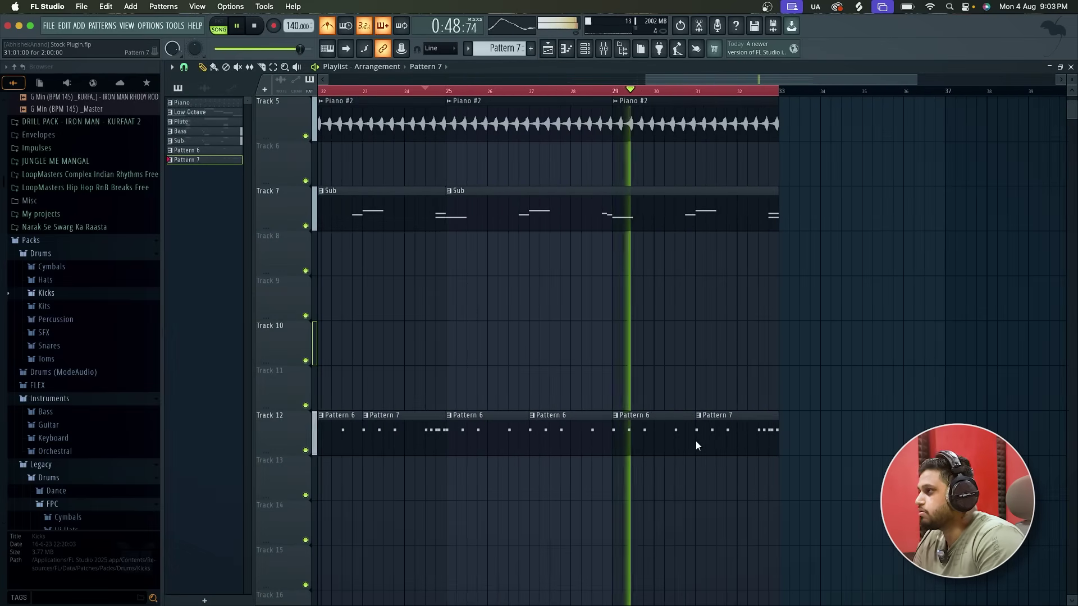
scroll(696, 440, down, 3)
scroll(475, 156, up, 3)
key(space)
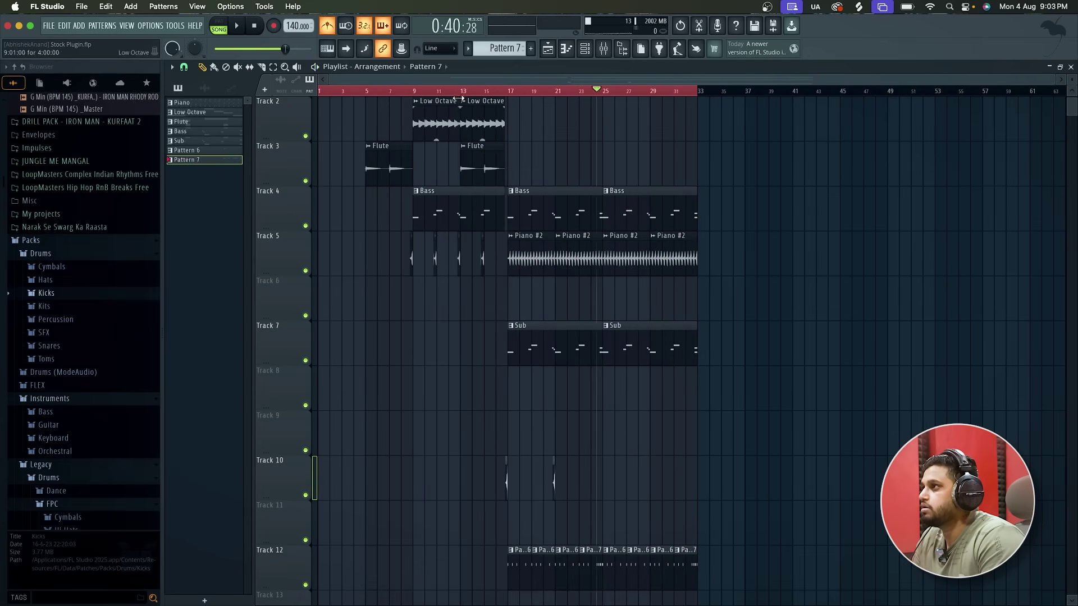
Play the arrangement from just before bar 9 and place a Flute clip at bar 25 on Track 3
key(space)
scroll(413, 283, up, 2)
scroll(413, 285, up, 1)
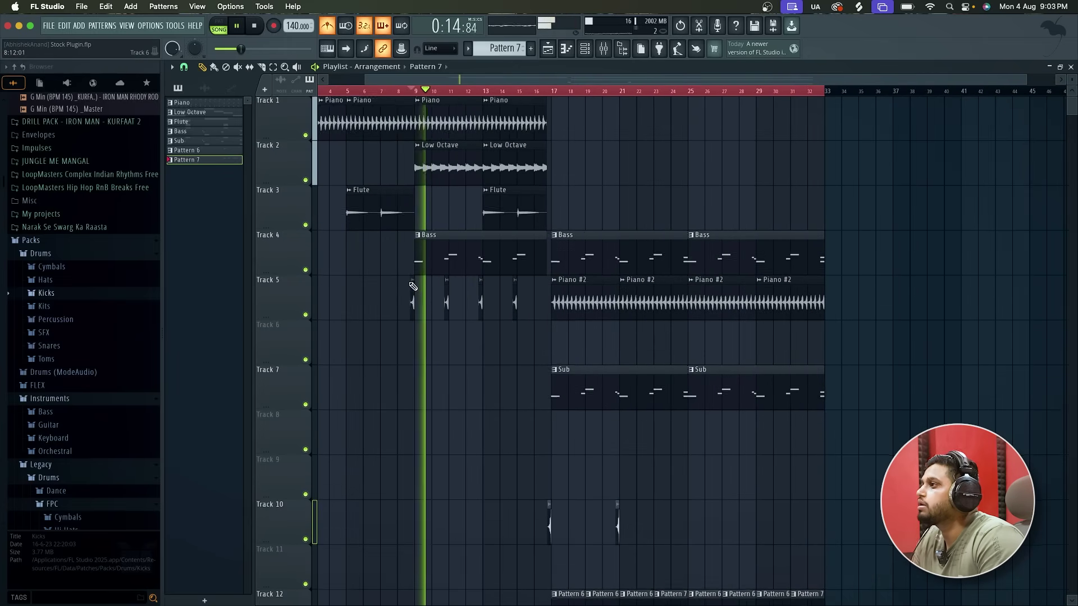
scroll(414, 286, down, 2)
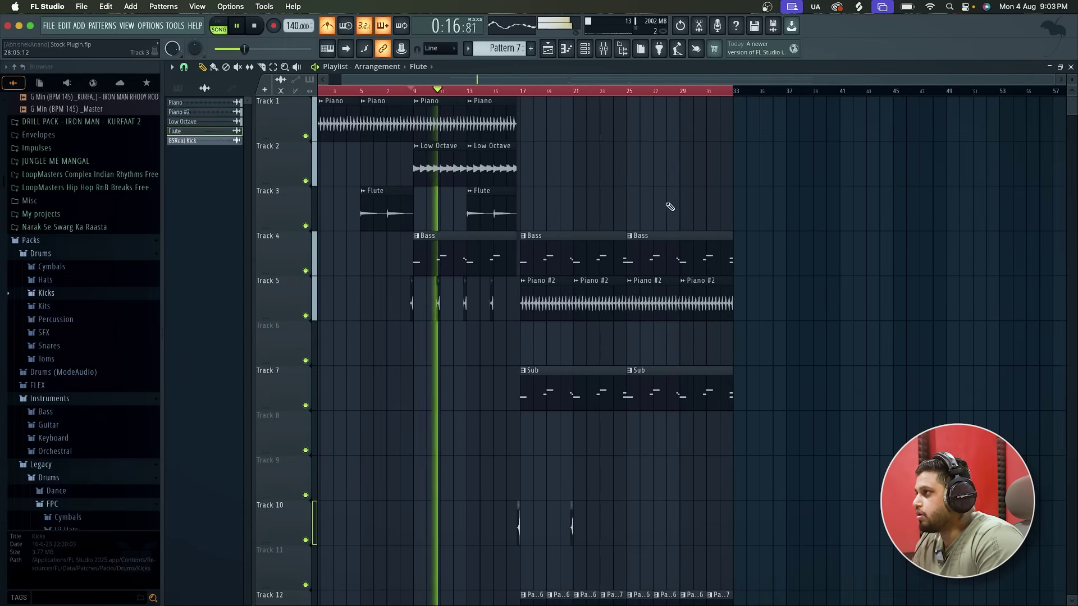
click(629, 210)
key(space)
scroll(628, 212, up, 3)
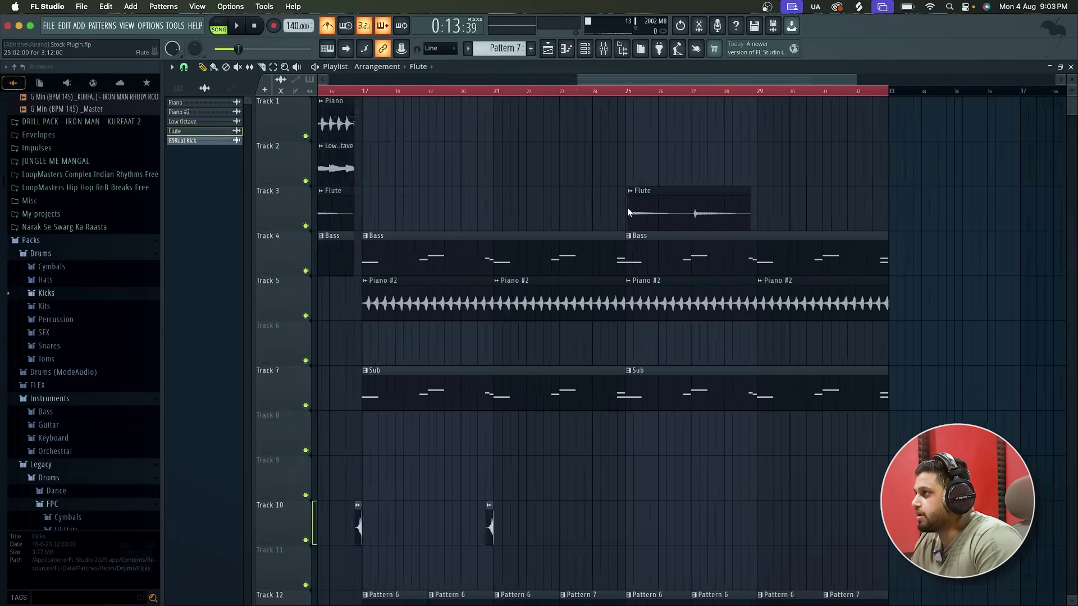
scroll(655, 198, down, 1)
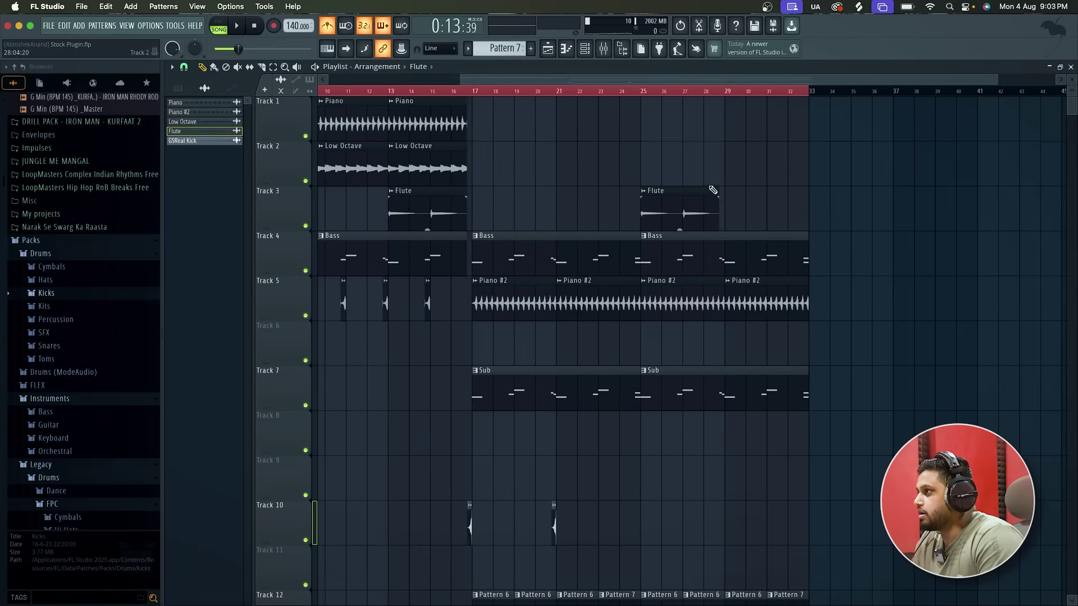
Add a second Flute clip at bar 29 on Track 3 and play the section from just before bar 25
click(636, 89)
key(space)
scroll(635, 244, up, 4)
scroll(636, 244, down, 4)
scroll(635, 247, down, 4)
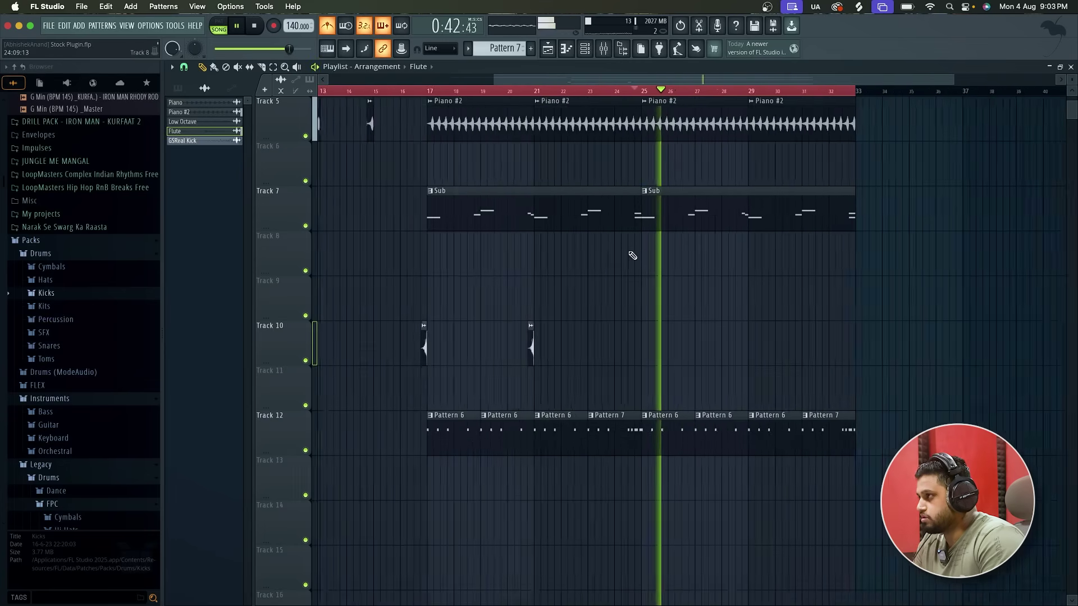
scroll(630, 250, up, 2)
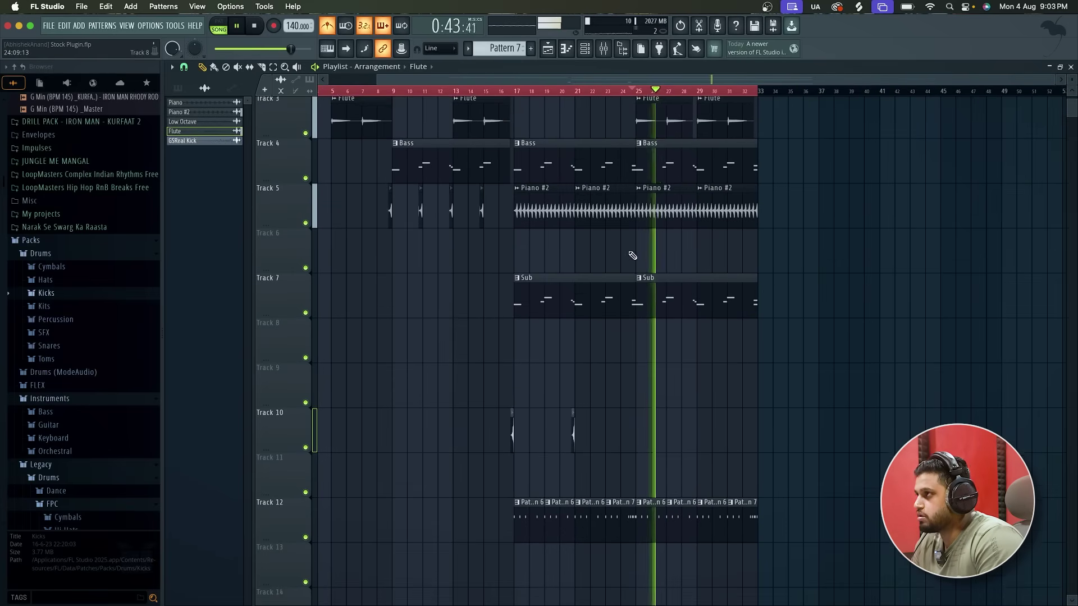
key(space)
Set the playhead to bar 17 and copy the GSReal Kick clip on Track 10 so that it ends exactly at bar 25
click(515, 91)
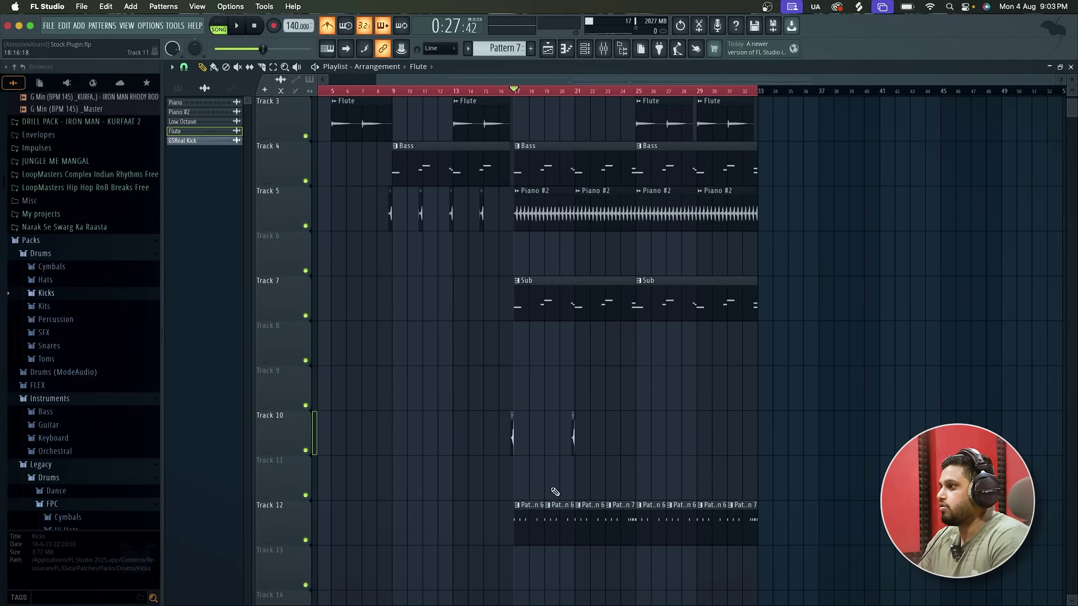
scroll(555, 492, up, 3)
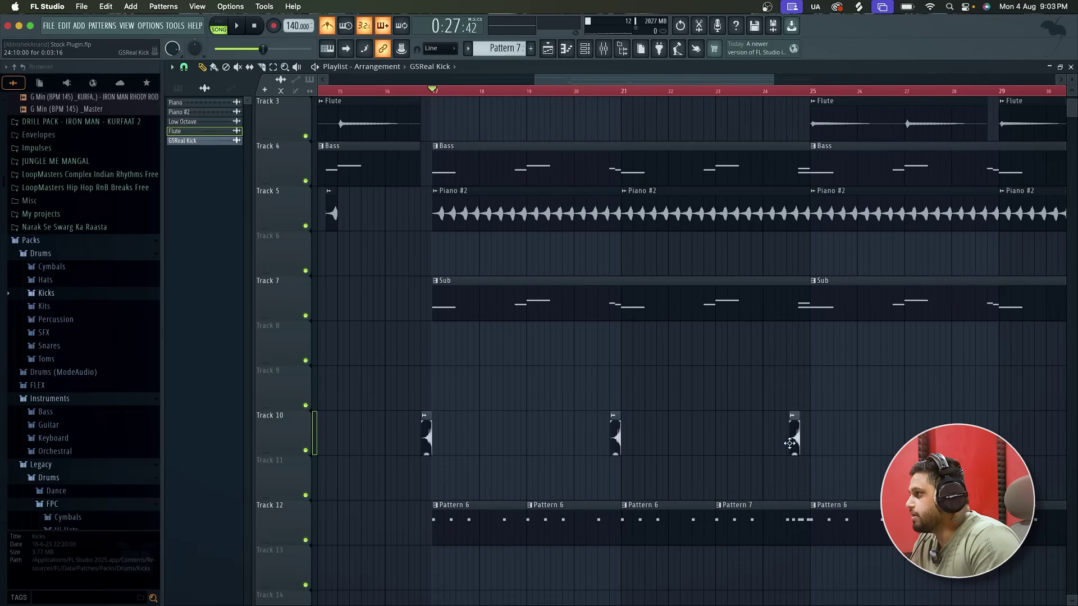
scroll(790, 444, up, 3)
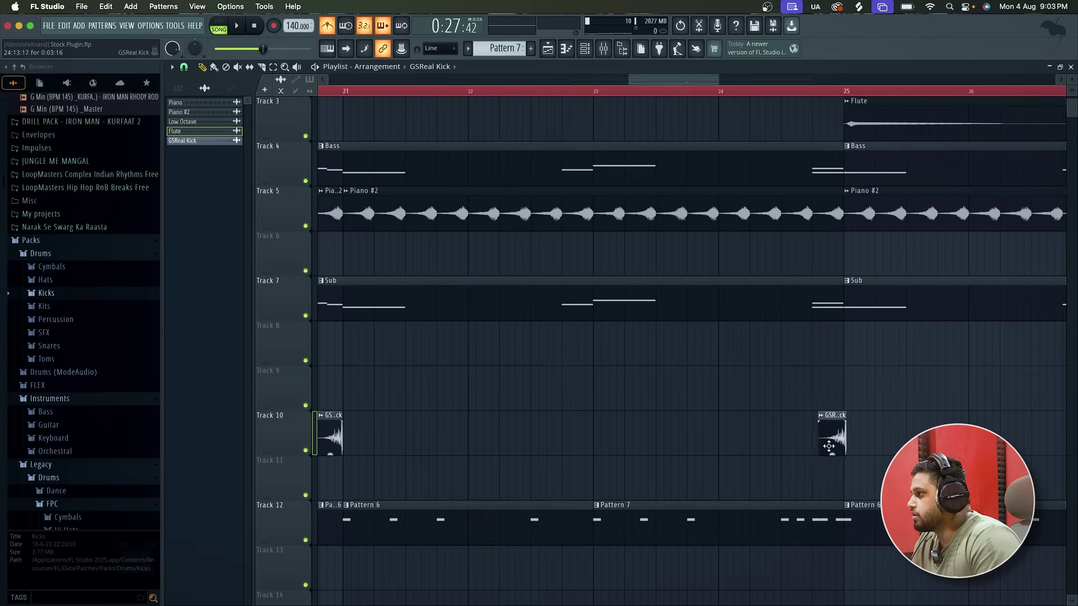
click(825, 447)
scroll(827, 446, up, 2)
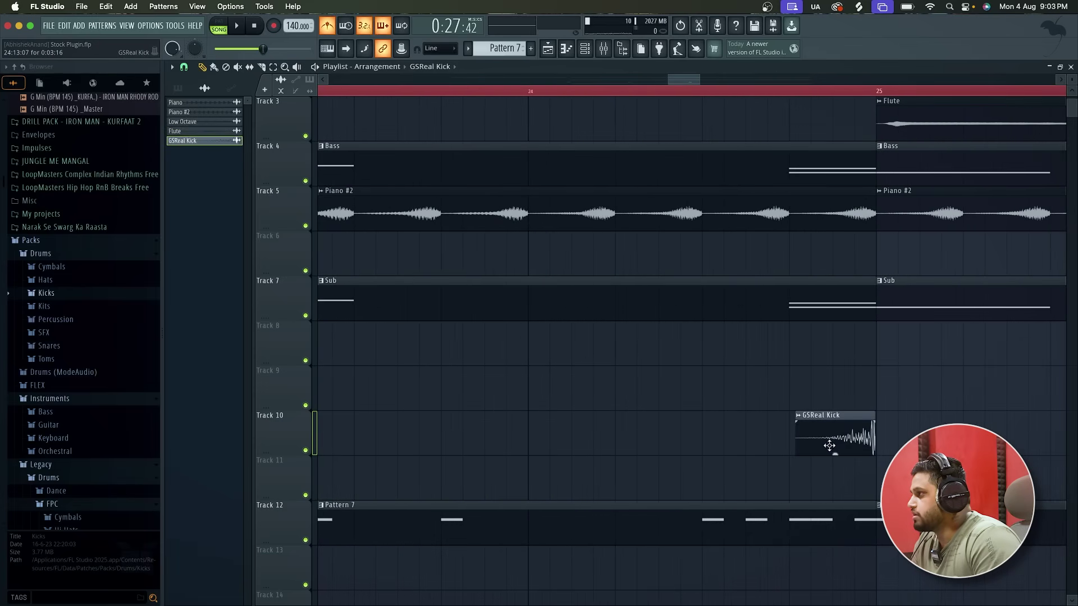
scroll(886, 441, up, 2)
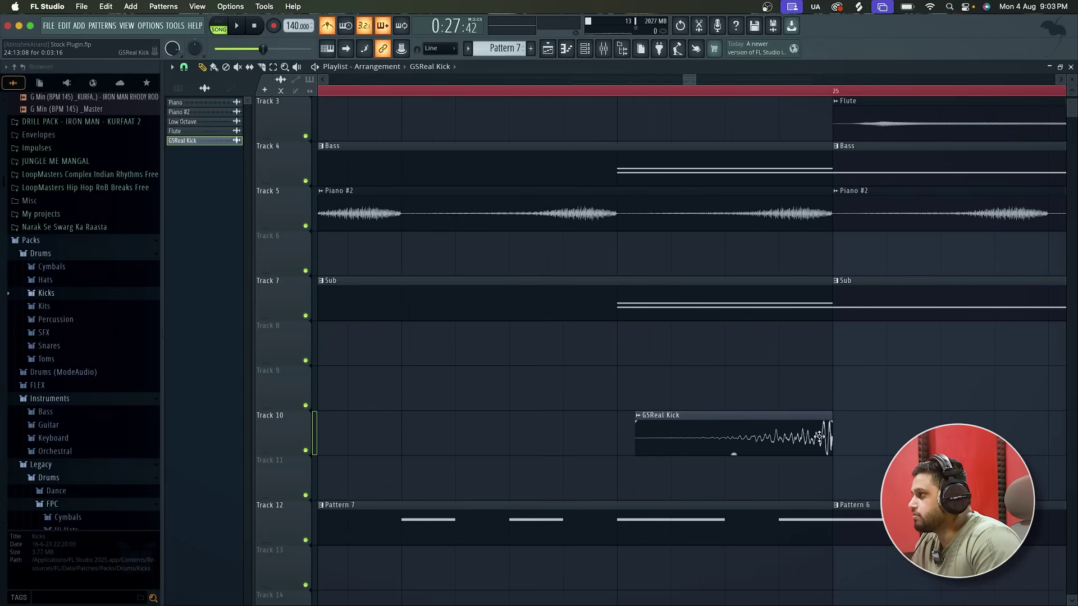
scroll(817, 443, down, 3)
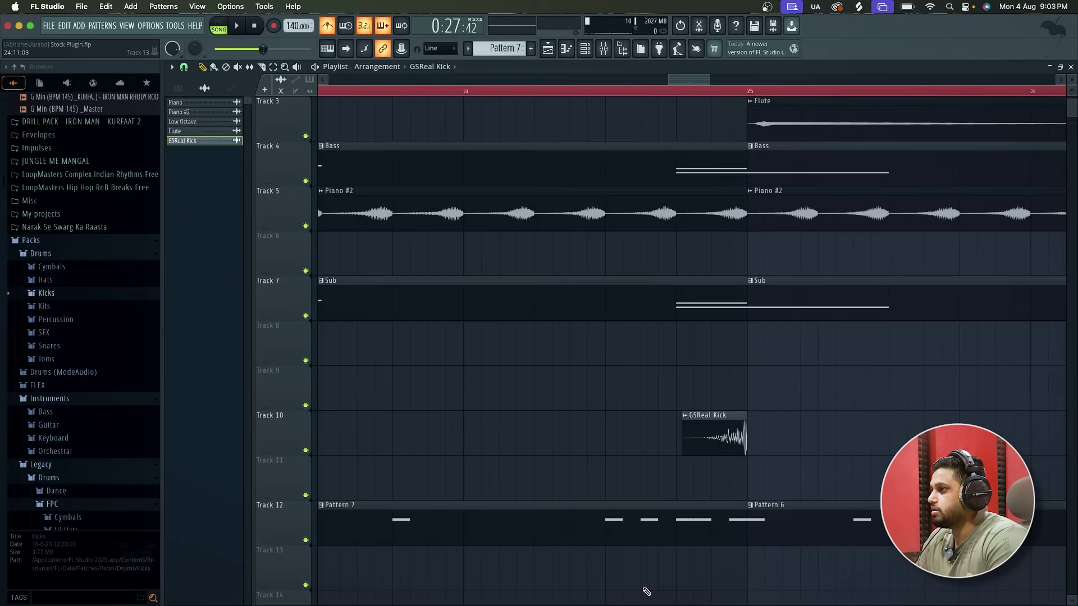
Rename Pattern 6 as Kick
scroll(612, 525, down, 4)
click(610, 522)
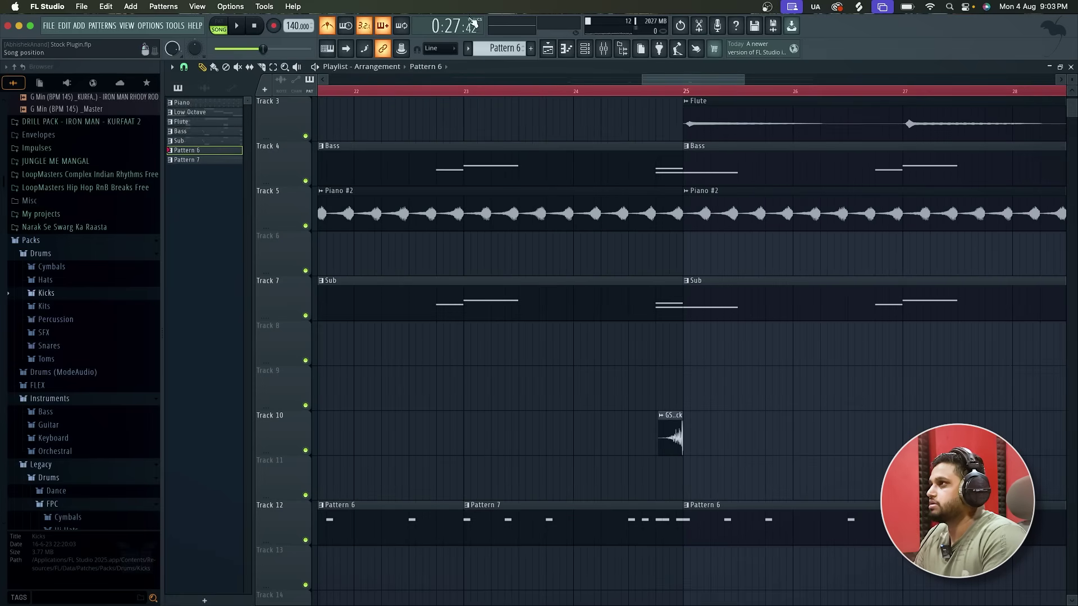
click(470, 47)
click(559, 108)
text(Kick)
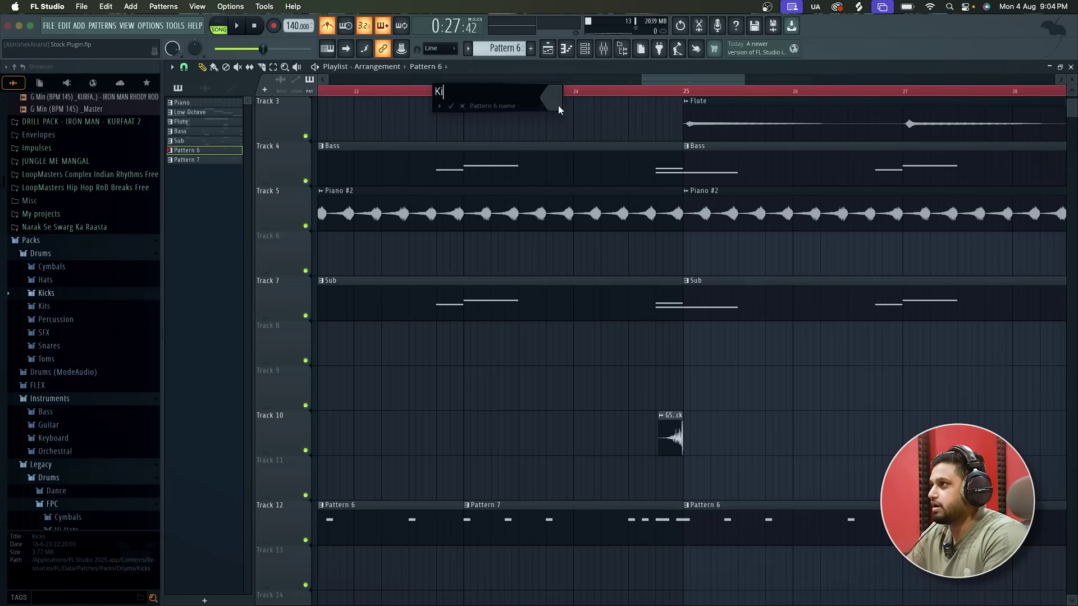
key(Return)
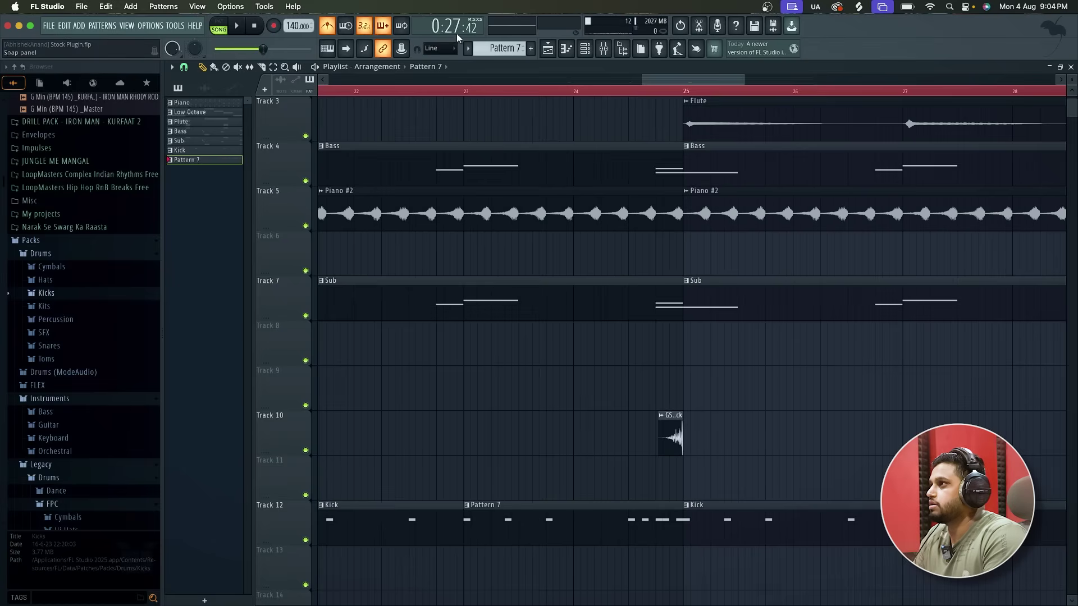
Rename Pattern 7 as Kick#2
click(469, 49)
click(559, 105)
text(Kic)
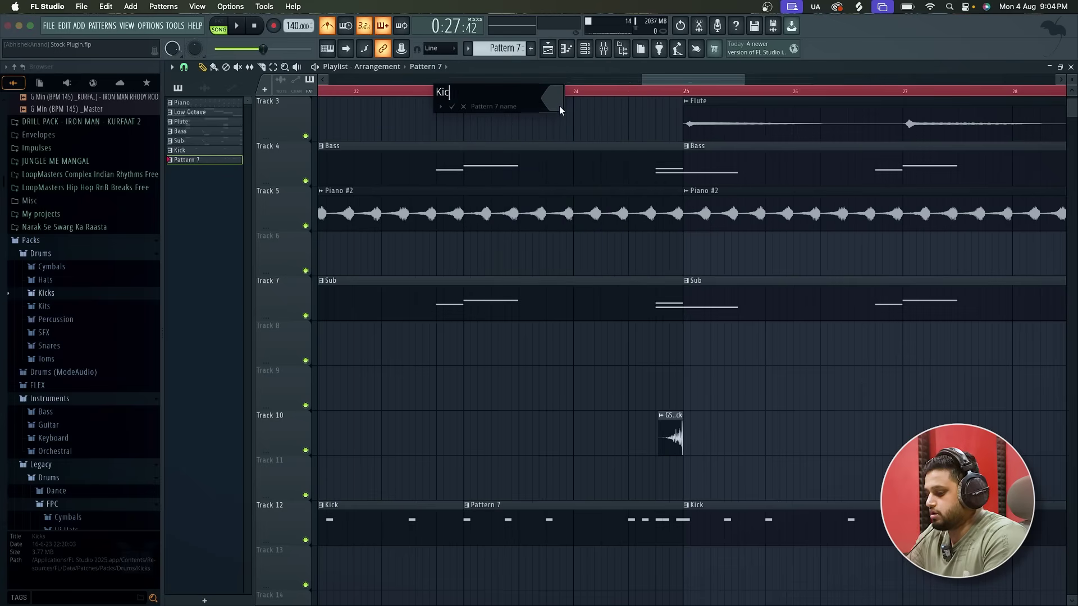
text(k#2)
key(Return)
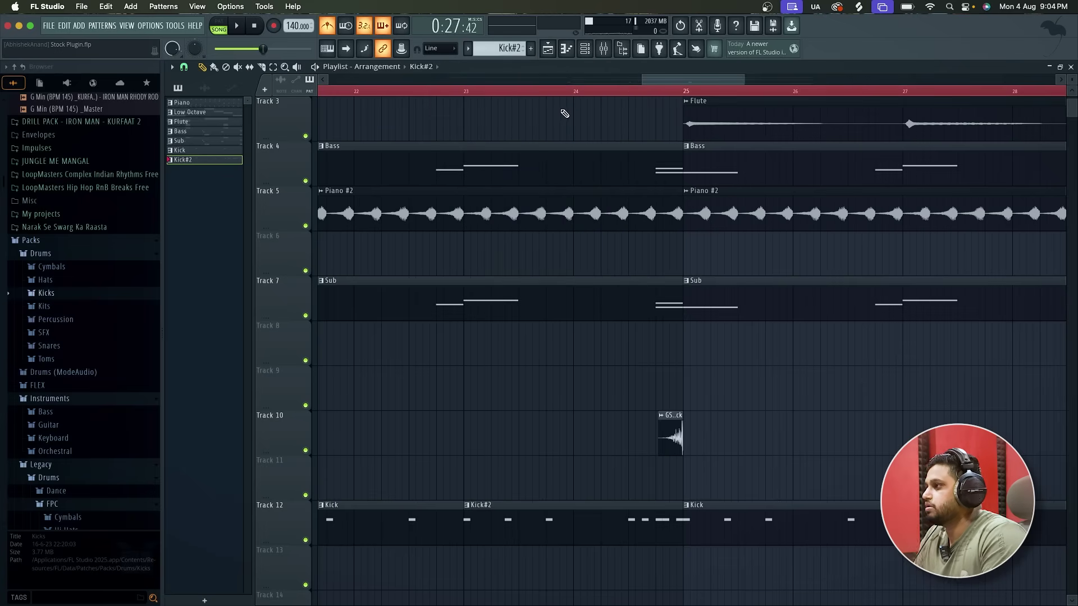
Play the arrangement from bar 17, and open the Snares drum samples to audition 808 Snare
scroll(800, 386, down, 5)
key(space)
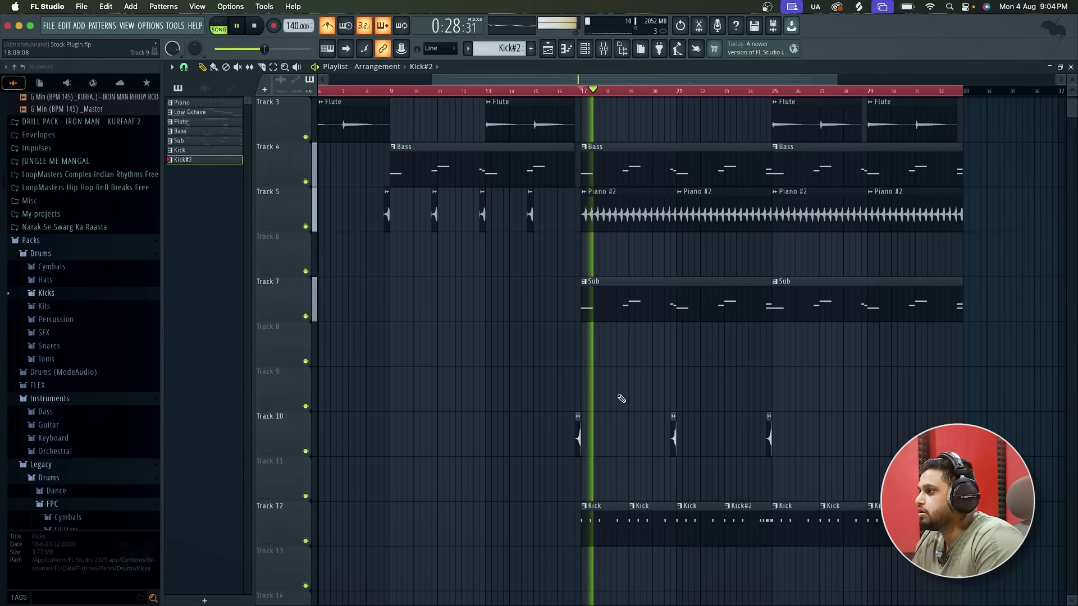
scroll(621, 398, up, 1)
scroll(87, 348, down, 5)
click(81, 368)
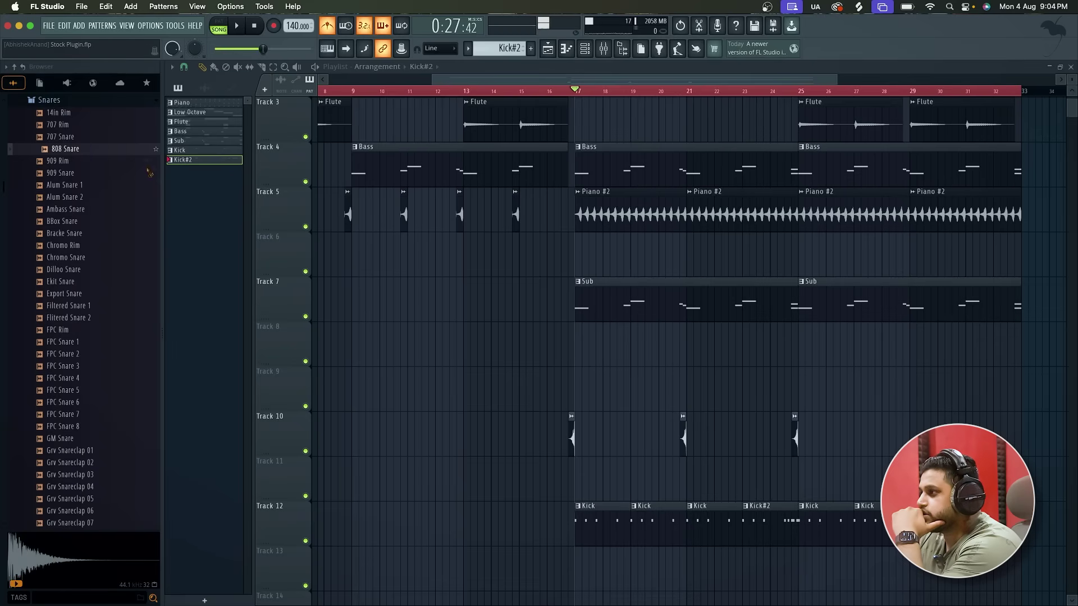
Place 808 Snare clips on Track 13 at the middle of bars 17 and 18
drag(594, 480, 594, 481)
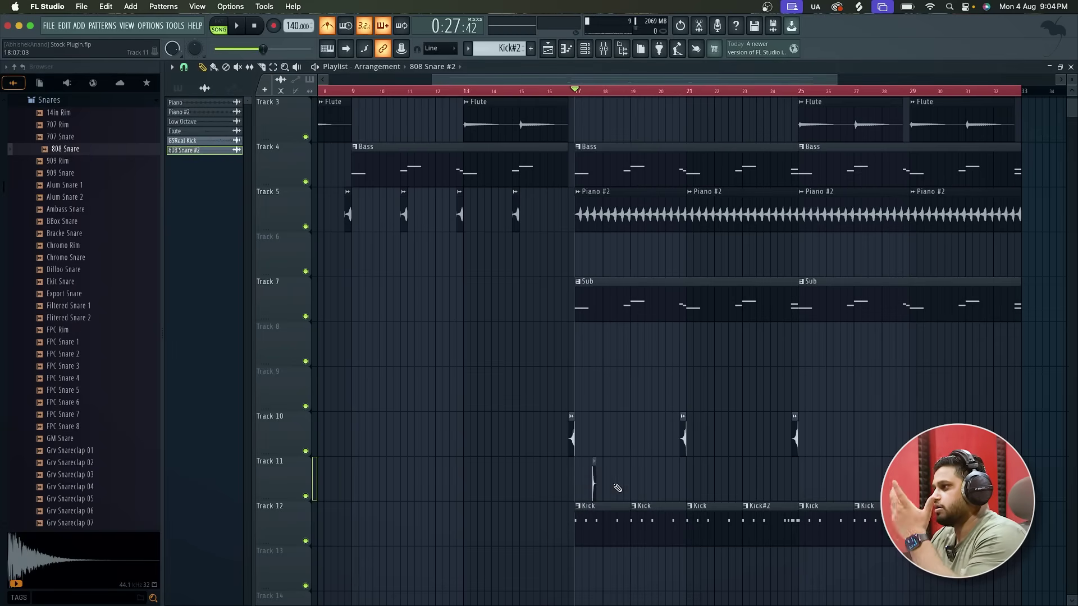
ctrl+scroll(549, 505, up, 5)
scroll(583, 517, down, 5)
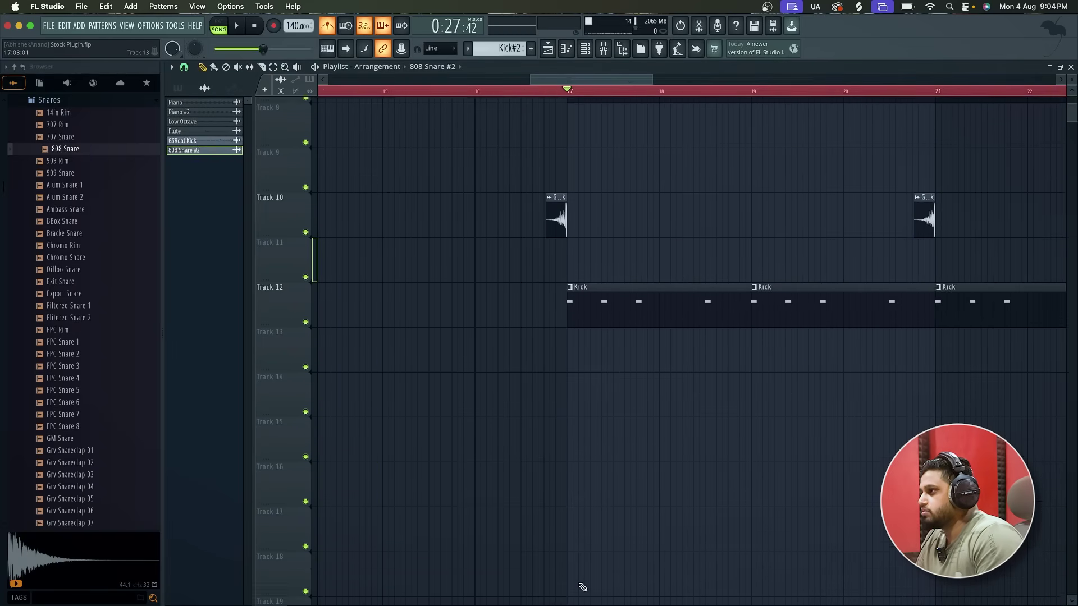
ctrl+scroll(594, 454, up, 3)
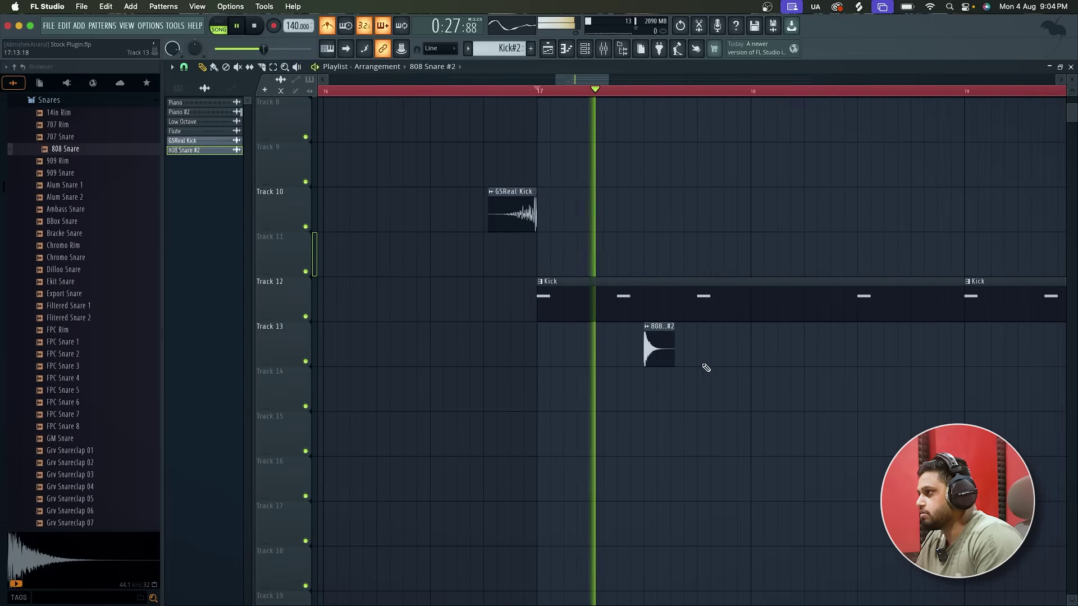
ctrl+scroll(819, 370, down, 2)
click(881, 350)
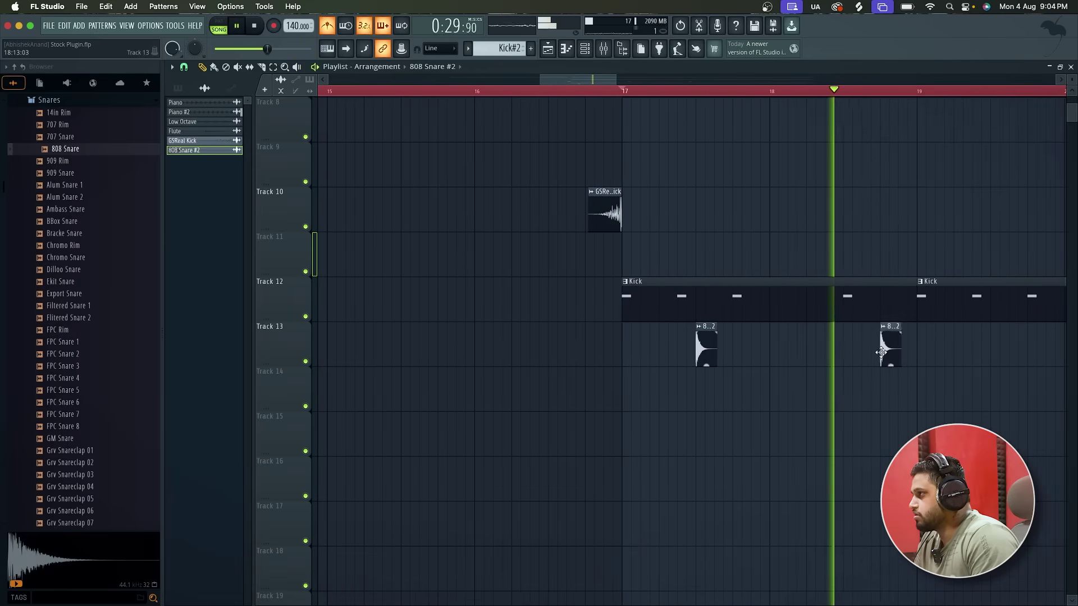
key(space)
click(859, 356)
right_click(890, 355)
Continue the 808 Snare clips on Track 13 at the middle of bars 19 to 22
ctrl+scroll(879, 356, down, 5)
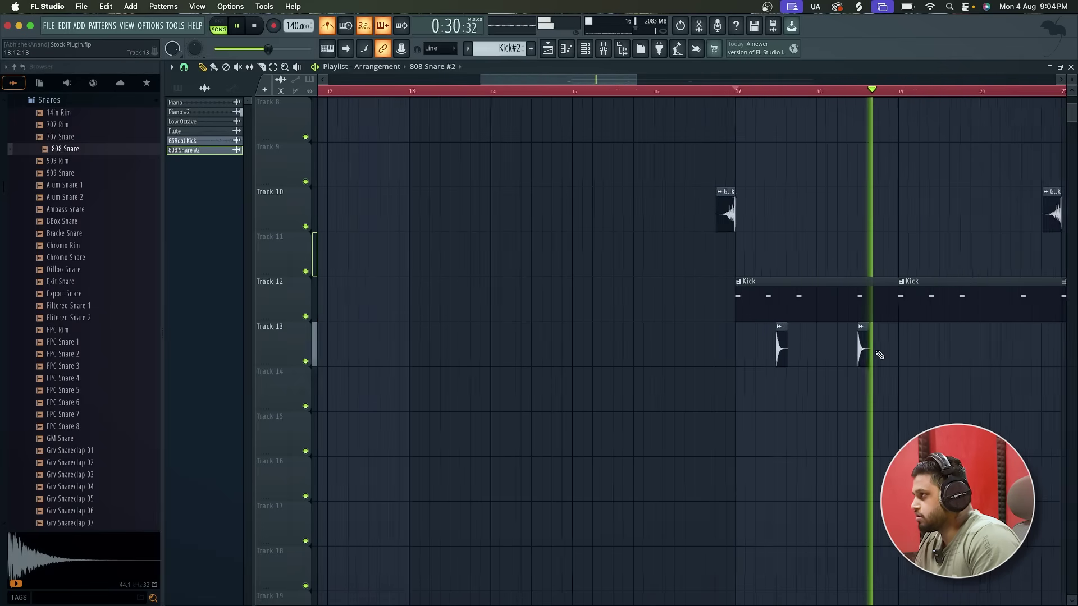
ctrl+scroll(833, 320, up, 5)
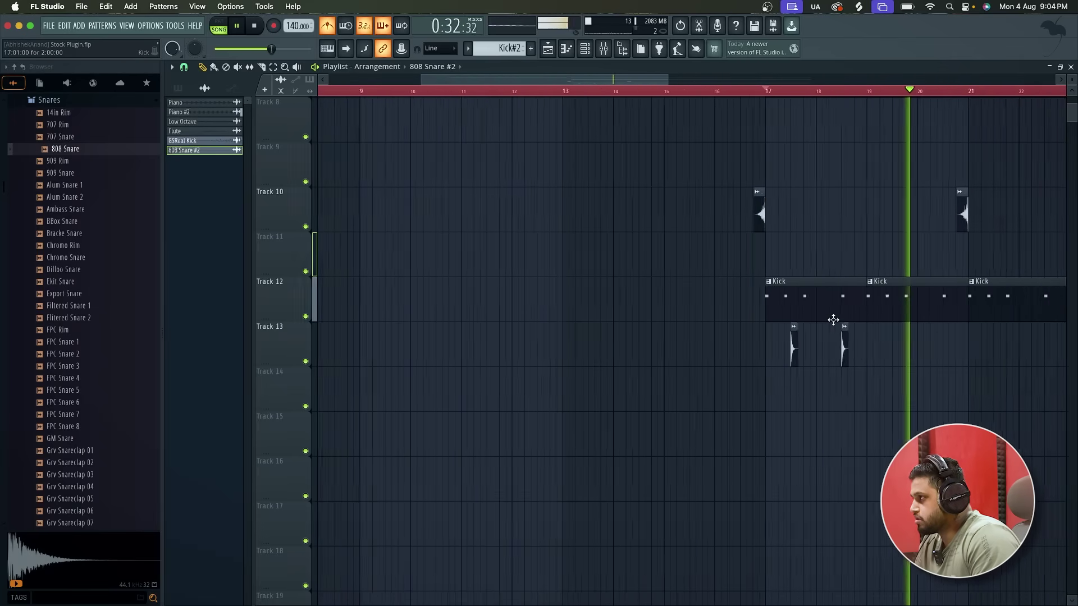
click(874, 351)
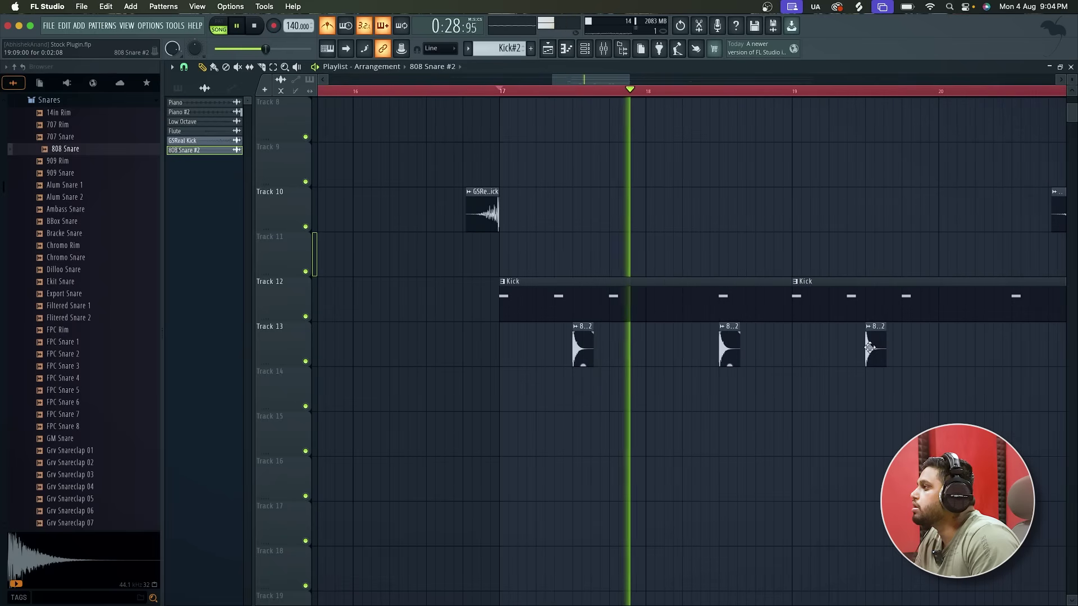
scroll(831, 364, up, 2)
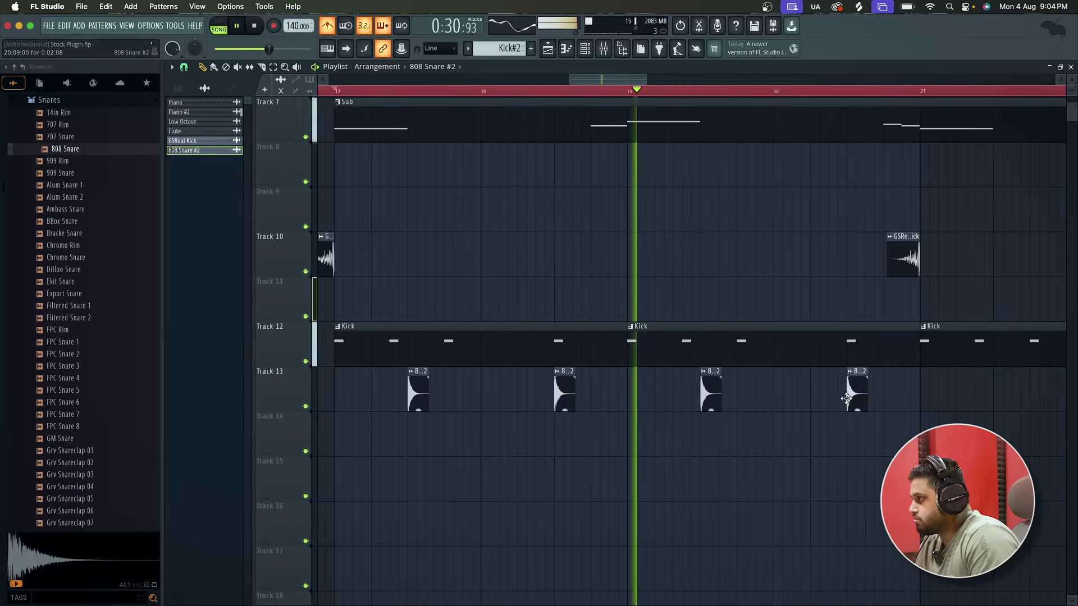
ctrl+scroll(846, 398, down, 2)
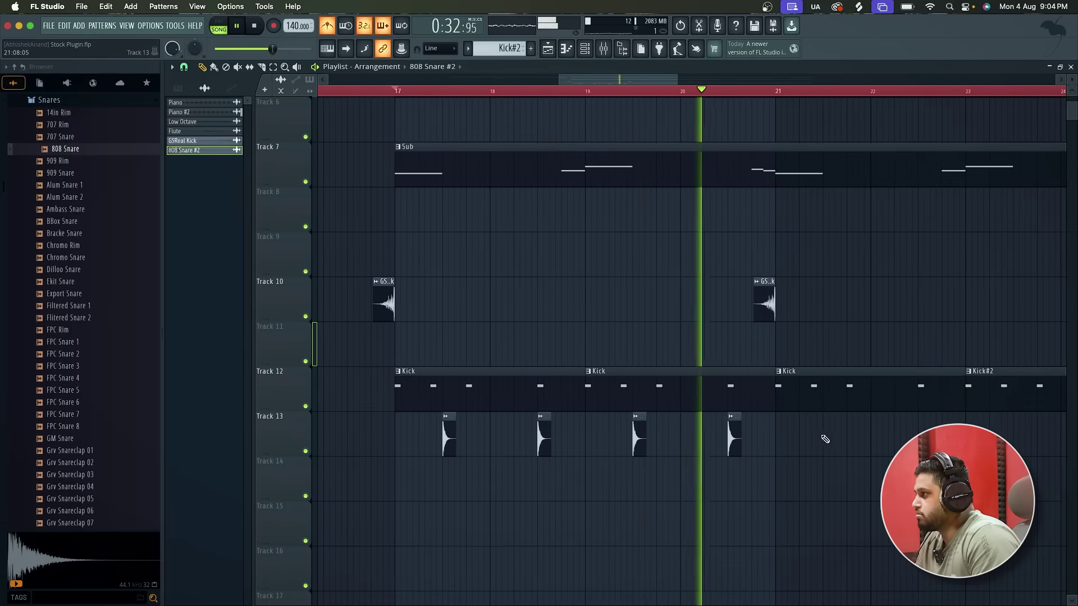
click(850, 436)
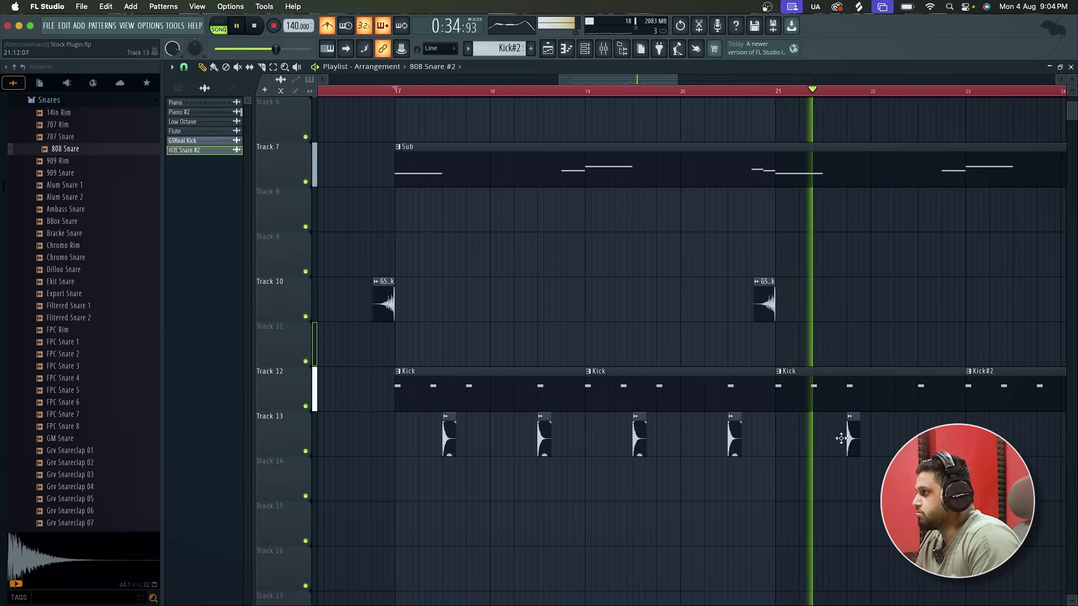
click(828, 437)
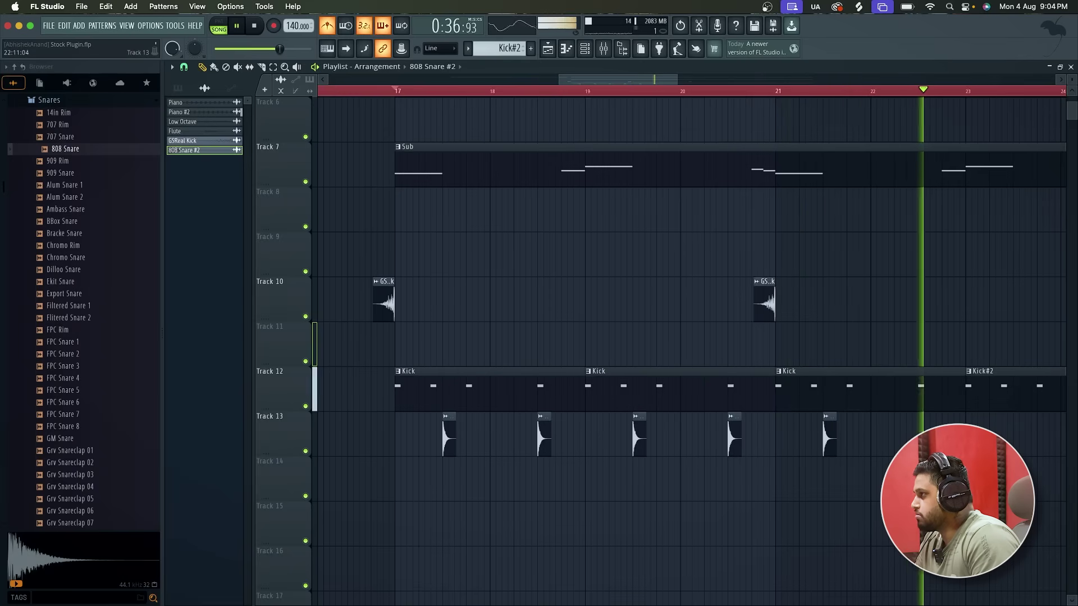
key(space)
Lower the pitch and volume of the 808 Snare #2 channel, and turn off the metronome
ctrl+scroll(325, 487, up, 2)
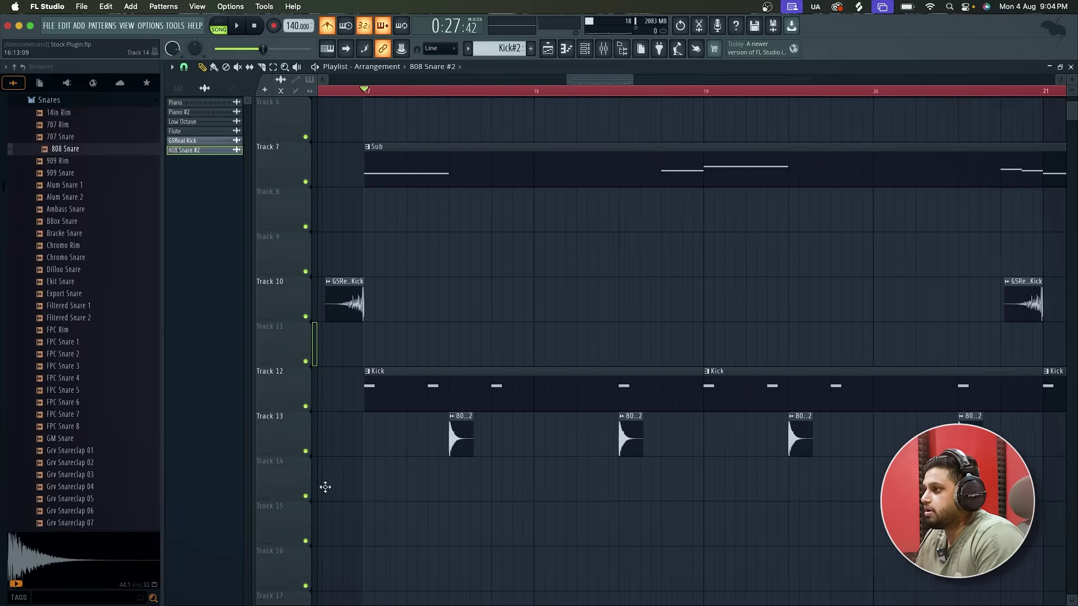
double_click(461, 446)
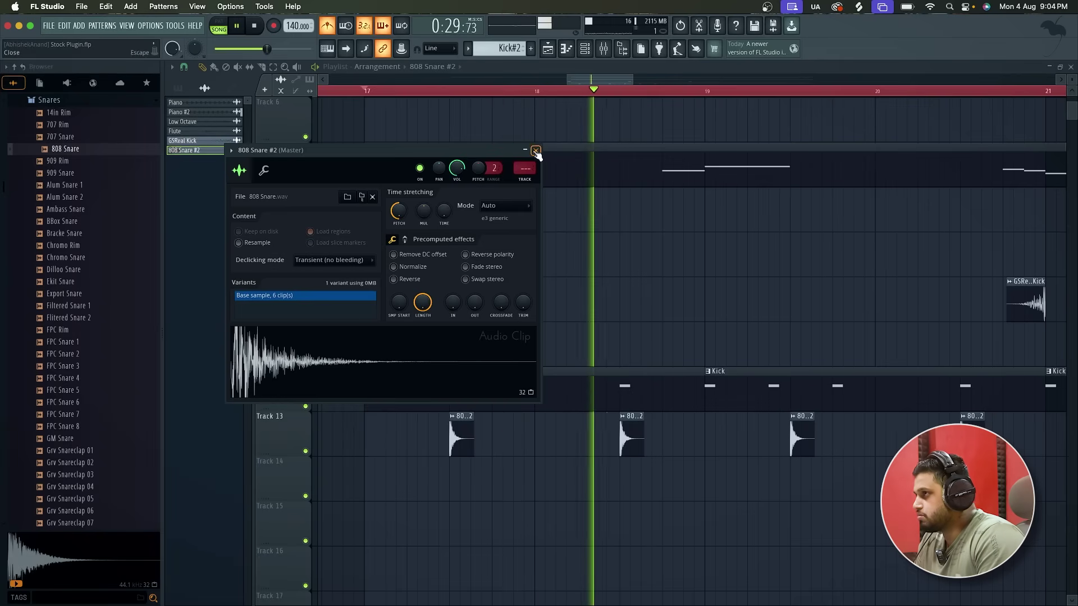
drag(455, 172, 455, 188)
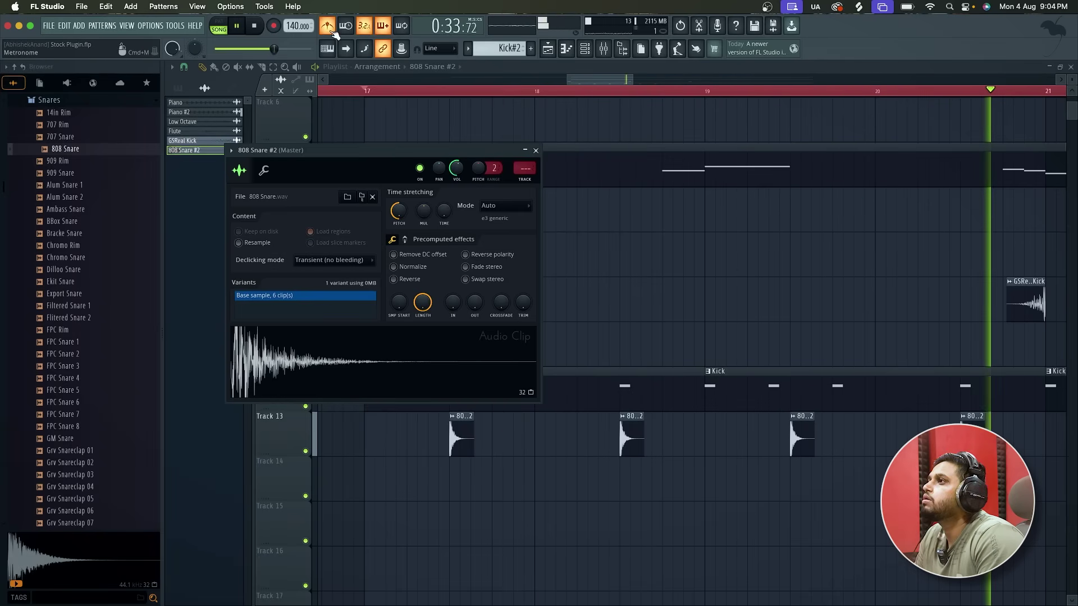
click(535, 151)
Add 808 Snare clips on Track 13 at the middle of bars 23 and 24
scroll(380, 510, down, 3)
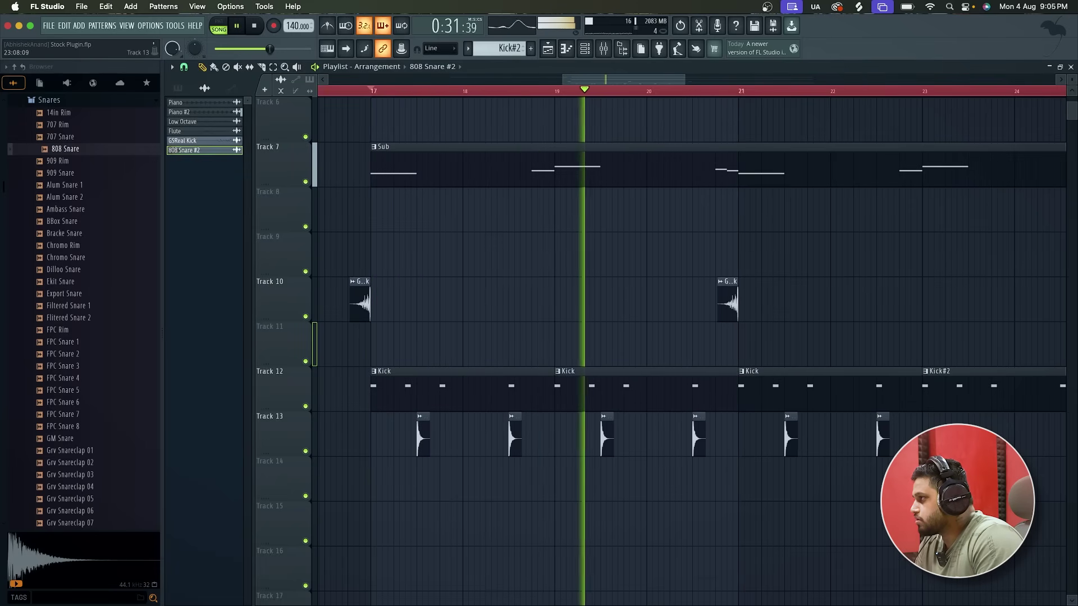
scroll(965, 440, up, 3)
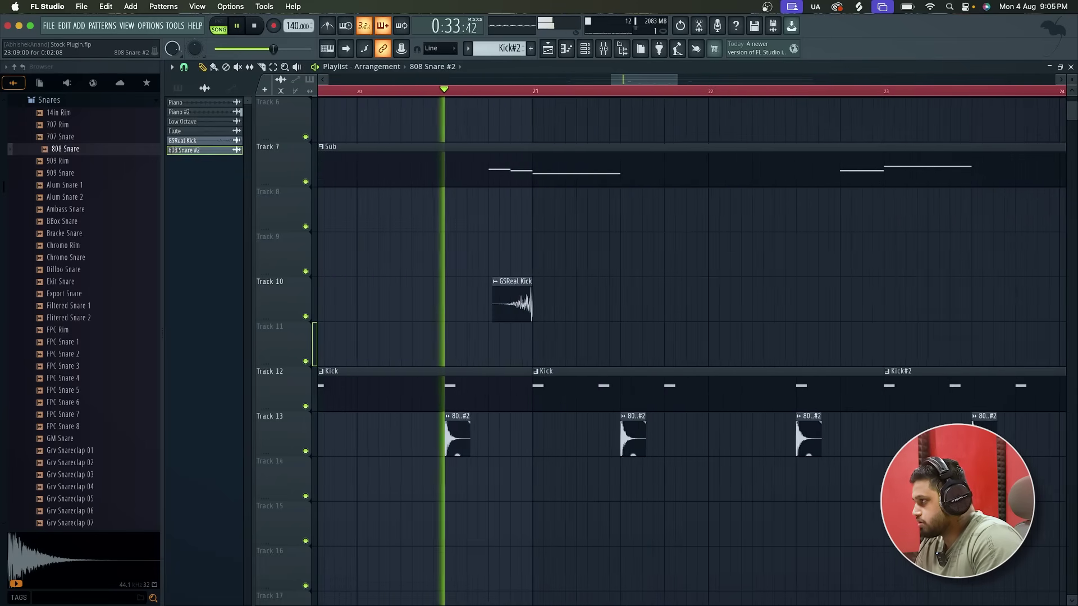
scroll(964, 440, down, 3)
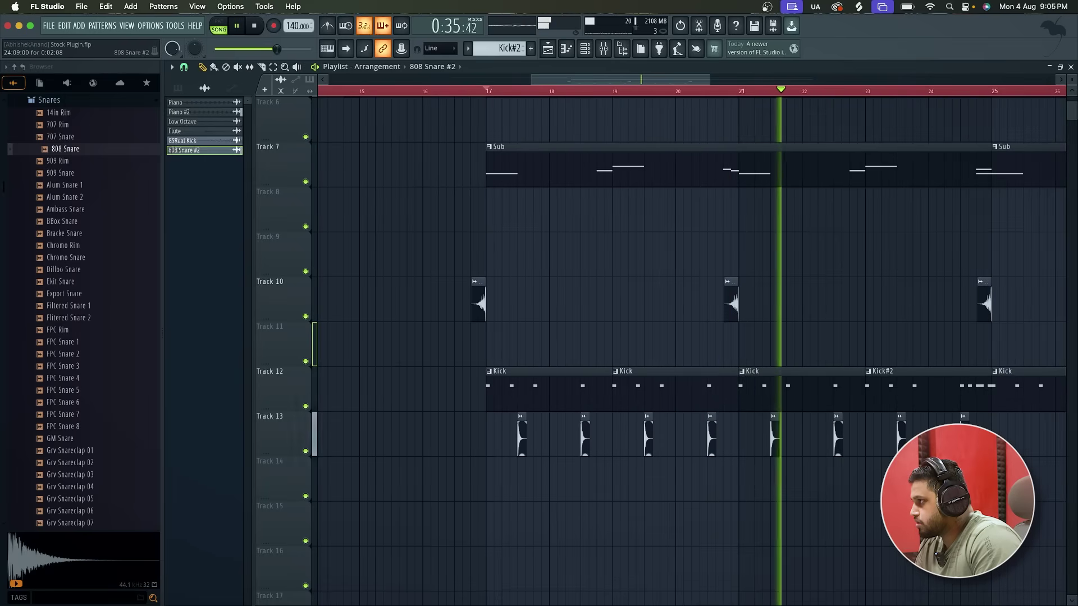
scroll(964, 441, right, 1)
key(space)
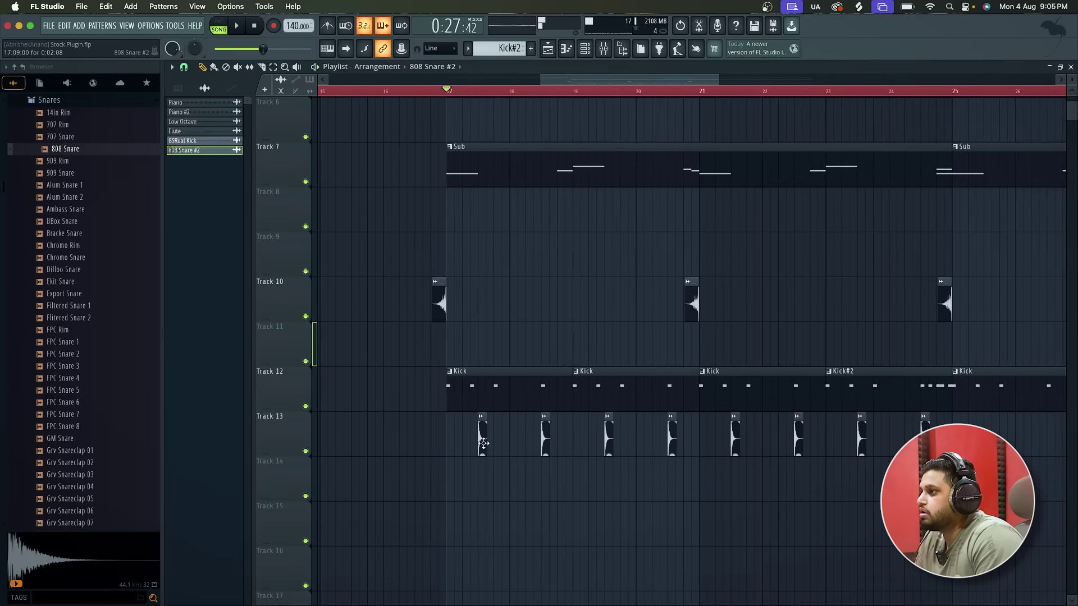
Fine-tune the 808 Snare sample's pitch shift around -700 cents while playing the arrangement from bar 17
double_click(480, 442)
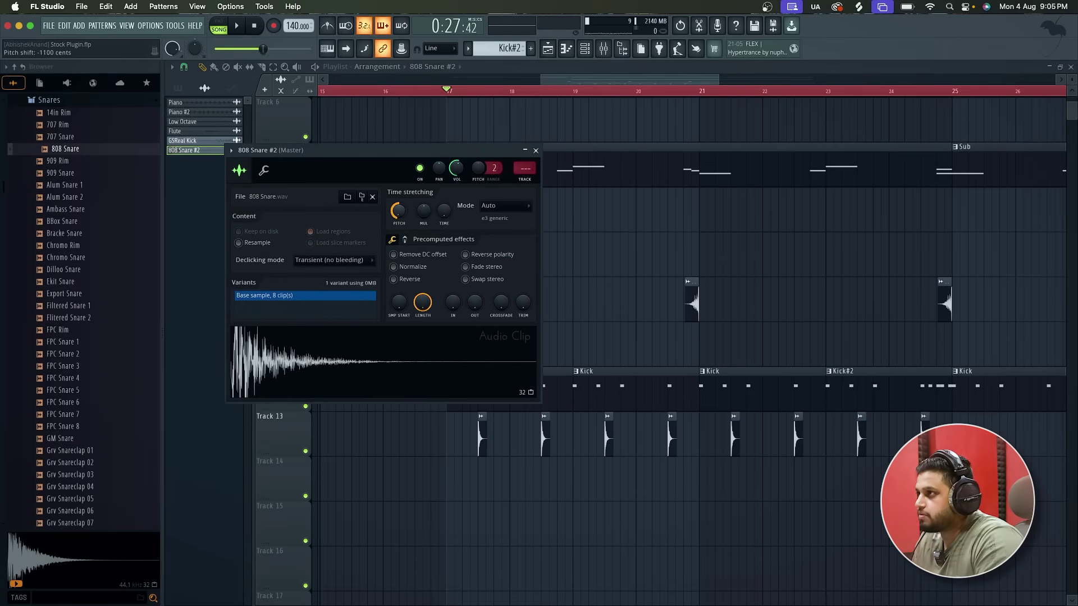
scroll(397, 211, up, 1)
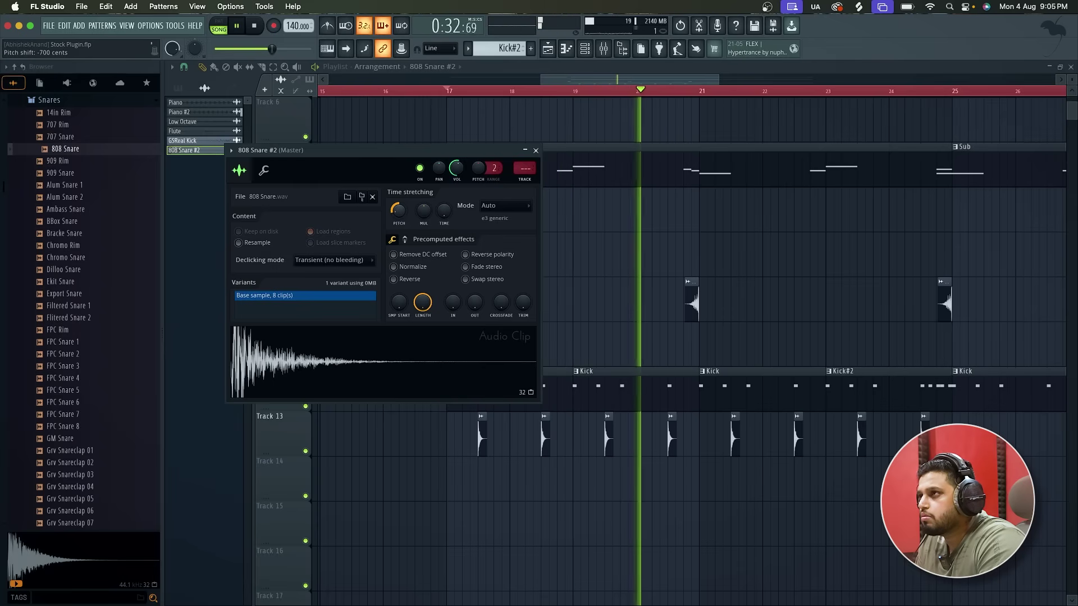
scroll(397, 212, down, 1)
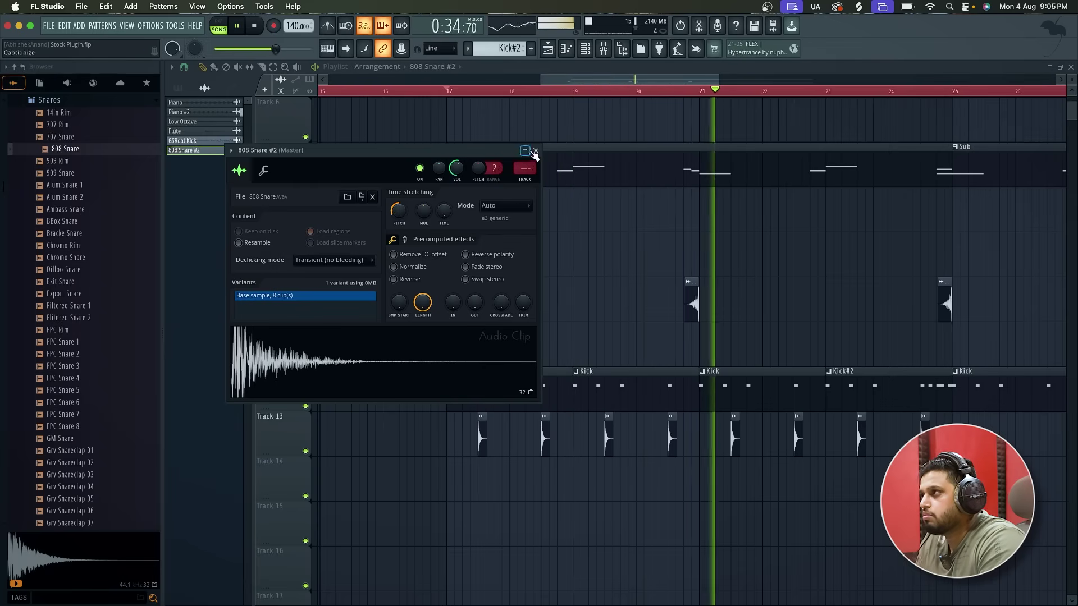
click(486, 429)
double_click(484, 440)
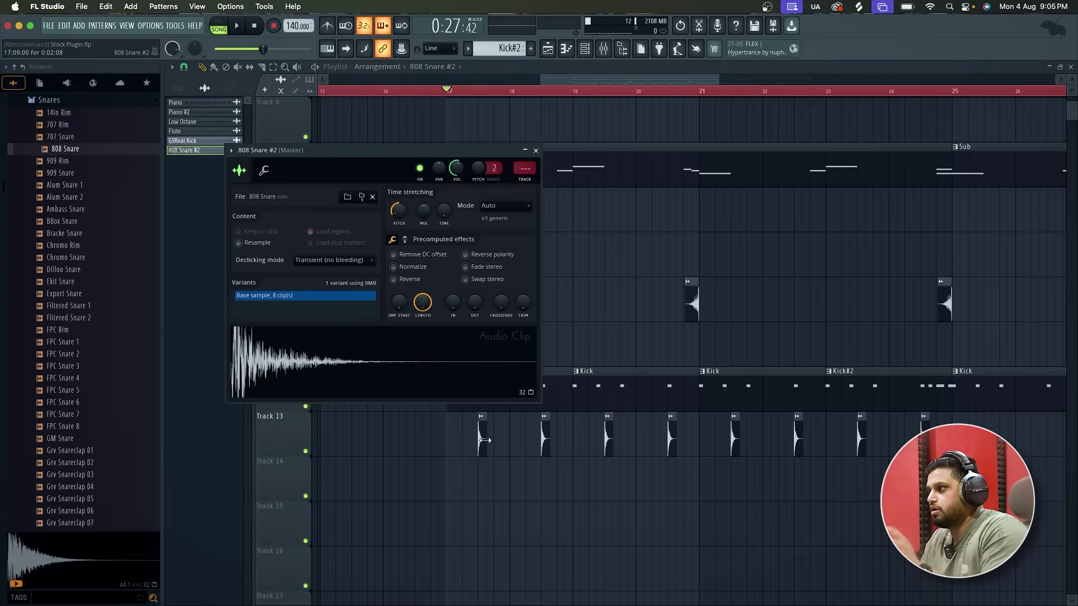
Route the 808 Snare #2 channel to mixer track 8 and load Fruity Limiter in its first effect slot
click(230, 150)
click(409, 196)
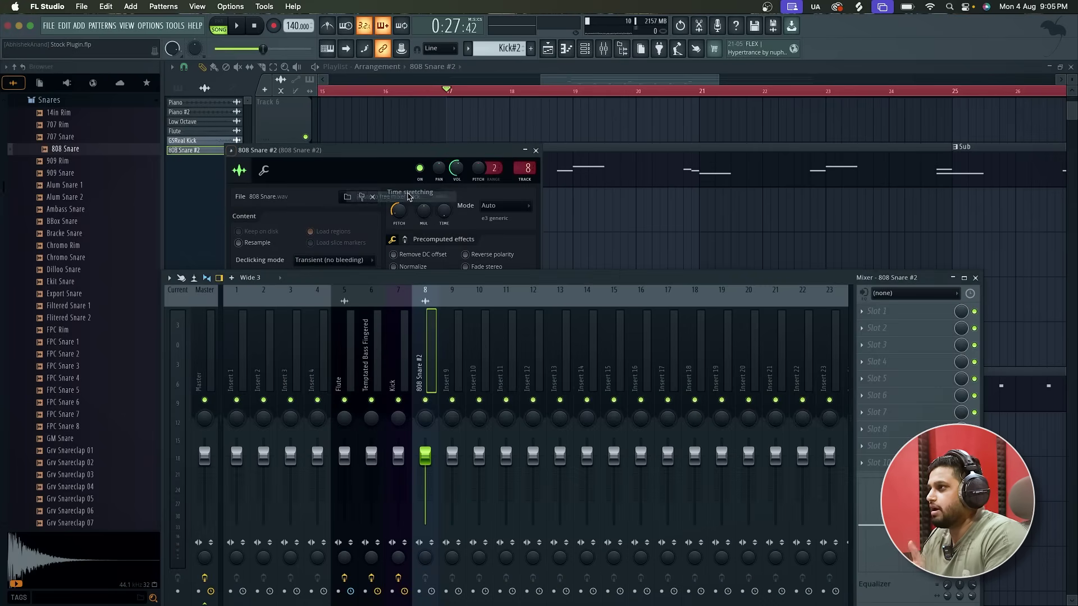
click(876, 316)
click(728, 43)
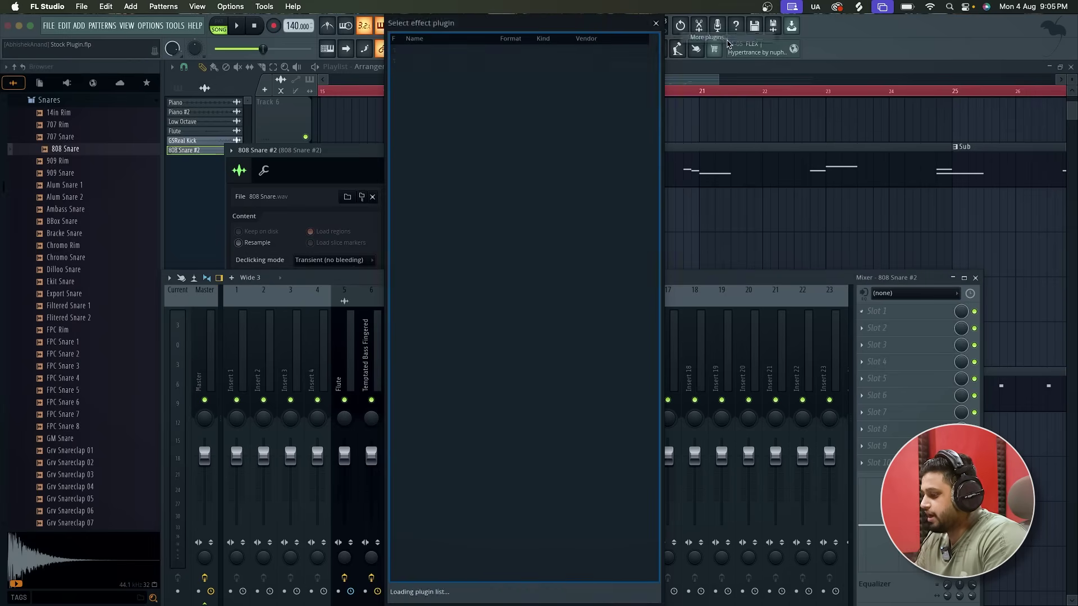
text(limi)
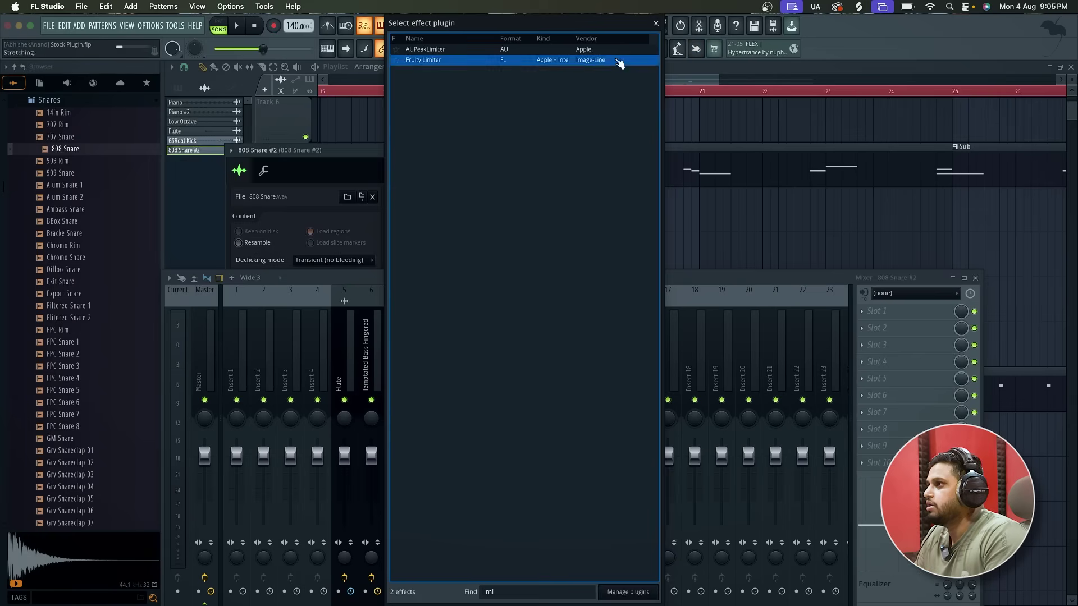
double_click(618, 60)
Move the Fruity Limiter window clear of the clips and close the mixer and the 808 Snare #2 channel settings
drag(447, 128, 507, 35)
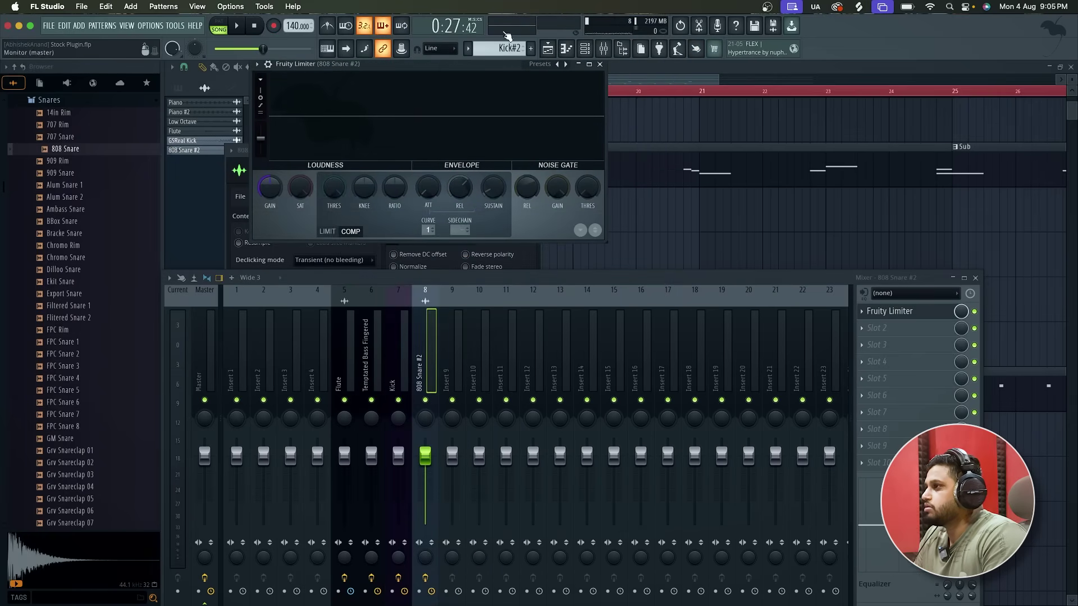
click(975, 278)
click(397, 380)
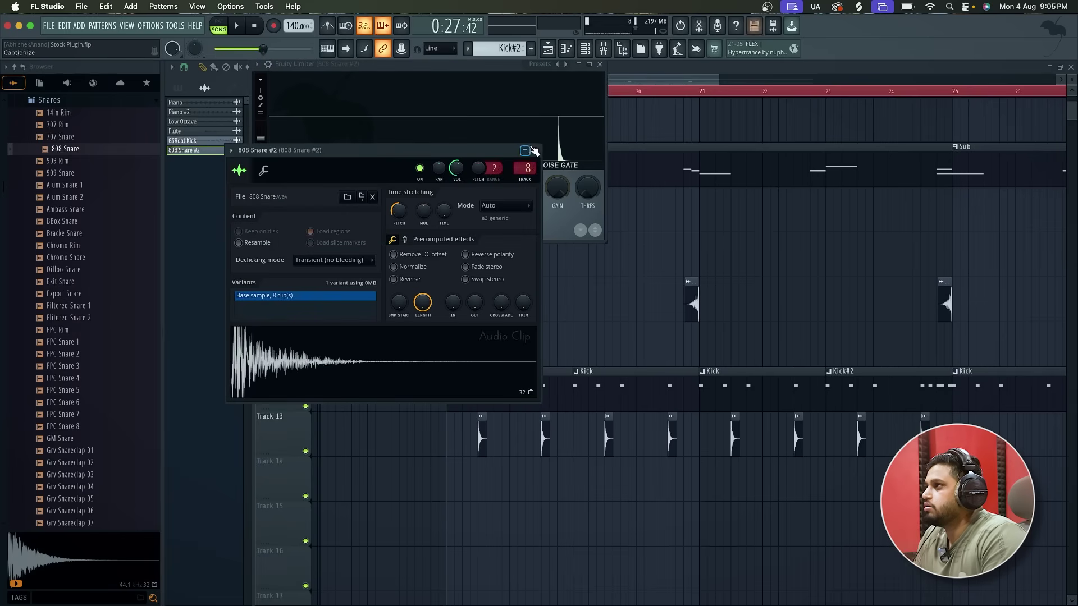
click(531, 150)
In the limiter's compressor, lower the threshold to about -24 dB, and raise the ratio and gain during playback
drag(334, 187, 334, 230)
drag(395, 188, 395, 146)
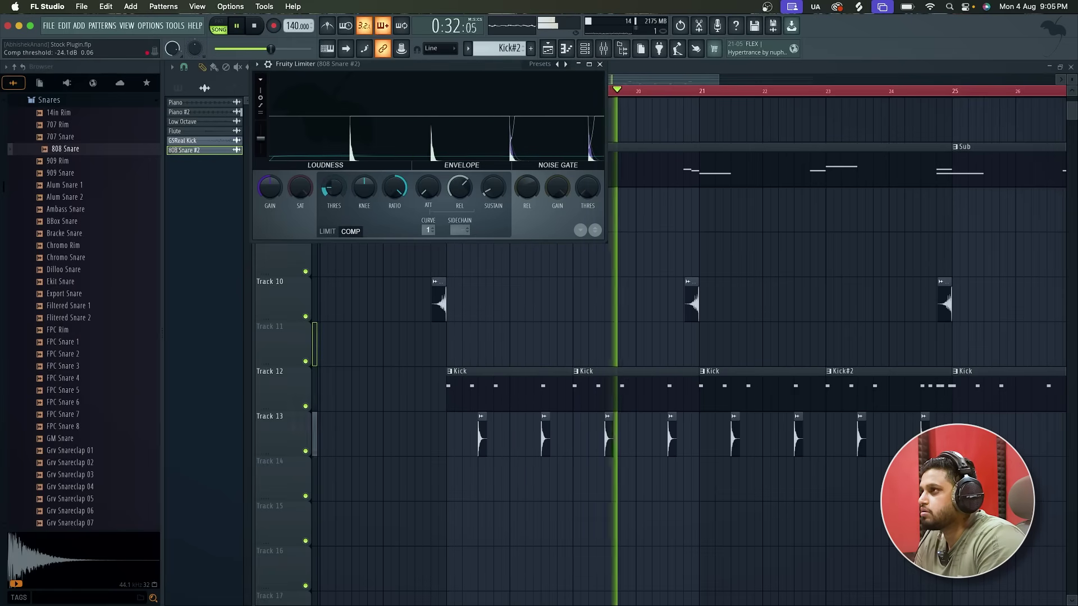
drag(270, 188, 270, 160)
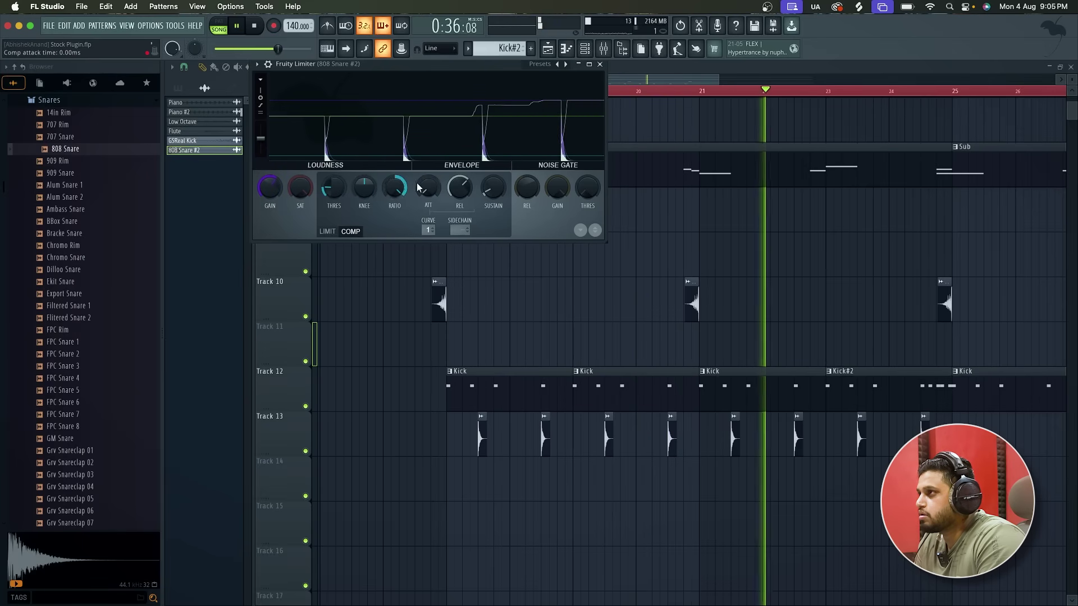
Set the snare compressor's attack to about 58 ms, shorten its release, and readjust the threshold and ratio by ear
drag(428, 188, 419, 178)
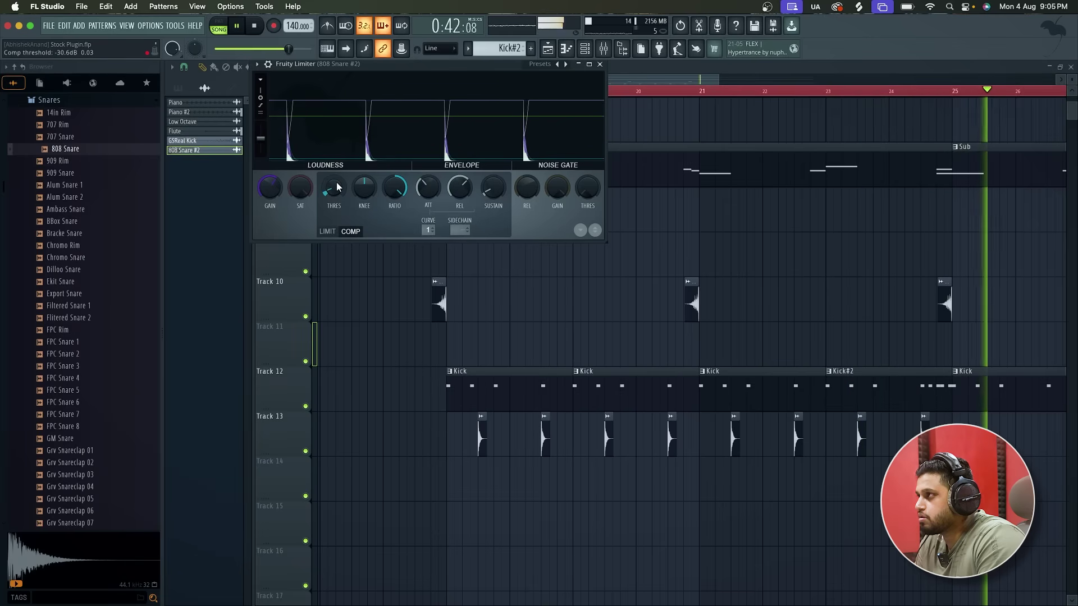
drag(428, 188, 428, 183)
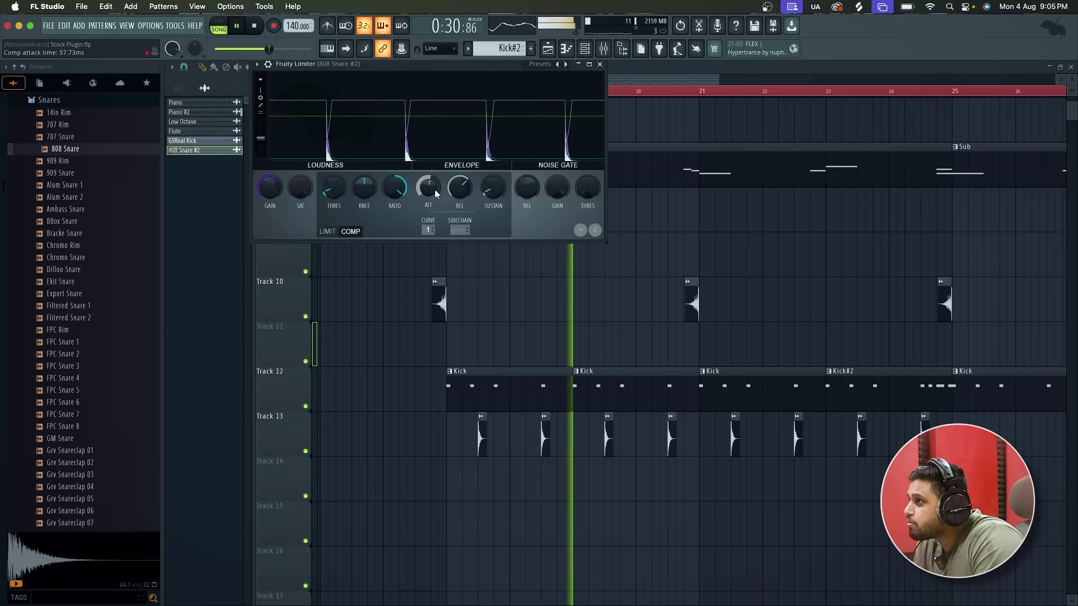
drag(455, 190, 456, 186)
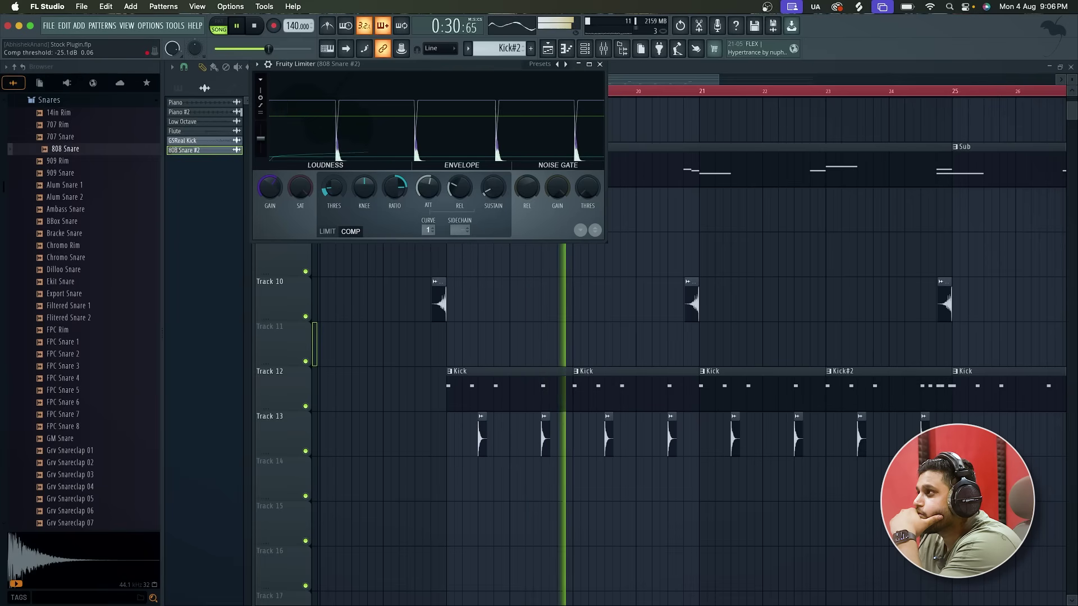
drag(339, 196, 340, 192)
scroll(334, 189, down, 2)
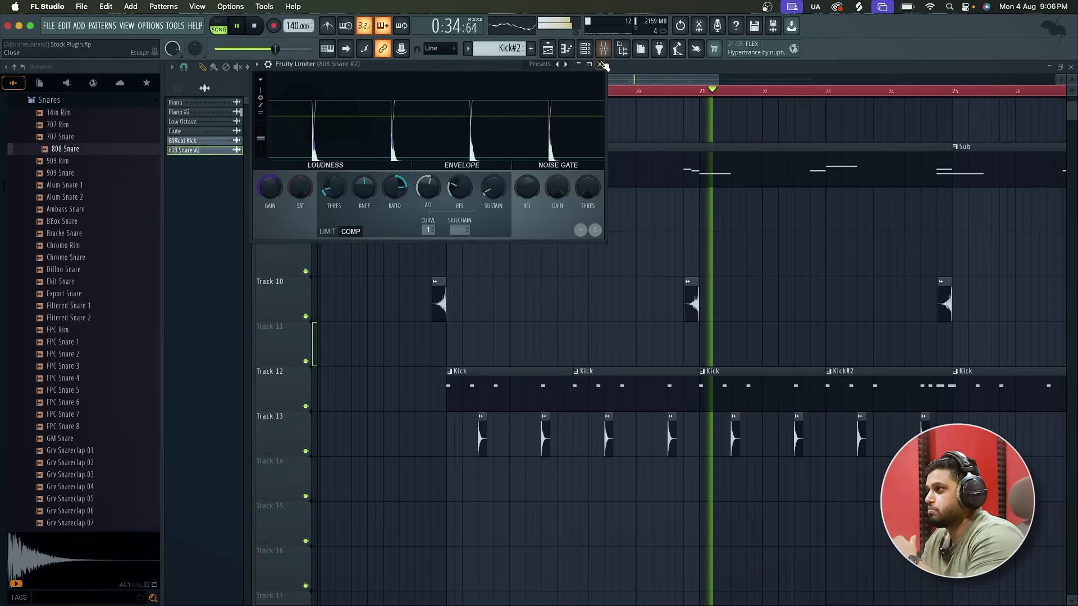
Close the limiter window and listen to the compressed 808 Snare line against the kicks and sub through bar 24
key(Escape)
scroll(363, 372, down, 2)
scroll(363, 371, down, 1)
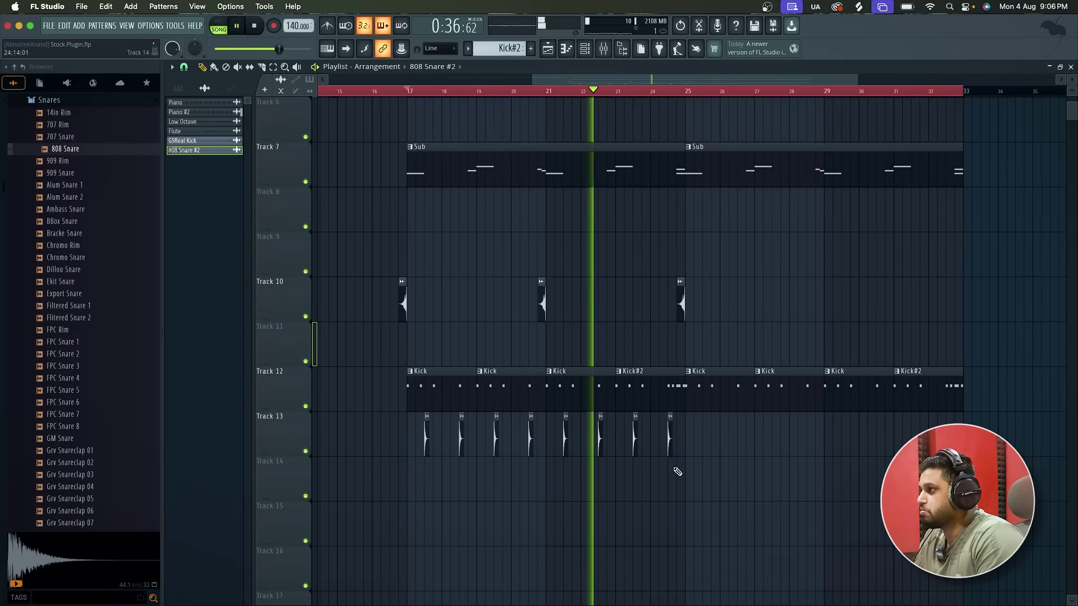
scroll(668, 444, up, 2)
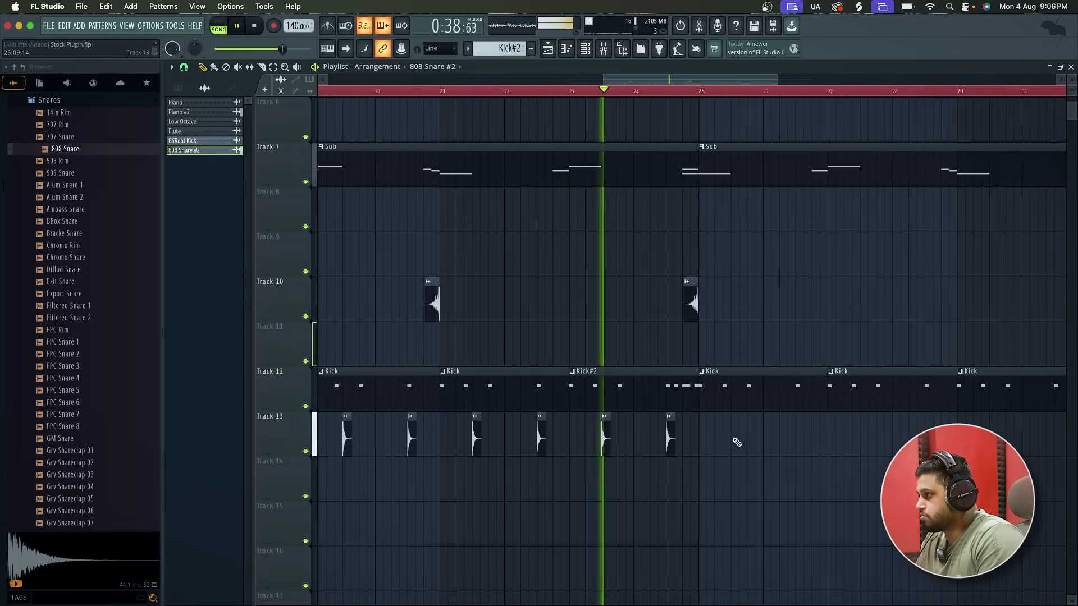
scroll(733, 442, up, 3)
scroll(705, 456, down, 5)
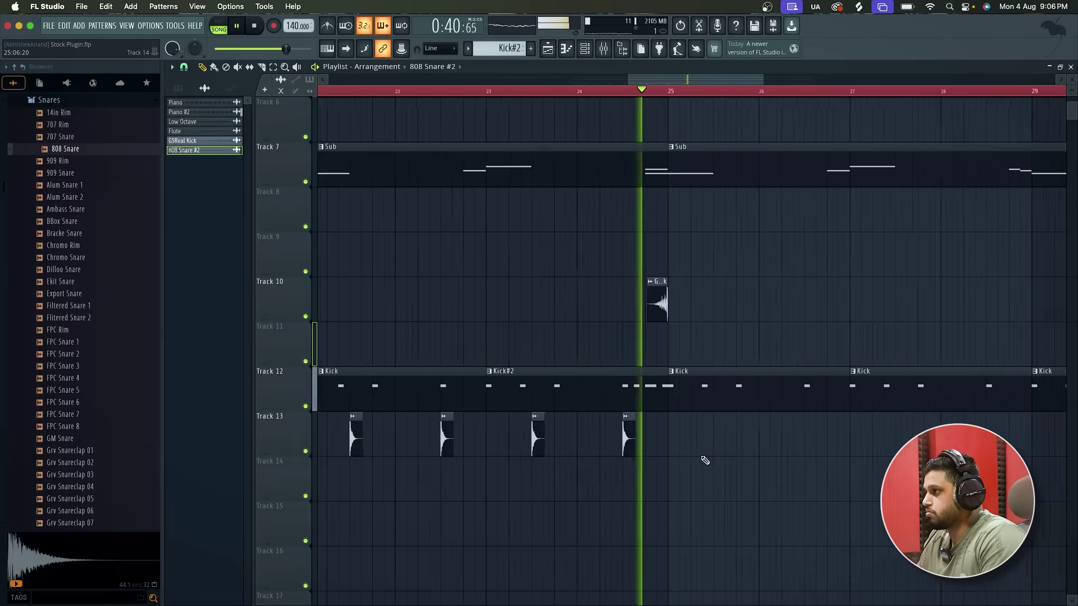
scroll(456, 386, up, 2)
key(space)
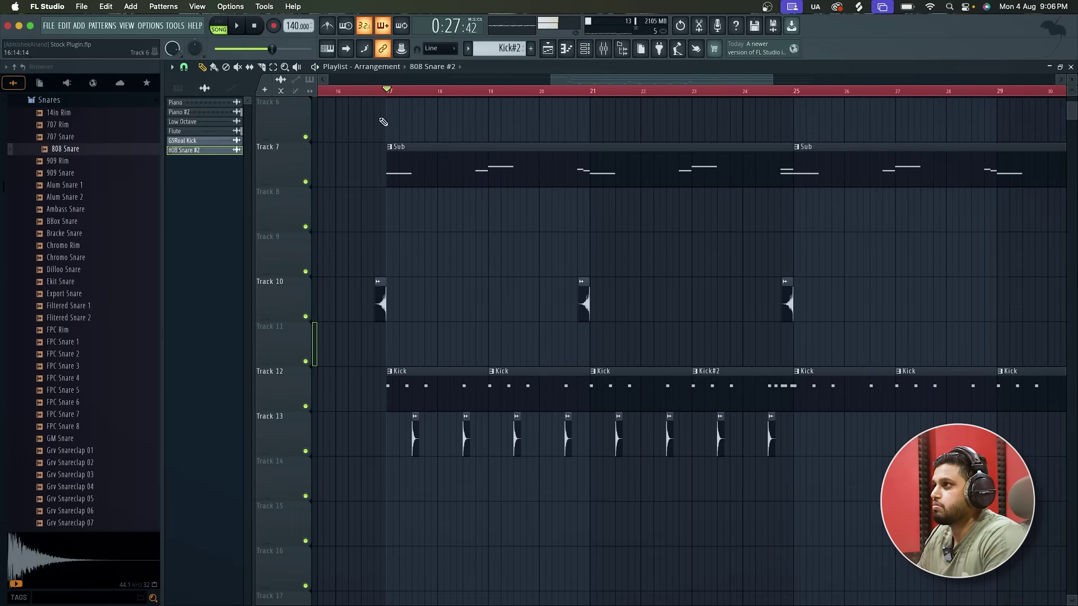
Audition further stock samples in the Snares folder, including WhoDat Snare and SC Snare 4
click(66, 386)
scroll(66, 386, down, 5)
click(65, 384)
scroll(66, 385, down, 13)
click(66, 387)
scroll(67, 389, down, 4)
click(67, 389)
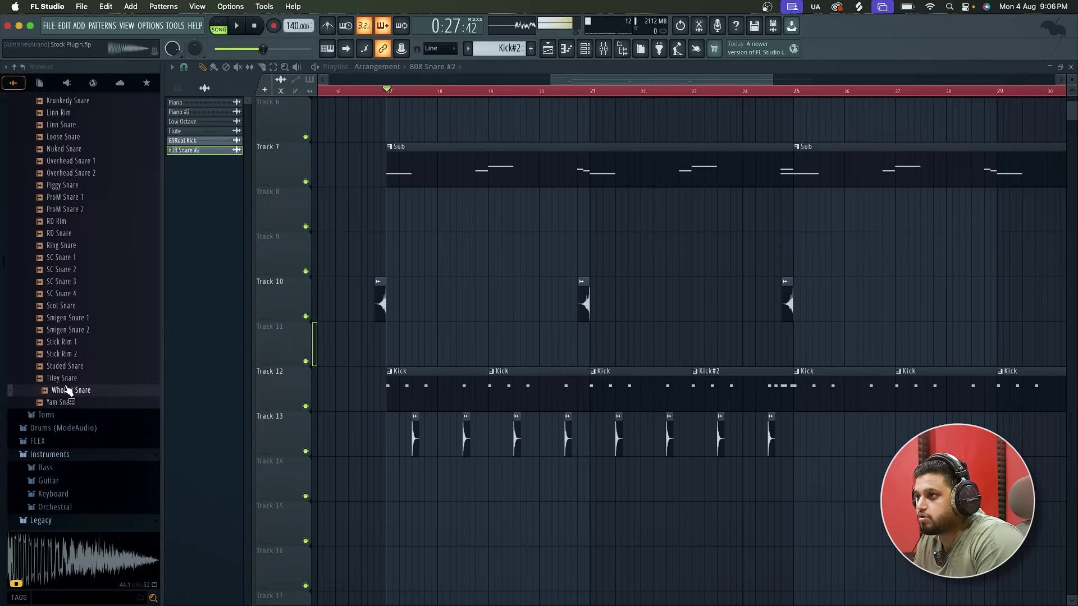
click(82, 306)
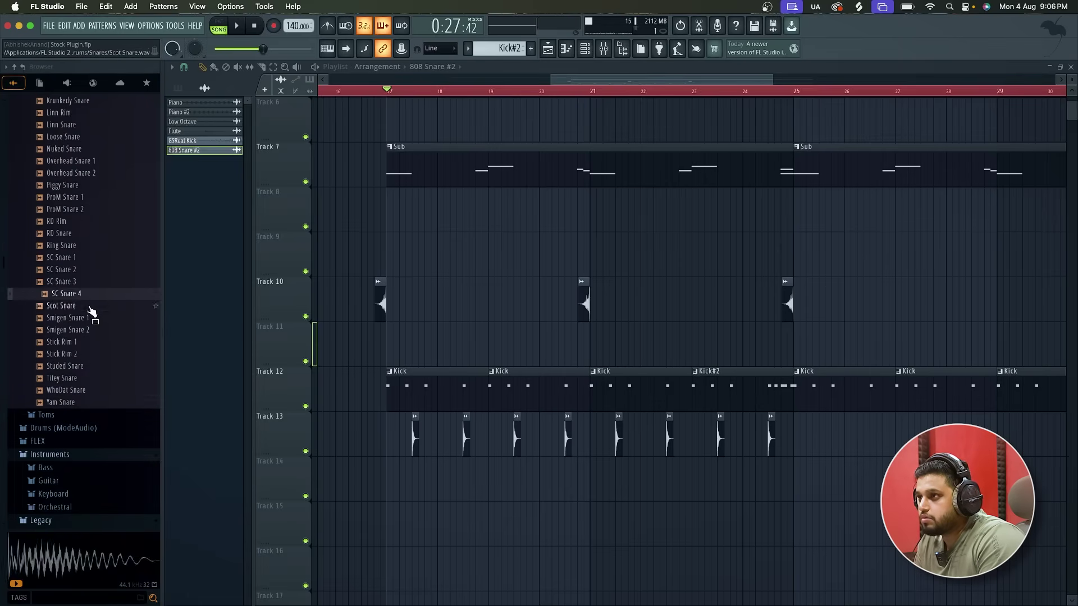
Add HIP_Snare_2 from the Legacy HipHop drums to Track 14, under the 808 snares of bars 17 to 20
scroll(63, 404, down, 8)
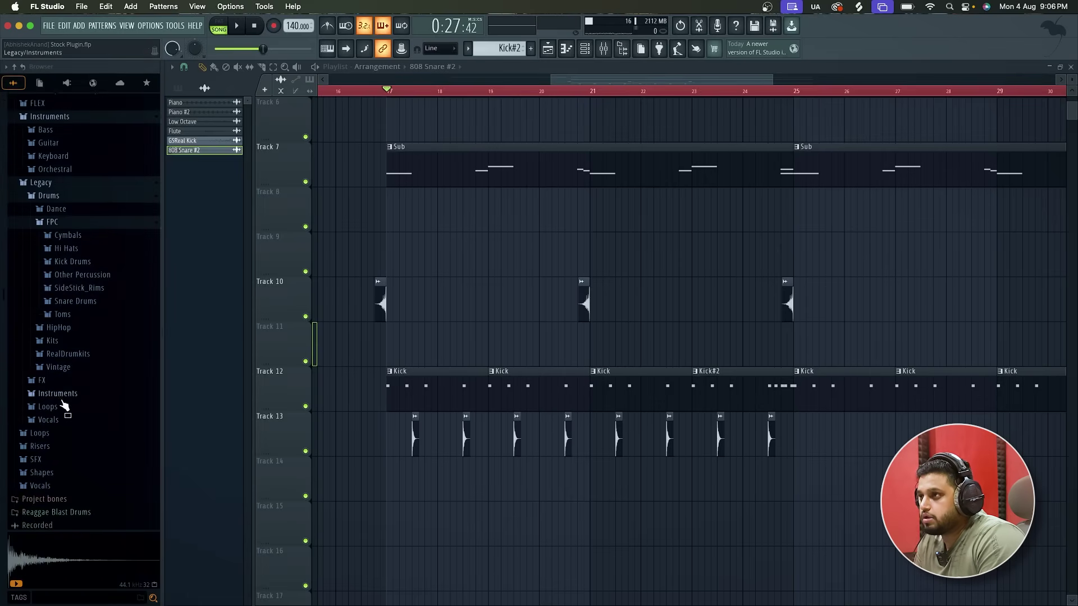
click(79, 330)
scroll(89, 449, down, 3)
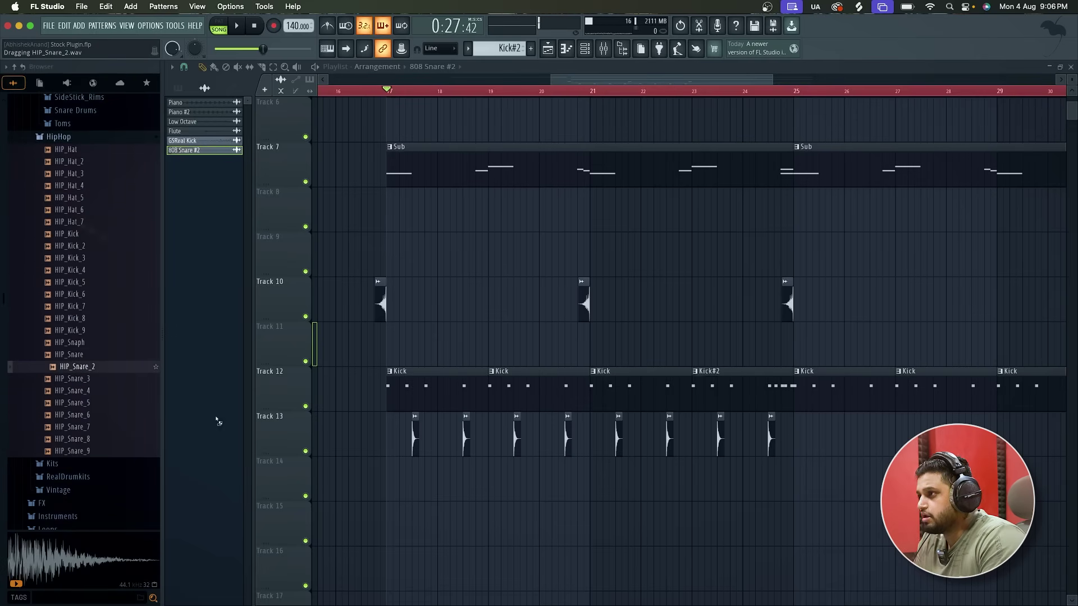
scroll(413, 501, up, 5)
key(space)
click(597, 489)
click(775, 479)
click(954, 481)
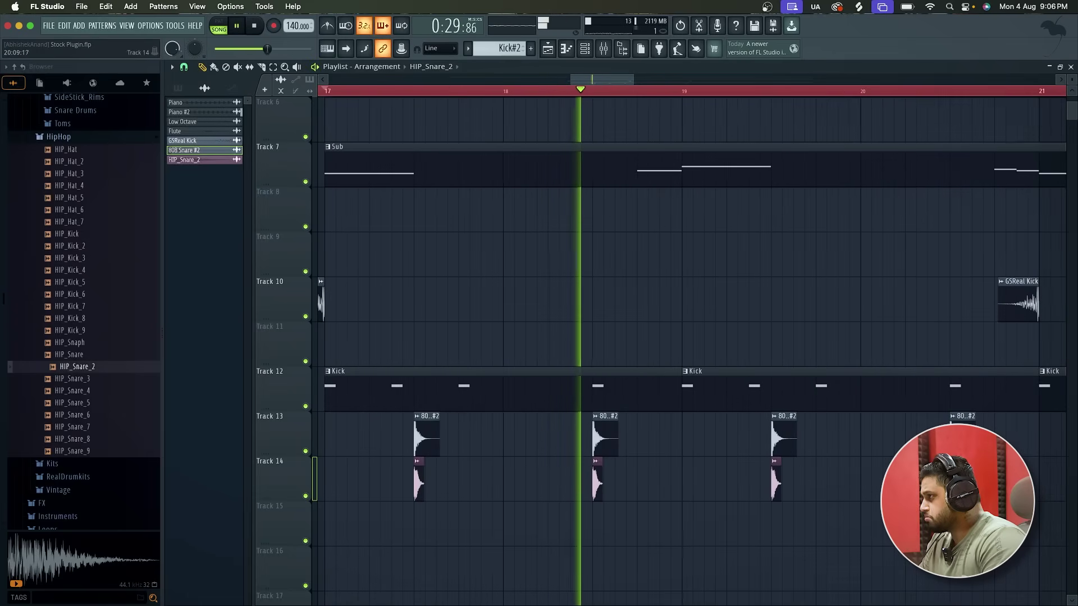
Check the HIP_Snare_2 channel settings and continue its clips on Track 14 under the 808 snares through bar 24
scroll(953, 481, right, 4)
scroll(954, 481, down, 1)
click(184, 159)
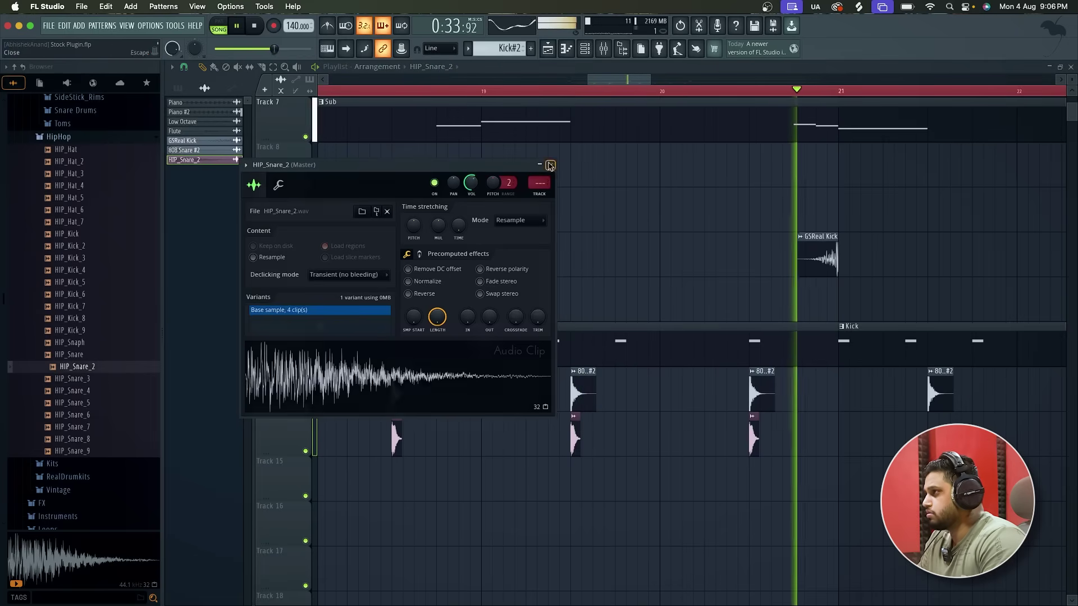
key(Escape)
scroll(818, 461, down, 3)
click(829, 435)
click(935, 435)
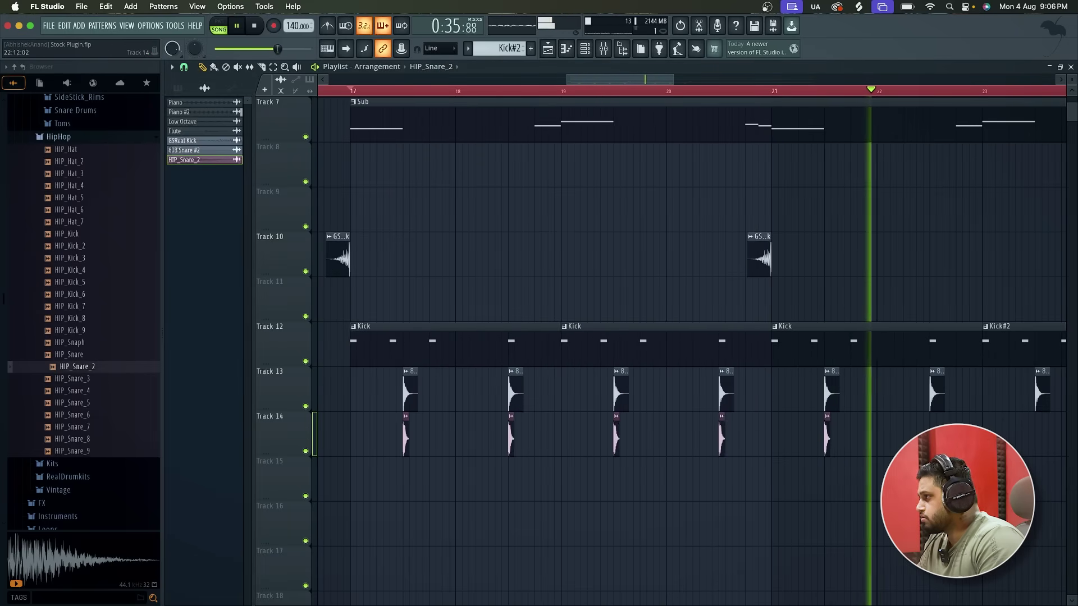
scroll(899, 435, right, 2)
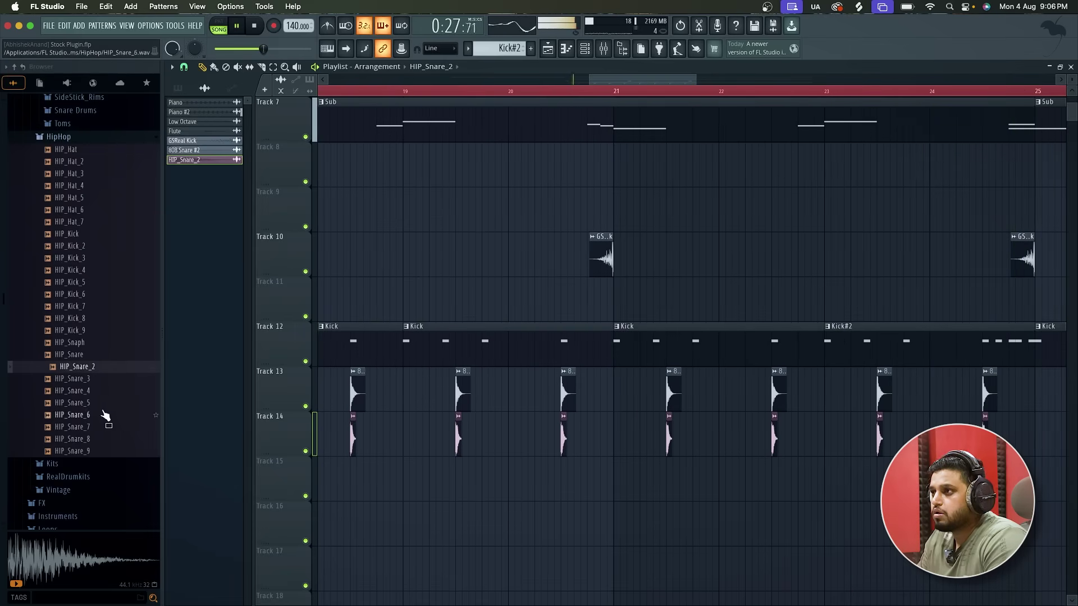
Add HIP_Snare_3 from the HipHop folder to Track 15, aligned under the first snare in bar 17
scroll(584, 480, down, 5)
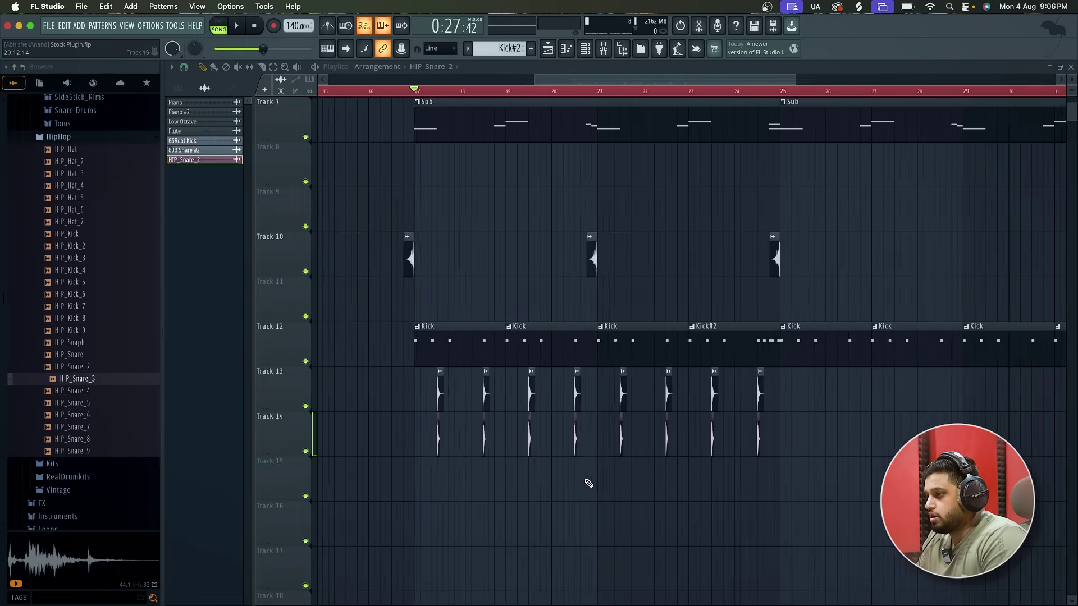
drag(423, 501, 425, 483)
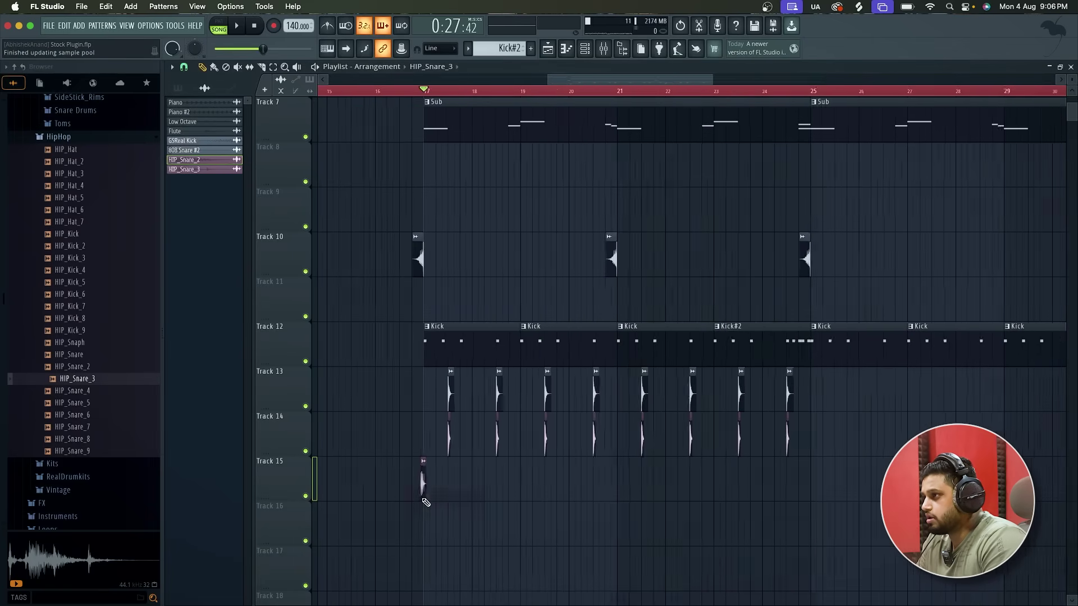
scroll(427, 484, up, 10)
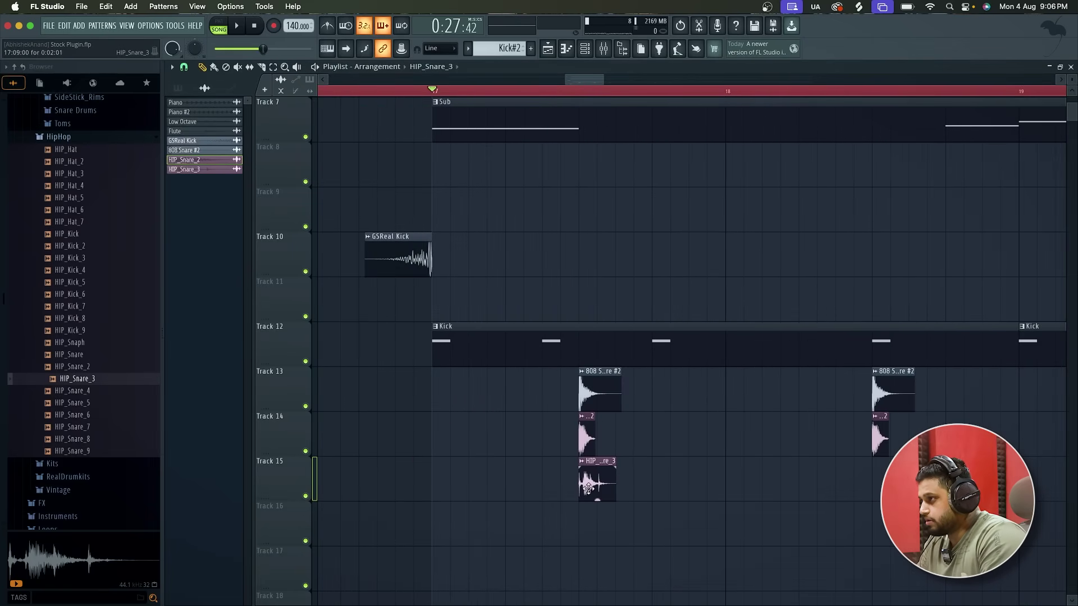
Lower the HIP_Snare_3 channel volume to about 27% while checking it against playback
key(space)
double_click(588, 485)
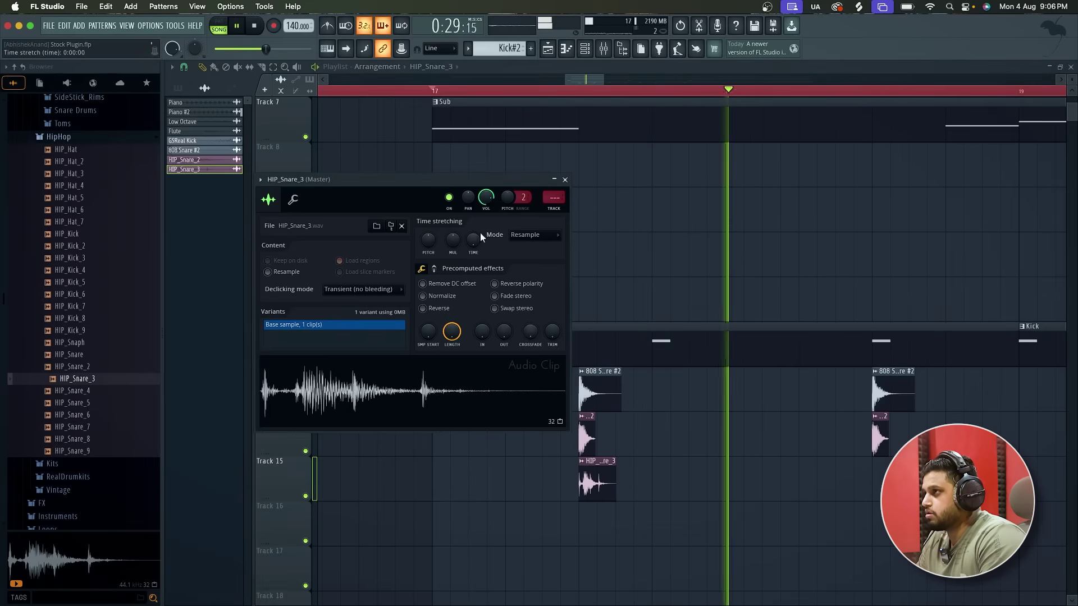
key(space)
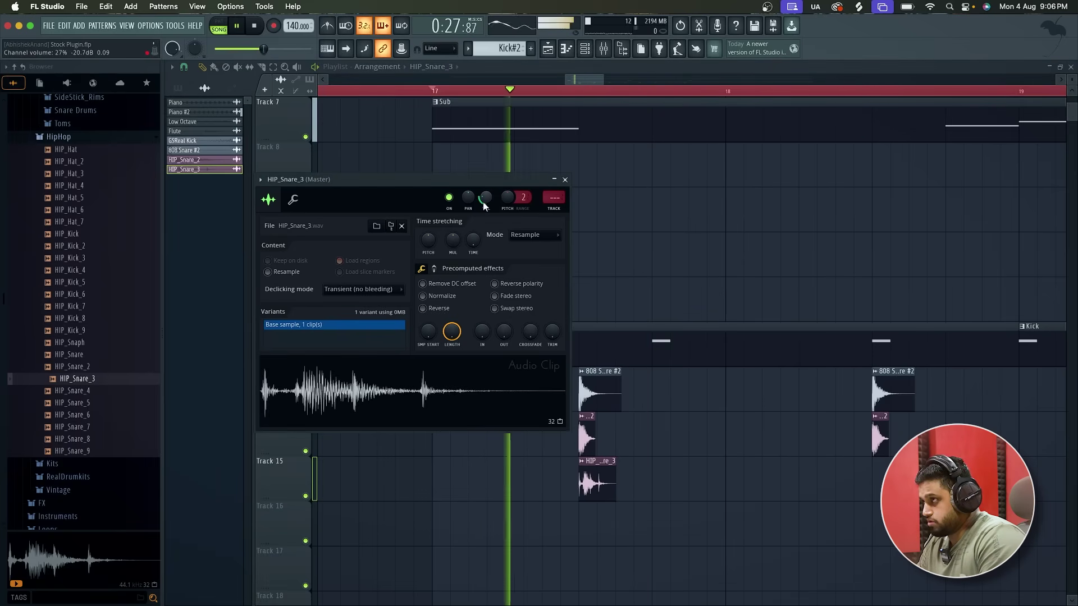
Place HIP_Snare_3 clips on Track 15 under every remaining snare from bar 18 through bar 24
click(872, 479)
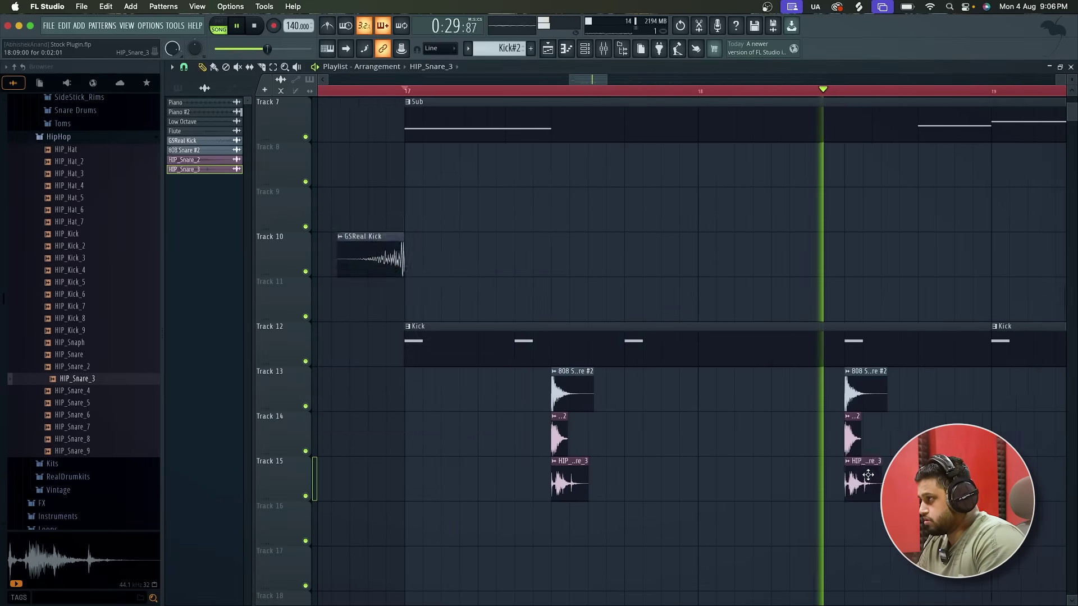
scroll(867, 474, up, 1)
scroll(856, 477, down, 2)
drag(678, 531, 1033, 531)
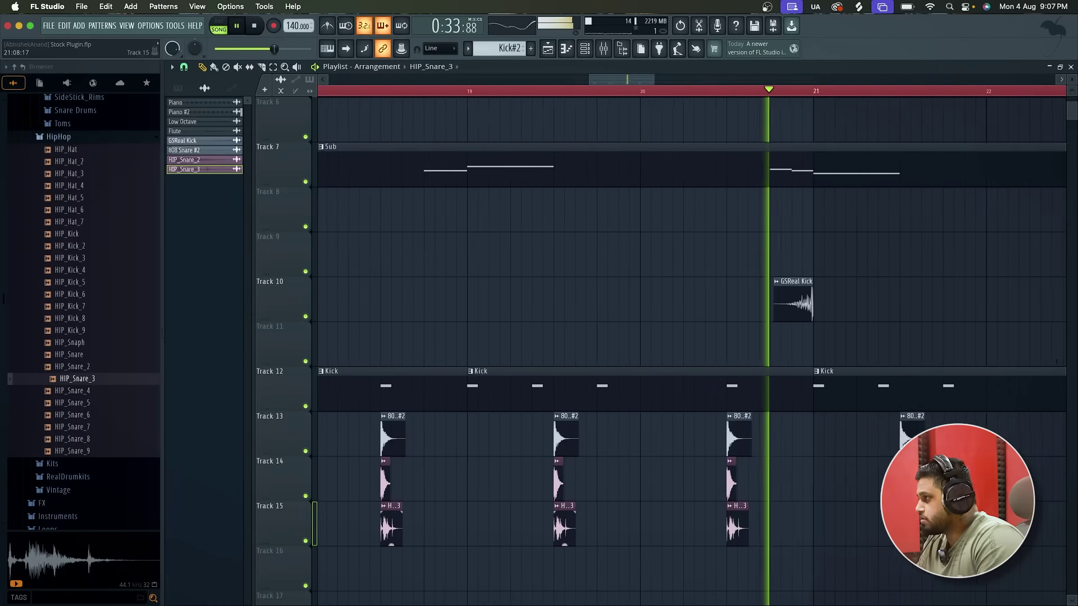
drag(832, 524, 821, 522)
click(1002, 523)
scroll(1003, 524, right, 3)
scroll(1002, 523, down, 1)
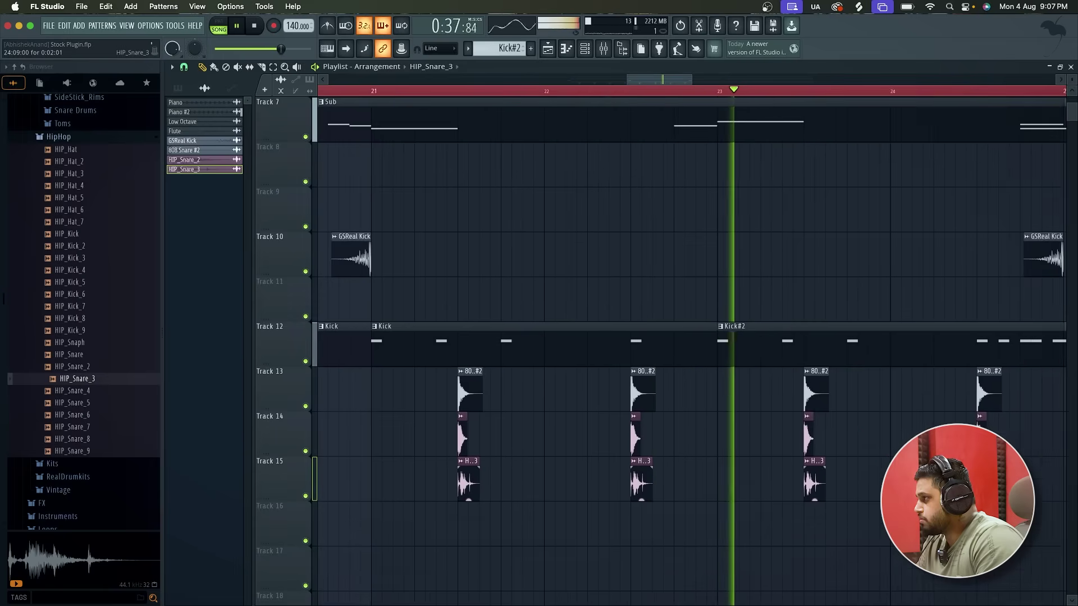
scroll(868, 494, right, 2)
scroll(868, 494, down, 3)
scroll(868, 494, down, 4)
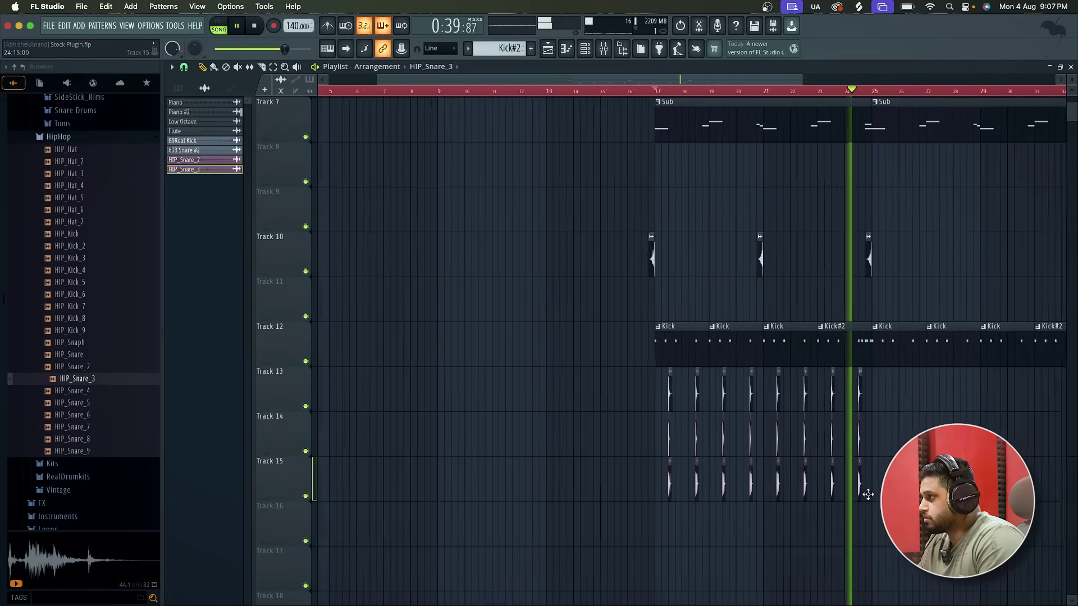
Duplicate all snare clips on Tracks 13 to 15 across bars 25 to 32, keeping the same beat alignment, and play back the result
drag(887, 499, 599, 365)
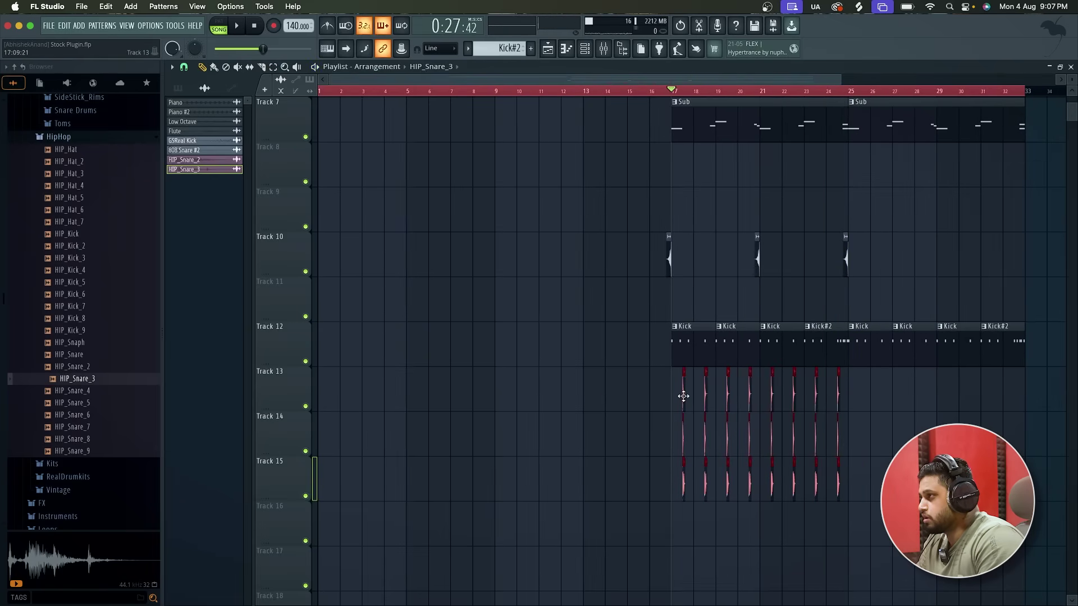
scroll(877, 397, up, 5)
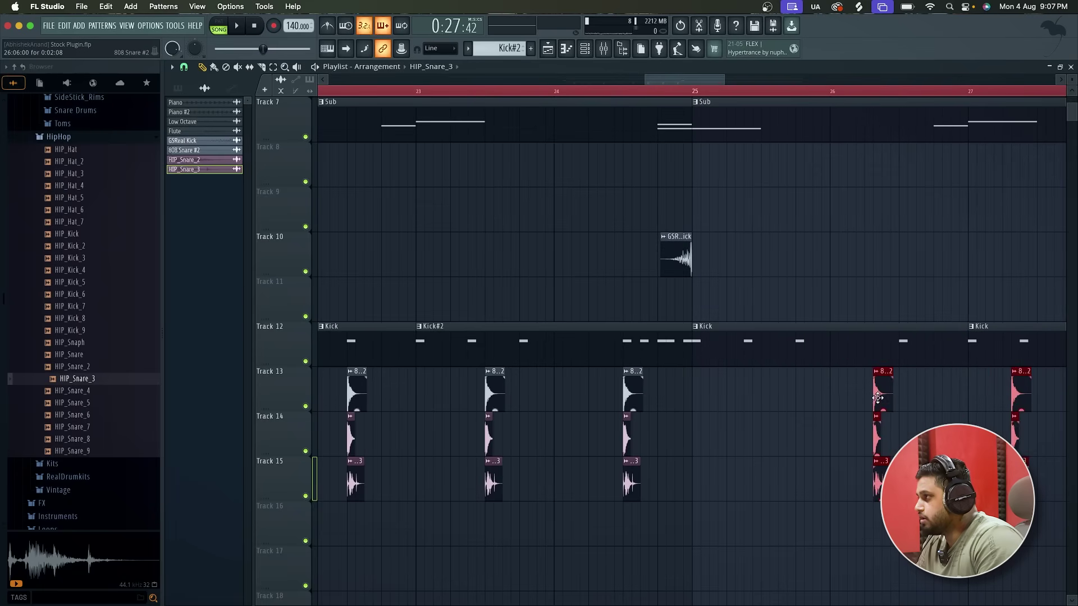
drag(825, 398, 776, 398)
key(space)
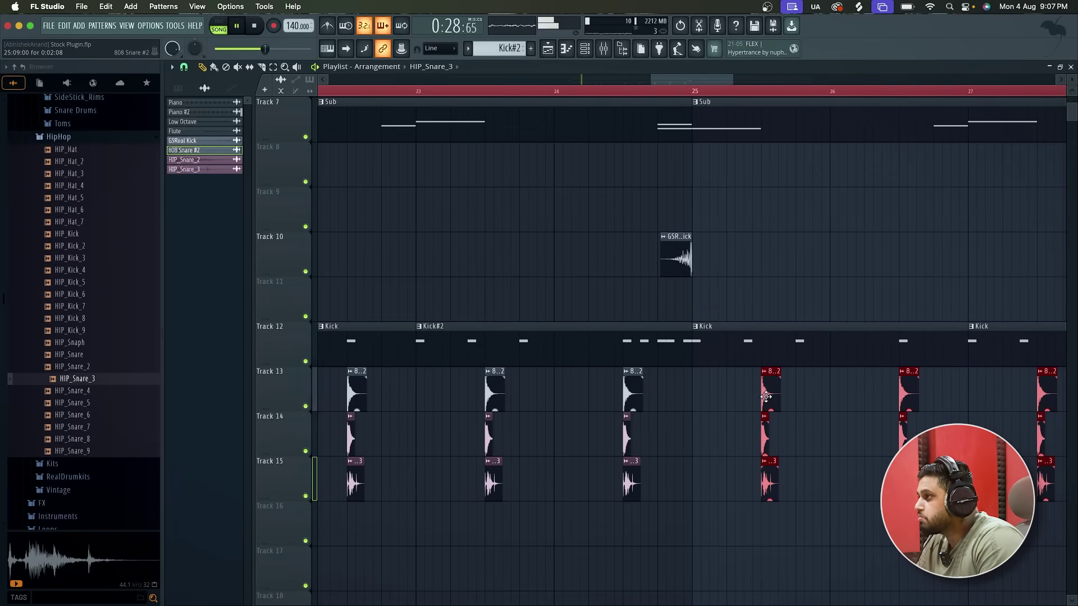
scroll(767, 396, down, 3)
click(736, 92)
scroll(824, 463, up, 3)
scroll(824, 463, down, 7)
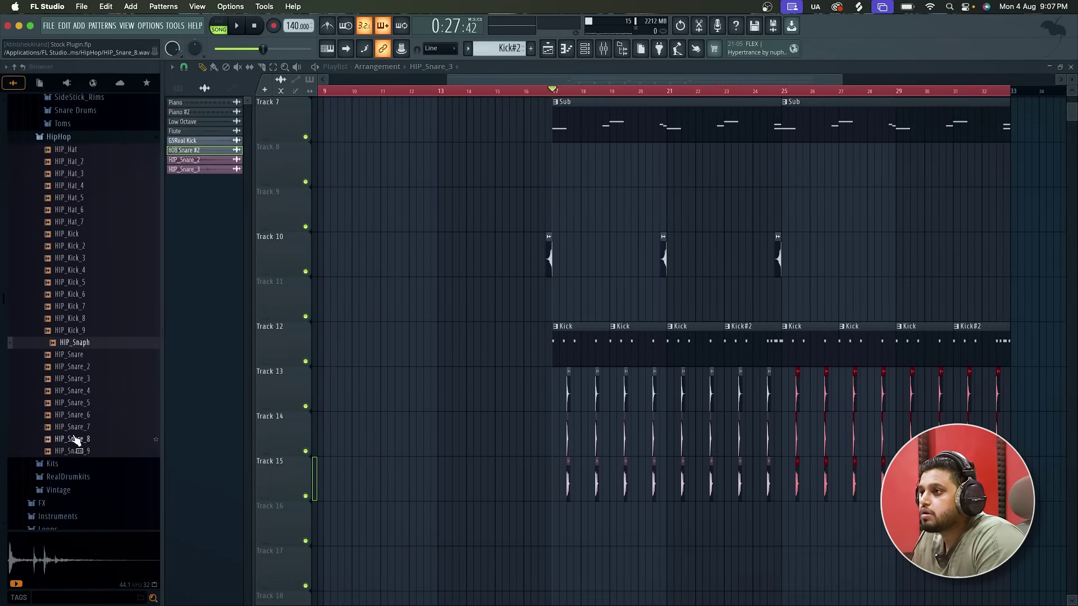
Load HIP_Hat from the HipHop folder and place two clips on Track 16 at the start of bar 17
scroll(73, 447, down, 1)
scroll(79, 315, up, 2)
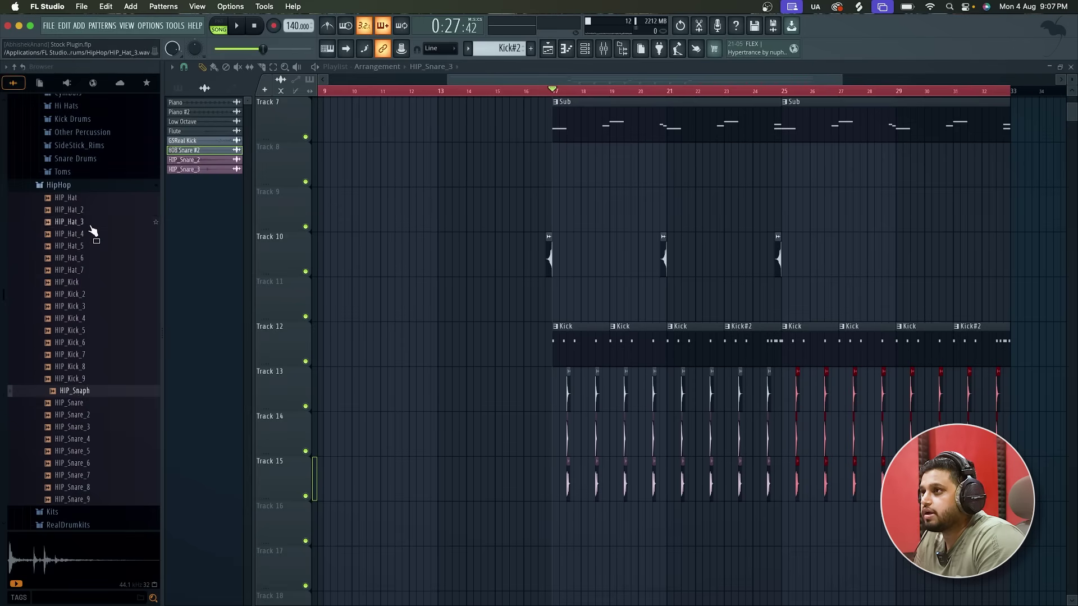
key(Up)
drag(107, 209, 596, 39)
drag(465, 261, 423, 392)
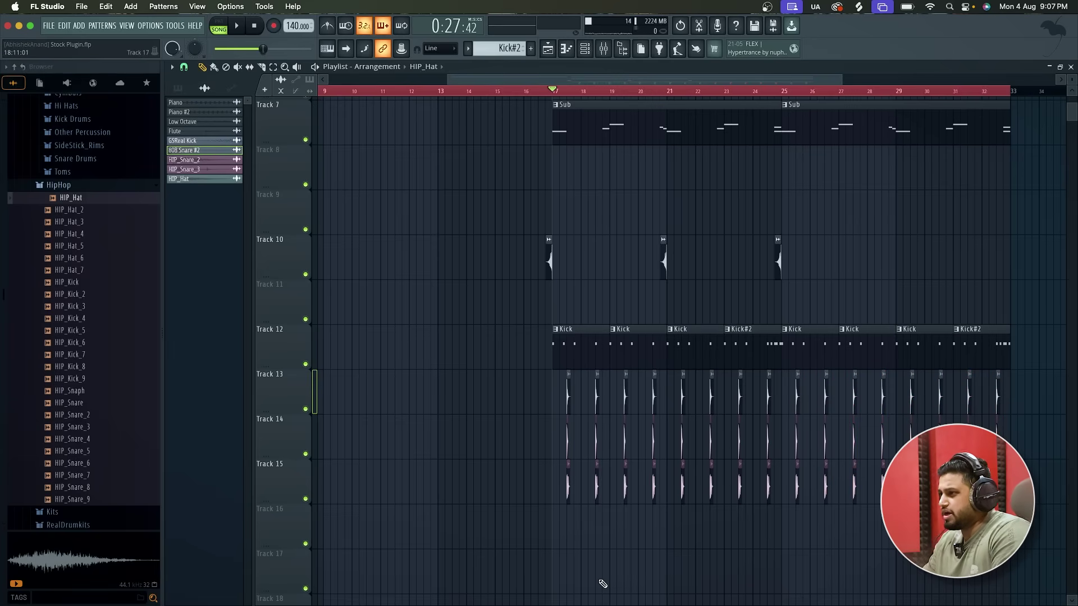
scroll(602, 584, up, 10)
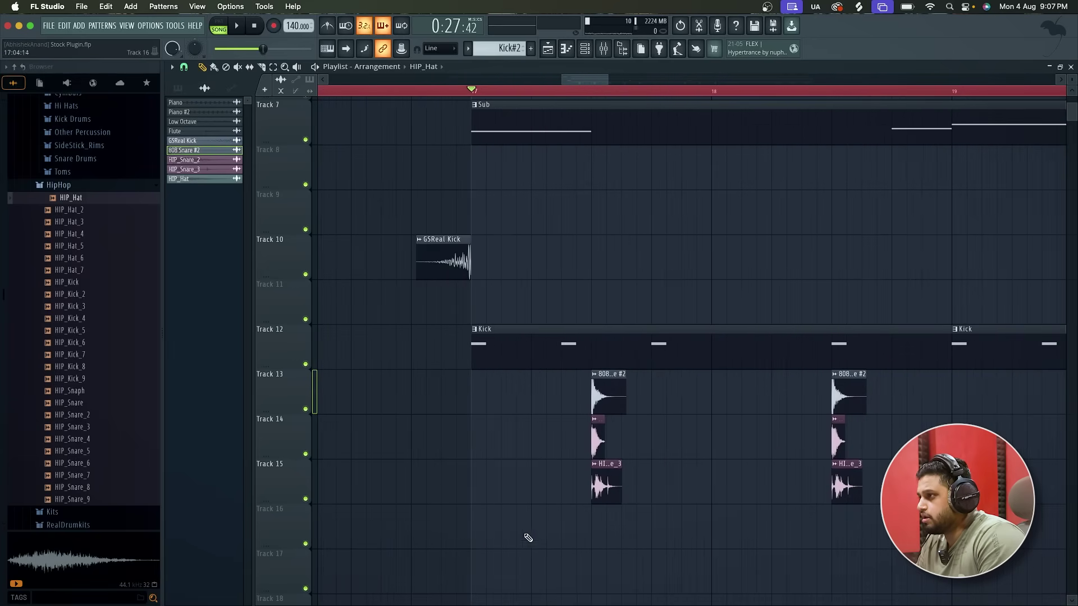
click(529, 537)
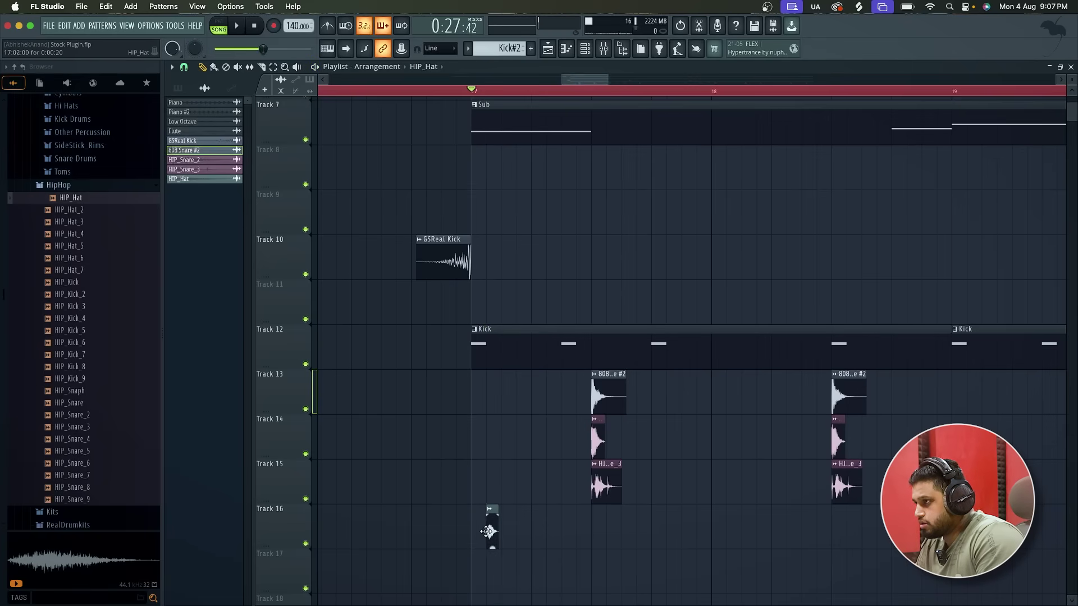
key(space)
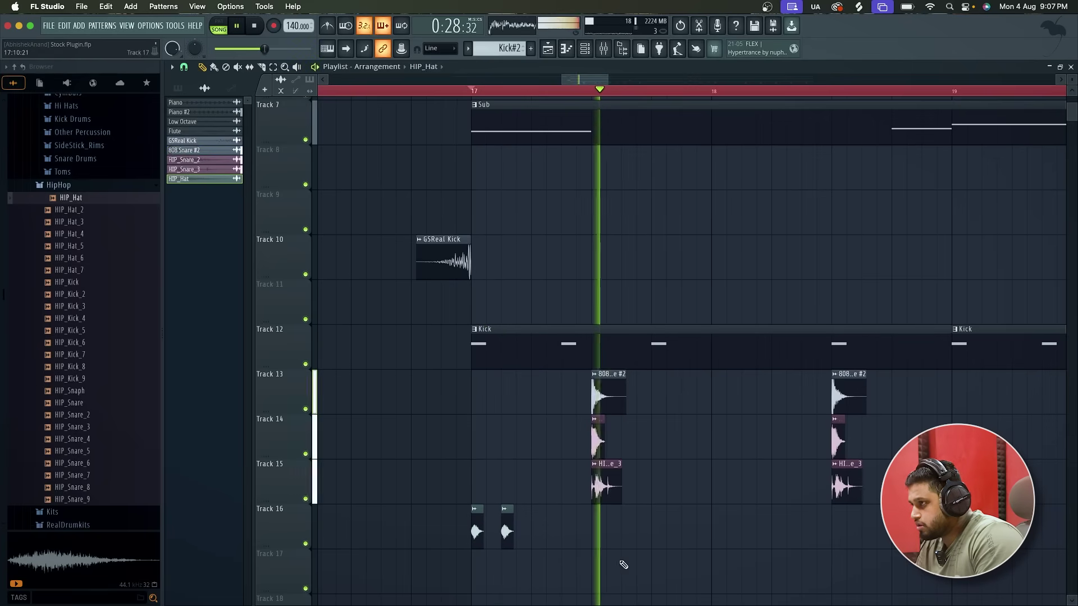
Lower the HIP_Hat channel volume and adjust its panning during playback
key(space)
double_click(507, 532)
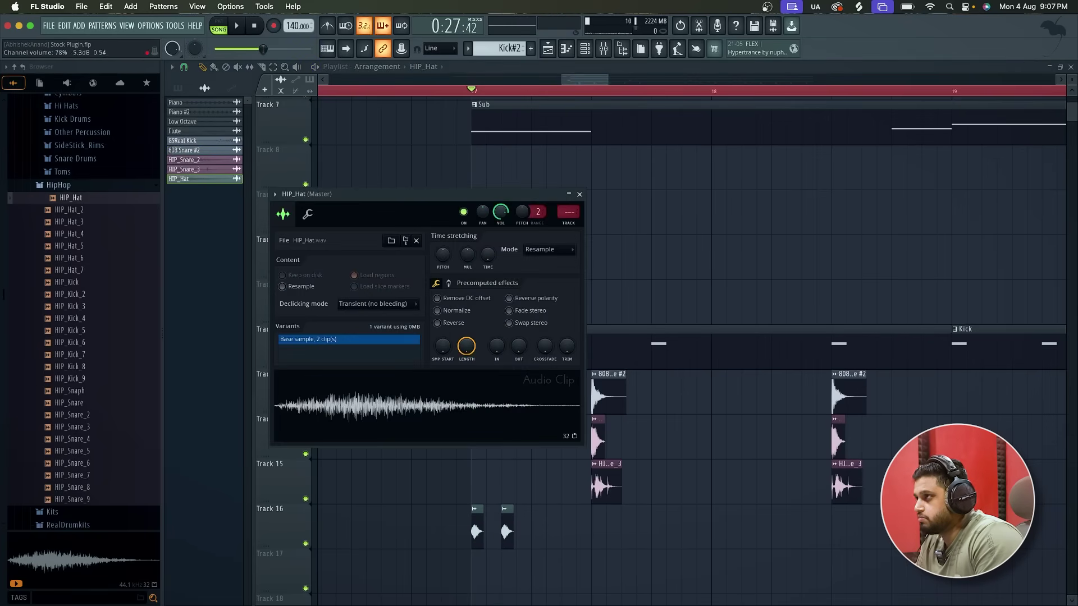
key(space)
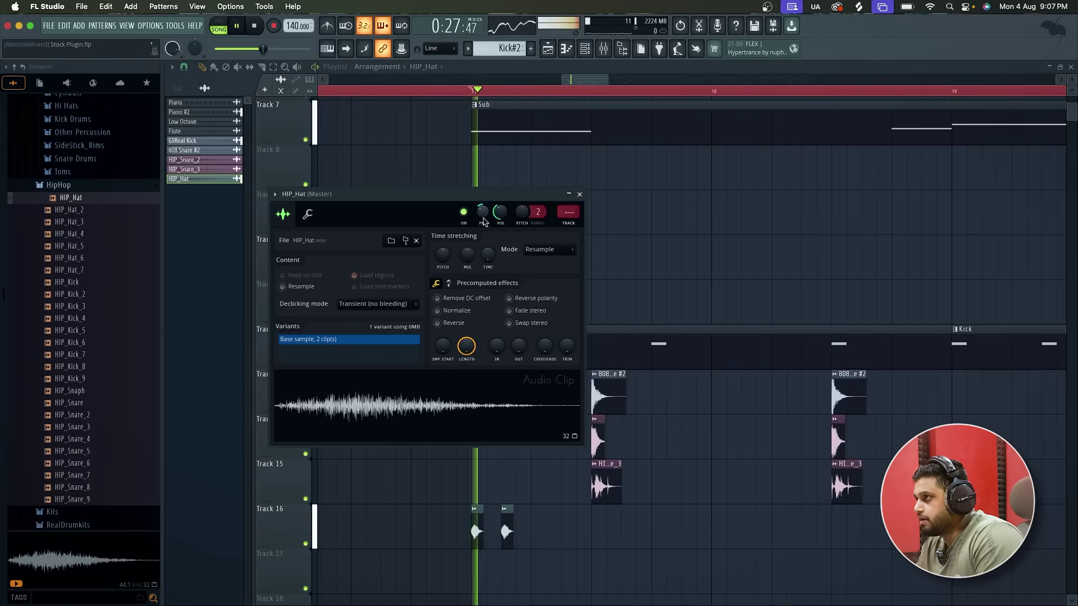
click(580, 194)
Place HIP_Hat clips on Track 16 just before the snares in bars 18 and 20, and two at the start of bar 19
scroll(421, 524, down, 3)
click(625, 530)
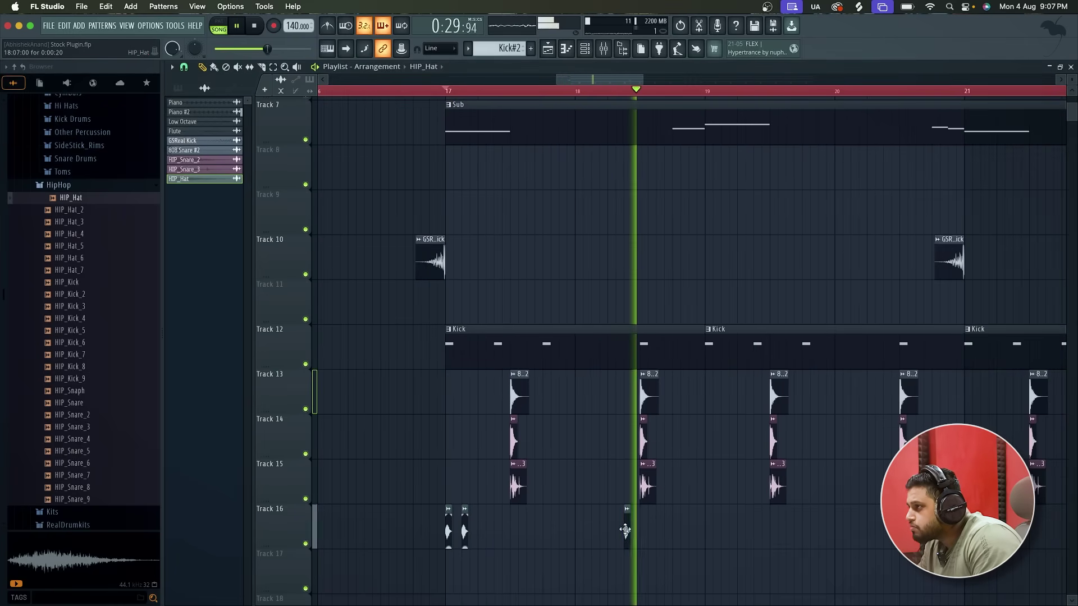
click(706, 530)
click(722, 530)
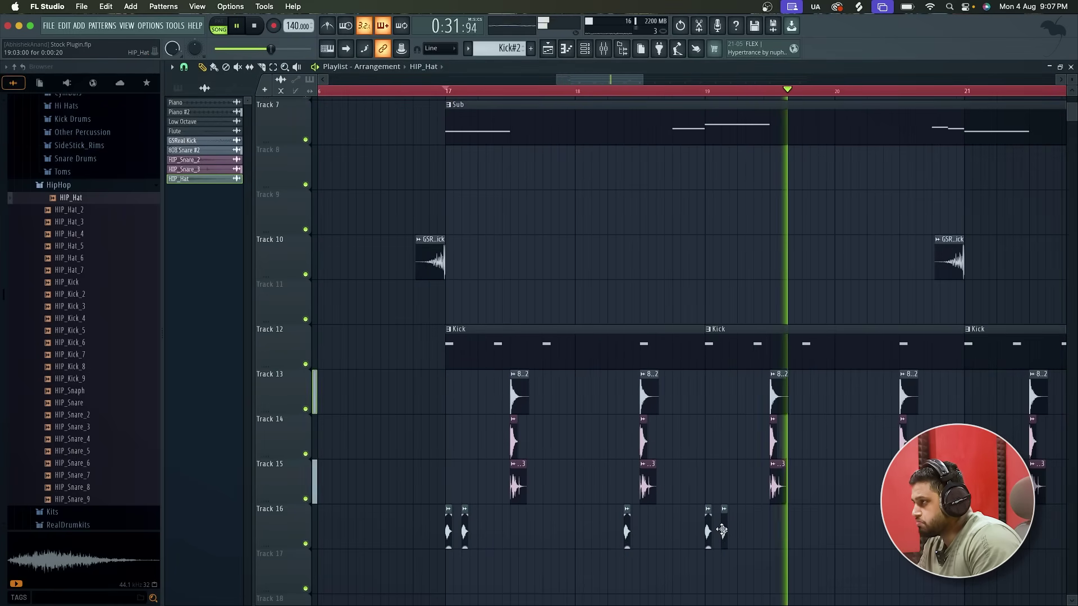
scroll(721, 527, up, 5)
click(766, 487)
key(space)
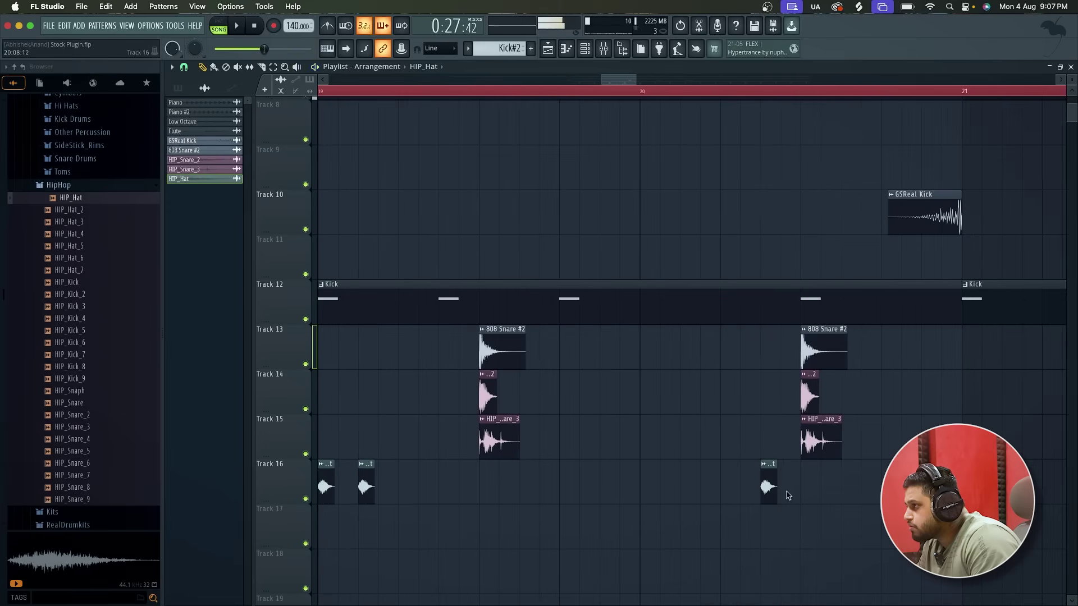
Add a HIP_Hat clip on Track 16 just before bar 20's snare, make it unique as HIP_Hat #2 and reverse it
click(784, 467)
click(817, 528)
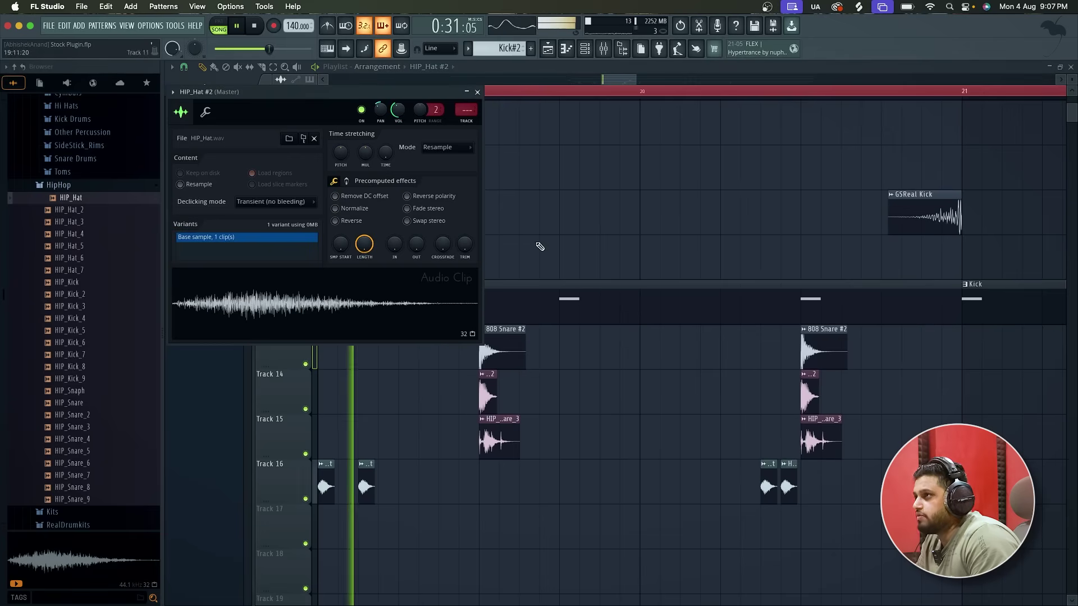
click(336, 220)
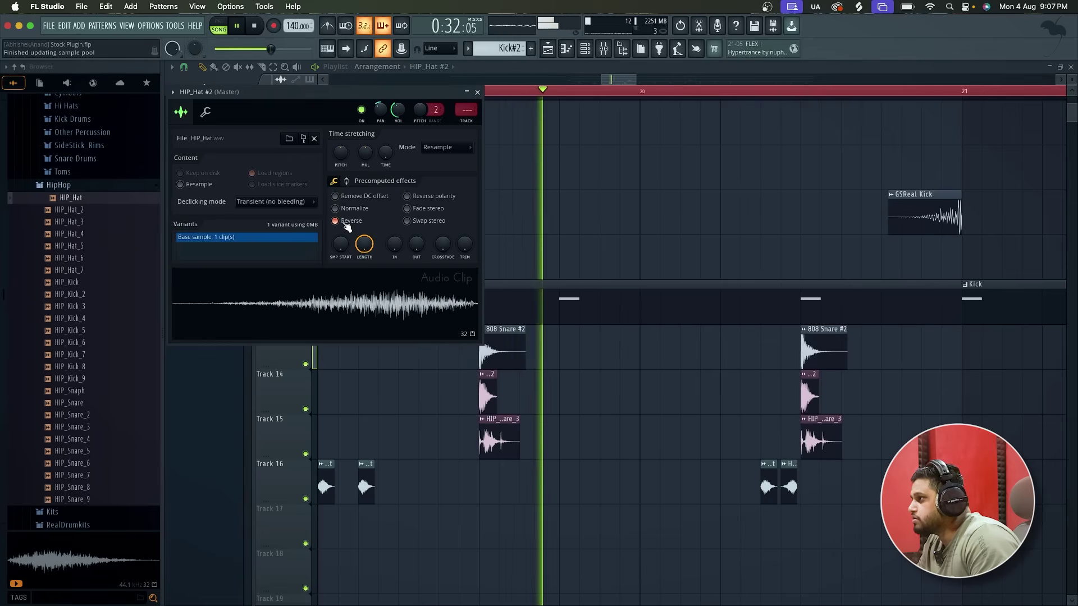
click(477, 93)
scroll(404, 584, down, 4)
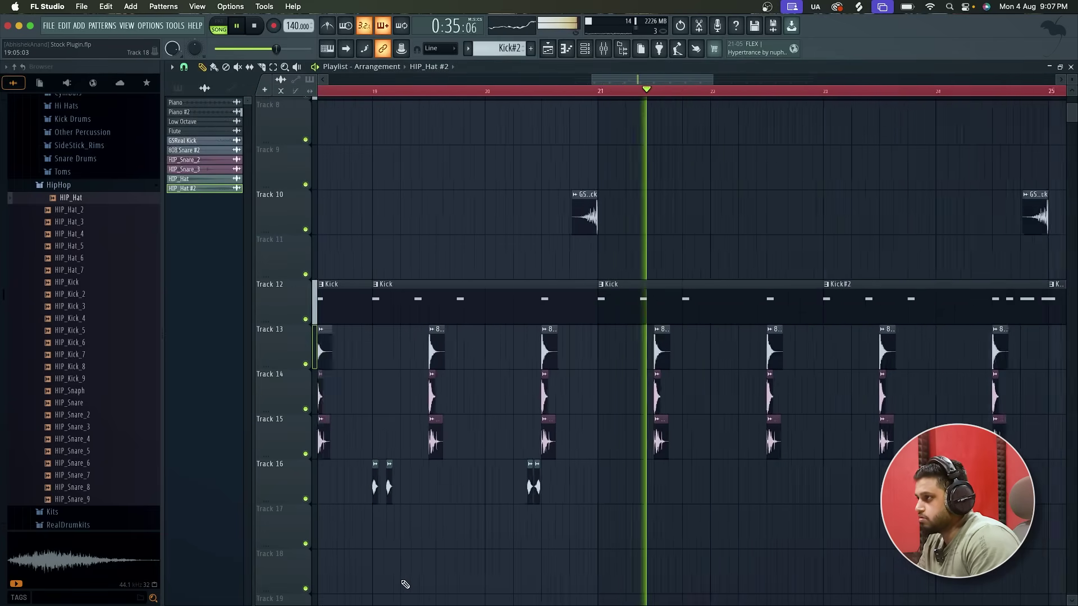
scroll(404, 585, down, 3)
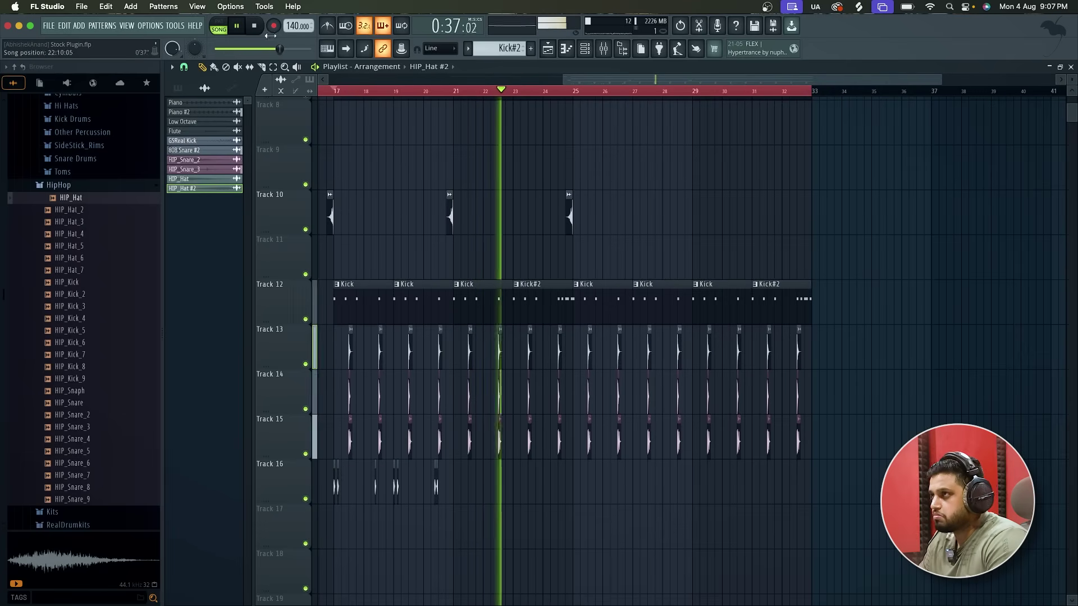
key(space)
Select all hat clips on Track 16 in bars 17 to 20 and duplicate them across bars 21 to 24
drag(447, 508, 289, 501)
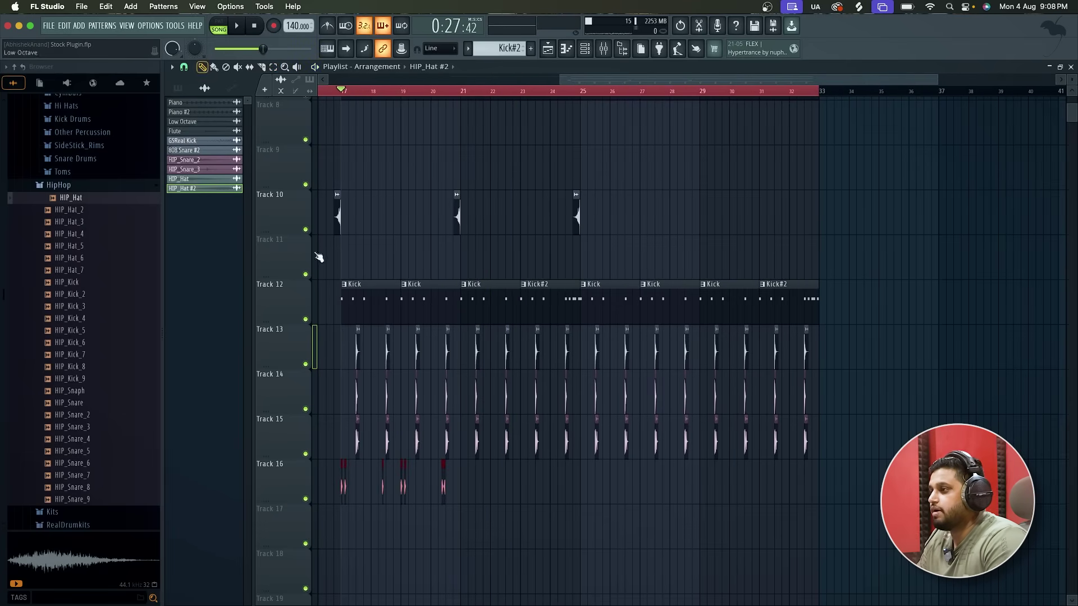
scroll(340, 510, up, 2)
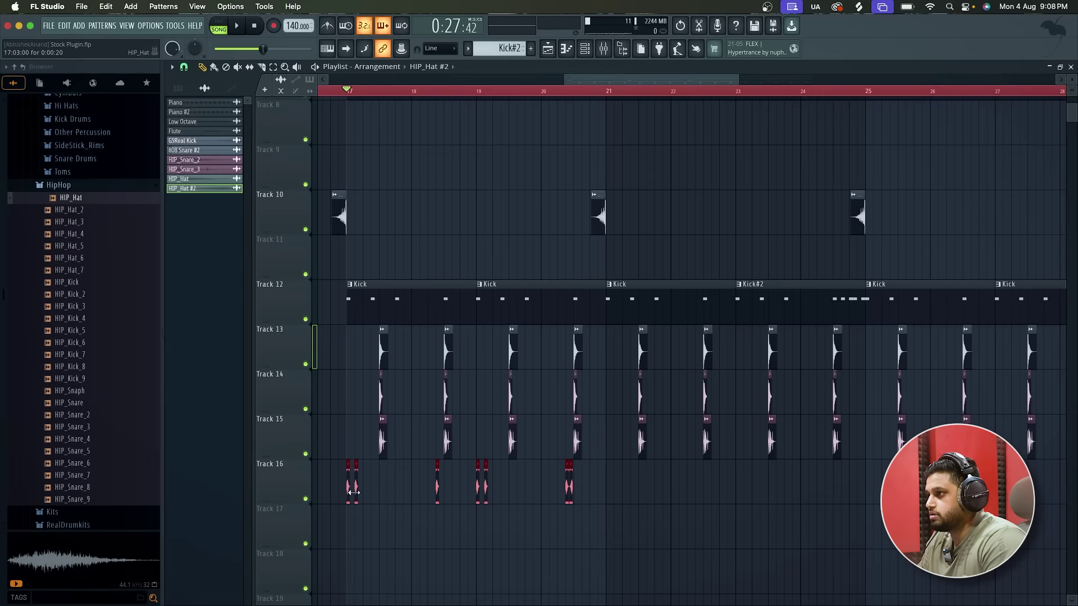
drag(566, 493, 614, 496)
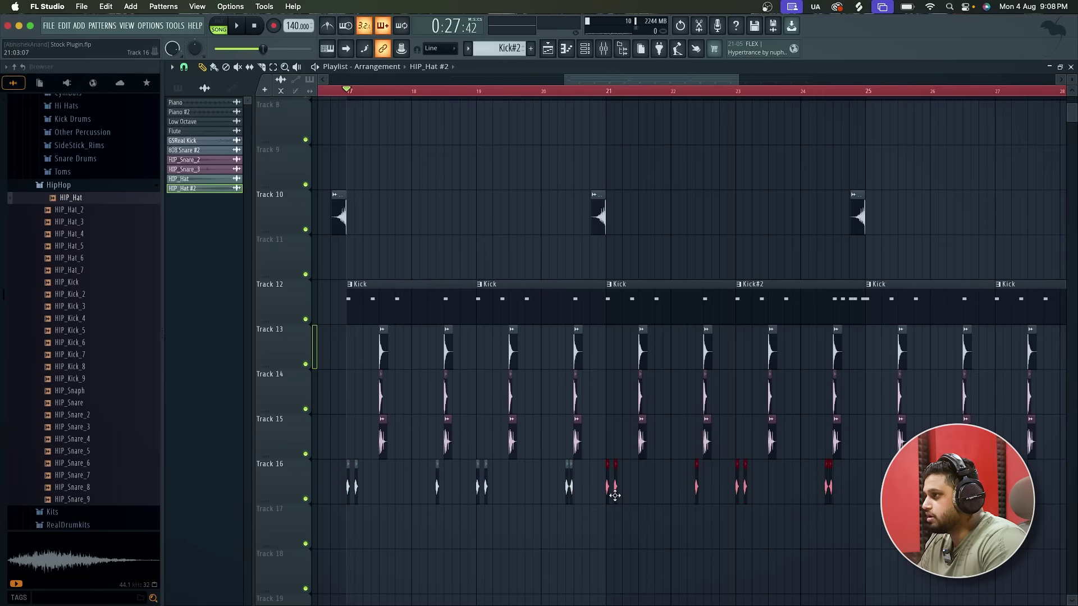
scroll(613, 499, down, 2)
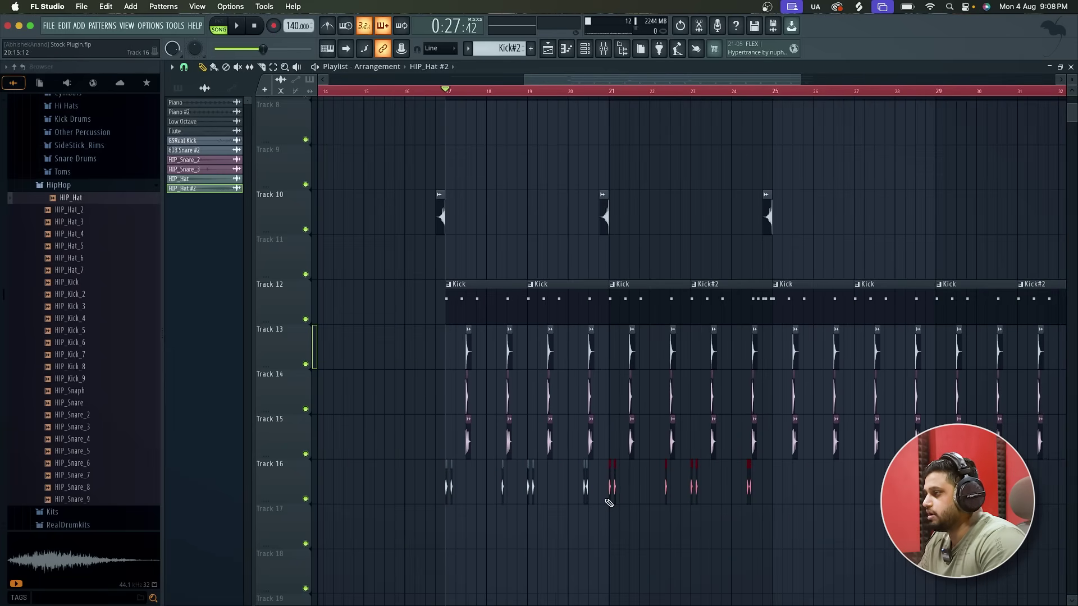
Duplicate the Track 16 hat clips from bars 17 to 24 across bars 25 to 32 during playback from before bar 17
scroll(609, 503, down, 2)
click(485, 91)
key(space)
click(273, 67)
drag(769, 527, 482, 461)
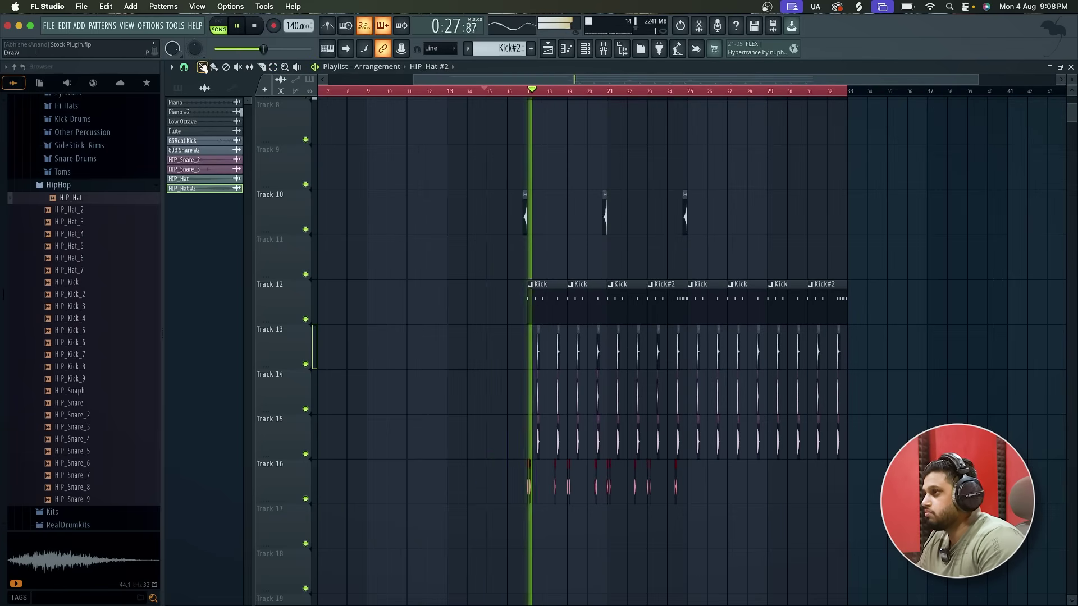
scroll(657, 476, up, 2)
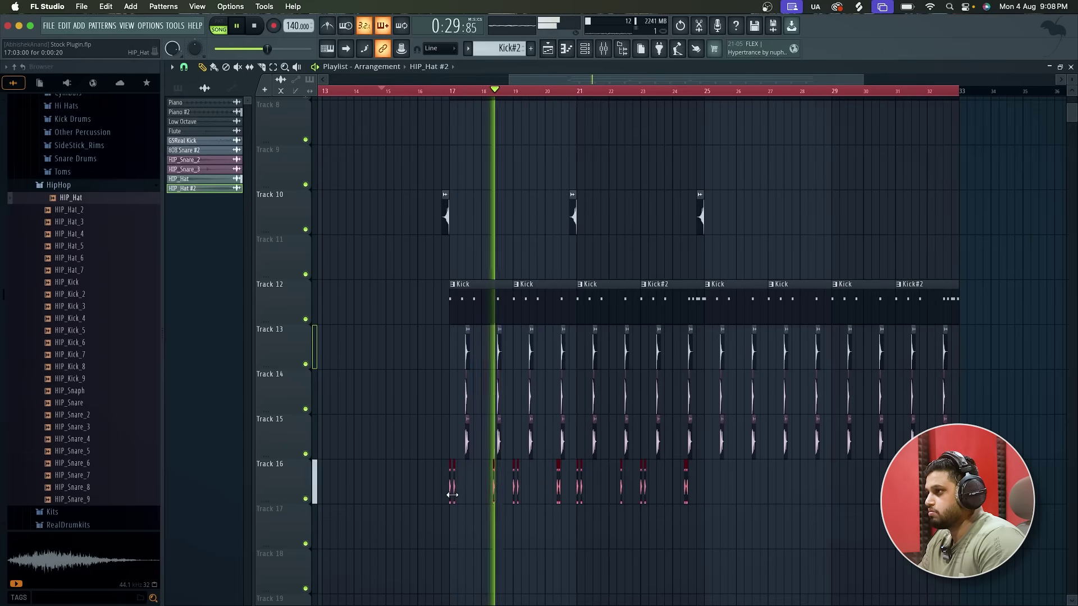
key(ctrl+b)
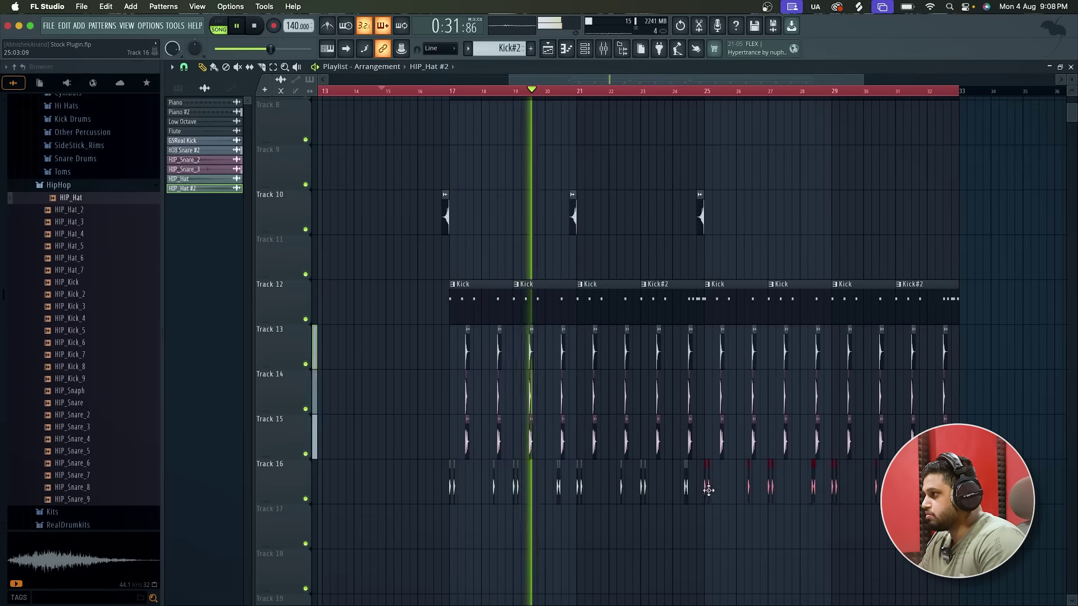
scroll(644, 525, up, 2)
scroll(643, 525, down, 2)
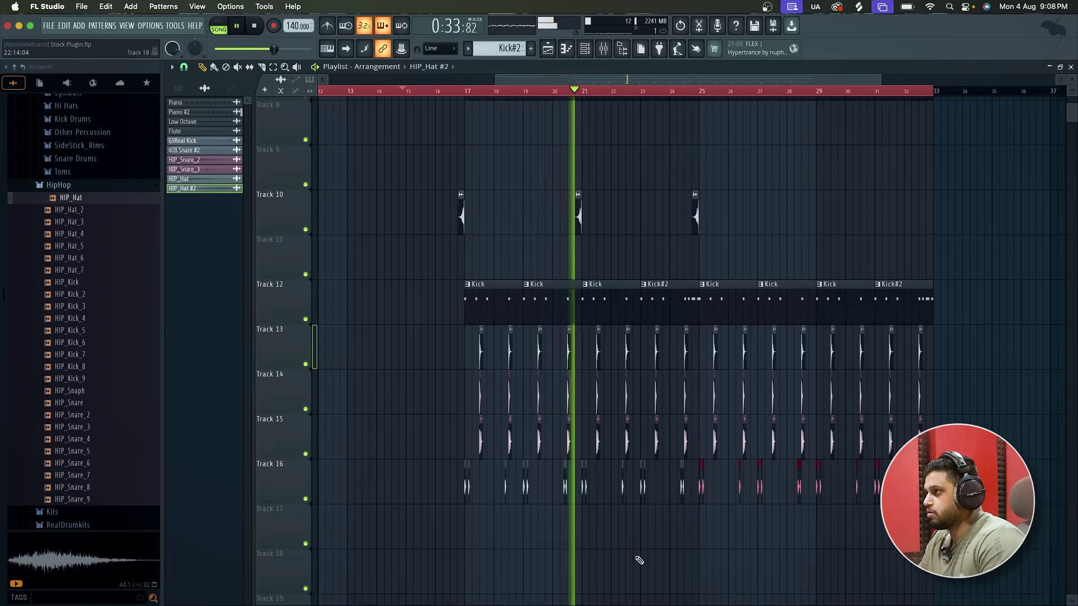
Try replacing the Piano #2 clips in bars 25 to 32 with a Piano clip on Track 1 at bar 25
scroll(643, 526, up, 6)
scroll(639, 565, up, 2)
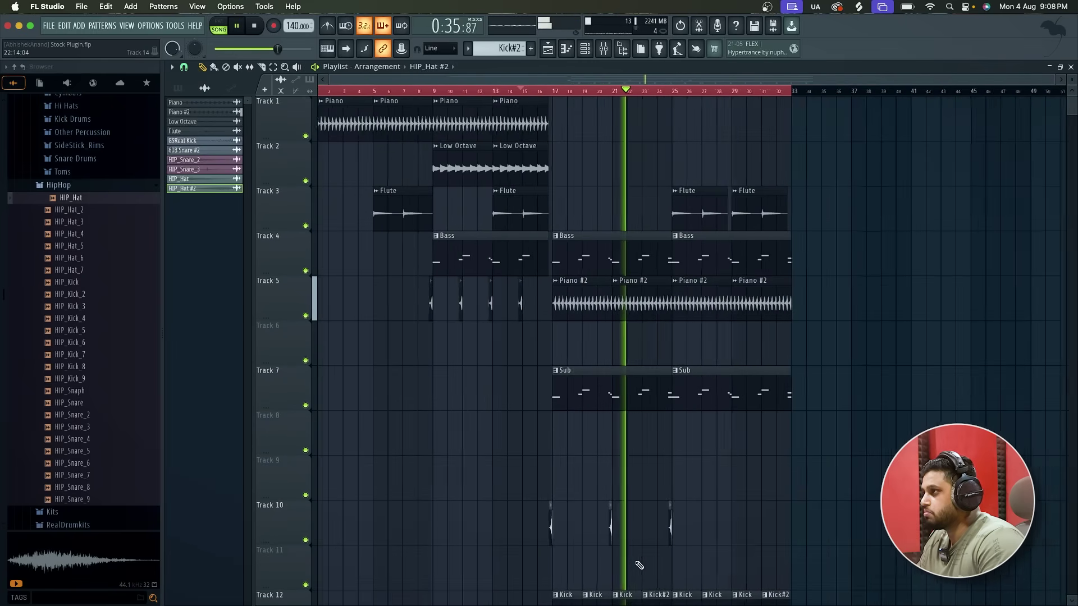
scroll(639, 565, down, 2)
right_click(698, 295)
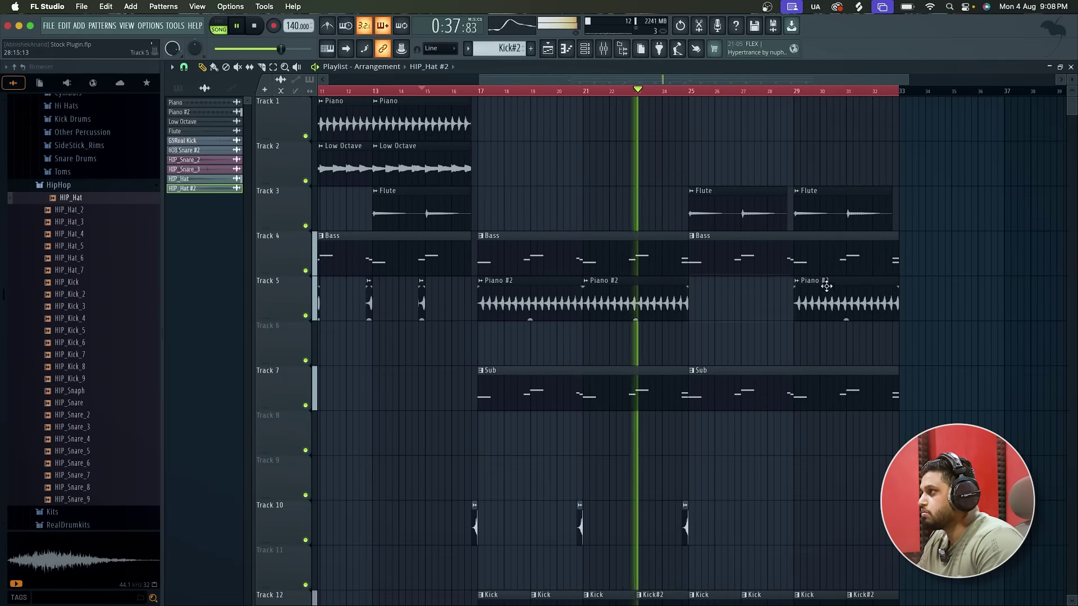
right_click(825, 292)
click(420, 99)
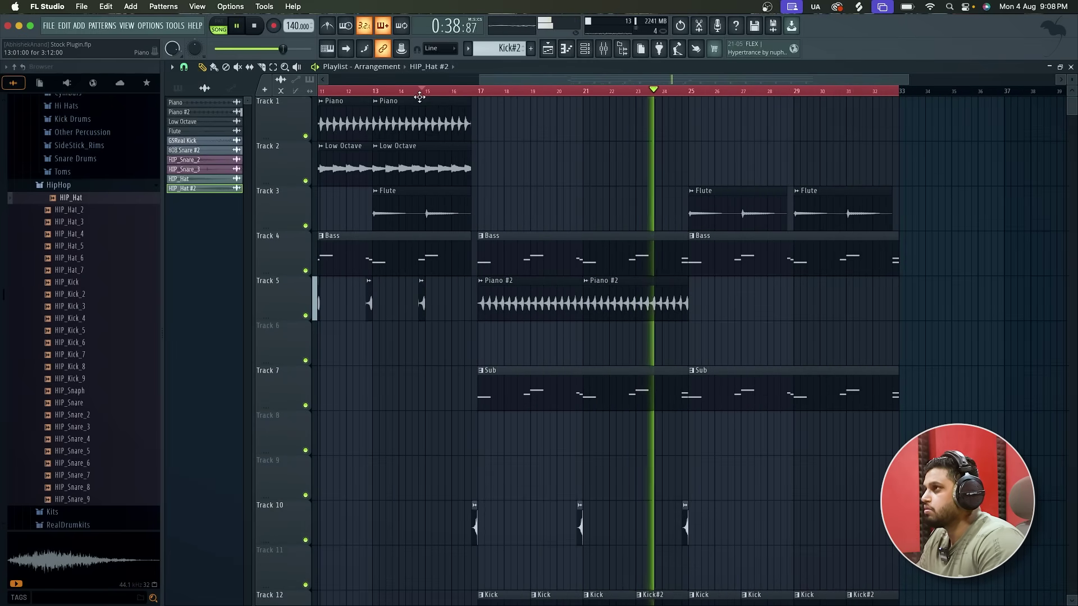
click(691, 122)
scroll(697, 122, up, 3)
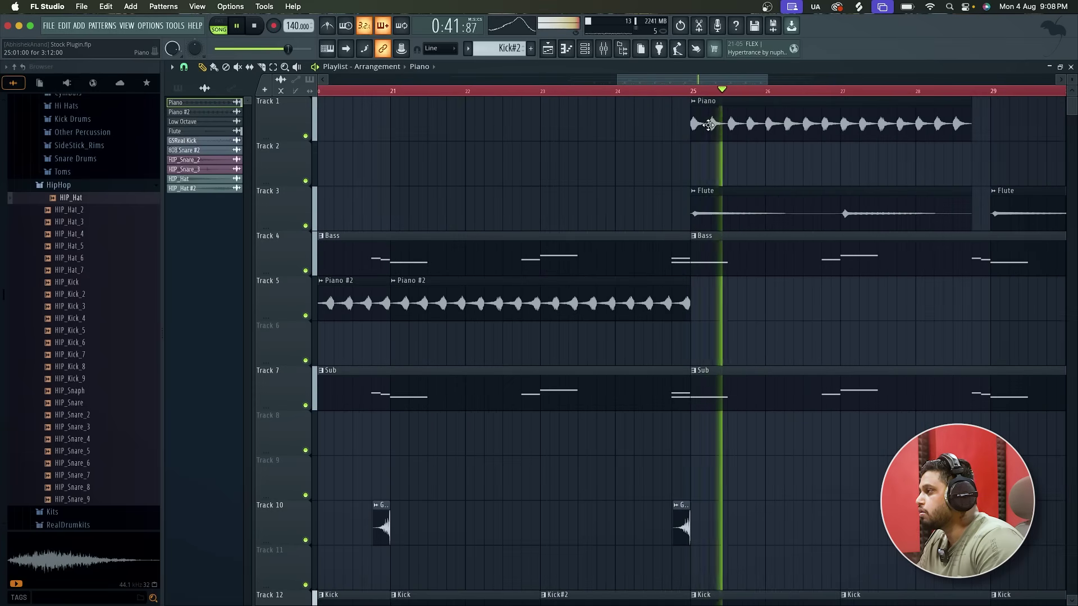
scroll(709, 124, down, 3)
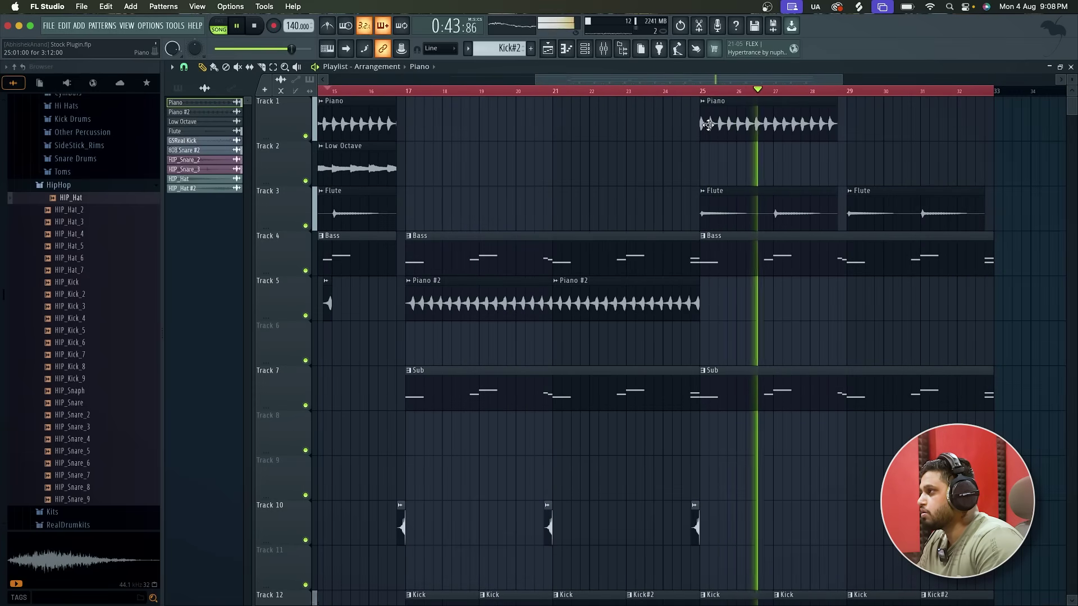
Undo the Piano clip placement at bar 25 and the deletion of the two Piano #2 clips
key(super+alt+z)
key(super+alt+z)
key(super+shift+z)
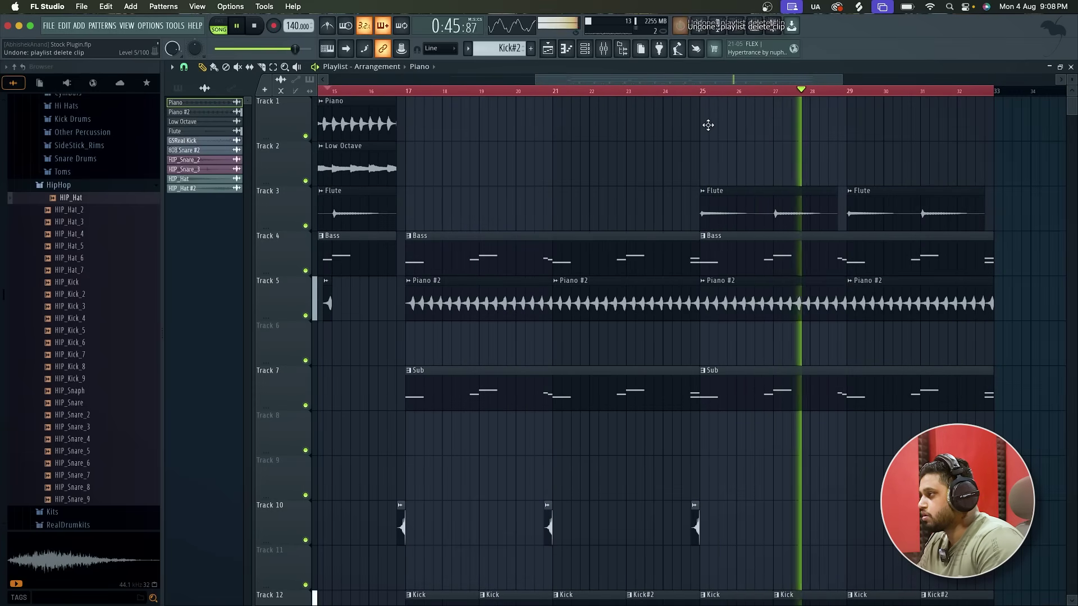
Route Piano #2 to a free mixer track and adjust its equalizer's low-shelf frequency to about 340 Hz
scroll(709, 124, down, 3)
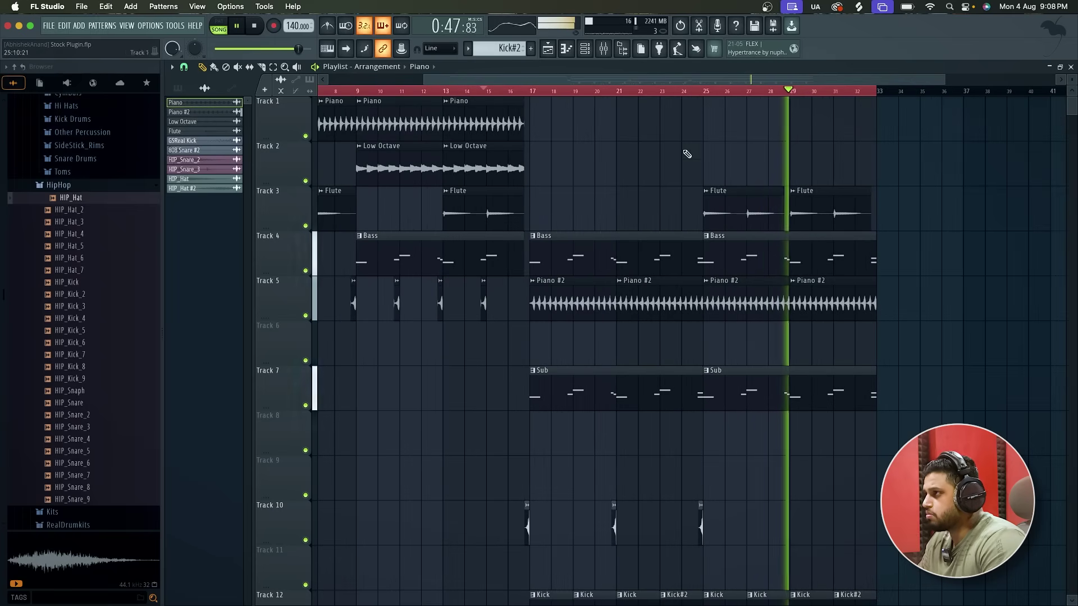
click(180, 112)
click(202, 90)
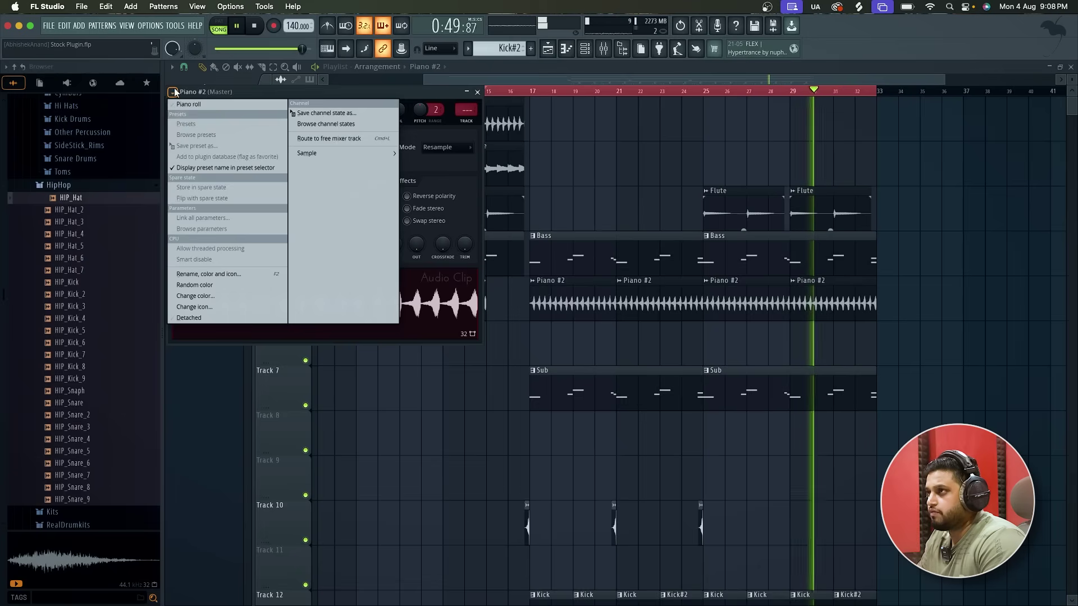
click(322, 137)
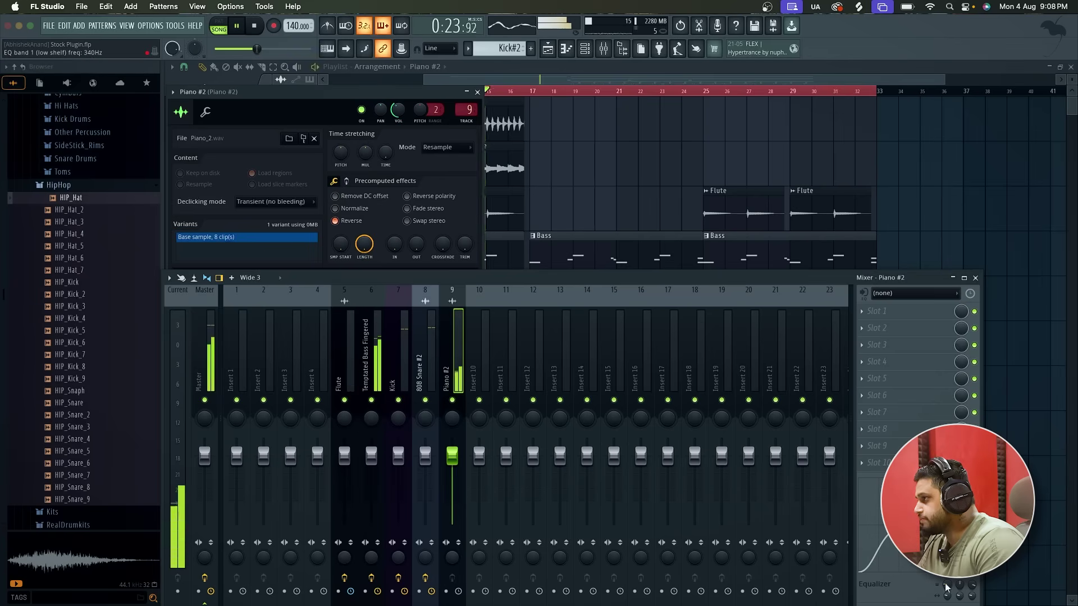
click(976, 277)
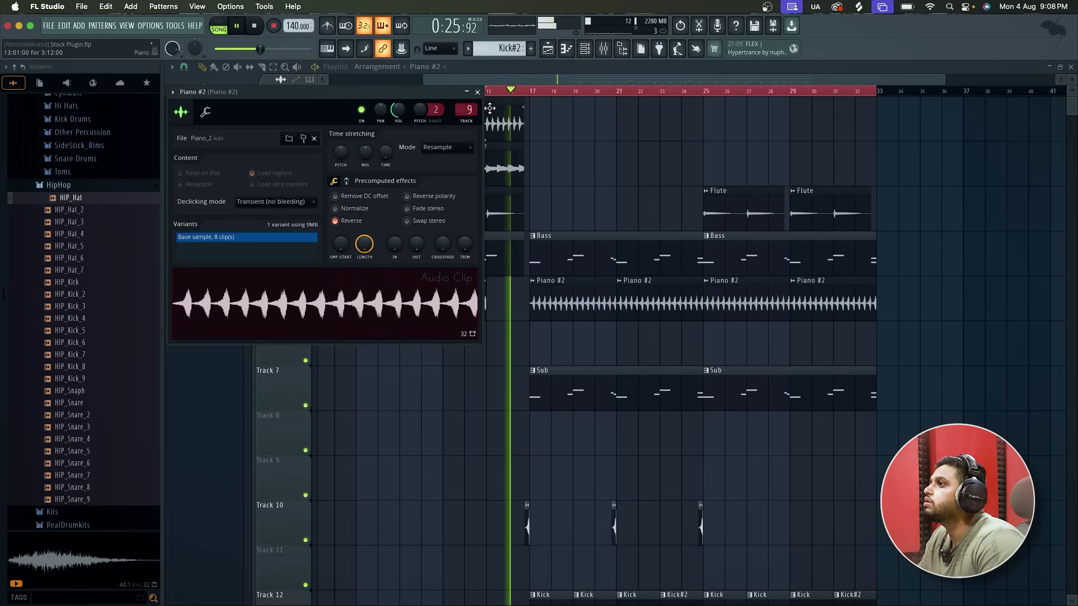
key(Escape)
Play back the section from bar 17, examine its drum tracks, and audition the HIP_Hat_2 to HIP_Hat_5 samples in the HipHop folder
scroll(545, 221, up, 5)
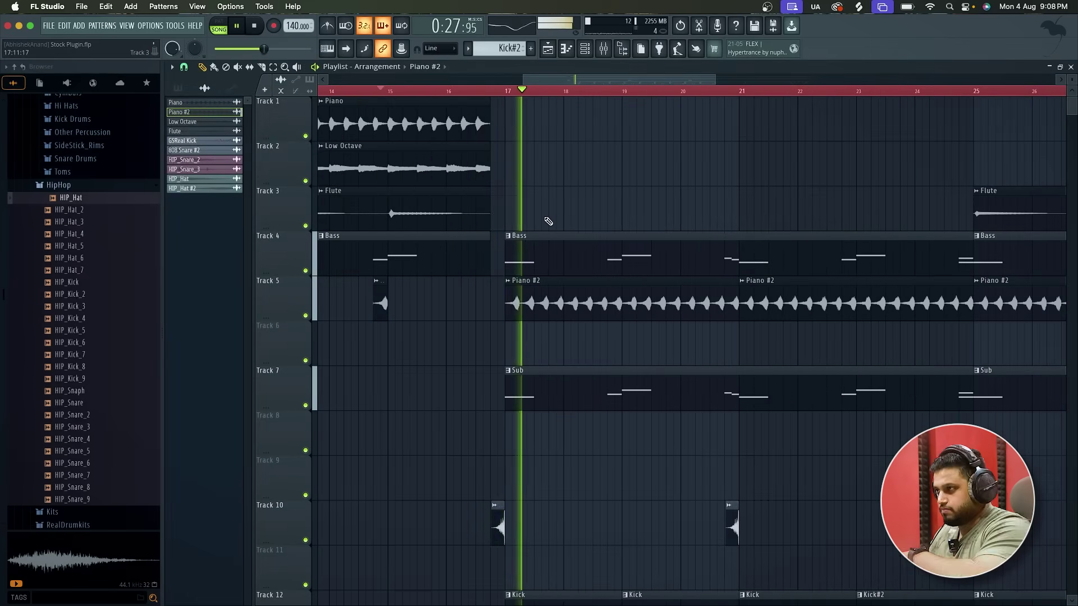
scroll(549, 221, down, 3)
scroll(549, 221, down, 6)
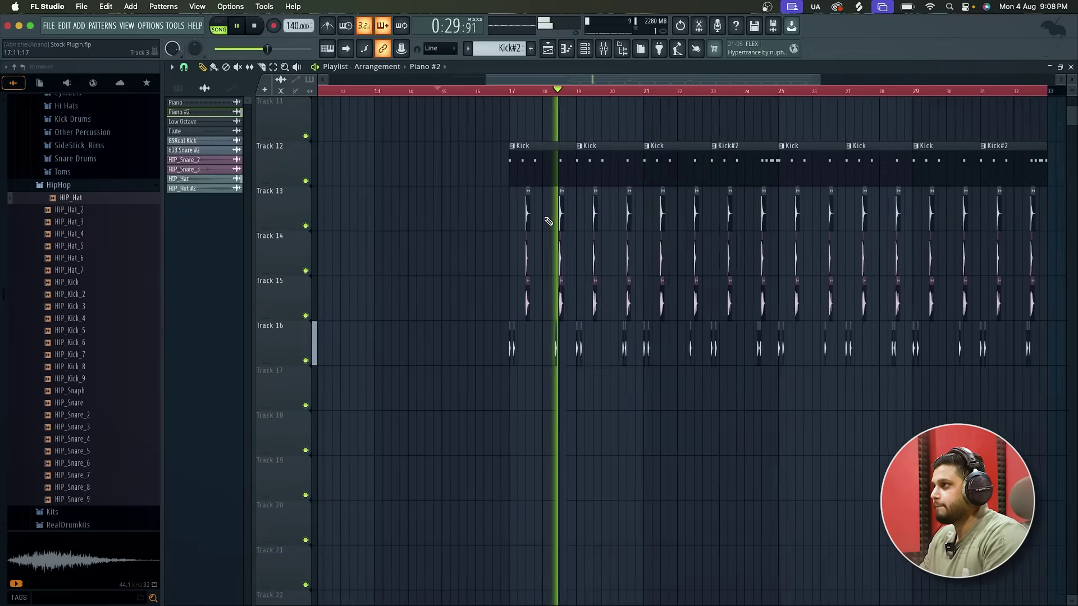
scroll(548, 219, up, 4)
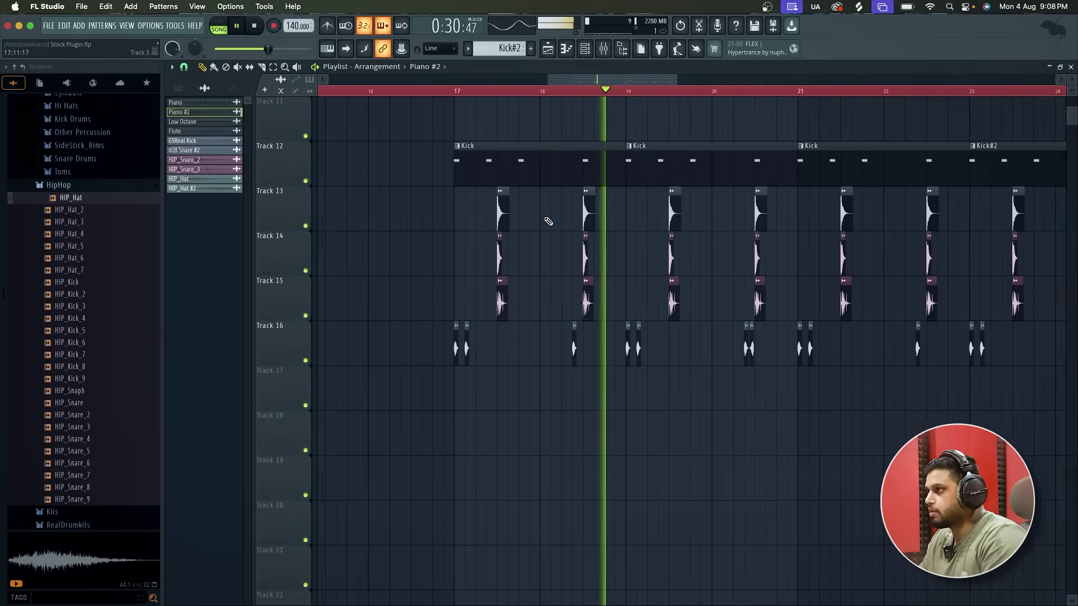
click(452, 92)
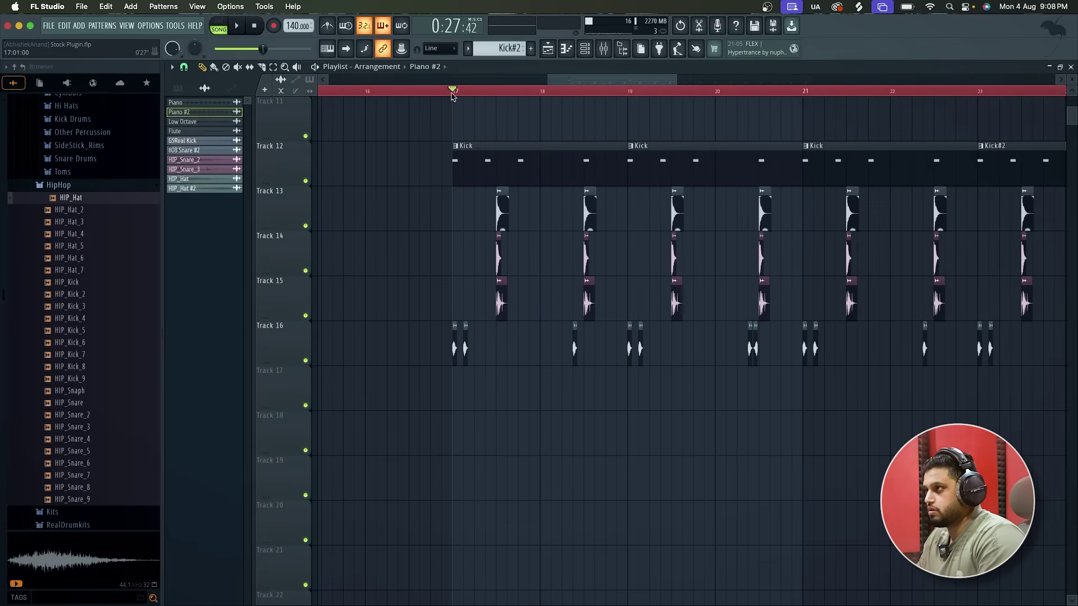
scroll(477, 467, down, 3)
click(99, 211)
click(100, 223)
click(103, 235)
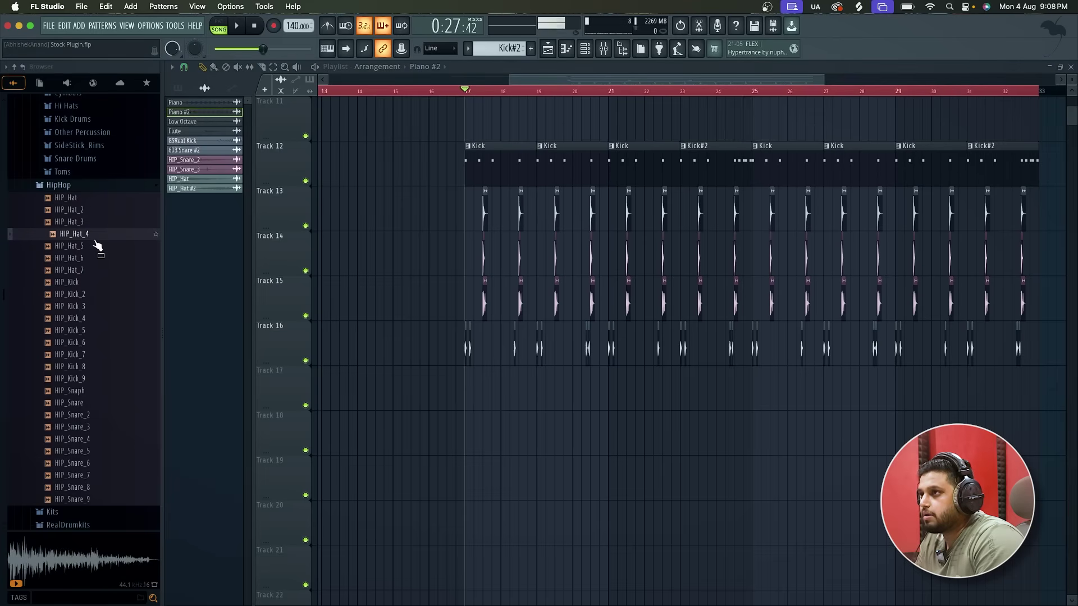
click(96, 247)
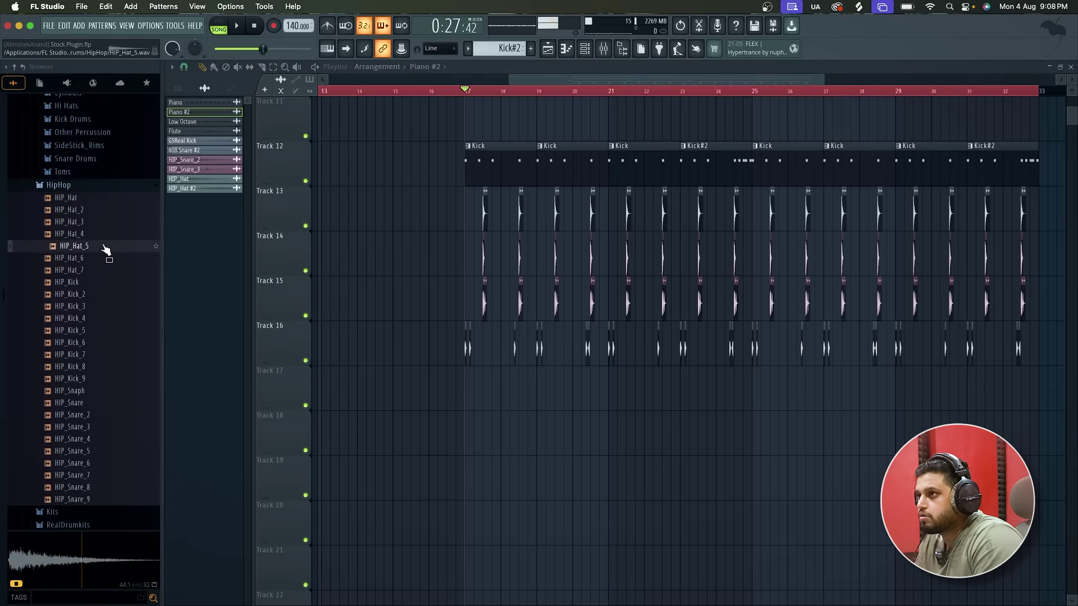
click(117, 236)
Load HIP_Hat_4 as a new sampler channel in the channel rack and lower its time-stretching pitch
click(582, 50)
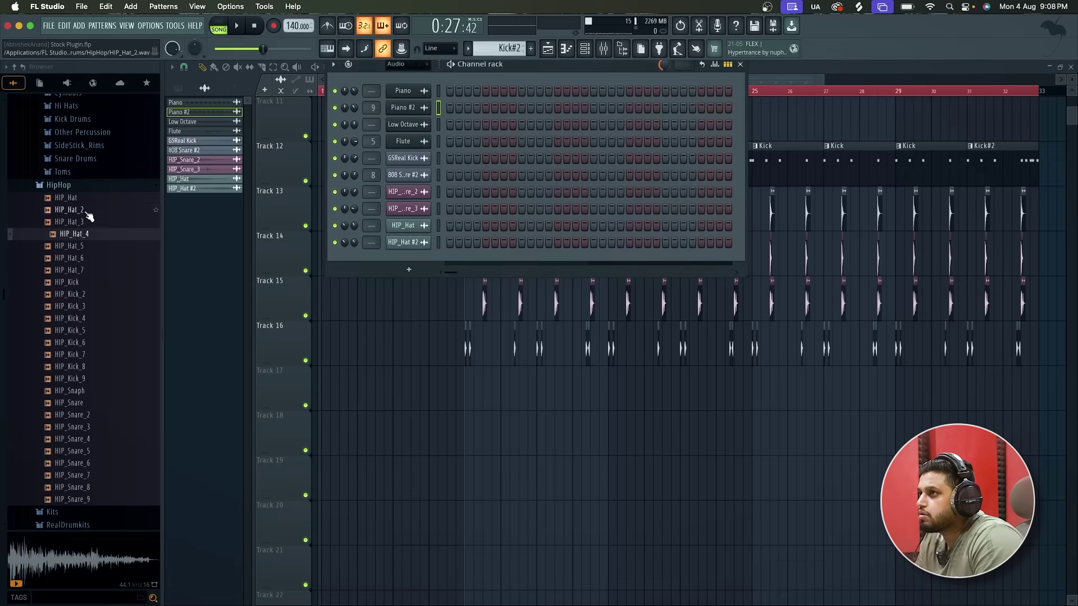
click(99, 235)
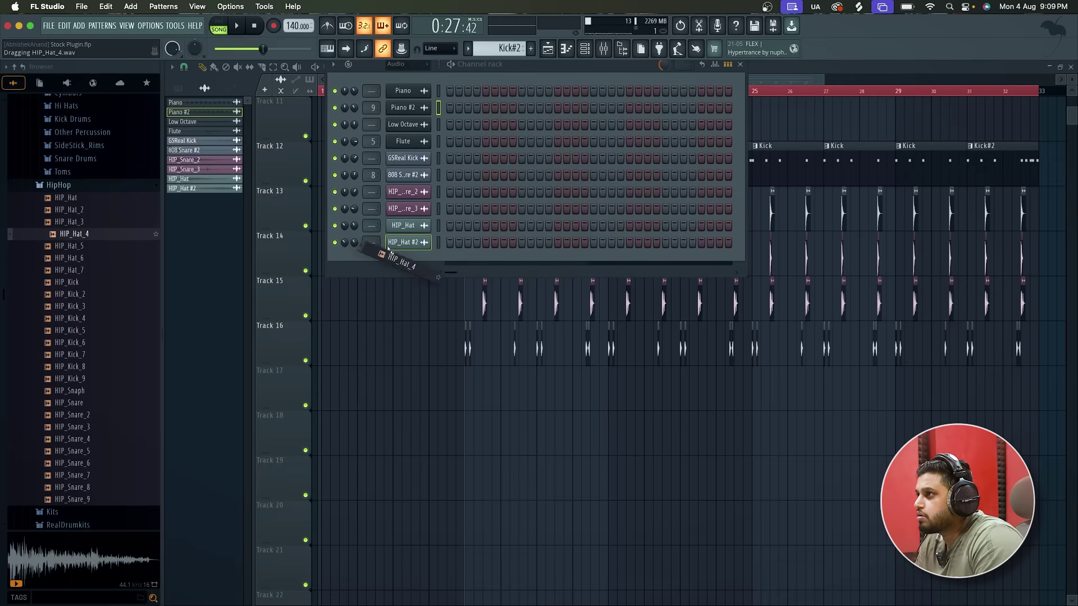
drag(388, 249, 390, 257)
click(415, 262)
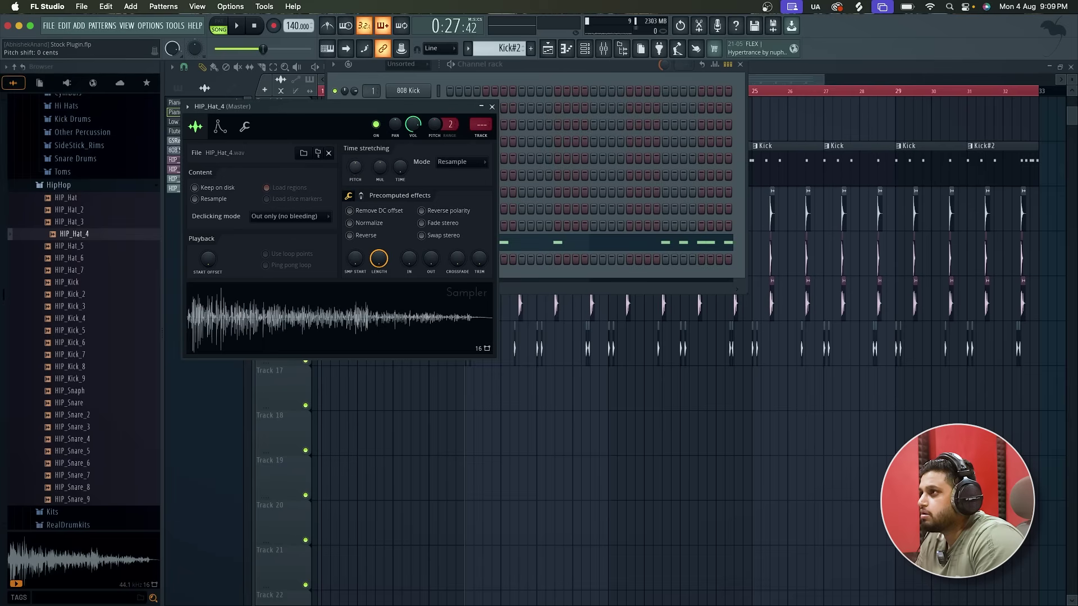
drag(355, 166, 348, 303)
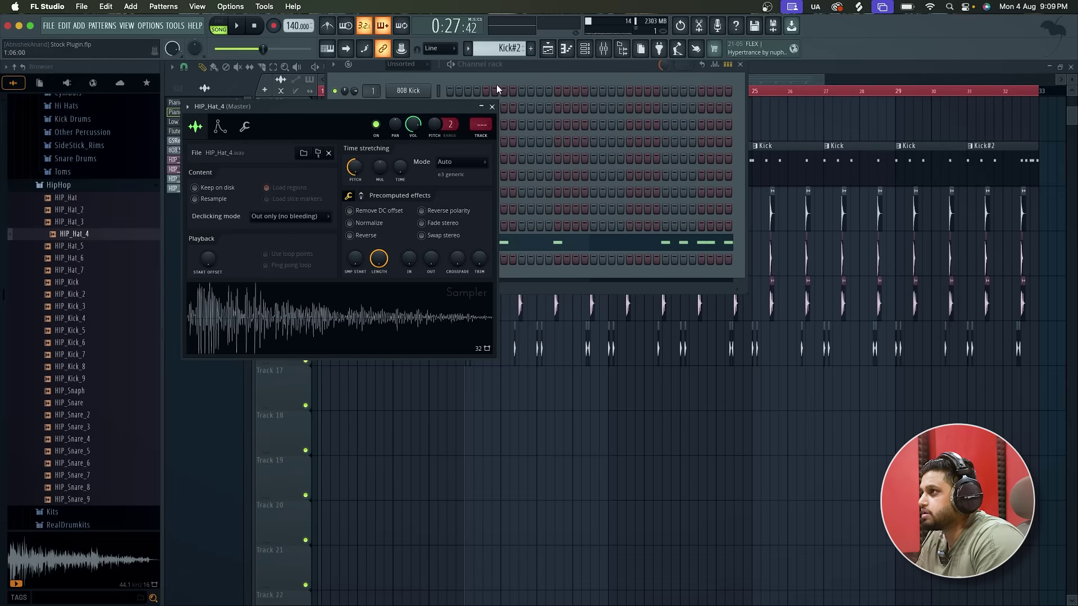
click(491, 107)
Switch to the empty Pattern 9 and fill every second step of the HIP_Hat_4 channel
scroll(498, 47, down, 1)
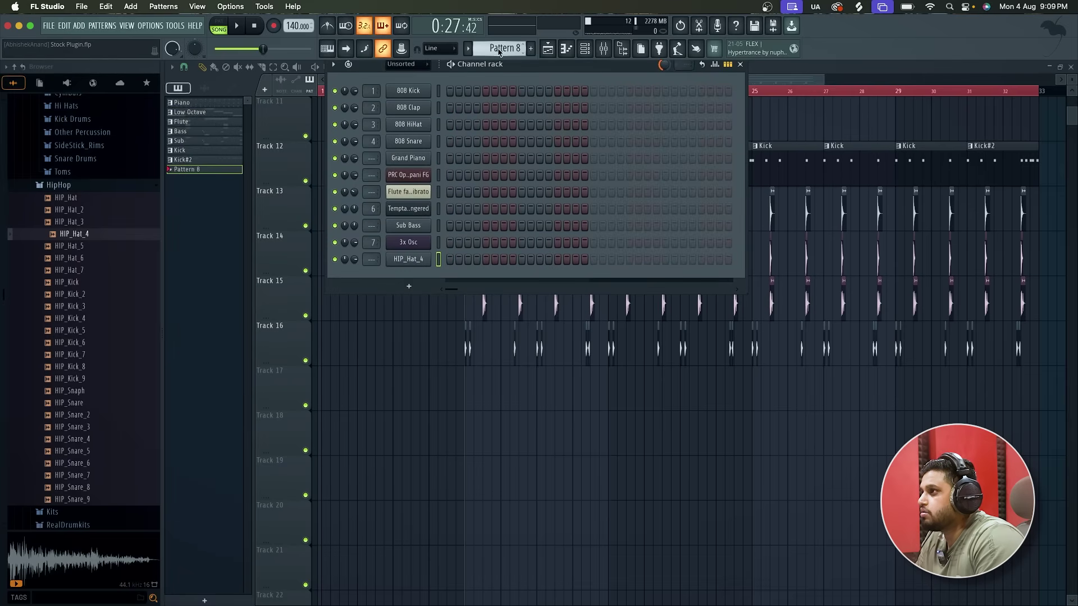
right_click(405, 262)
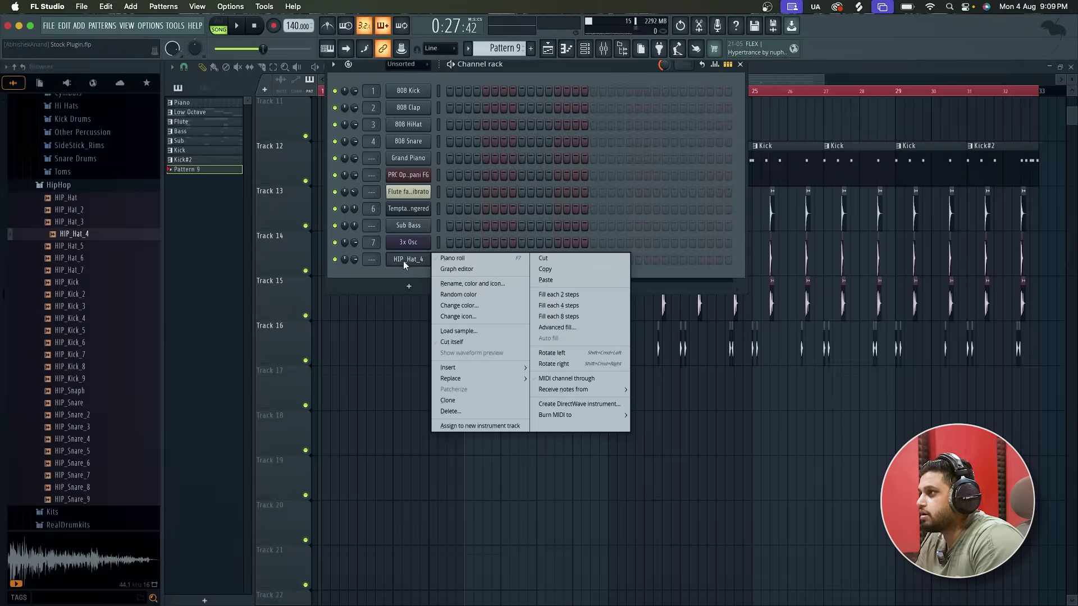
click(562, 295)
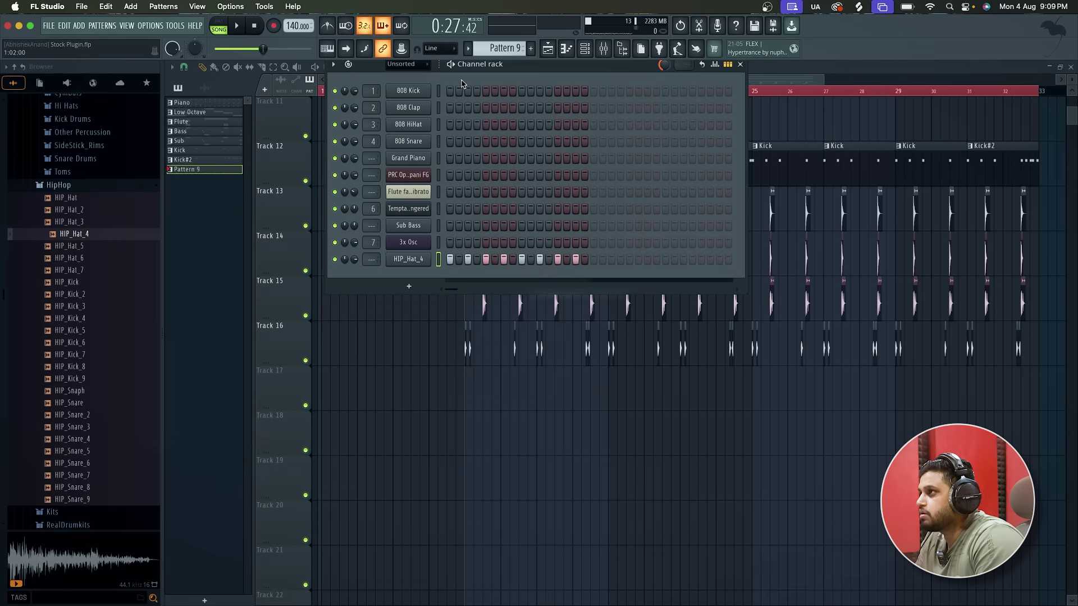
Place the Pattern 9 clip at bar 17 on Track 17 and play it with the arrangement
click(466, 411)
key(space)
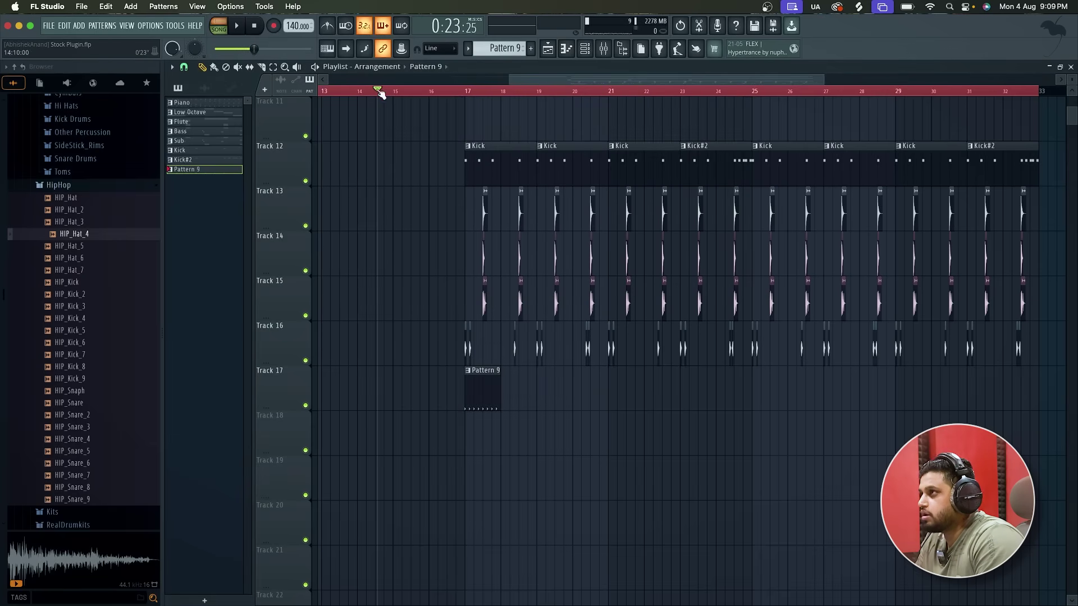
Route the HIP_Hat_4 channel to free mixer track 10 and insert Fruity Parametric EQ 2 on that track
click(584, 54)
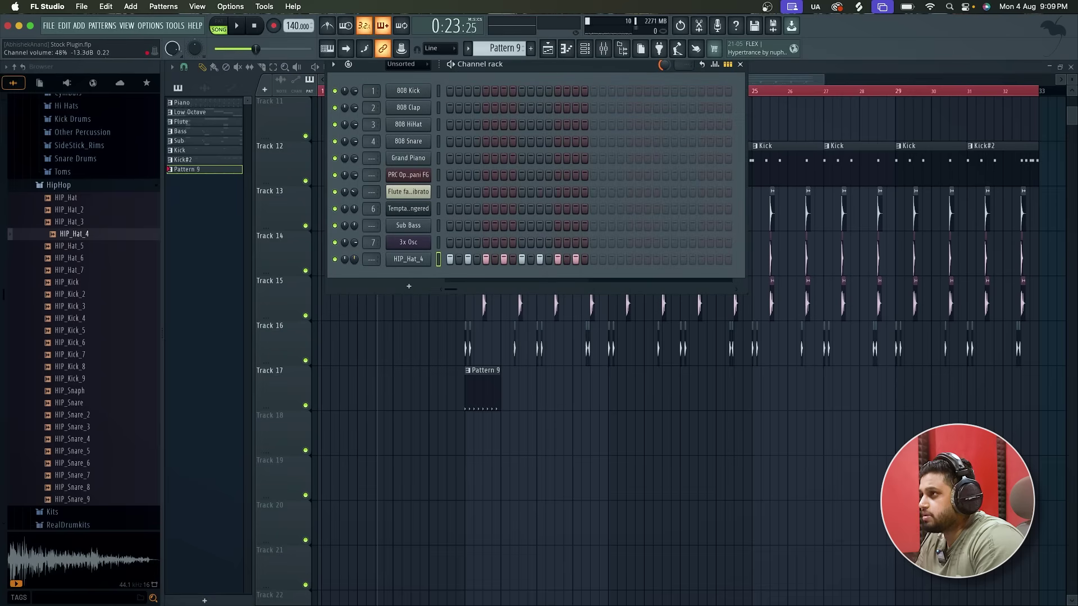
click(402, 258)
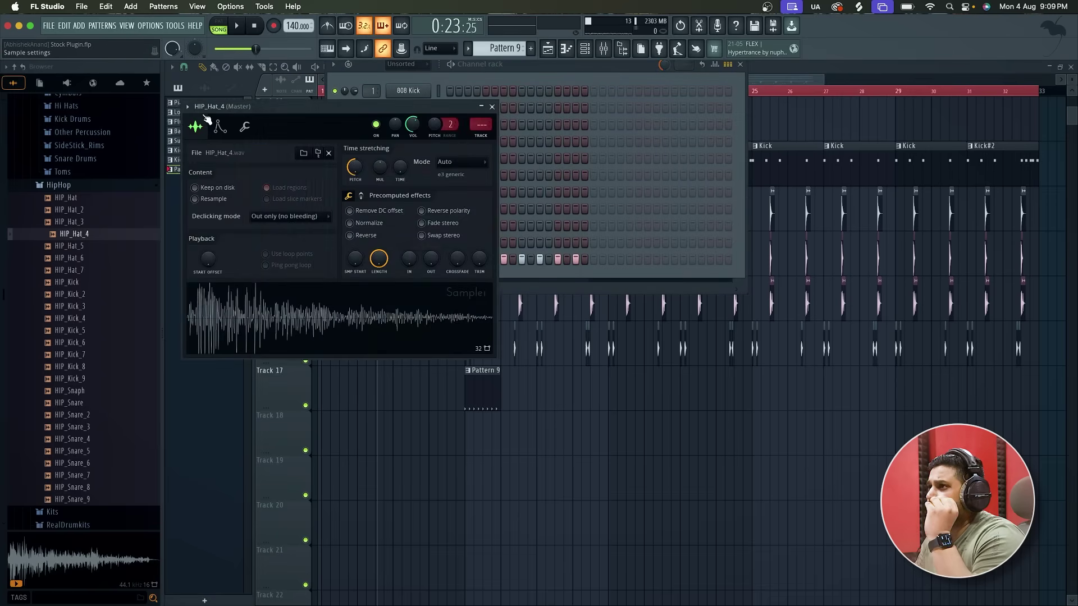
click(187, 106)
click(341, 153)
click(859, 312)
mouse_move(875, 326)
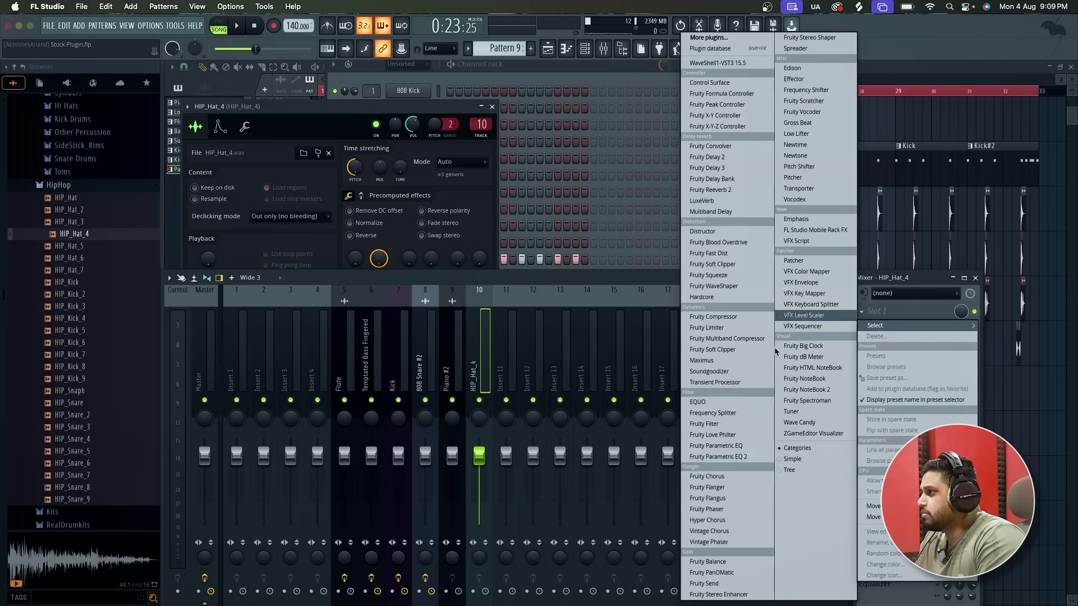
click(716, 456)
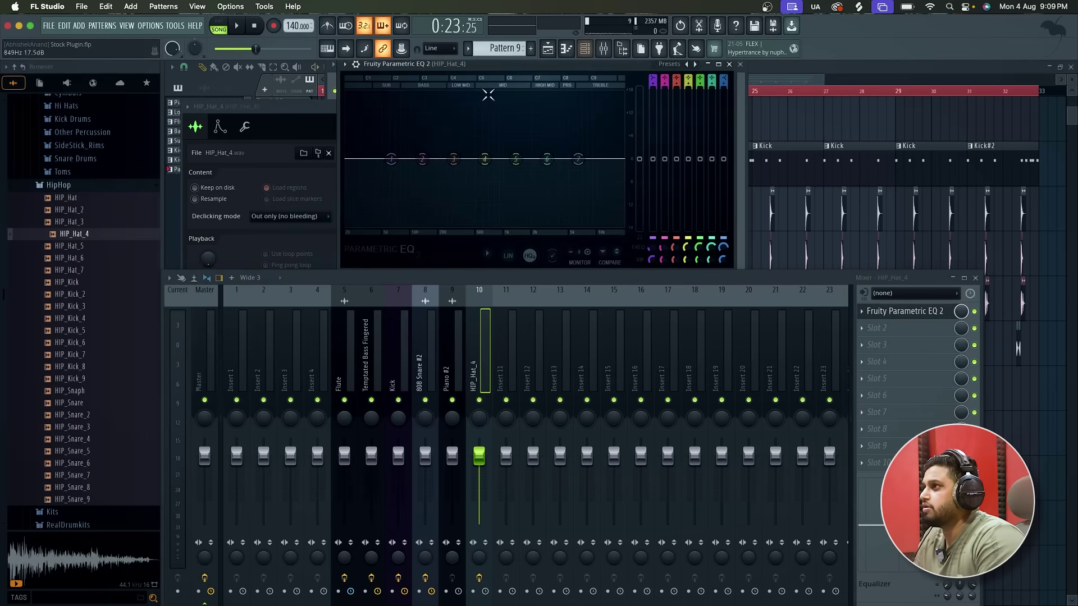
During playback, boost band 4 of the HIP_Hat_4 equalizer by about 14 dB at about 330 Hz with 49% bandwidth, then close the windows
key(space)
drag(484, 159, 458, 120)
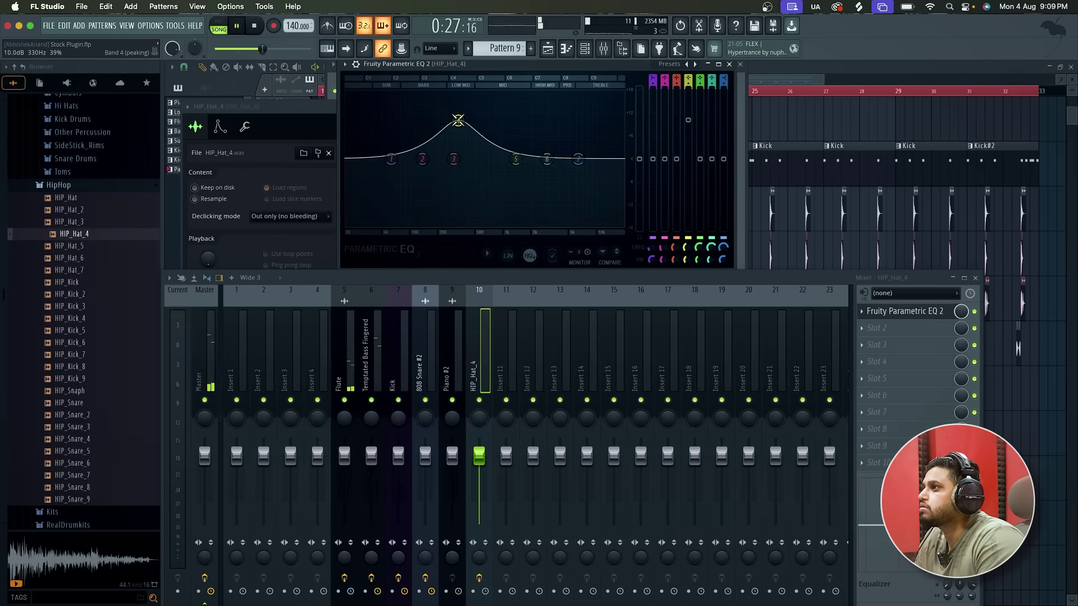
scroll(458, 119, up, 5)
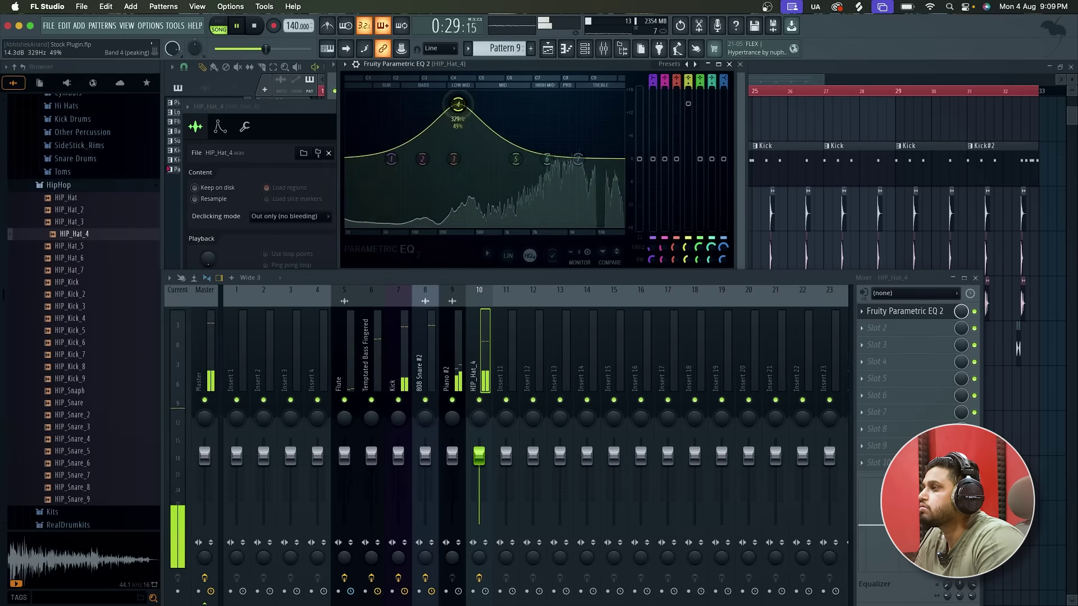
drag(458, 119, 457, 118)
click(730, 66)
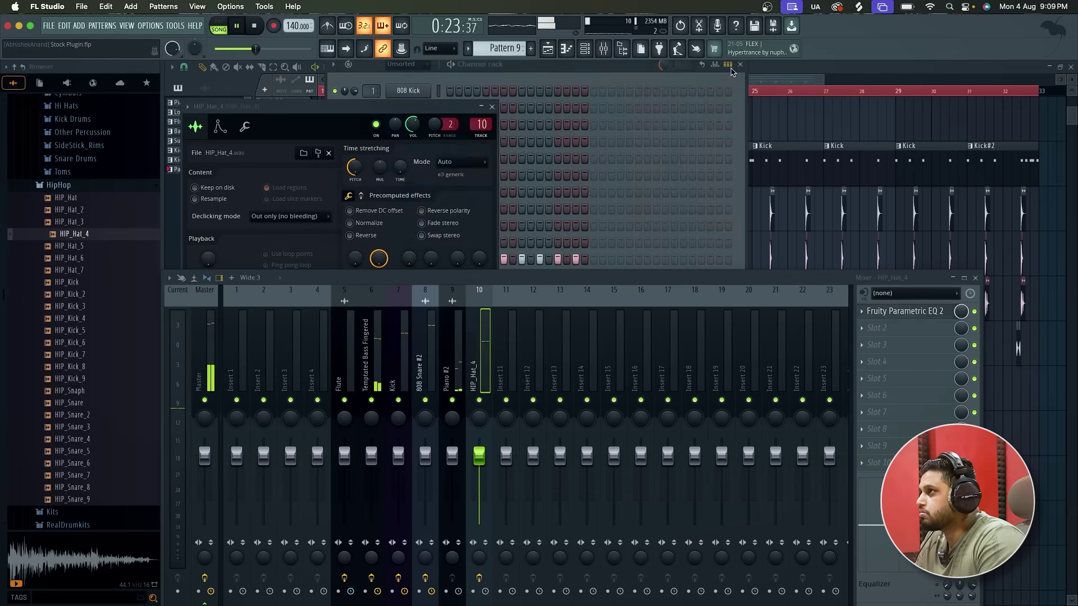
click(493, 108)
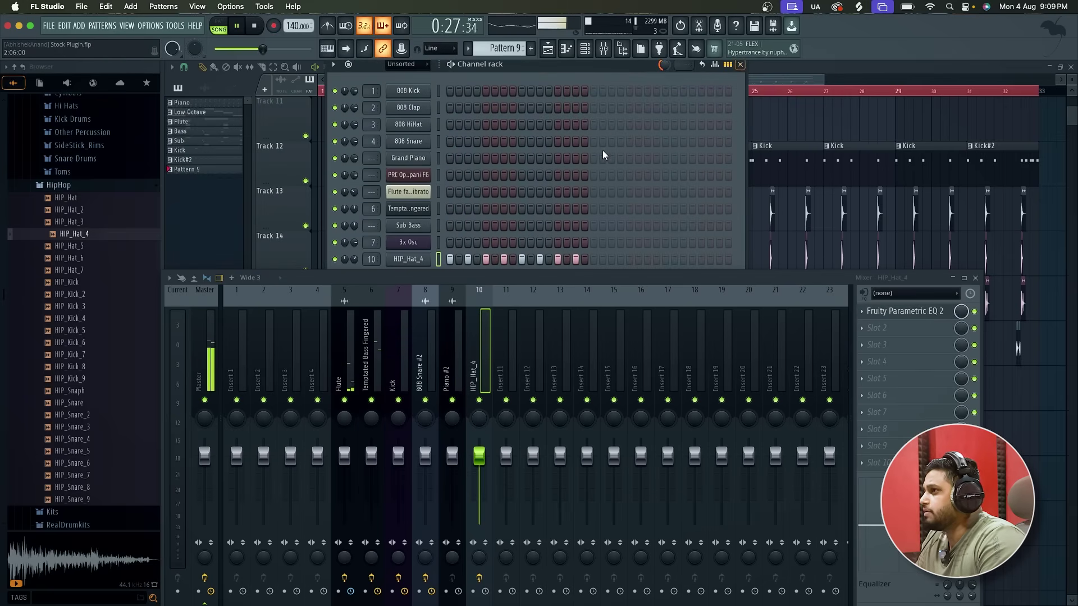
Extend the HIP_Hat_4 row with hits on steps 29 and 31 and open the channel in the piano roll
click(594, 260)
key(space)
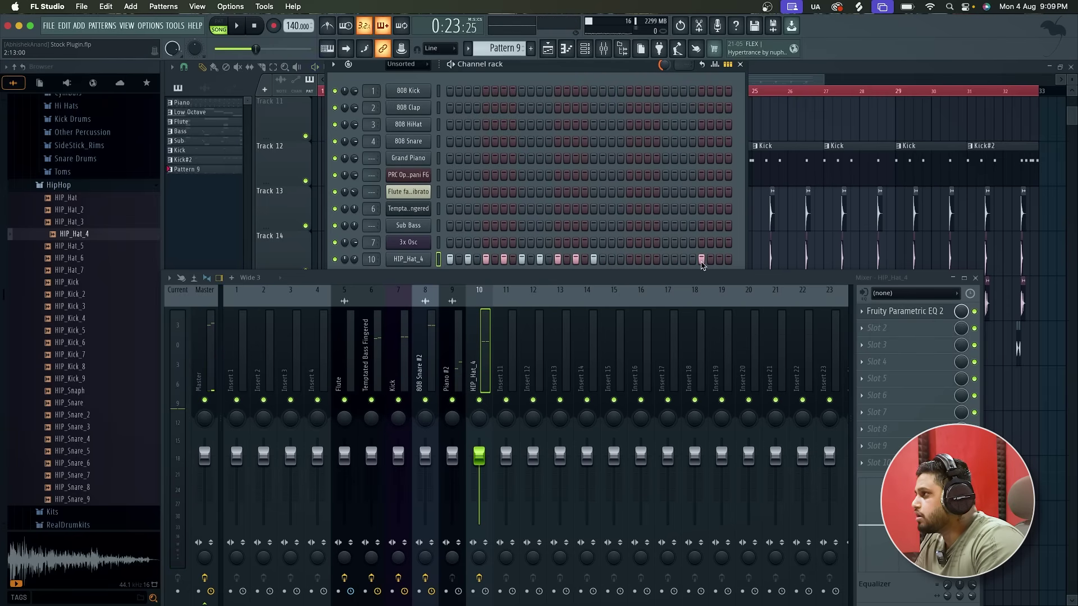
right_click(394, 263)
click(449, 260)
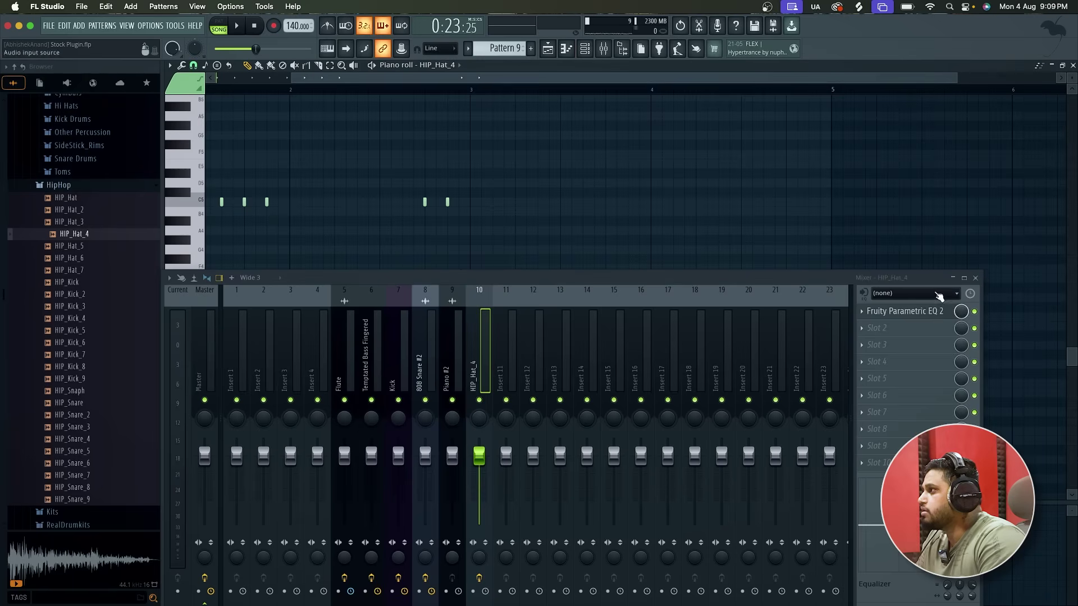
click(975, 278)
Replace the hits at the end of bar 2 with two C5 notes on beats 3 and 4, each stretched to one beat
scroll(380, 237, up, 2)
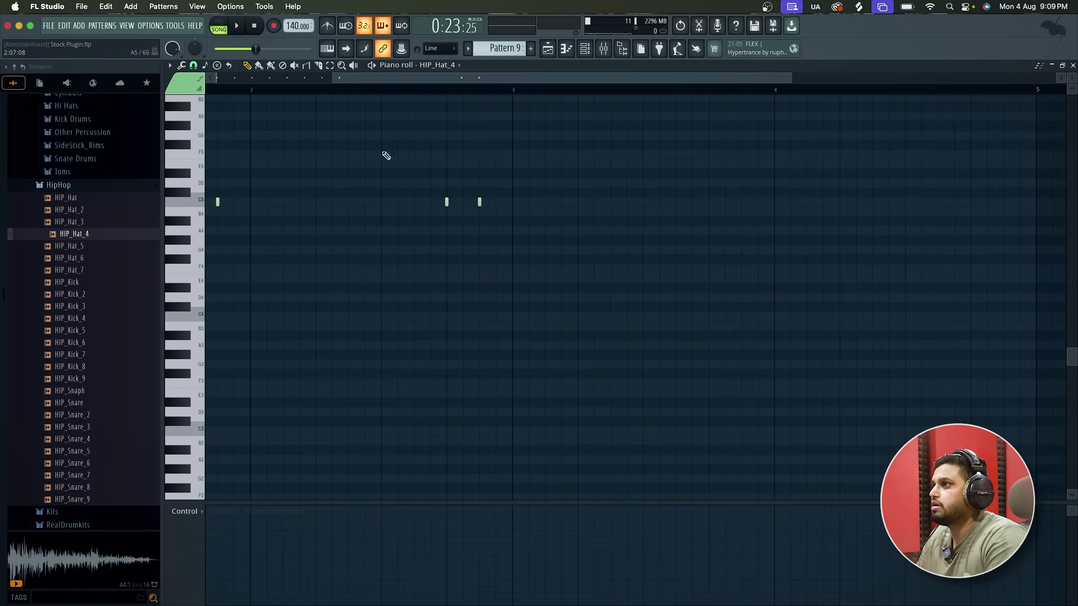
key(space)
scroll(419, 243, down, 2)
click(547, 49)
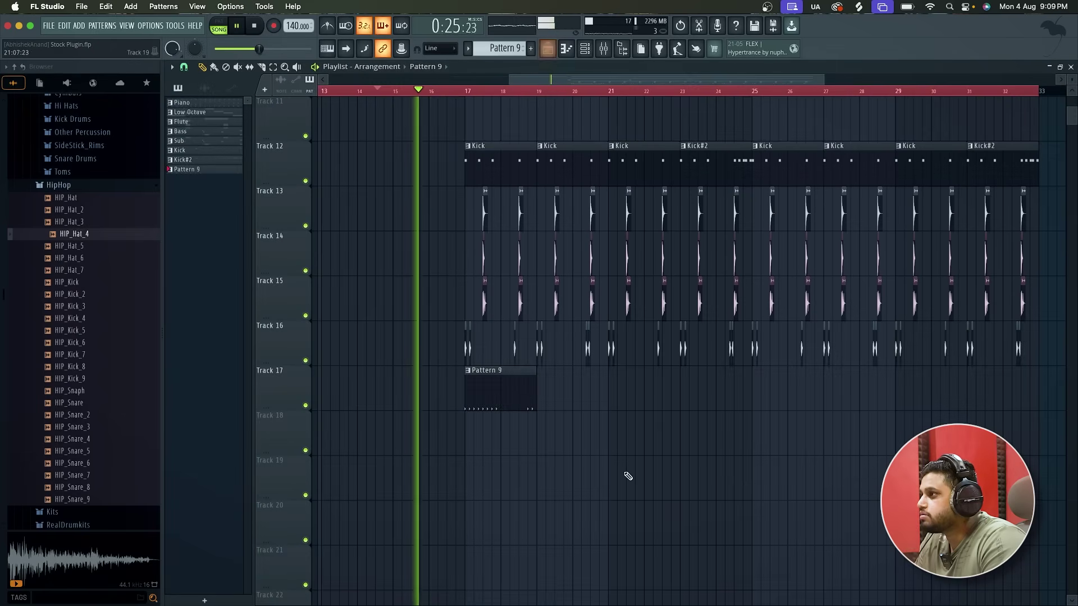
key(F7)
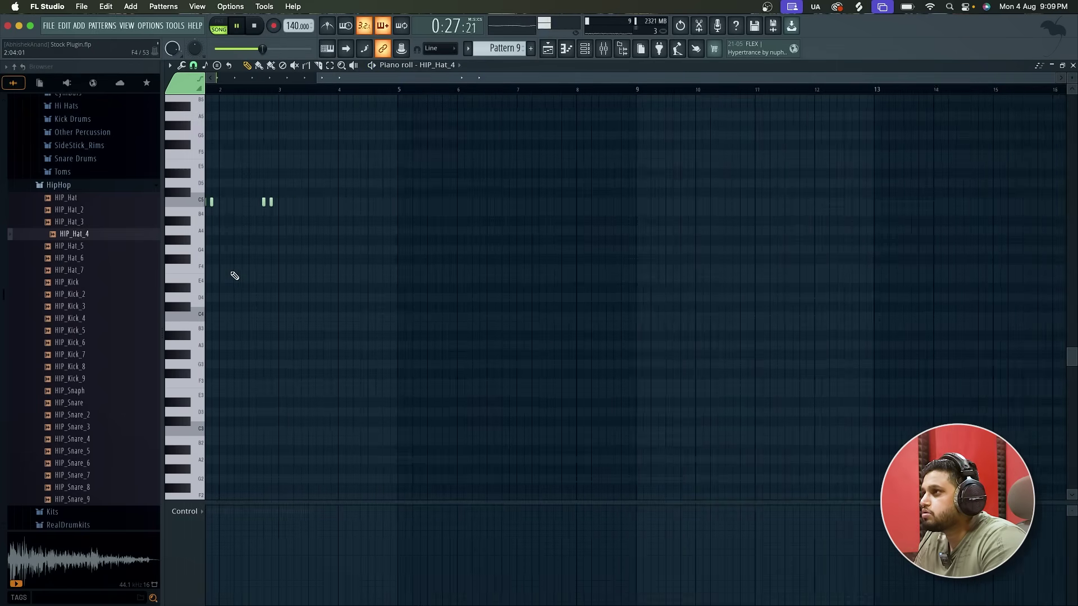
scroll(193, 280, up, 4)
scroll(194, 279, down, 3)
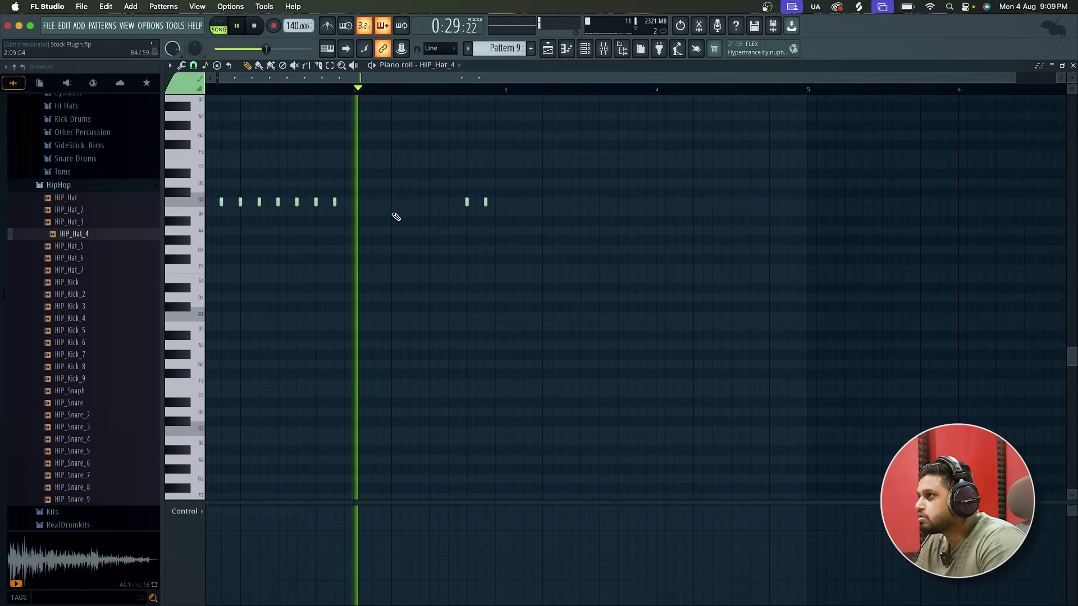
scroll(434, 207, up, 2)
click(433, 203)
key(space)
right_click(490, 203)
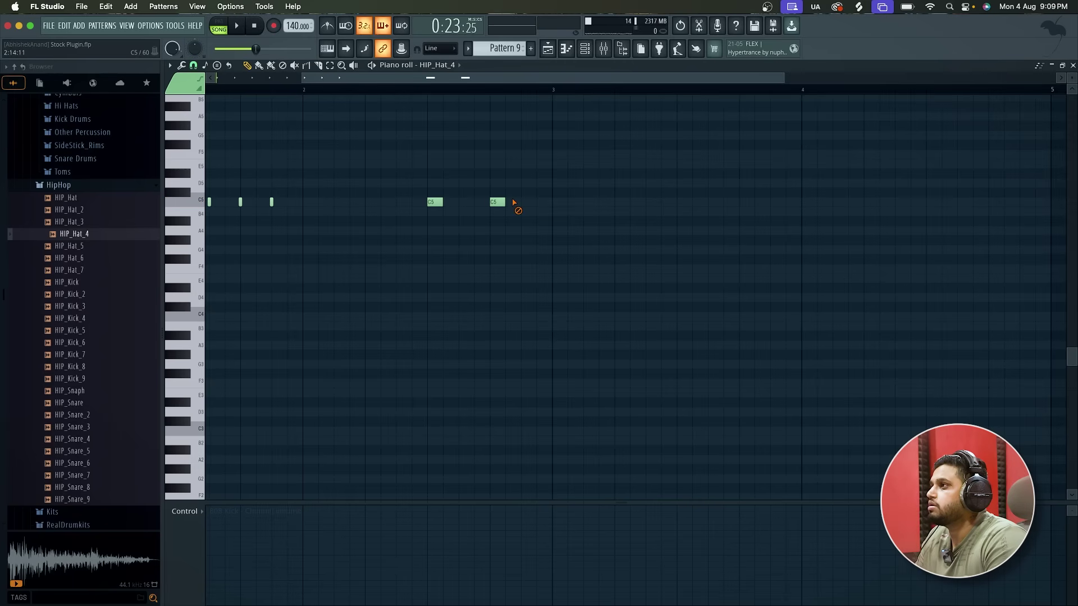
scroll(514, 203, down, 2)
drag(436, 197, 562, 216)
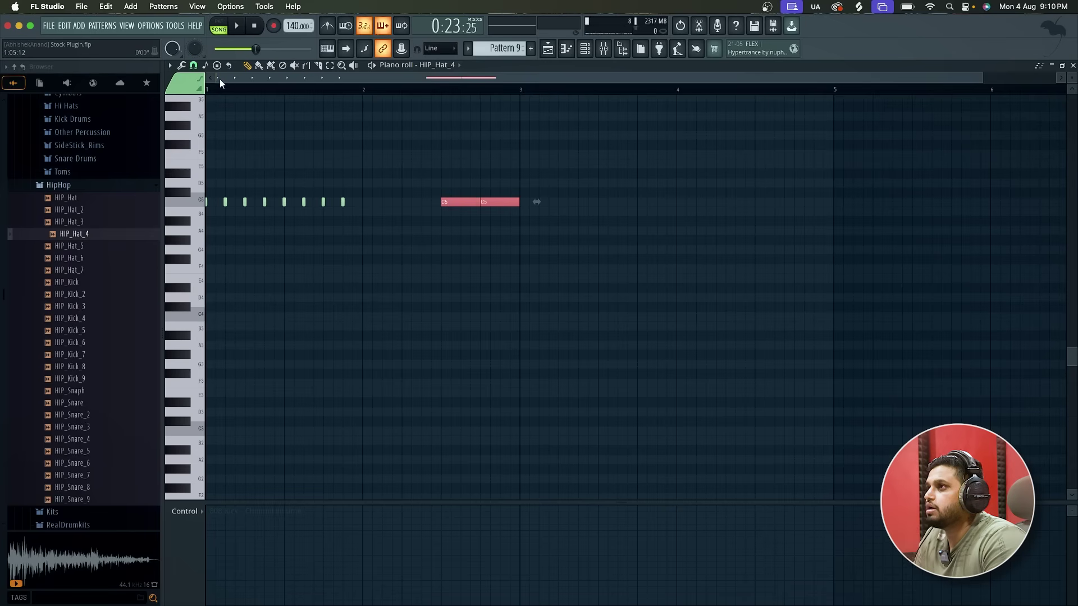
Set a finer snap division and chop the two long C5 notes in bar 2 into a fast hat roll
click(194, 66)
click(209, 129)
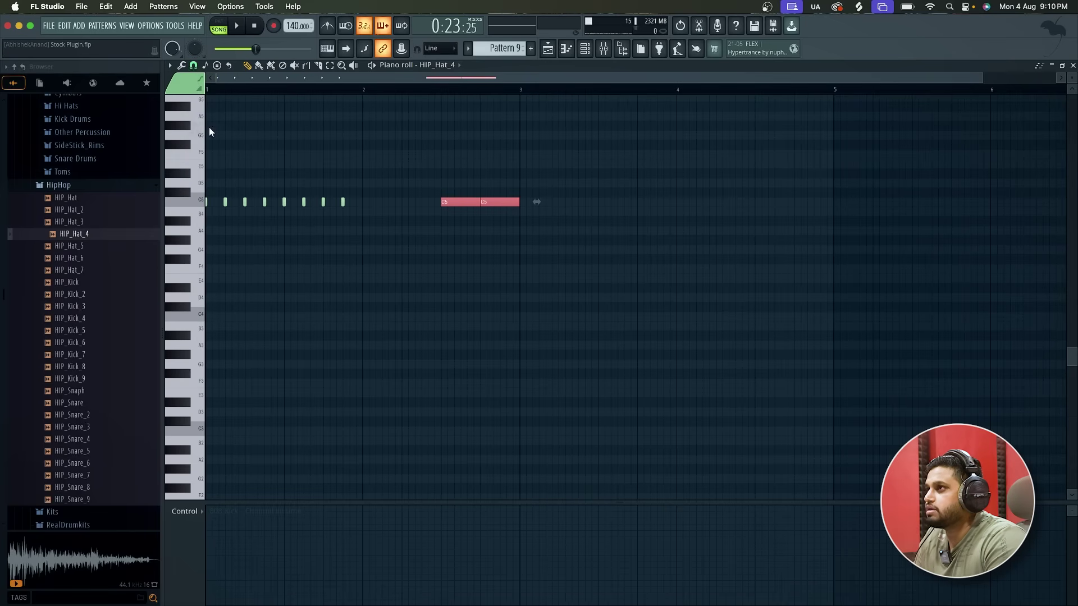
click(194, 66)
click(215, 142)
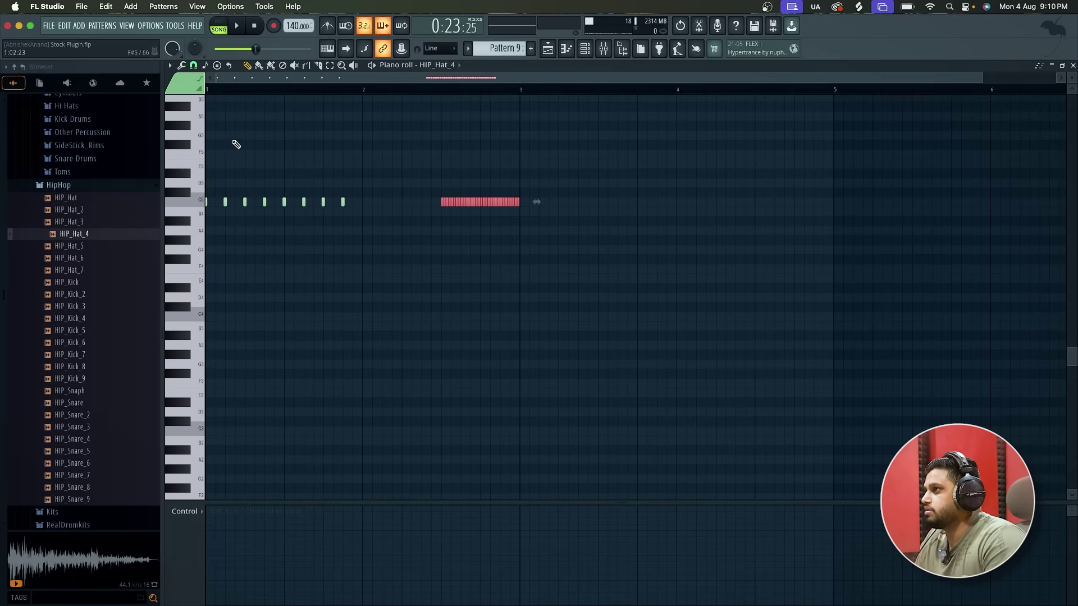
ctrl+scroll(407, 220, up, 2)
ctrl+scroll(402, 218, up, 2)
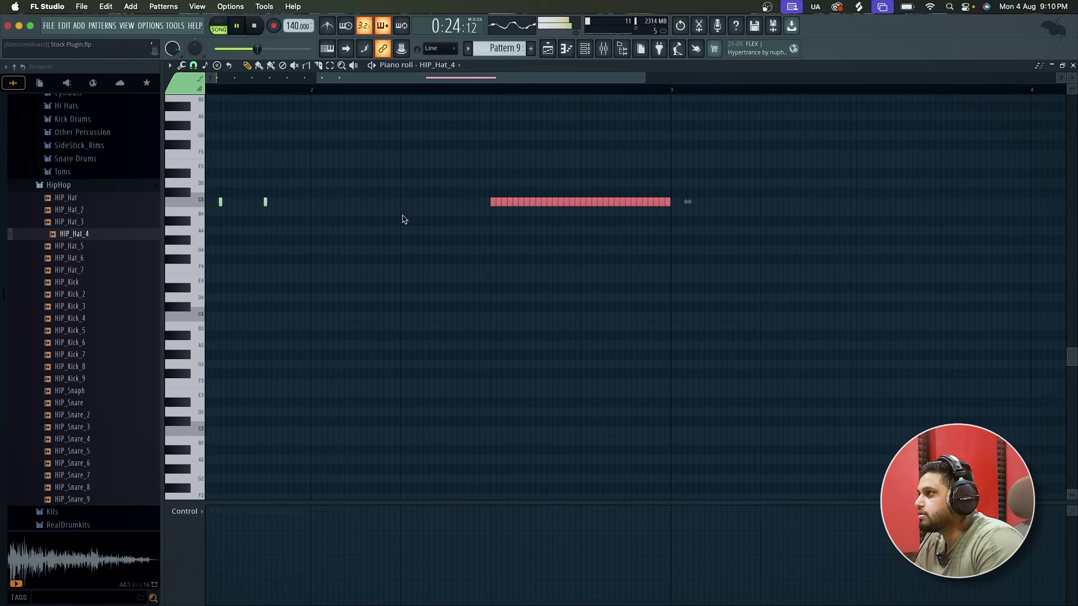
Play back the chopped roll, clear the note selection, and change the piano roll's snap division
click(549, 163)
right_click(564, 163)
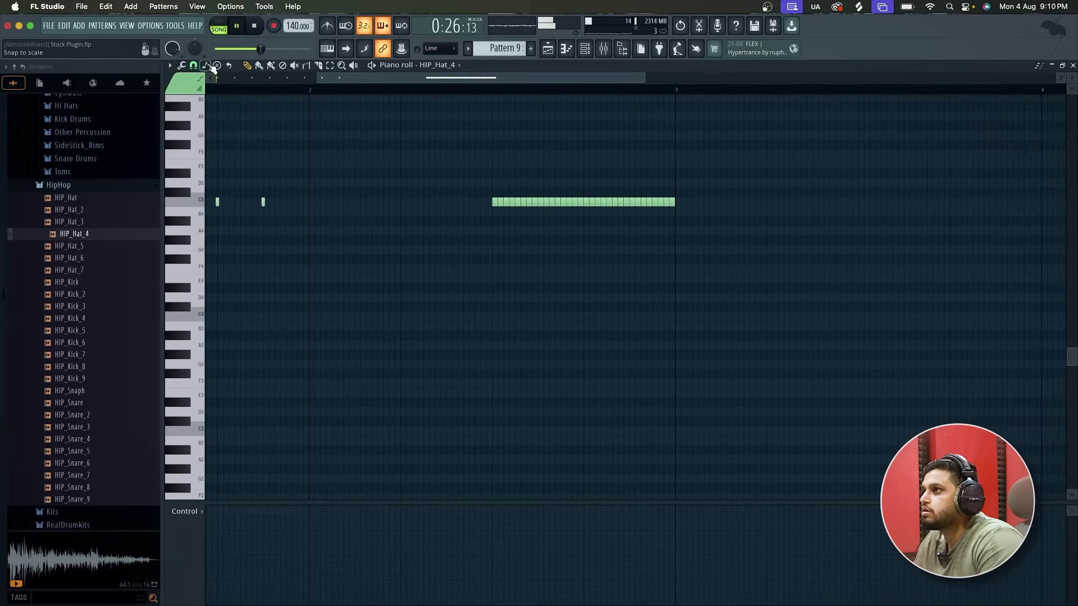
click(193, 65)
click(212, 163)
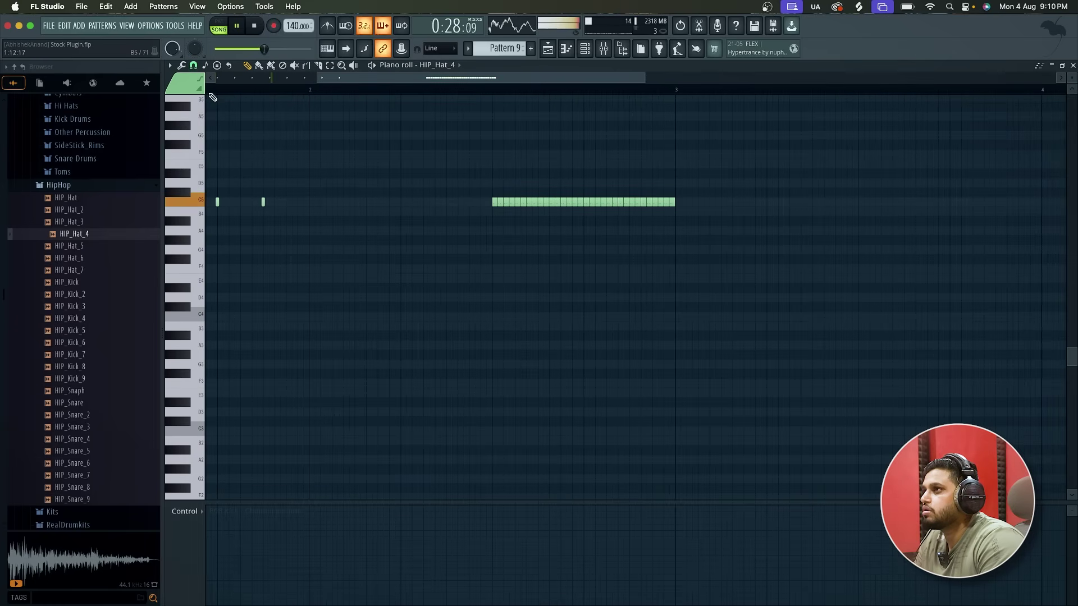
click(193, 65)
click(197, 174)
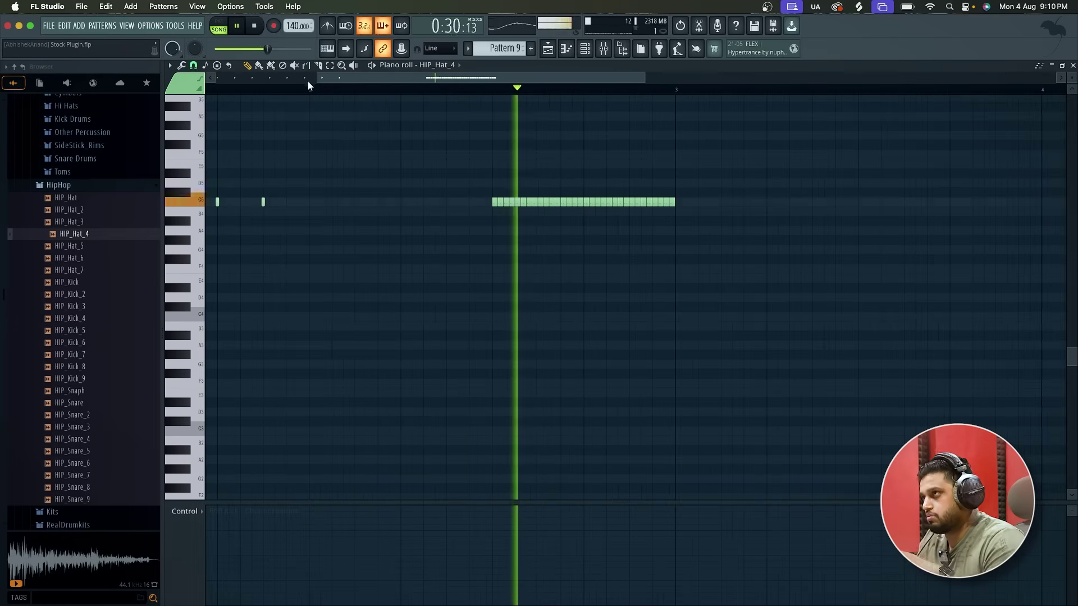
key(space)
Delete the chopped notes in the second half of beats 3 and 4 in bar 2, then play the pattern
drag(541, 189, 581, 237)
key(Delete)
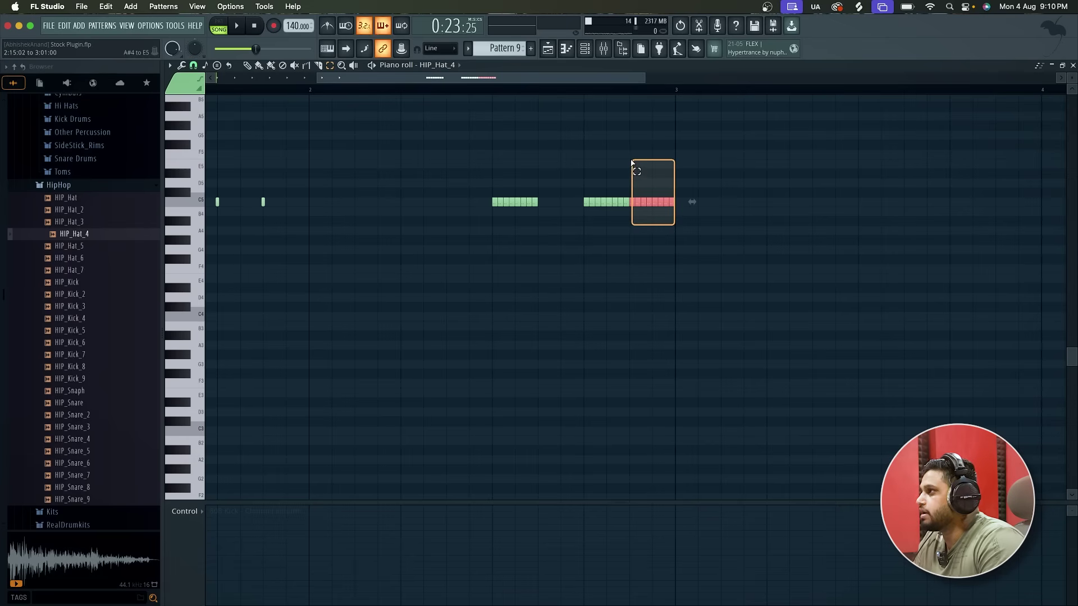
drag(638, 164, 634, 160)
key(Delete)
key(space)
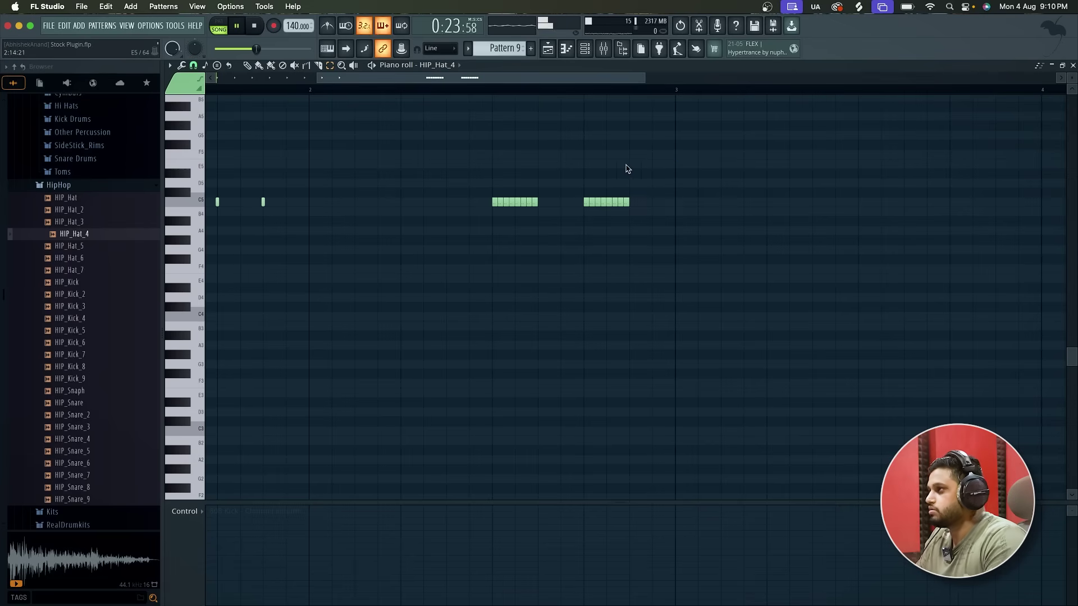
Transpose the two hat rolls in bar 2 down one octave from C5 to C4 during playback
scroll(628, 165, down, 2)
scroll(500, 221, up, 2)
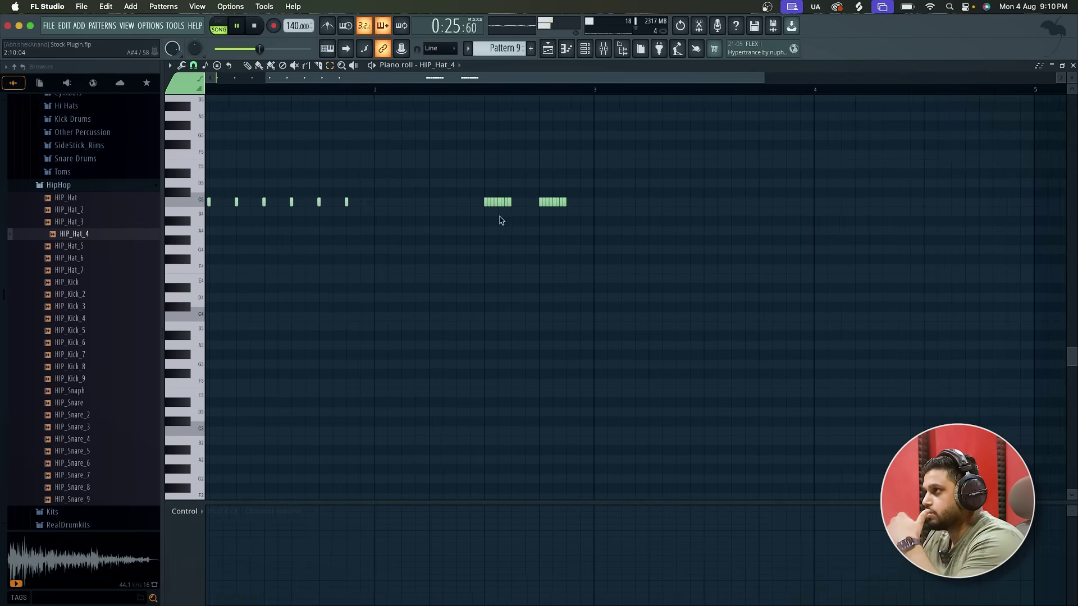
key(Down)
key(Down)
key(Down)
key(Down)
key(Down)
key(Down)
key(Down)
key(Down)
key(Down)
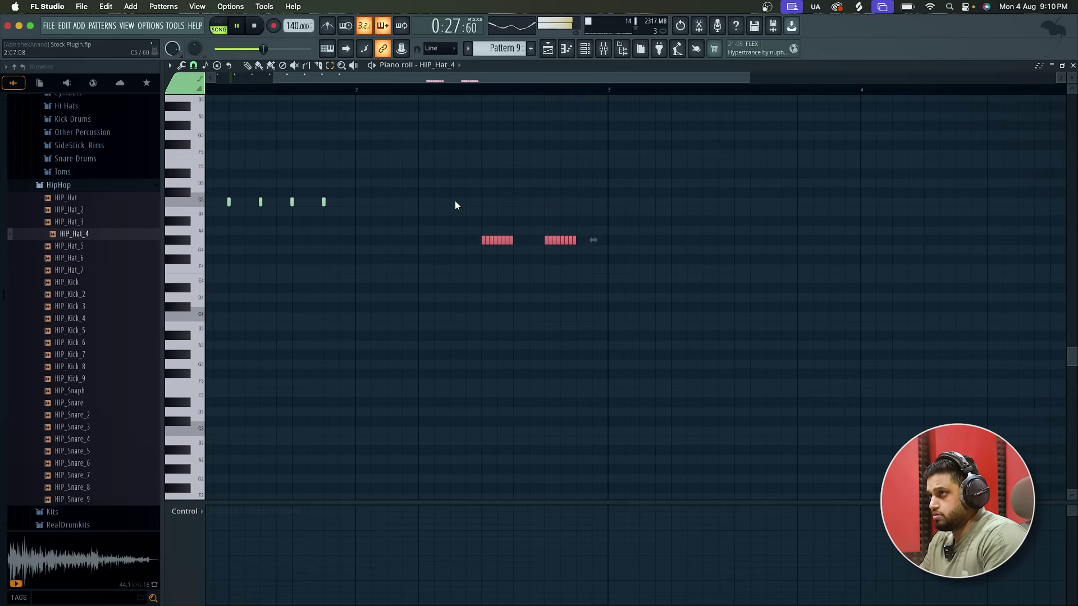
key(Down)
key(Down)
key(Down)
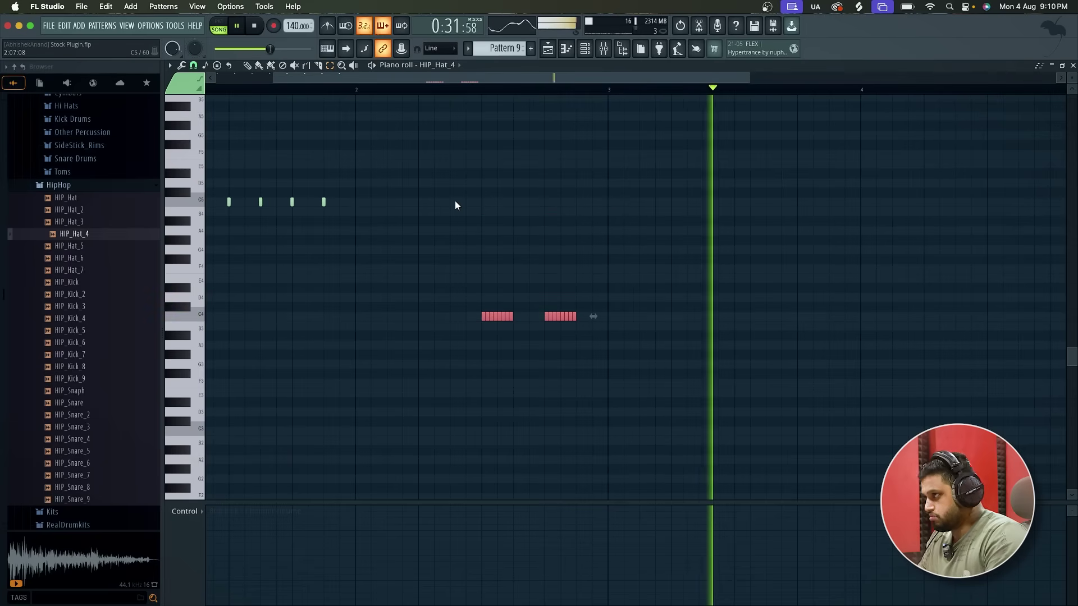
Duplicate the two-bar hat pattern into bars 3 and 4 and select all the single C5 hits
scroll(455, 200, down, 2)
key(space)
drag(496, 168, 224, 389)
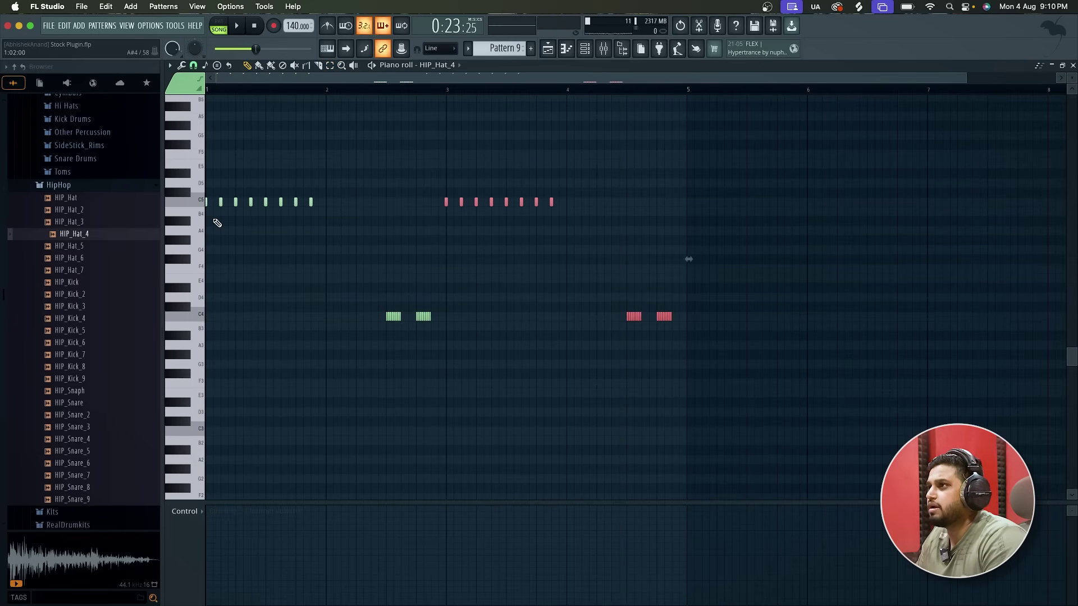
drag(566, 160, 7, 241)
click(181, 65)
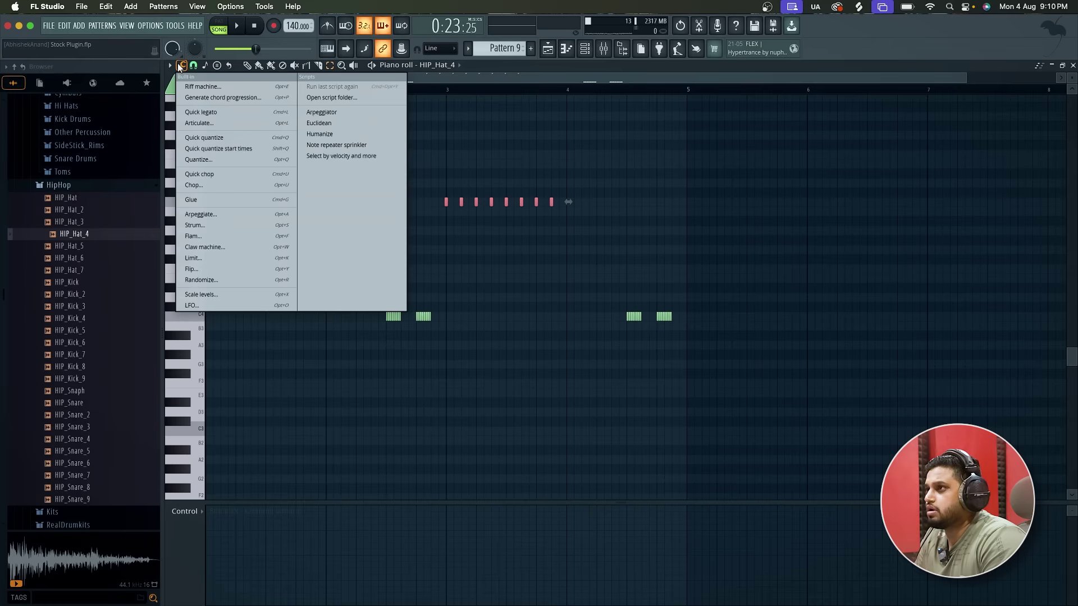
click(202, 279)
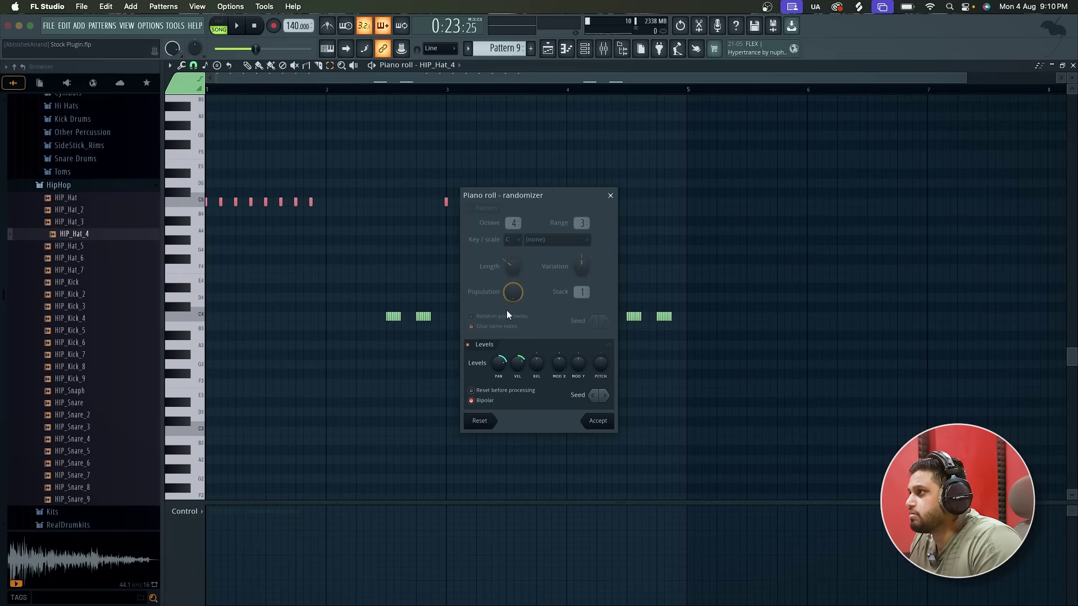
click(610, 195)
Try the LFO tool with triangle and square shapes and a 56% start value, then discard it
click(173, 65)
click(180, 64)
click(180, 64)
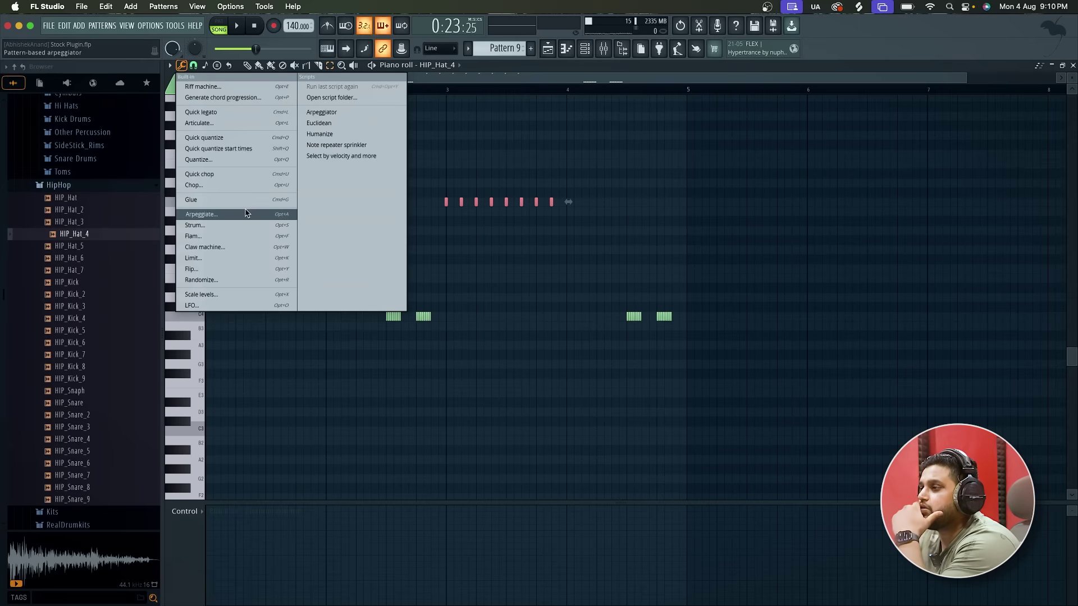
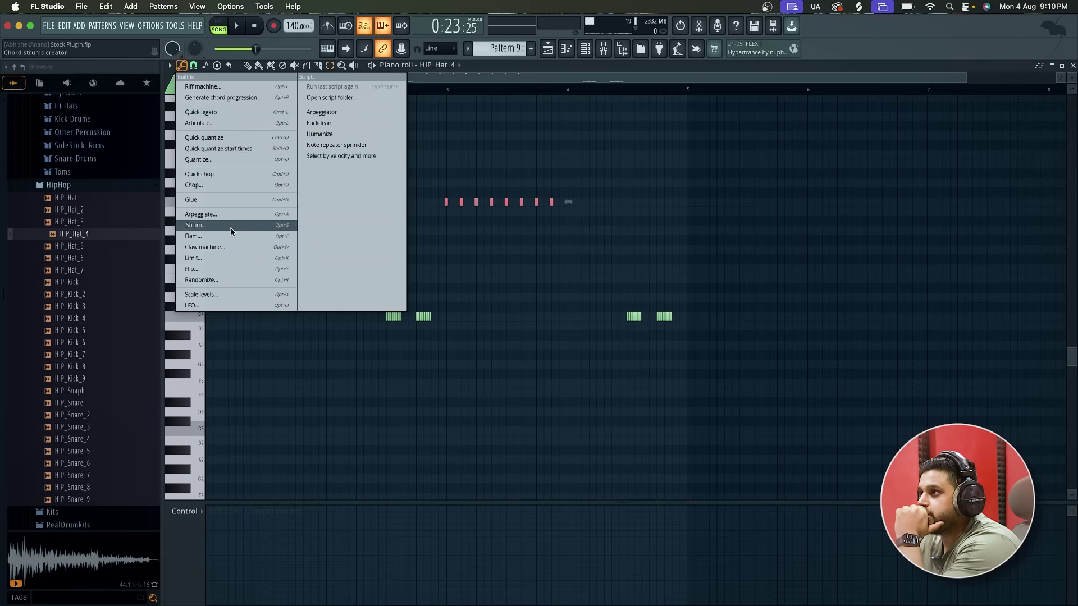
click(219, 307)
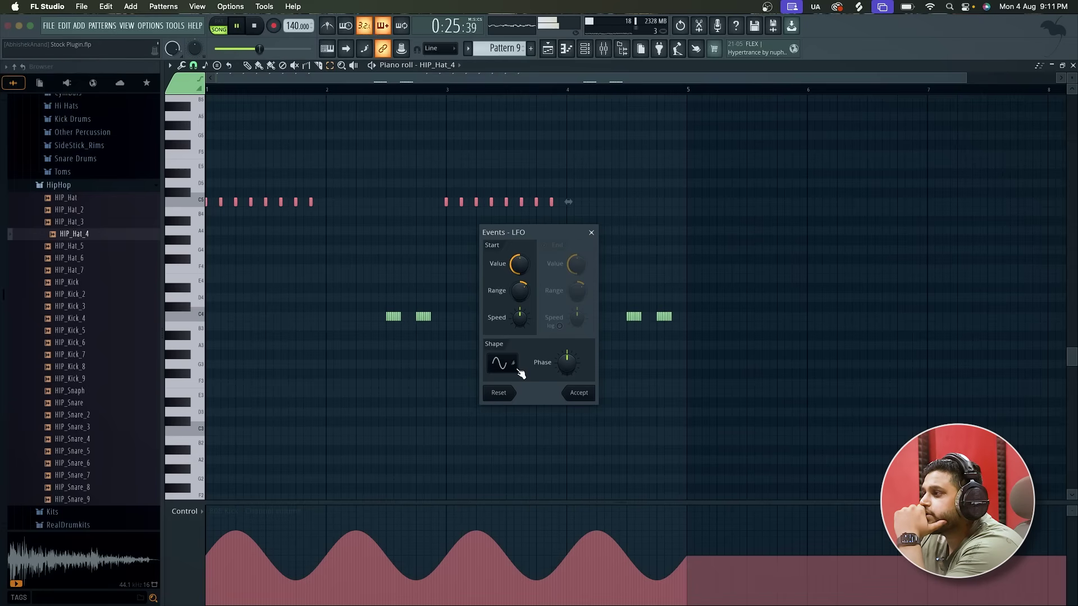
click(507, 389)
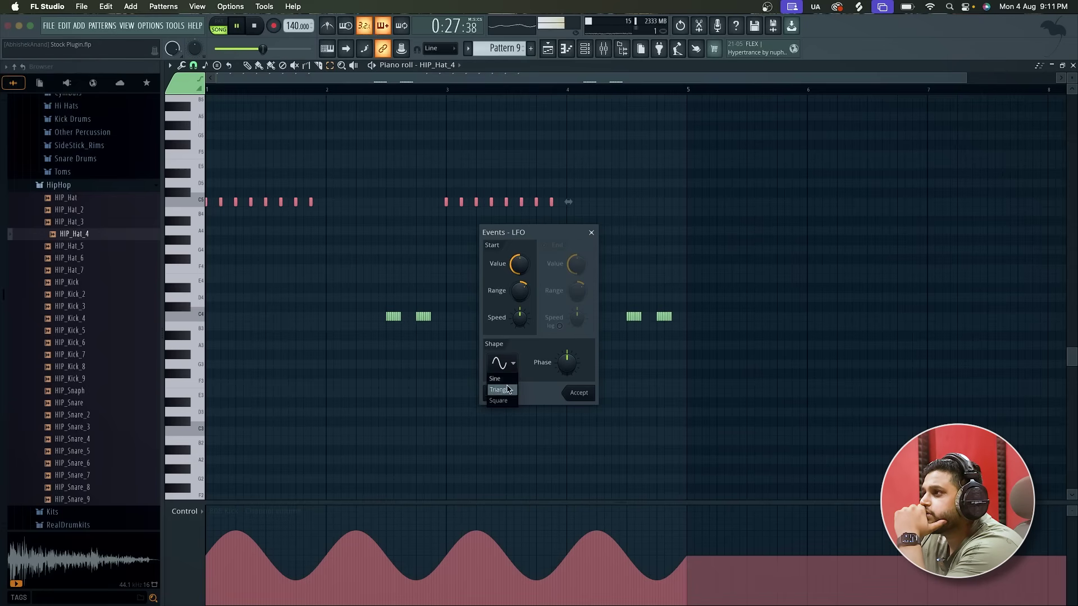
click(503, 370)
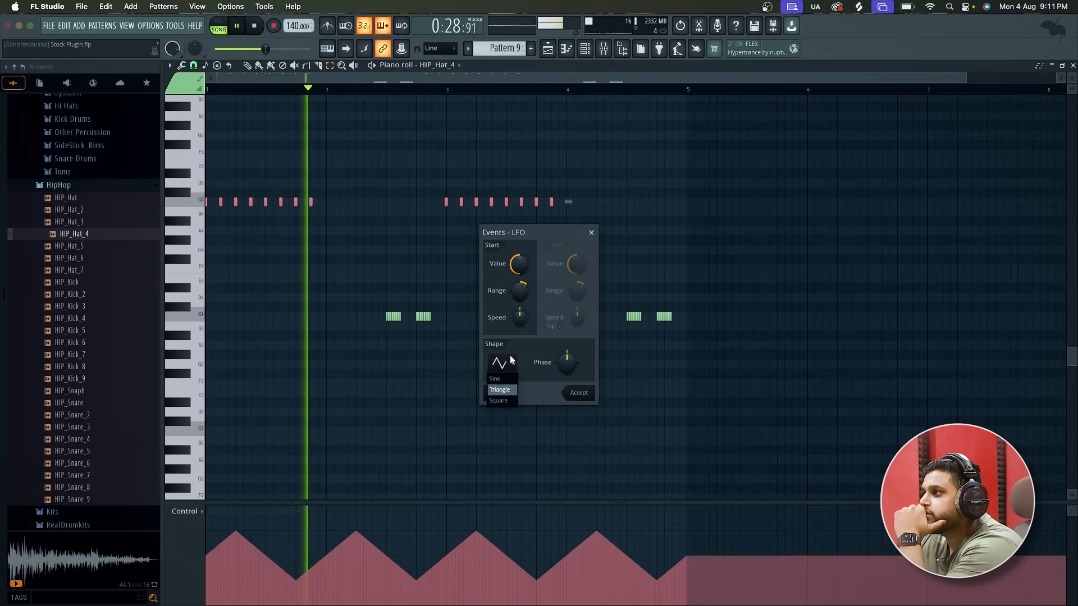
click(506, 393)
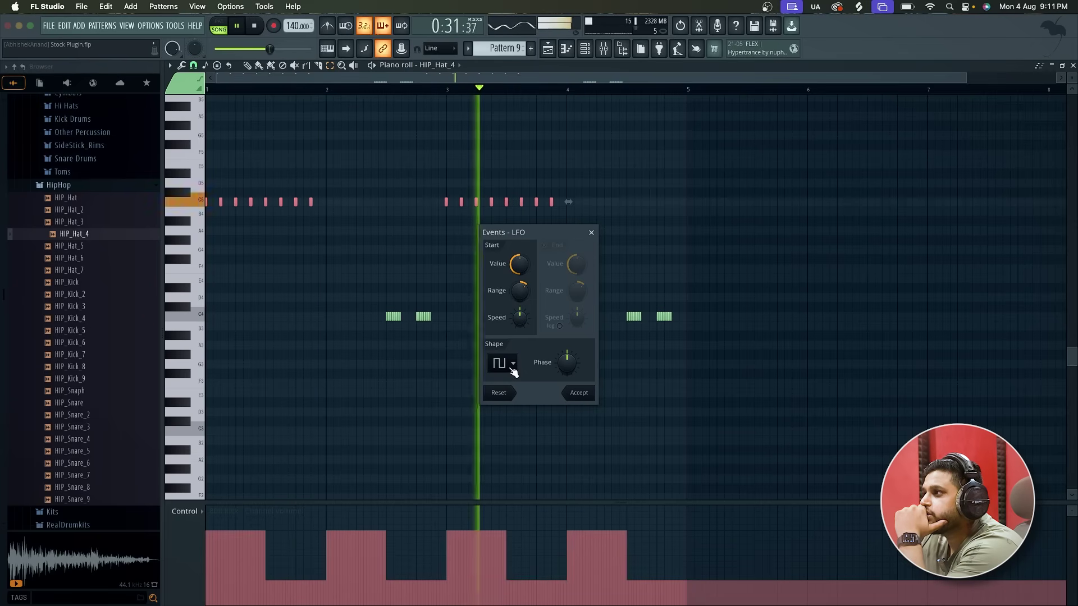
click(562, 325)
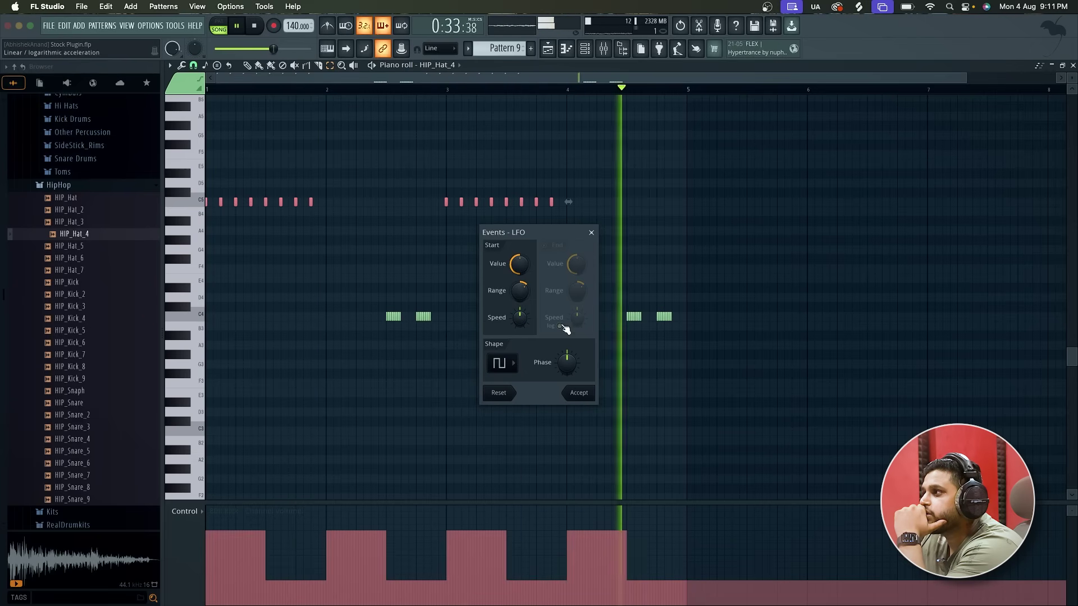
drag(570, 358, 569, 351)
key(space)
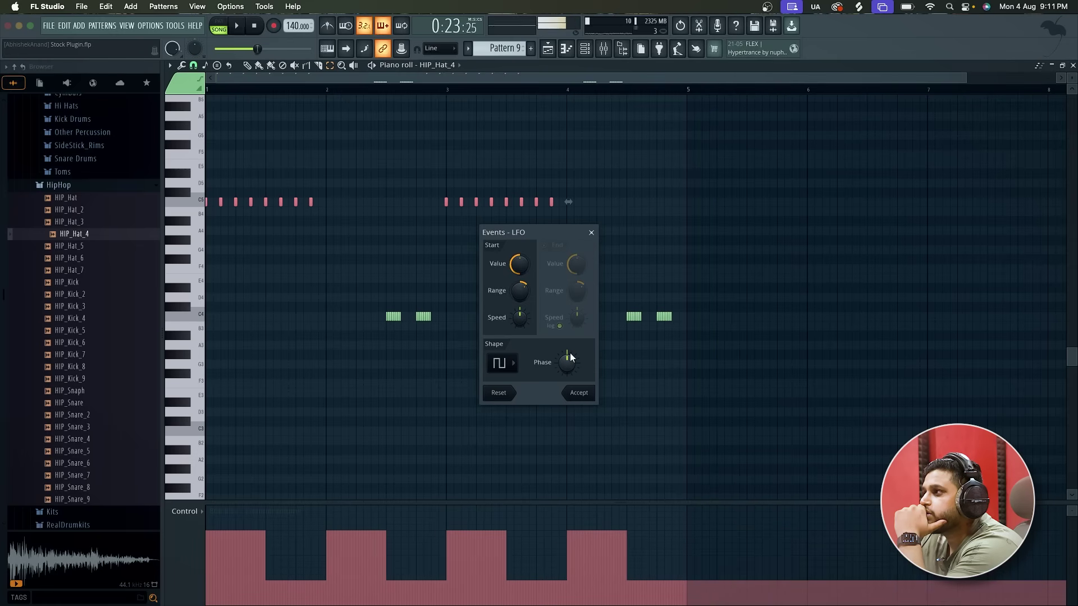
mouse_move(518, 272)
mouse_down()
mouse_move(518, 256)
mouse_move(525, 292)
mouse_up()
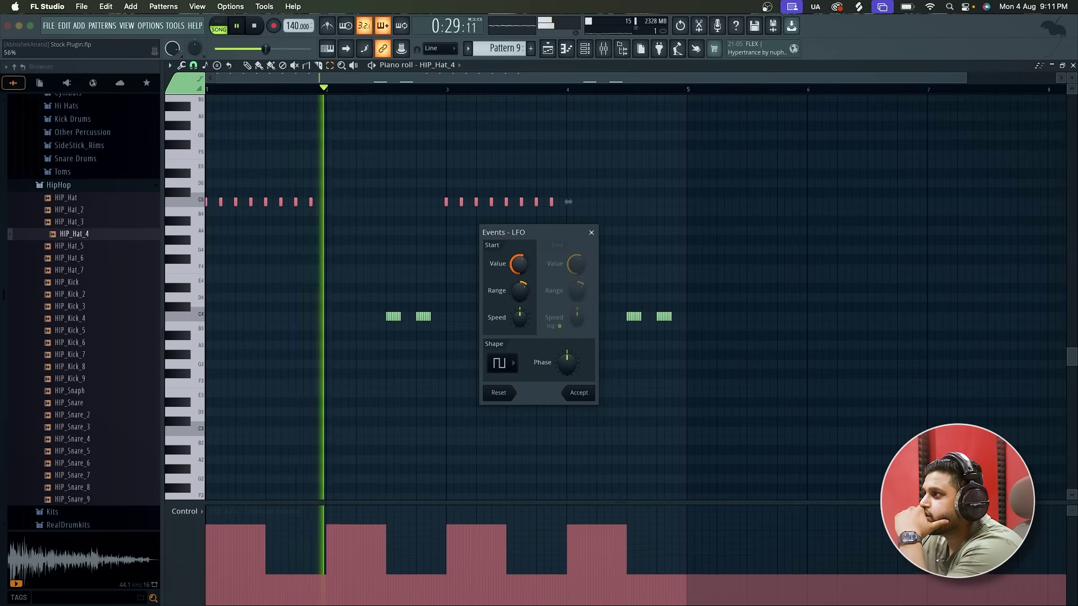
click(591, 233)
key(space)
Try the Flam tool on all the selected C5 hats with absolute time at -100 ms, then discard it
click(182, 66)
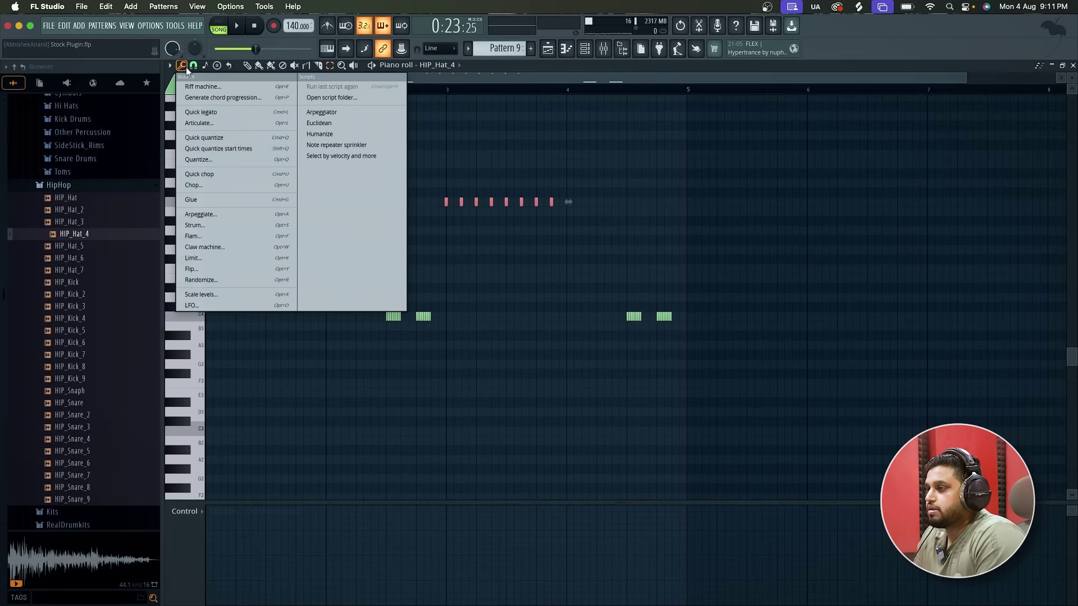
click(238, 236)
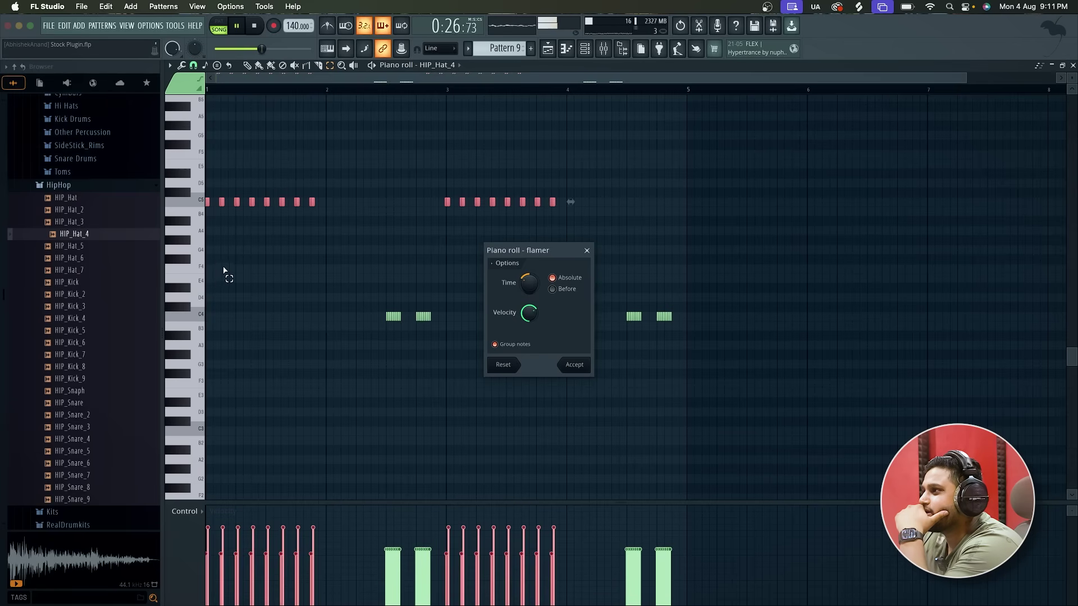
mouse_move(527, 284)
mouse_down()
mouse_move(527, 297)
mouse_move(526, 287)
mouse_up()
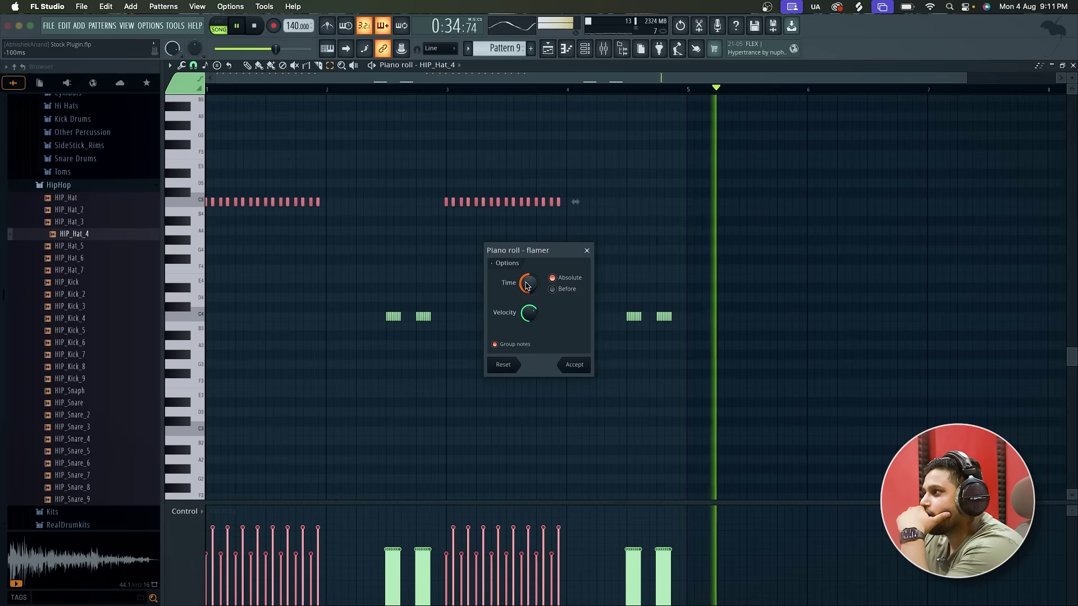
key(space)
drag(528, 284, 527, 289)
click(561, 294)
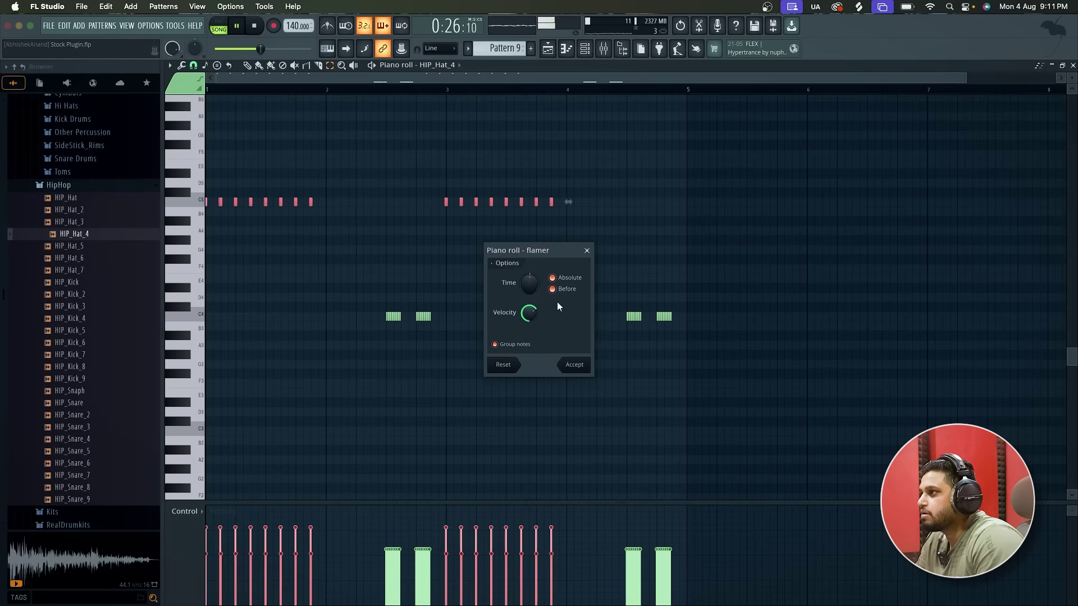
click(573, 279)
click(573, 279)
drag(528, 283, 524, 287)
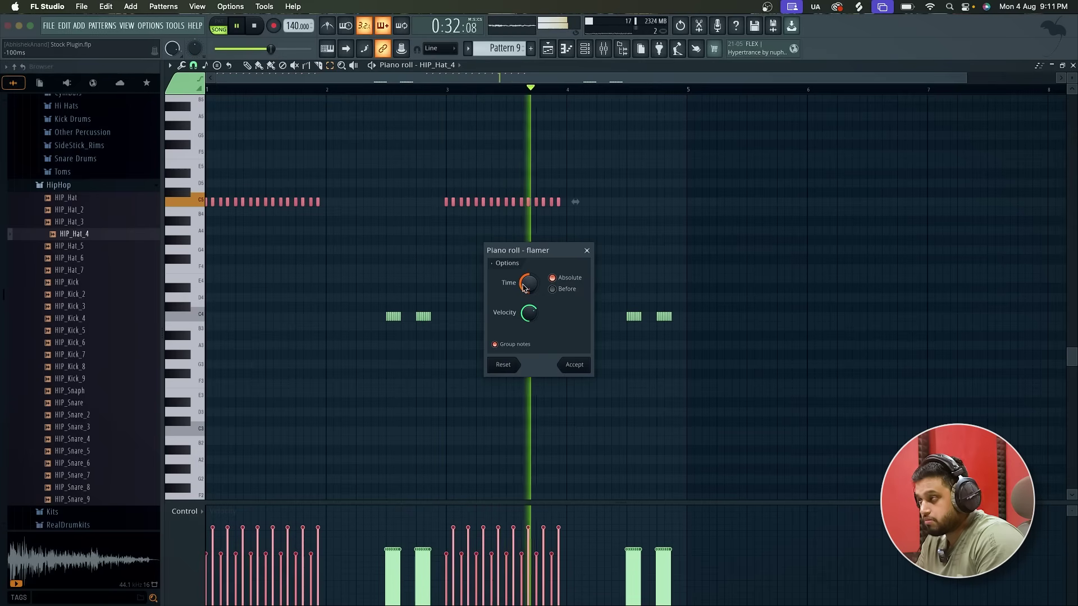
key(space)
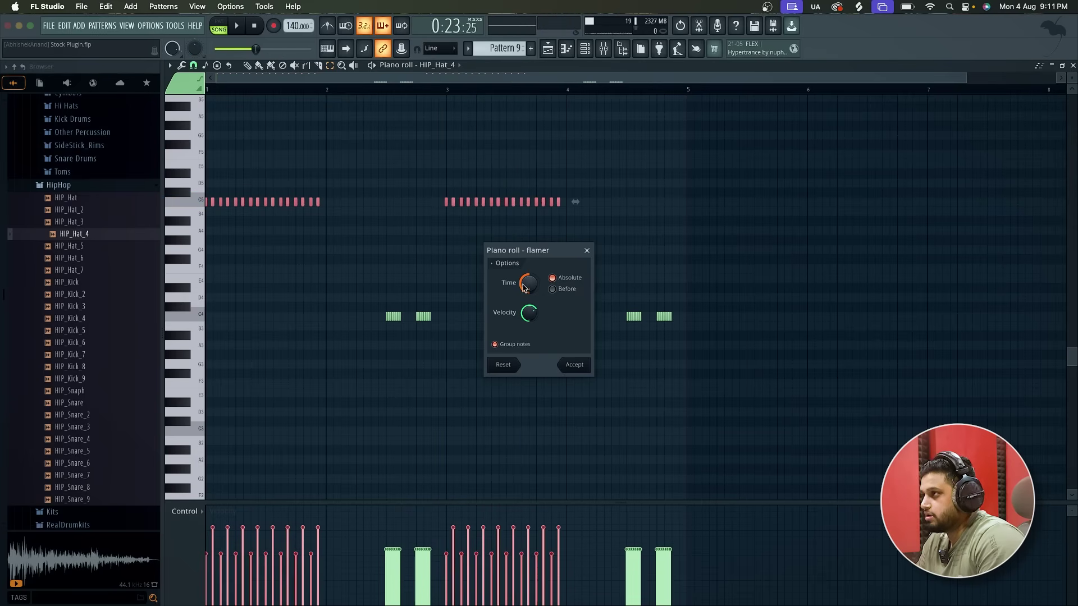
click(588, 251)
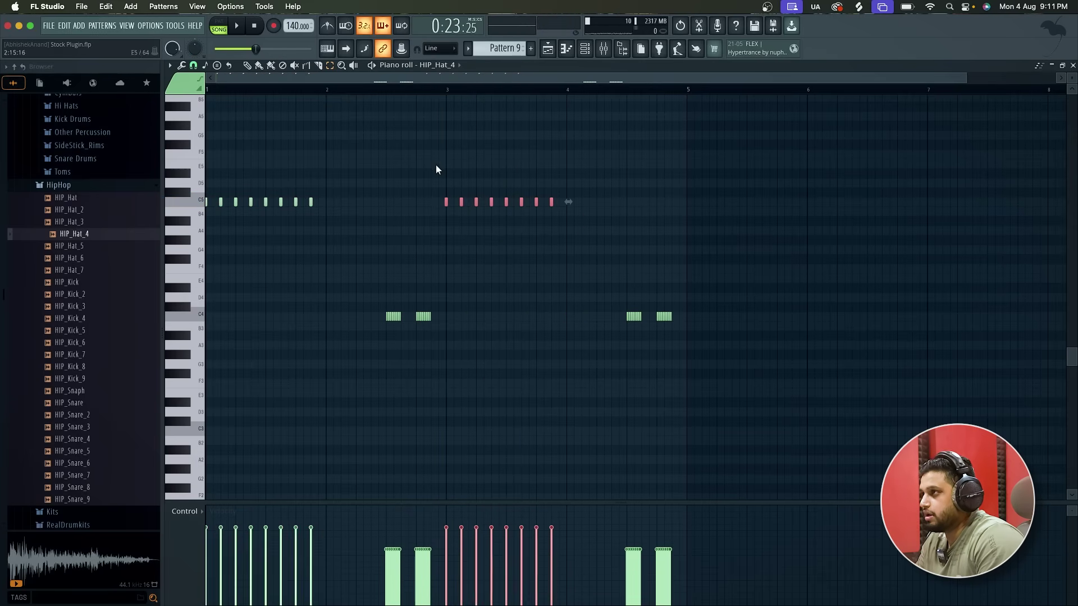
Flam the single C5 hats in bar 3 with a longer flam time and 64% velocity, and play the result
click(184, 66)
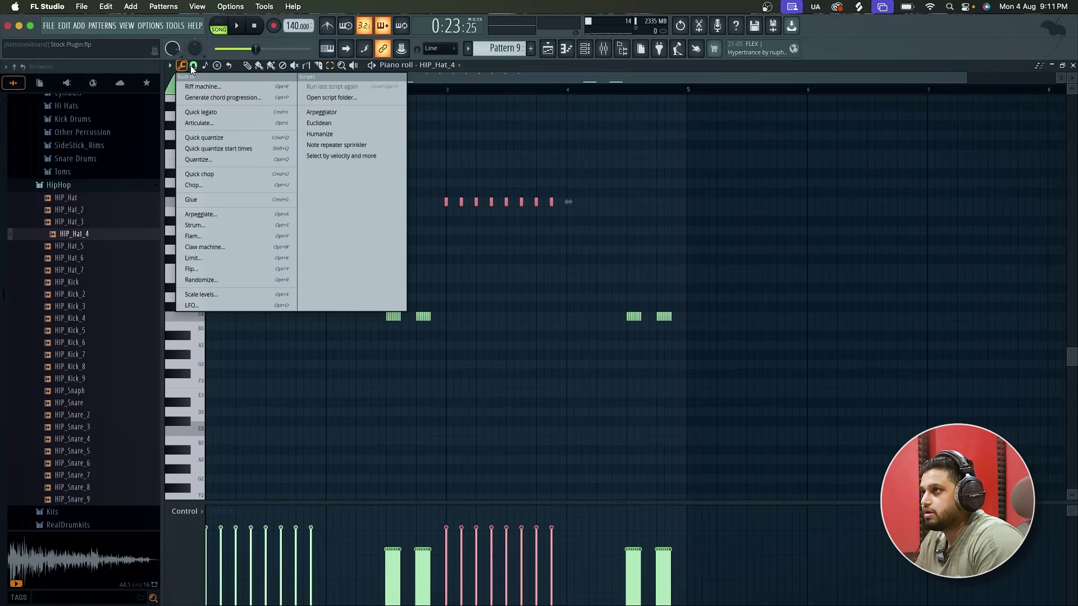
click(237, 237)
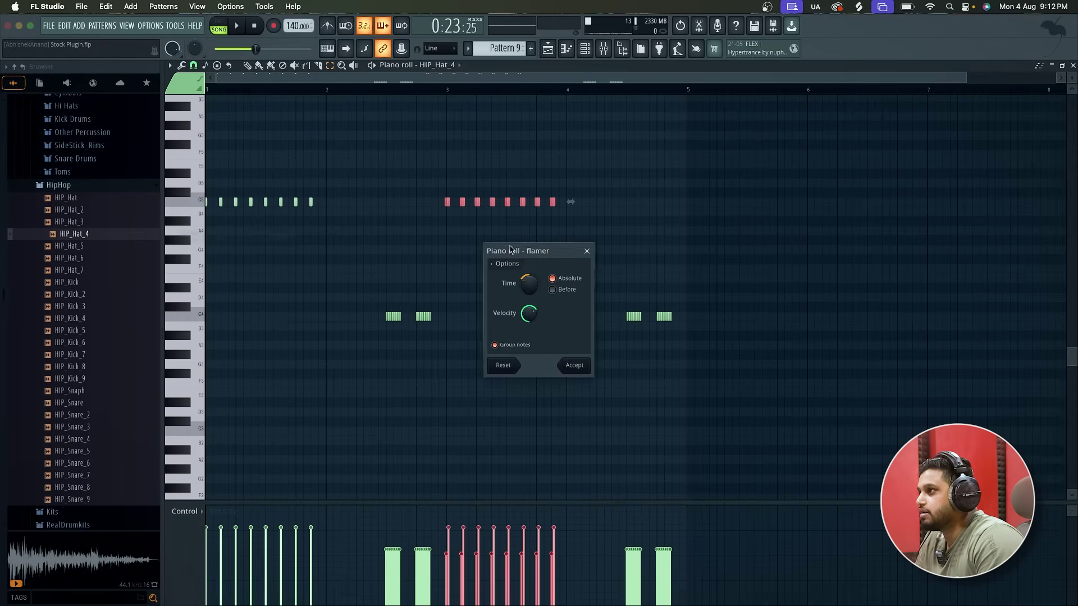
scroll(529, 284, up, 3)
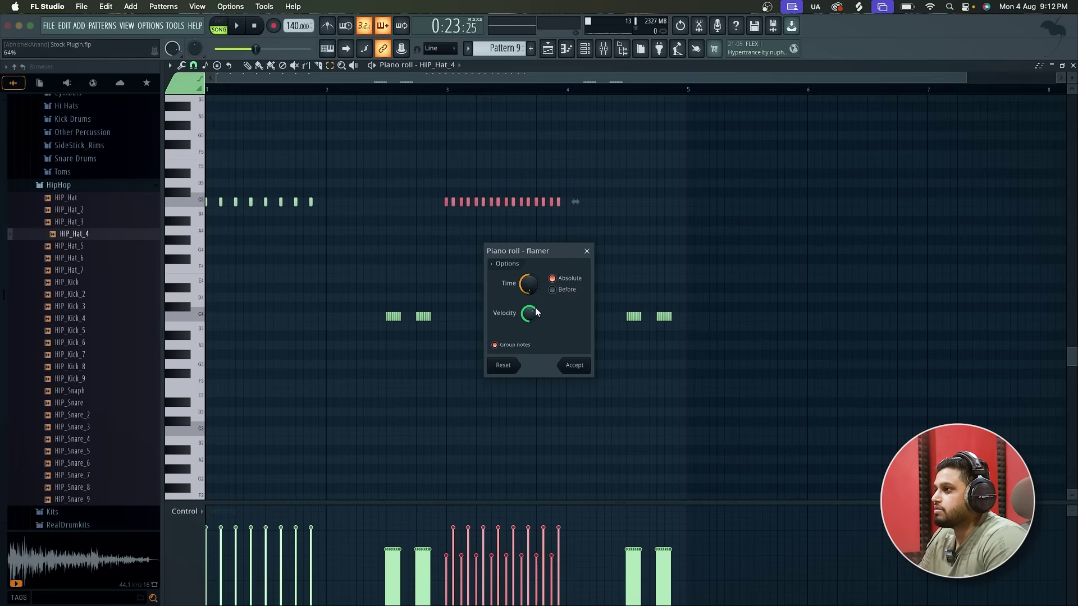
click(575, 366)
key(space)
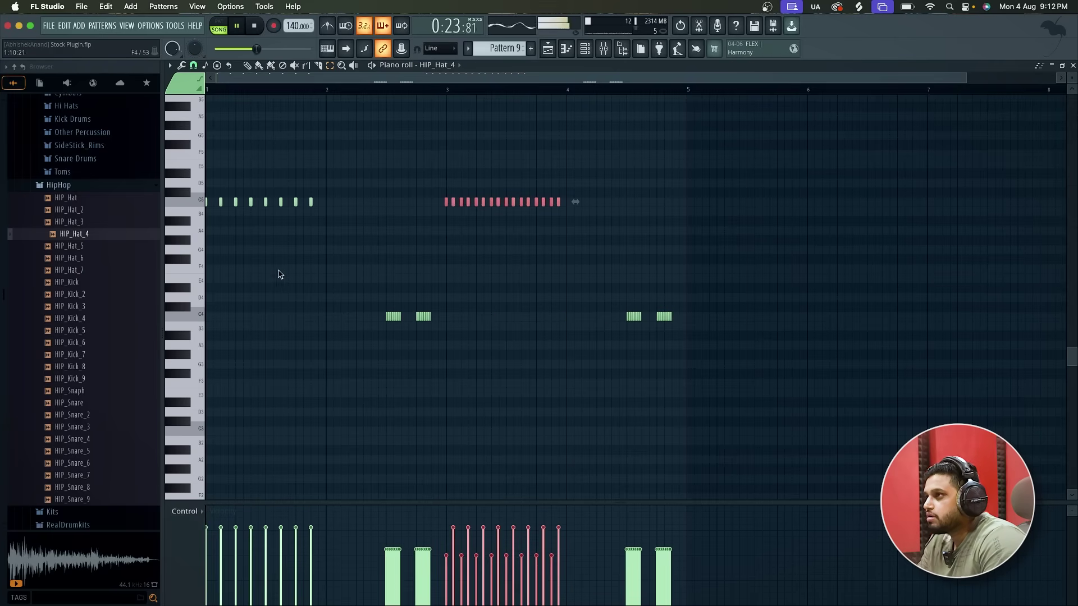
Lower the second hat of bar 1 to A4 and listen to the pattern
scroll(221, 281, up, 2)
scroll(224, 264, down, 3)
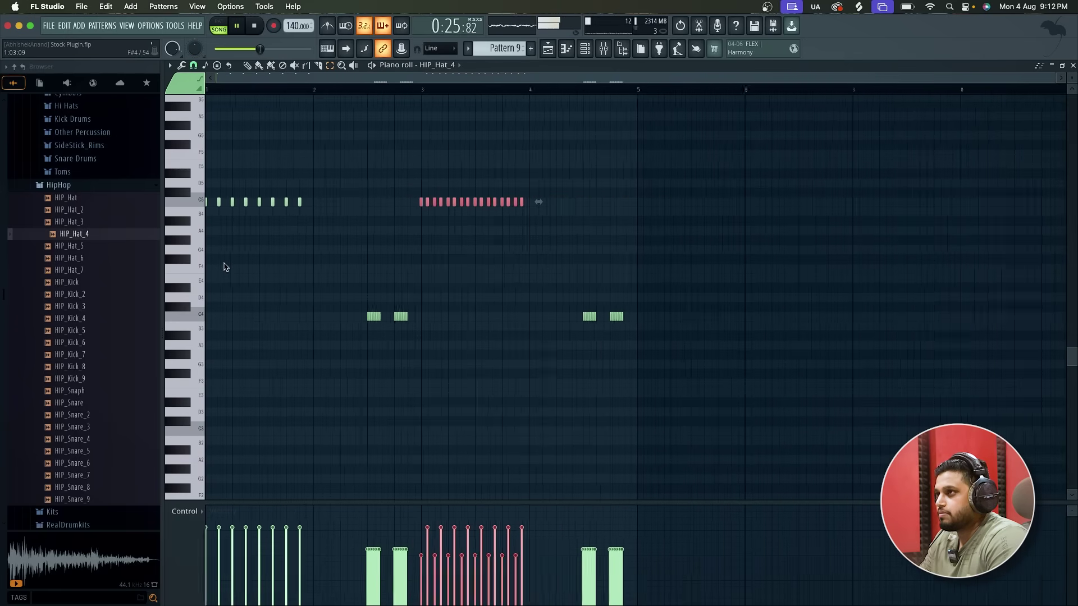
drag(214, 236, 217, 209)
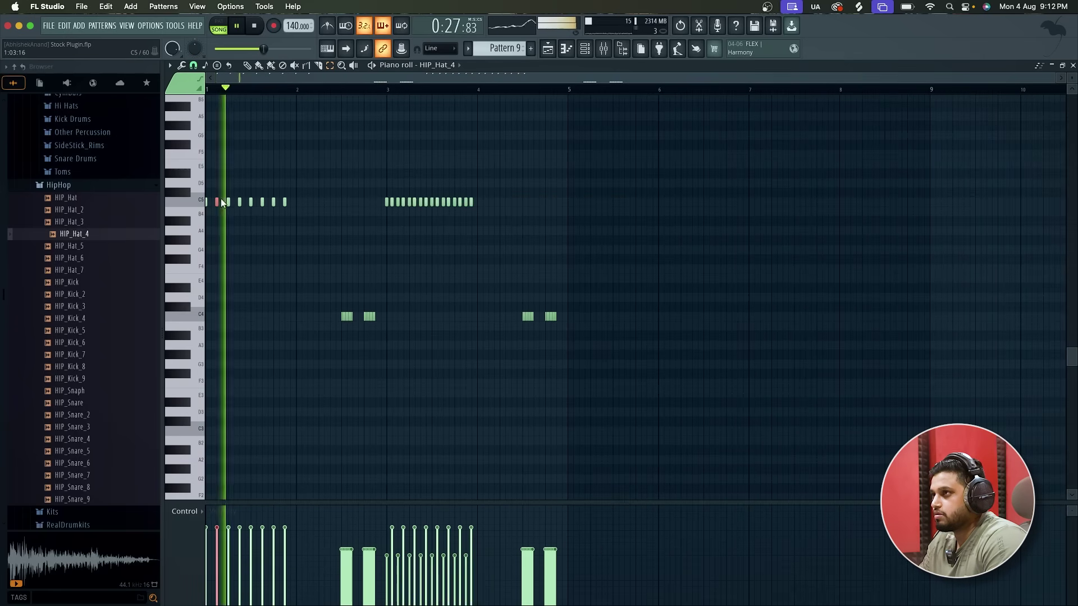
click(221, 197)
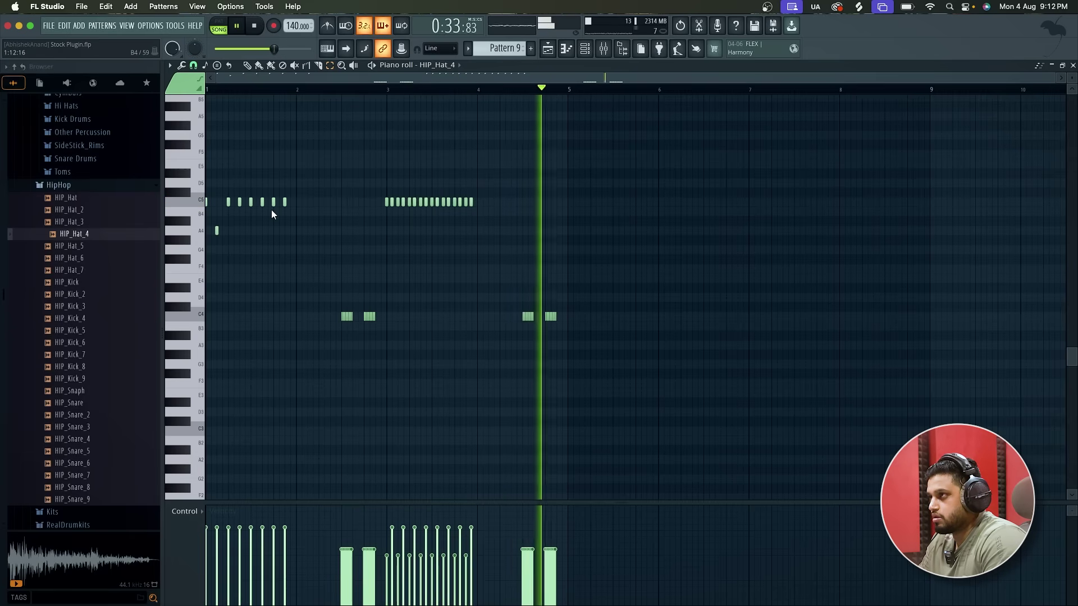
key(space)
key(ctrl+z)
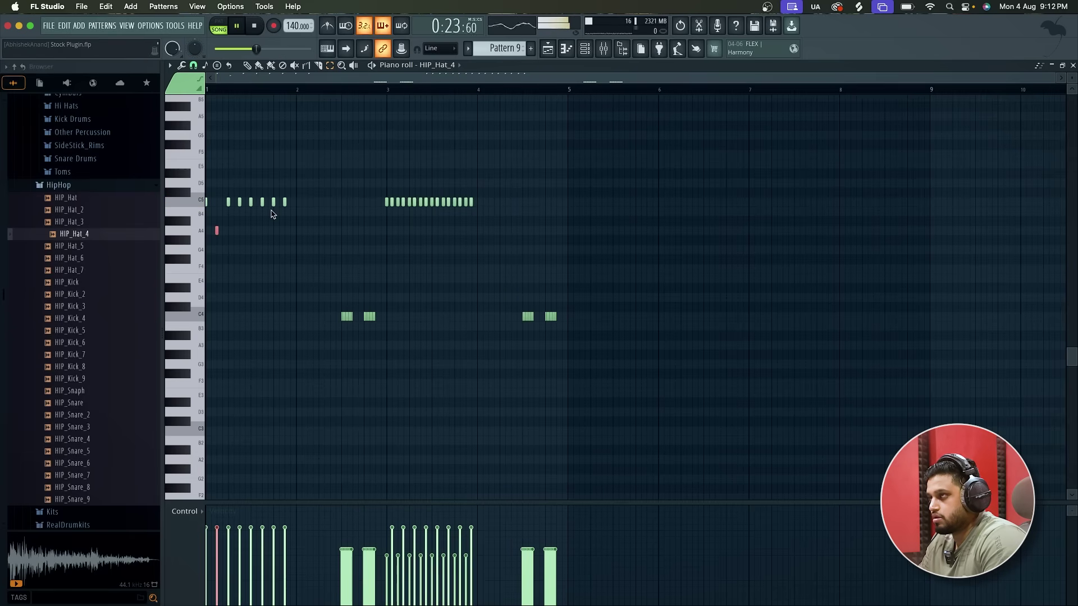
scroll(204, 238, up, 4)
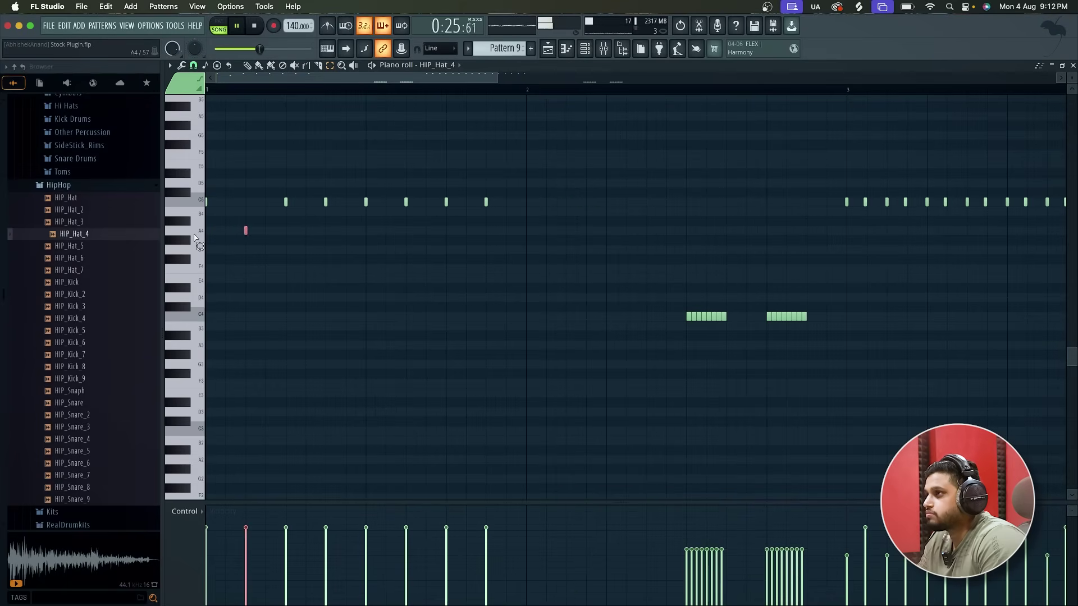
key(space)
Lower the fourth and sixth hats of bar 1 to G4
click(325, 201)
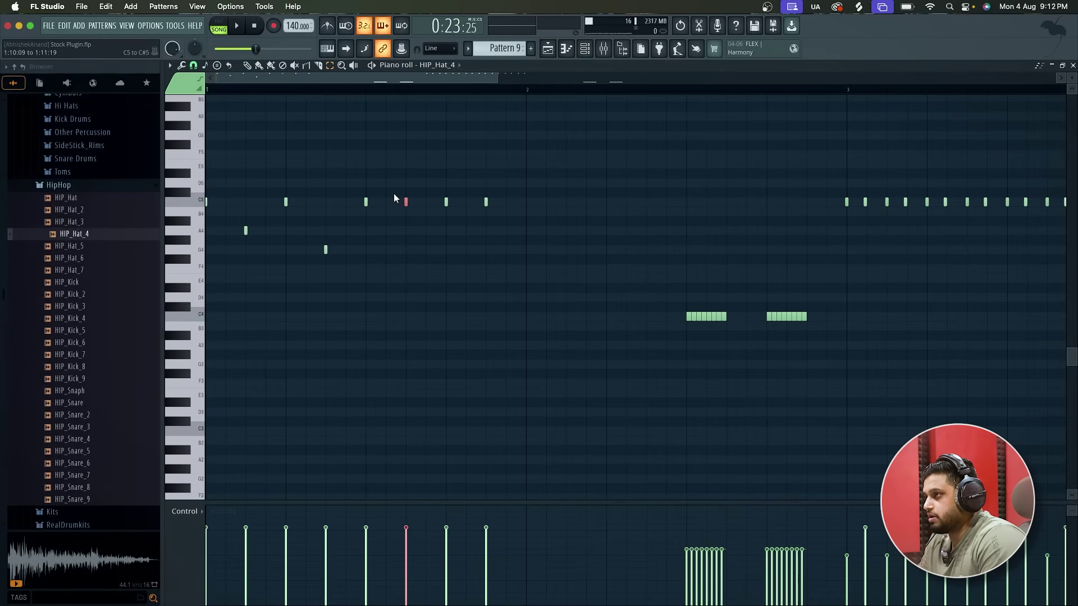
key(shift+Down)
key(shift+Down)
key(shift+Down)
key(shift+Down)
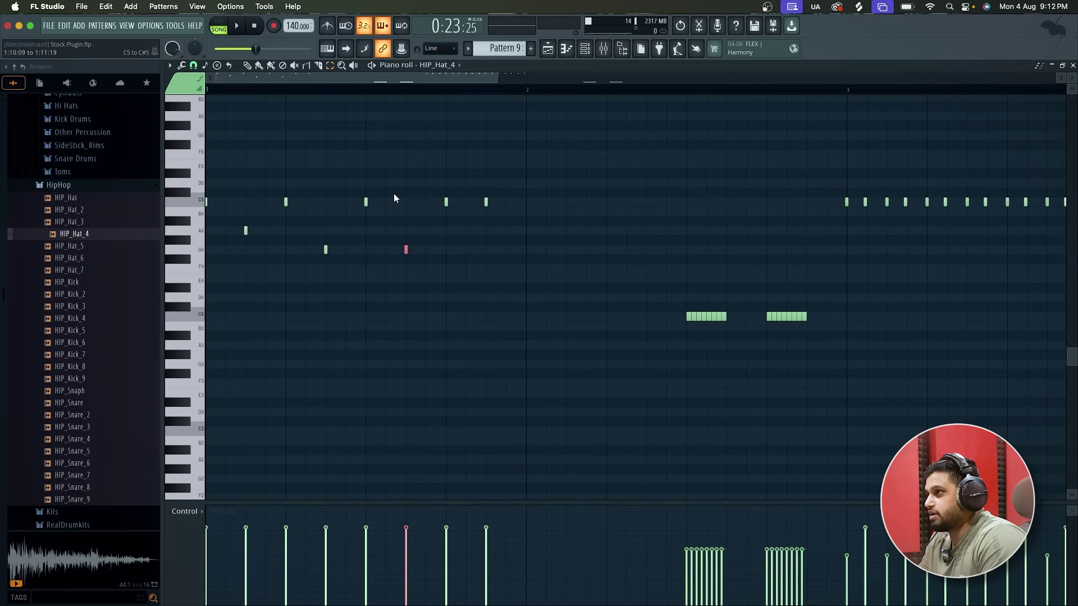
Lower the eighth hat of bar 1 to F4 and play the pattern
key(shift+Down)
key(shift+Down)
key(shift+Down)
key(shift+Down)
key(shift+Down)
key(shift+Down)
key(space)
key(Page_Down)
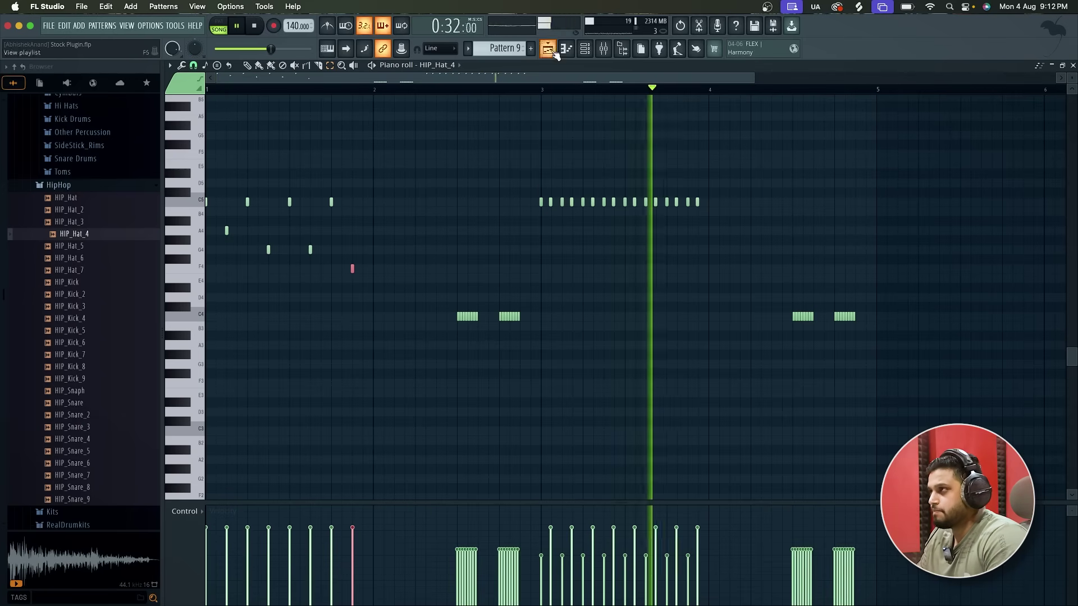
Repeat the Pattern 9 clip on Track 17 of the playlist at bars 21 and 25
key(F5)
drag(622, 394, 608, 392)
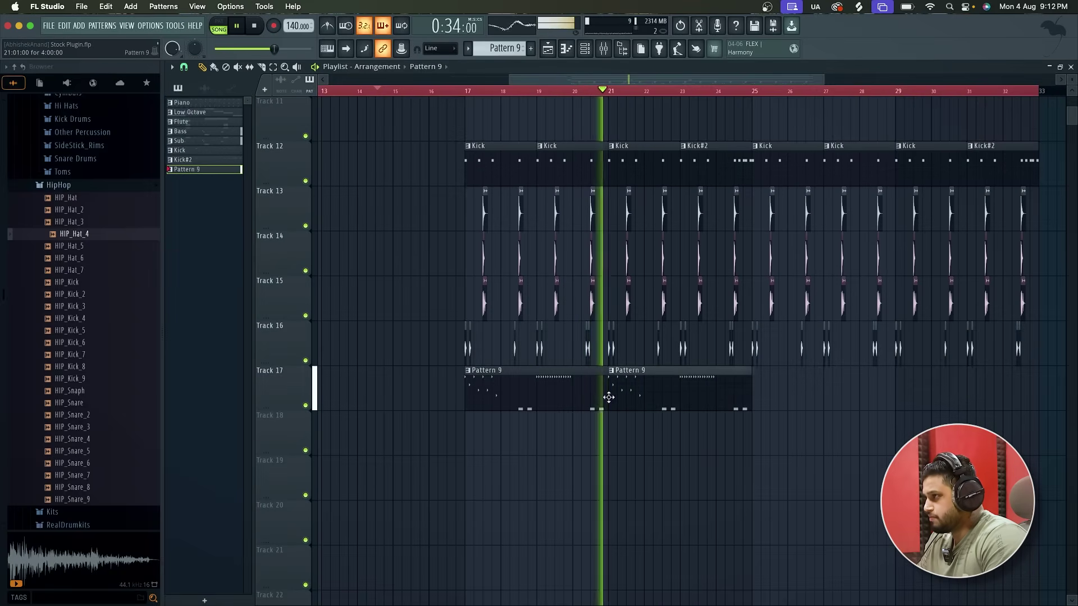
click(778, 404)
drag(779, 404, 753, 403)
scroll(753, 403, up, 3)
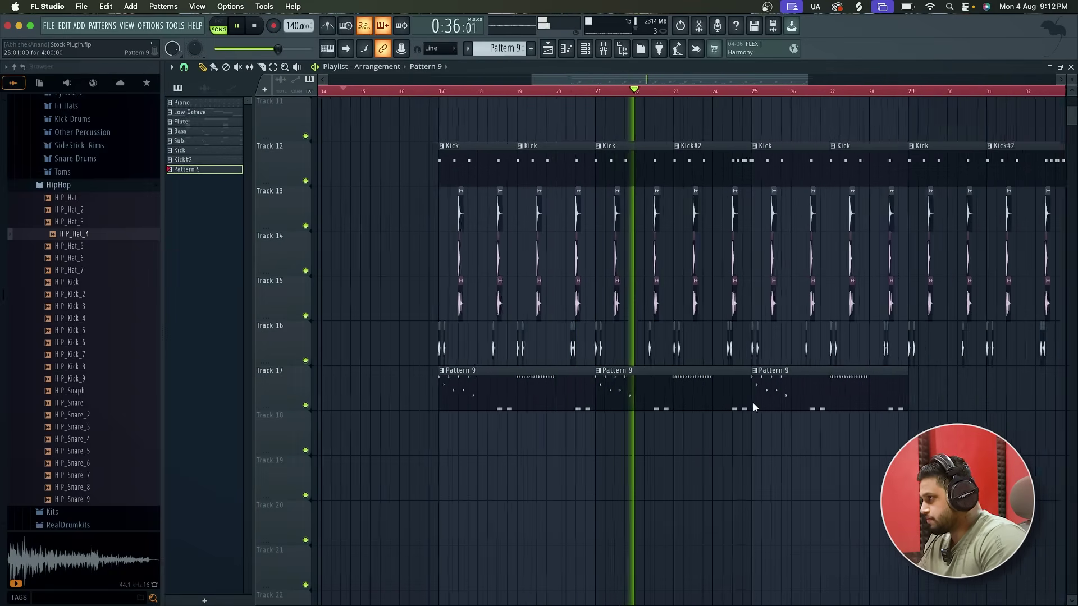
Try a unique copy of the bar 25 hat clip trimmed to its last two bars, then replace it with Pattern 9
click(754, 372)
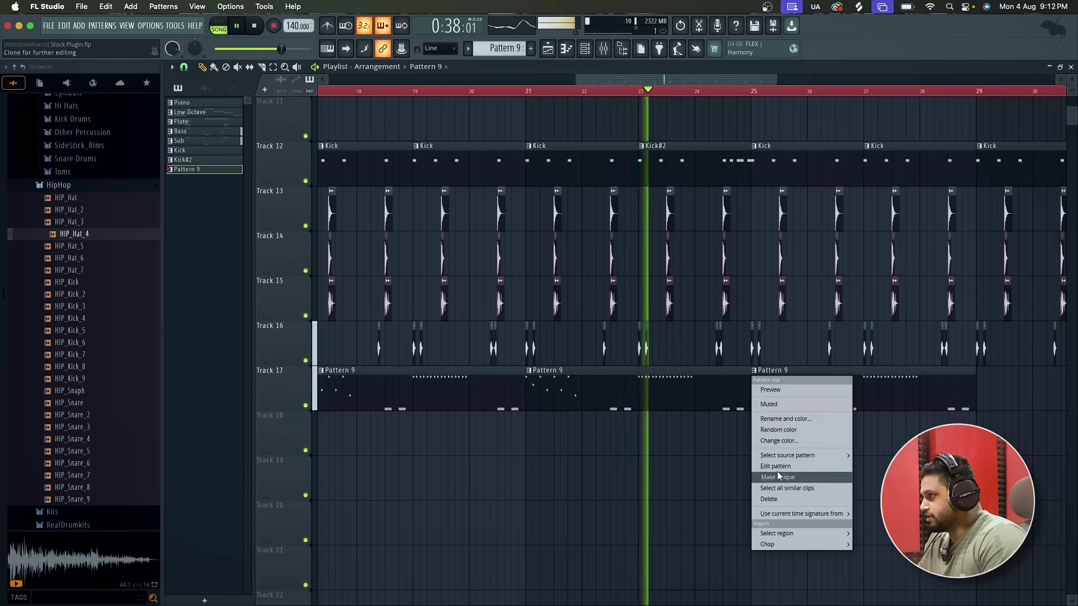
click(767, 475)
drag(754, 393, 791, 380)
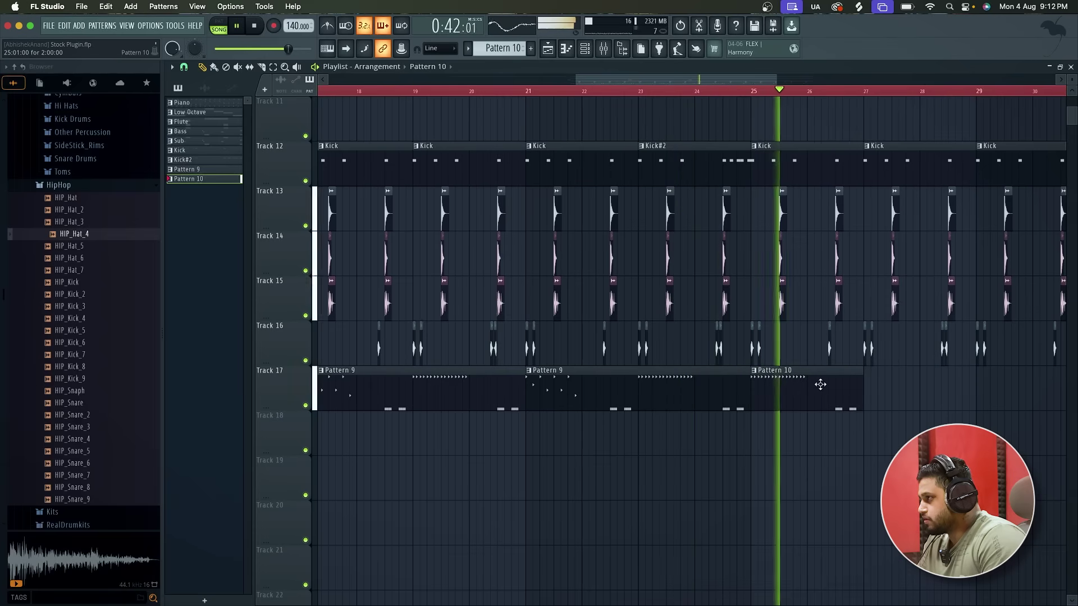
right_click(801, 382)
key(space)
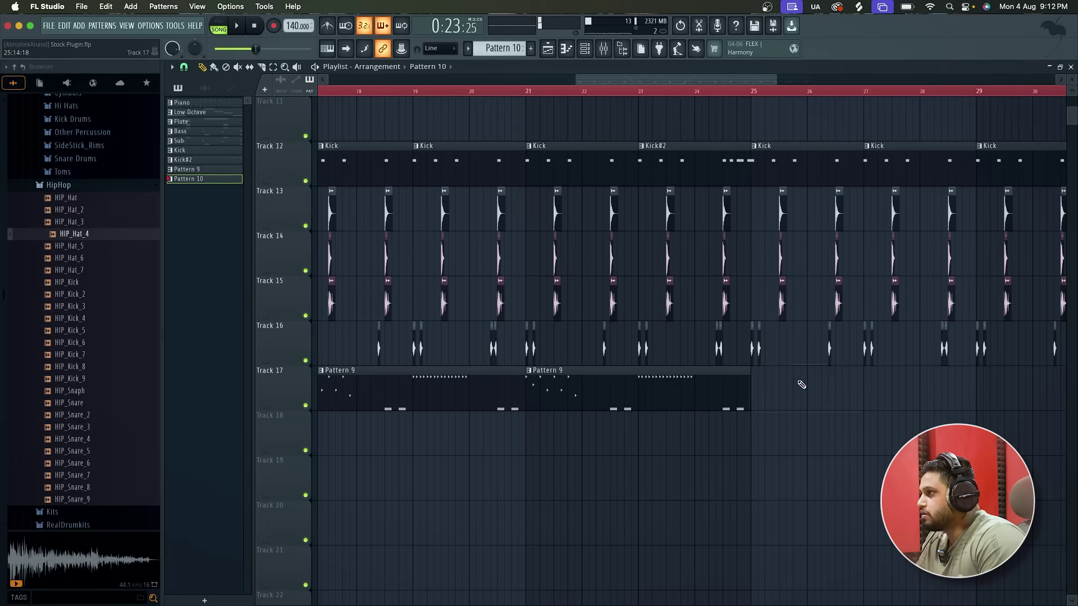
click(756, 384)
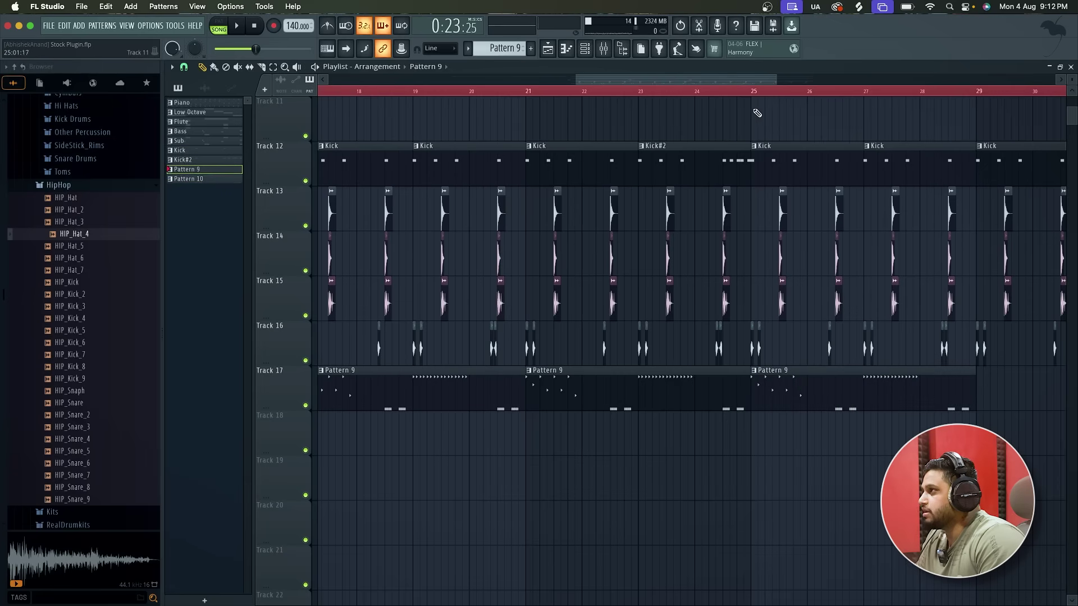
Trim the Pattern 9 clip at bar 25 to one bar and repeat it at bar 26 on Track 17
key(space)
key(space)
drag(975, 405, 806, 398)
key(space)
click(867, 396)
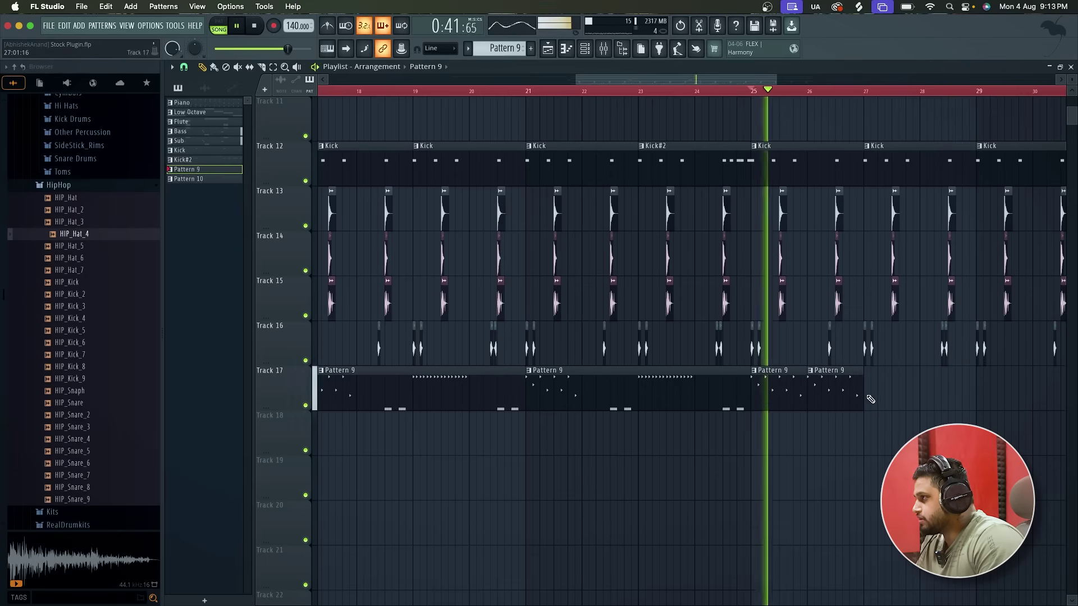
Repeat the one-bar Pattern 9 clip at bars 27 and 28 on Track 17, and add a Pattern 9 variation clip at bar 28 on Track 18
click(935, 397)
scroll(920, 391, right, 1)
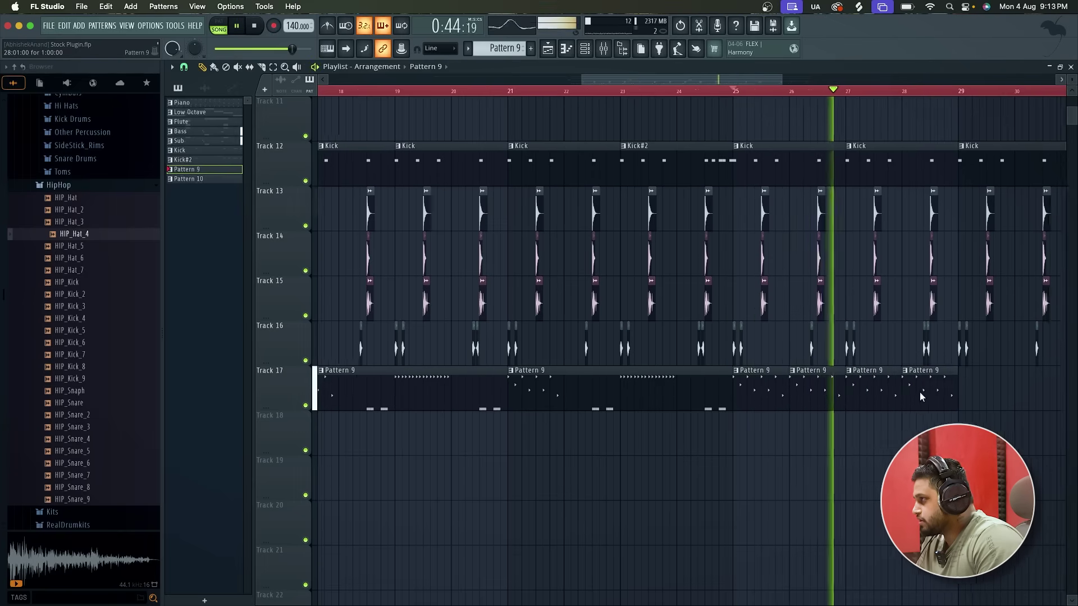
click(970, 394)
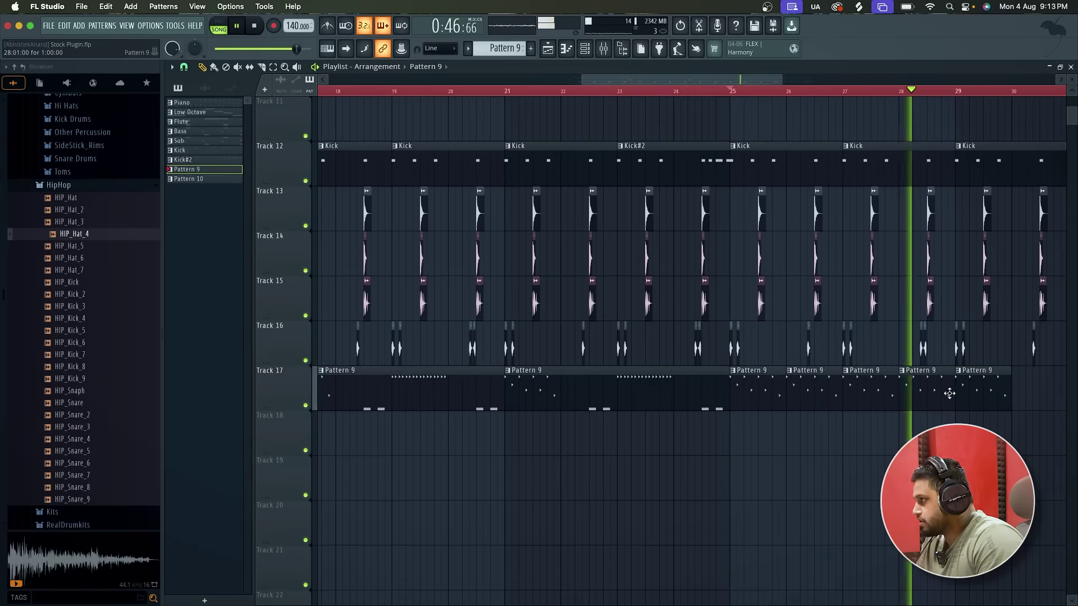
right_click(962, 393)
key(space)
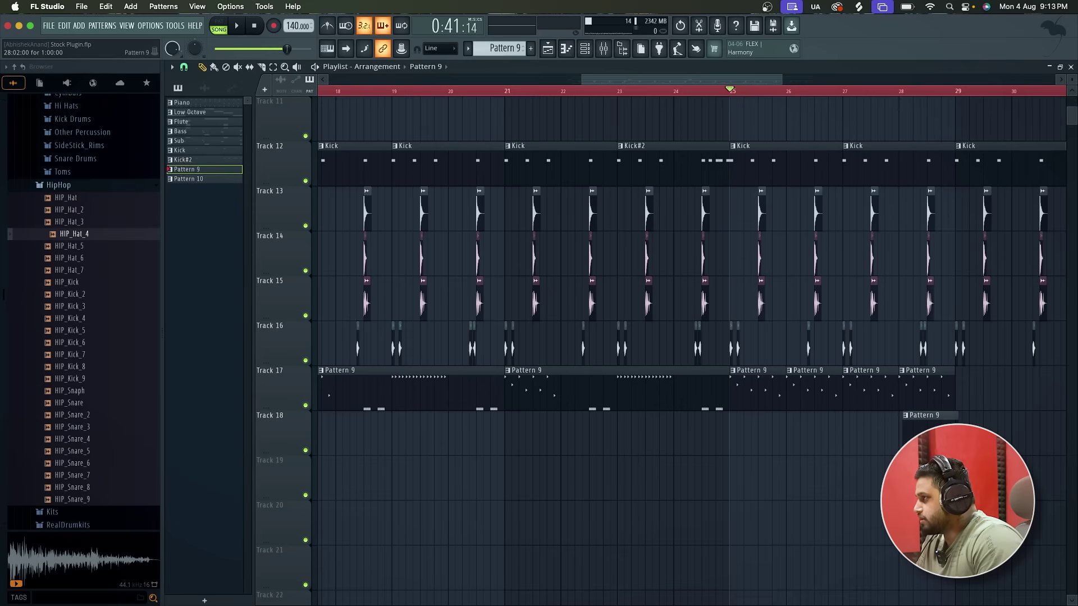
Duplicate the bars 25–28 Pattern 9 clips to bars 29–32, including the Track 18 variation, and save the project
key(space)
scroll(522, 295, down, 3)
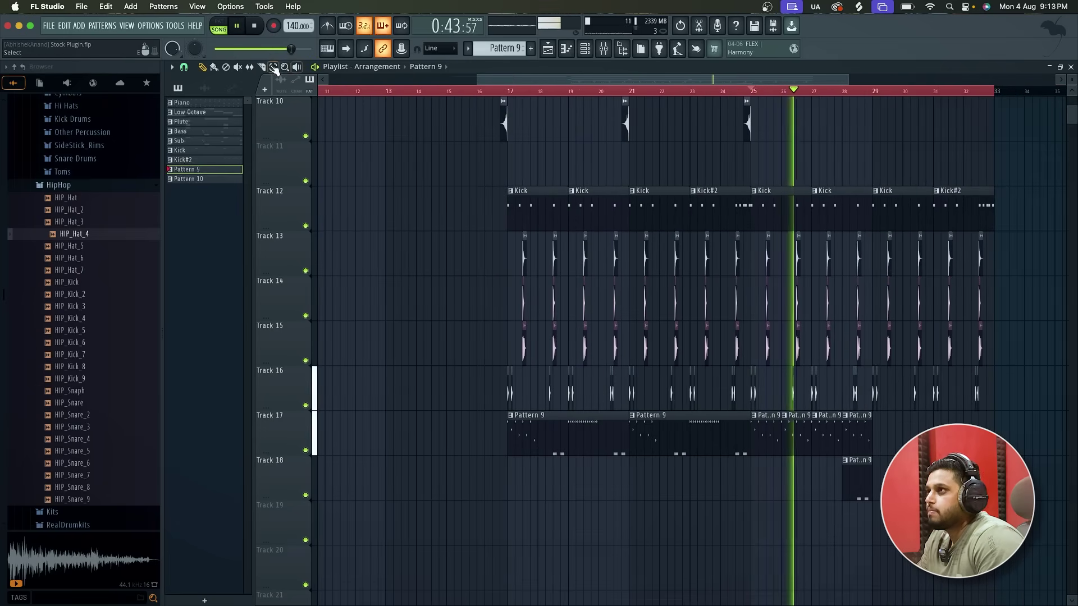
drag(873, 496, 887, 436)
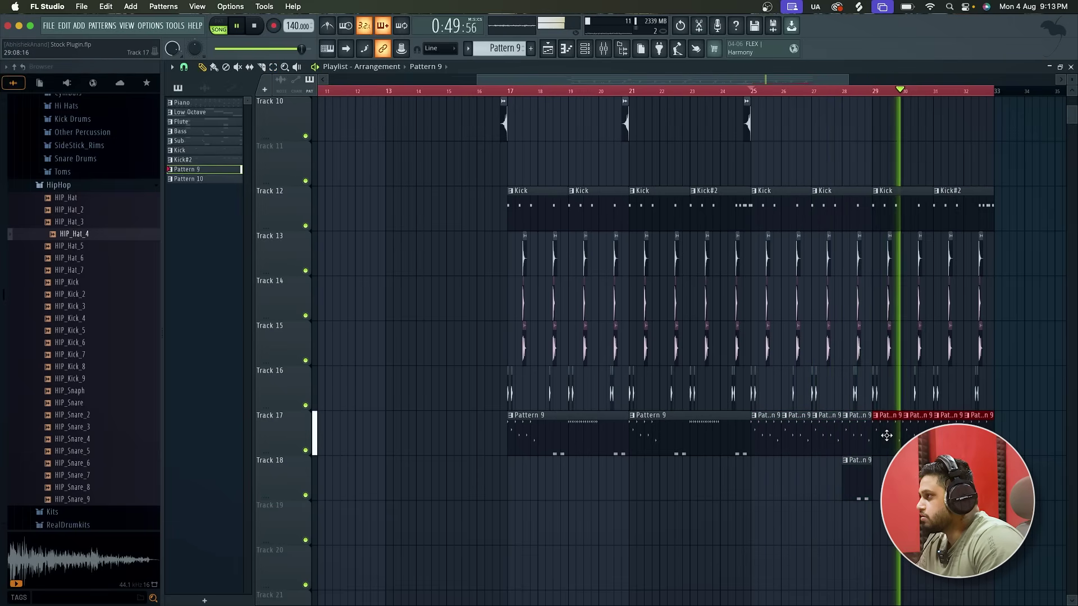
ctrl+scroll(887, 436, down, 3)
scroll(886, 436, up, 3)
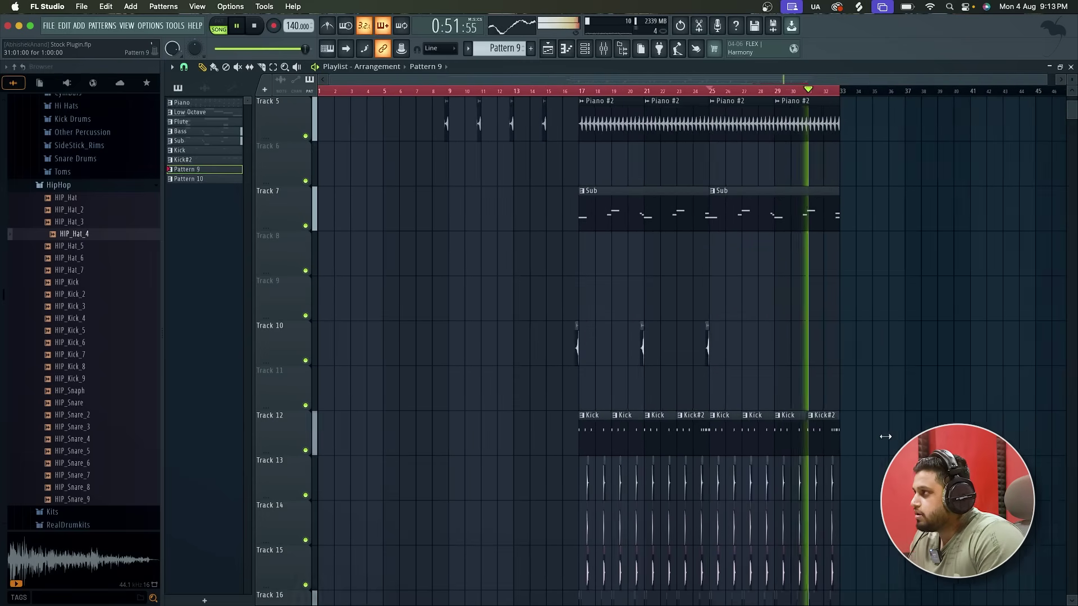
ctrl+scroll(885, 436, down, 2)
key(ctrl+a)
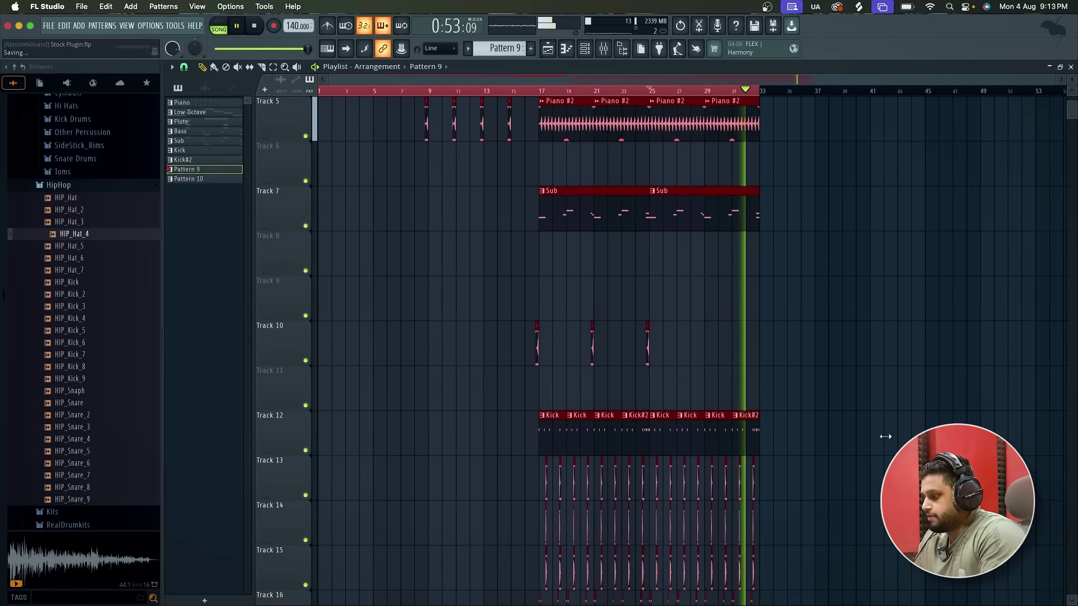
click(849, 390)
Copy the GSReal Kick clip on Track 10 and align the copy so it ends exactly at bar 29
click(648, 360)
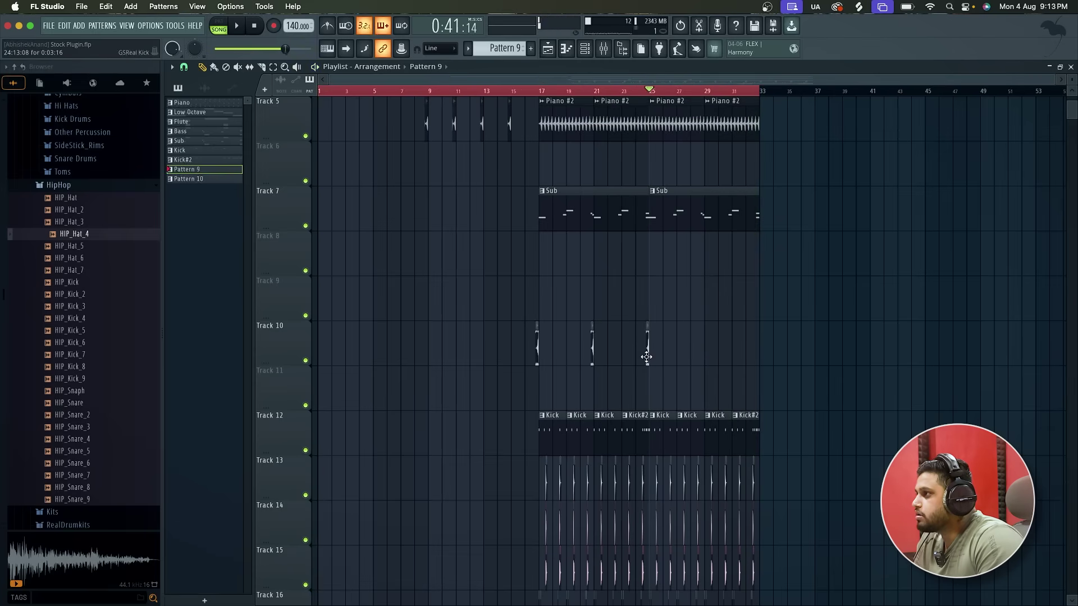
ctrl+scroll(706, 362, up, 5)
click(684, 353)
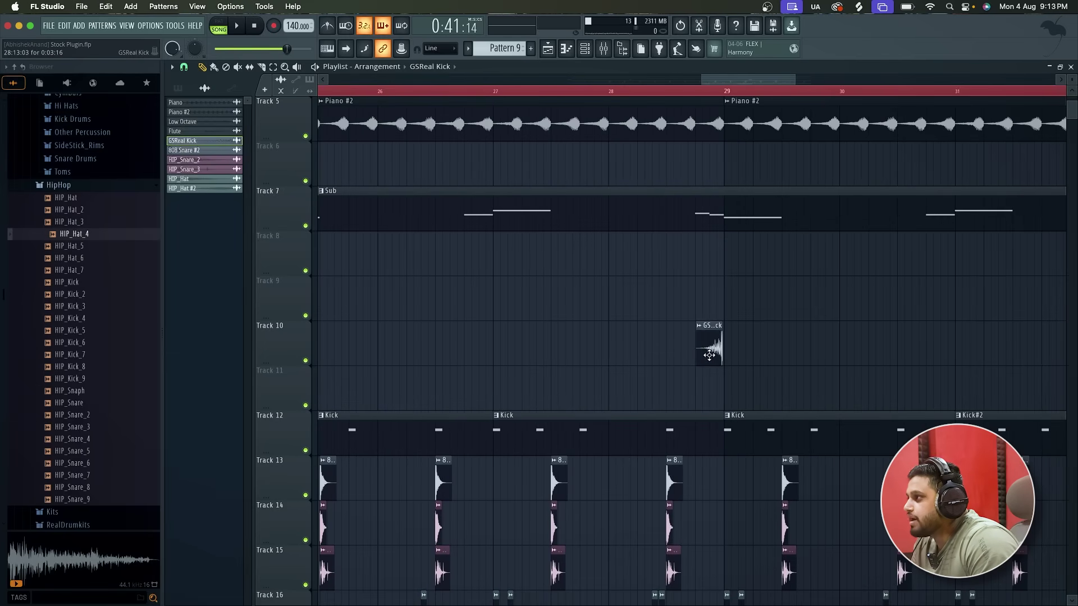
scroll(709, 355, up, 3)
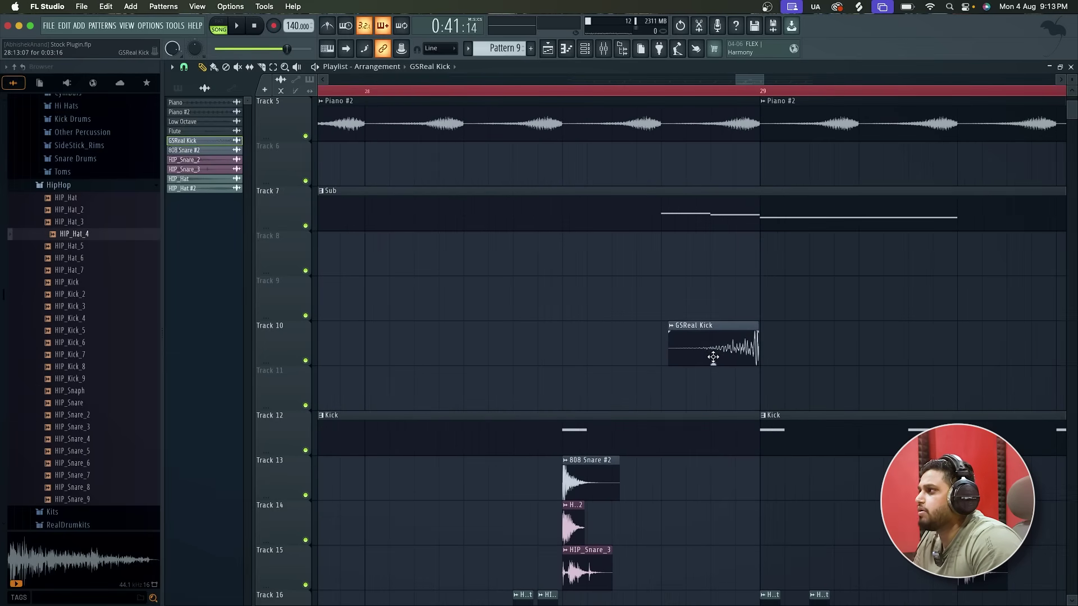
scroll(741, 352, up, 3)
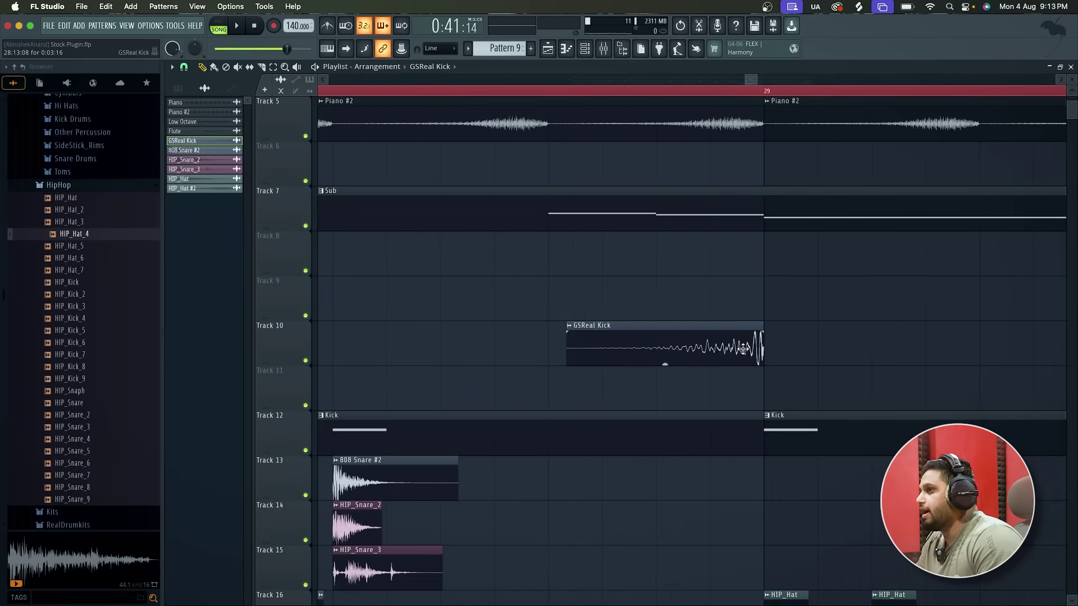
scroll(742, 349, down, 4)
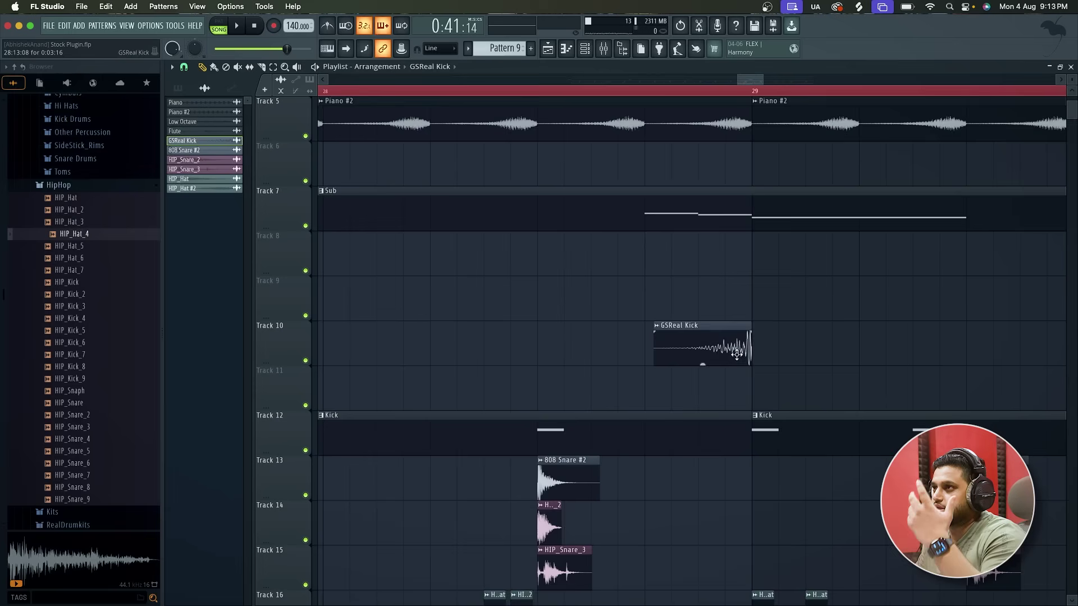
Collapse the HipHop sample folder, save the project and play the arrangement from the start
click(115, 184)
scroll(696, 350, down, 5)
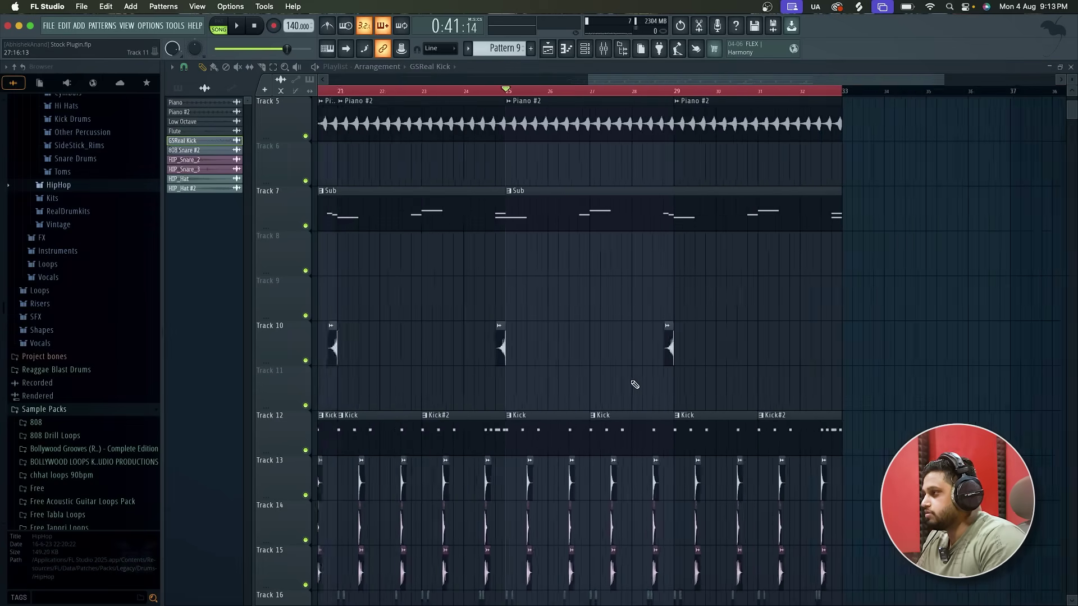
scroll(634, 385, down, 11)
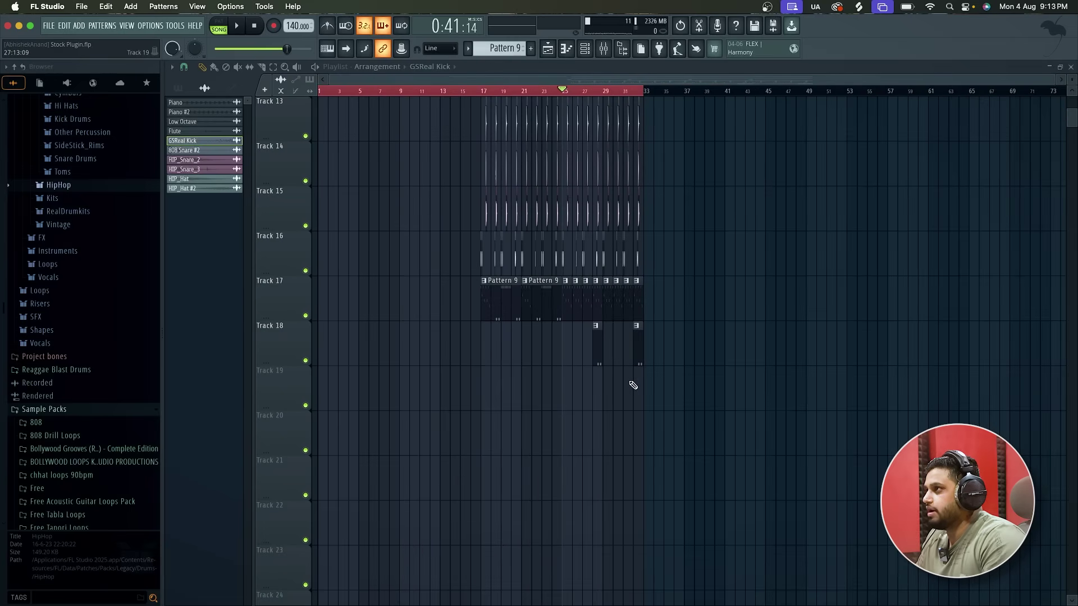
key(super+s)
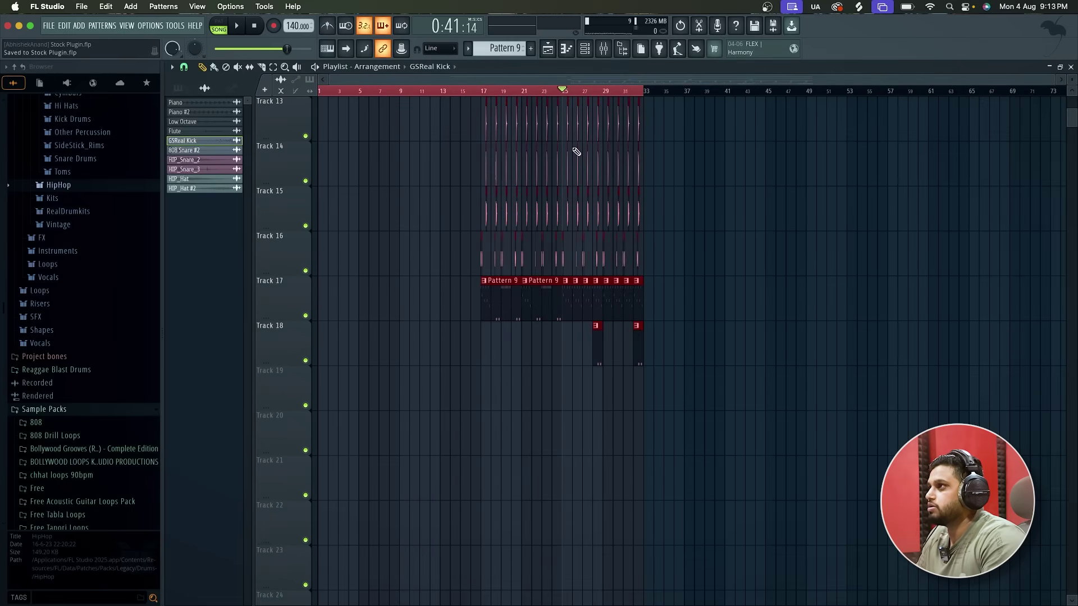
scroll(577, 152, up, 5)
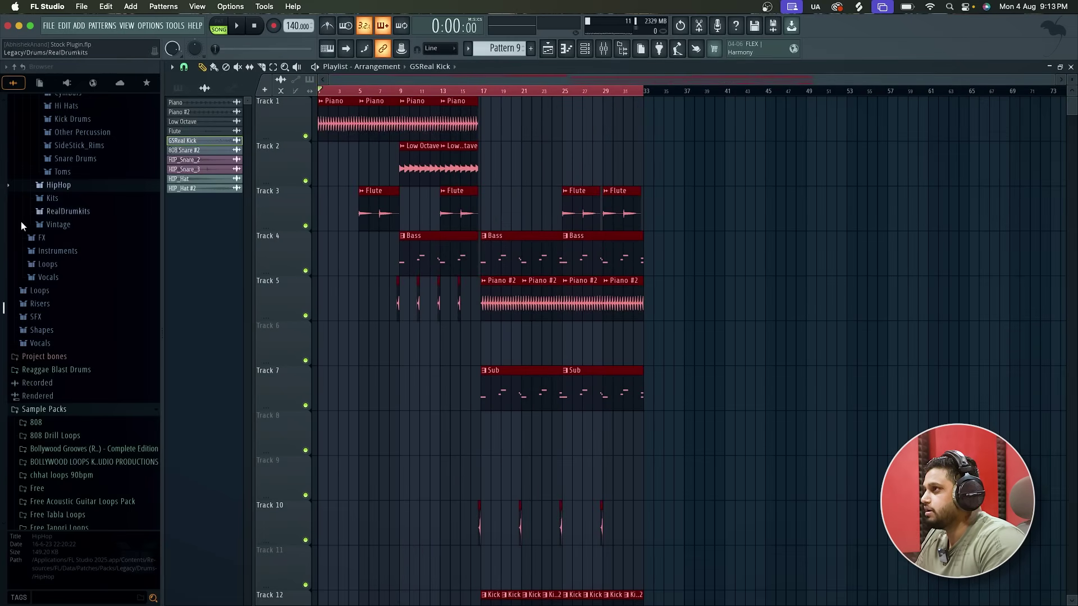
click(506, 191)
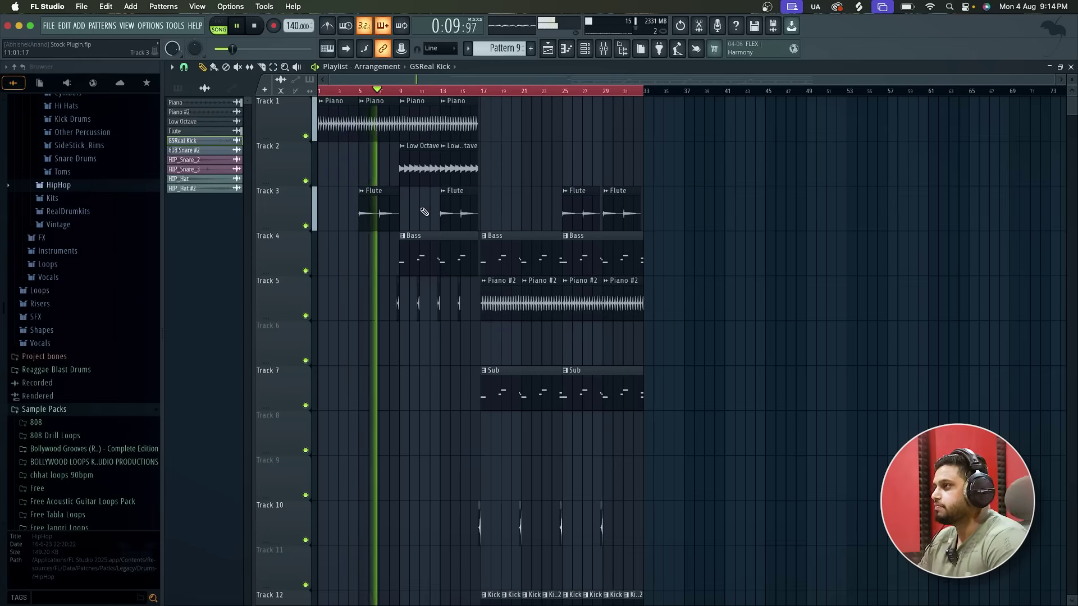
Place a copy of the short Piano #2 clip on Track 6 leading into bar 17
scroll(425, 212, up, 2)
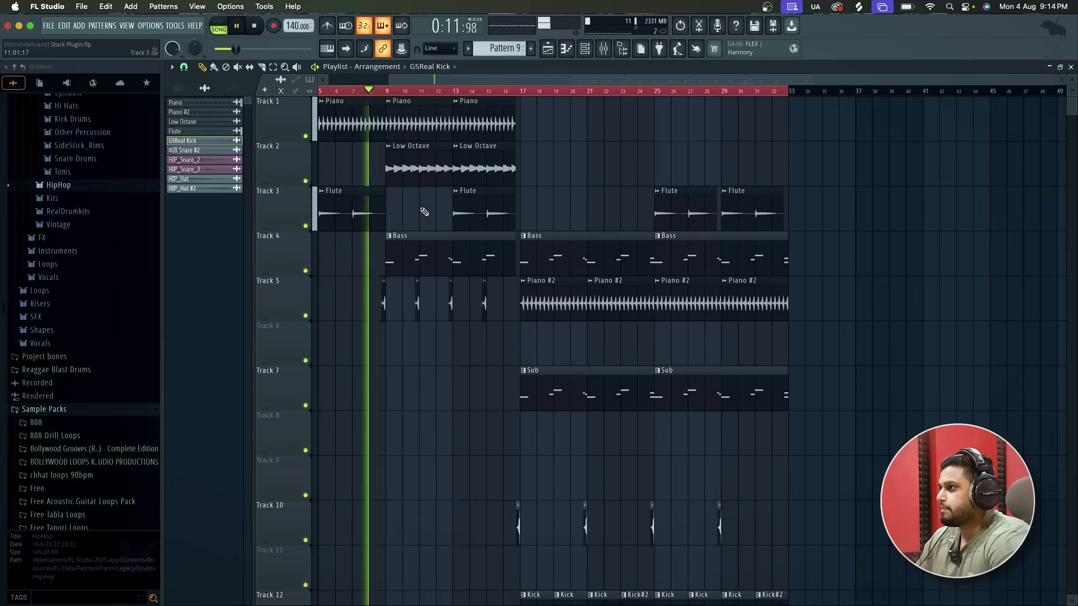
click(525, 306)
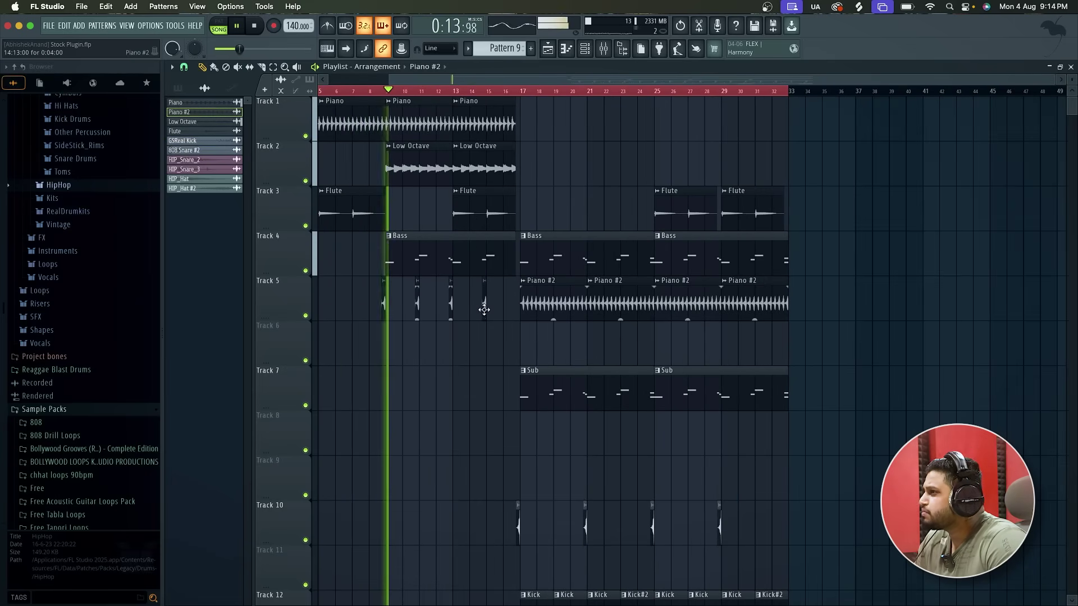
scroll(513, 344, up, 5)
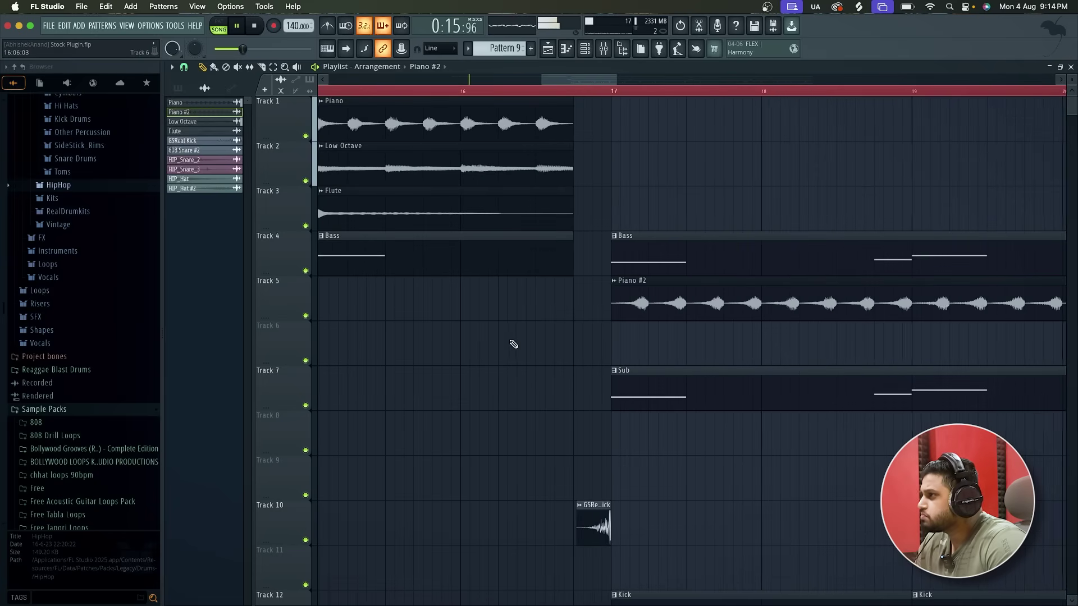
ctrl+scroll(572, 336, down, 3)
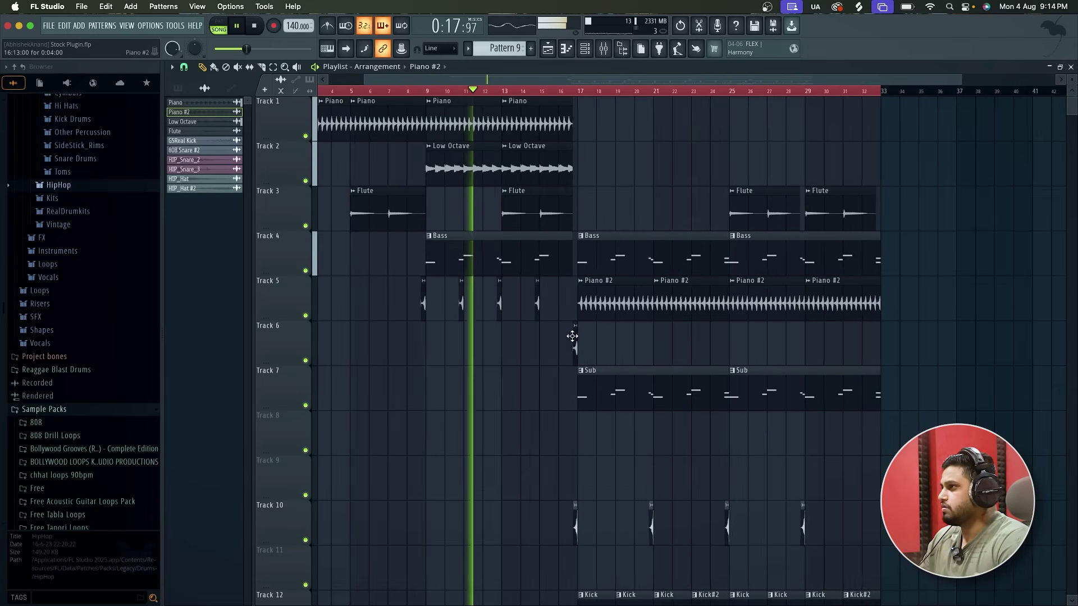
Move the four short Piano #2 clips between bars 8 and 15 from Track 5 down to Track 6
click(272, 67)
drag(377, 284, 544, 306)
key(Down)
key(Down)
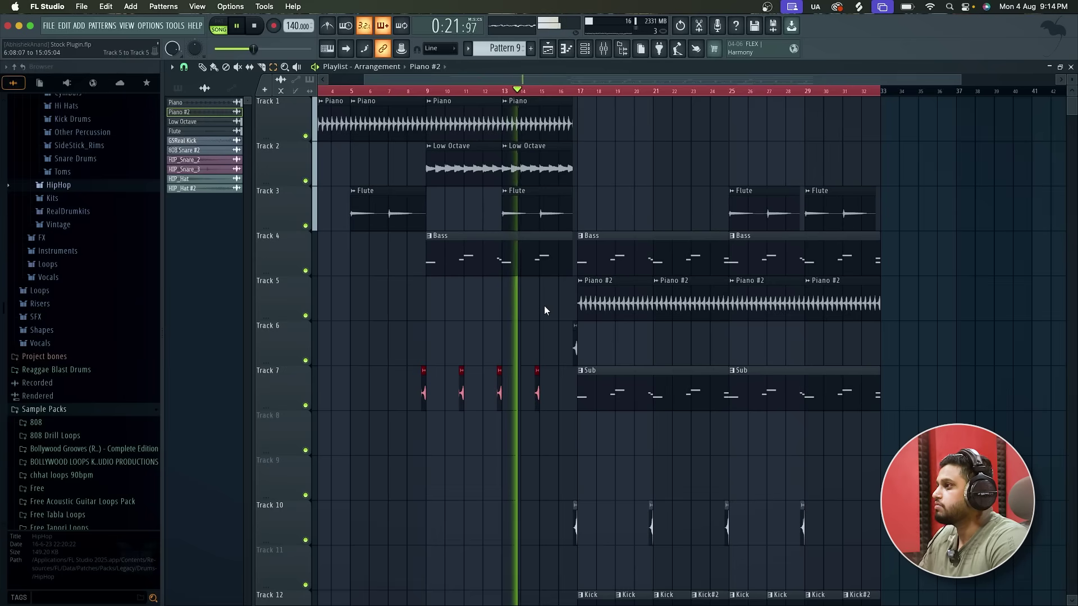
key(Up)
Try duplicating the short Piano #2 clips along Track 6 every two bars from bar 18
drag(598, 346, 317, 347)
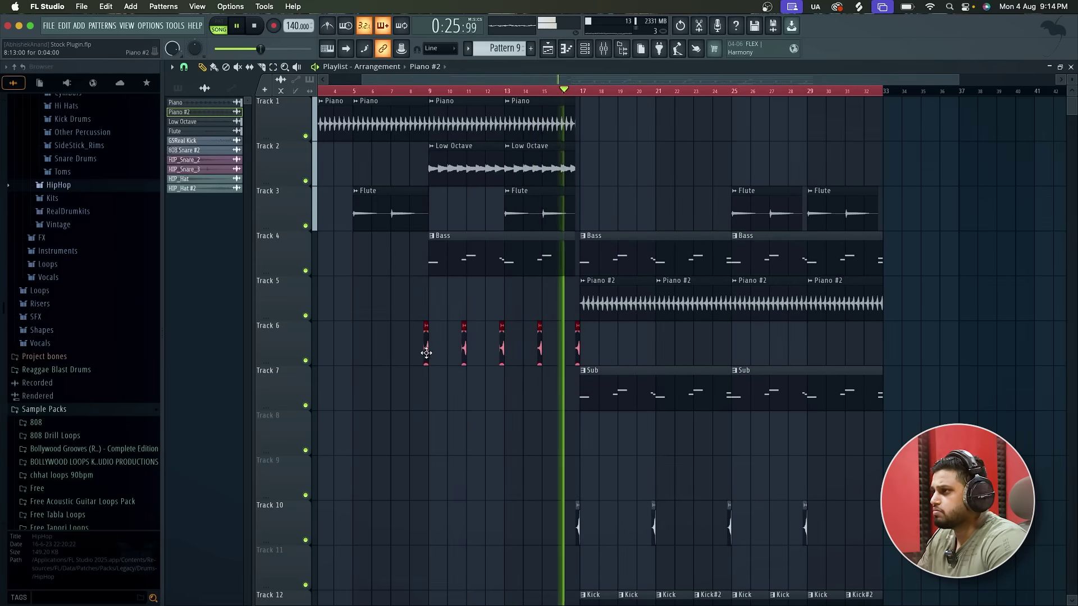
drag(428, 353, 613, 358)
scroll(614, 357, up, 5)
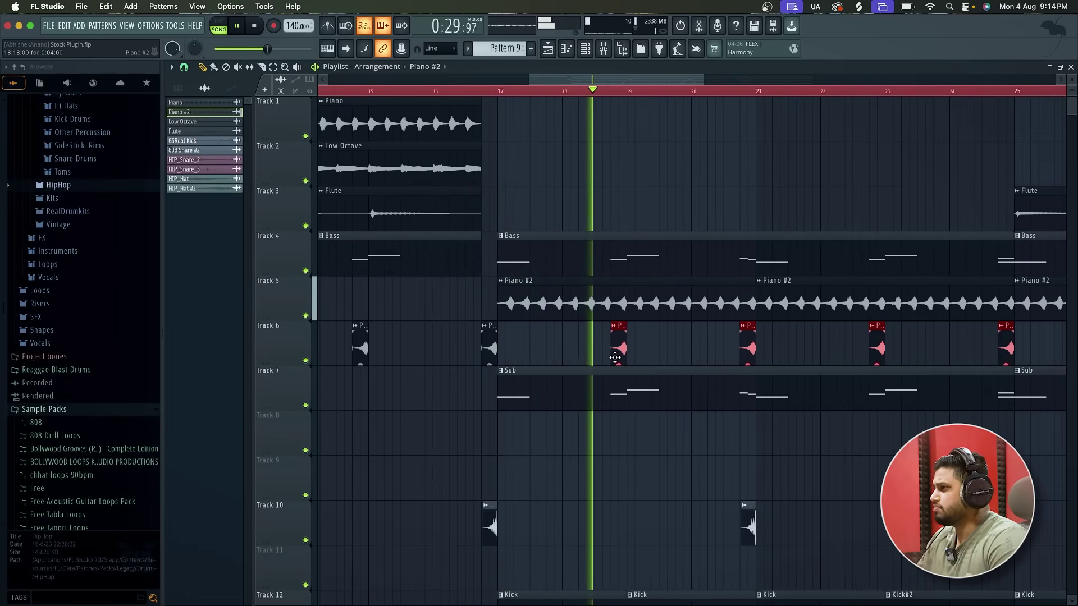
scroll(614, 358, down, 5)
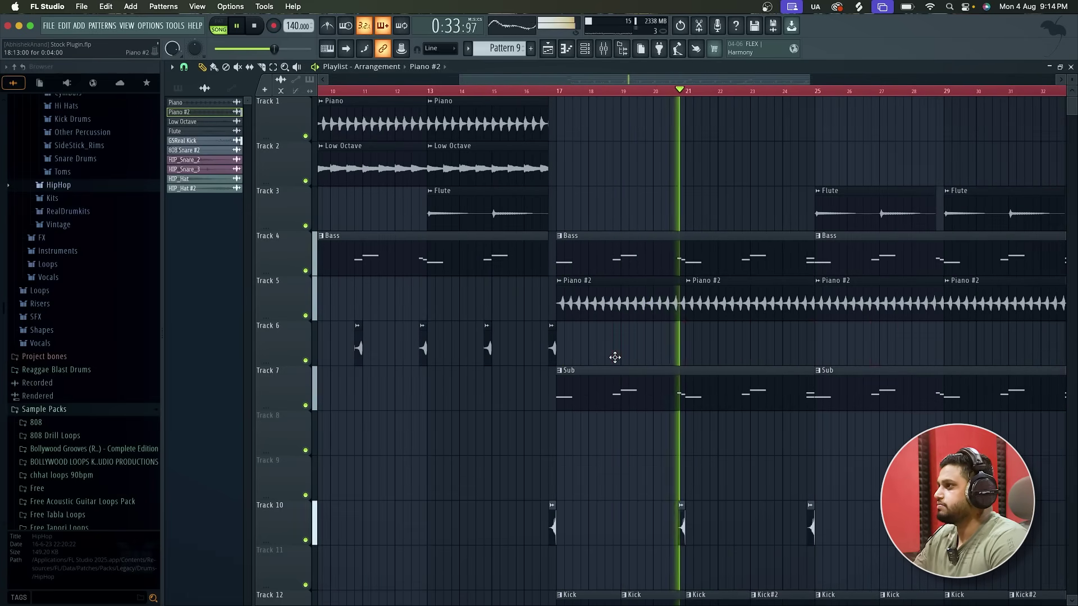
Add a GSReal Kick clip at the end of bar 32 on Track 10, align its end to bar 33 and stop playback
scroll(615, 357, down, 6)
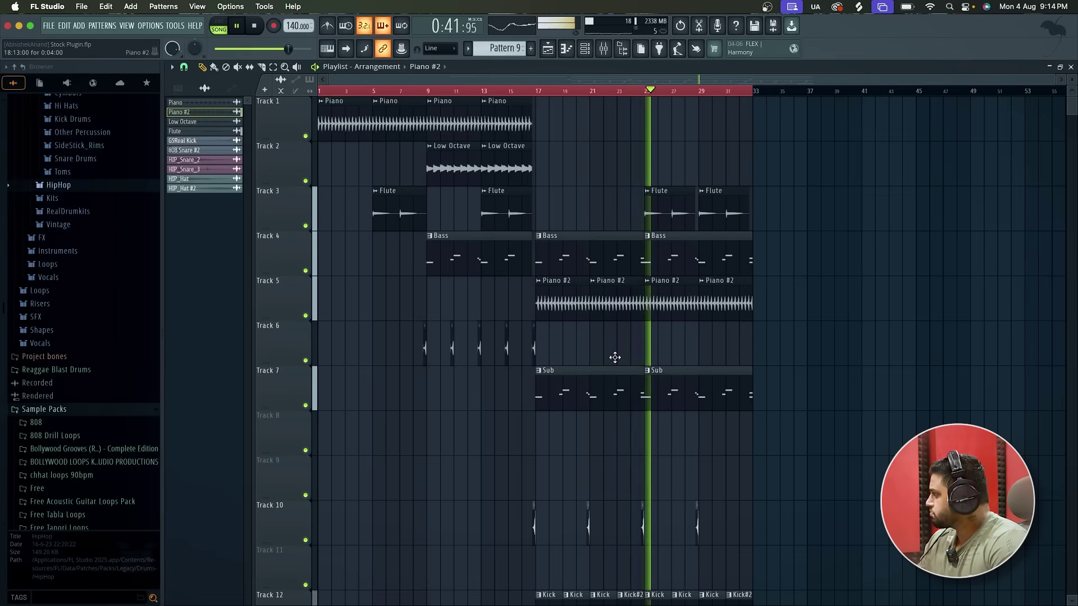
scroll(615, 357, down, 2)
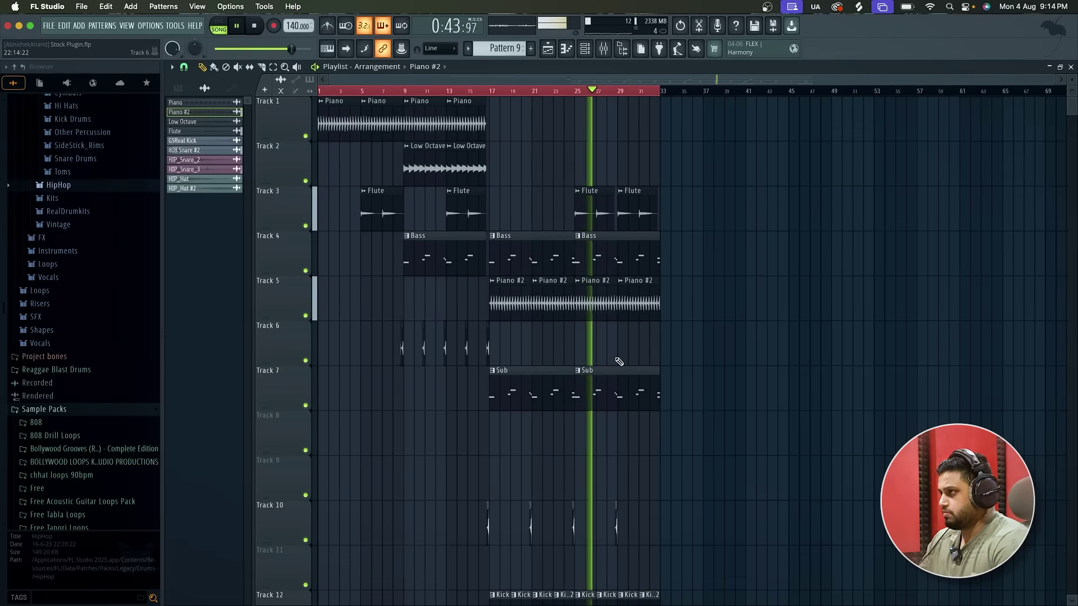
scroll(618, 362, down, 3)
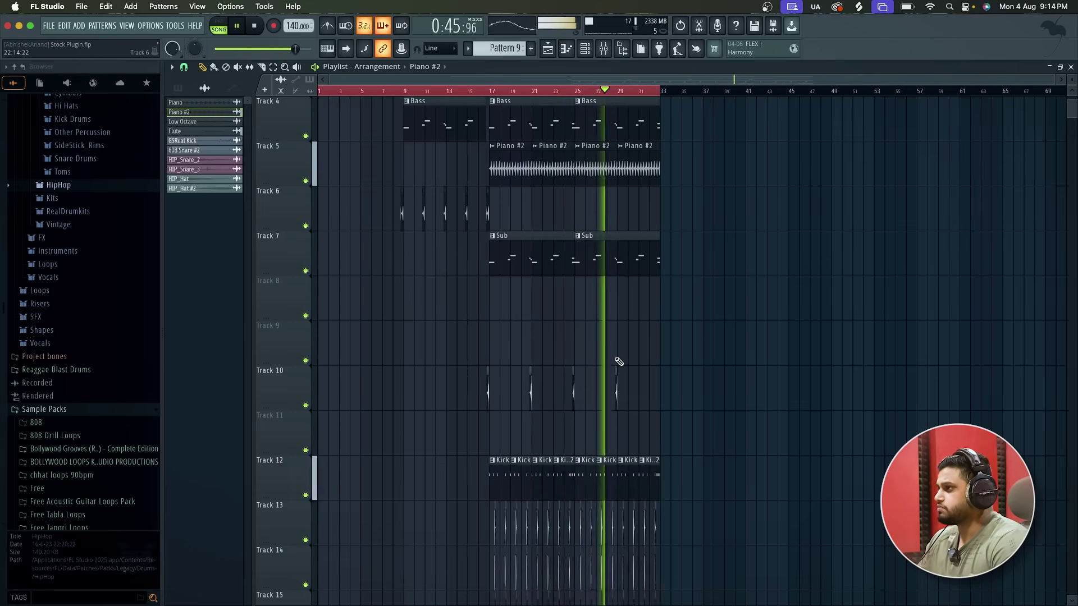
scroll(617, 362, up, 3)
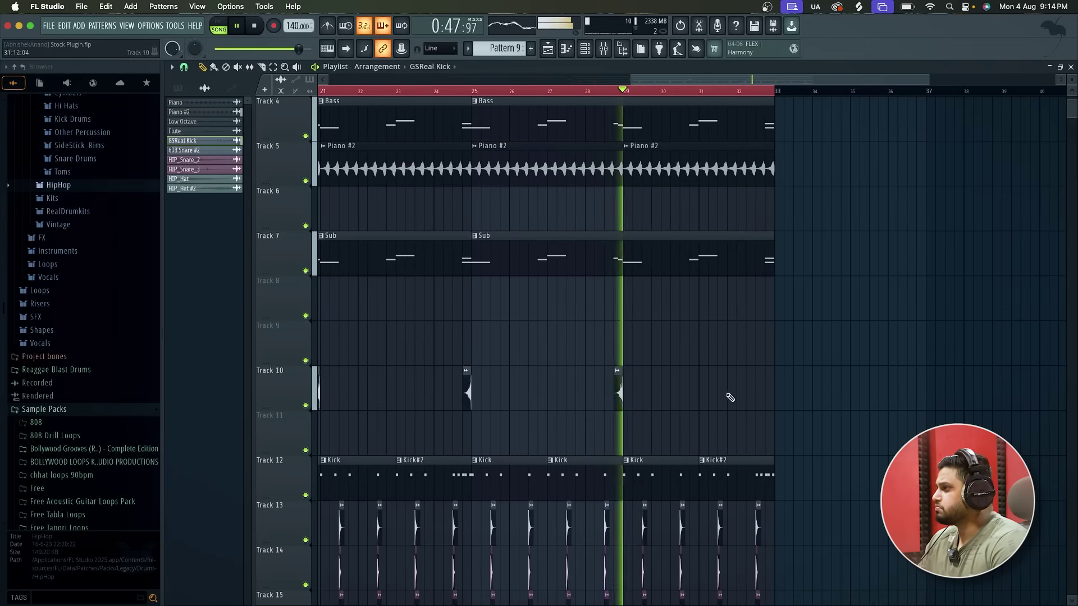
scroll(750, 390, up, 3)
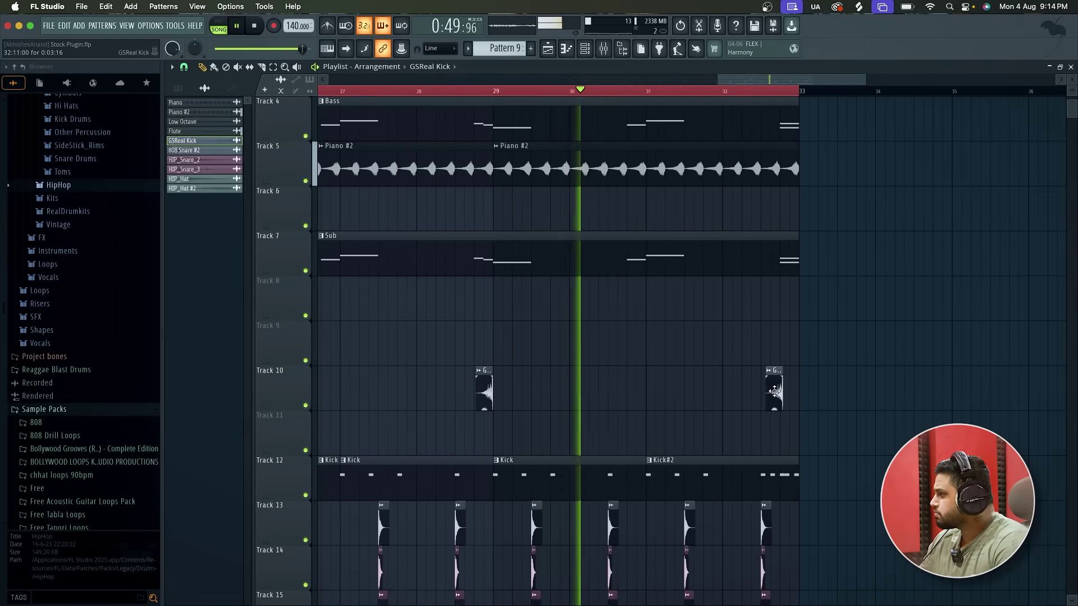
scroll(786, 395, up, 4)
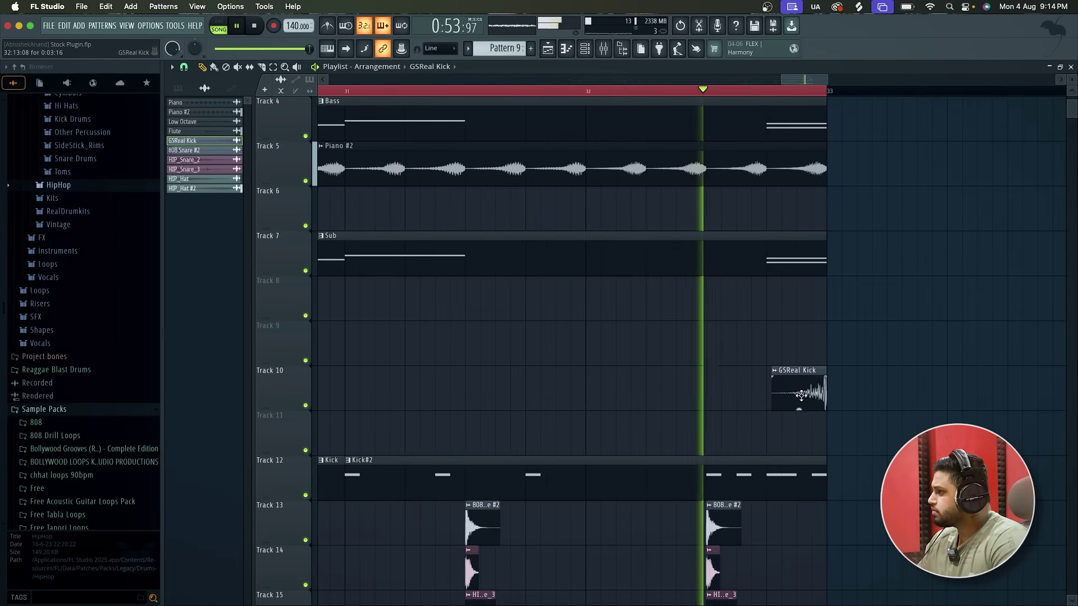
scroll(801, 394, down, 6)
key(space)
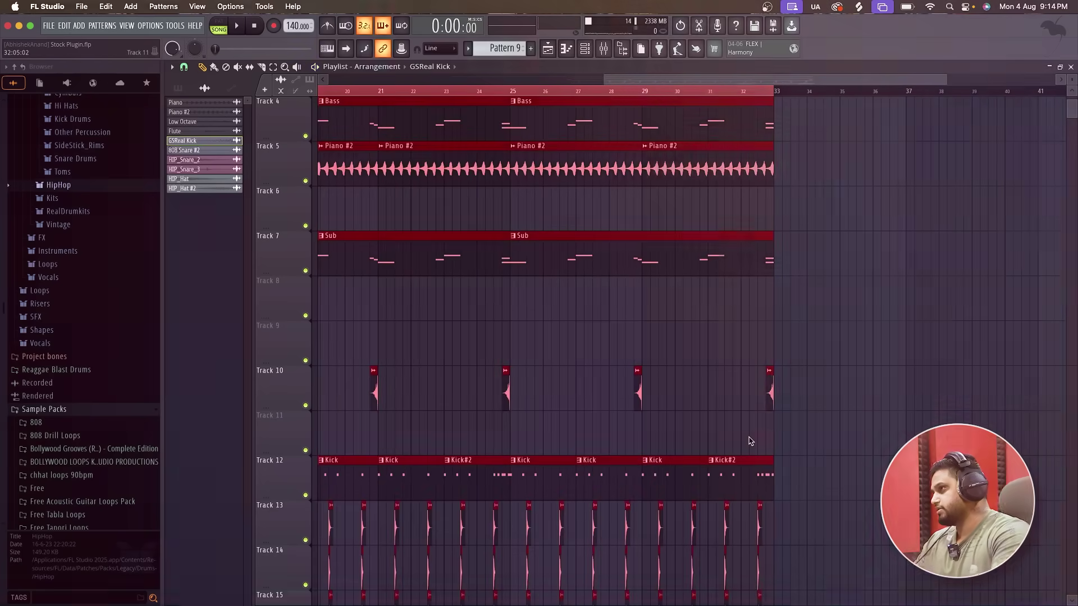